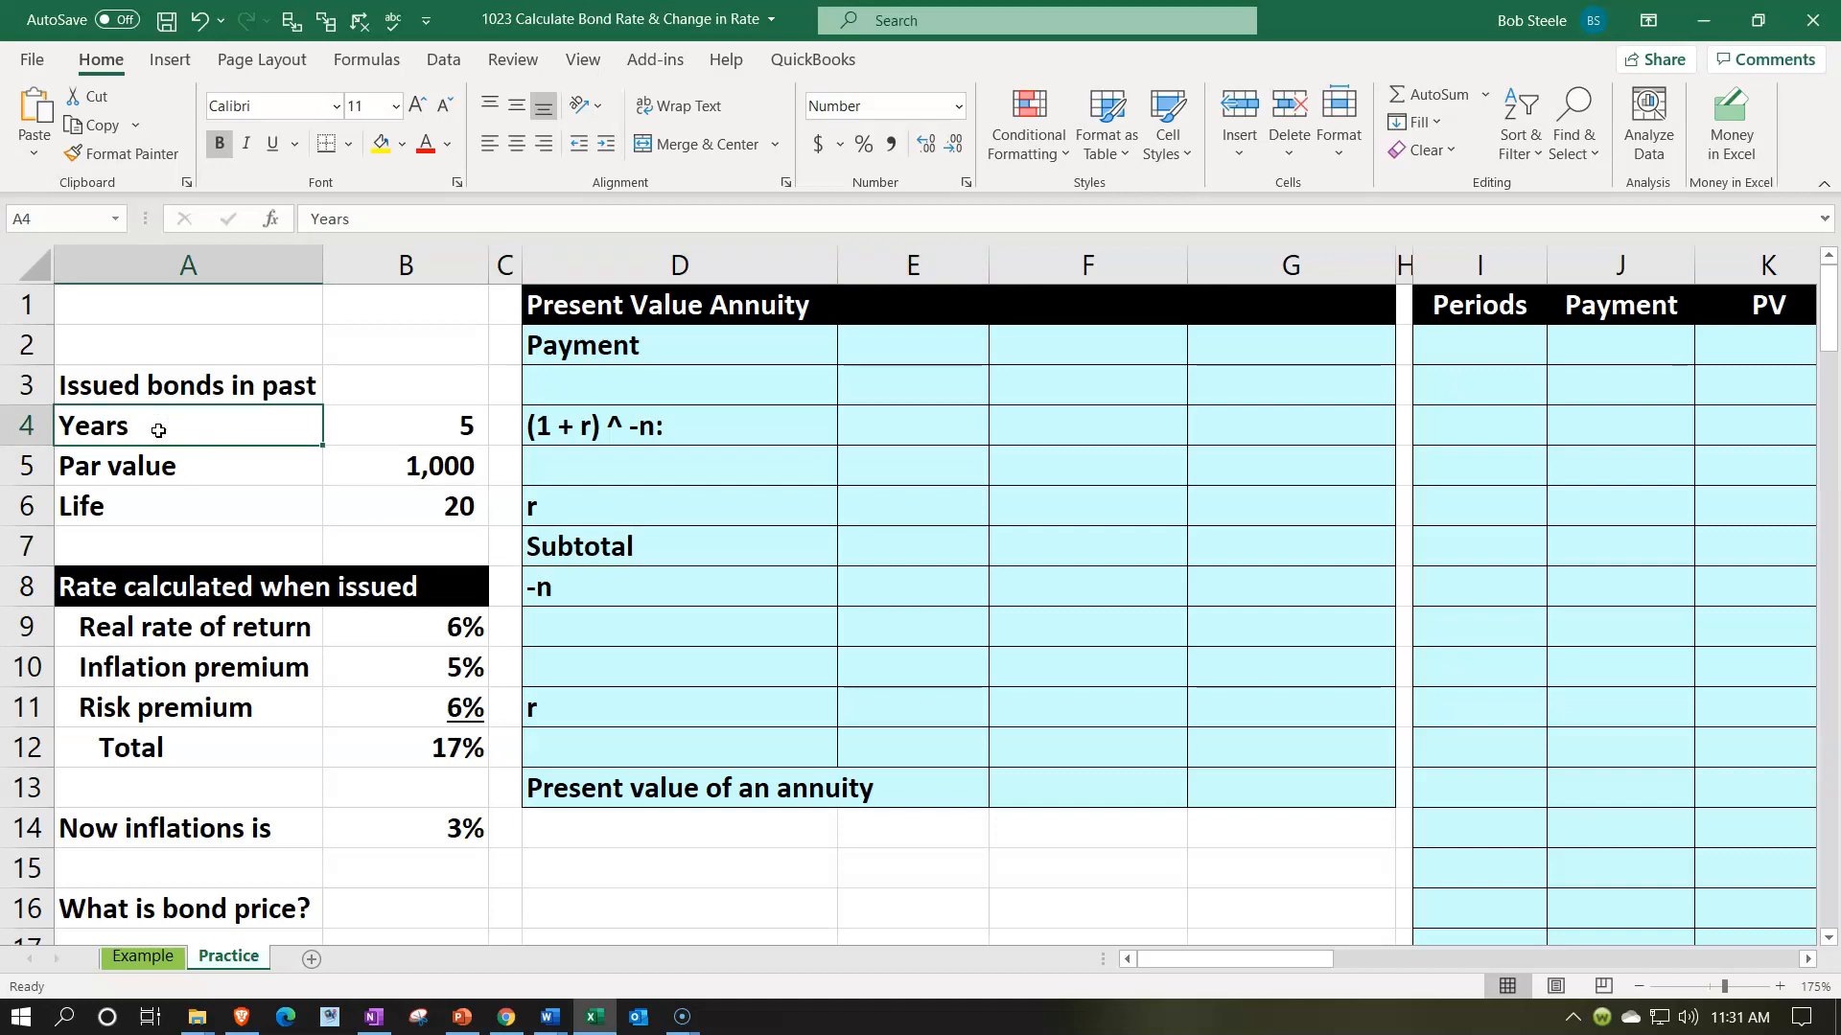
- Review the issued bond's years, par value and life, together with the total rate calculated at issue
{"action": "key", "text": "Down"}
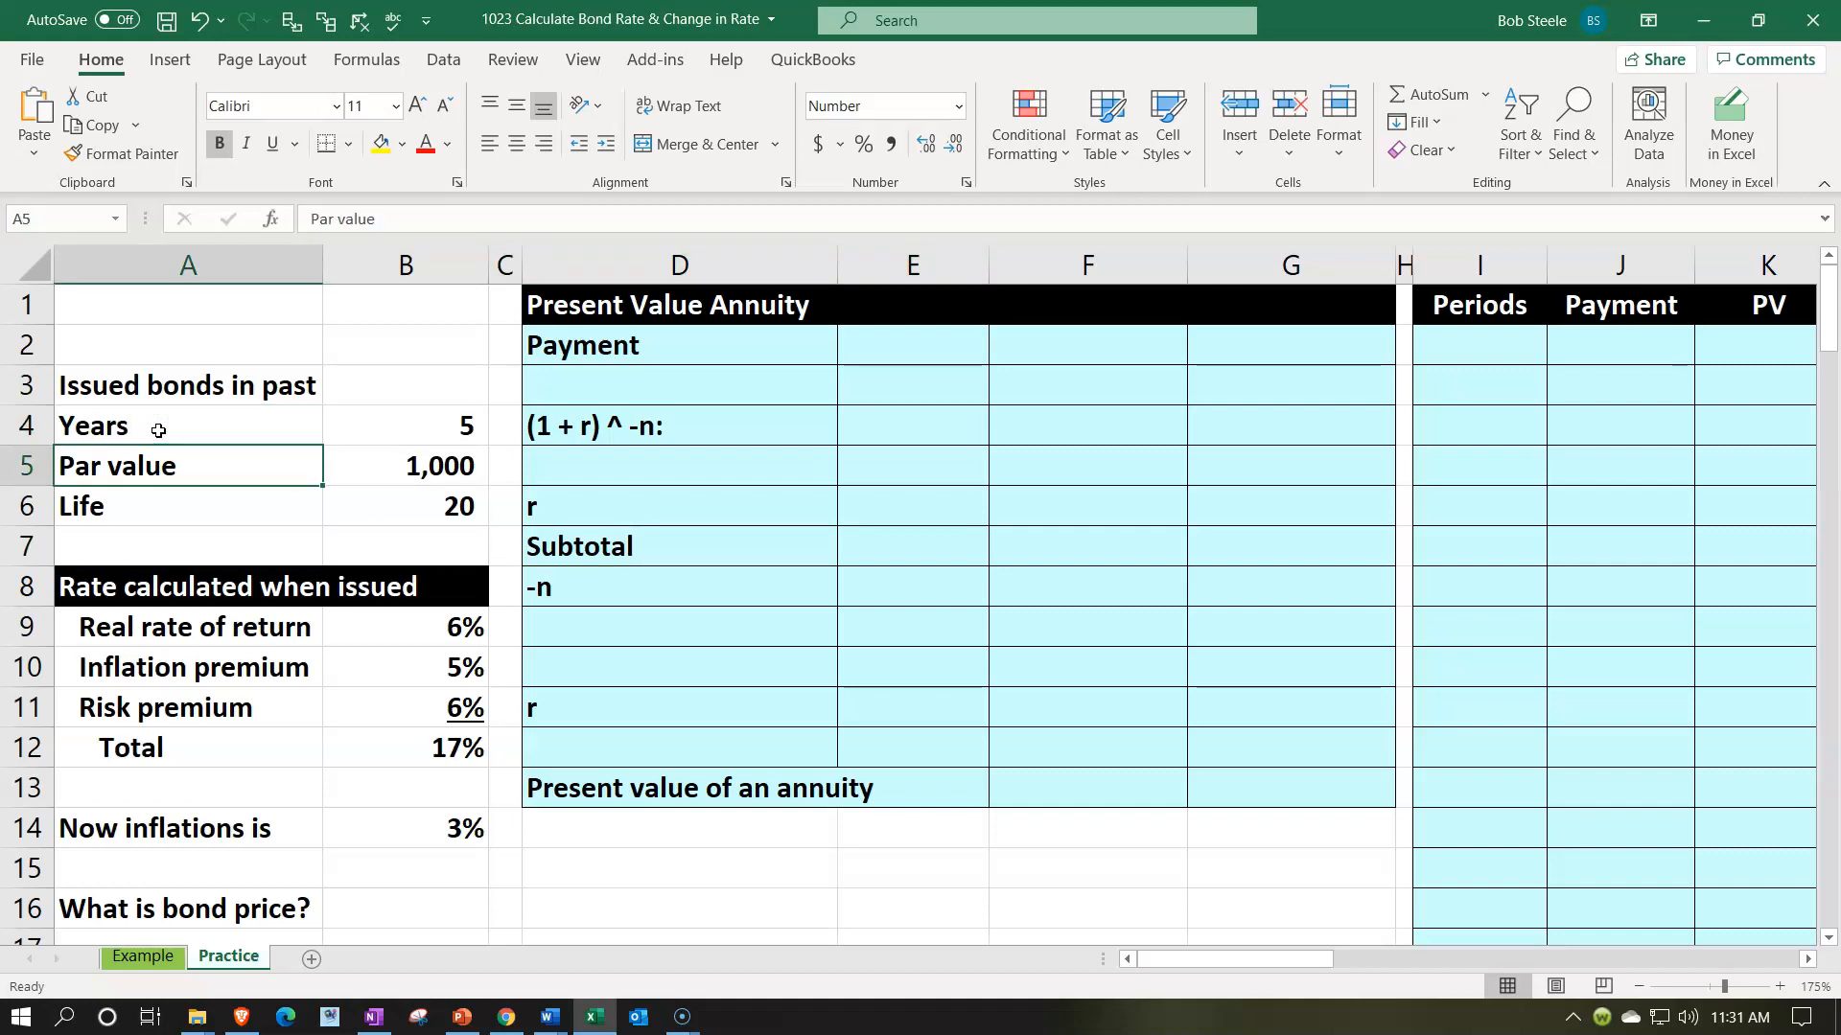
{"action": "key", "text": "Down"}
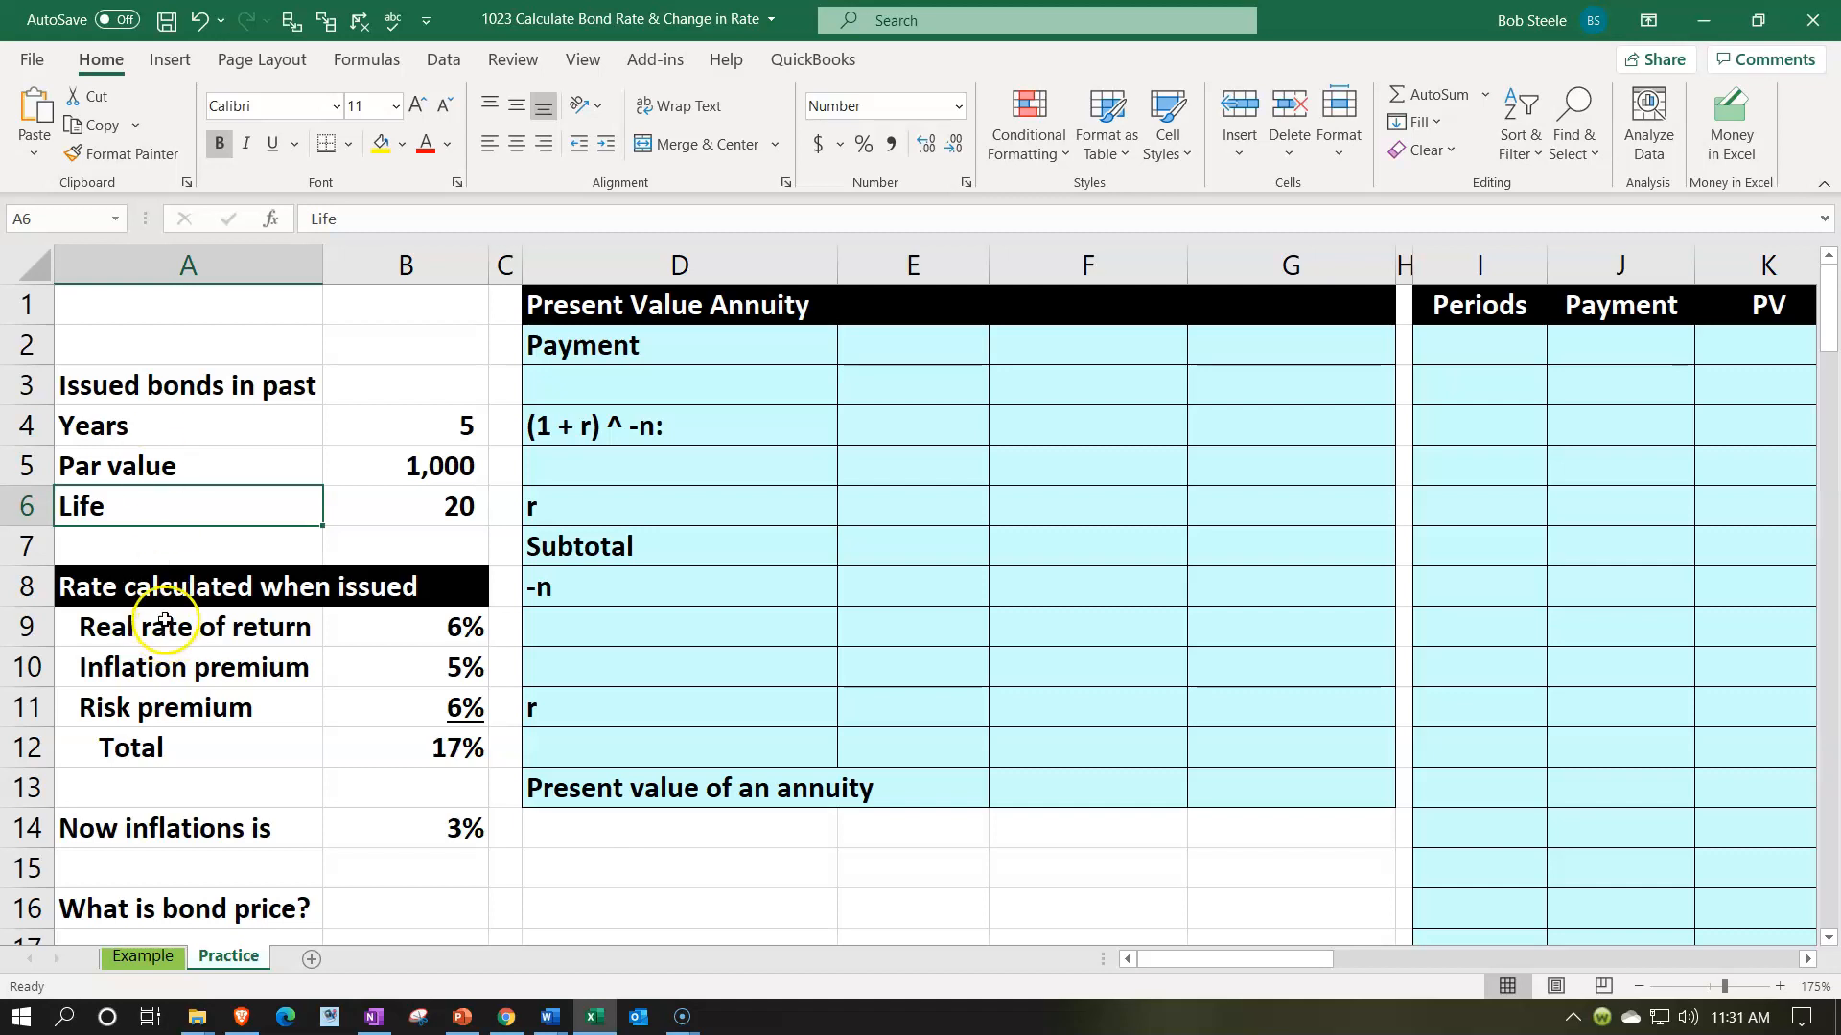
{"action": "left_click", "coordinate": [363, 741]}
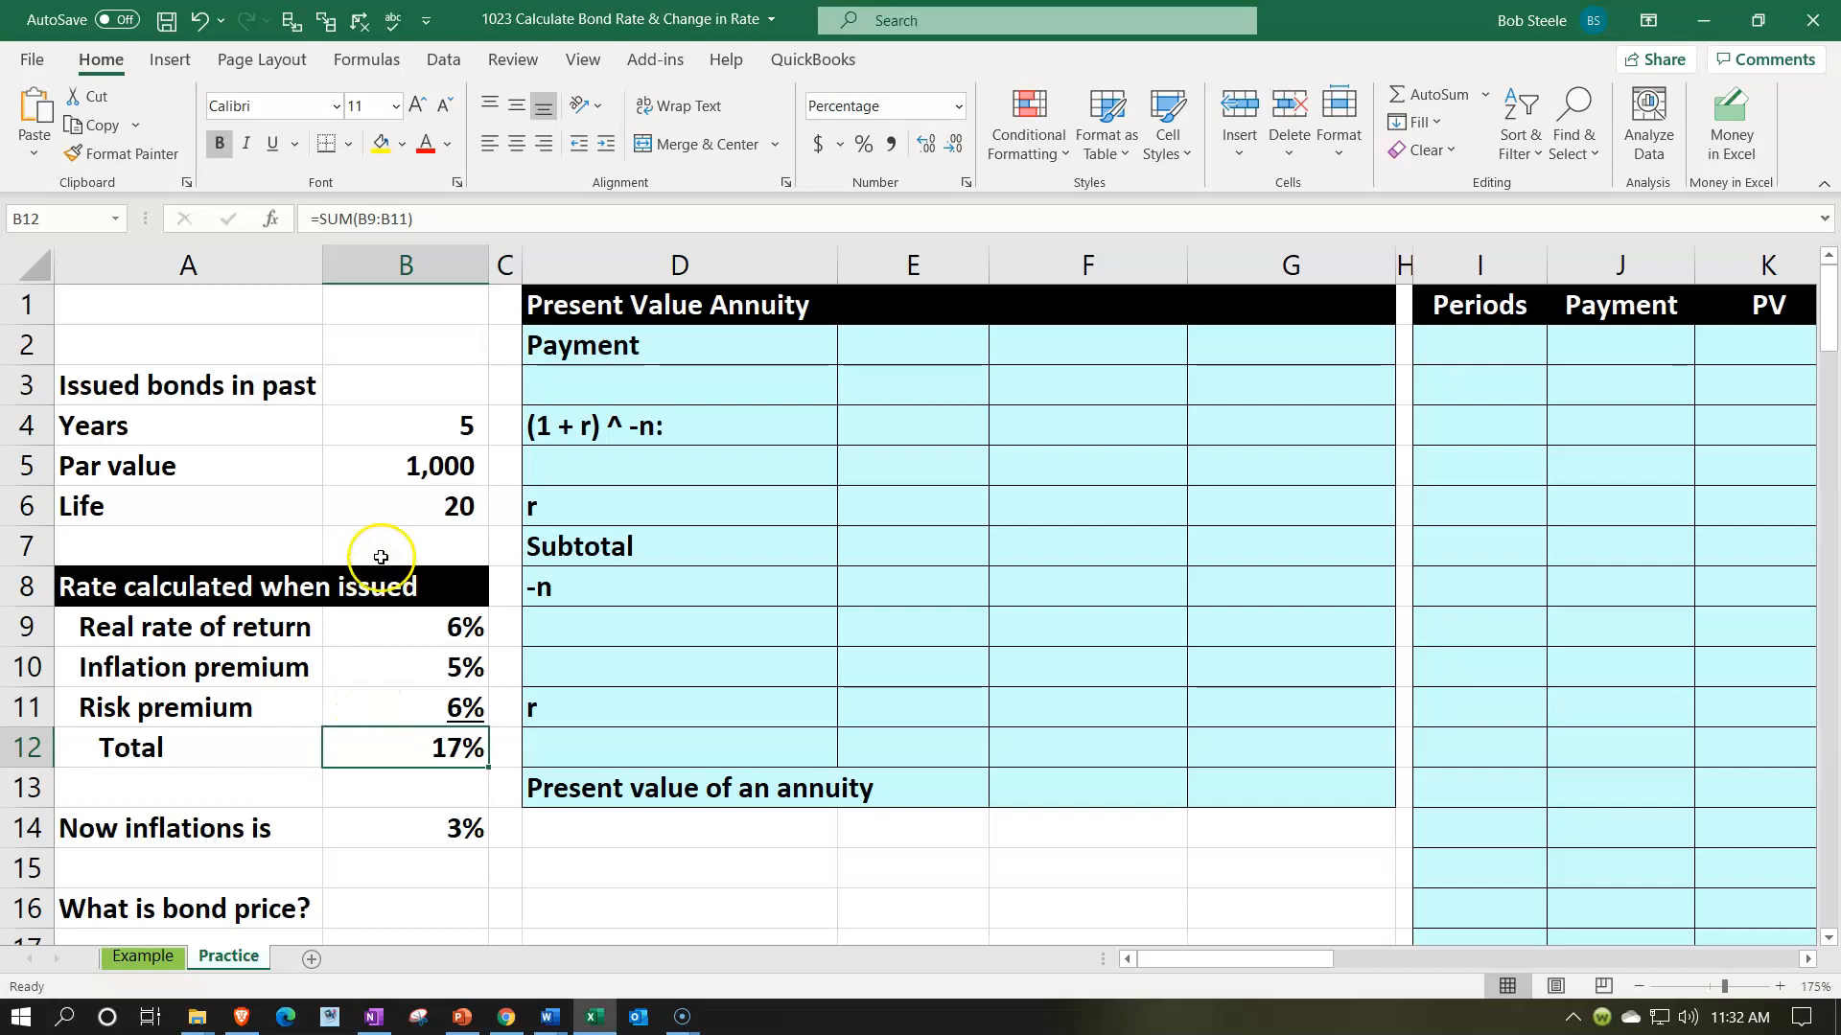
{"action": "left_click", "coordinate": [383, 469]}
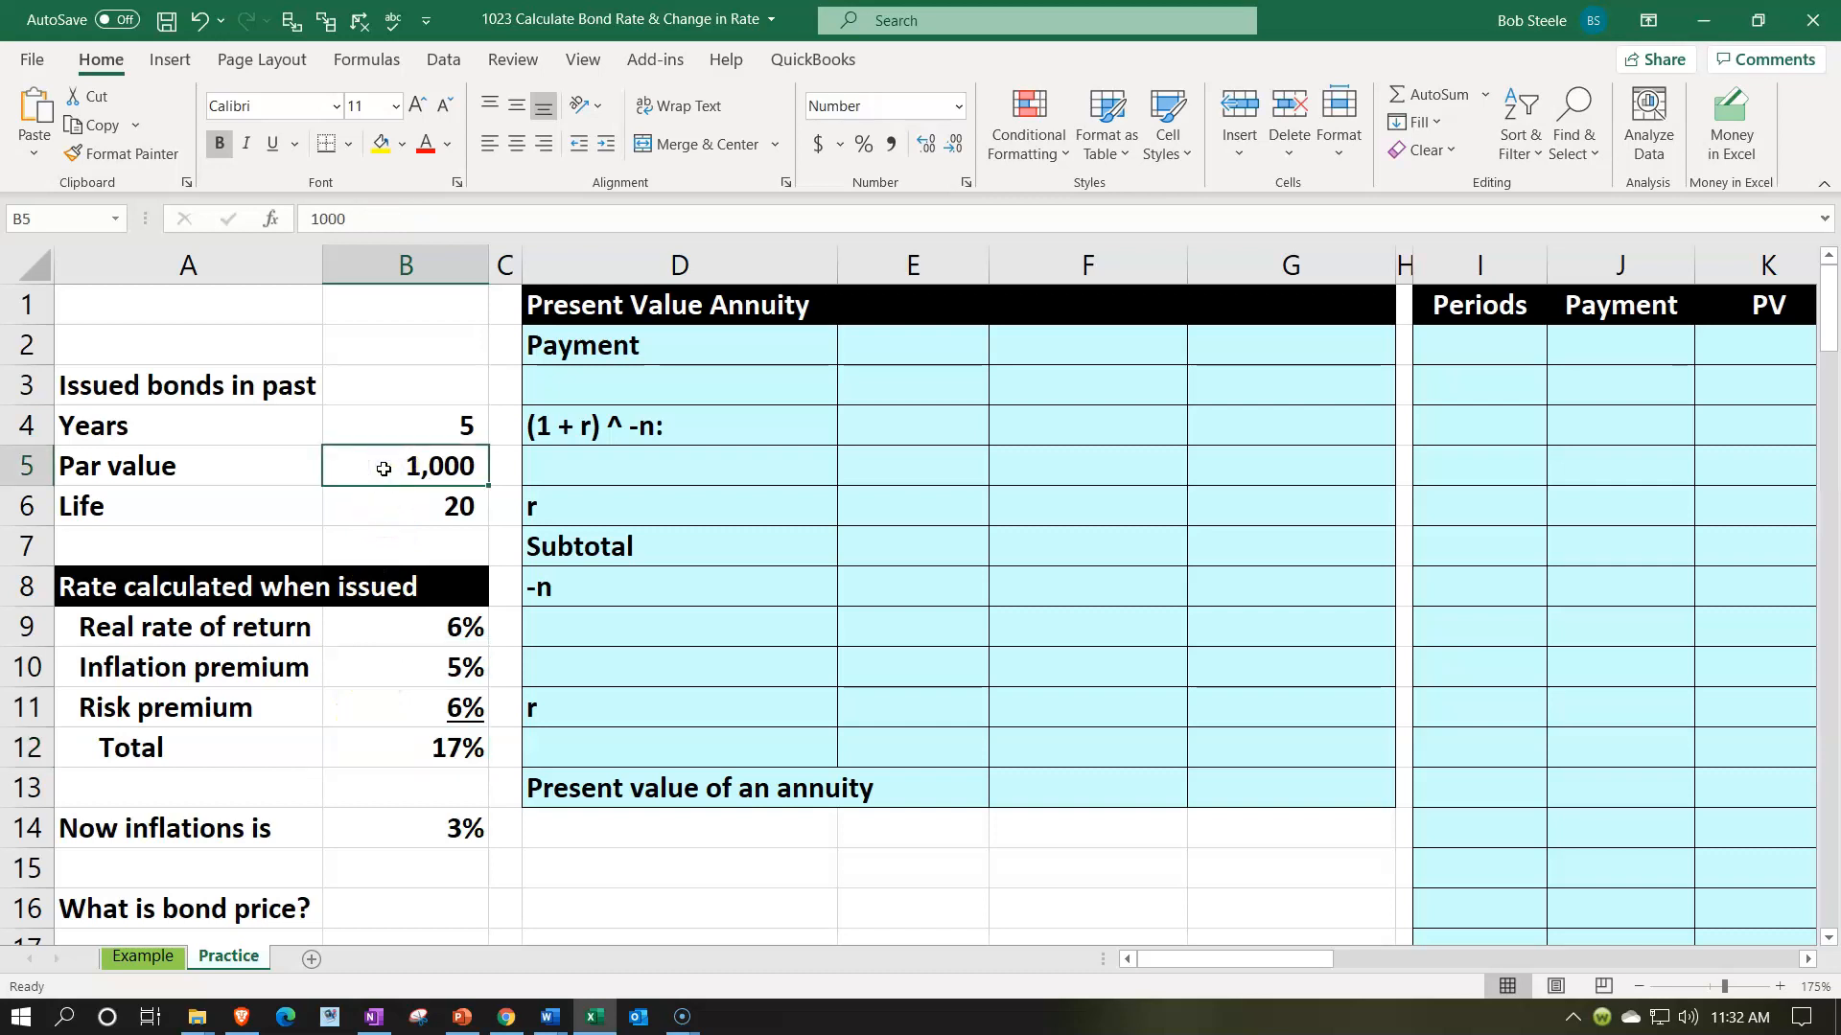
{"action": "left_click", "coordinate": [396, 763]}
{"action": "left_click", "coordinate": [393, 746]}
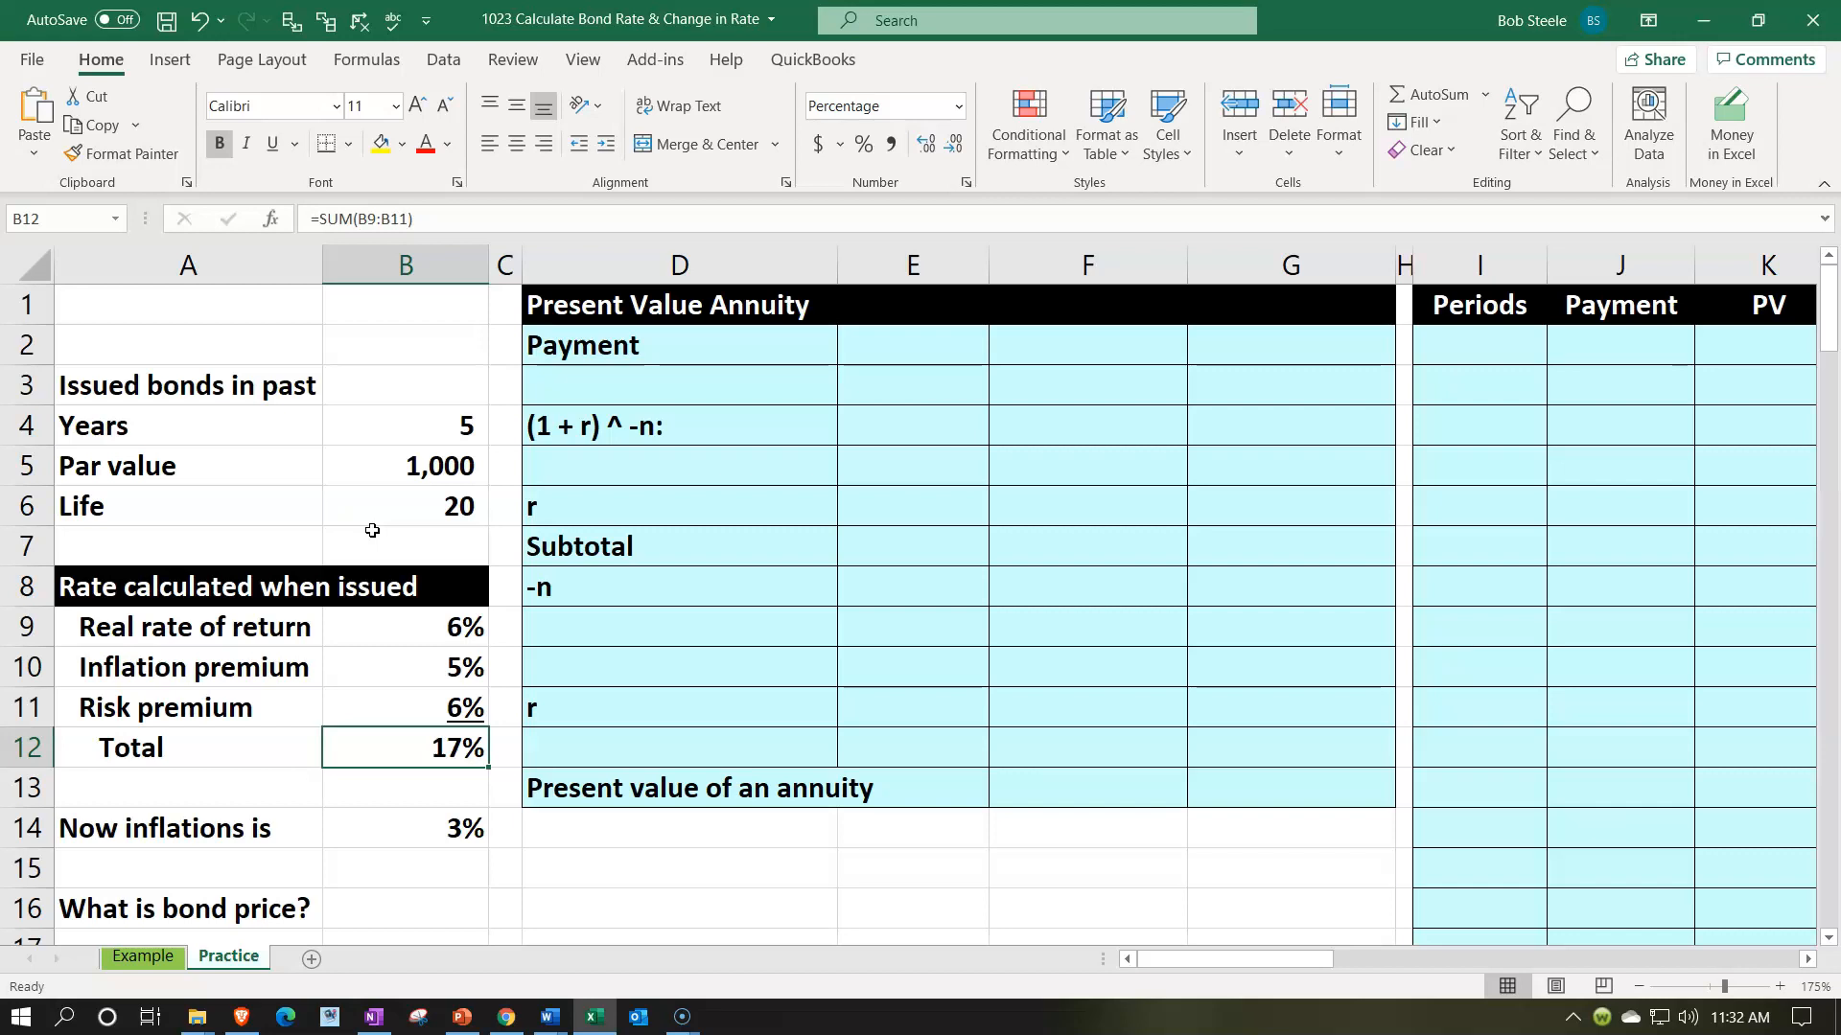
{"action": "left_click", "coordinate": [348, 447]}
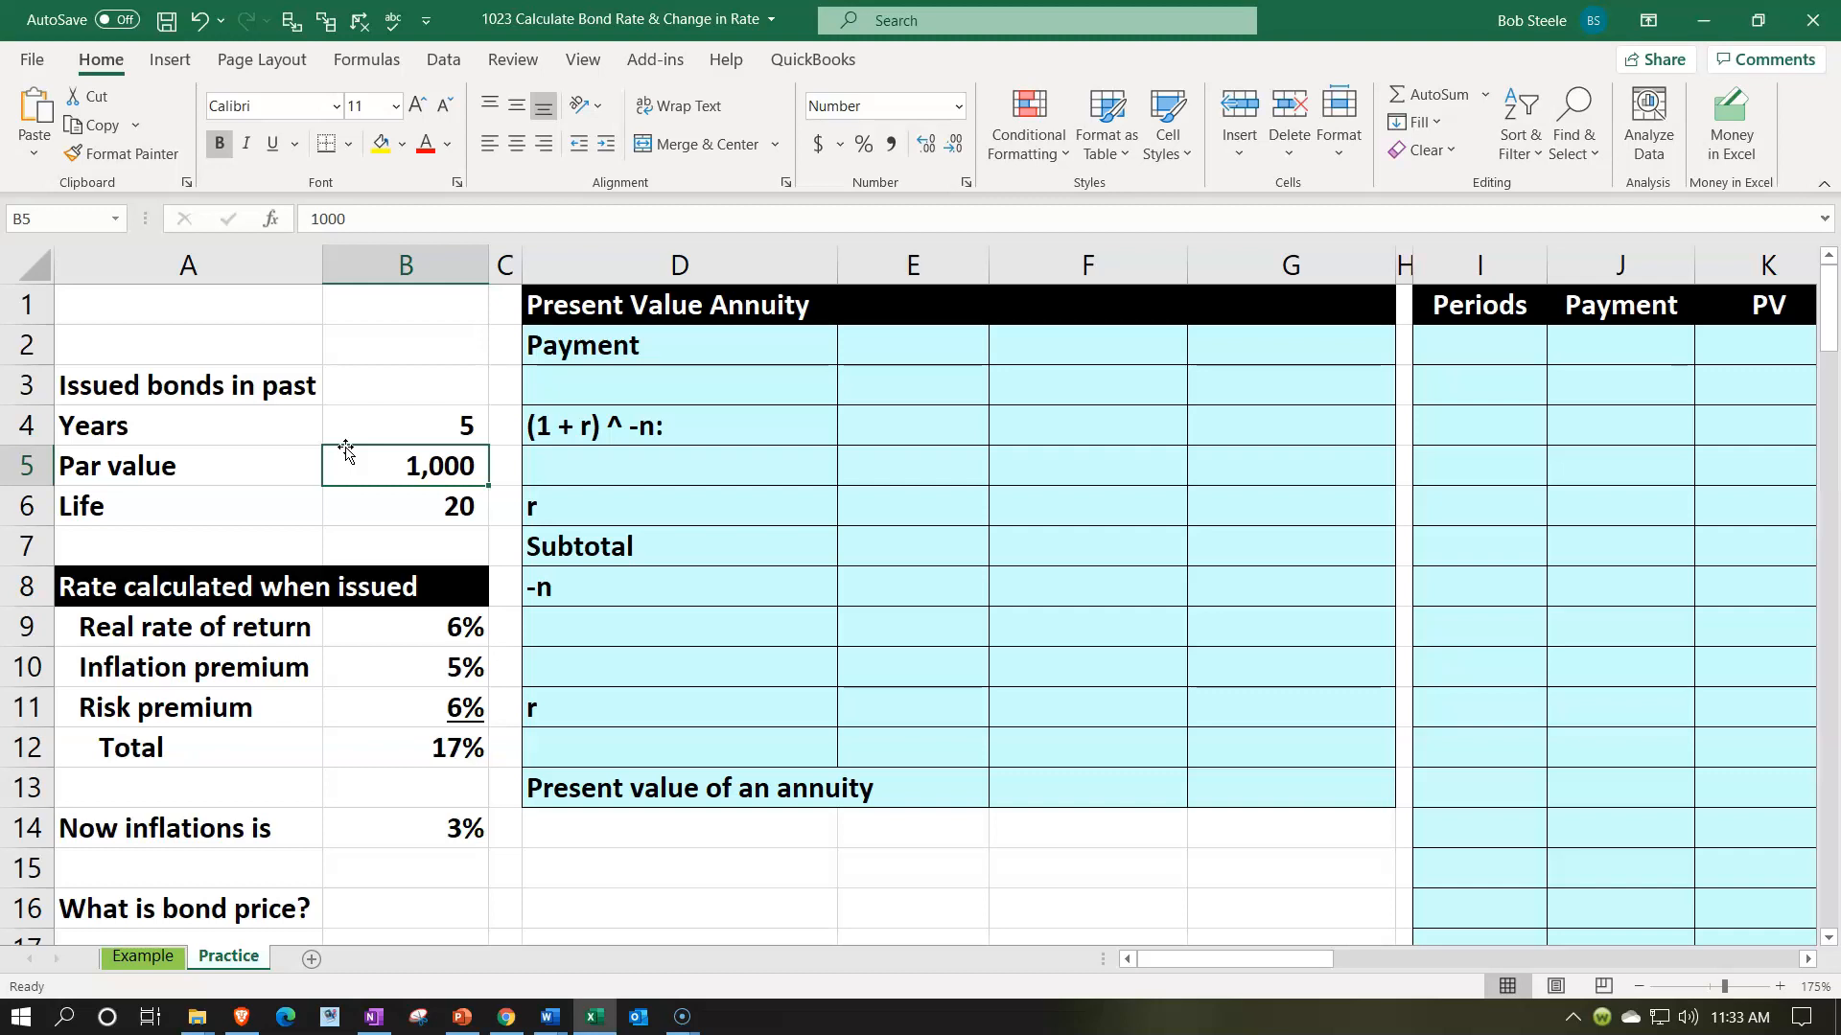
- Examine the real rate of return, inflation premium and risk premium that make up the total issue rate
{"action": "left_click", "coordinate": [230, 625]}
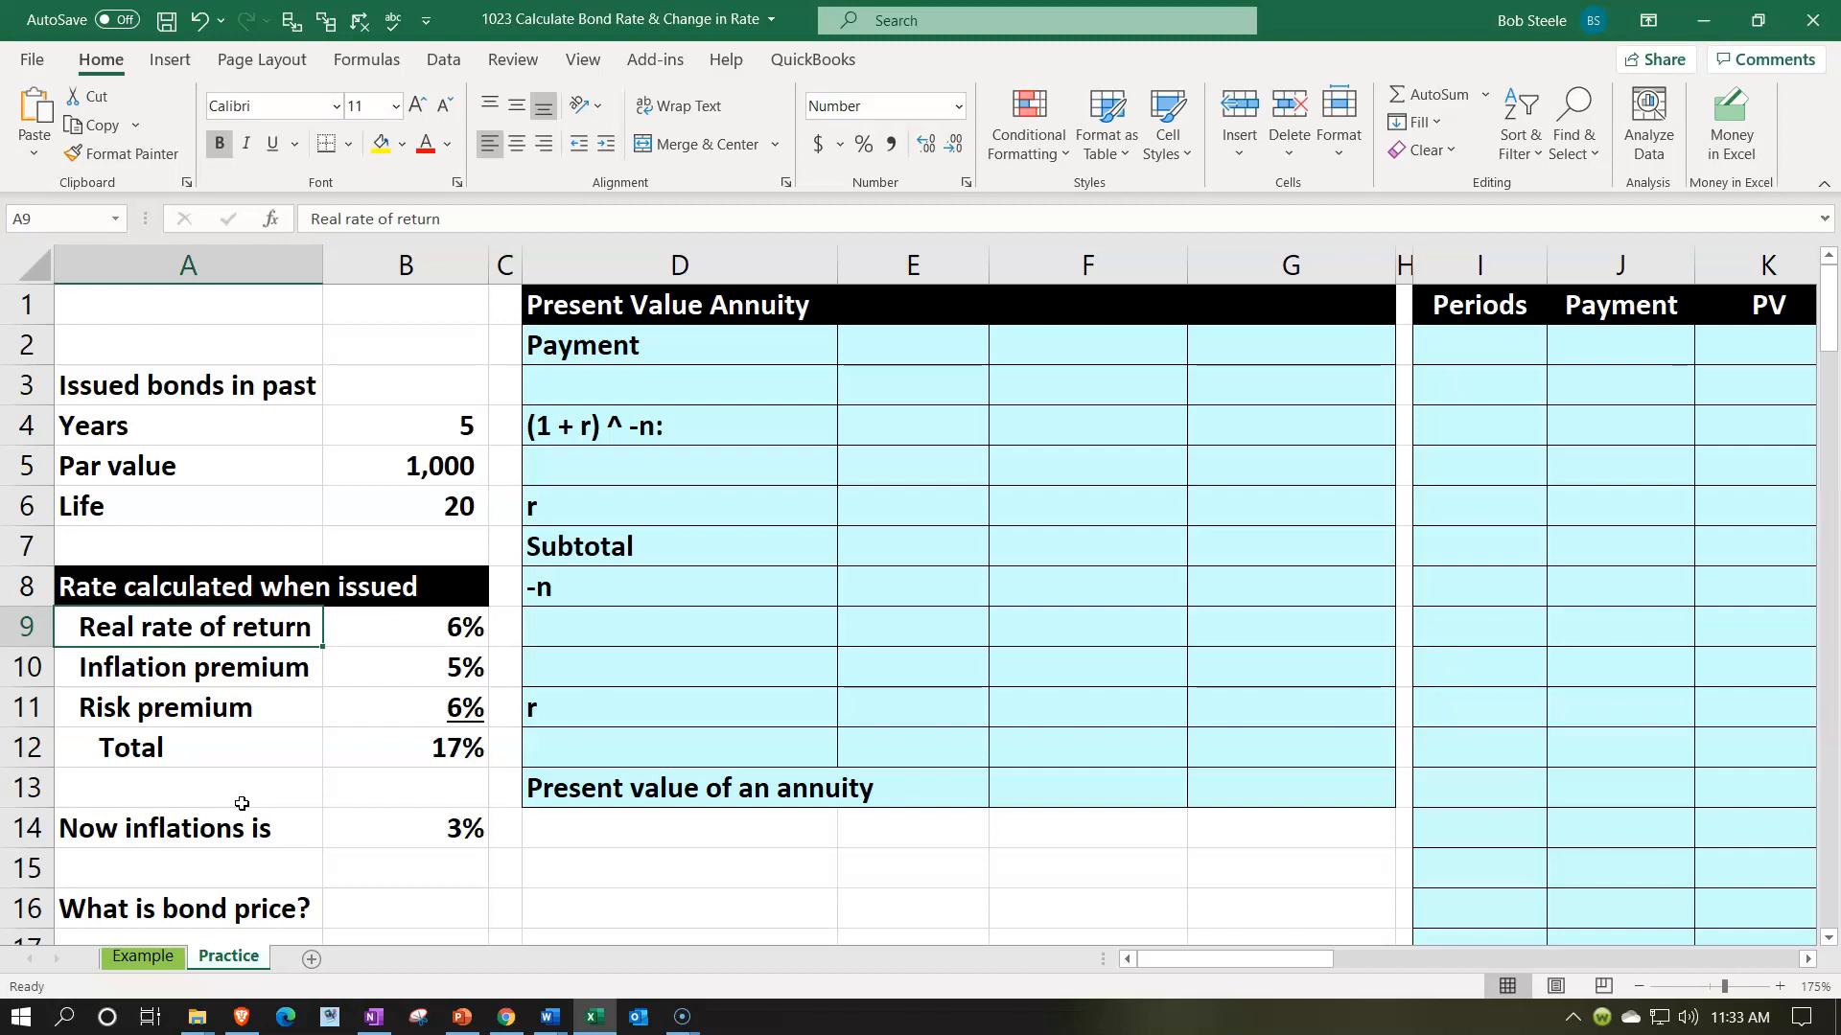
{"action": "key", "text": "Right"}
{"action": "key", "text": "Down"}
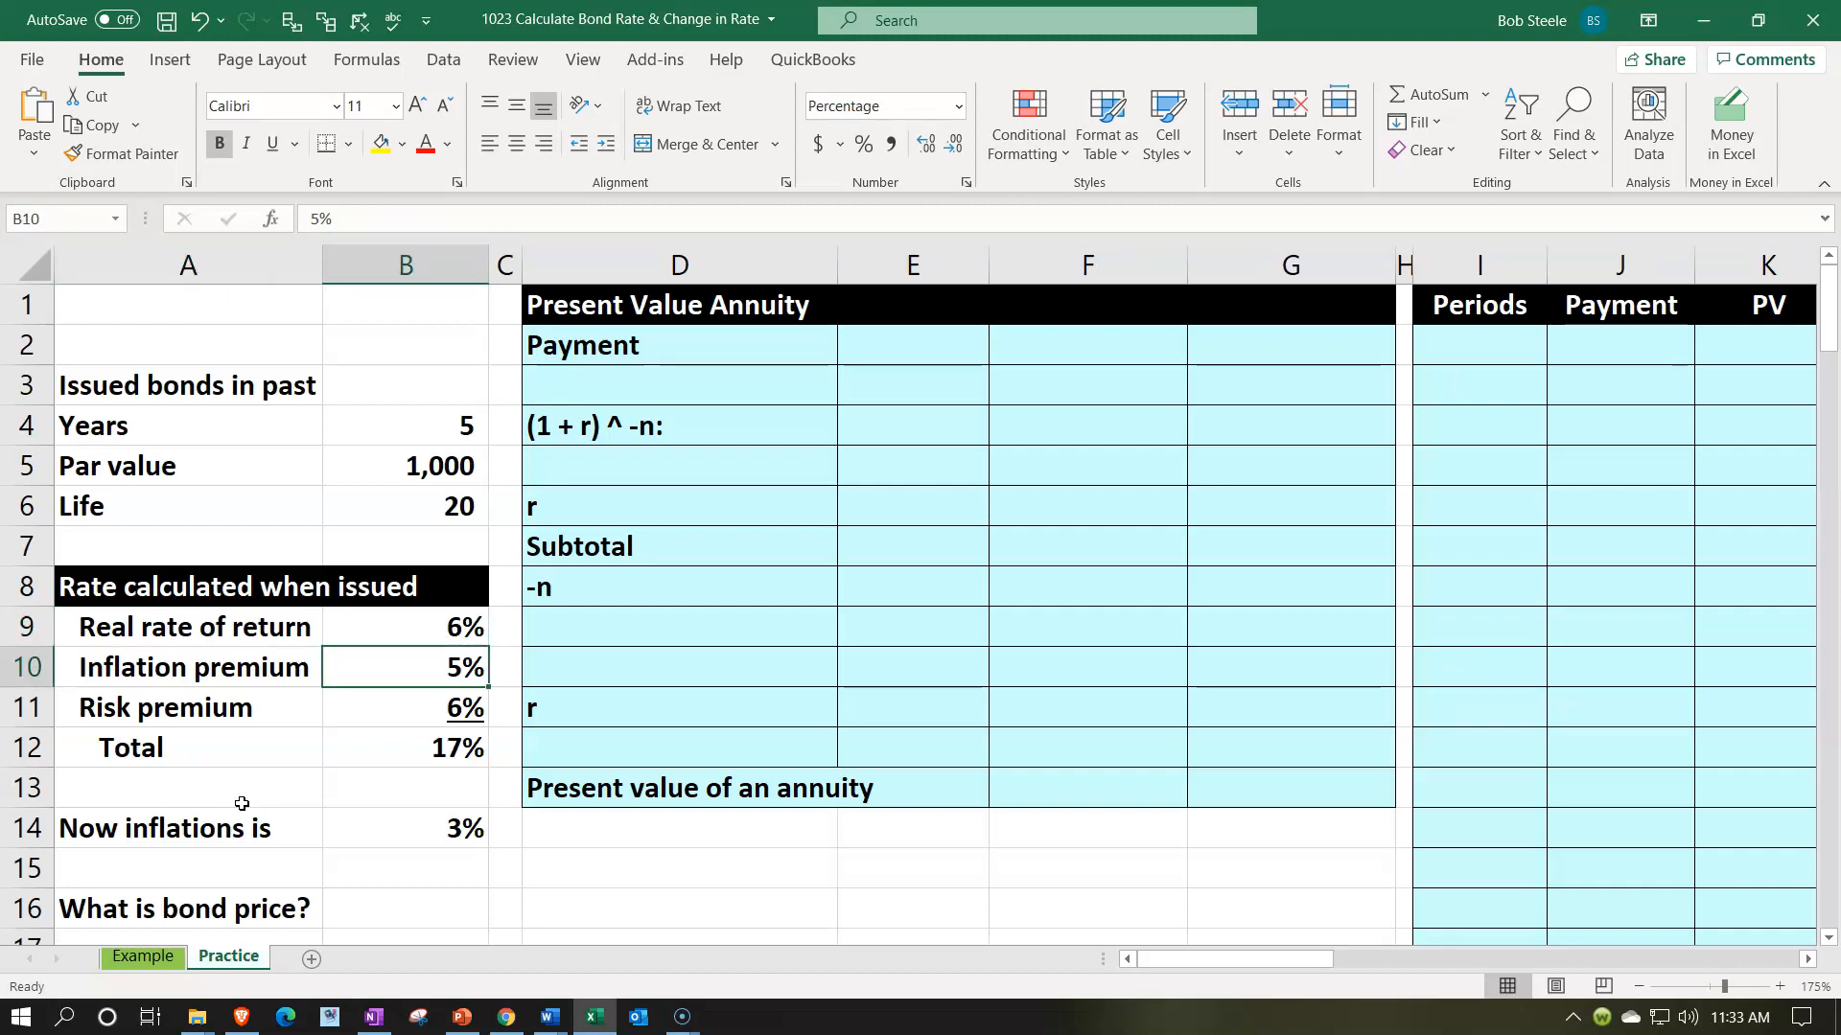
{"action": "key", "text": "Down"}
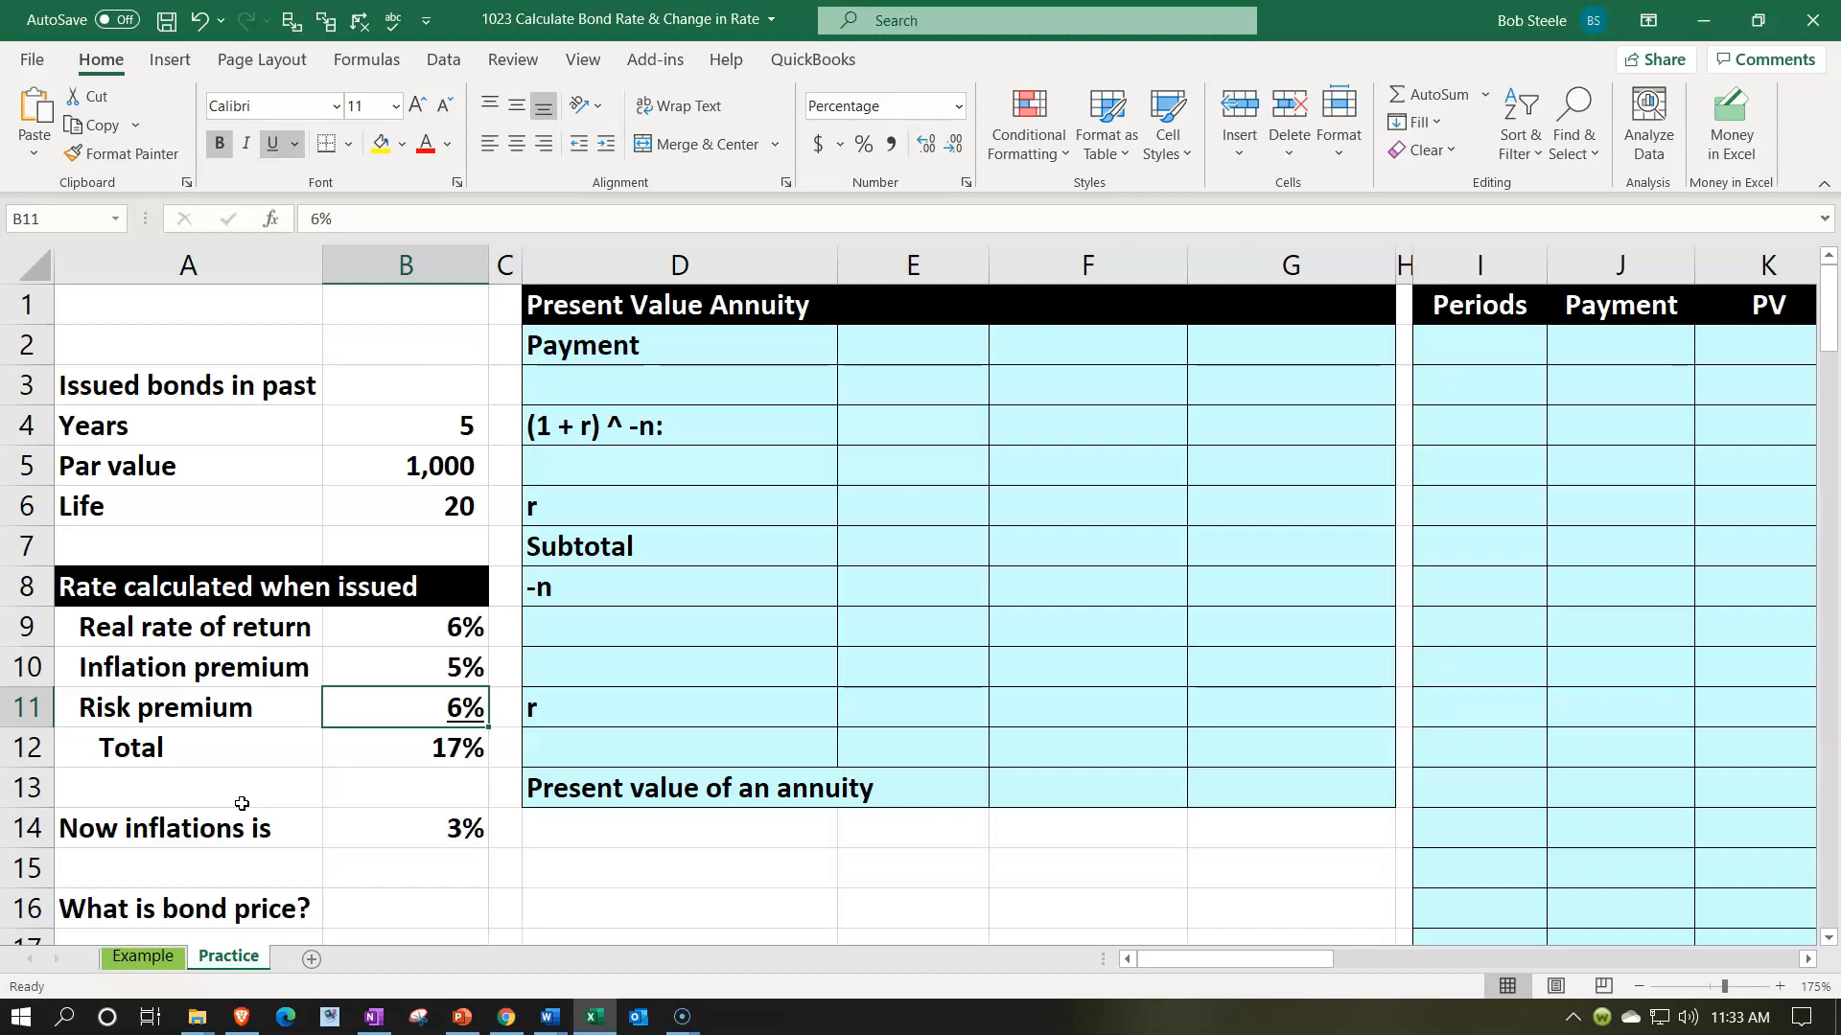
{"action": "key", "text": "Up"}
{"action": "key", "text": "Up"}
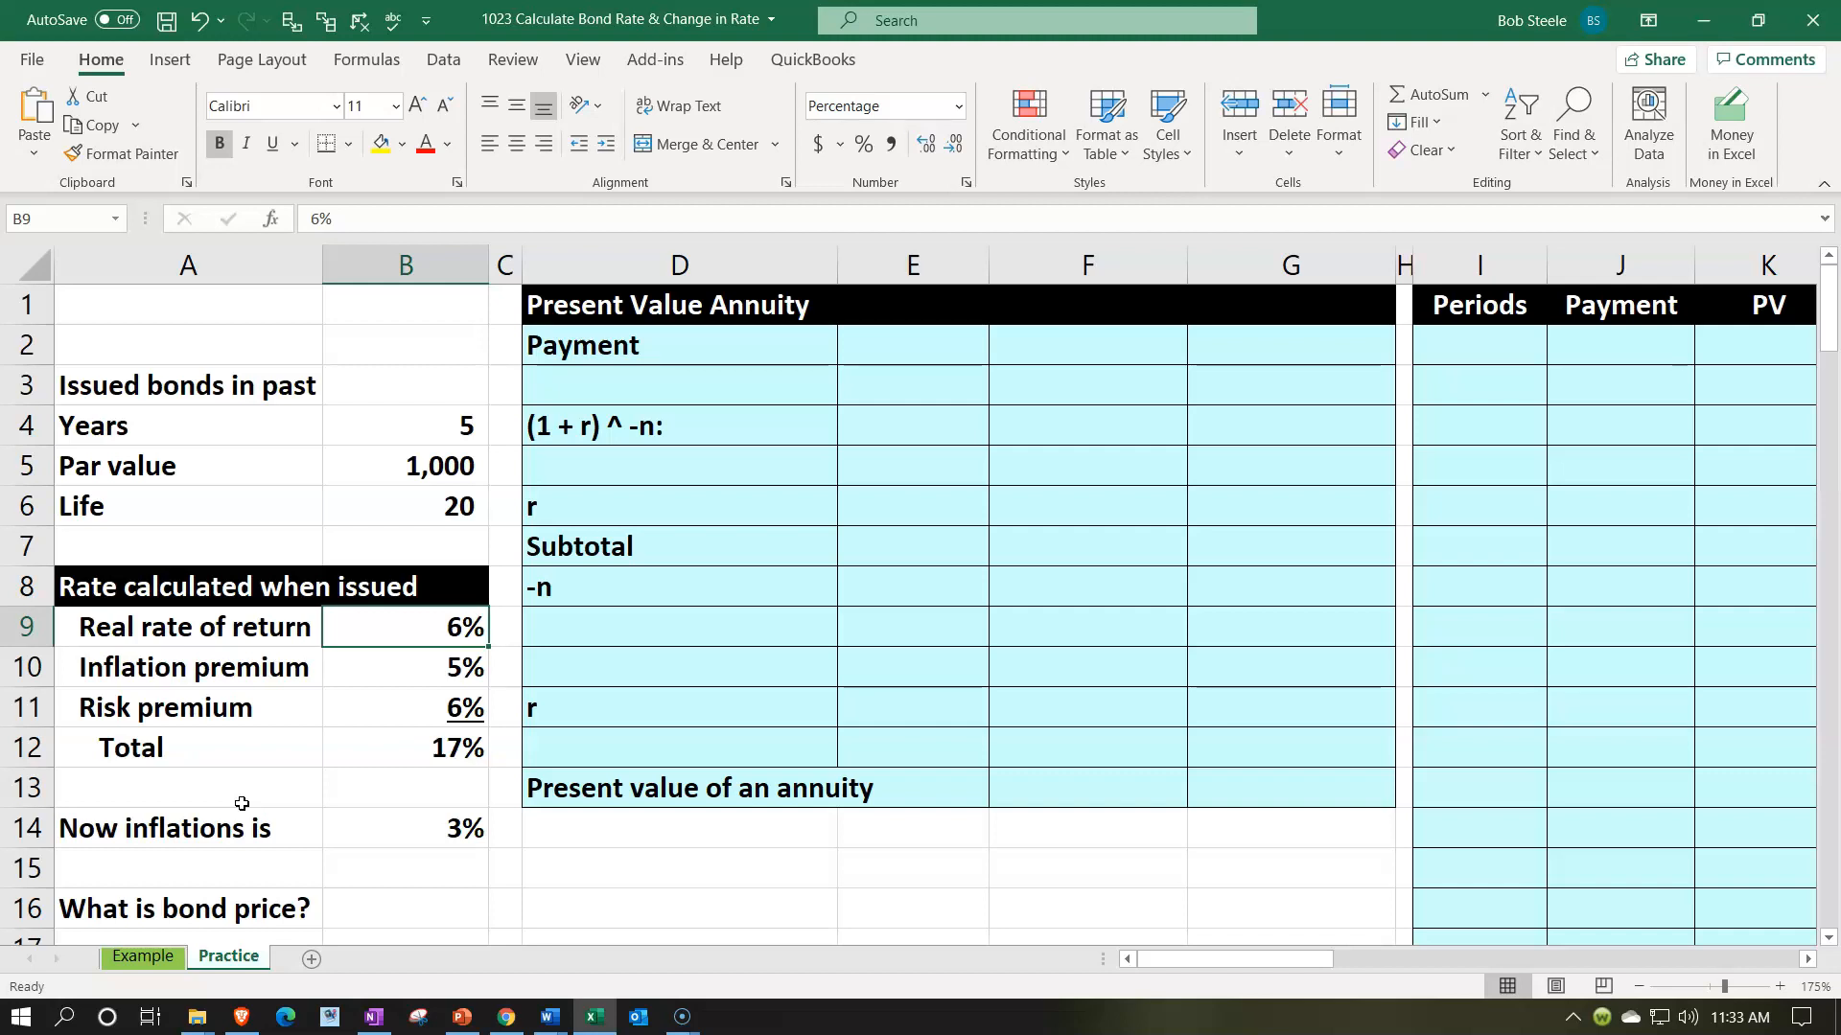
{"action": "key", "text": "Down"}
{"action": "key", "text": "Down"}
{"action": "key", "text": "Down"}
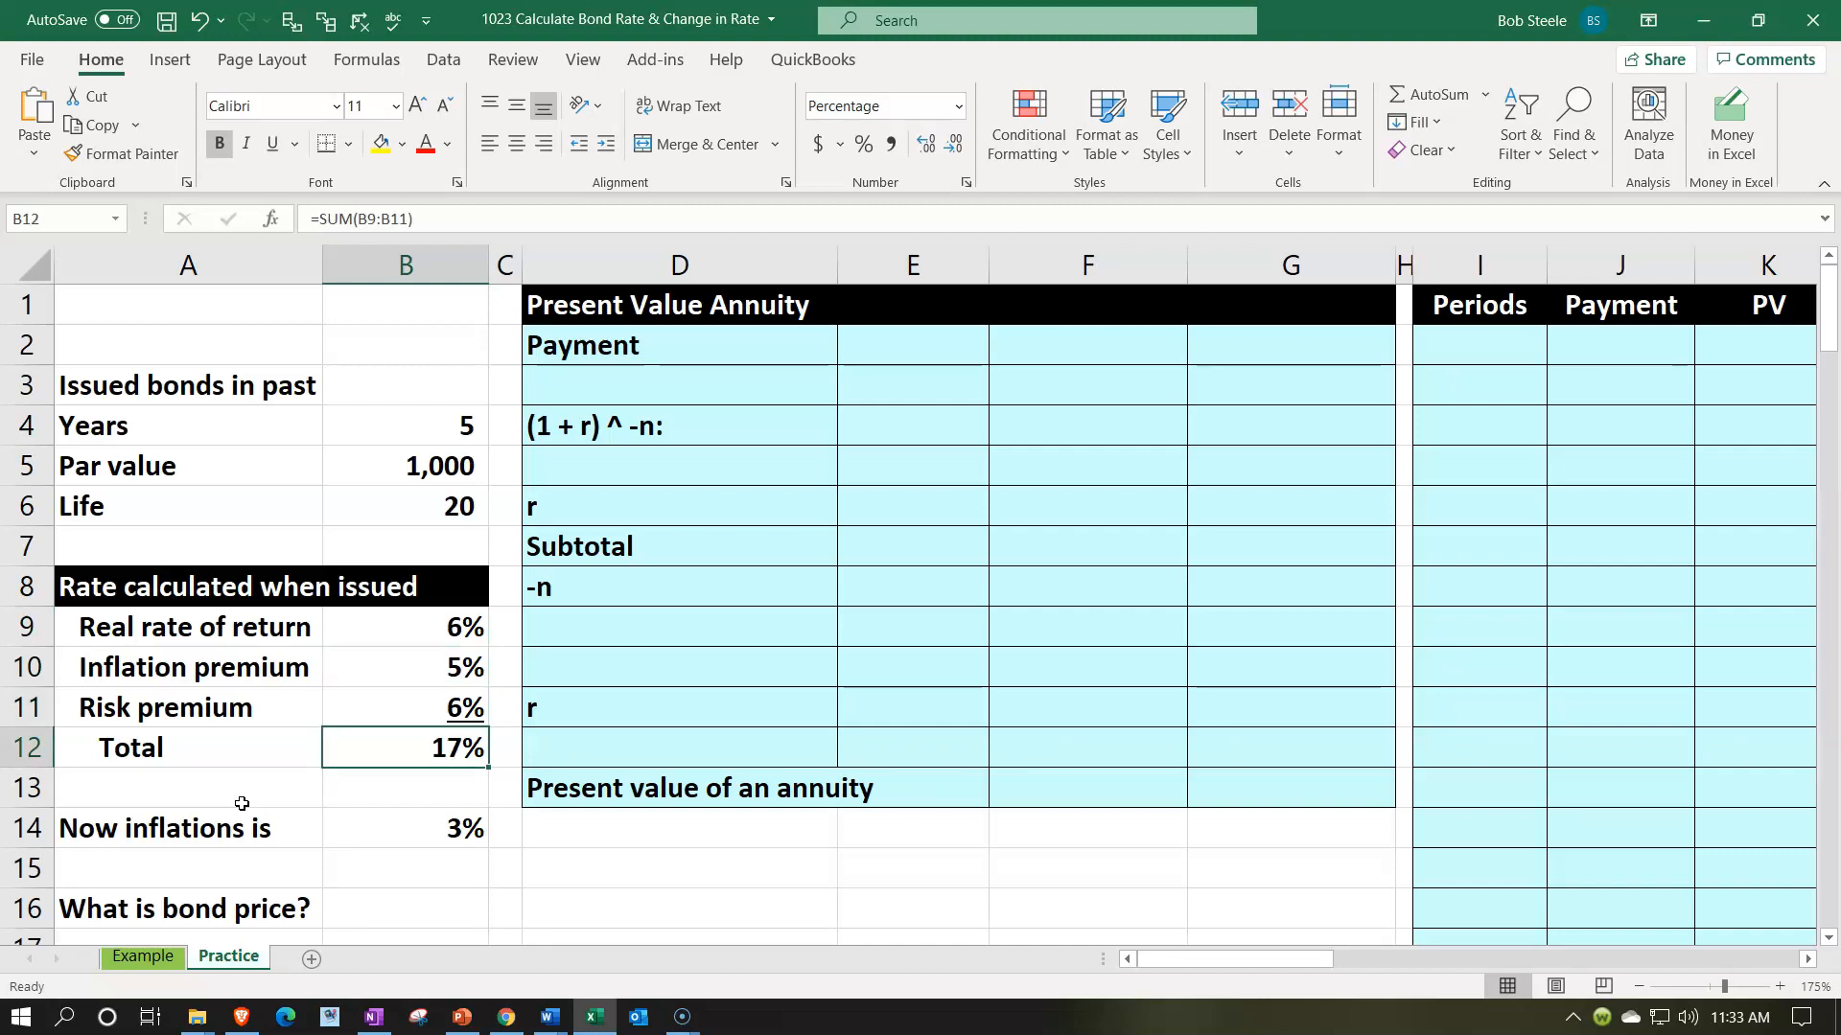
- Compare the par value and issue rate with current inflation, and examine the annuity formula picture below the data
{"action": "left_click", "coordinate": [736, 381]}
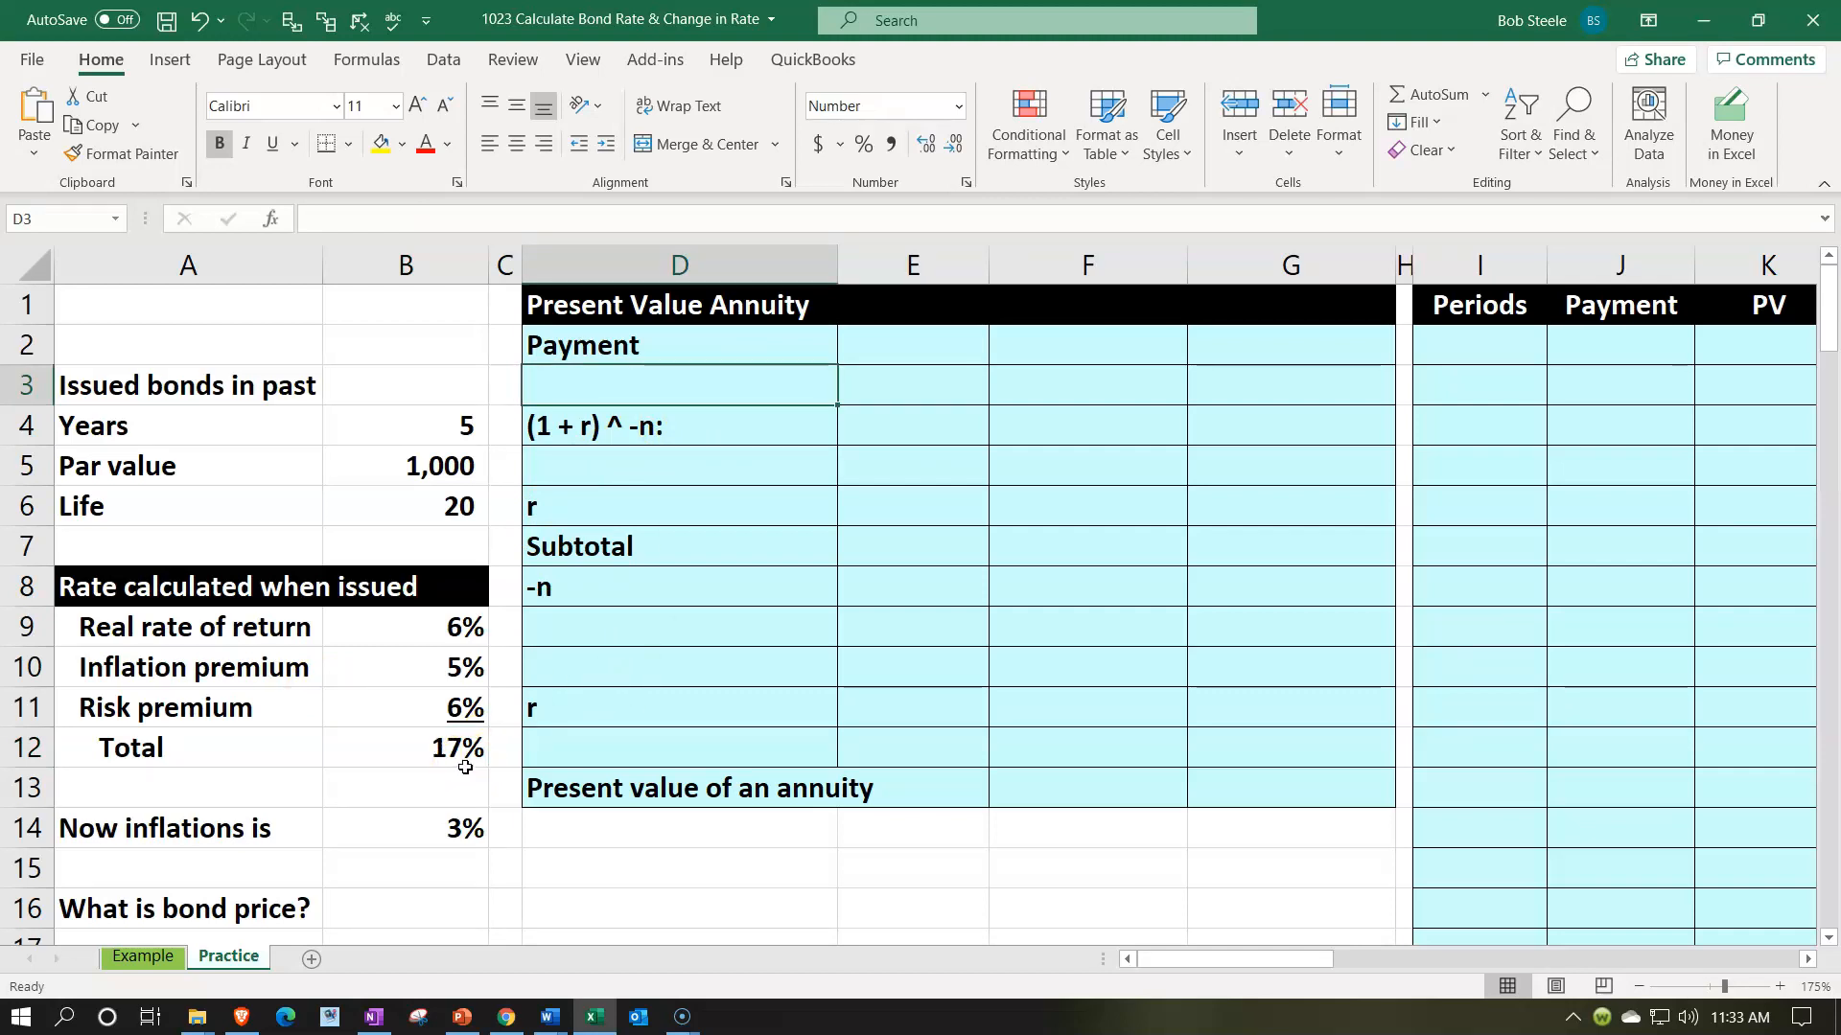
{"action": "left_click", "coordinate": [424, 464]}
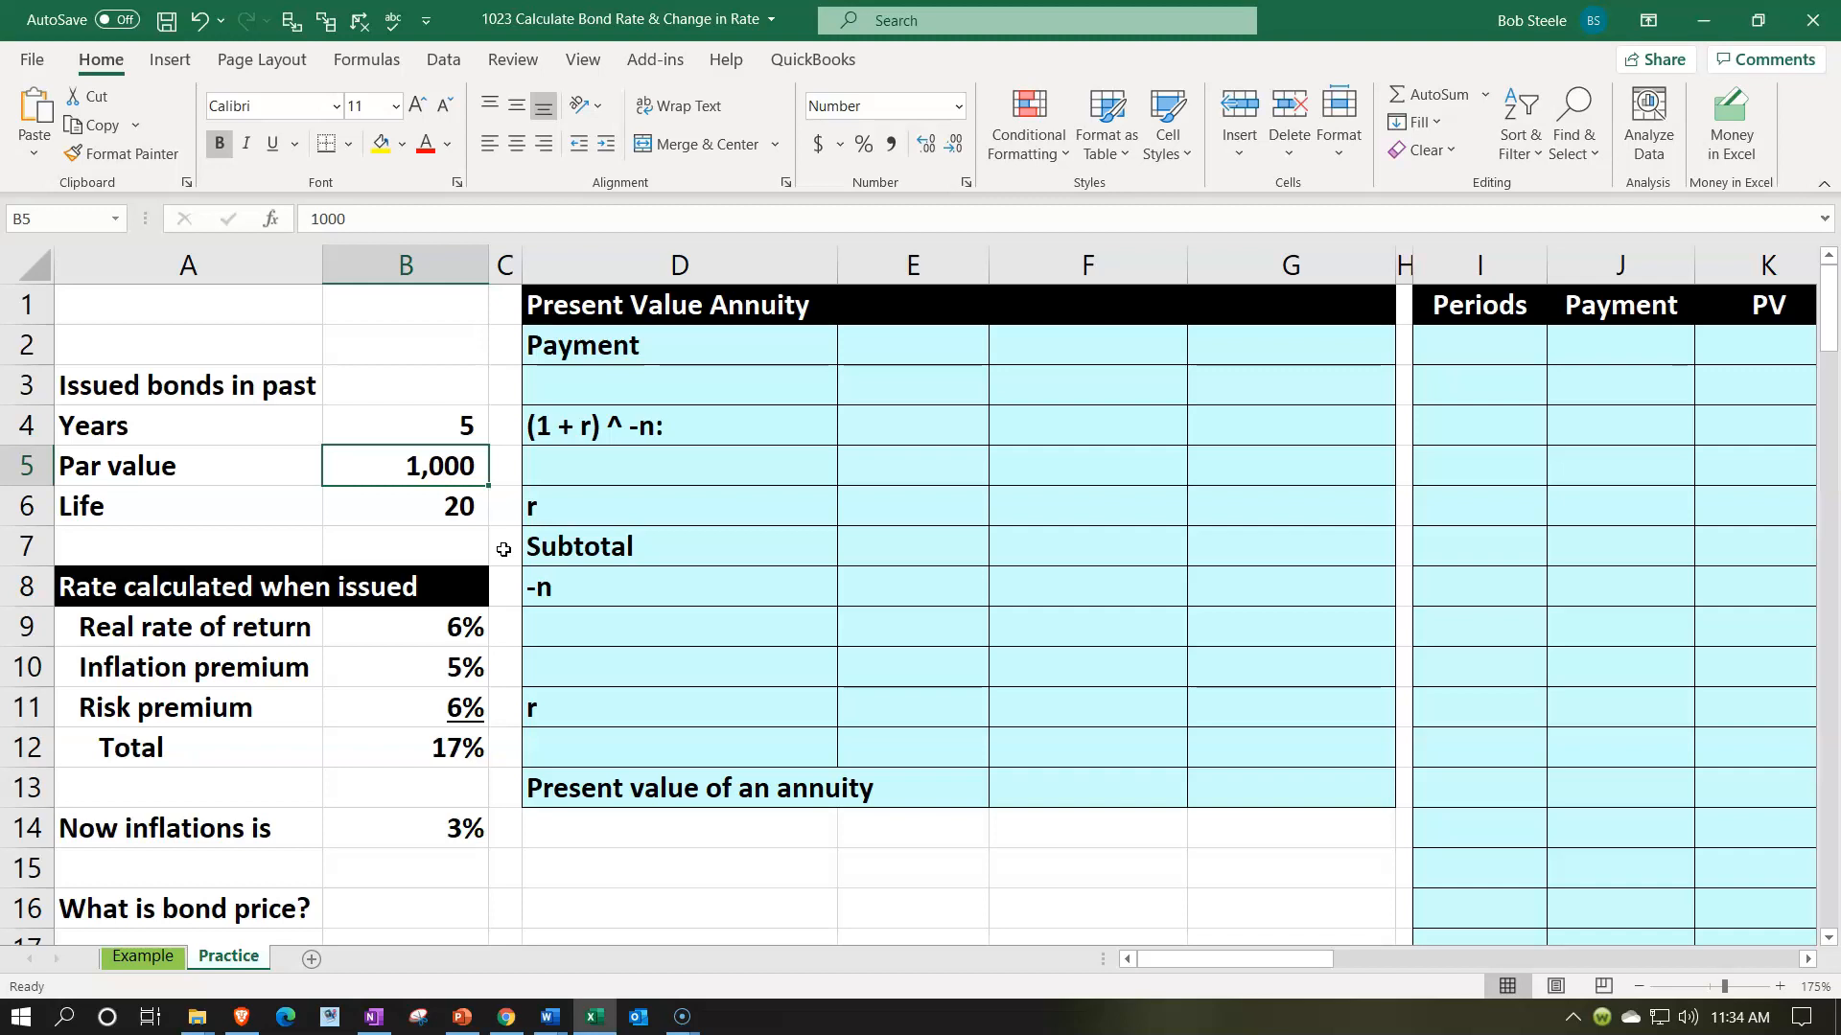
{"action": "left_click", "coordinate": [443, 825]}
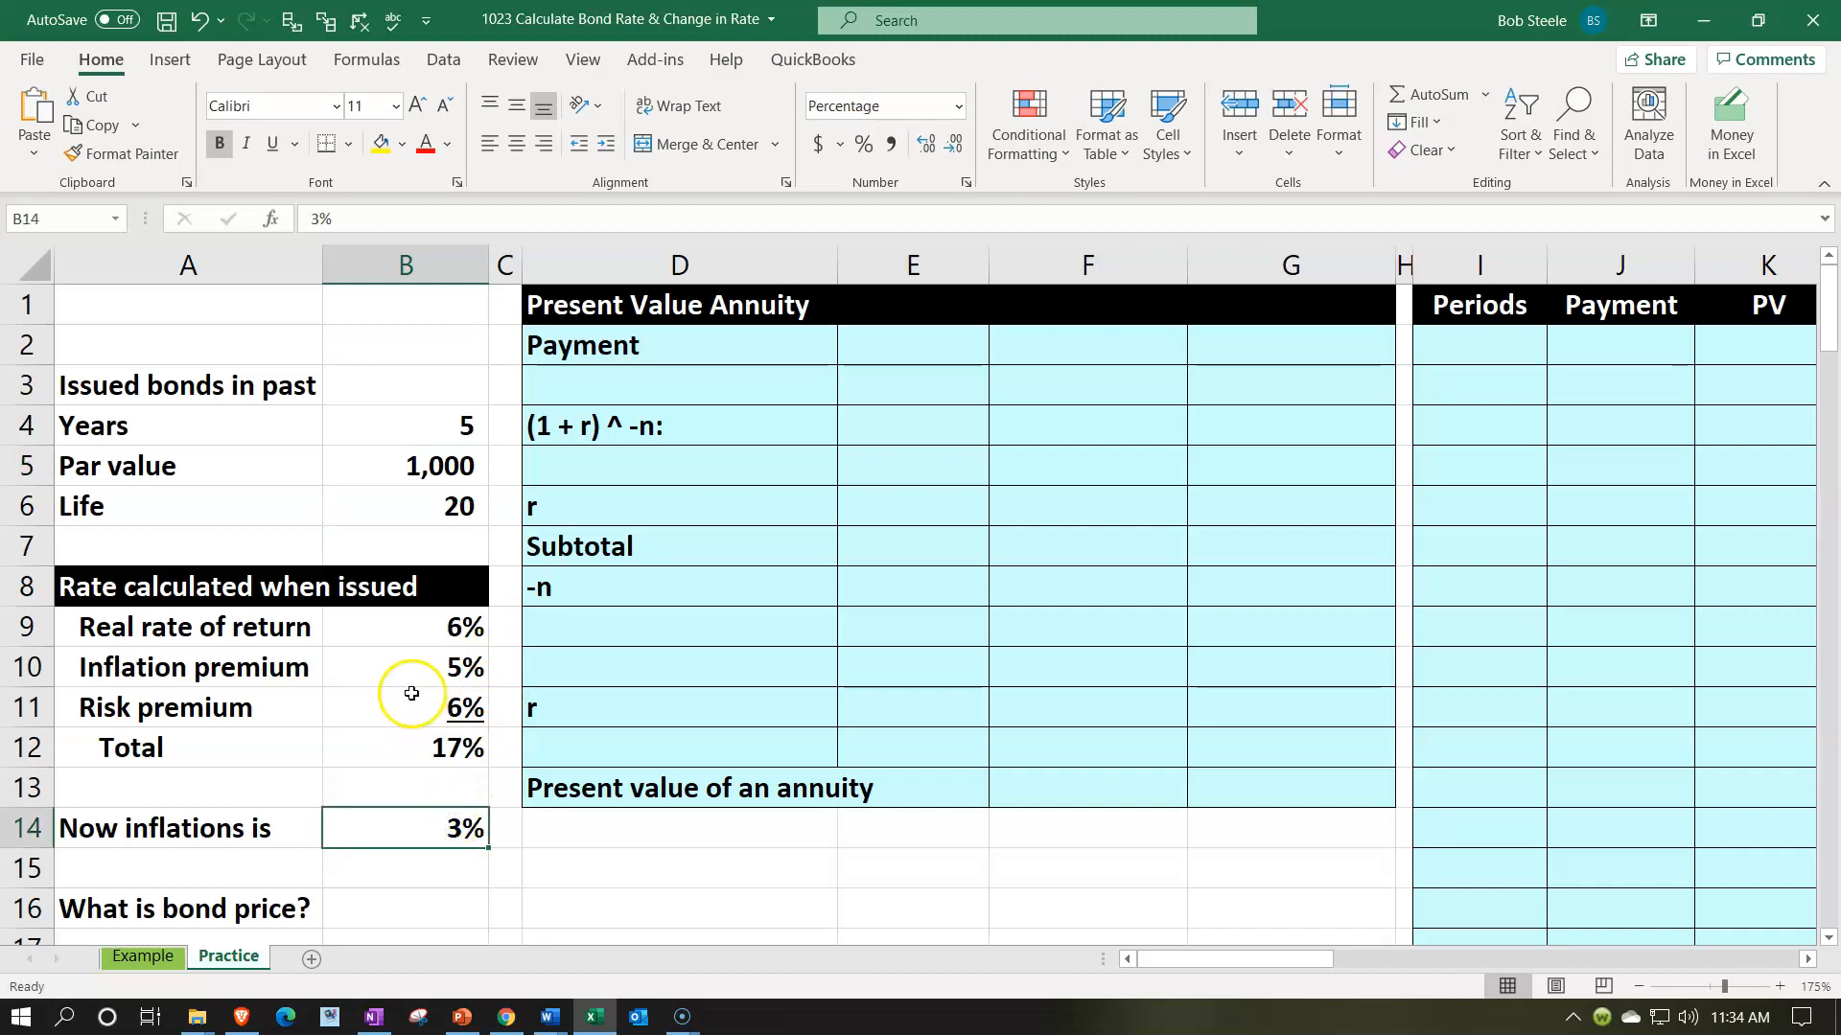
{"action": "left_click", "coordinate": [398, 667]}
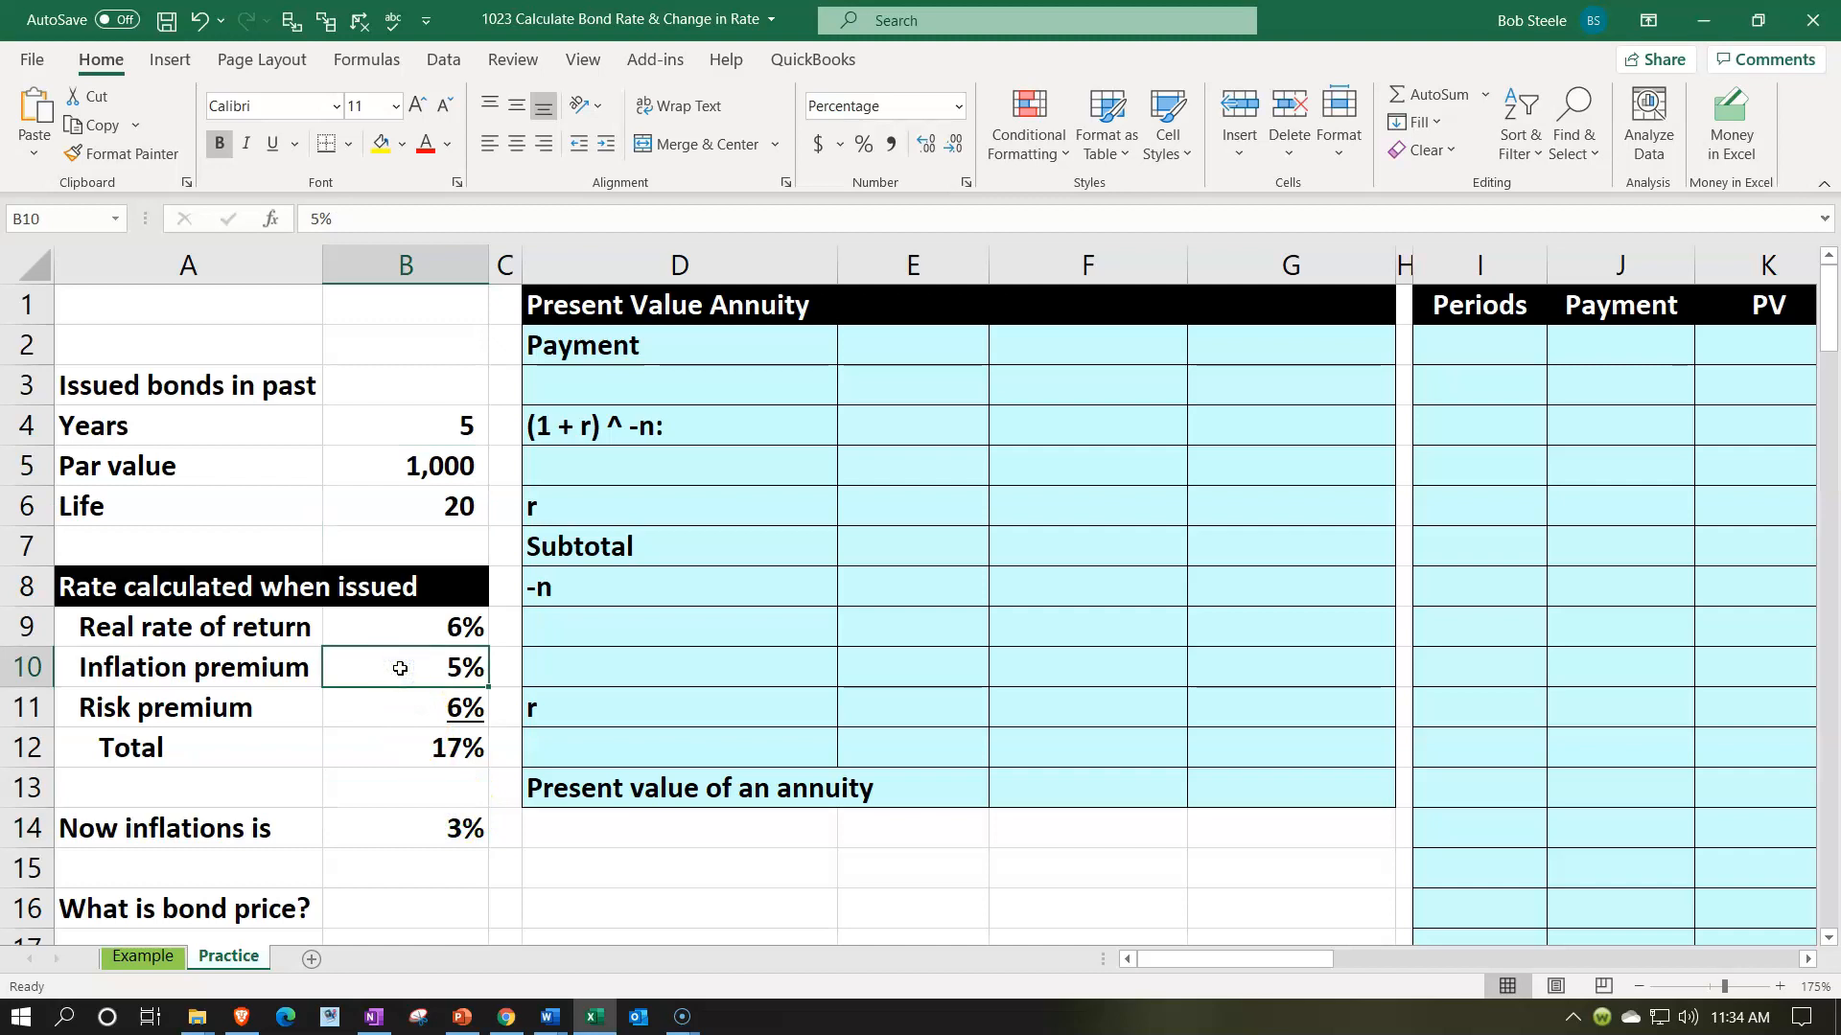
{"action": "left_click", "coordinate": [393, 459]}
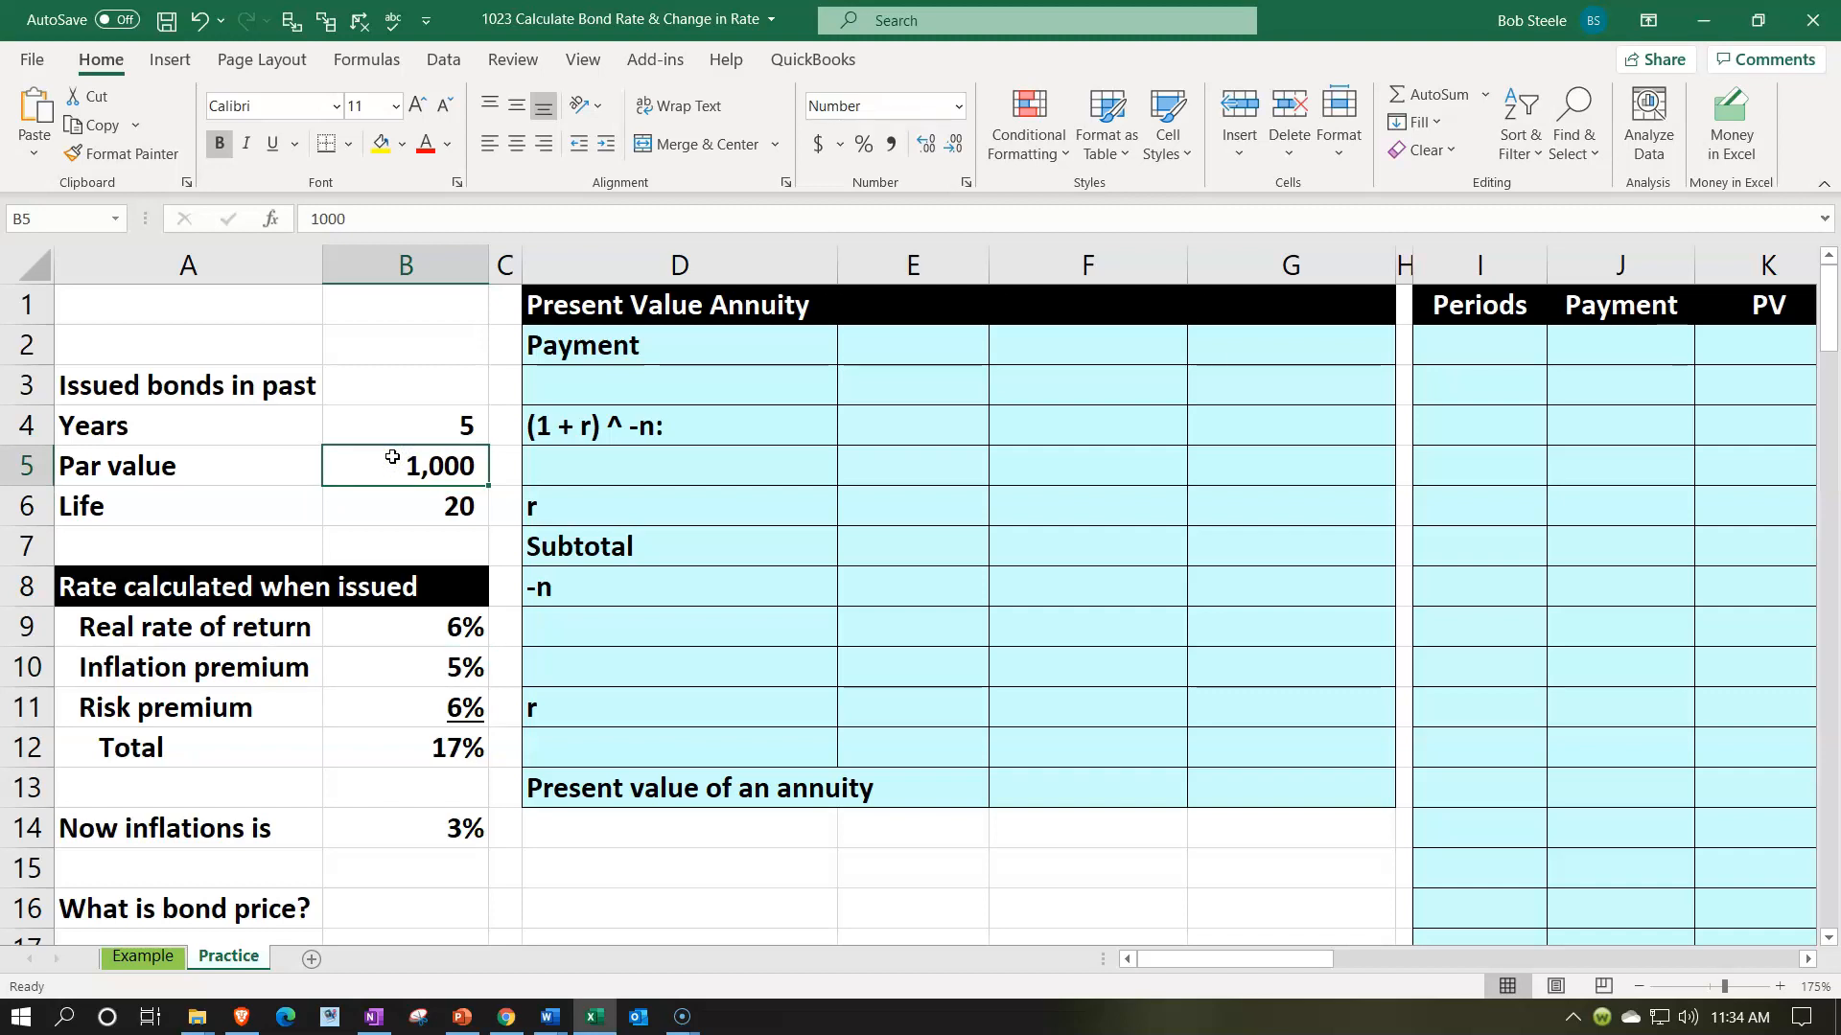
{"action": "left_click", "coordinate": [399, 756]}
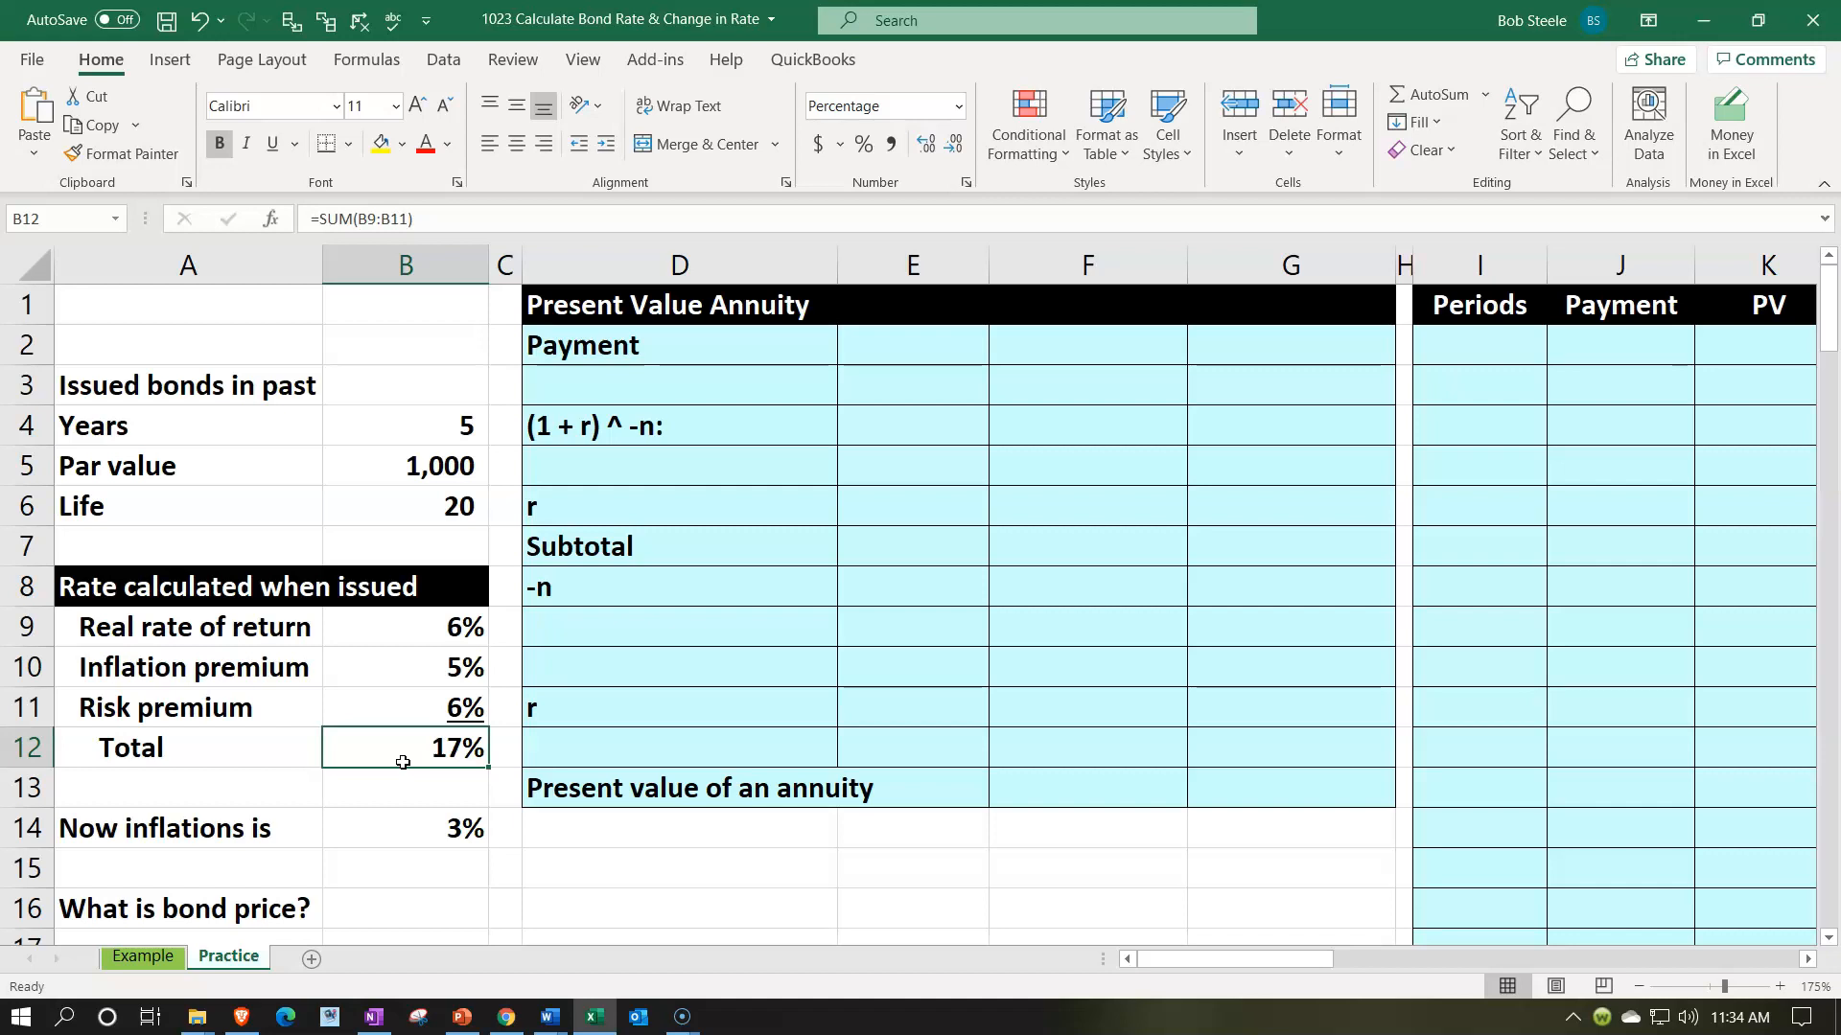
{"action": "left_click", "coordinate": [387, 451]}
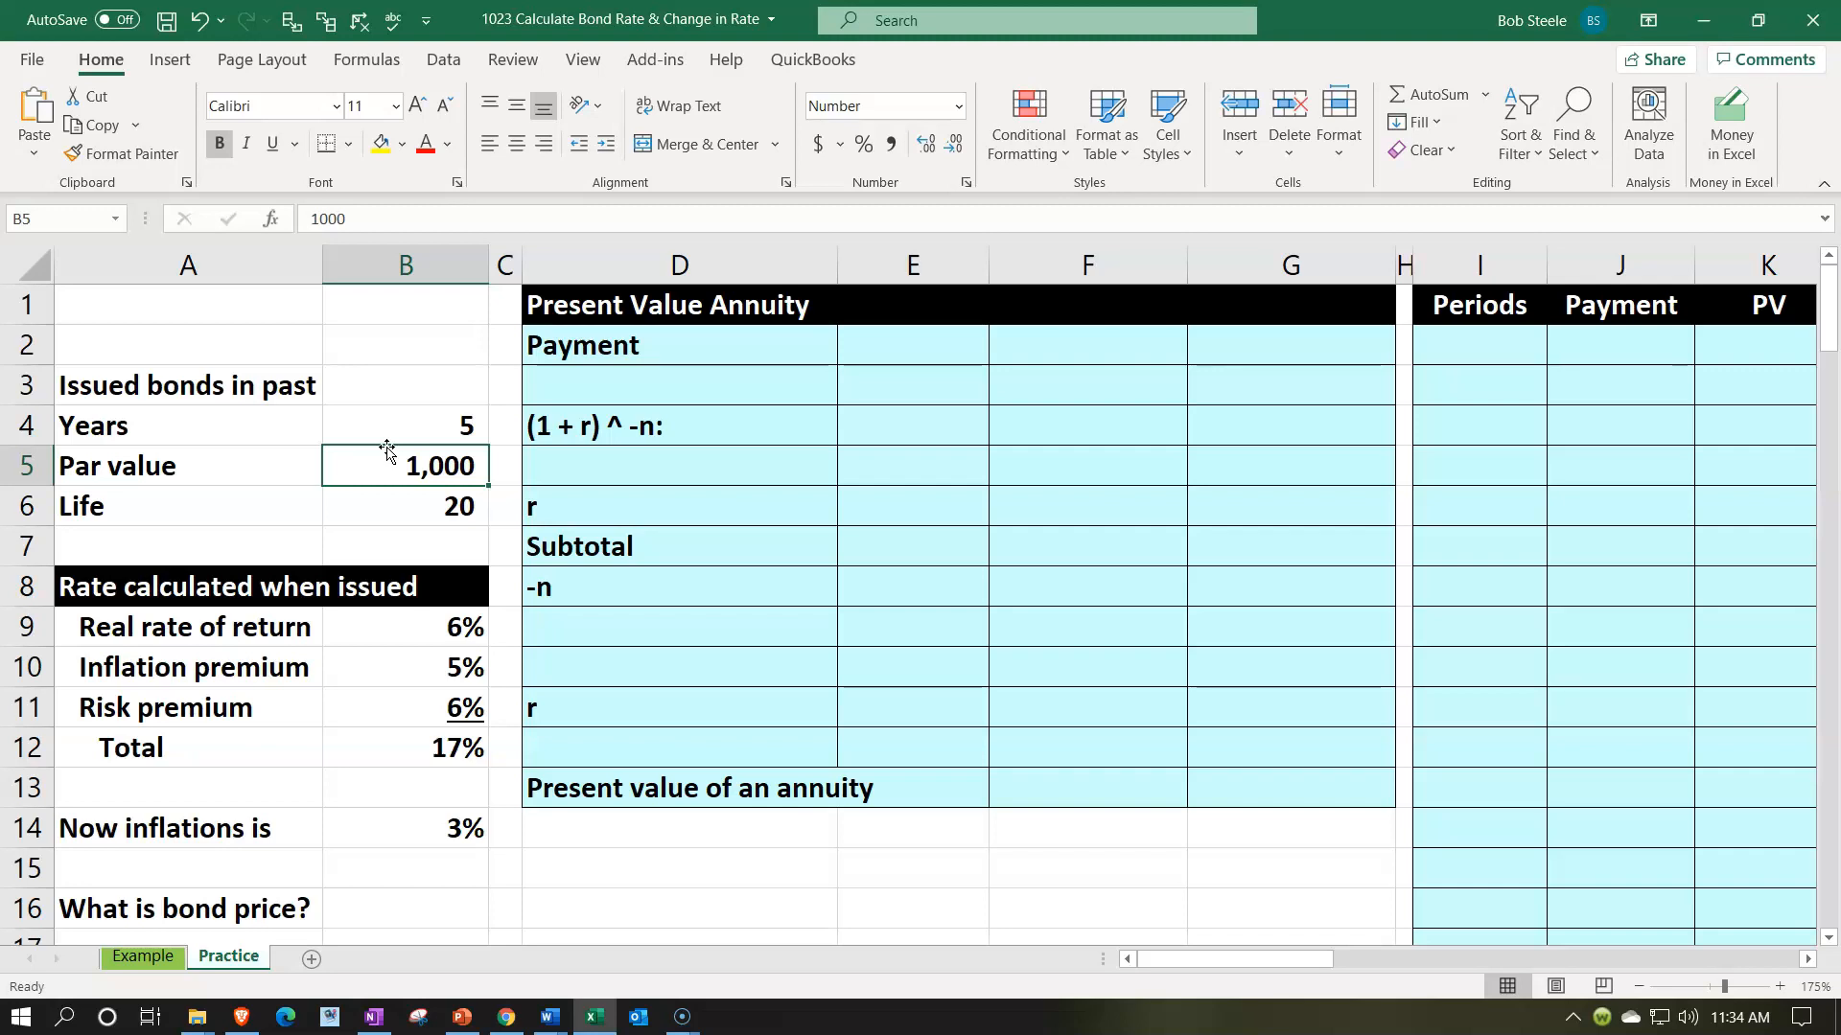
{"action": "scroll", "coordinate": [431, 403], "scroll_direction": "down", "scroll_amount": 2}
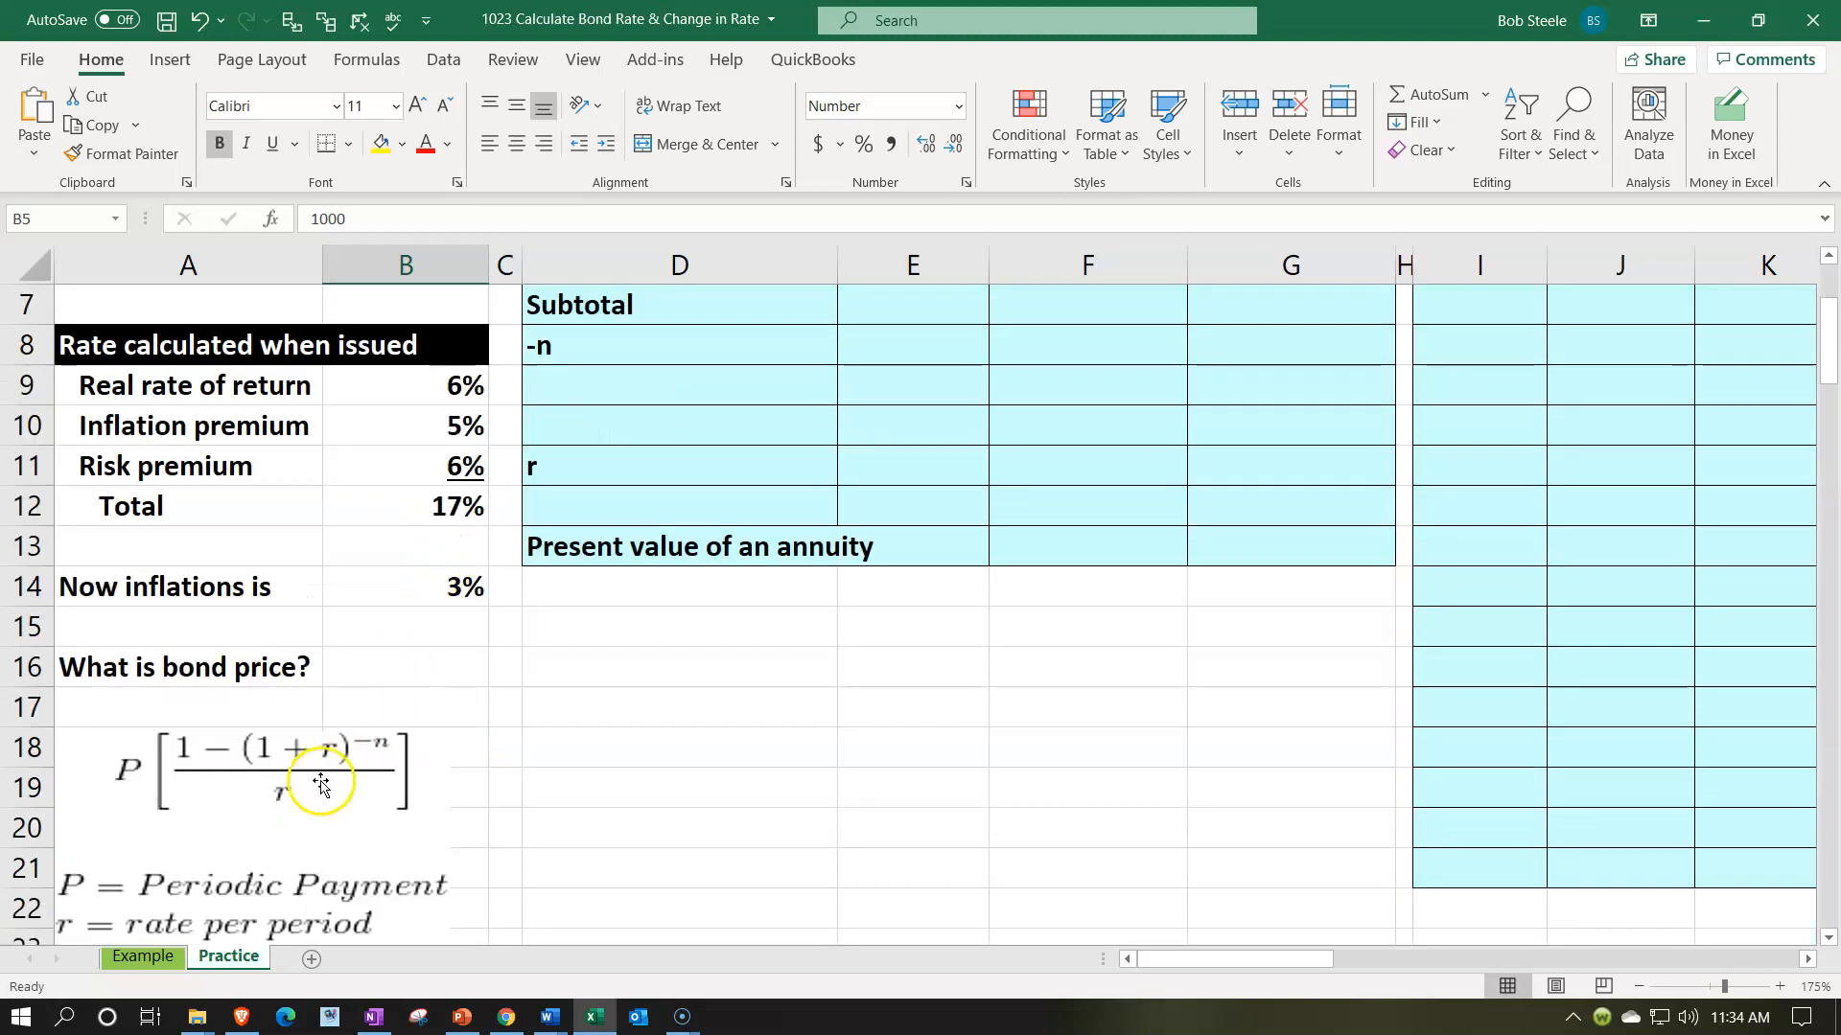
{"action": "left_click", "coordinate": [320, 784]}
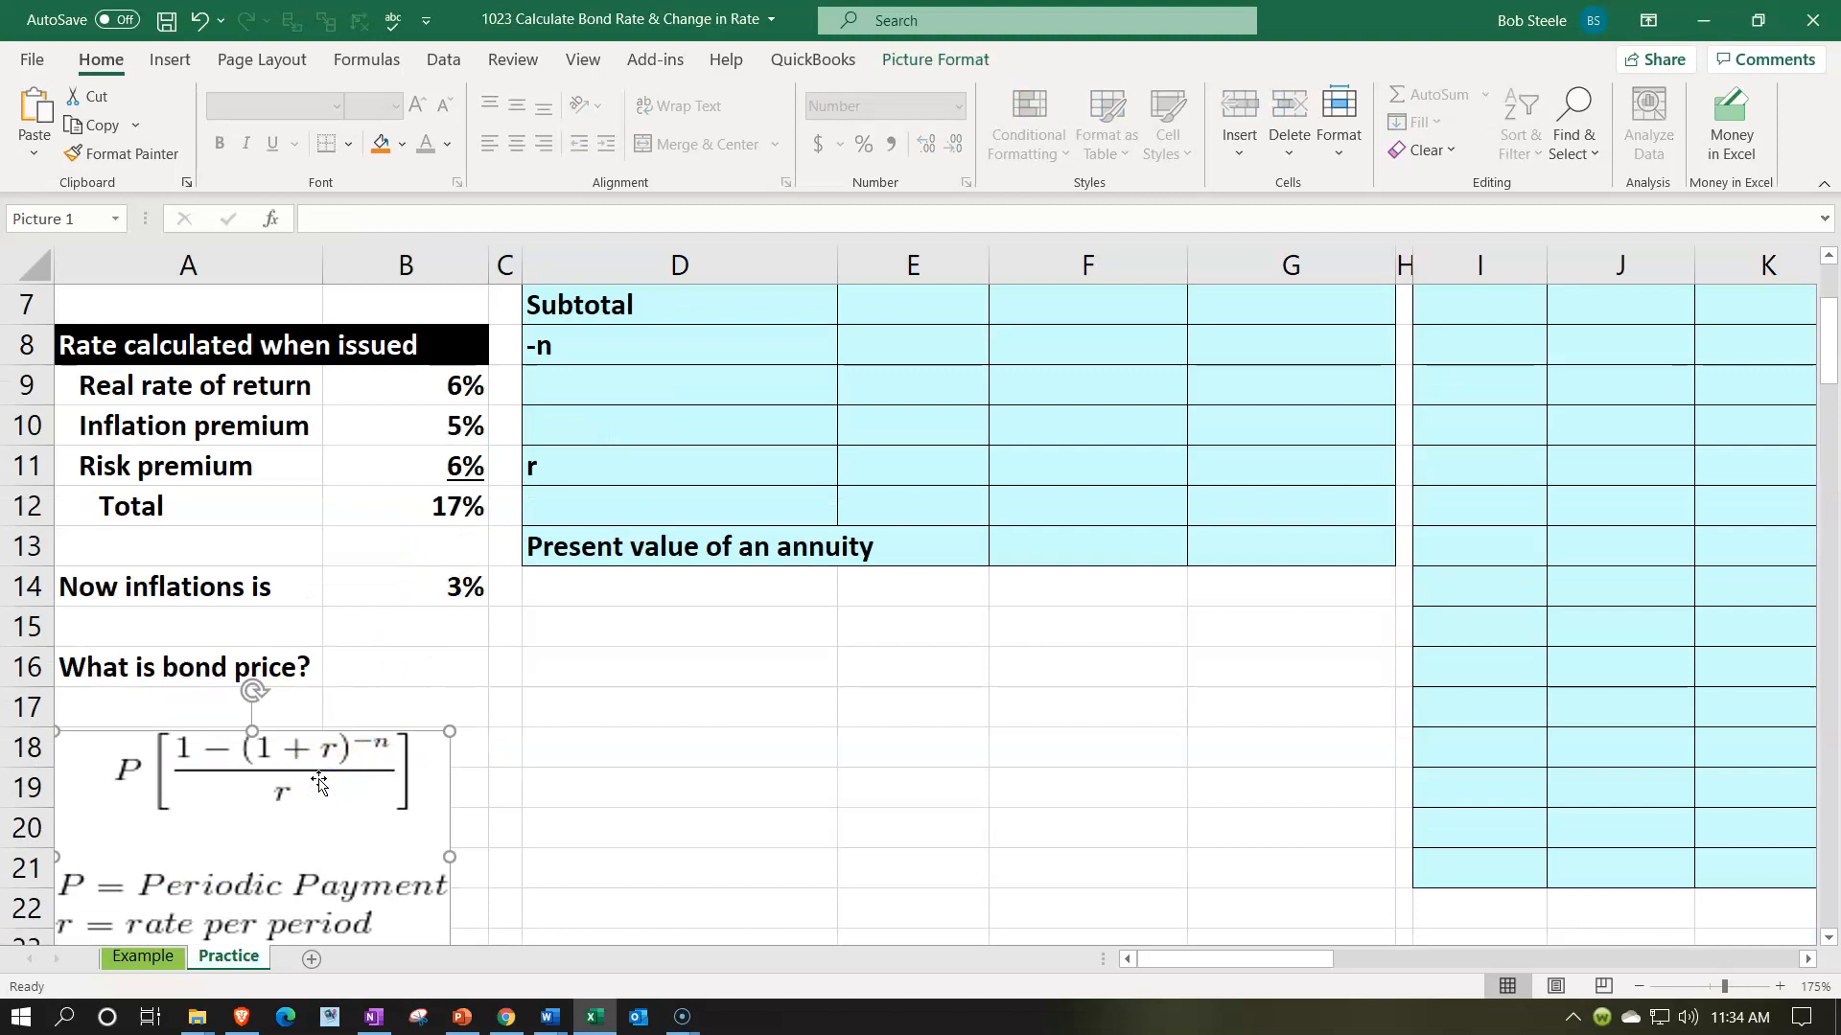
{"action": "left_click", "coordinate": [307, 792]}
{"action": "scroll", "coordinate": [786, 771], "scroll_direction": "up", "scroll_amount": 2}
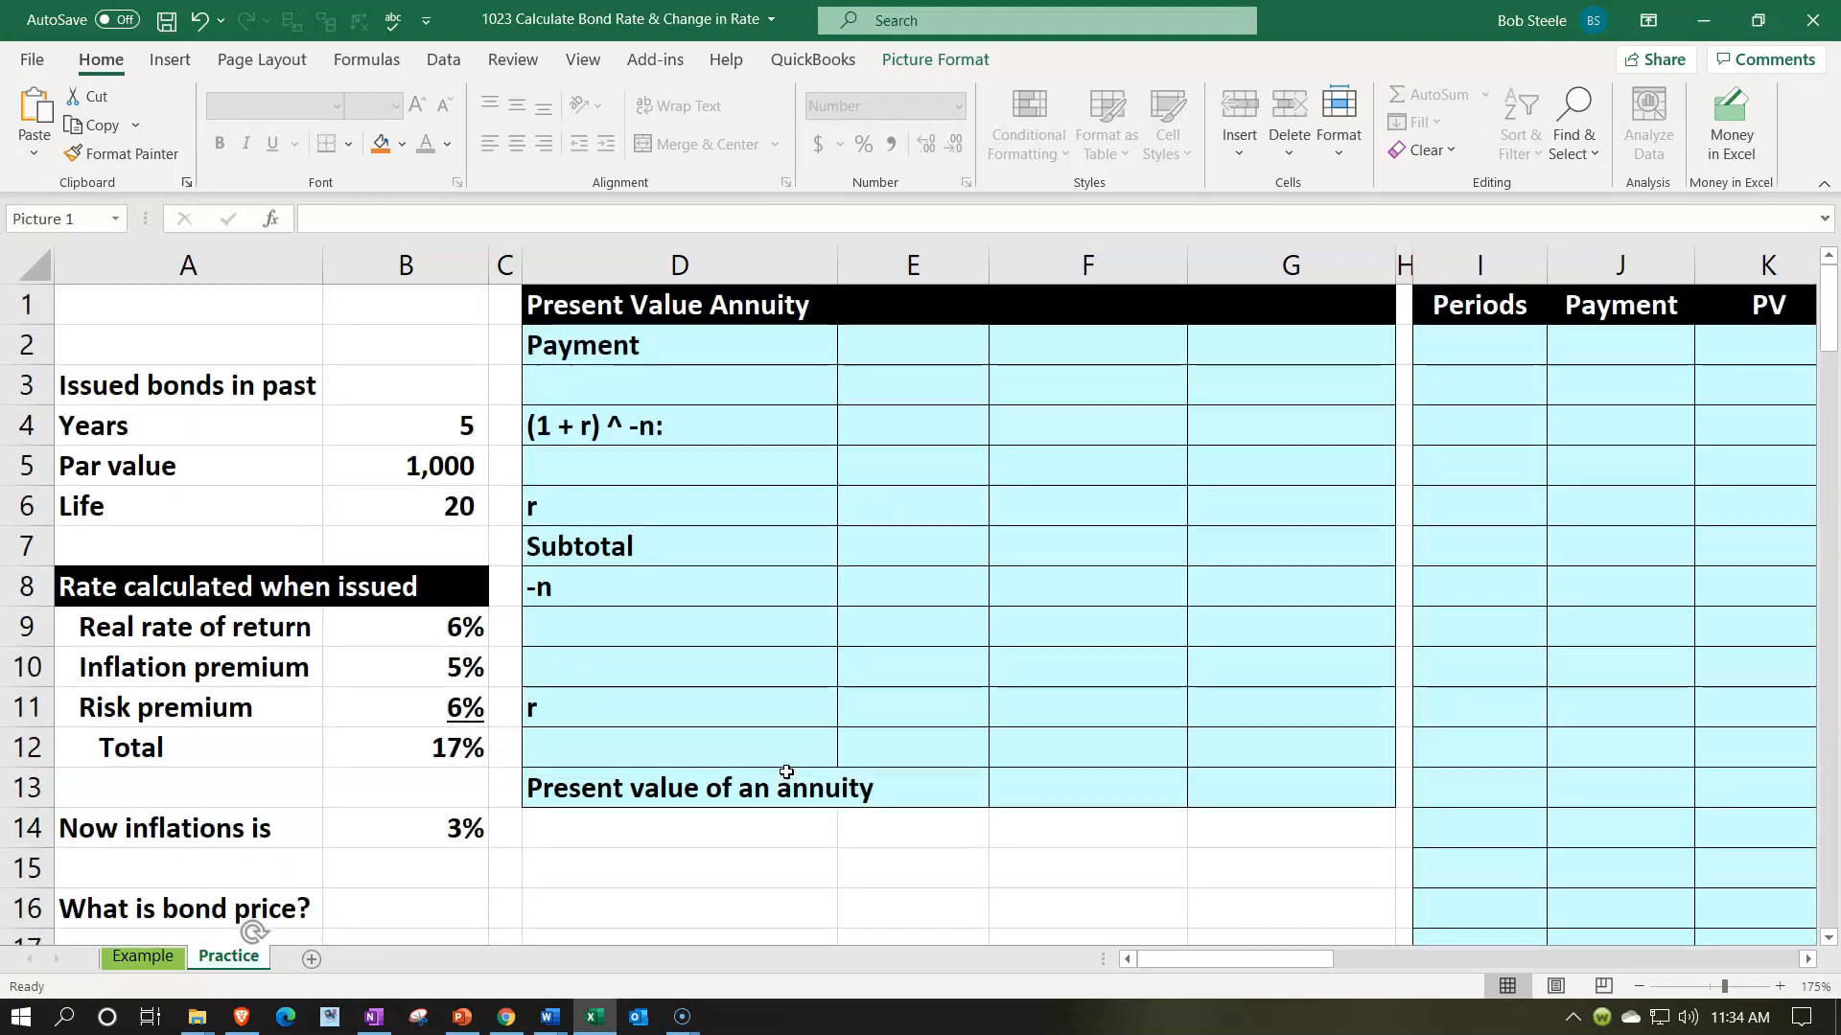
- Calculate the Payment in G2 as par value times total rate with the formula =B5*B12
{"action": "left_click", "coordinate": [1285, 355]}
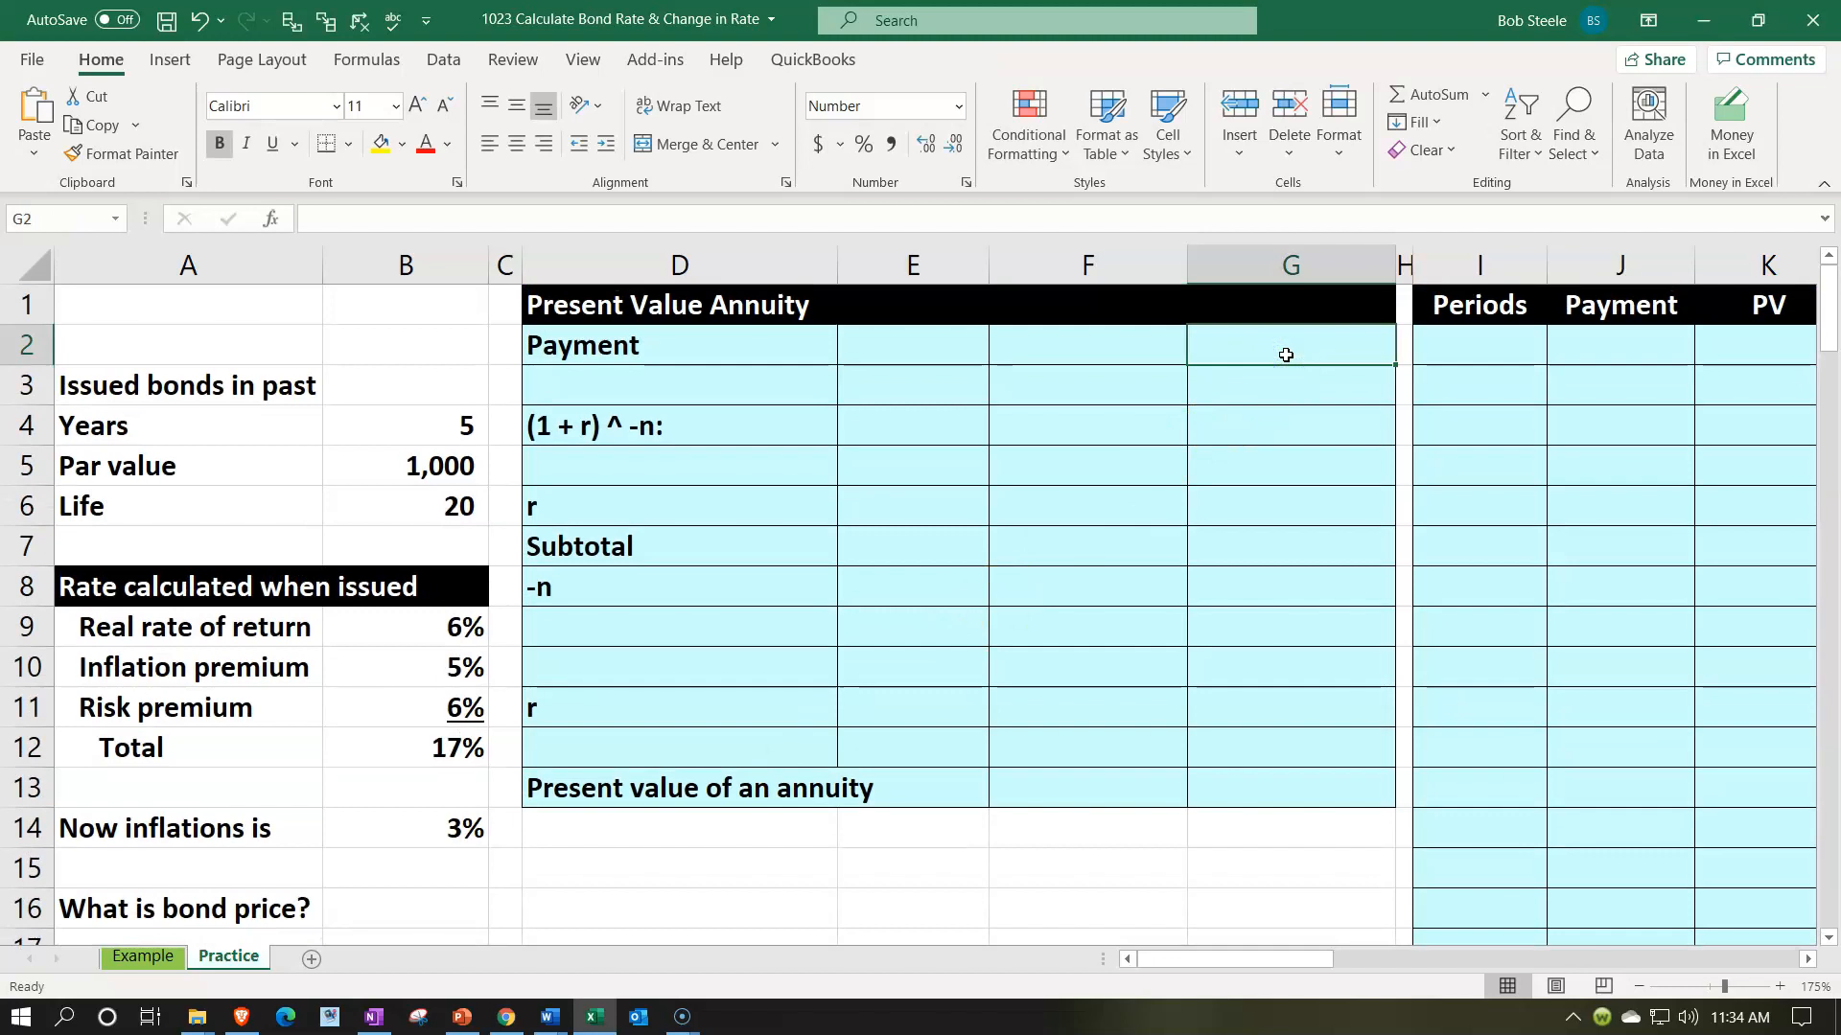
{"action": "type", "text": "="}
{"action": "key", "text": "Left"}
{"action": "key", "text": "Left"}
{"action": "key", "text": "Left"}
{"action": "key", "text": "Left"}
{"action": "key", "text": "Left"}
{"action": "key", "text": "Down"}
{"action": "key", "text": "Down"}
{"action": "key", "text": "Down"}
{"action": "type", "text": "*"}
{"action": "key", "text": "Down"}
{"action": "key", "text": "Down"}
{"action": "key", "text": "Down"}
{"action": "key", "text": "Down"}
{"action": "key", "text": "Down"}
{"action": "key", "text": "Down"}
{"action": "key", "text": "Down"}
{"action": "key", "text": "Down"}
{"action": "key", "text": "Left"}
{"action": "key", "text": "Left"}
{"action": "key", "text": "Left"}
{"action": "key", "text": "Left"}
{"action": "key", "text": "Left"}
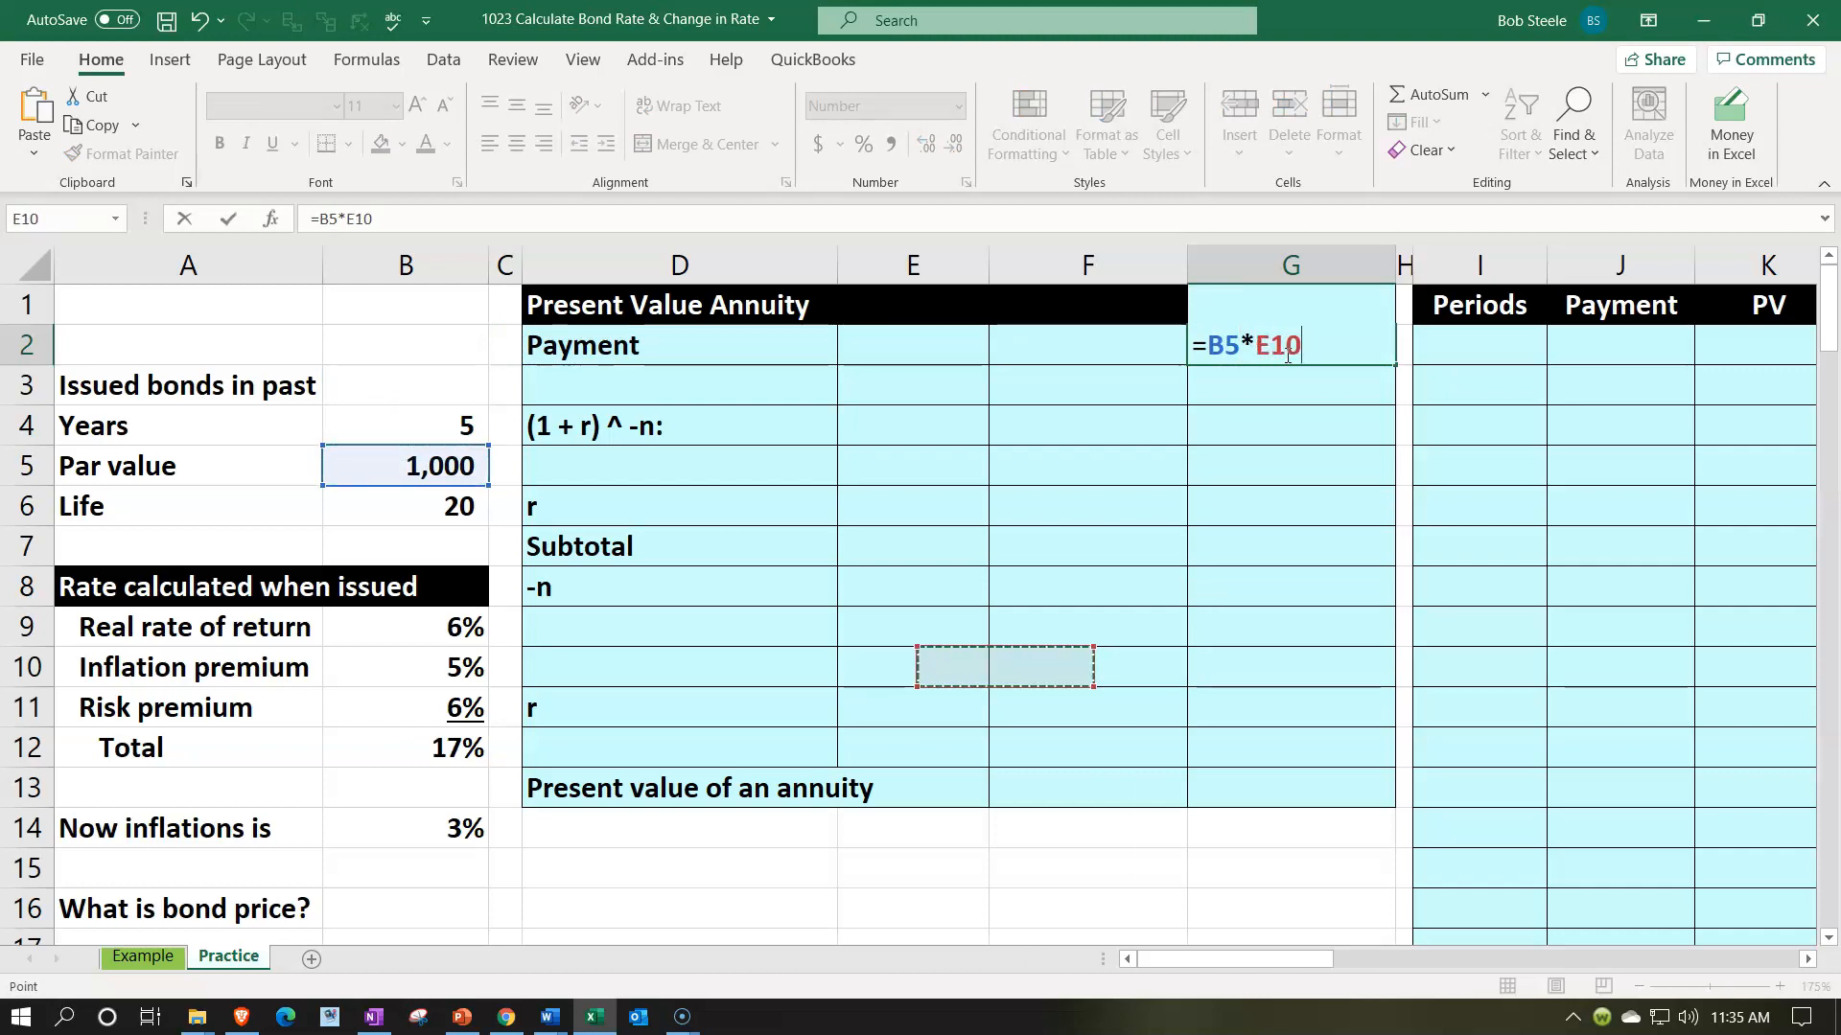
{"action": "key", "text": "Down"}
{"action": "key", "text": "Down"}
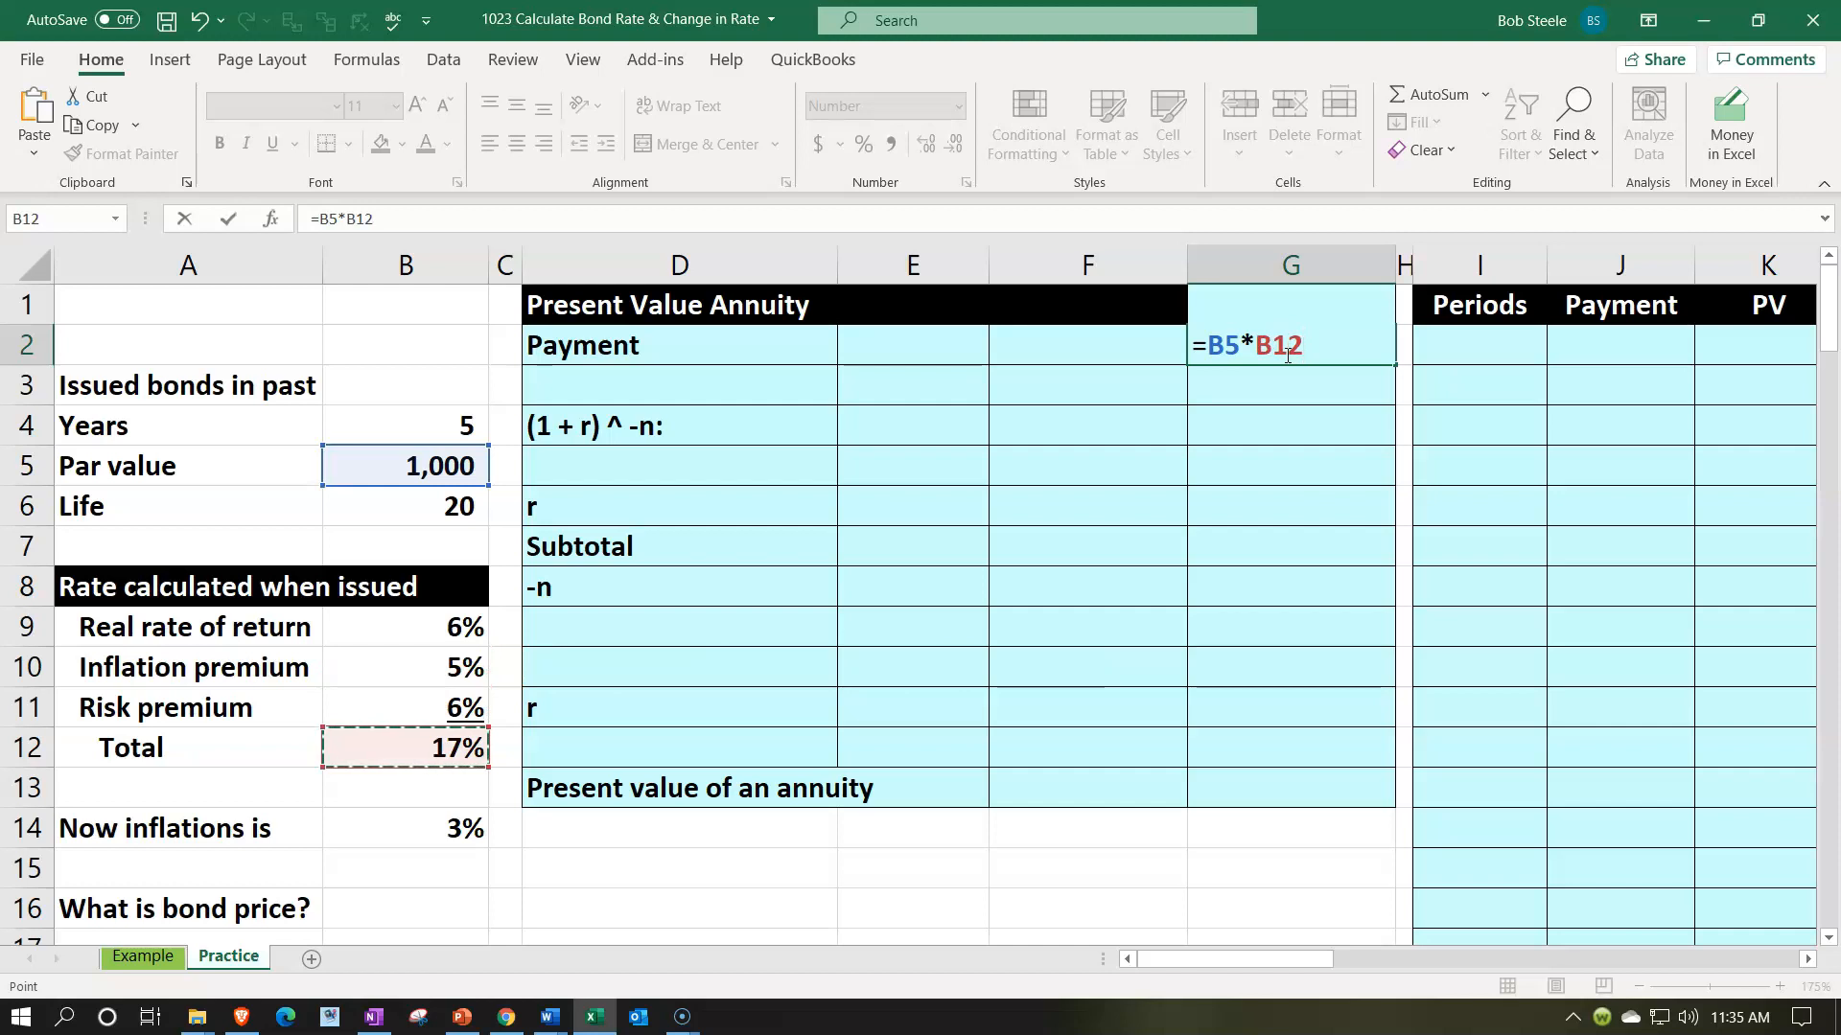
{"action": "key", "text": "Return"}
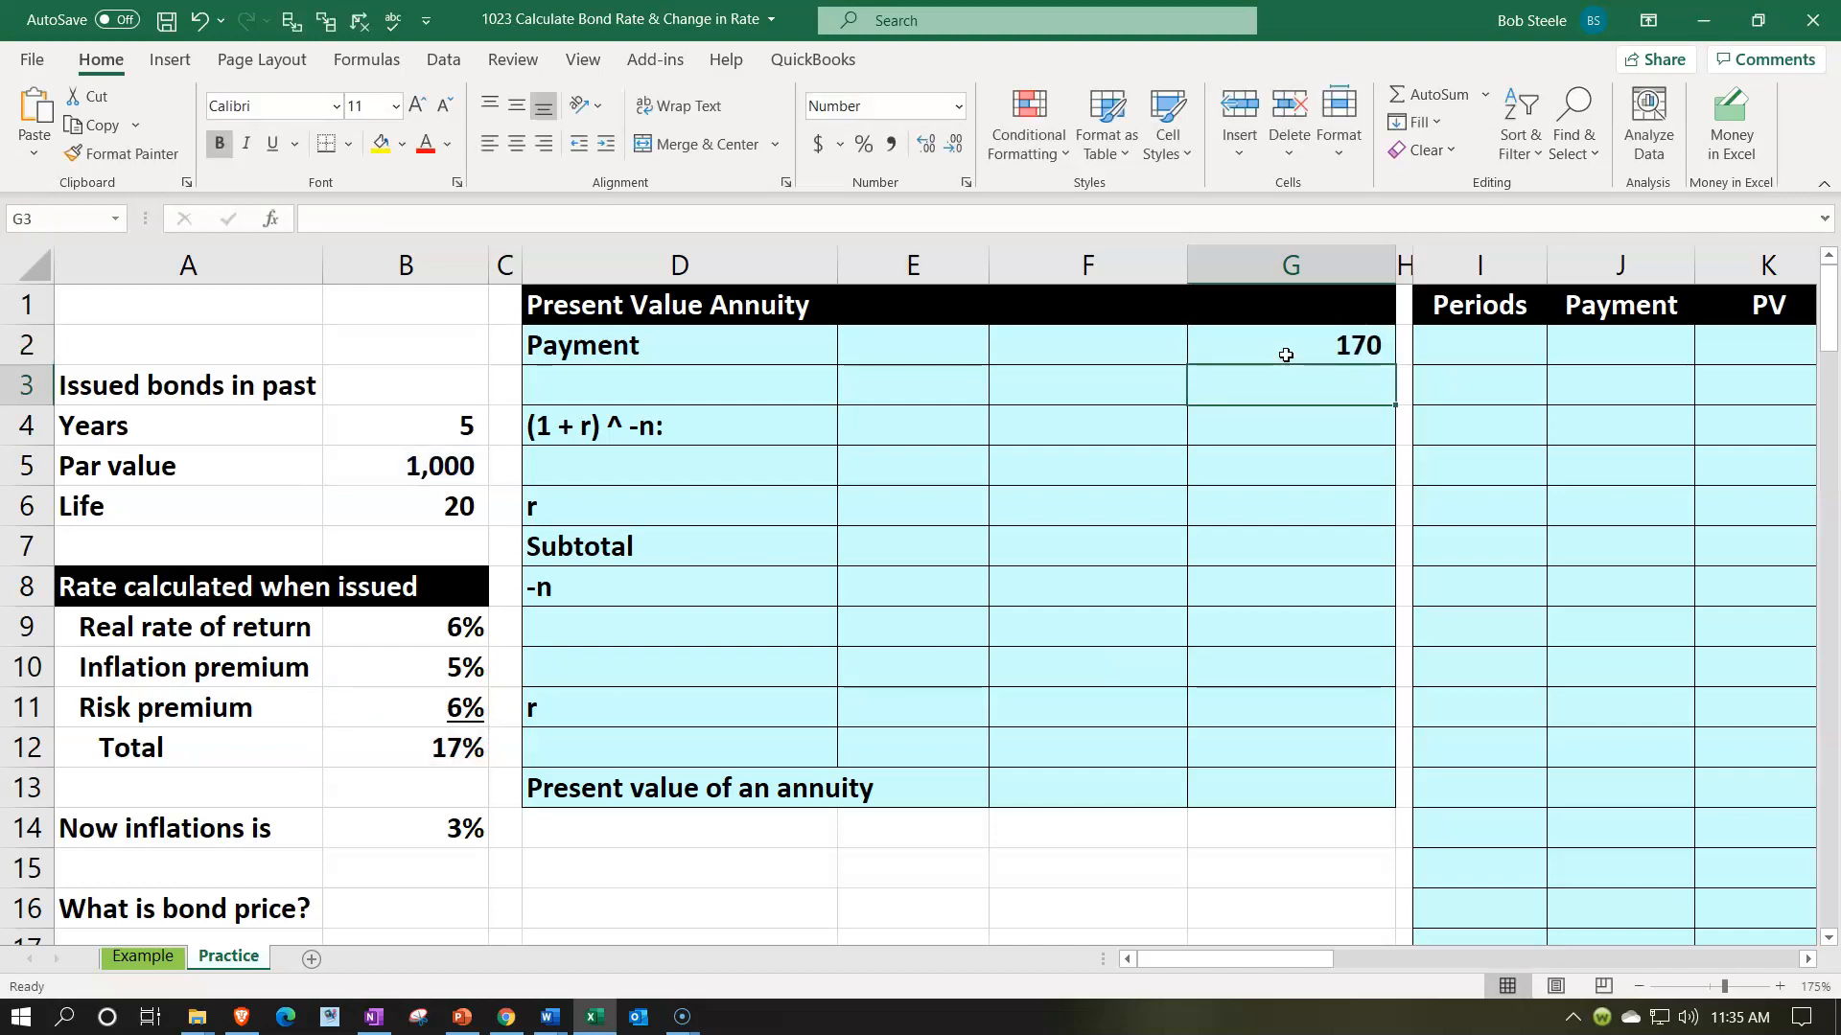
- Fill the total rate cell B12 with the standard light green color
{"action": "right_click", "coordinate": [428, 757]}
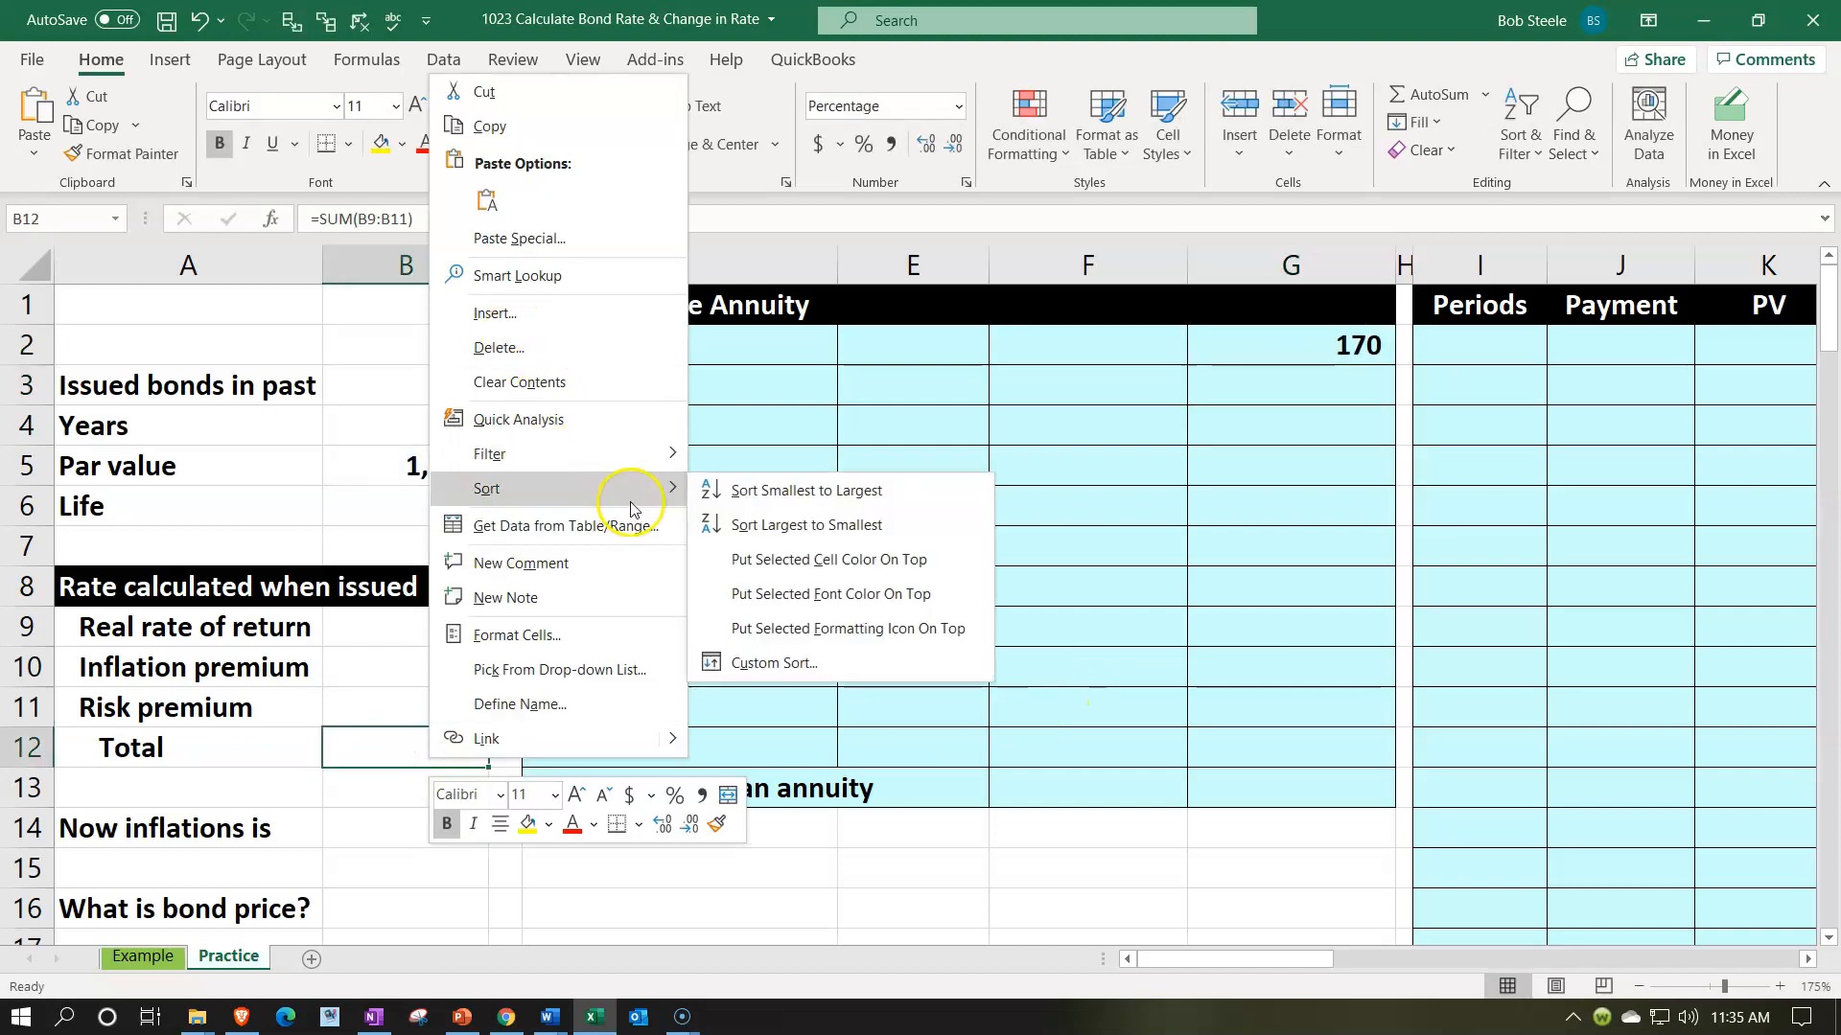
{"action": "left_click", "coordinate": [548, 825]}
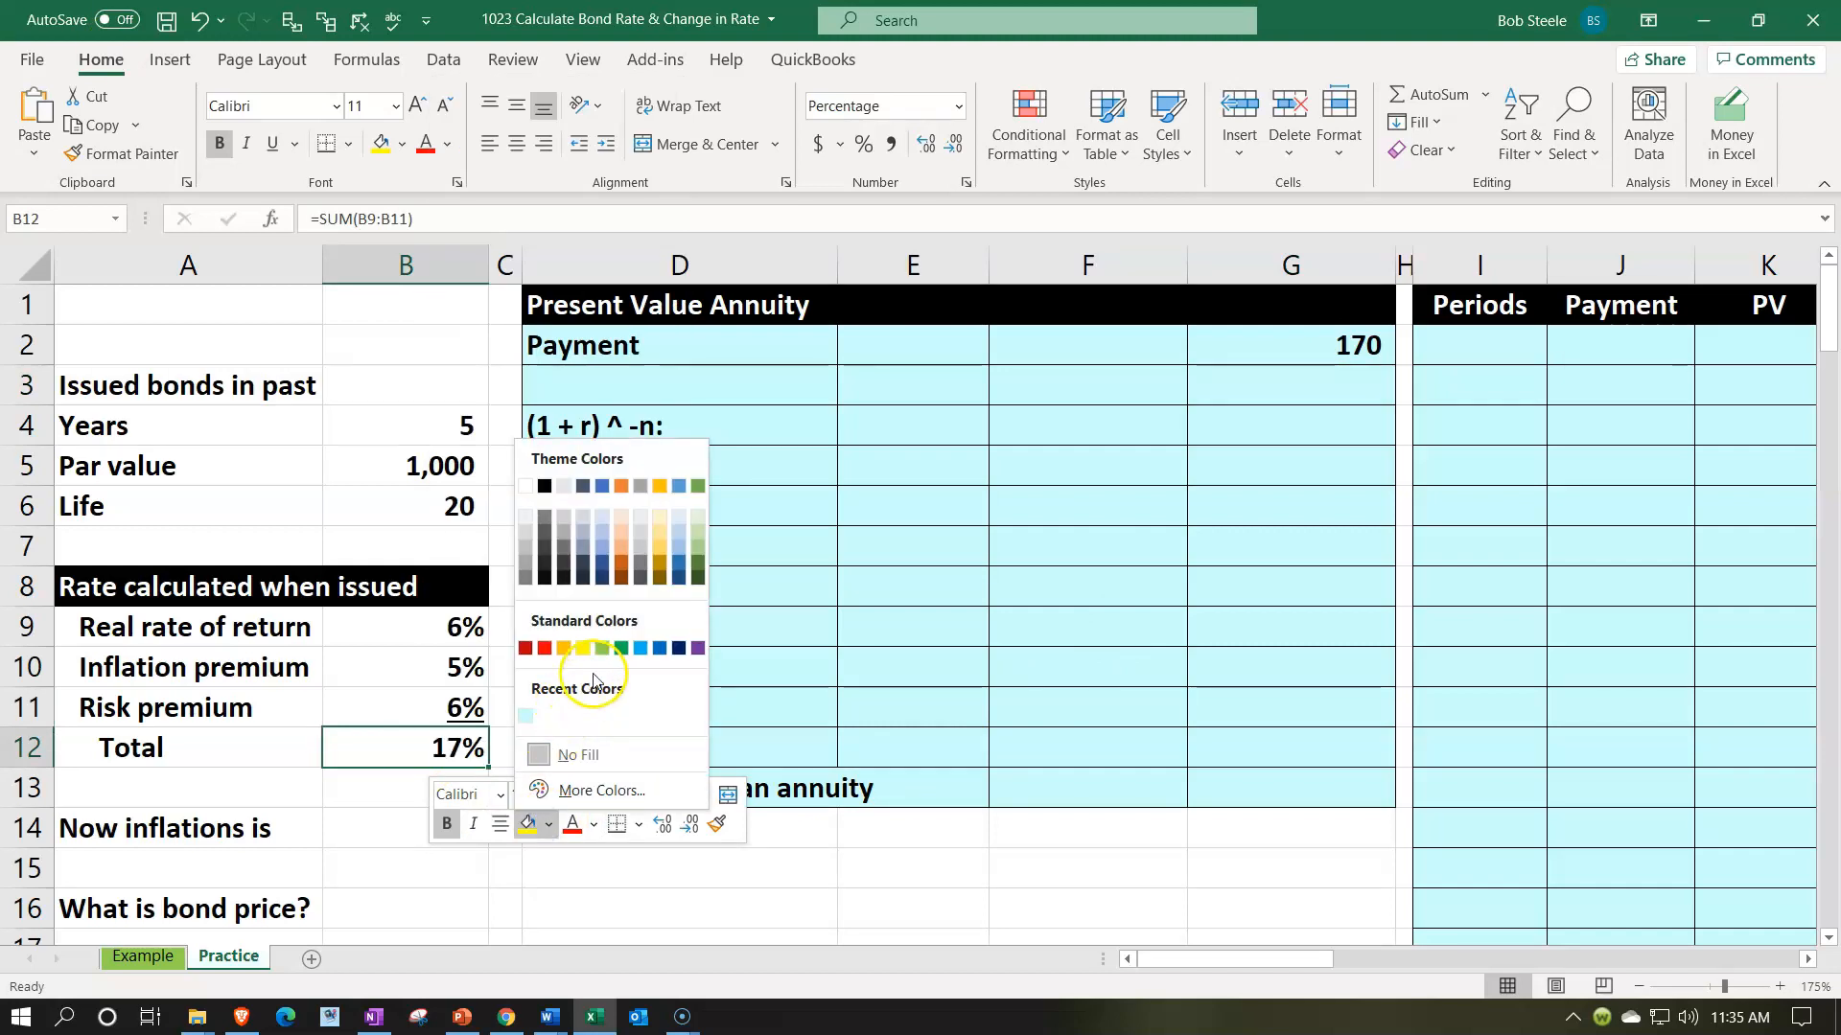
{"action": "left_click", "coordinate": [602, 650]}
{"action": "left_click", "coordinate": [845, 578]}
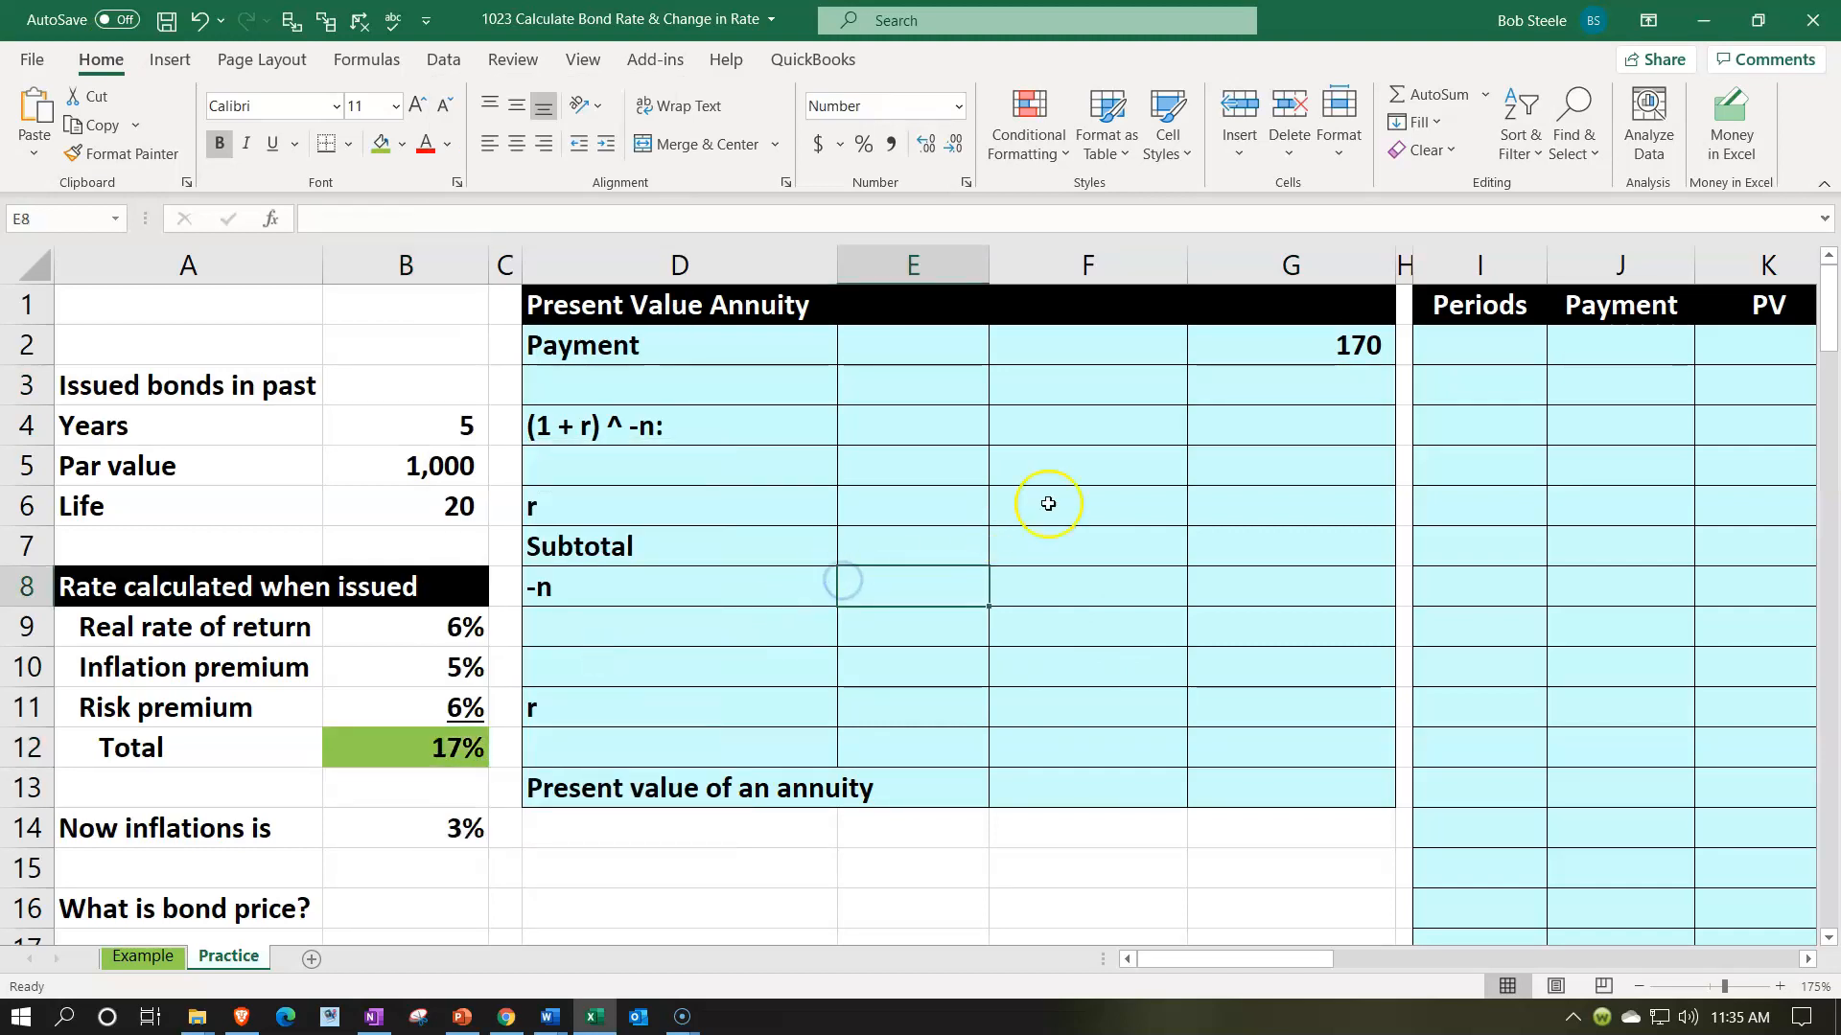
- Enter 1 in F3 above the (1 + r) ^ -n row and 1 in E5 above the r row
{"action": "left_click", "coordinate": [1144, 400]}
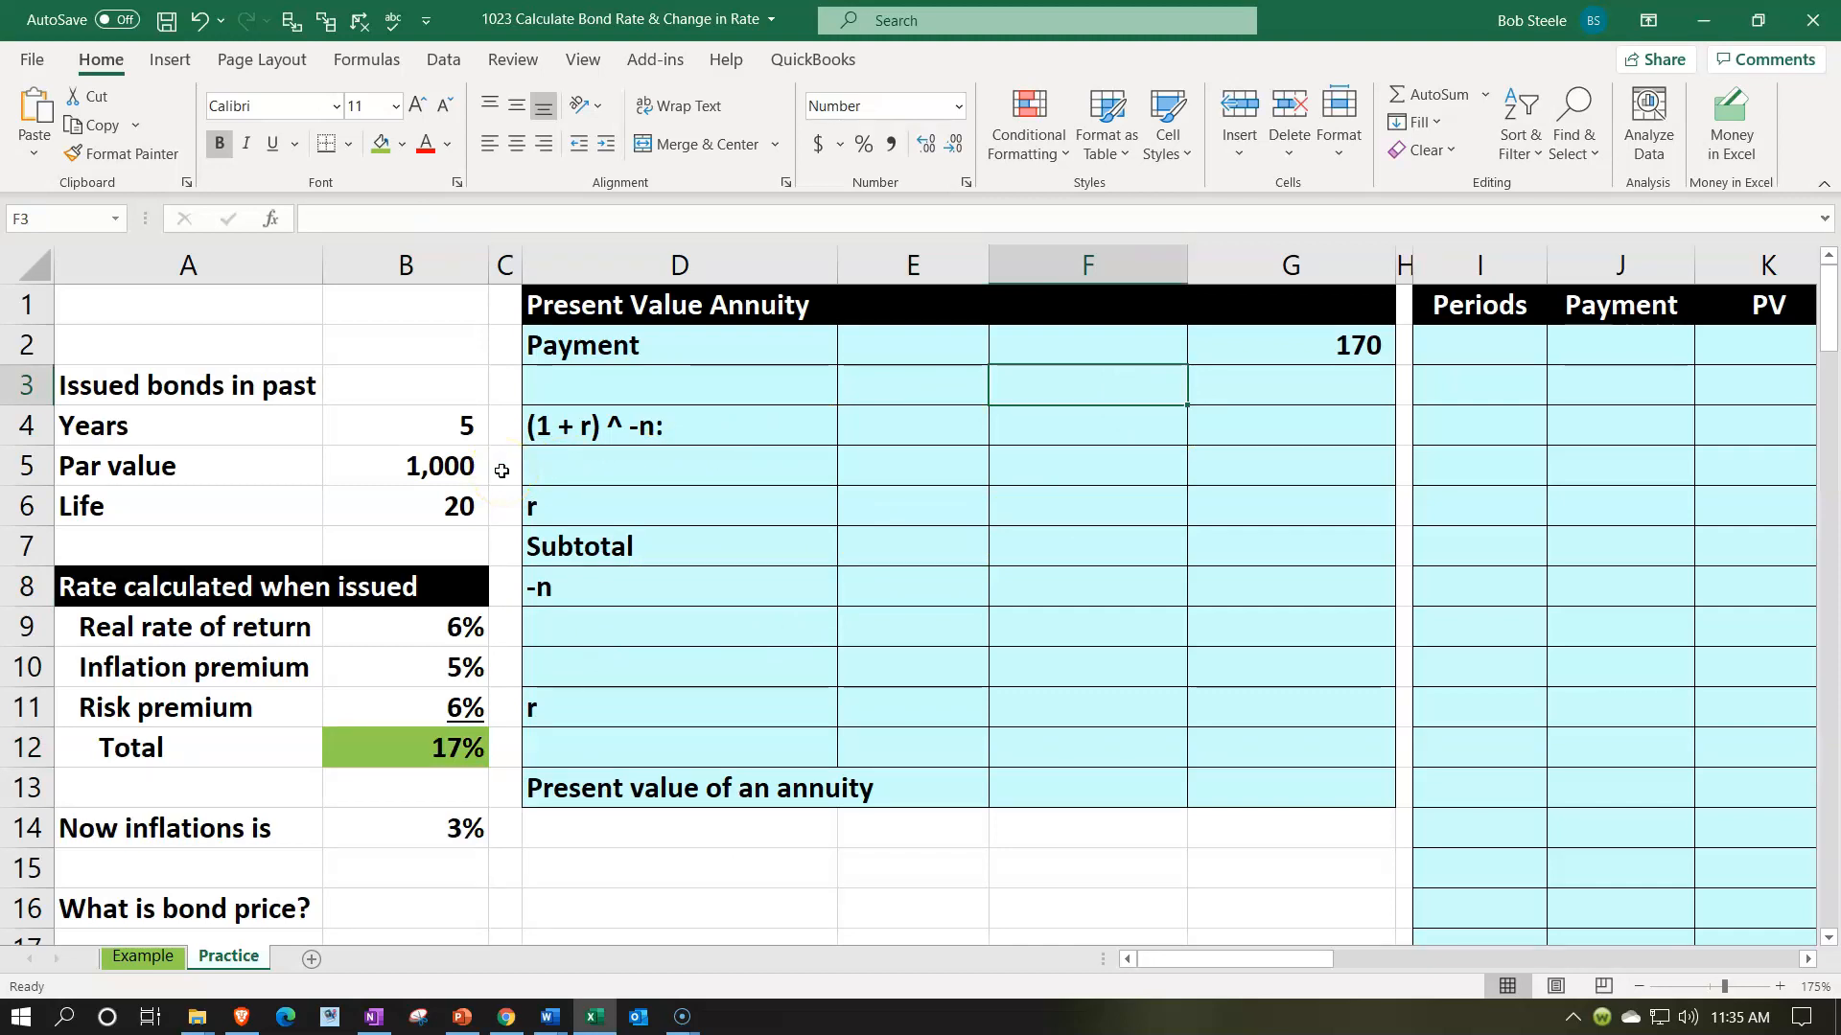
{"action": "type", "text": "1"}
{"action": "key", "text": "Return"}
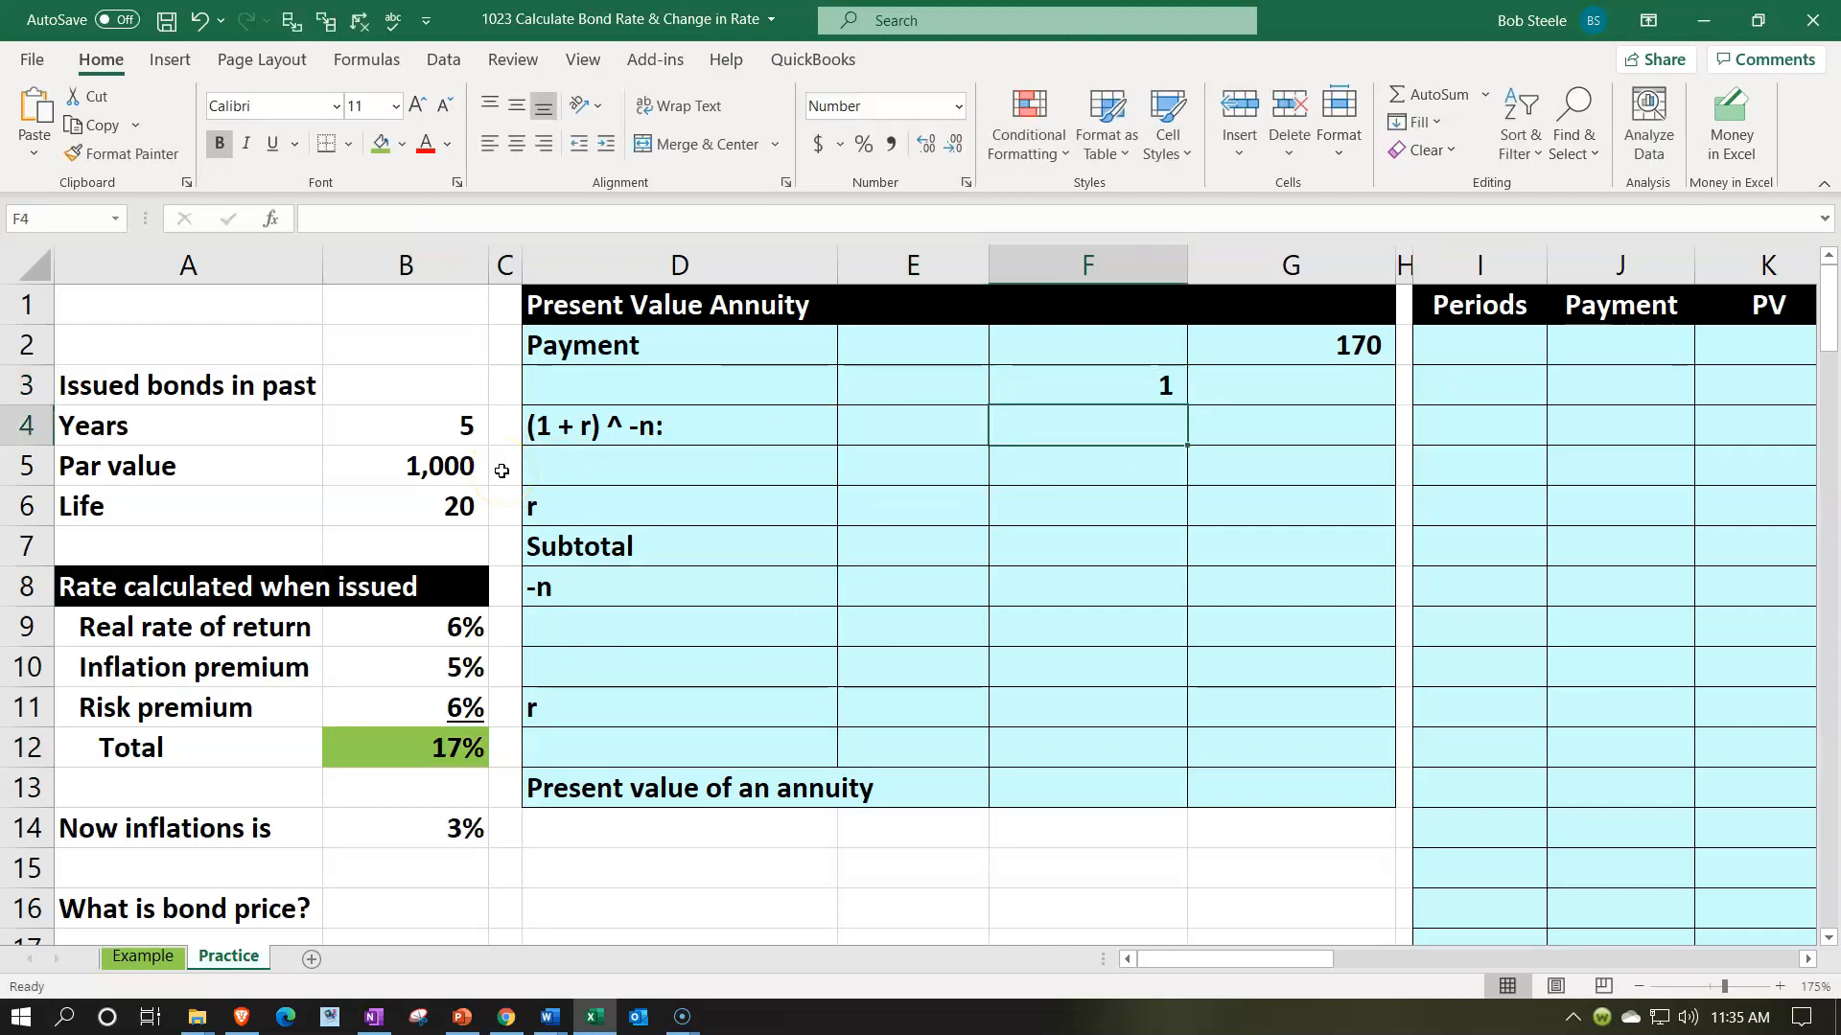
{"action": "key", "text": "Down"}
{"action": "key", "text": "Left"}
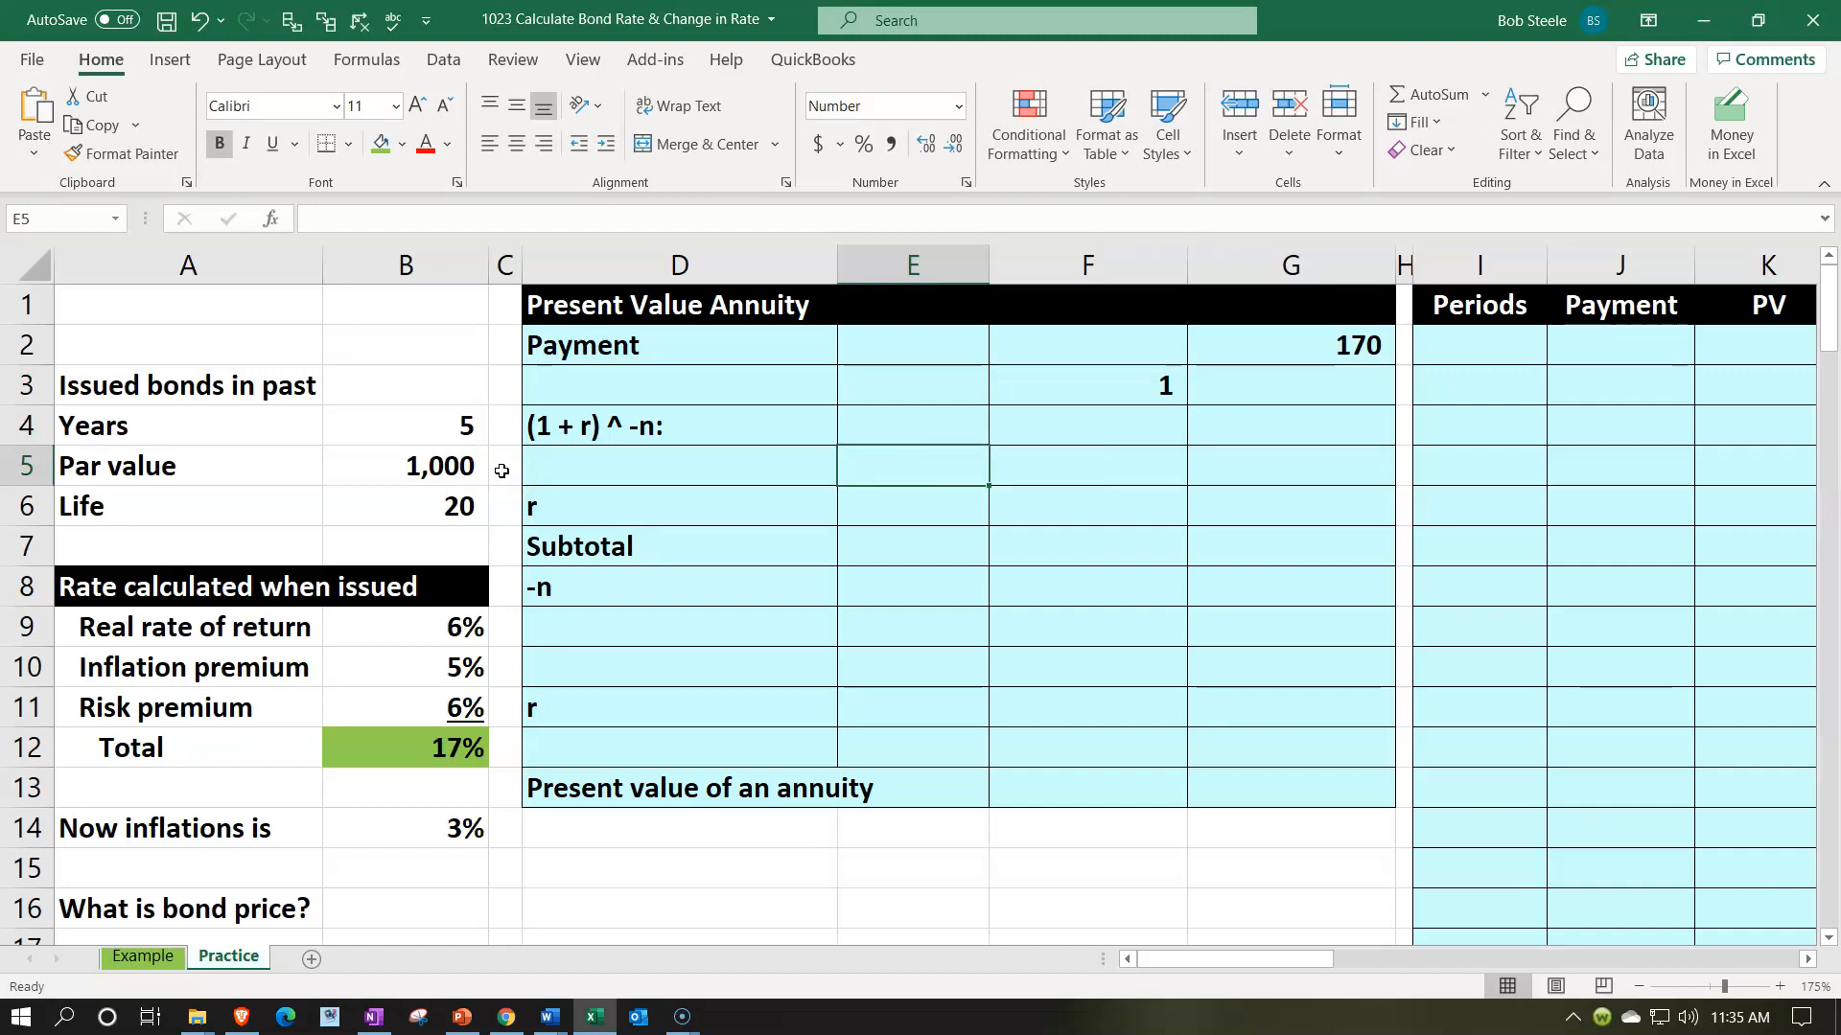
{"action": "type", "text": "1"}
{"action": "key", "text": "Return"}
- Link the first r value in E6 to the total issue rate with the formula =B12
{"action": "type", "text": "="}
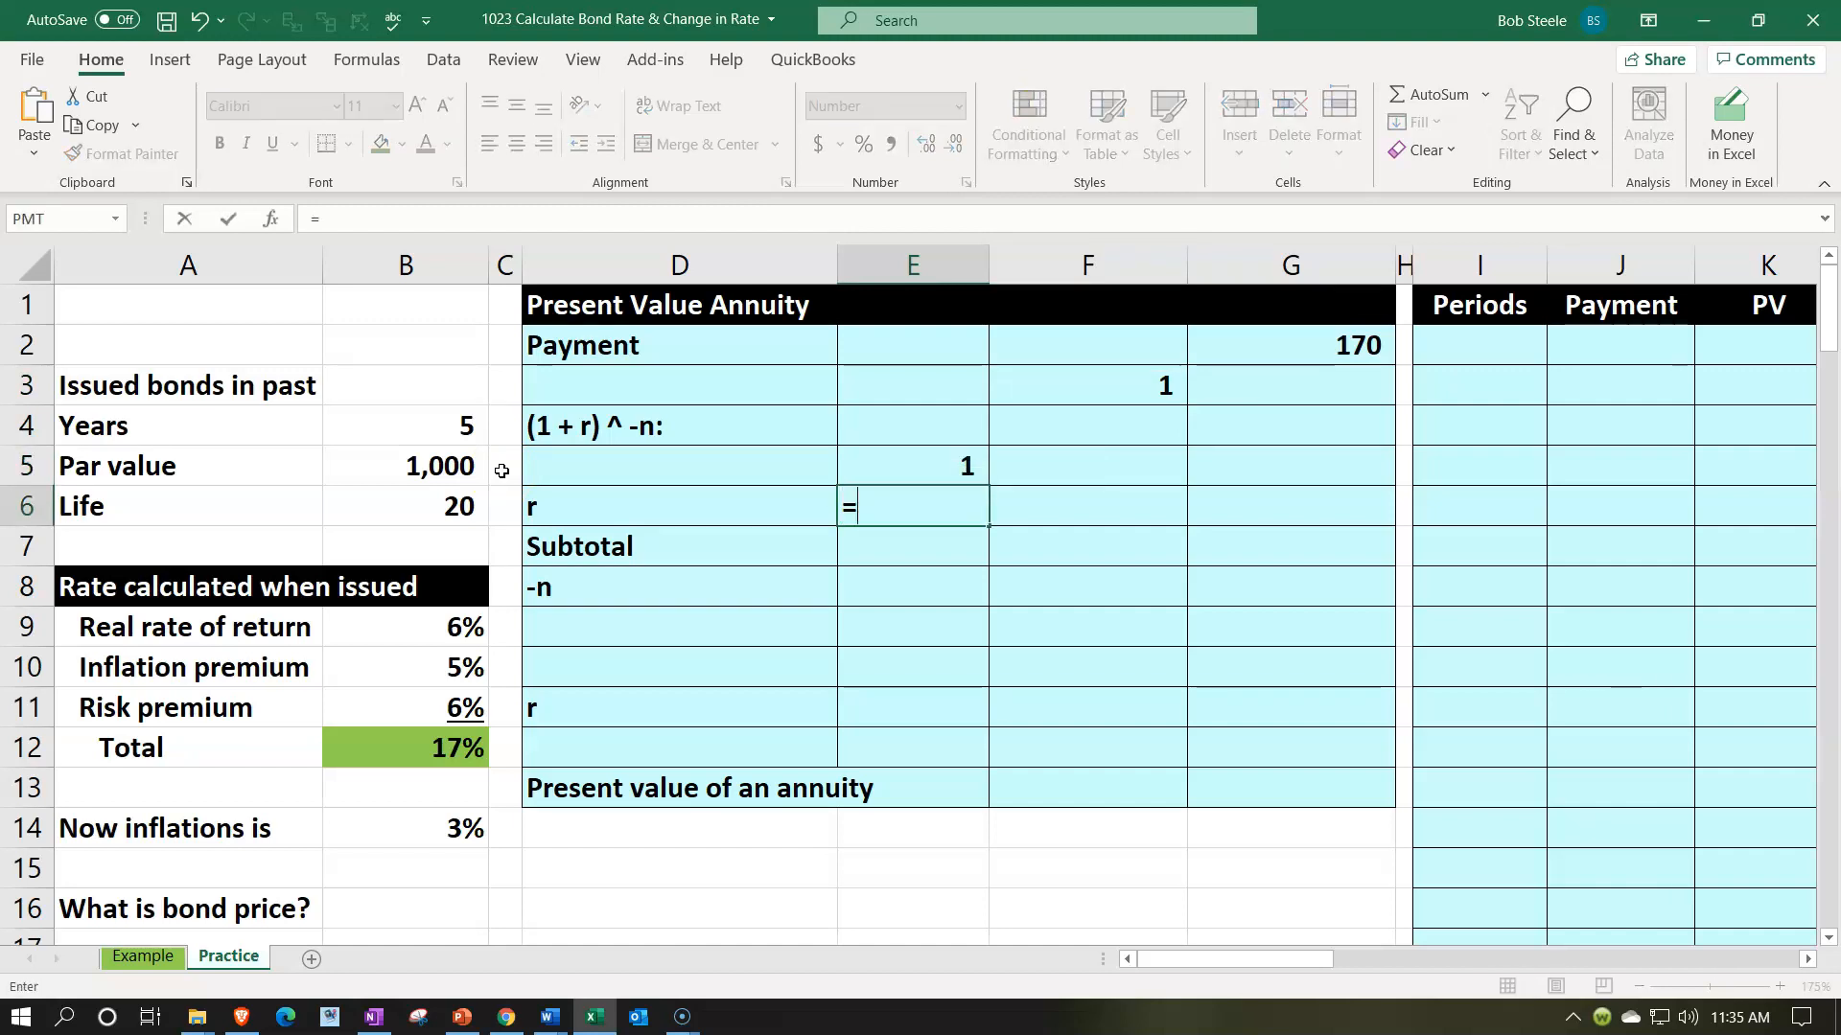
{"action": "key", "text": "Left"}
{"action": "key", "text": "Left"}
{"action": "key", "text": "Left"}
{"action": "key", "text": "Down"}
{"action": "key", "text": "Down"}
{"action": "key", "text": "Down"}
{"action": "key", "text": "Down"}
{"action": "key", "text": "Down"}
{"action": "key", "text": "Down"}
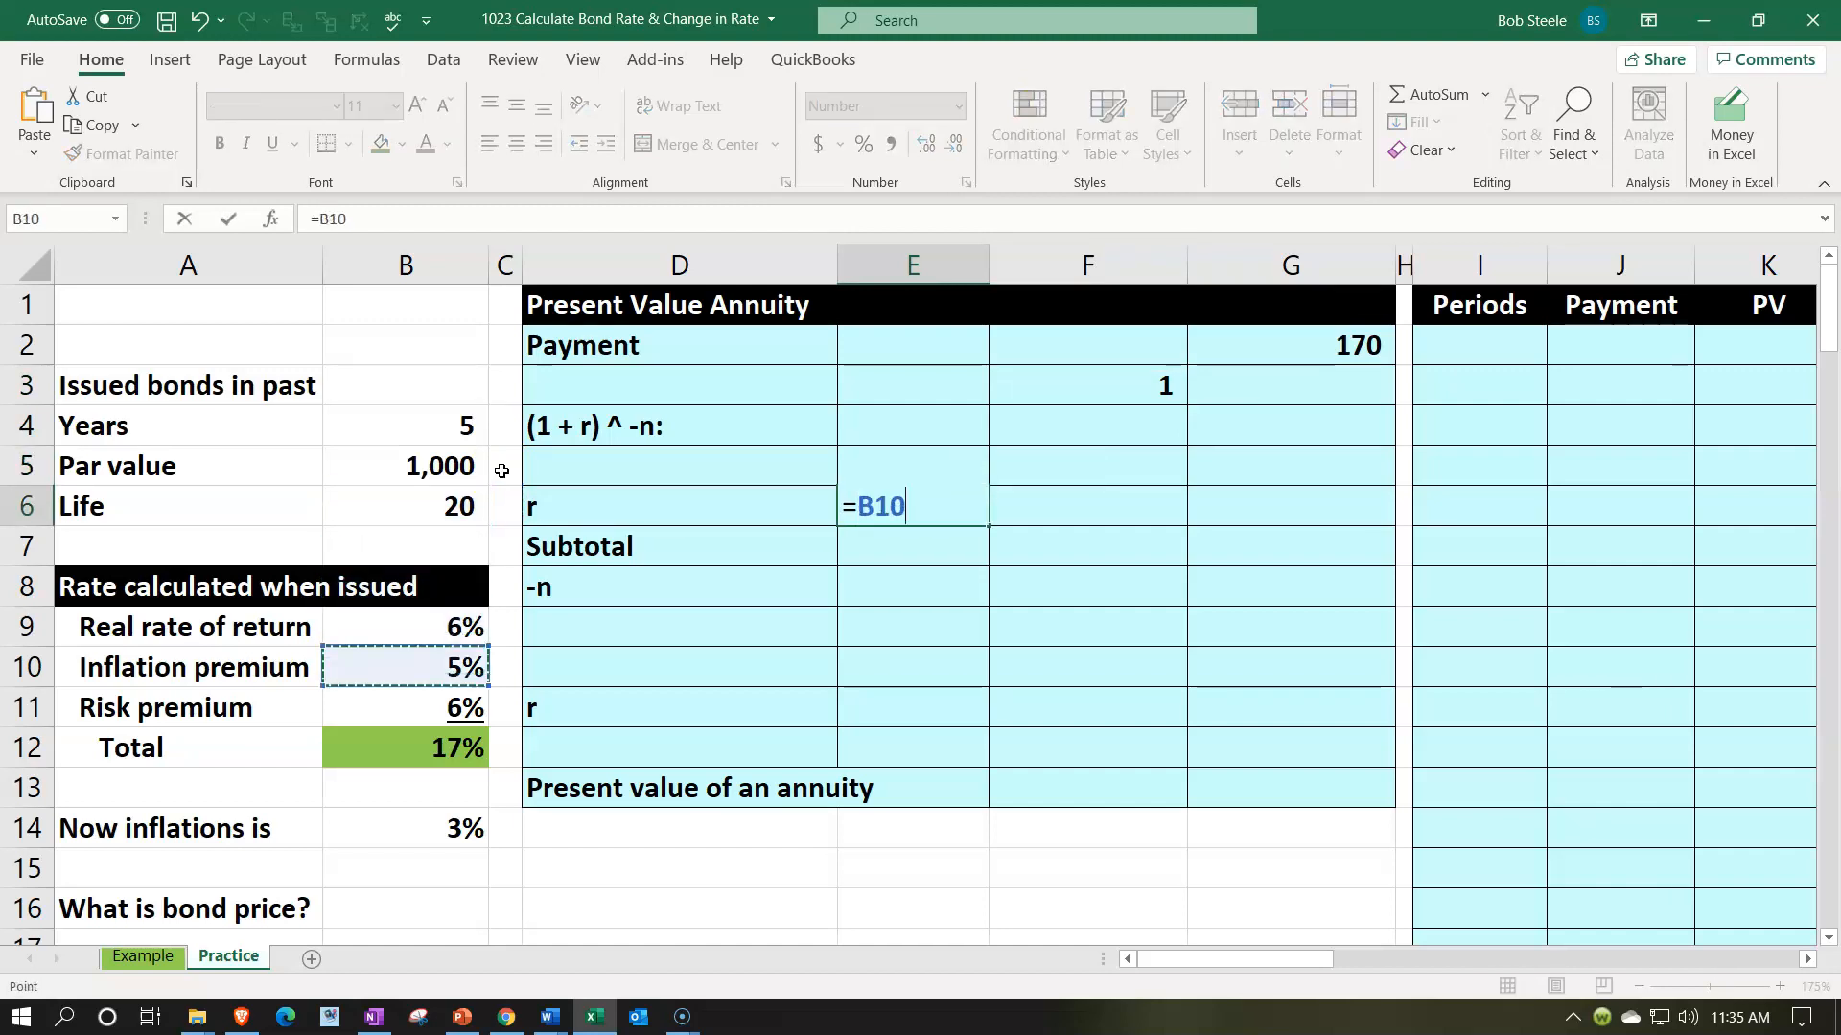
{"action": "key", "text": "ctrl+Return"}
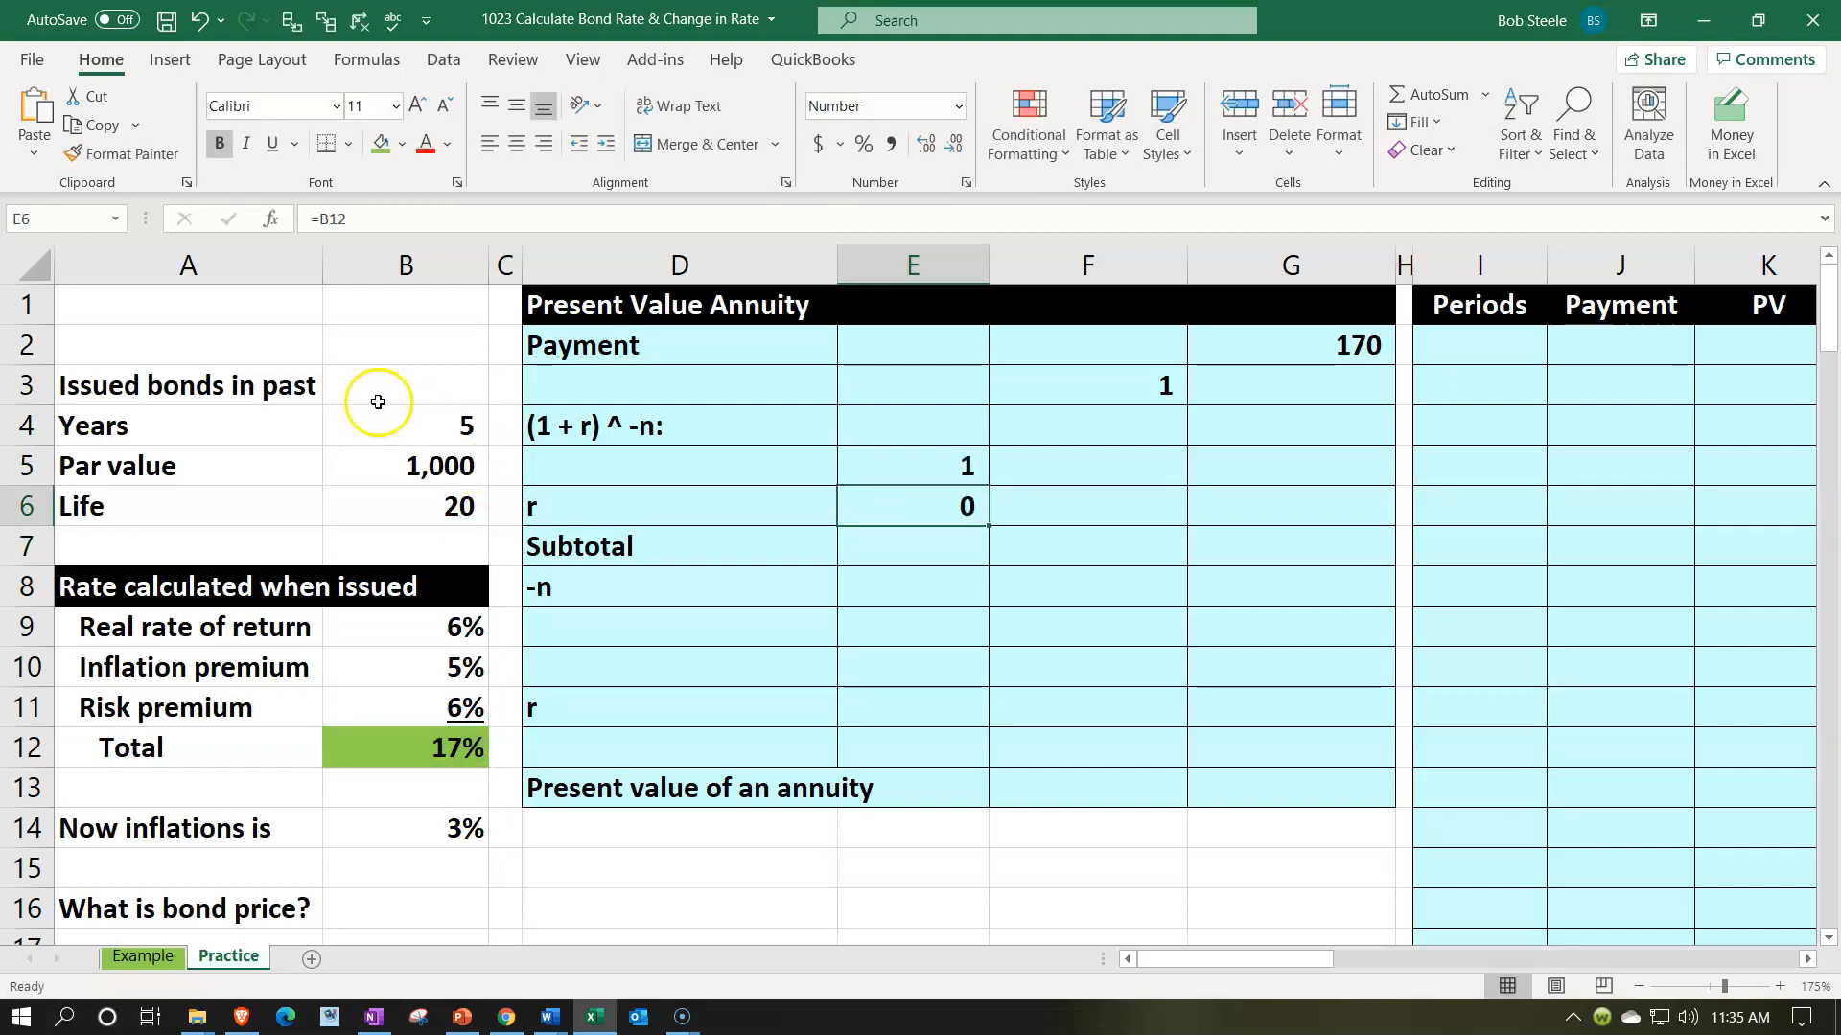
- Format the r value in E6 as a percentage and underline it
{"action": "left_click", "coordinate": [863, 145]}
{"action": "left_click", "coordinate": [270, 149]}
{"action": "key", "text": "Down"}
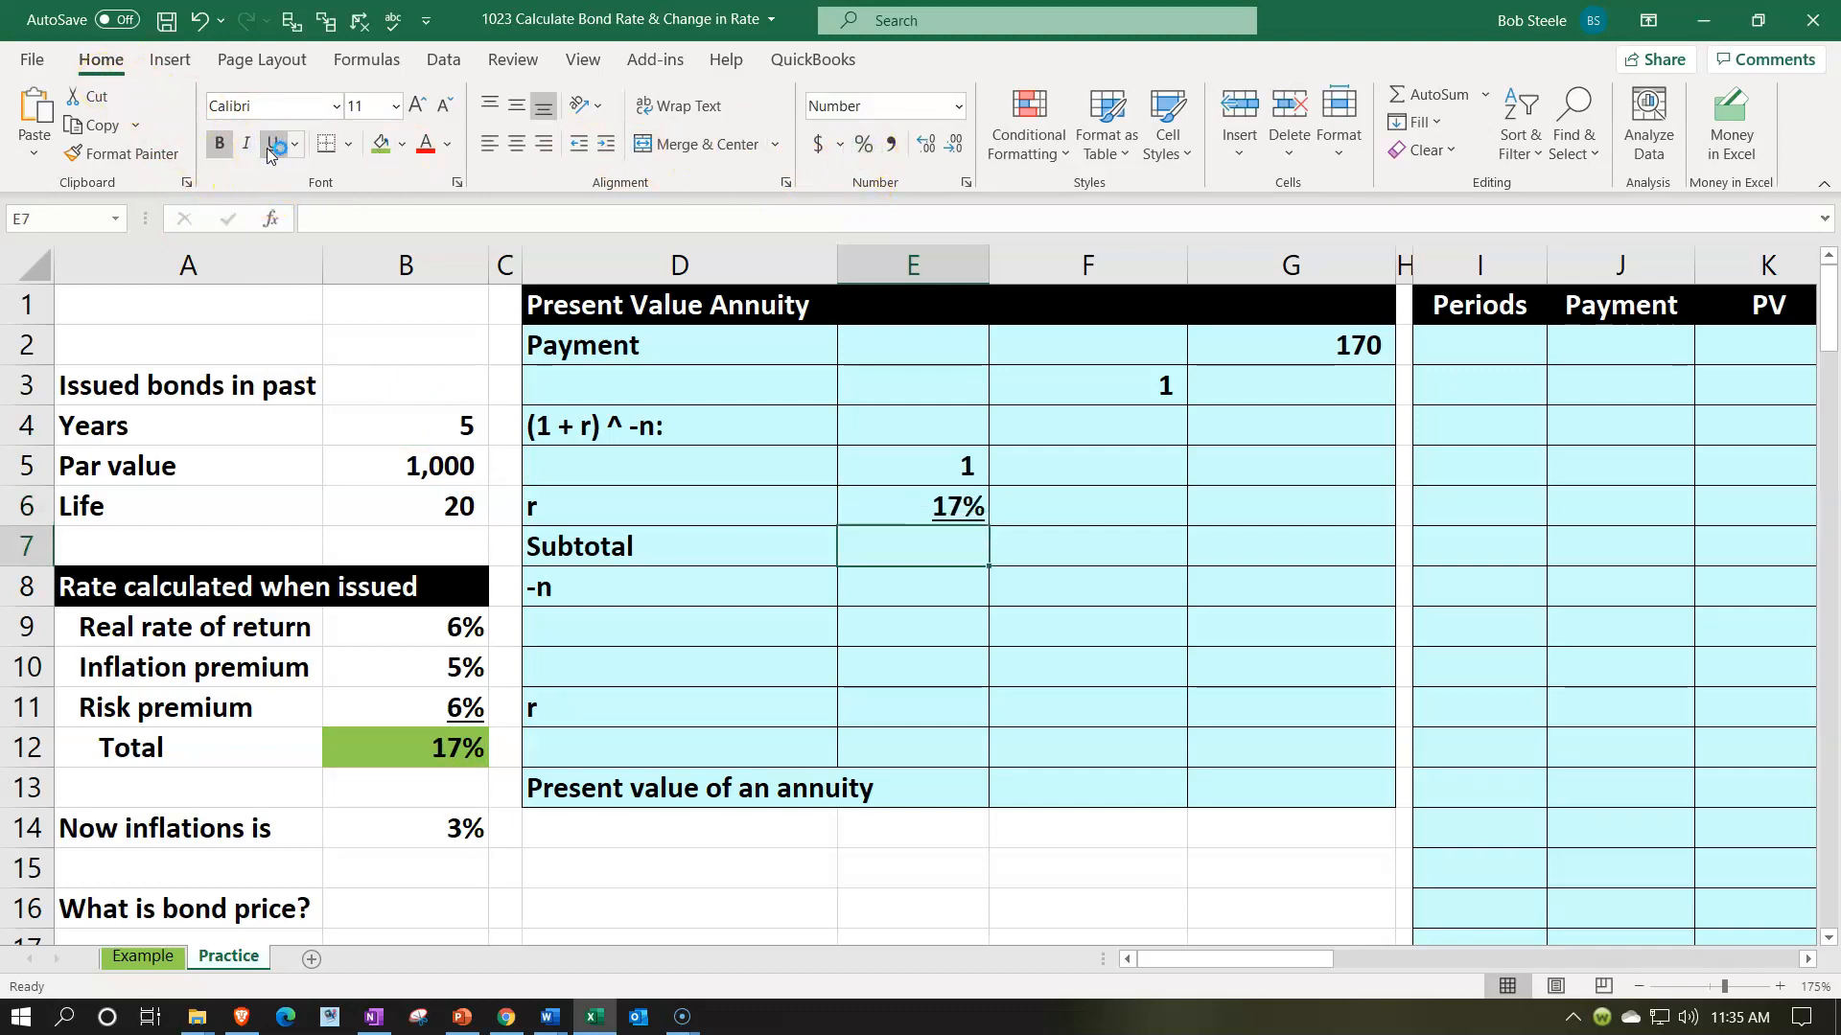
- Total E5:E6 in the Subtotal cell E7 with a SUM formula and format it as a percentage
{"action": "type", "text": "=sum("}
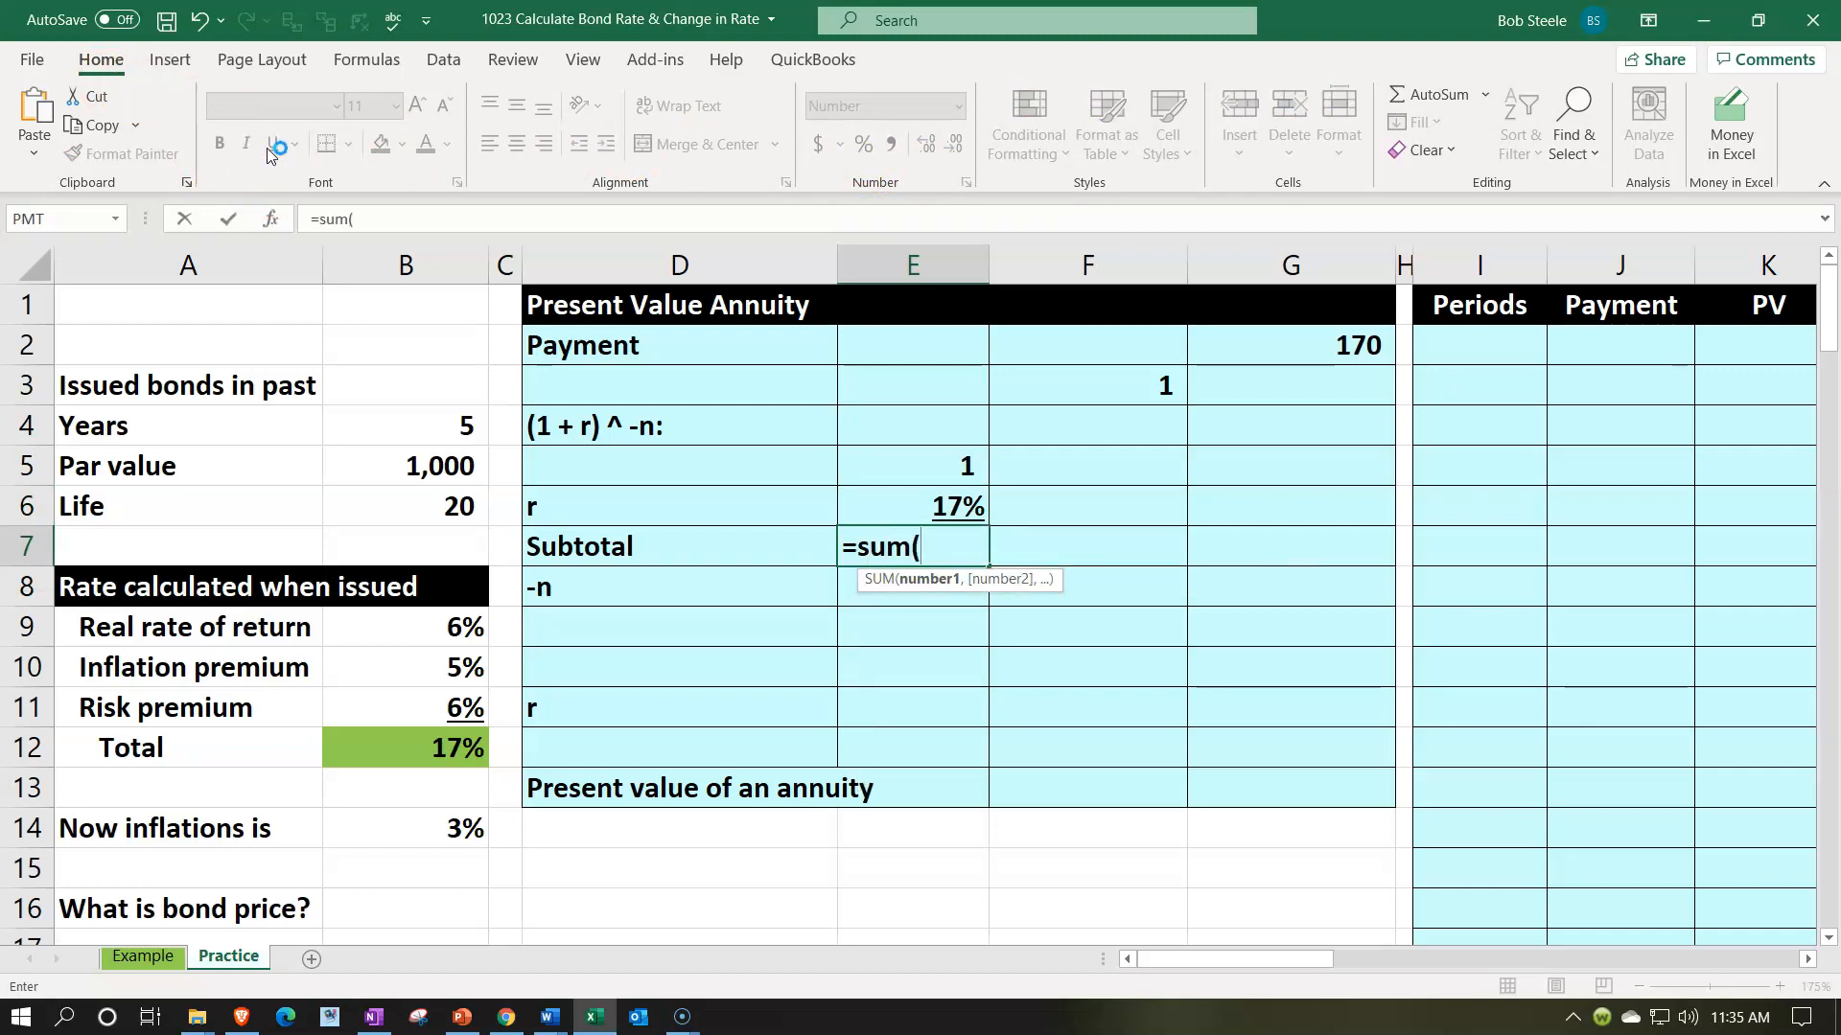
{"action": "key", "text": "Up"}
{"action": "key", "text": "Up"}
{"action": "key", "text": "shift+Down"}
{"action": "key", "text": "Return"}
{"action": "key", "text": "Up"}
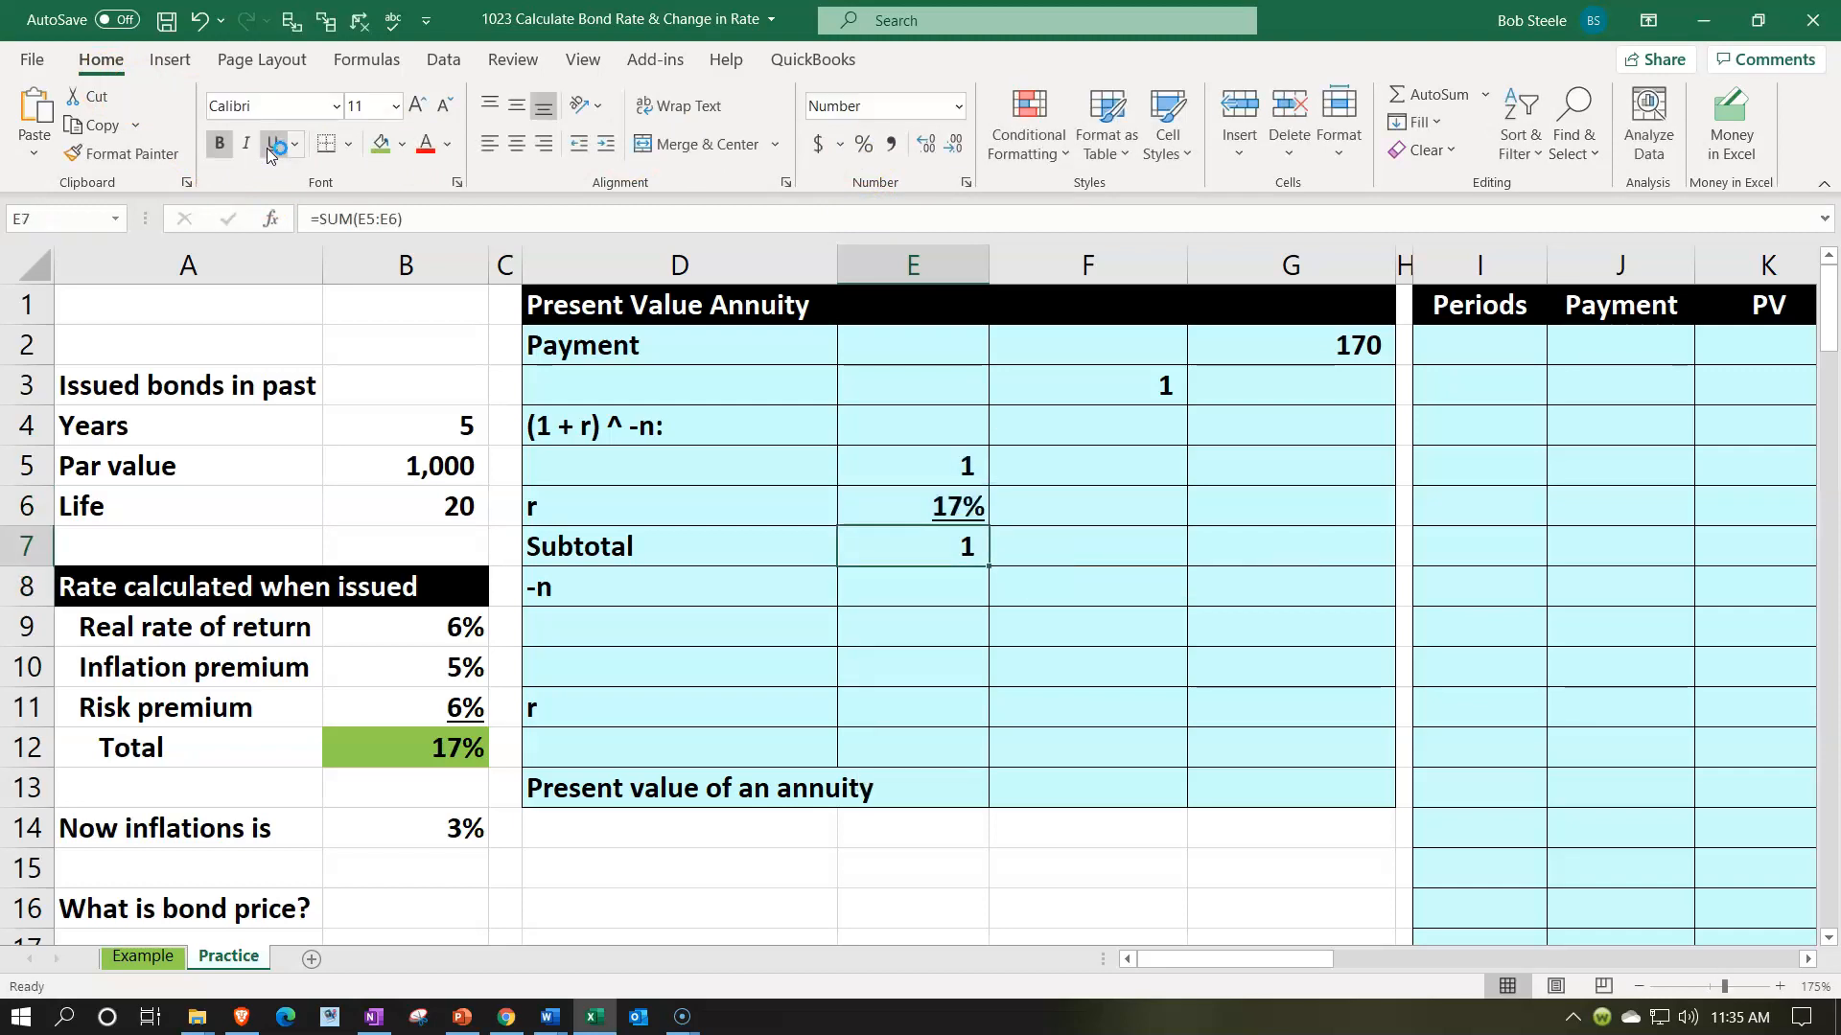
{"action": "left_click", "coordinate": [866, 142]}
- Link the -n value in E8 to the negative of the bond's life with =-B6 and underline it
{"action": "key", "text": "Down"}
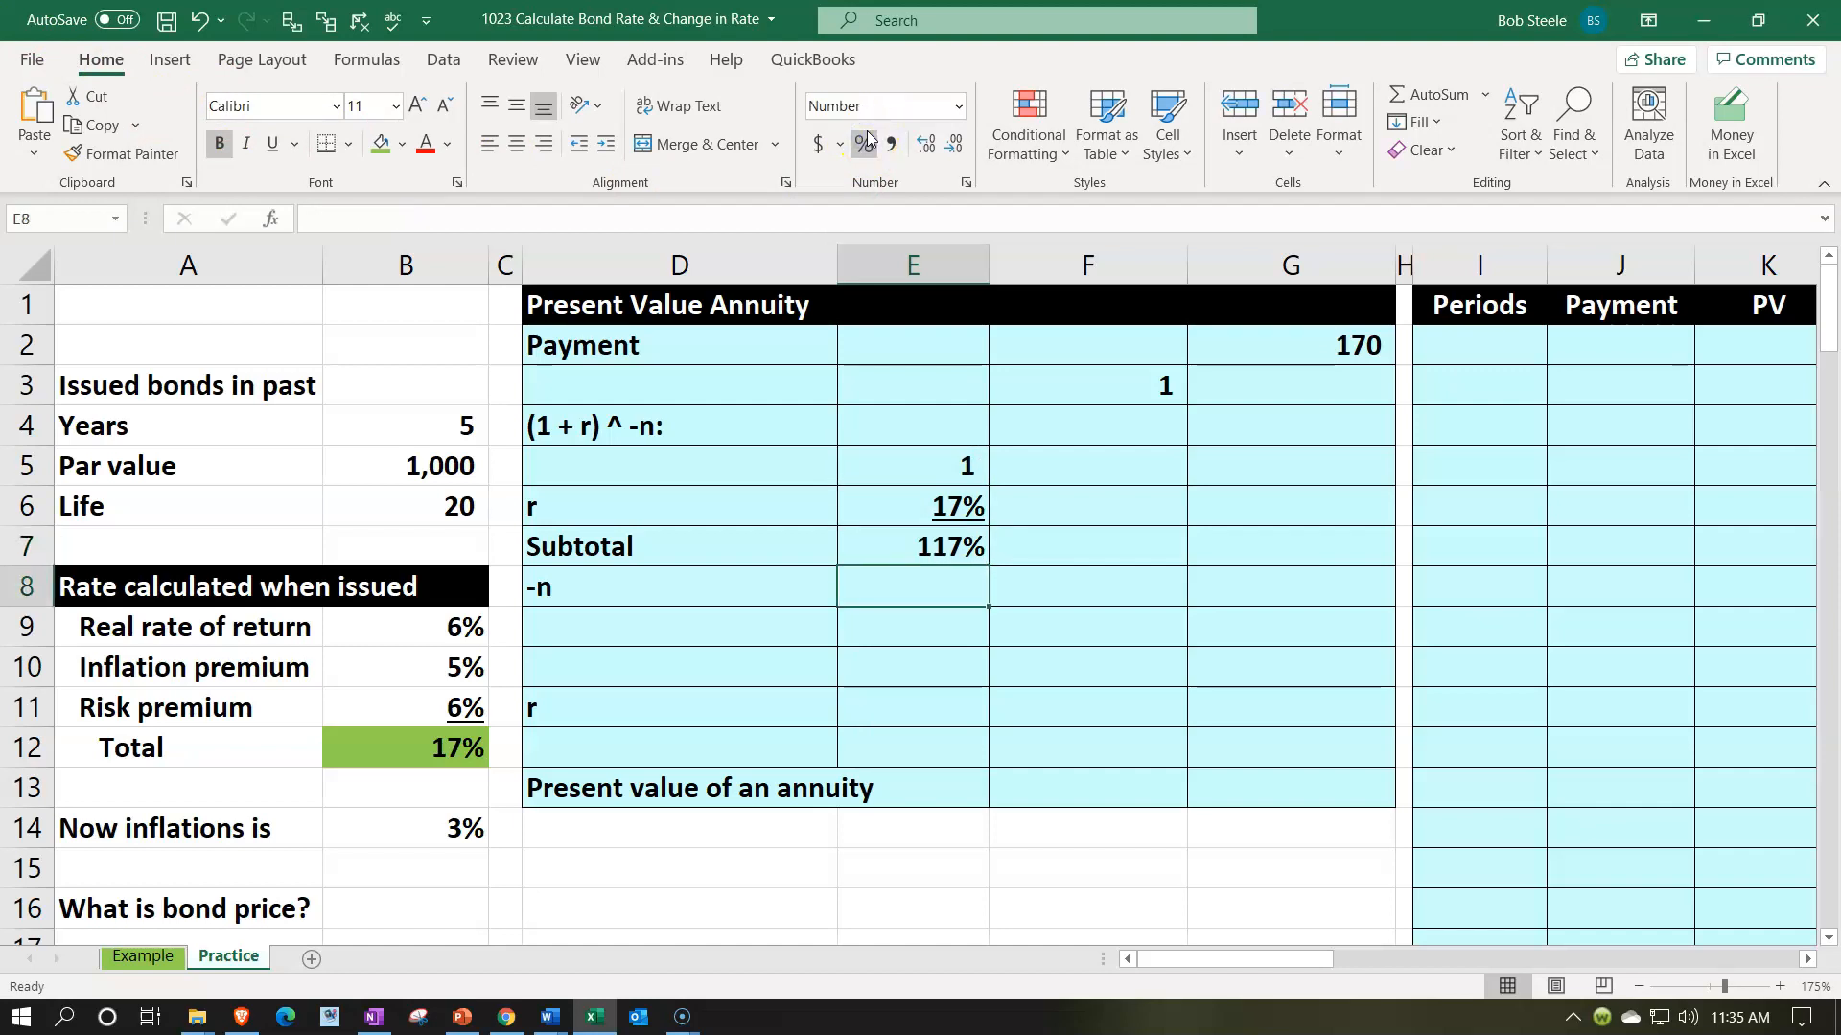
{"action": "type", "text": "-"}
{"action": "key", "text": "Left"}
{"action": "key", "text": "Left"}
{"action": "key", "text": "Left"}
{"action": "key", "text": "Up"}
{"action": "key", "text": "Up"}
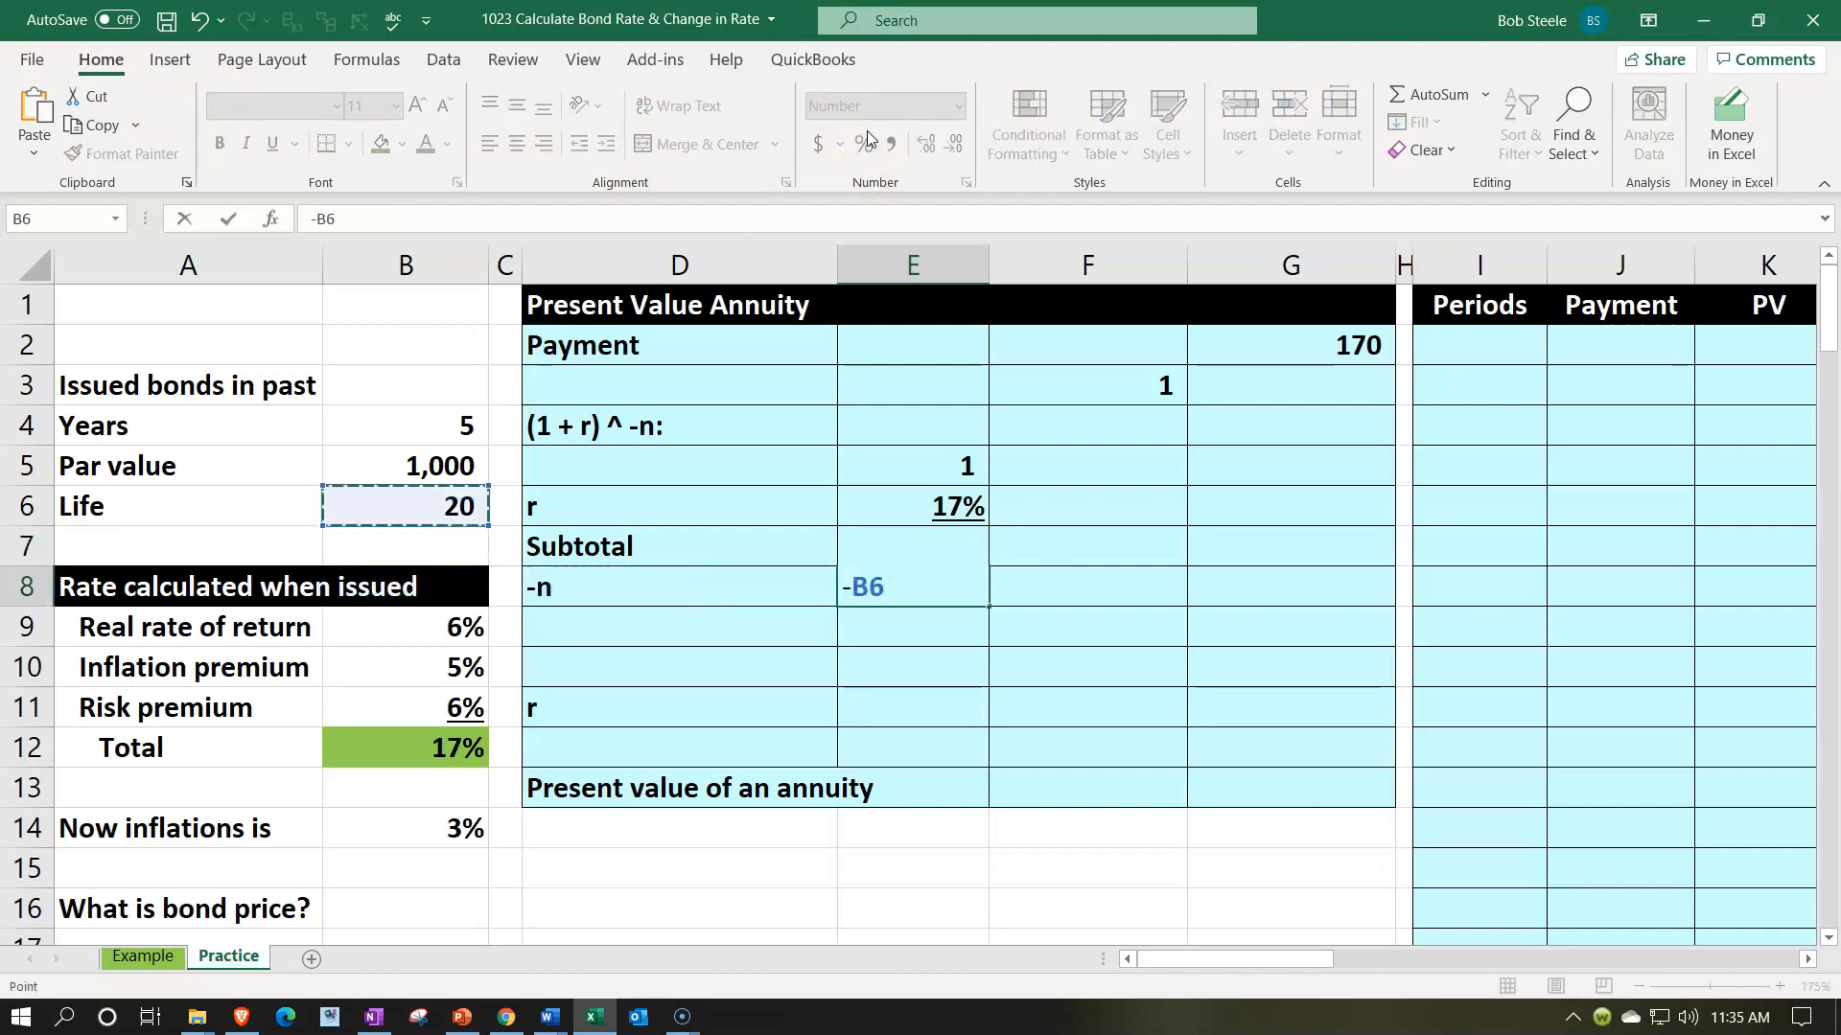
{"action": "key", "text": "Return"}
{"action": "key", "text": "Up"}
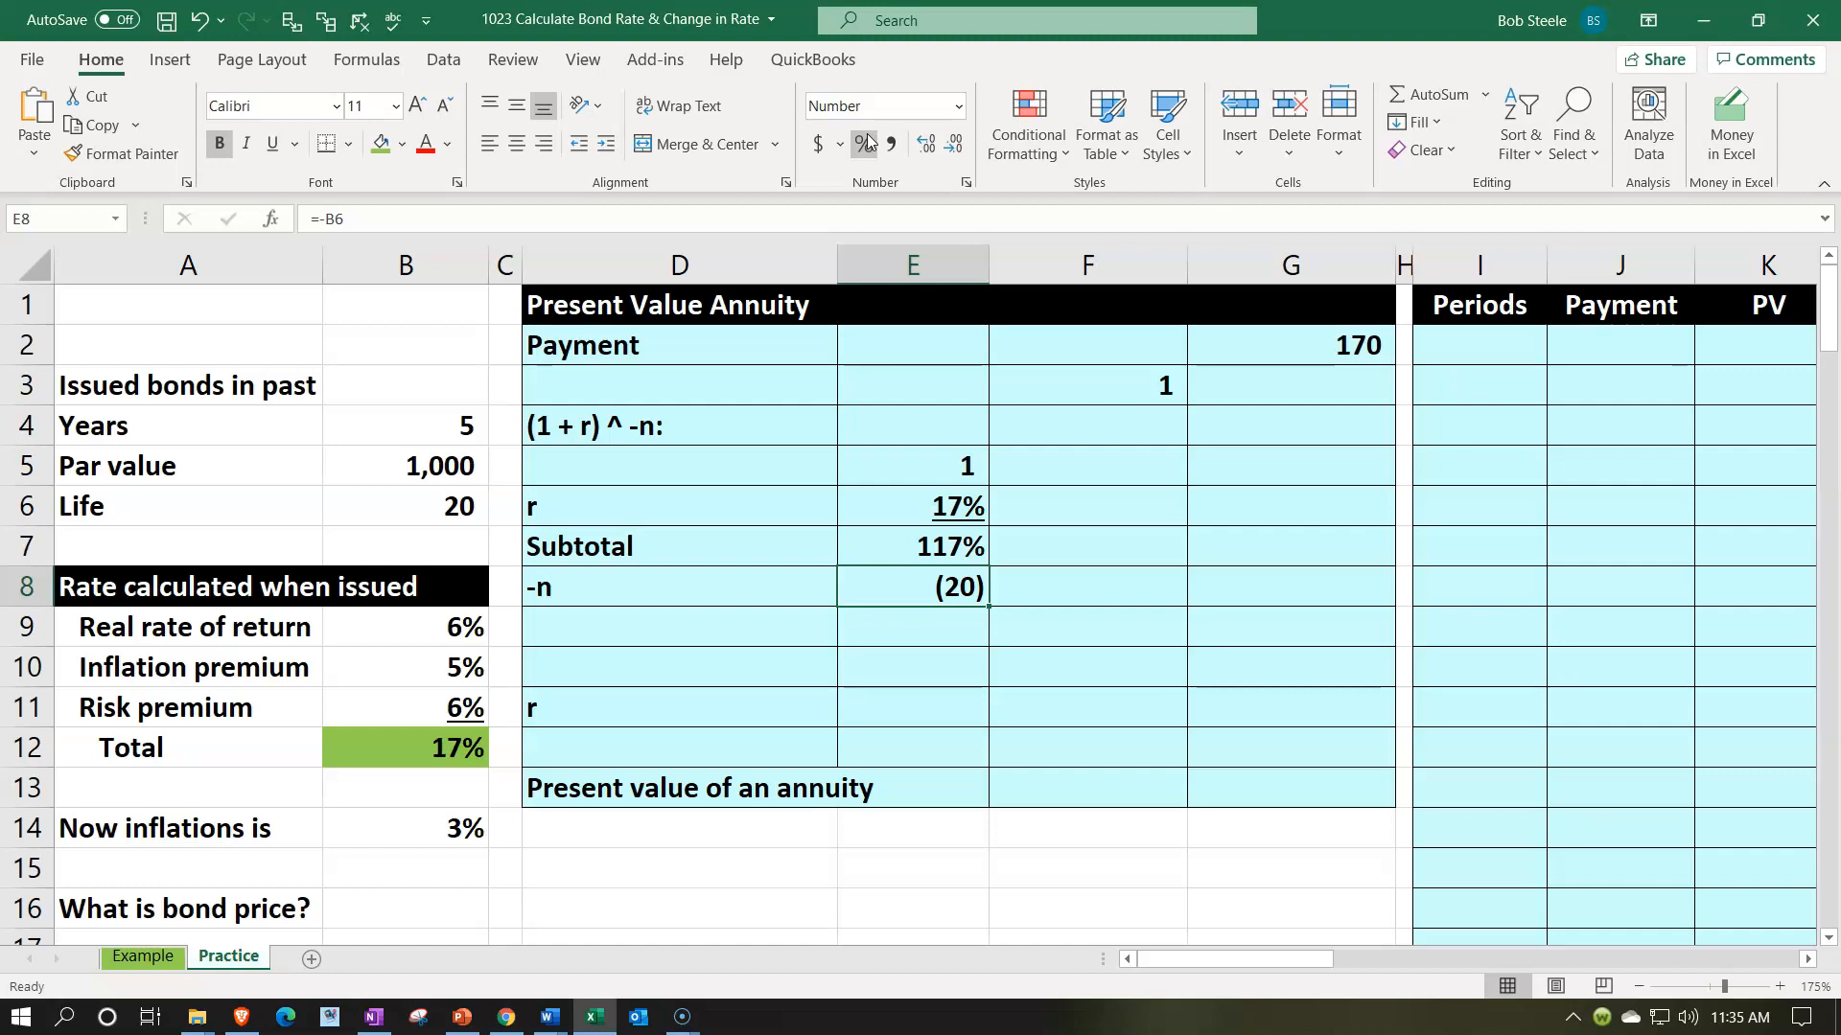
{"action": "left_click", "coordinate": [272, 146]}
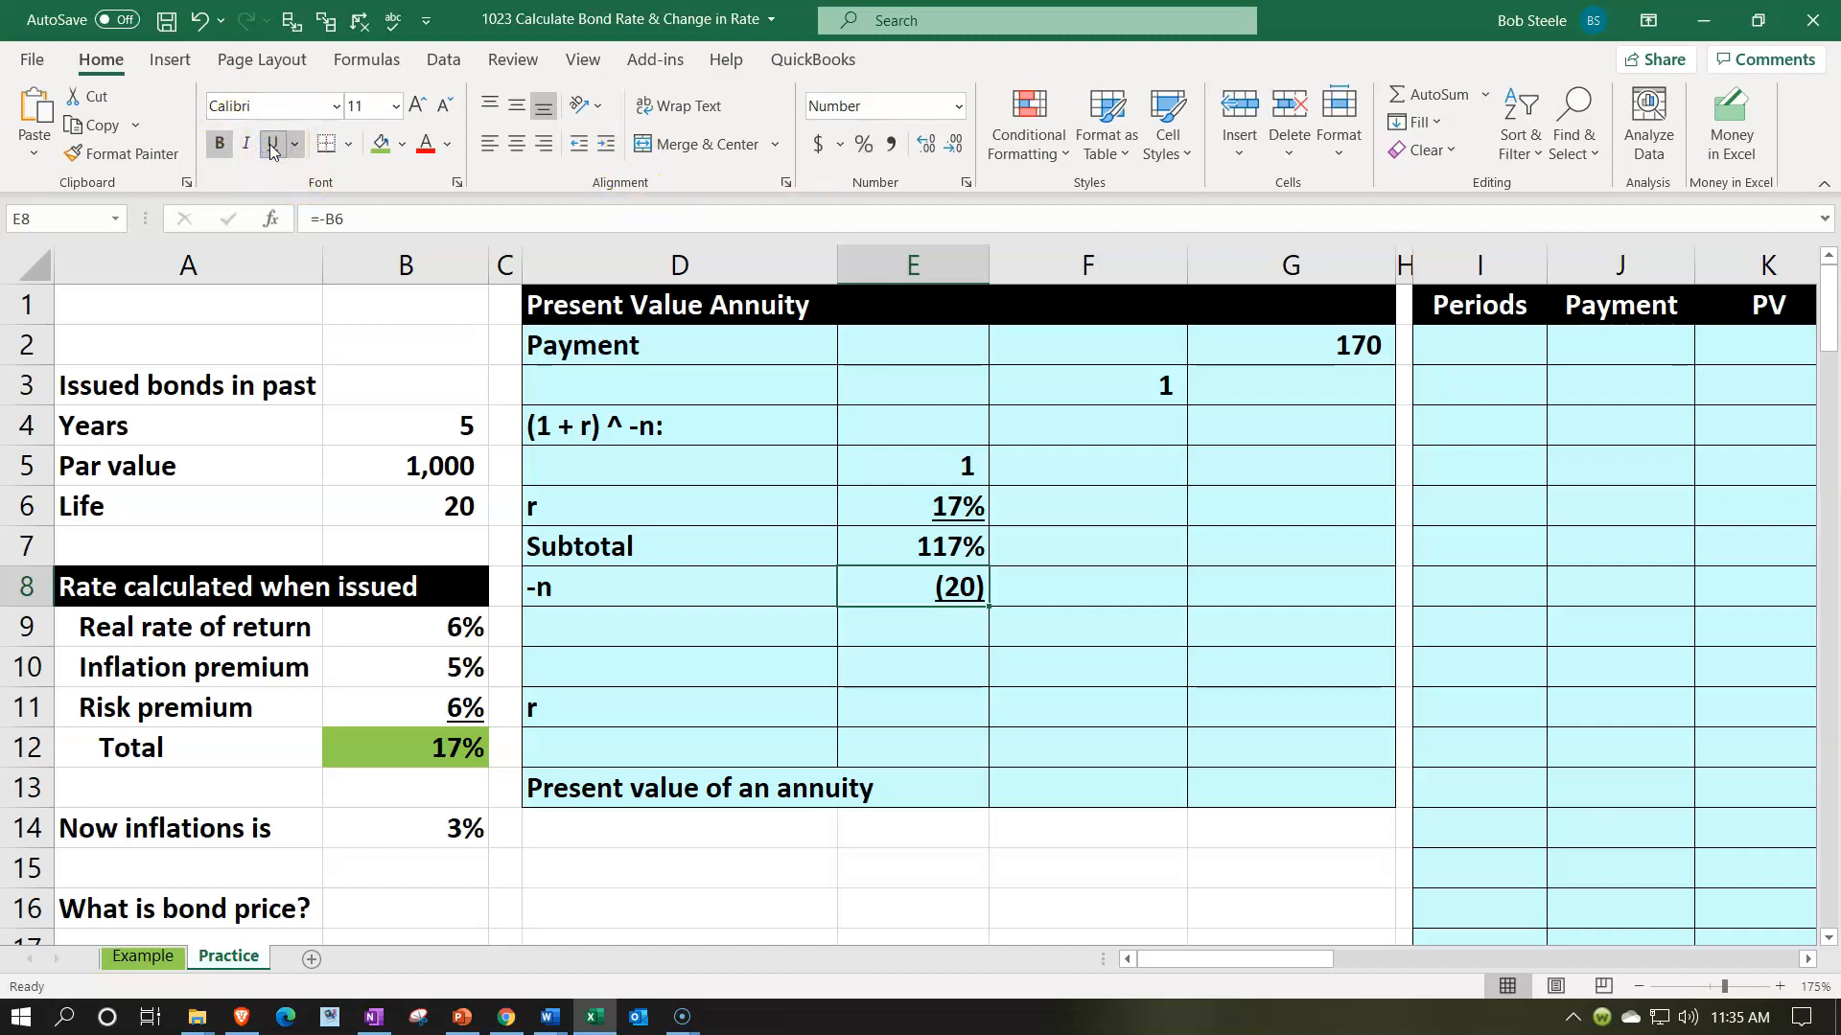
- Raise the subtotal to the -n power in F9 with the formula =E7^E8
{"action": "key", "text": "Down"}
{"action": "key", "text": "Right"}
{"action": "type", "text": "="}
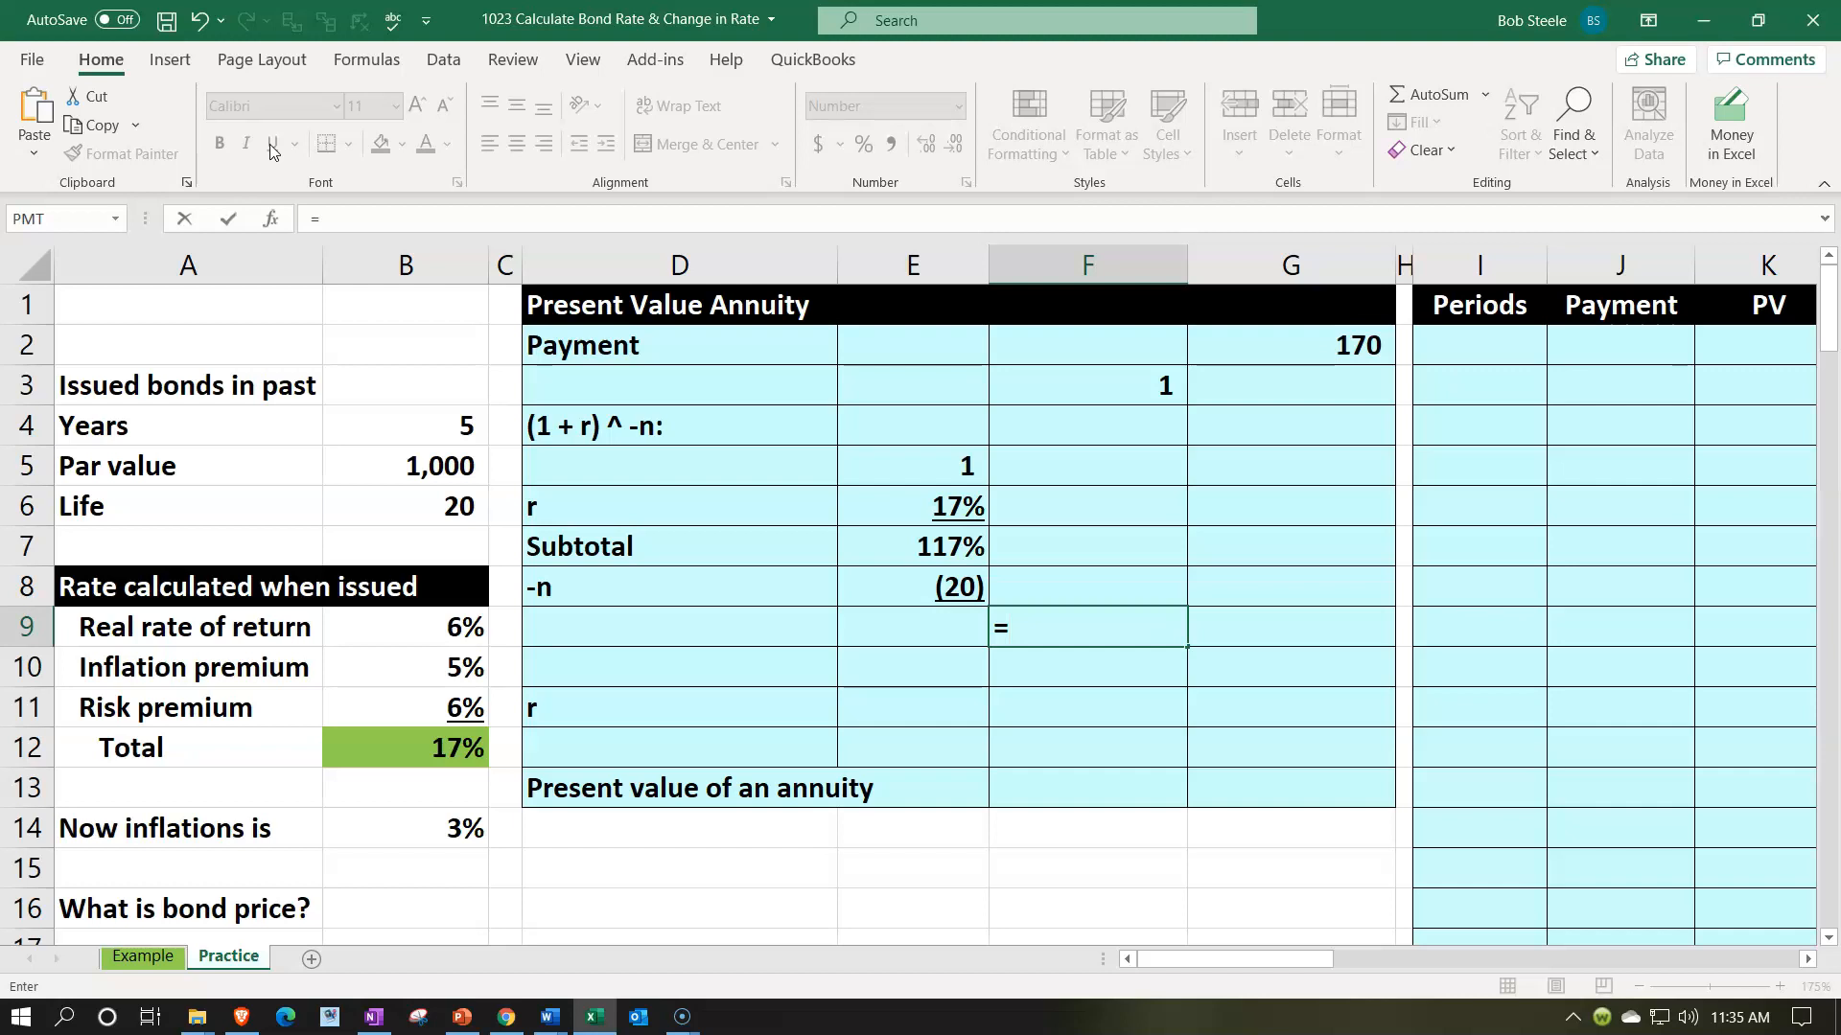
{"action": "key", "text": "Up"}
{"action": "key", "text": "Up"}
{"action": "key", "text": "Left"}
{"action": "type", "text": "^"}
{"action": "key", "text": "Left"}
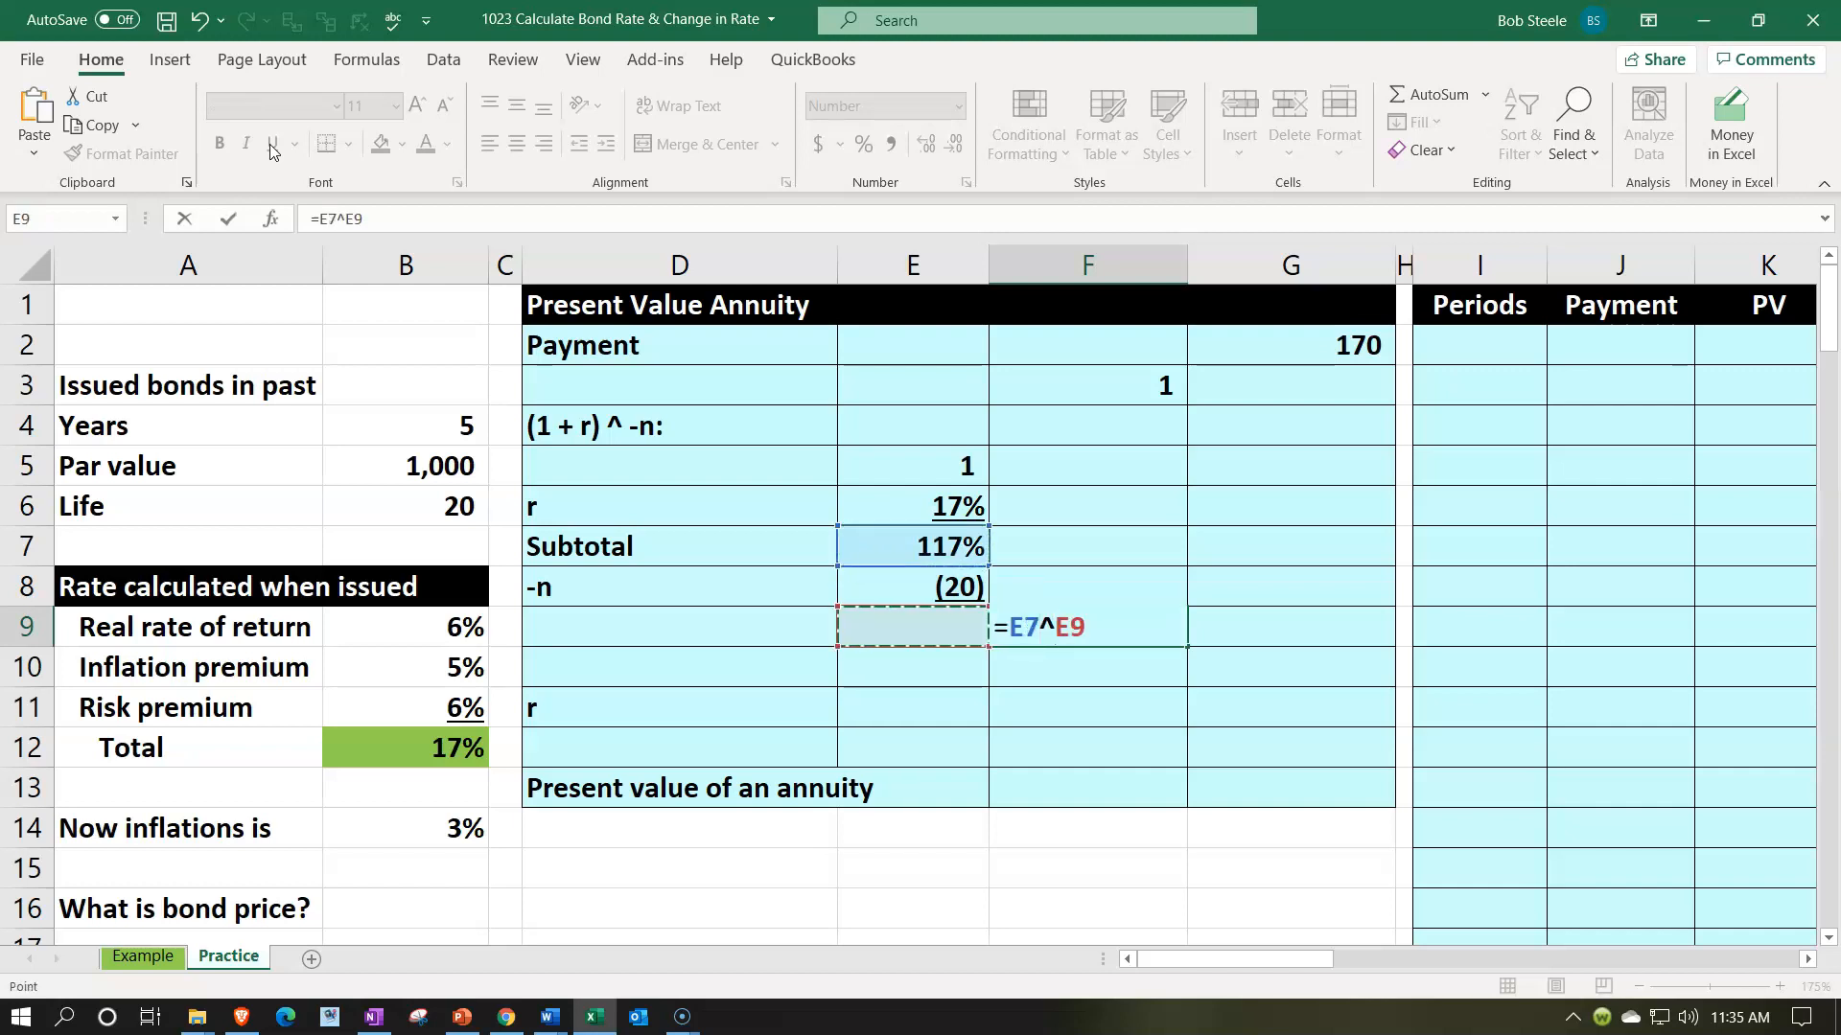
{"action": "key", "text": "Up"}
{"action": "key", "text": "Return"}
{"action": "key", "text": "Up"}
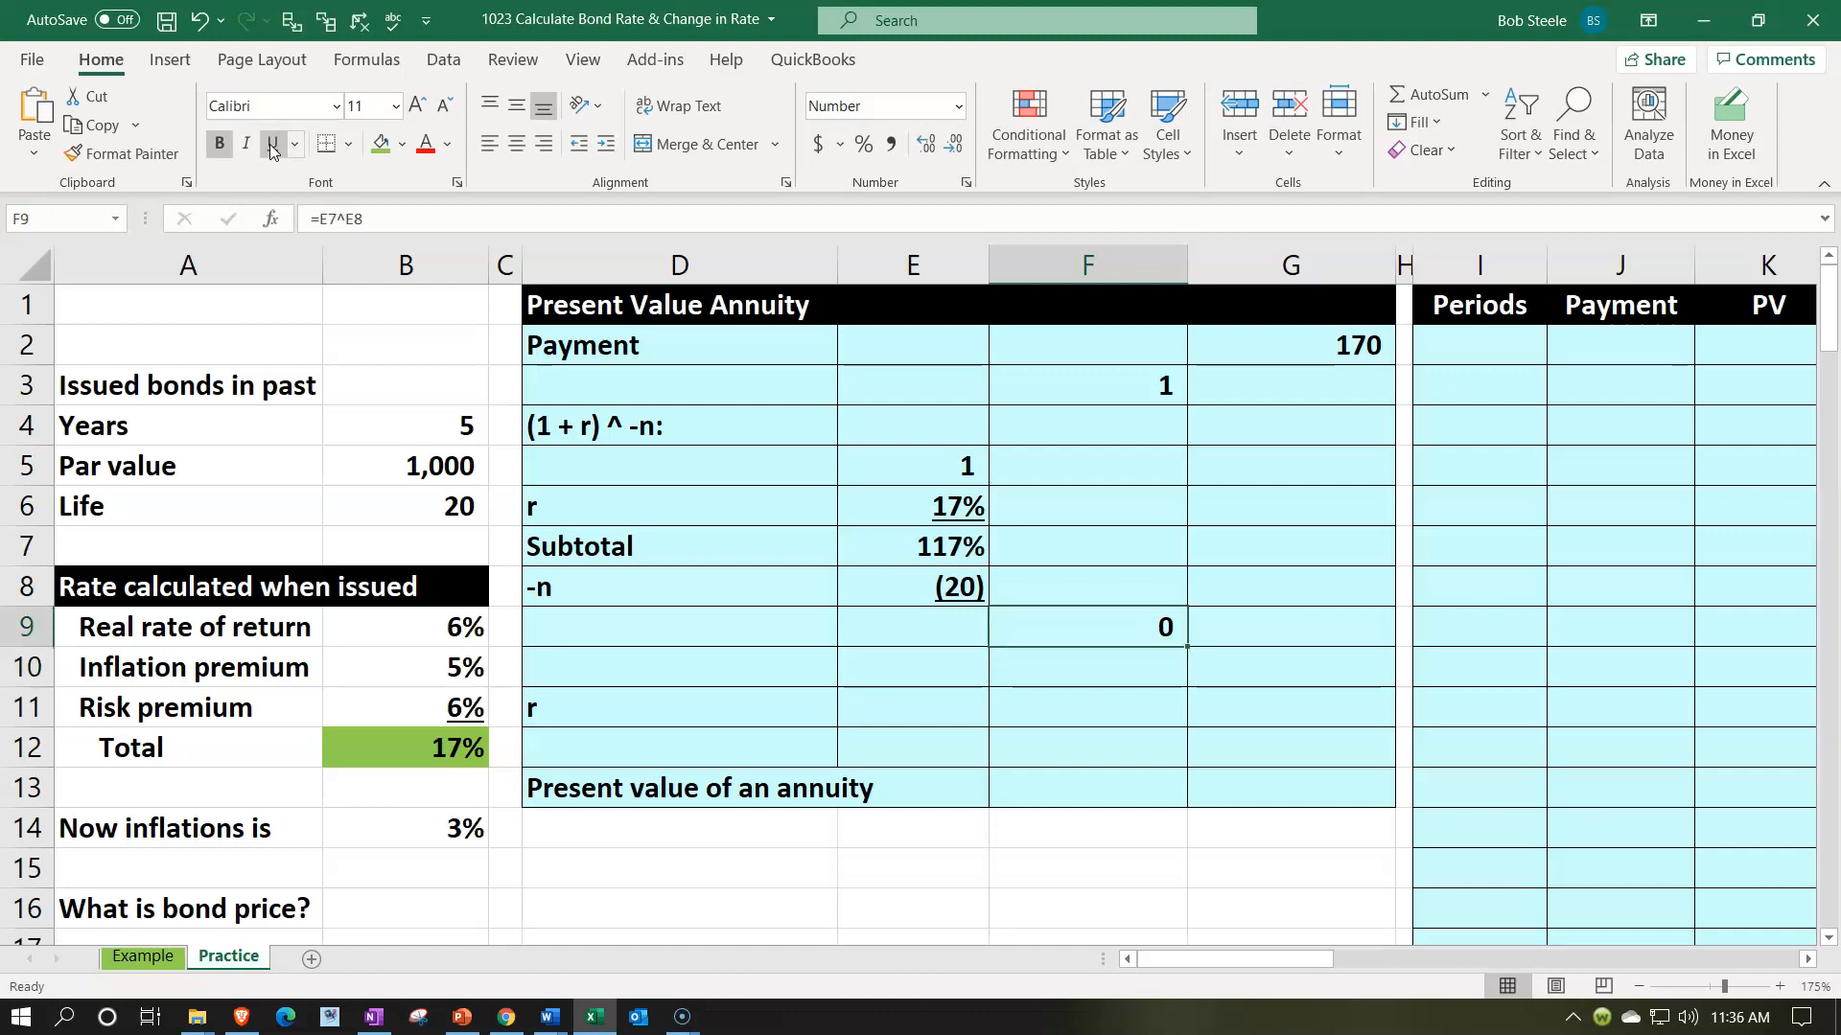
- Show the power result in F9 with eight decimal places and underline it
{"action": "left_click", "coordinate": [926, 144]}
{"action": "left_click", "coordinate": [925, 144]}
{"action": "left_click", "coordinate": [925, 144]}
{"action": "left_click", "coordinate": [925, 144]}
{"action": "left_click", "coordinate": [925, 144]}
{"action": "left_click", "coordinate": [925, 144]}
{"action": "left_click", "coordinate": [925, 144]}
{"action": "left_click", "coordinate": [925, 144]}
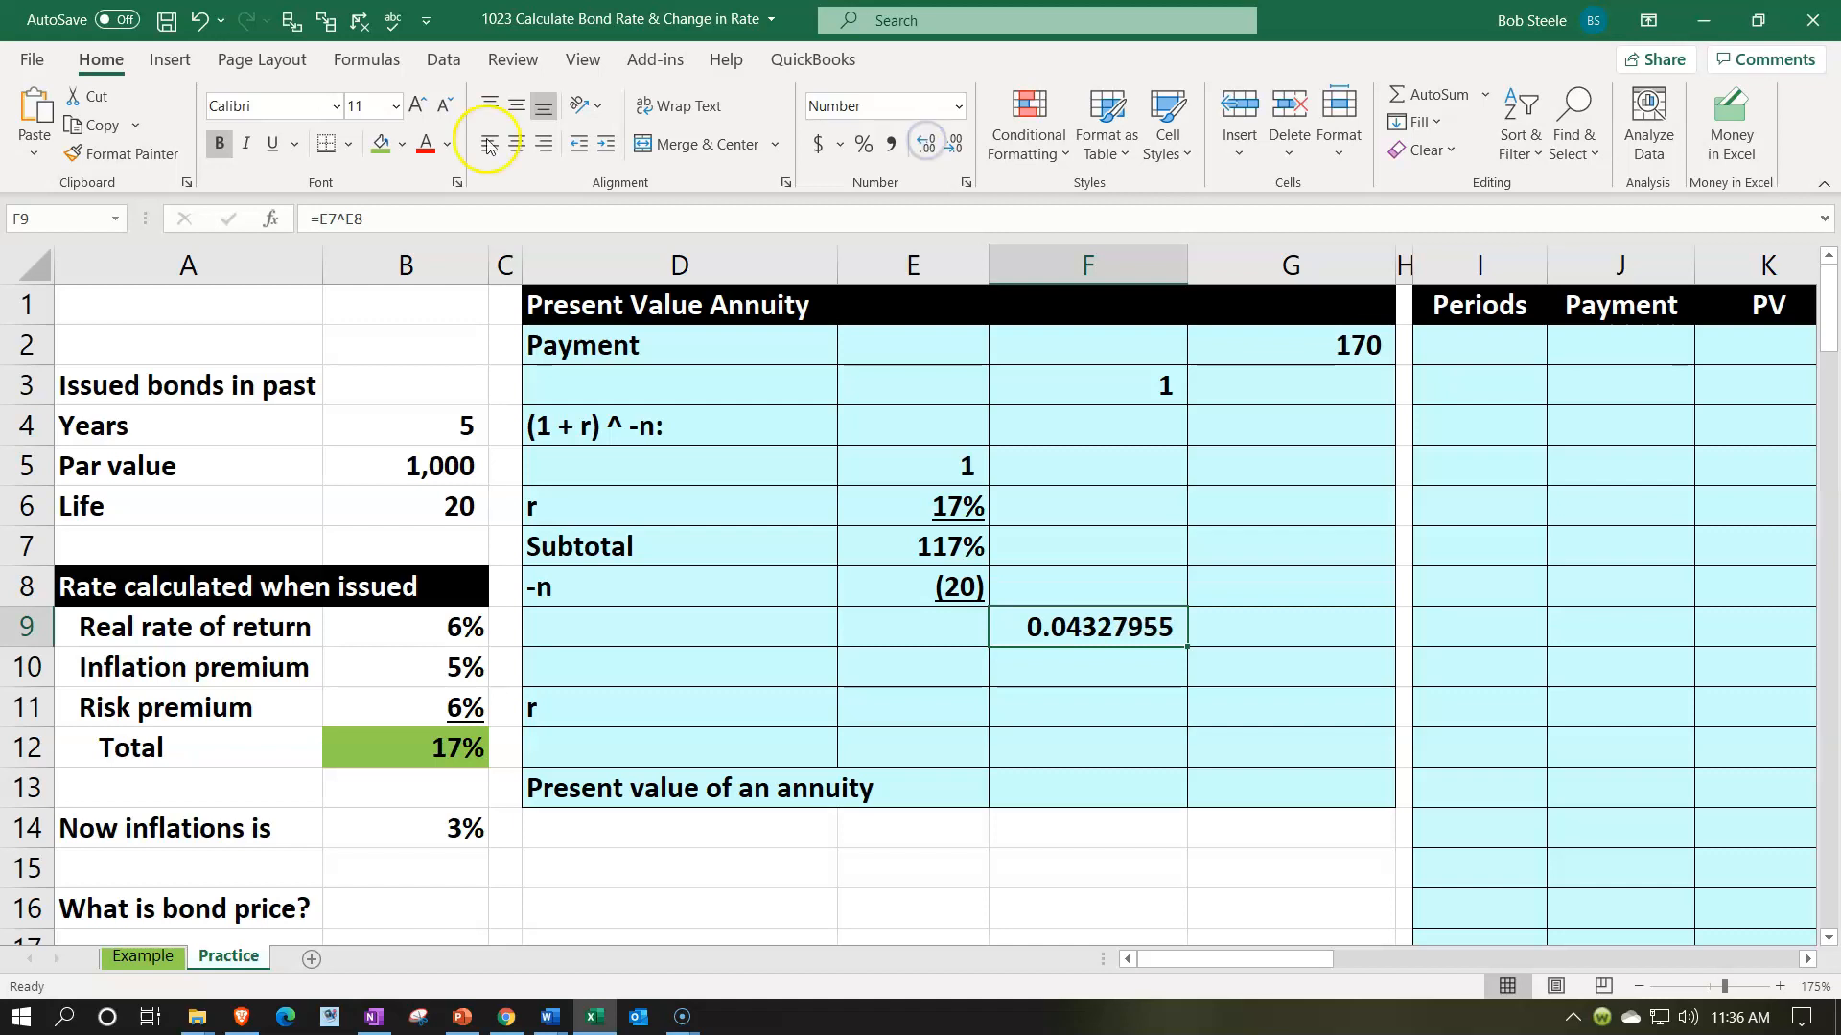
{"action": "left_click", "coordinate": [273, 156]}
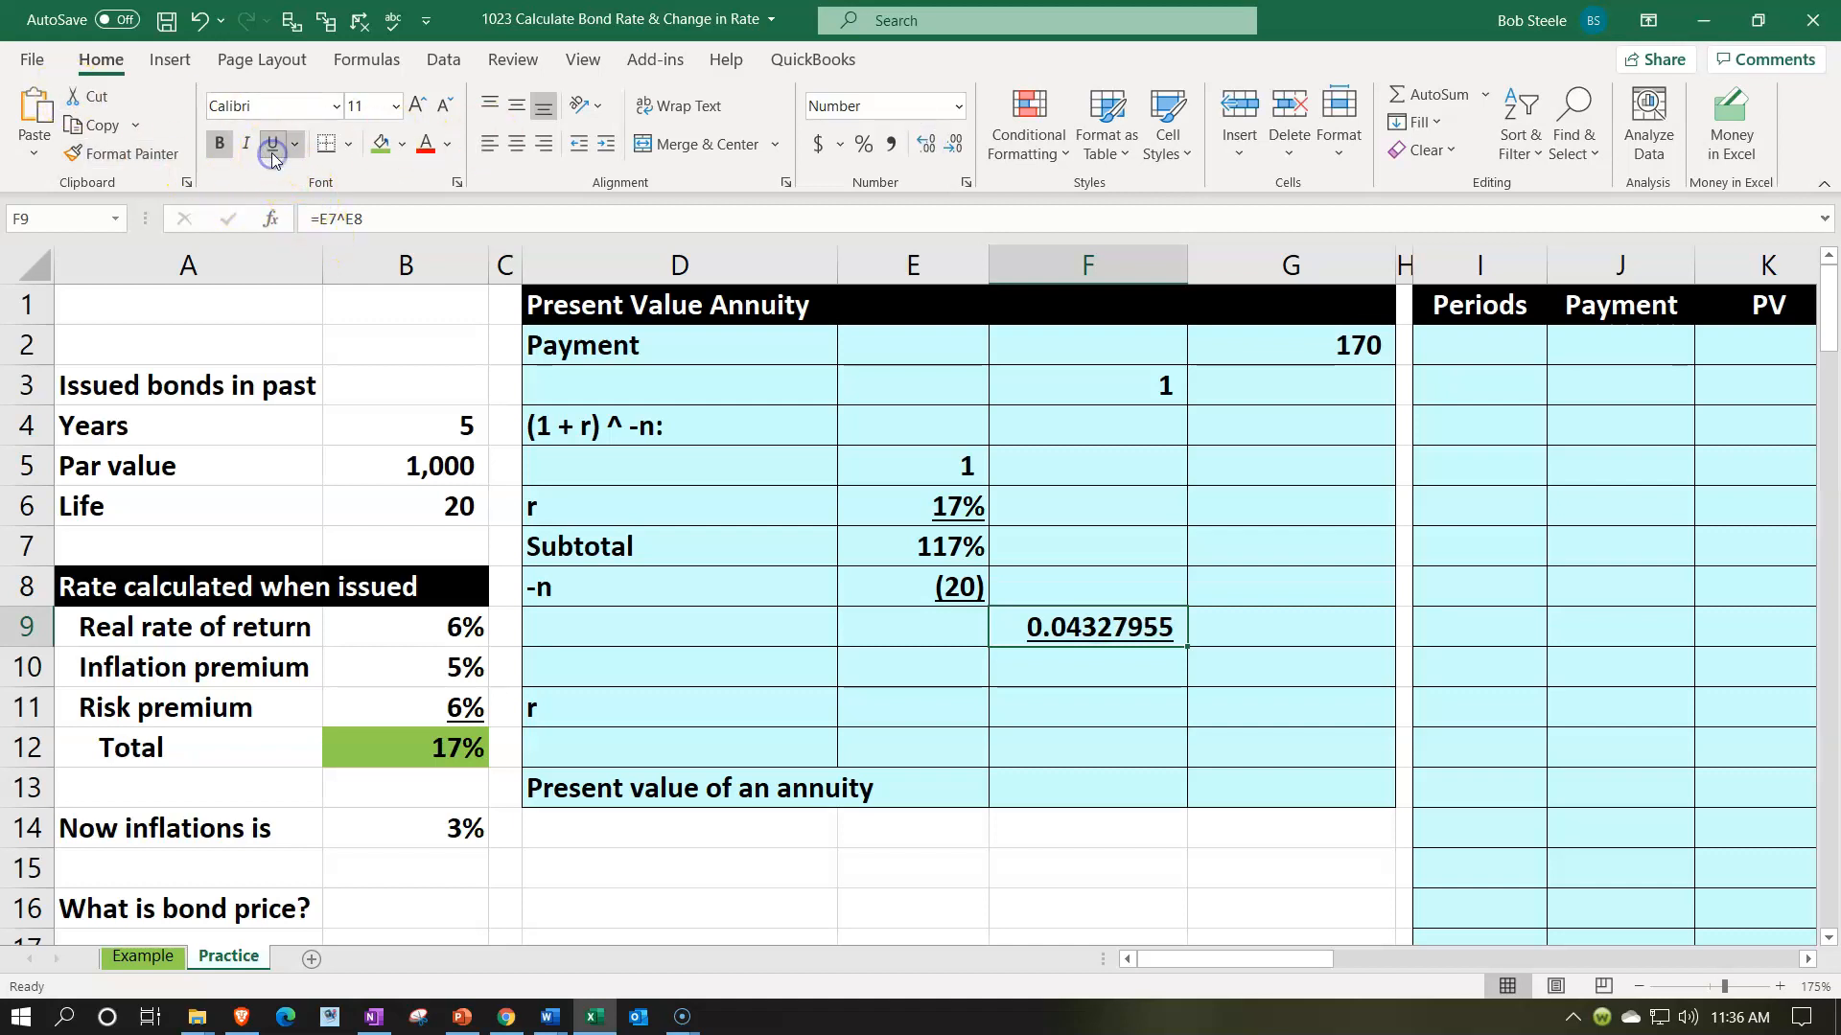
- Subtract the power result from 1 in F10 with the formula =F3-F9
{"action": "key", "text": "Down"}
{"action": "type", "text": "="}
{"action": "key", "text": "Up"}
{"action": "key", "text": "Up"}
{"action": "key", "text": "Up"}
{"action": "key", "text": "Up"}
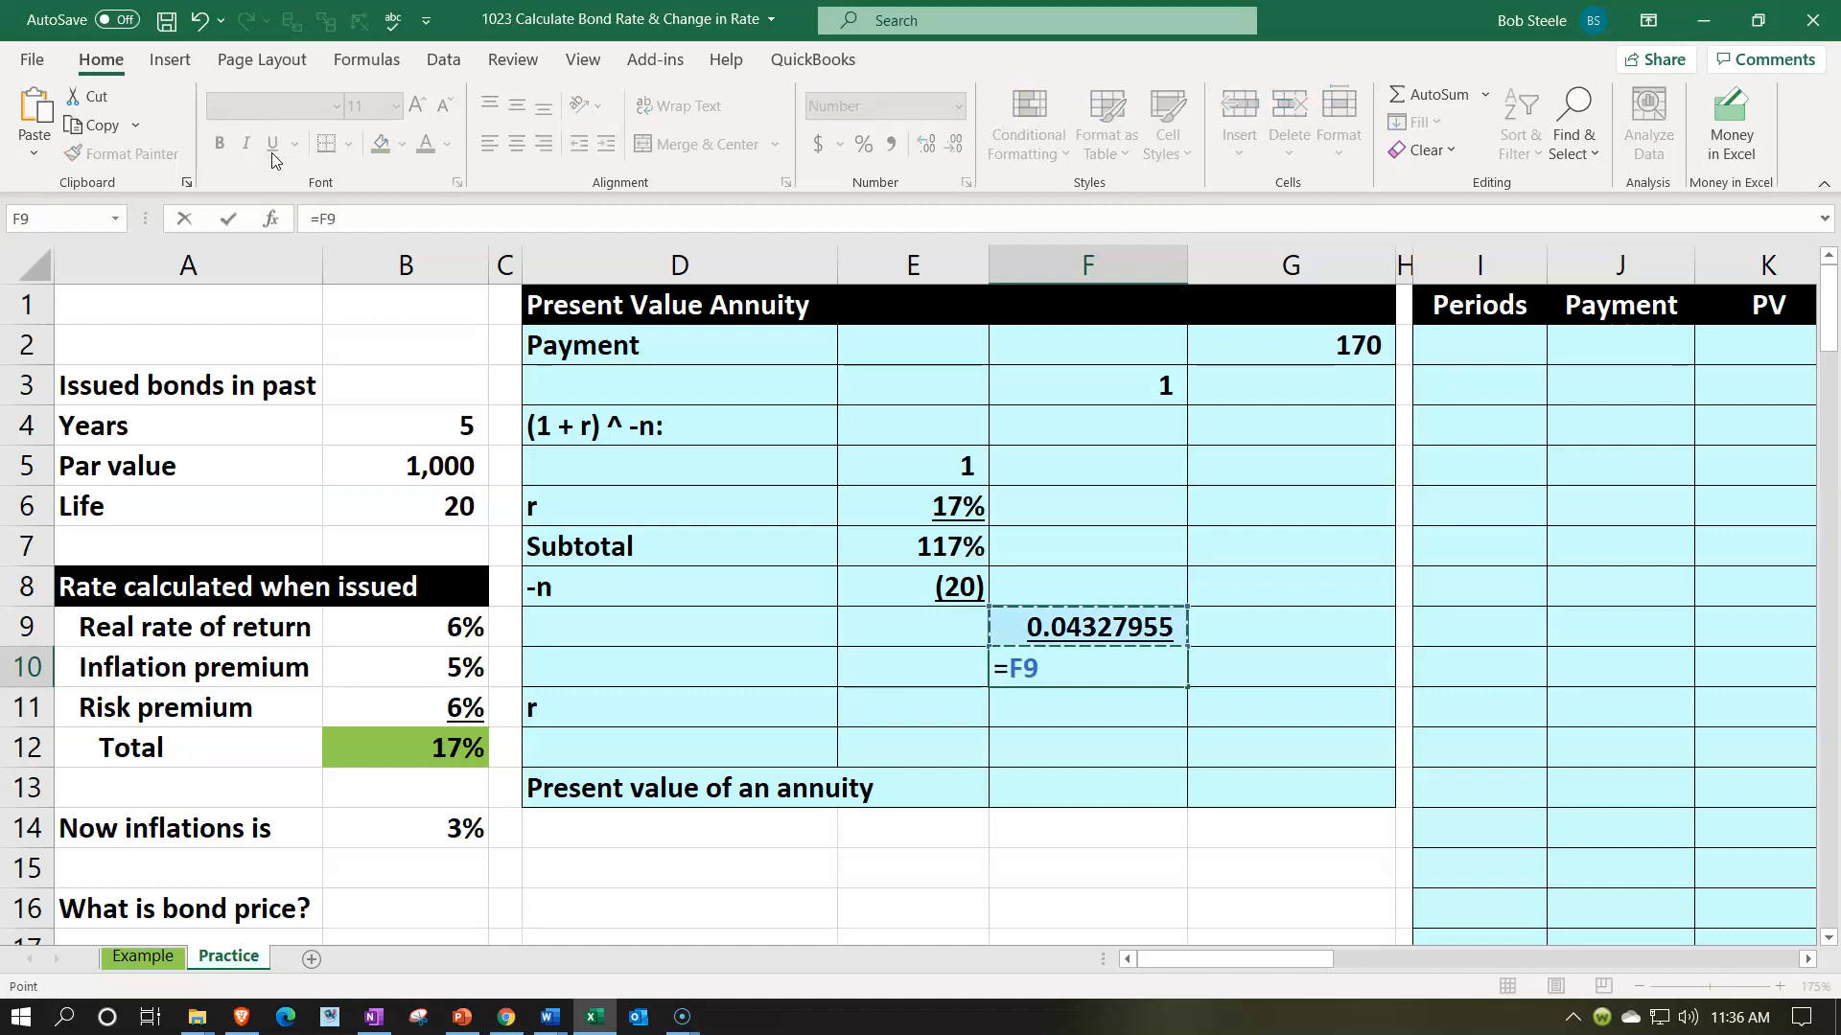
{"action": "key", "text": "Up"}
{"action": "key", "text": "Up"}
{"action": "key", "text": "Up"}
{"action": "type", "text": "-"}
{"action": "key", "text": "Up"}
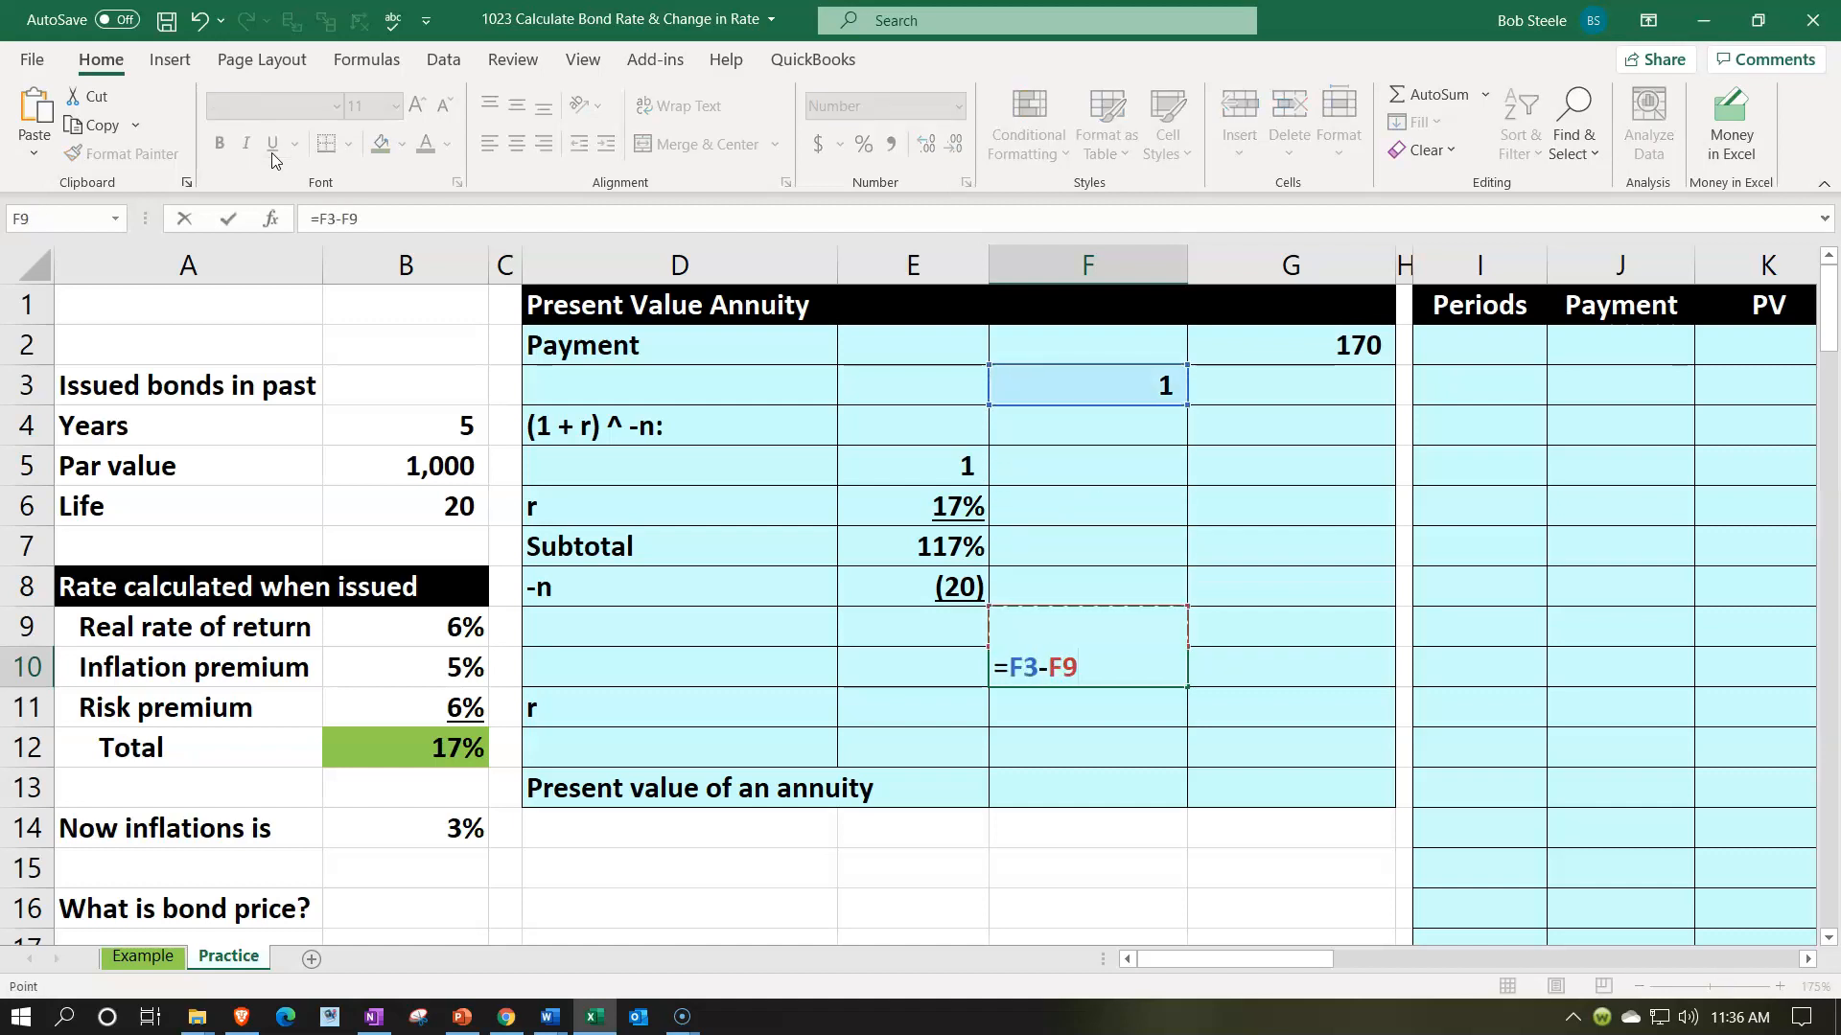
{"action": "key", "text": "Return"}
{"action": "key", "text": "Up"}
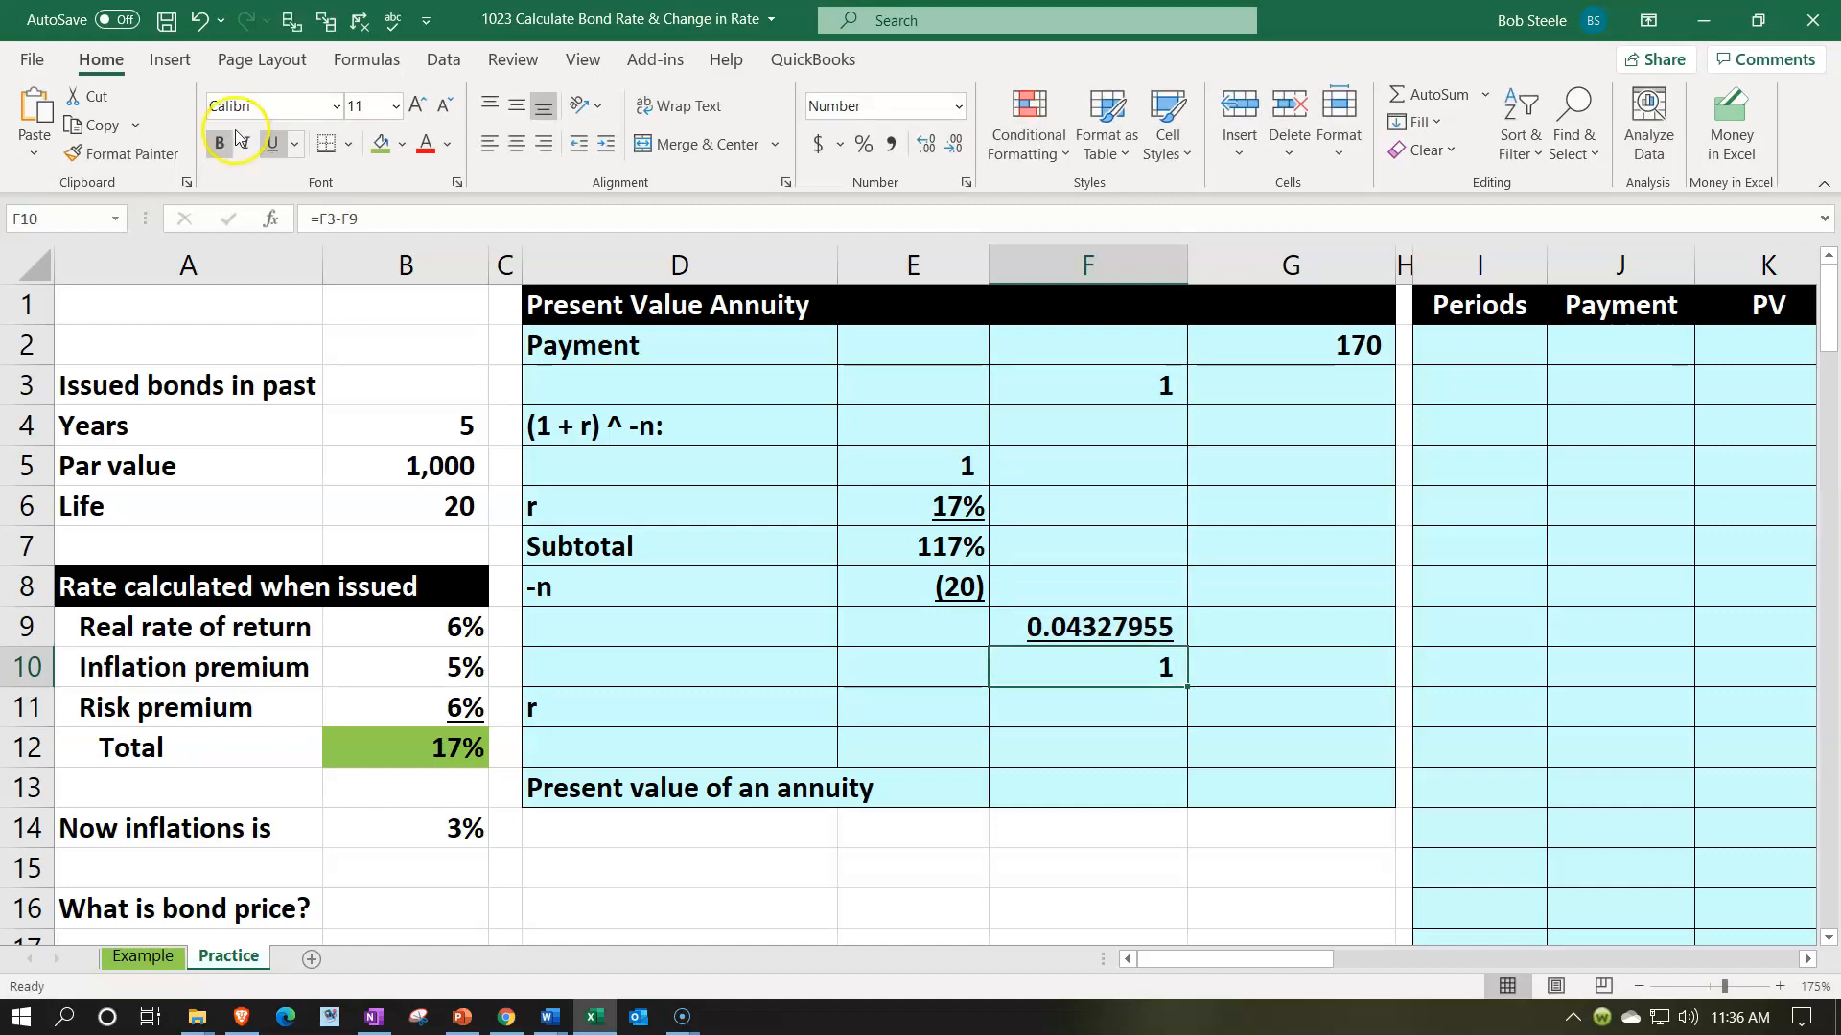
- Show the difference in F10 with eight decimal places
{"action": "left_click", "coordinate": [928, 146]}
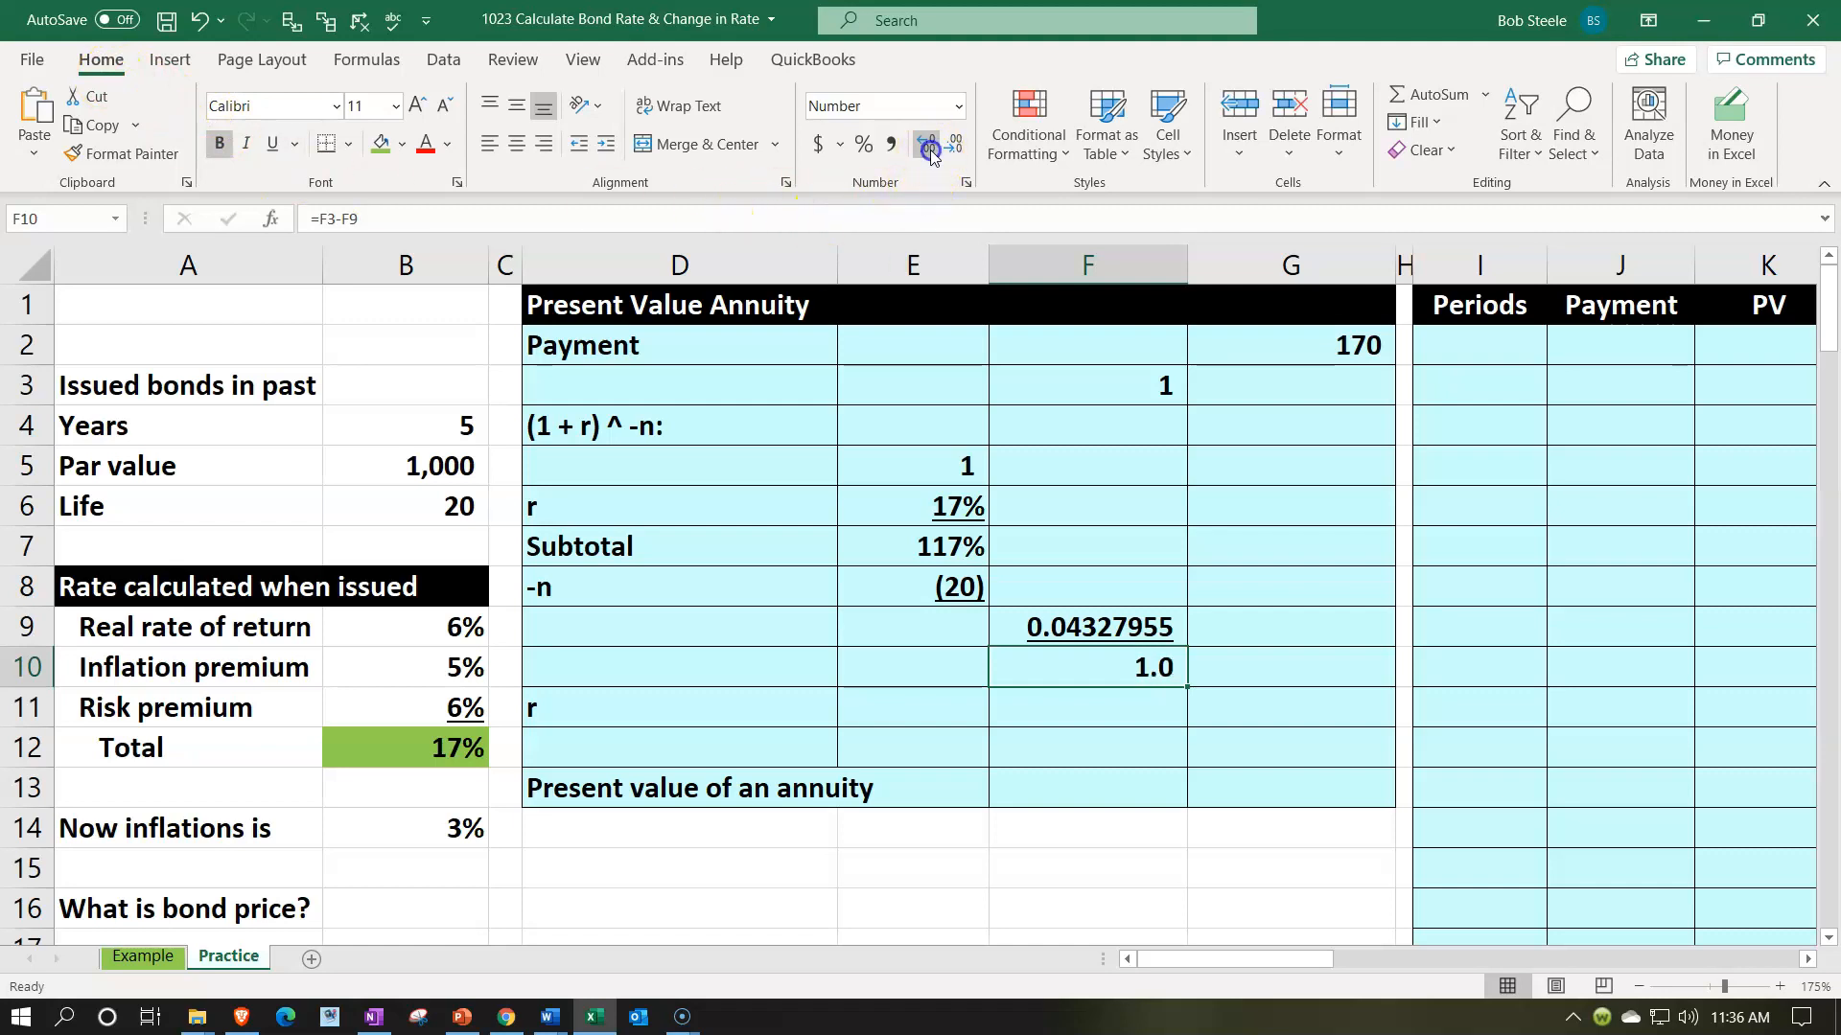
{"action": "left_click", "coordinate": [930, 150]}
{"action": "left_click", "coordinate": [930, 150]}
{"action": "left_click", "coordinate": [930, 149]}
{"action": "left_click", "coordinate": [930, 150]}
{"action": "left_click", "coordinate": [930, 150]}
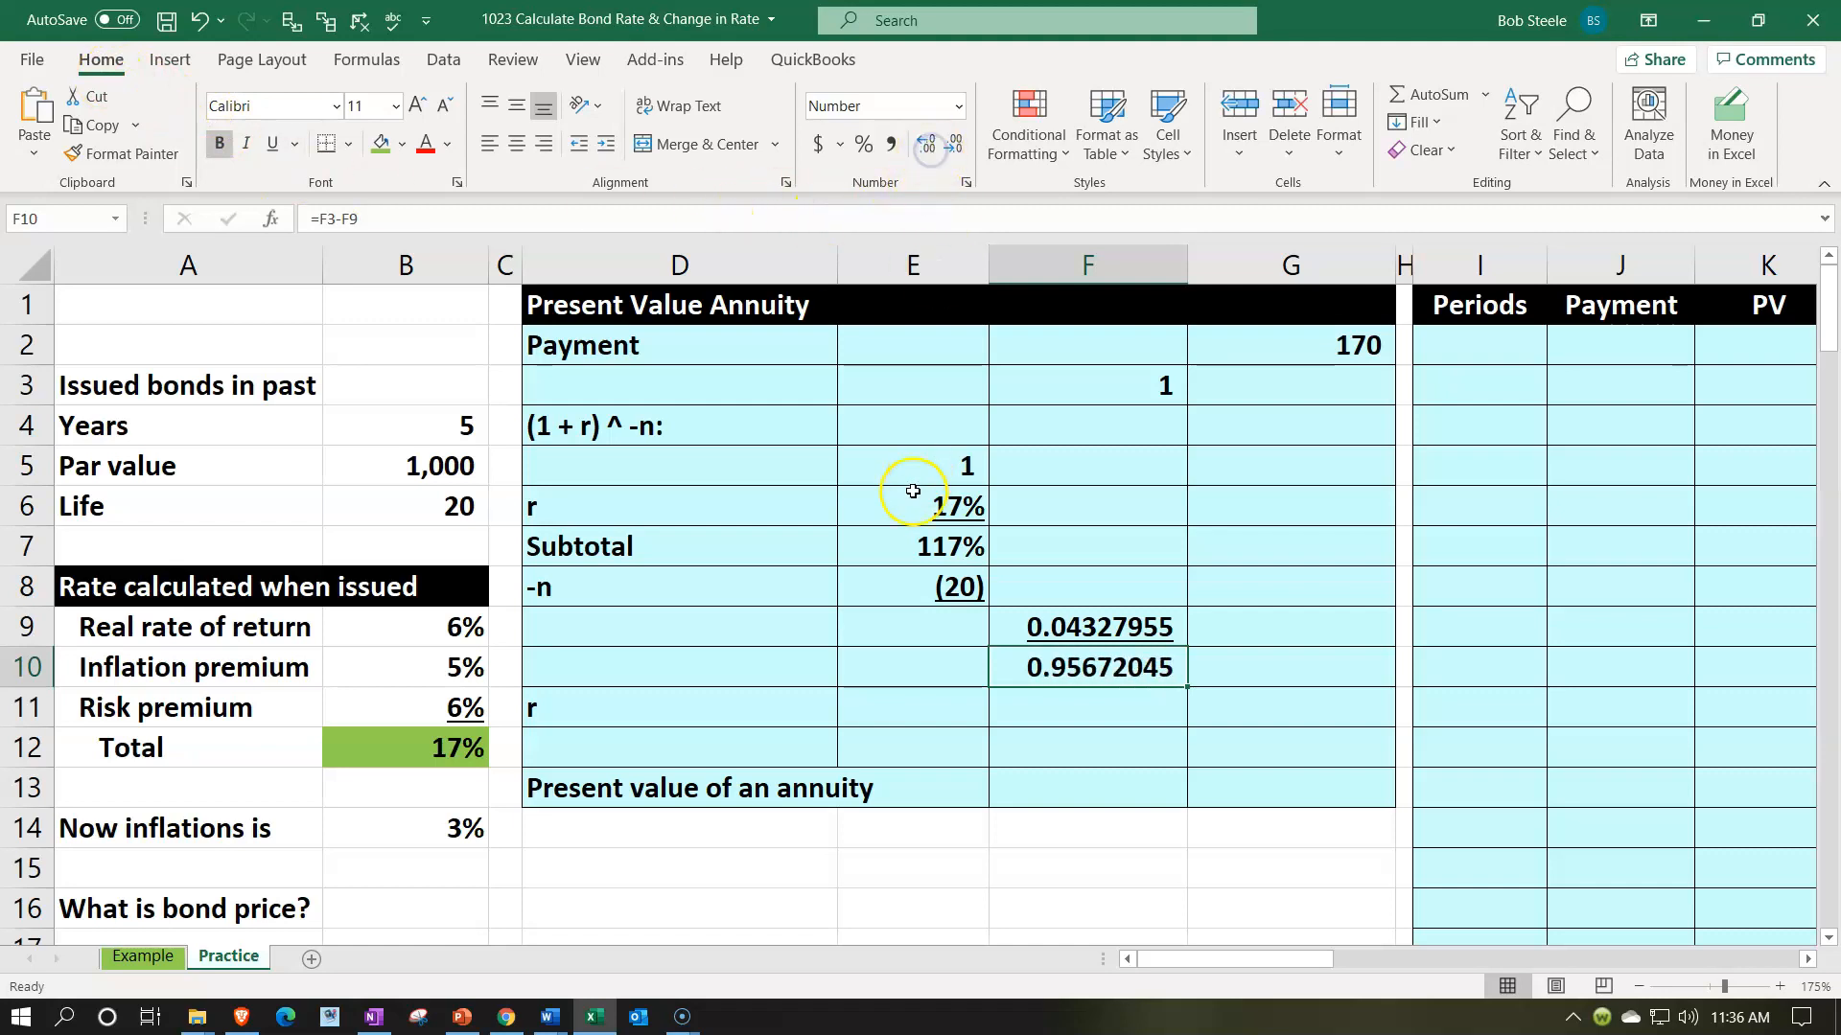
- Link the second r value in F11 to the total issue rate with =B12 and format it as an underlined percentage
{"action": "scroll", "coordinate": [765, 723], "scroll_direction": "down", "scroll_amount": 2}
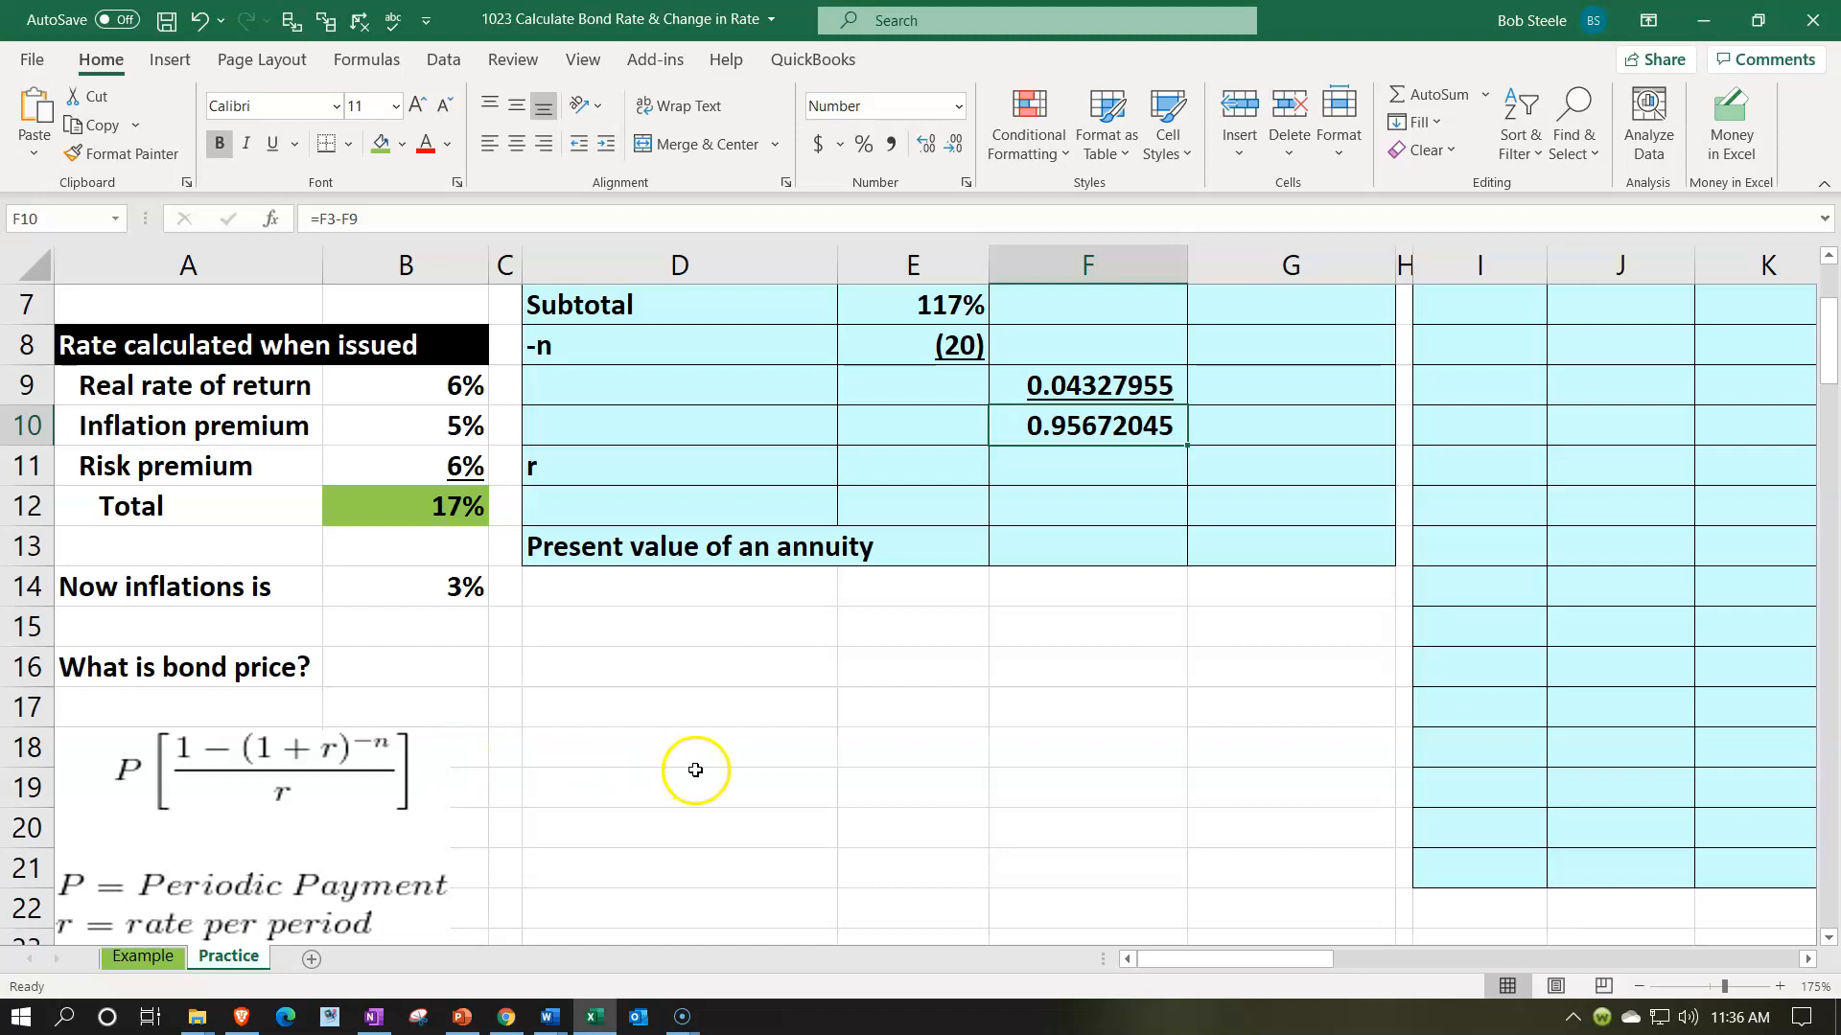
{"action": "scroll", "coordinate": [1022, 669], "scroll_direction": "up", "scroll_amount": 1}
{"action": "left_click", "coordinate": [1048, 587]}
{"action": "scroll", "coordinate": [1055, 752], "scroll_direction": "up", "scroll_amount": 1}
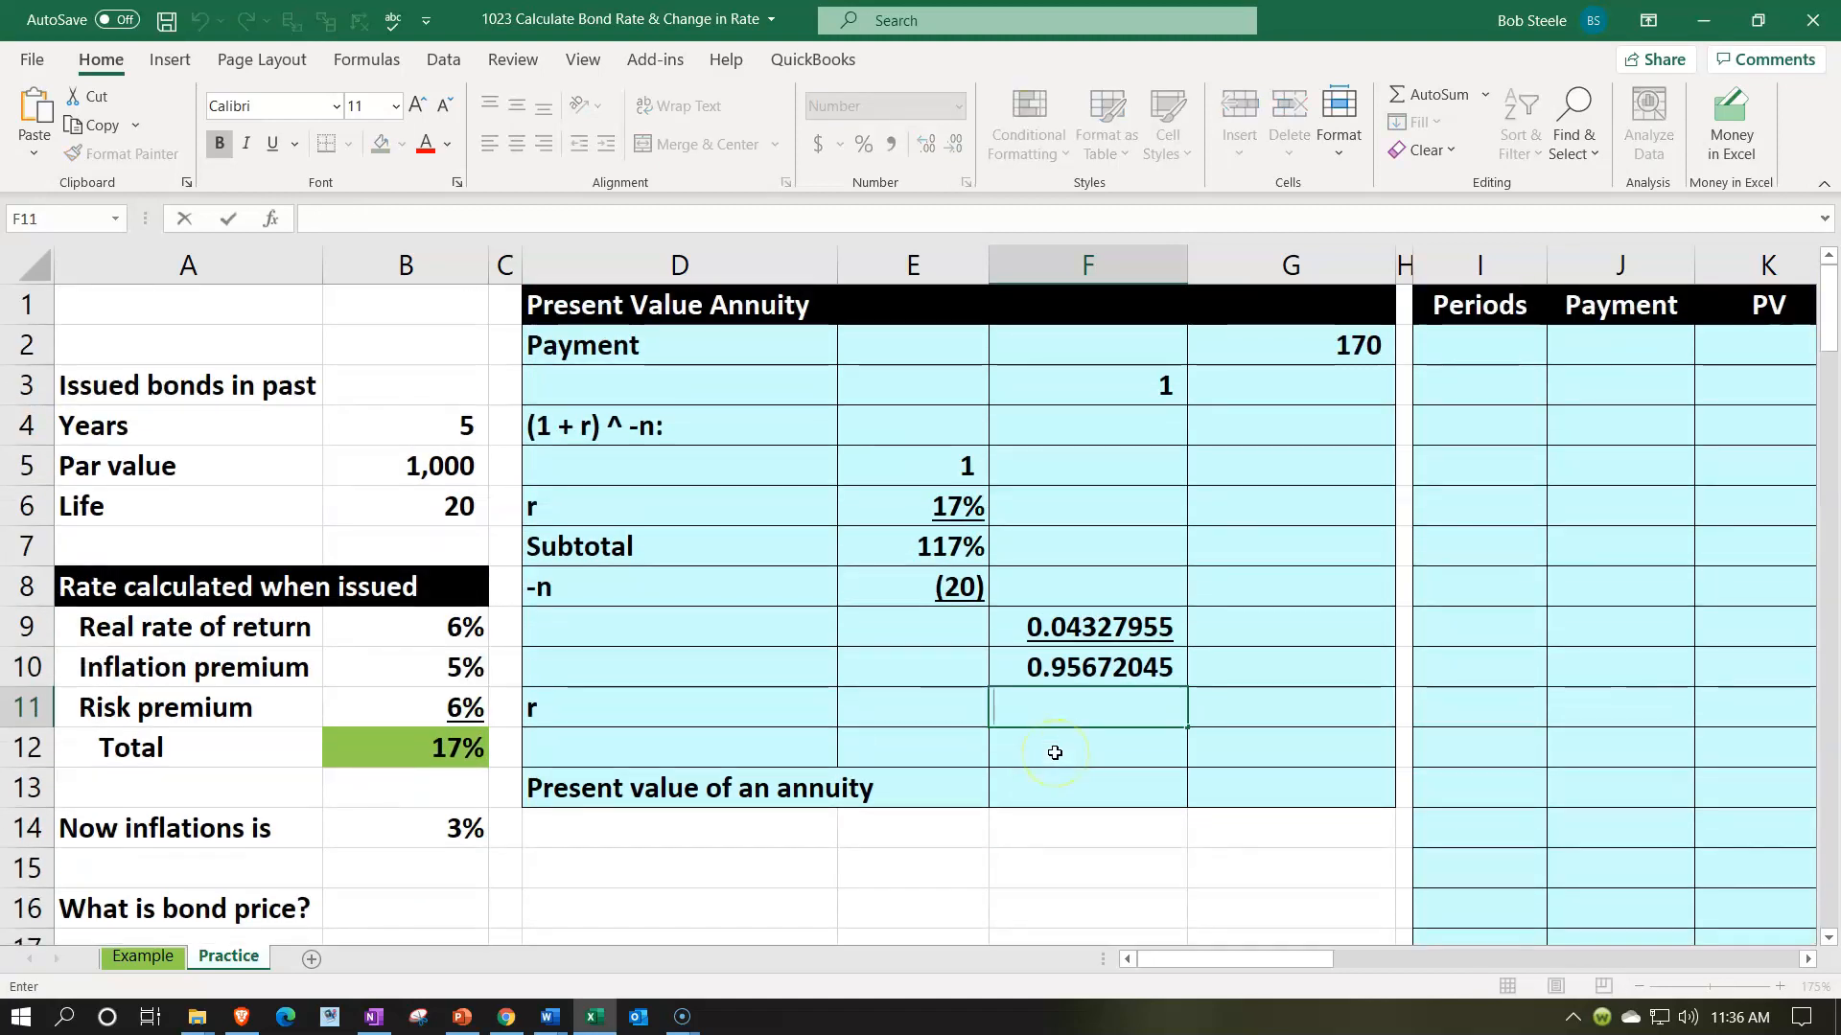
{"action": "type", "text": "="}
{"action": "key", "text": "Left"}
{"action": "key", "text": "Left"}
{"action": "key", "text": "Left"}
{"action": "key", "text": "Left"}
{"action": "key", "text": "Down"}
{"action": "key", "text": "ctrl+Return"}
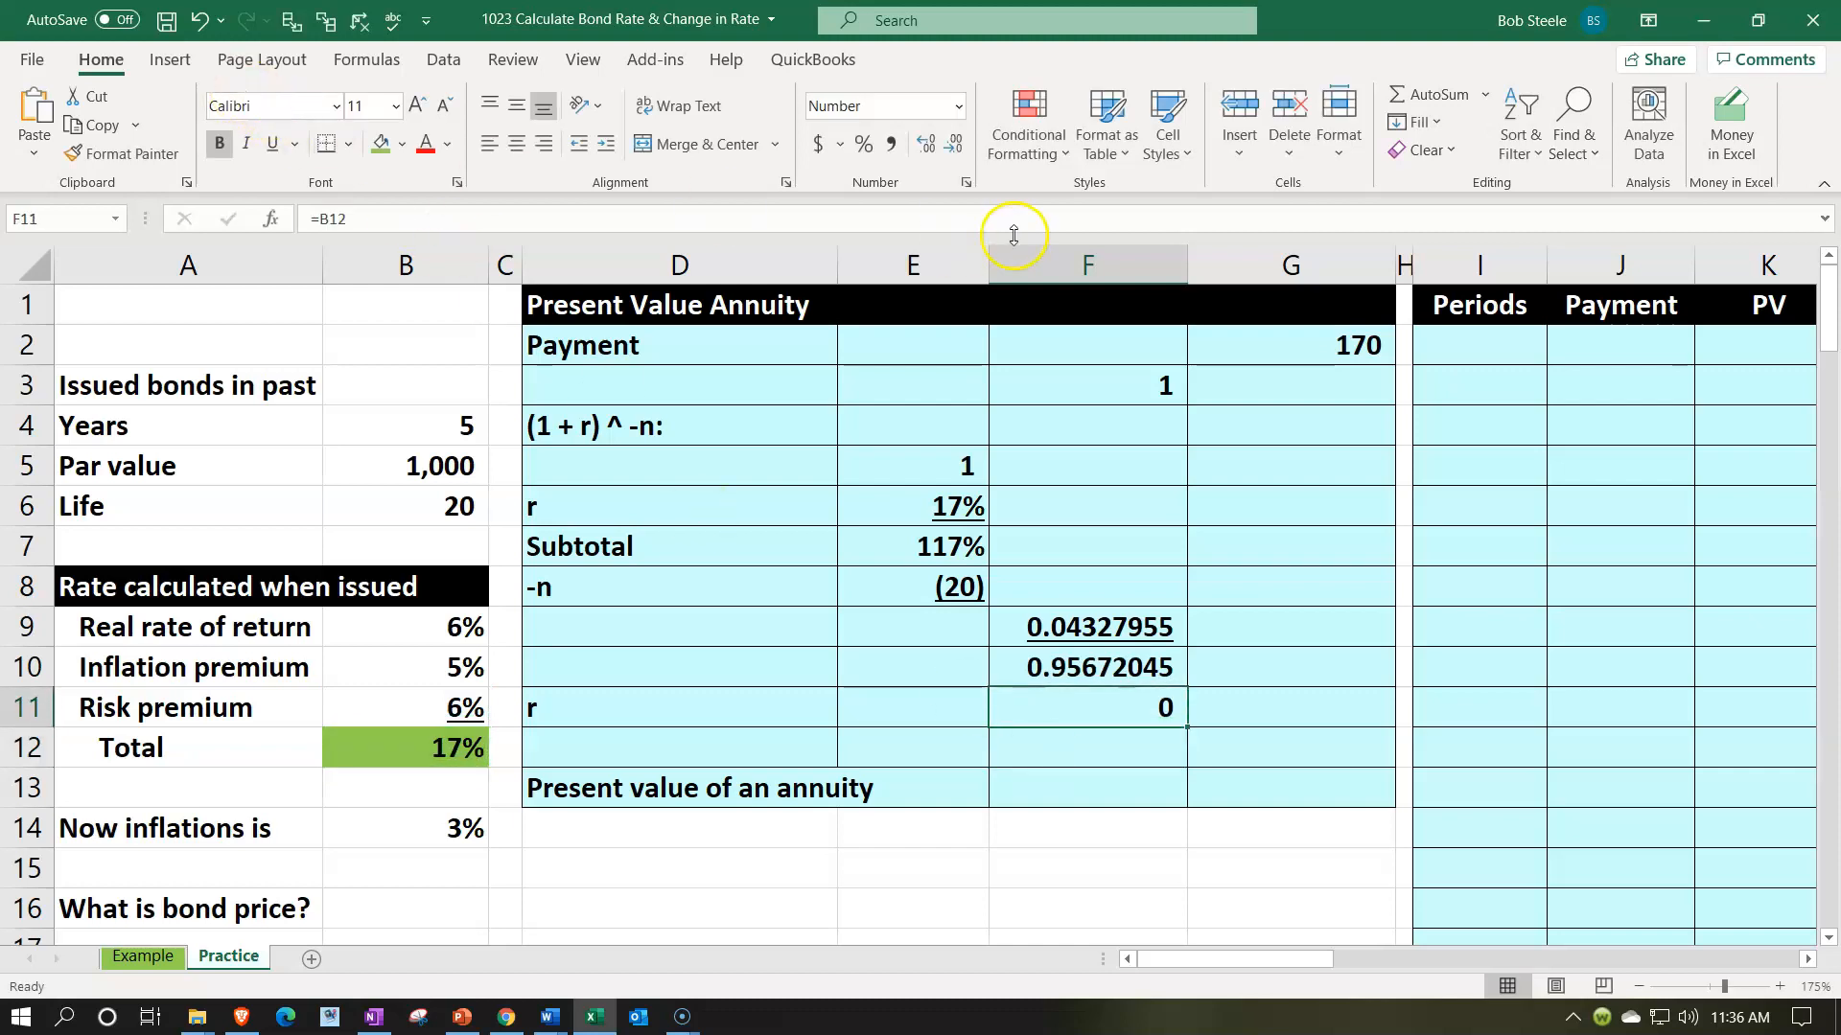
{"action": "left_click", "coordinate": [865, 146]}
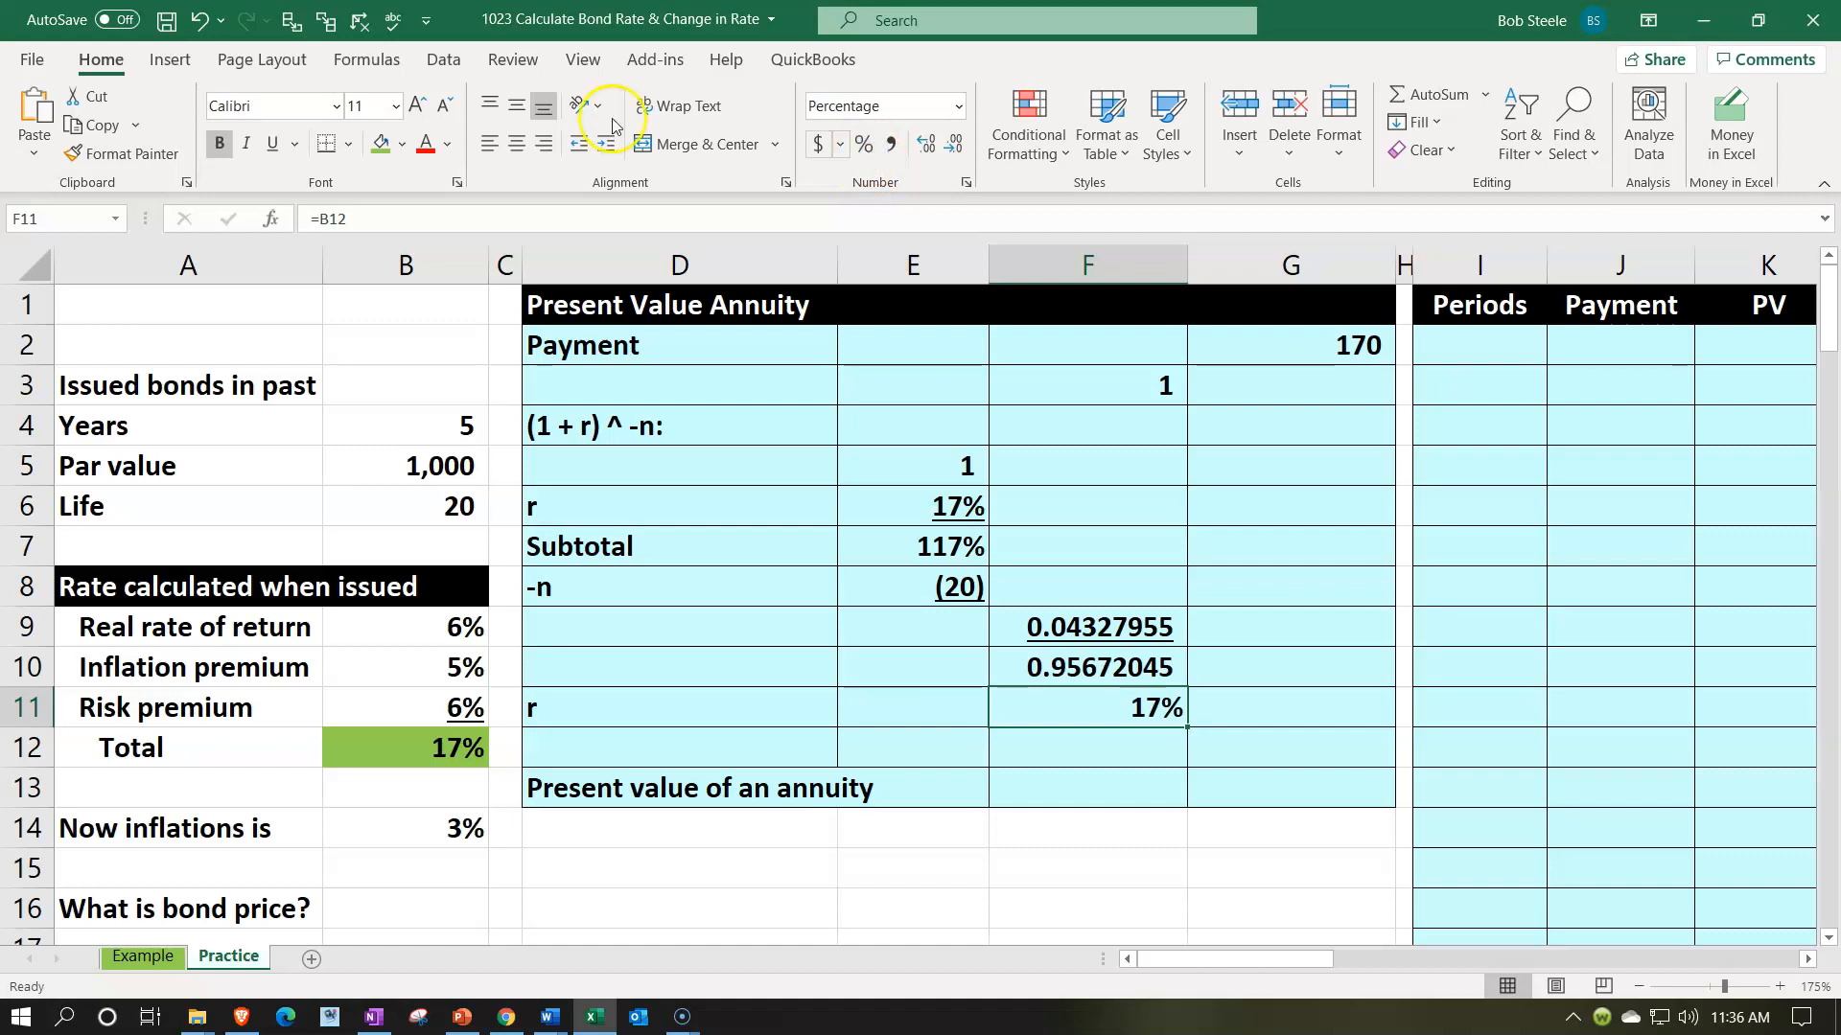
{"action": "left_click", "coordinate": [272, 144]}
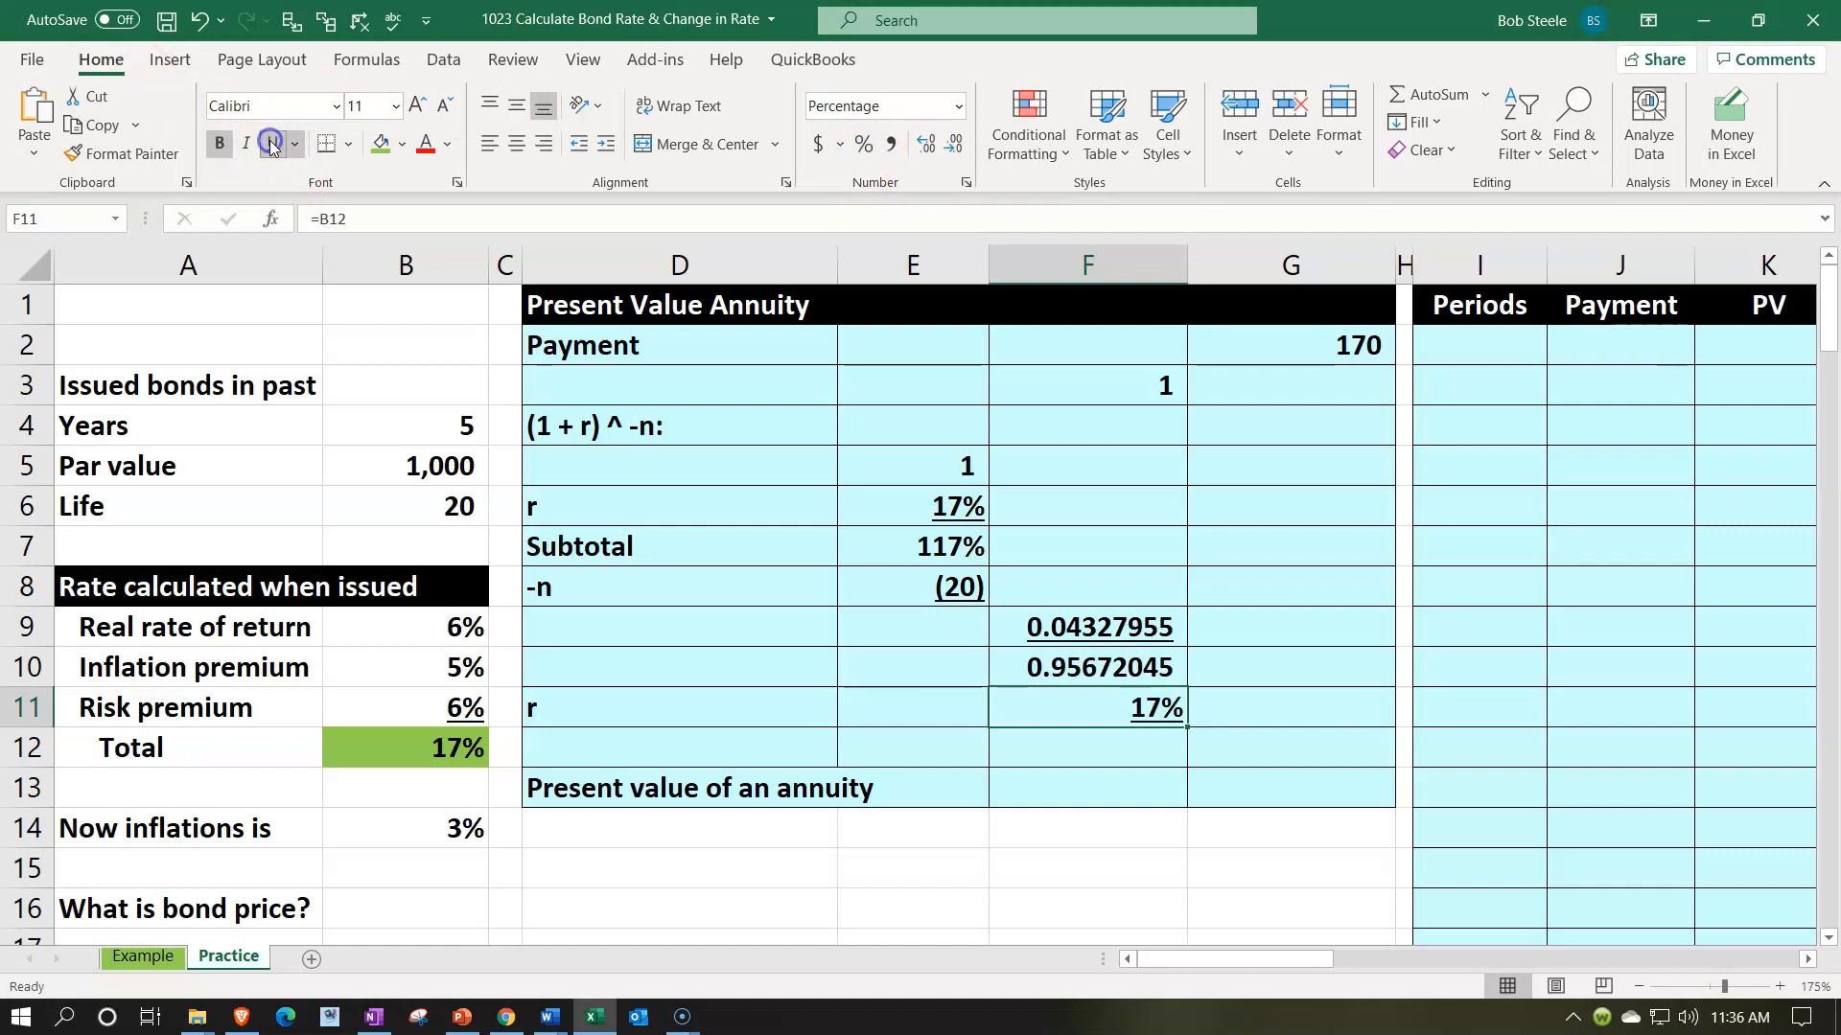
- Divide the difference by r in G12 with the formula =F10/F11
{"action": "key", "text": "Down"}
{"action": "key", "text": "Right"}
{"action": "type", "text": "="}
{"action": "key", "text": "Left"}
{"action": "key", "text": "Up"}
{"action": "key", "text": "Up"}
{"action": "type", "text": "/"}
{"action": "key", "text": "Left"}
{"action": "key", "text": "Up"}
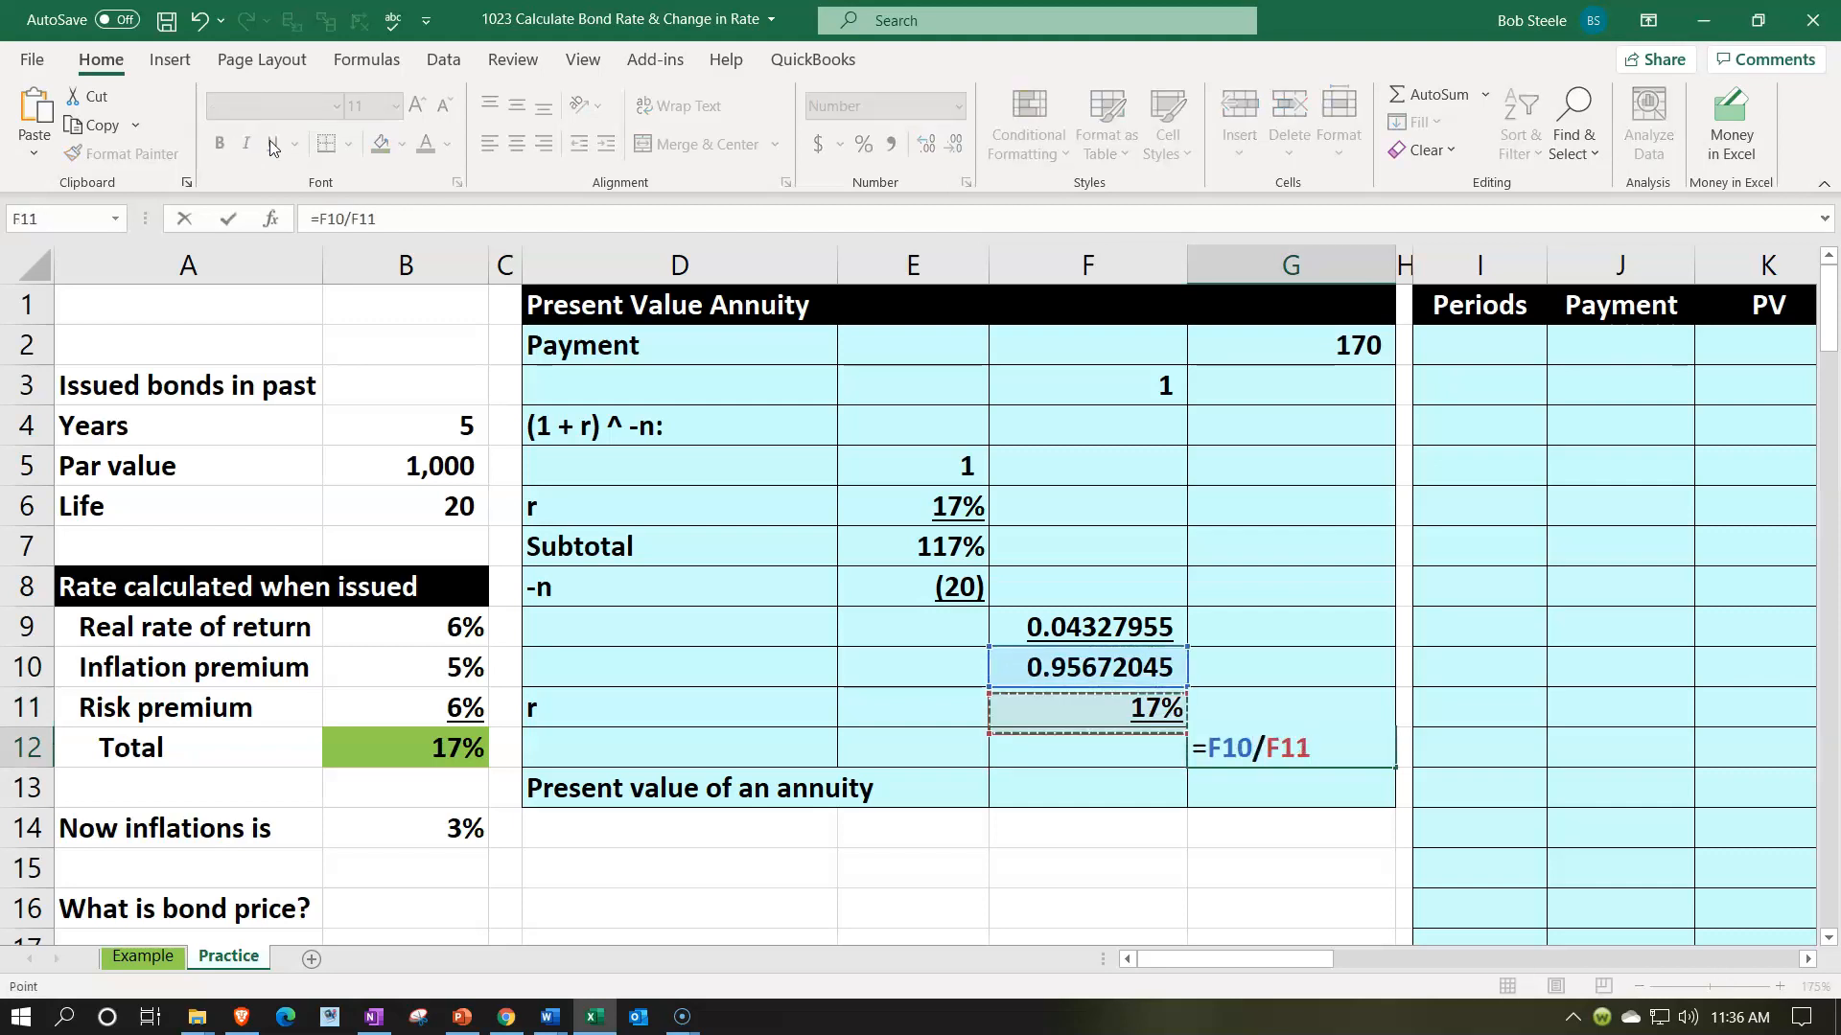
{"action": "key", "text": "Return"}
{"action": "key", "text": "Up"}
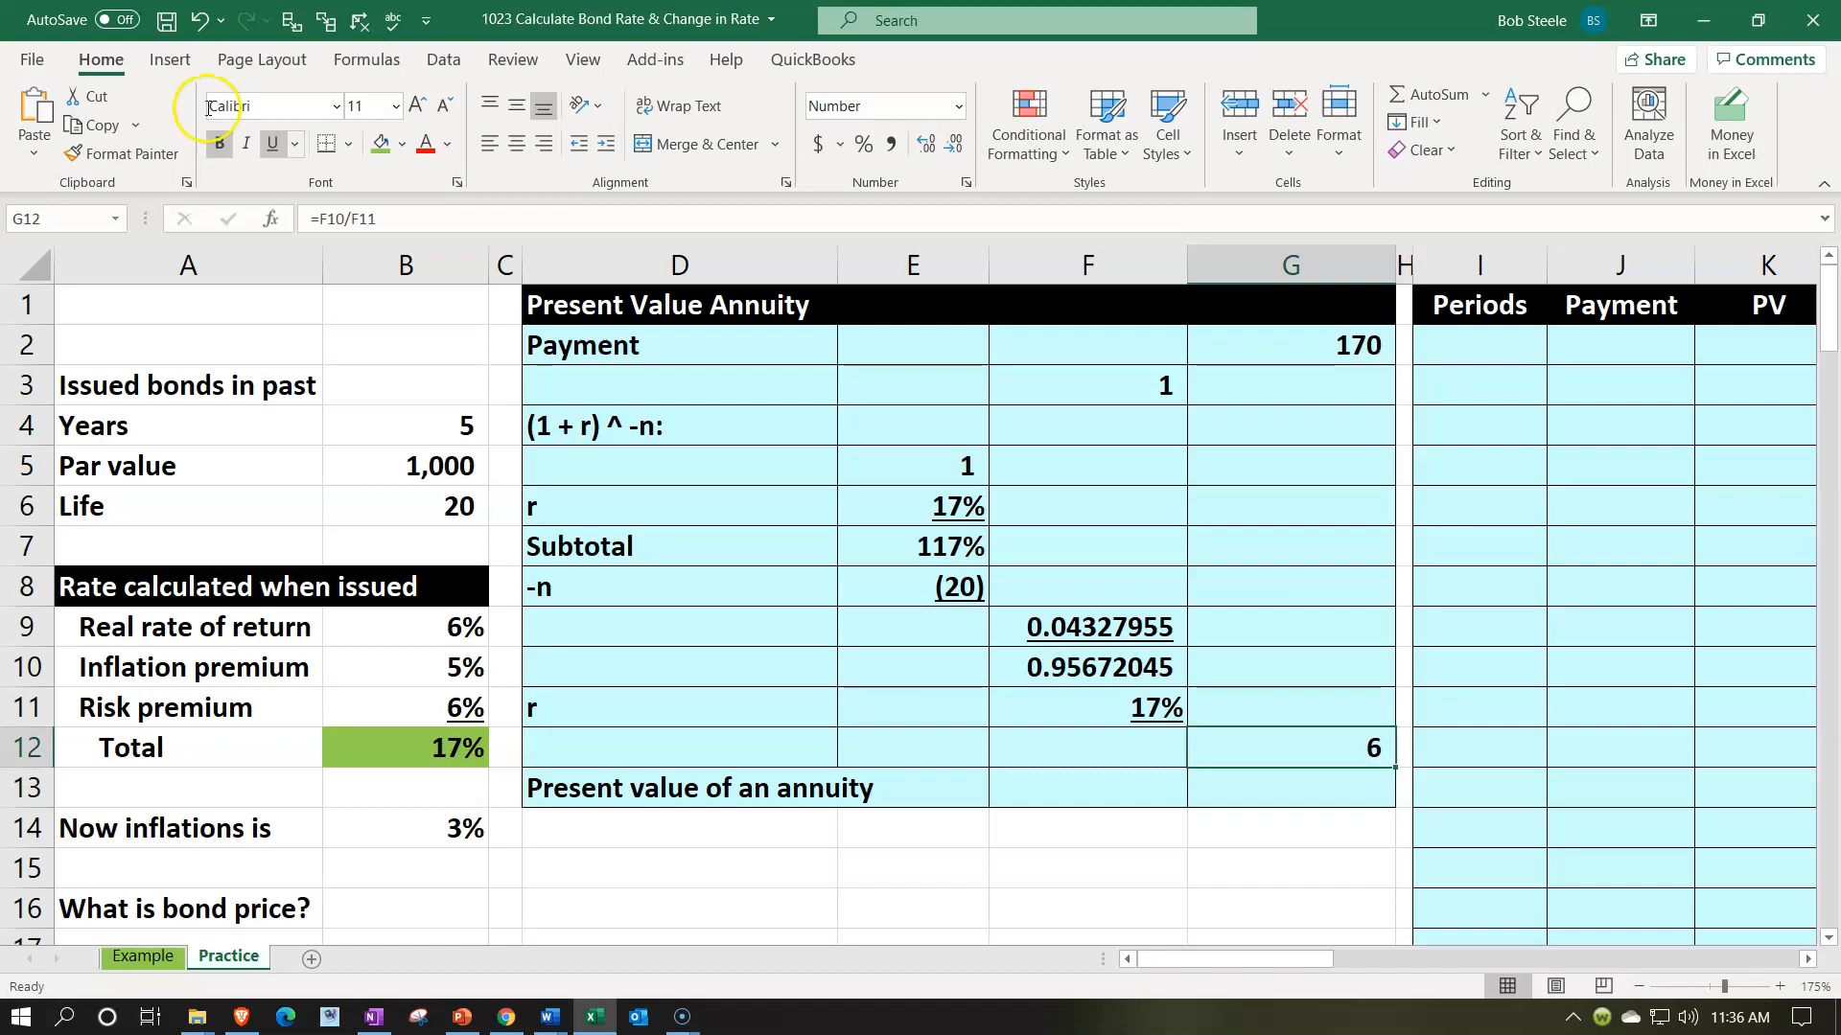
- Show the quotient in G12 with nine decimal places
{"action": "left_click", "coordinate": [925, 144]}
{"action": "left_click", "coordinate": [926, 144]}
{"action": "left_click", "coordinate": [923, 146]}
{"action": "left_click", "coordinate": [923, 146]}
{"action": "left_click", "coordinate": [924, 145]}
{"action": "left_click", "coordinate": [923, 146]}
{"action": "left_click", "coordinate": [923, 146]}
{"action": "left_click", "coordinate": [924, 146]}
{"action": "left_click", "coordinate": [923, 146]}
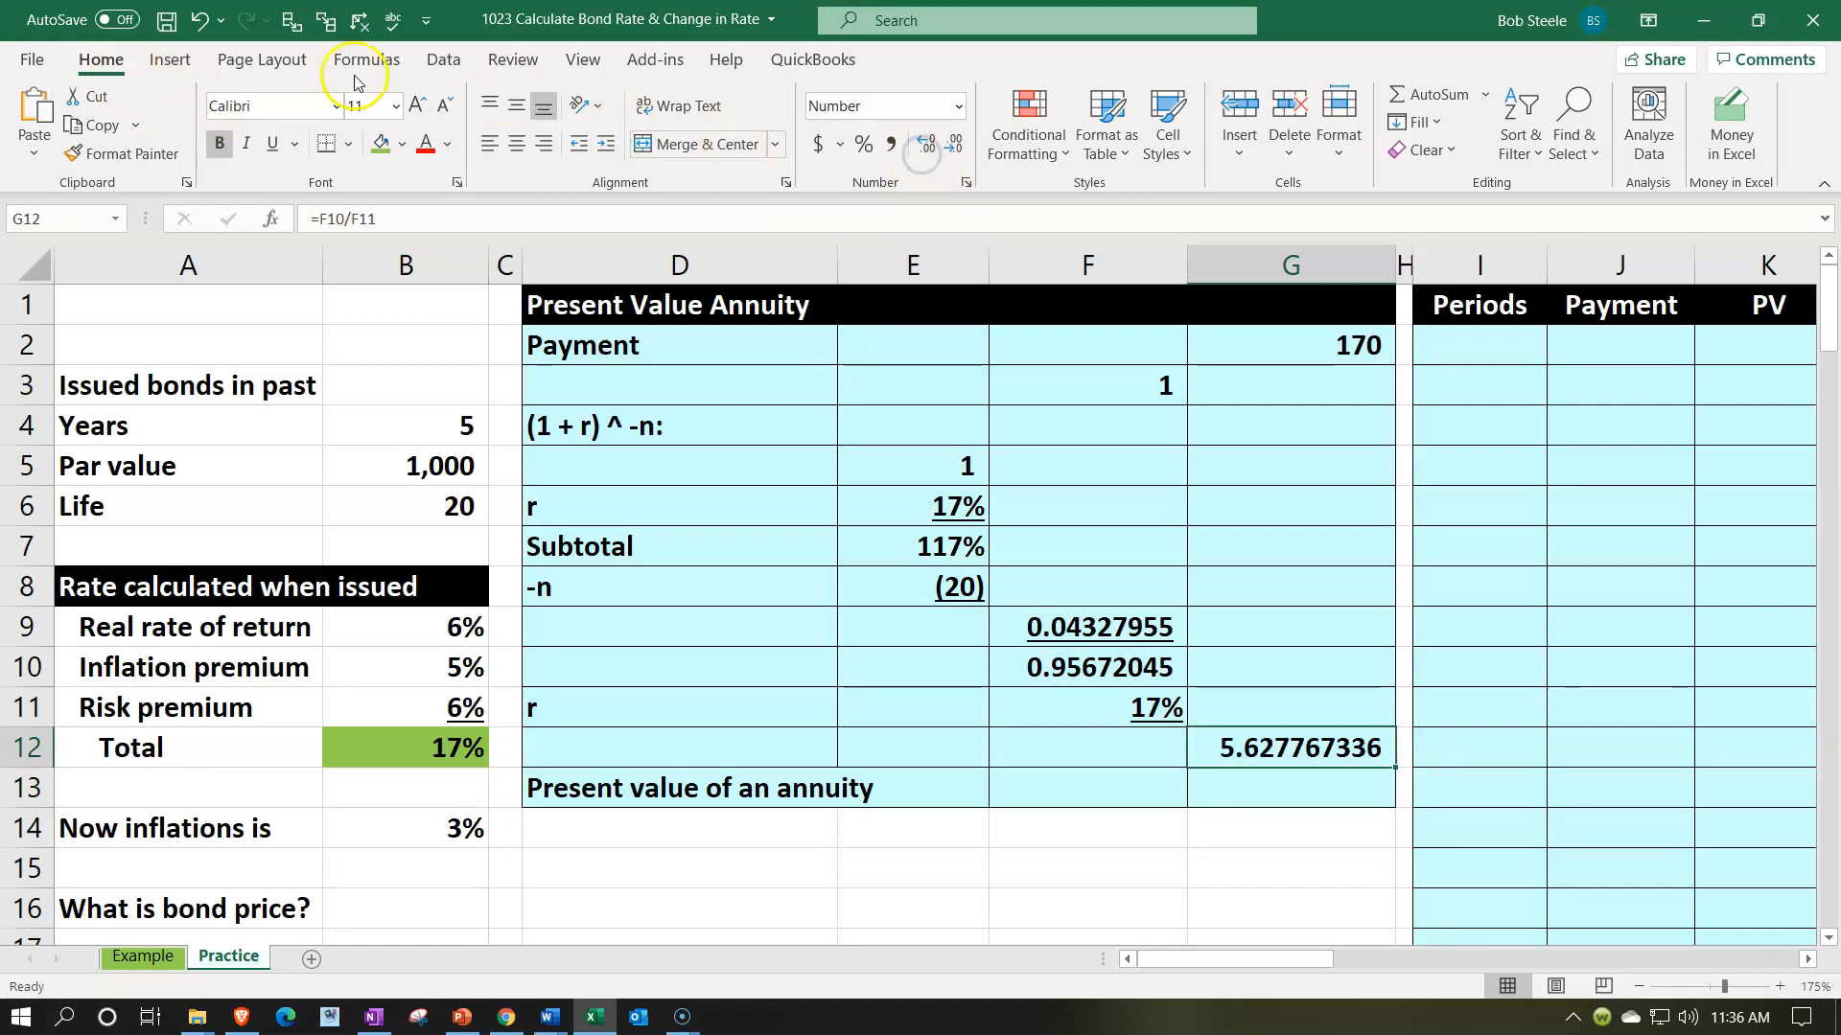
{"action": "left_click", "coordinate": [275, 148]}
{"action": "left_click", "coordinate": [276, 150]}
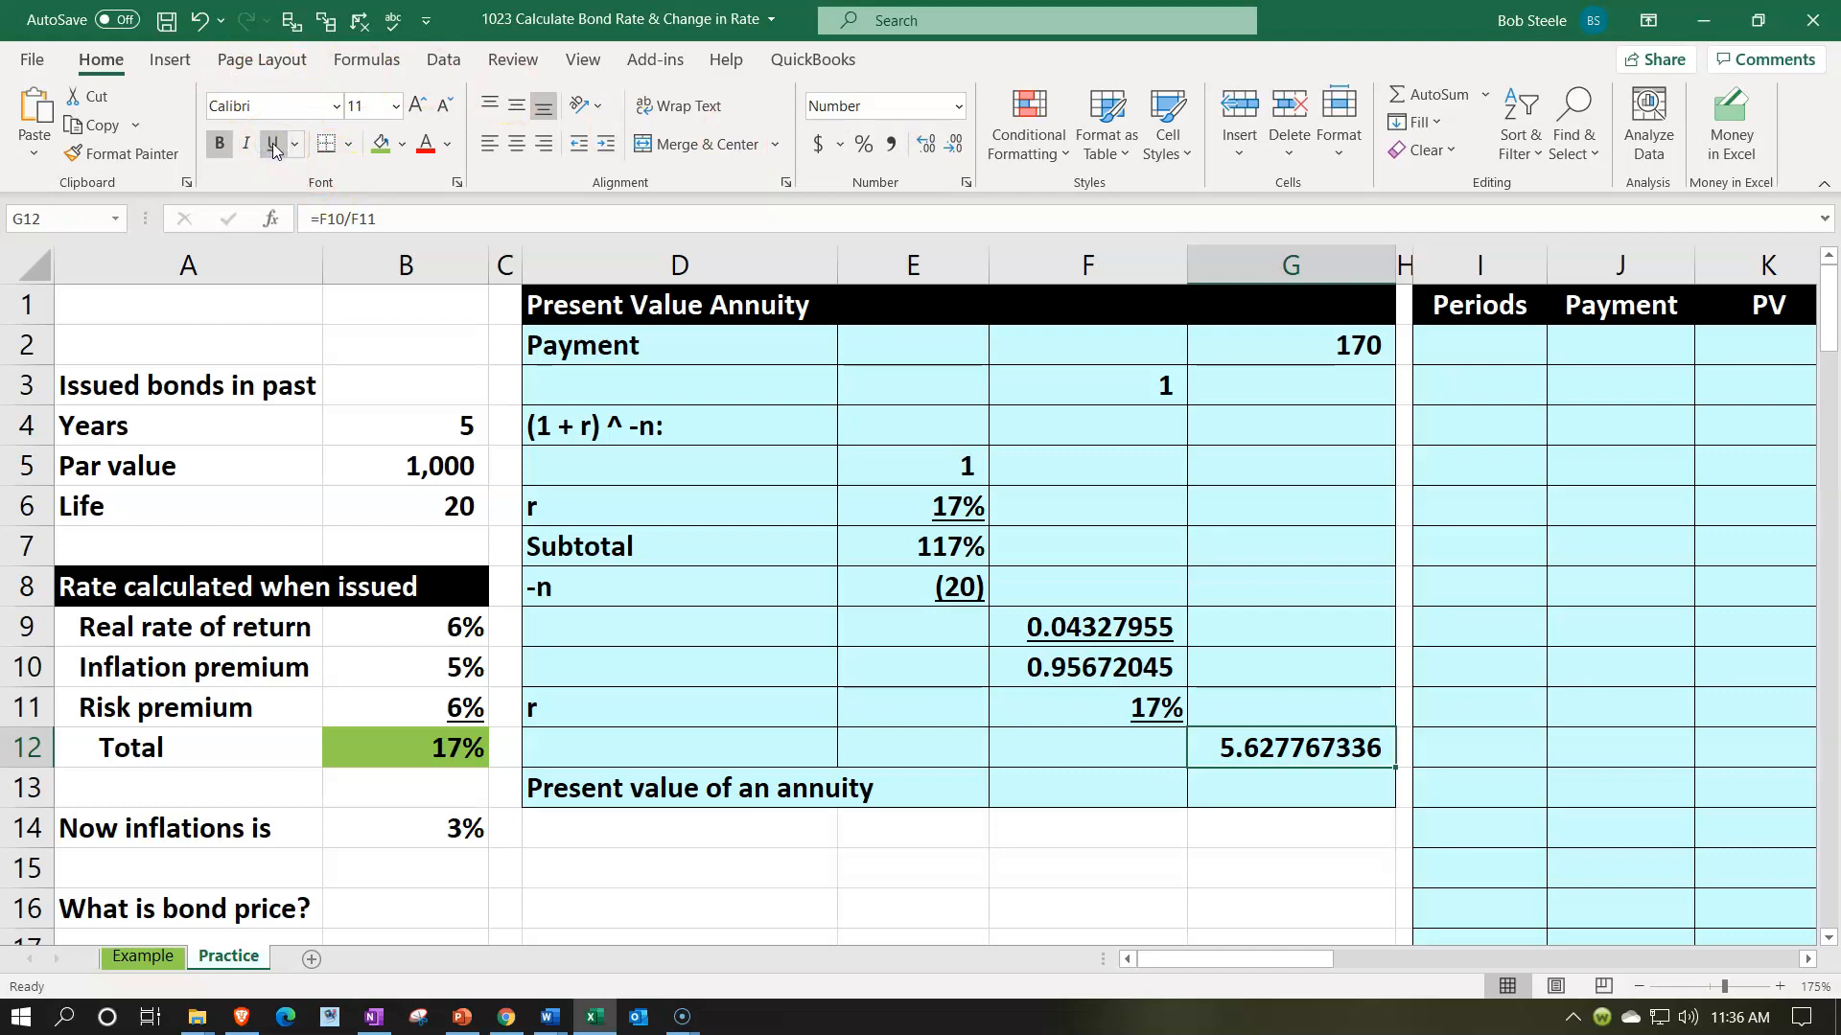
- Calculate the present value of the annuity in G13 with =G2*G12 and show it with two decimal places
{"action": "key", "text": "Return"}
{"action": "type", "text": "="}
{"action": "key", "text": "Up"}
{"action": "key", "text": "Up"}
{"action": "key", "text": "Up"}
{"action": "key", "text": "Up"}
{"action": "key", "text": "Up"}
{"action": "key", "text": "Up"}
{"action": "key", "text": "Up"}
{"action": "key", "text": "Up"}
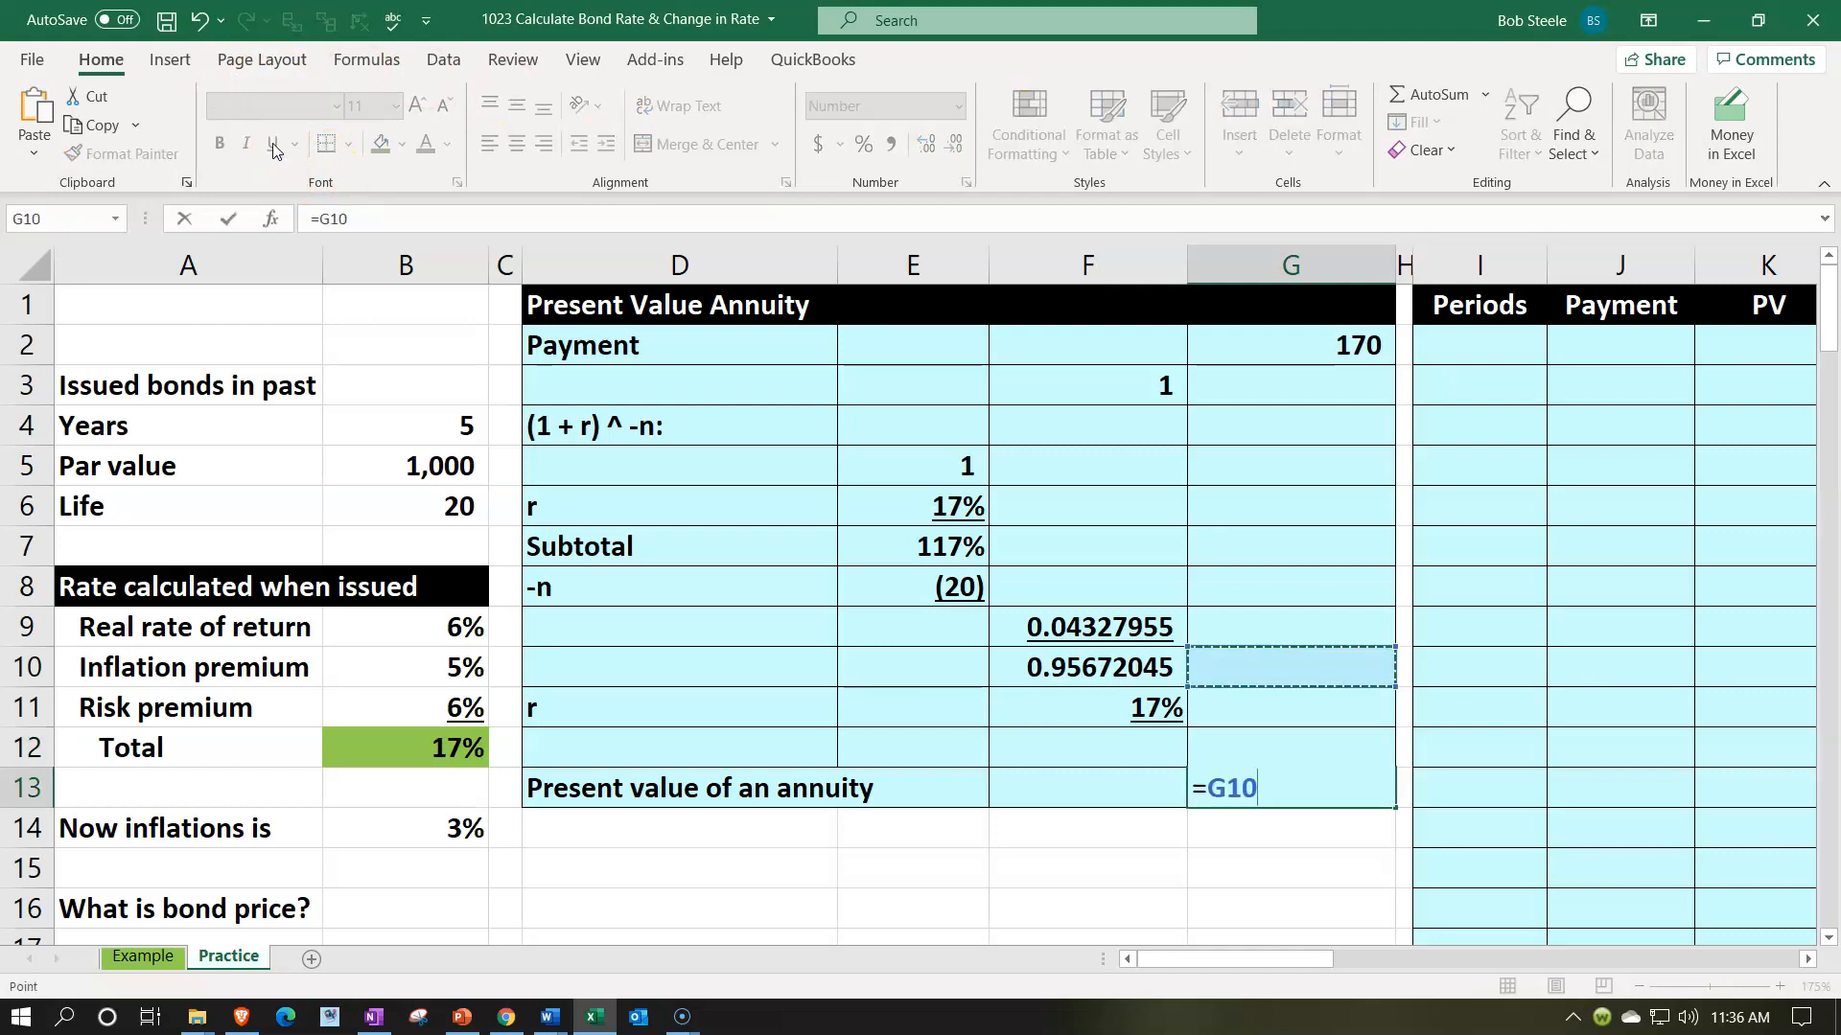
{"action": "key", "text": "Up"}
{"action": "key", "text": "Up"}
{"action": "key", "text": "Up"}
{"action": "type", "text": "*"}
{"action": "key", "text": "Up"}
{"action": "key", "text": "ctrl+Return"}
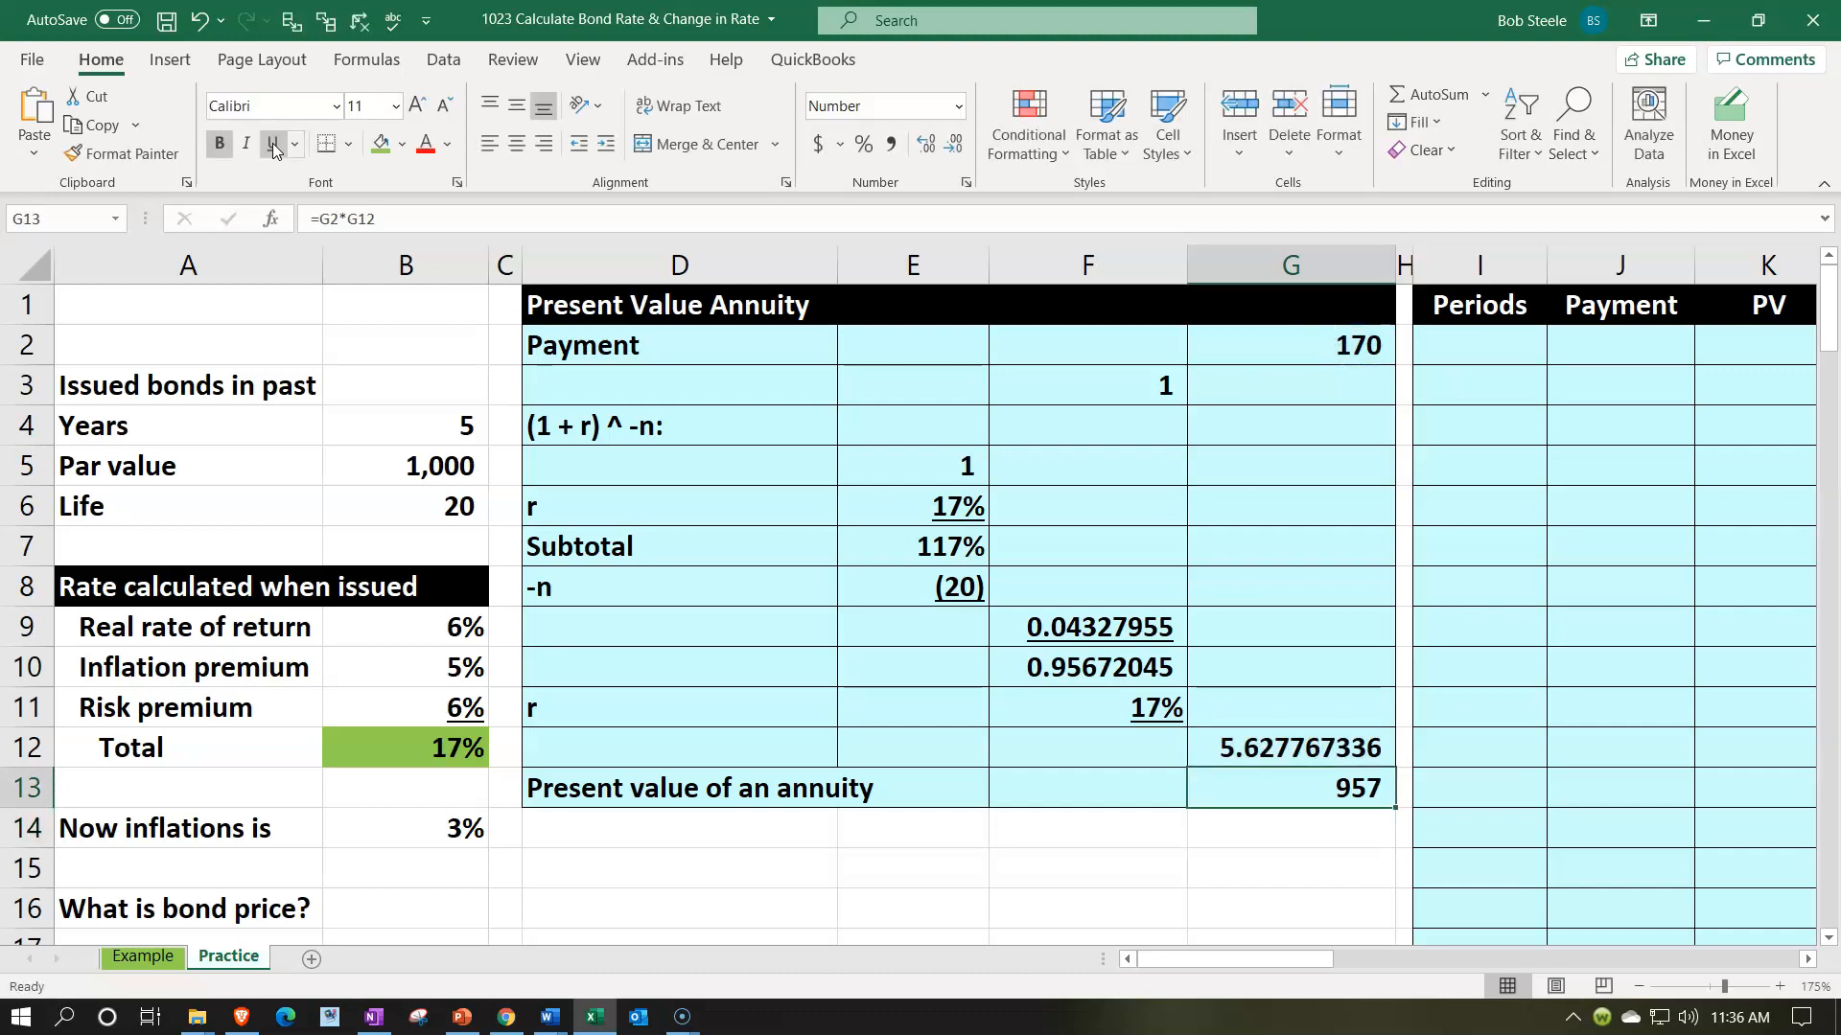
{"action": "left_click", "coordinate": [117, 69]}
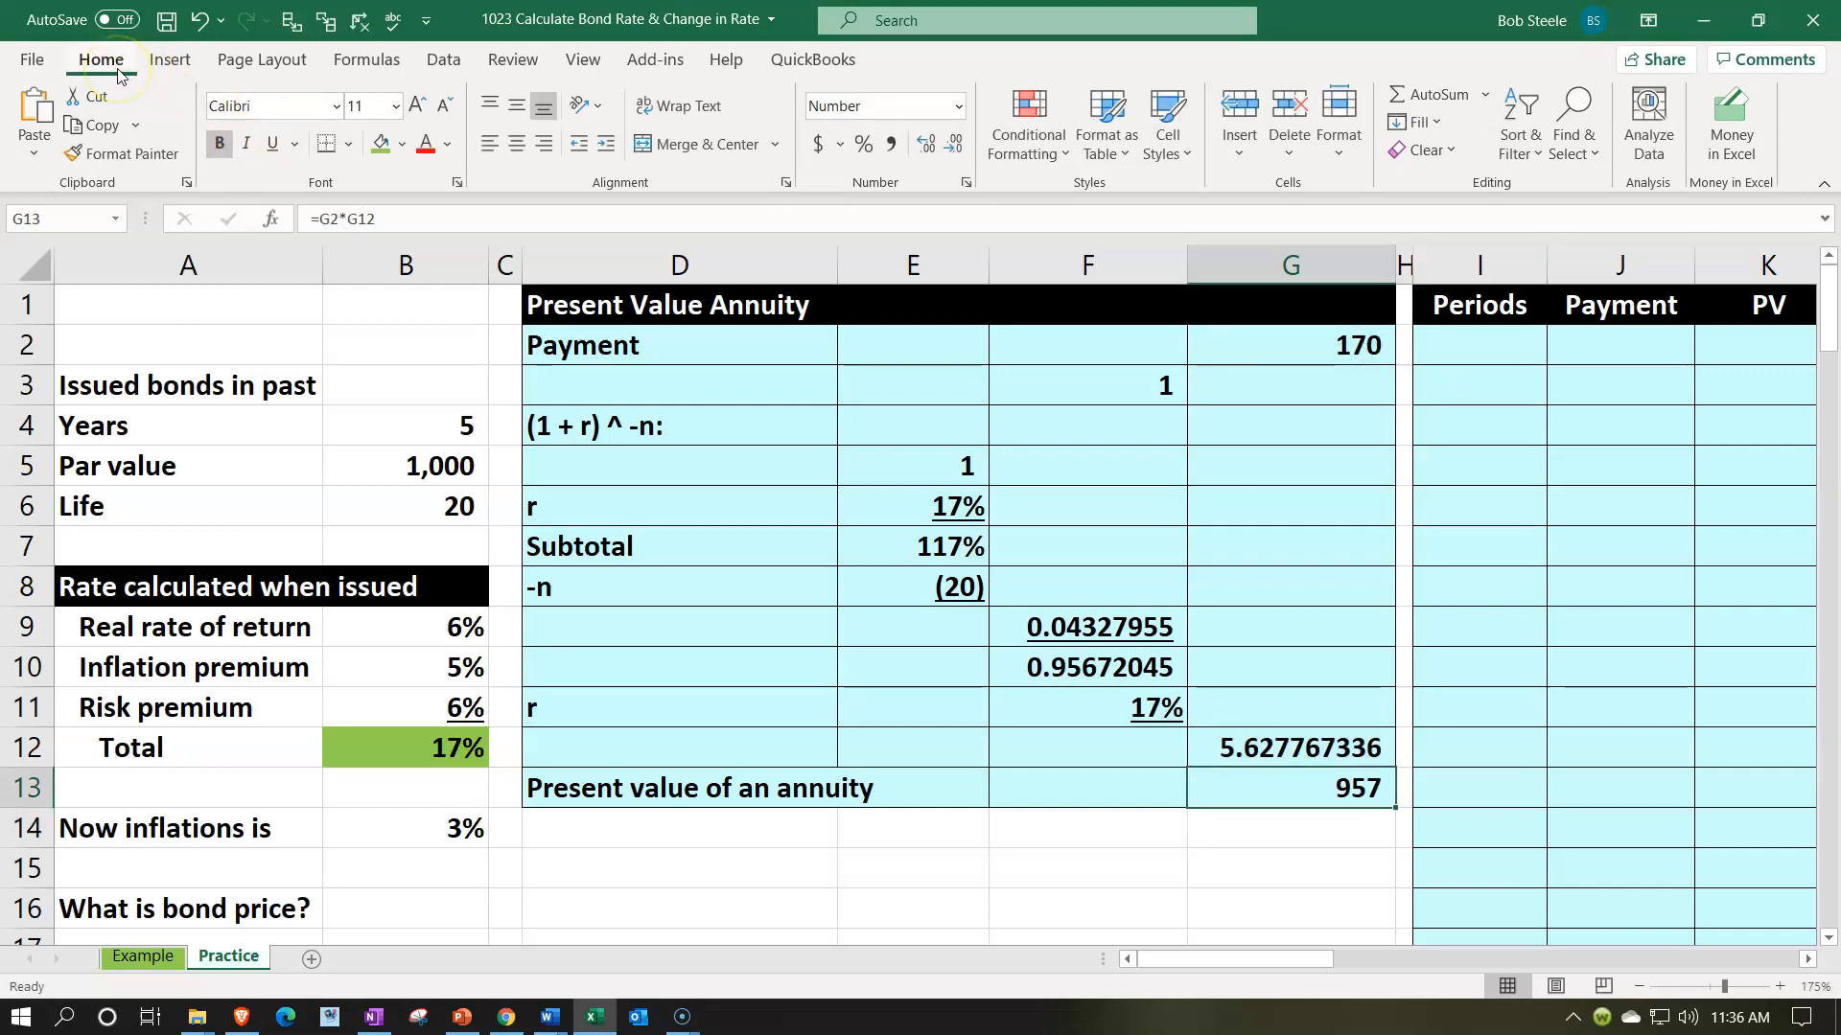
{"action": "left_click", "coordinate": [922, 146]}
{"action": "left_click", "coordinate": [922, 146]}
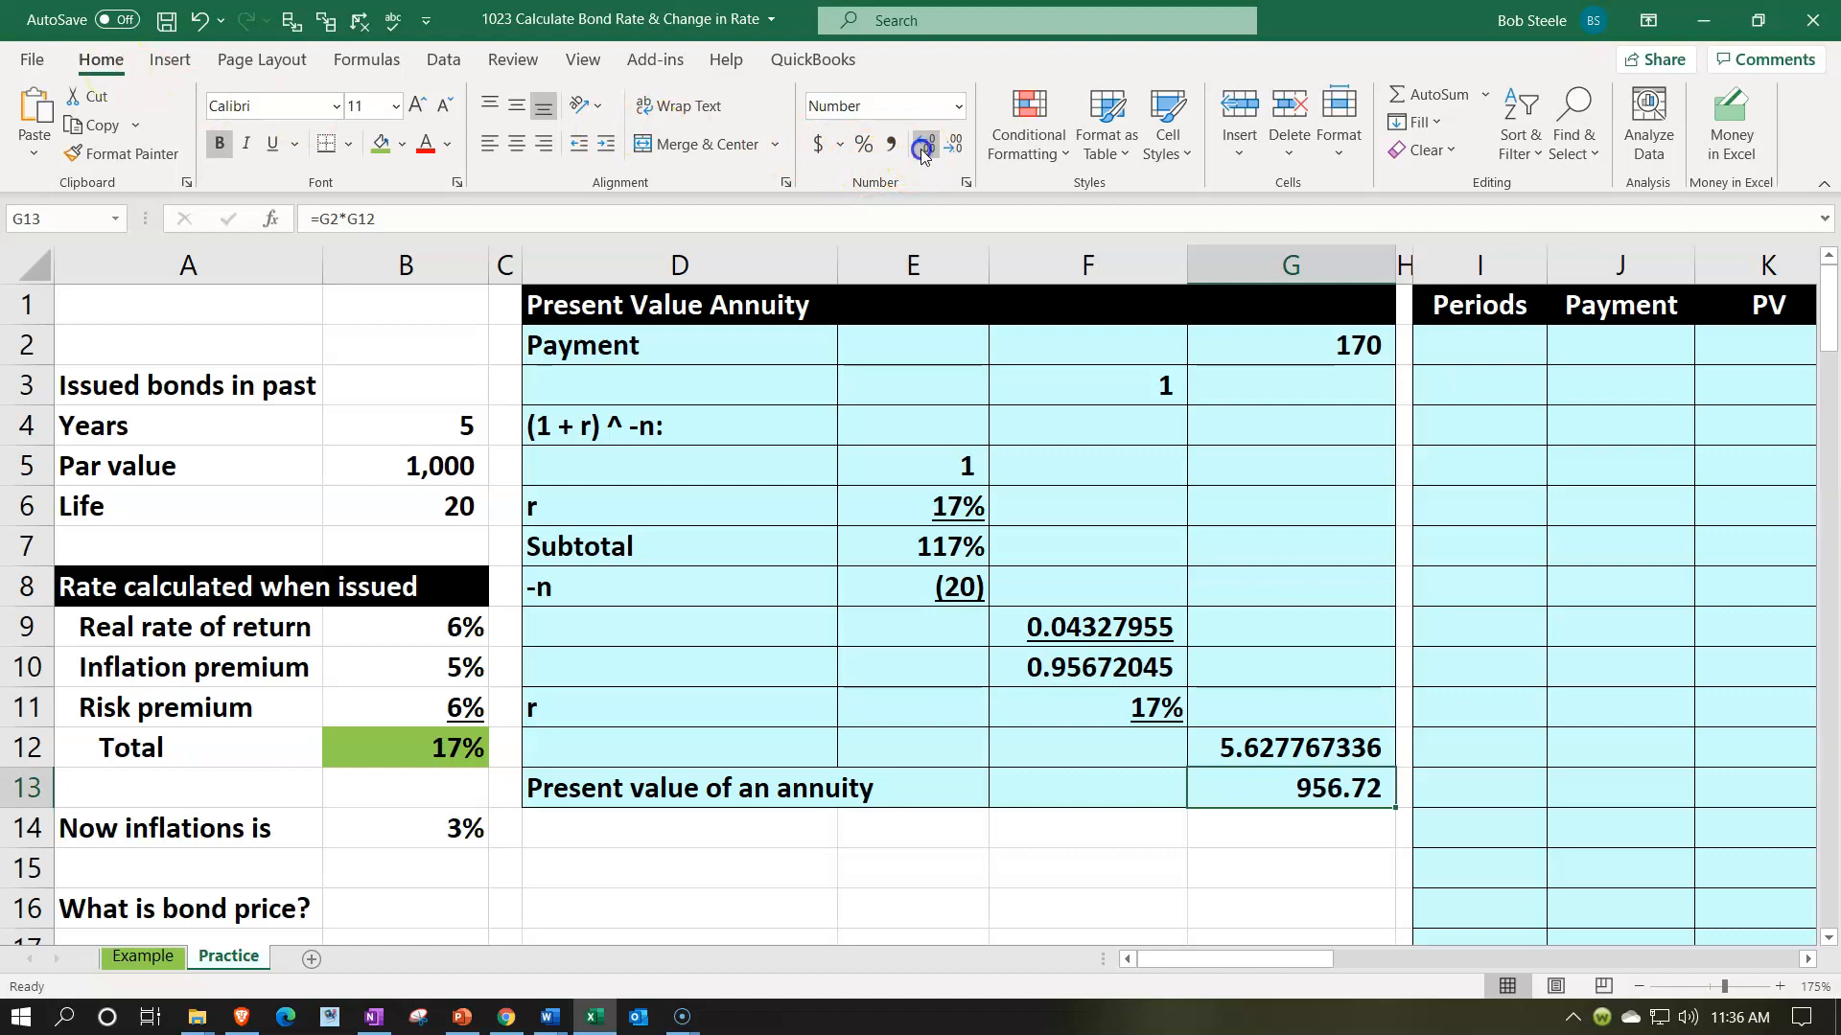
- Start a negated PV function in N2, under the Present Value Annuity header, with r in E6 as the rate
{"action": "left_click", "coordinate": [1011, 484]}
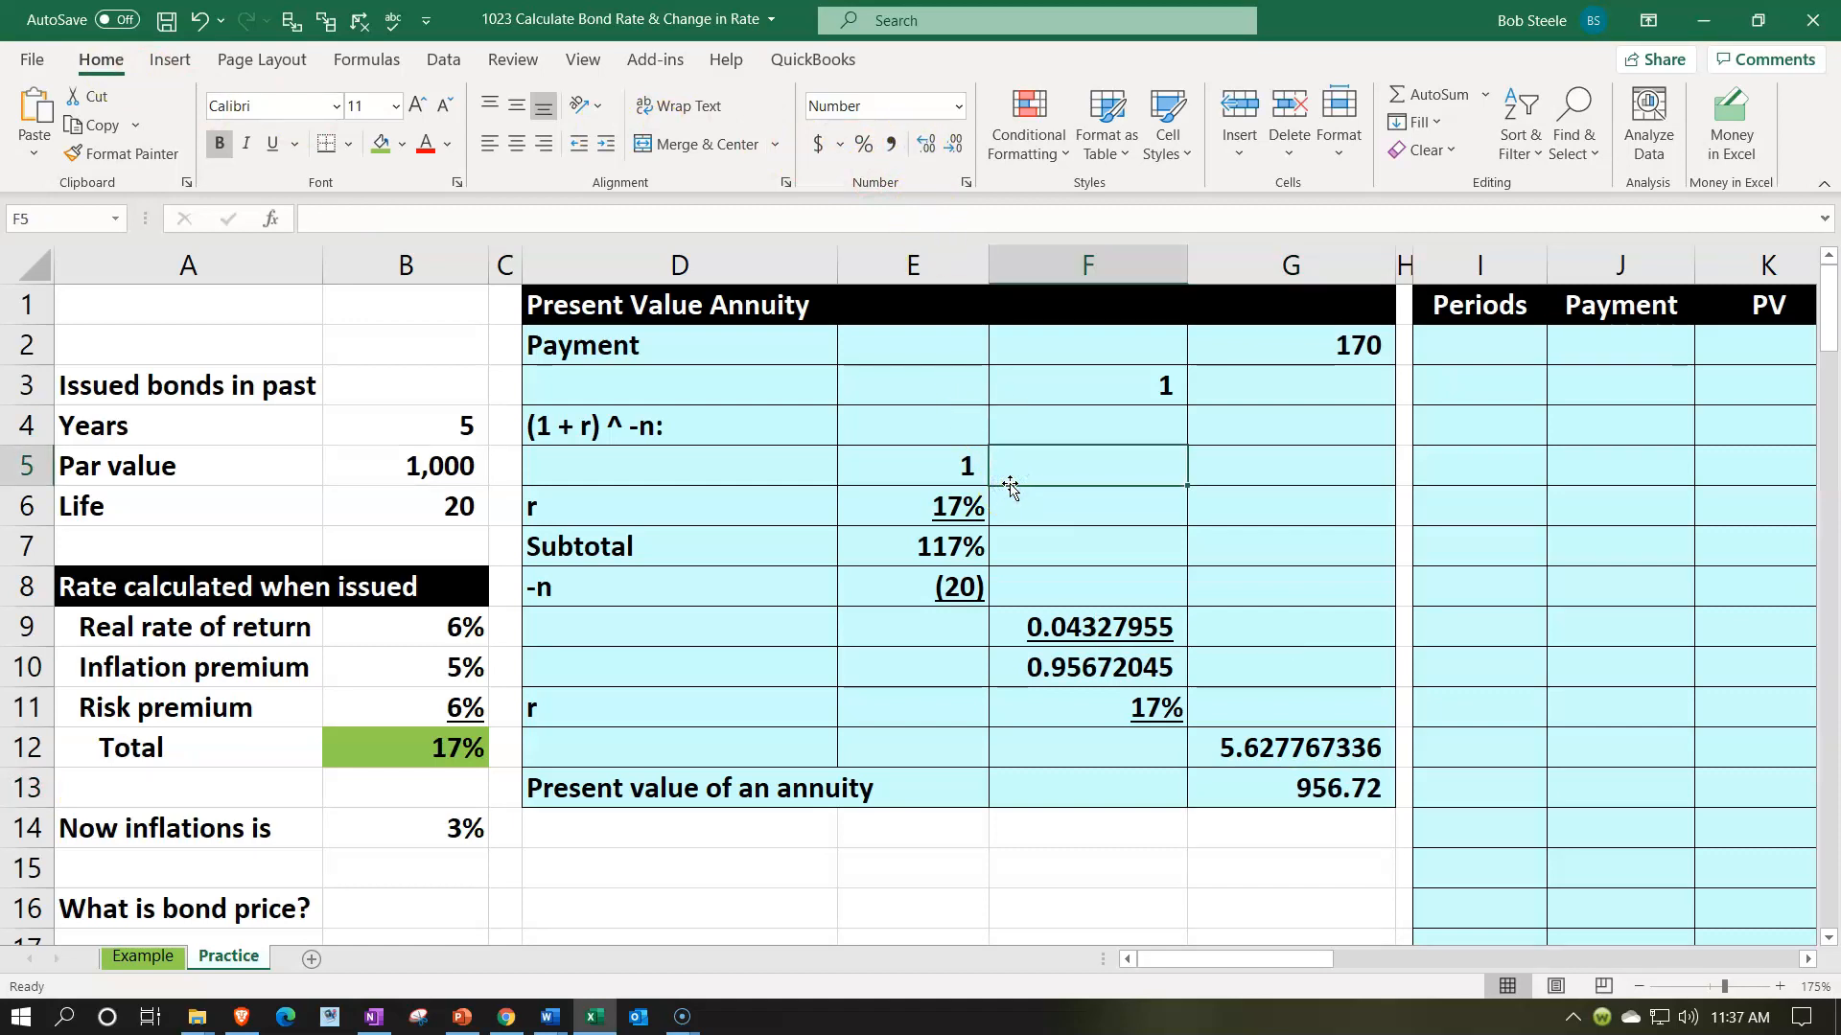
{"action": "key", "text": "Right"}
{"action": "key", "text": "Right"}
{"action": "key", "text": "Right"}
{"action": "key", "text": "Right"}
{"action": "key", "text": "Right"}
{"action": "key", "text": "Right"}
{"action": "key", "text": "Right"}
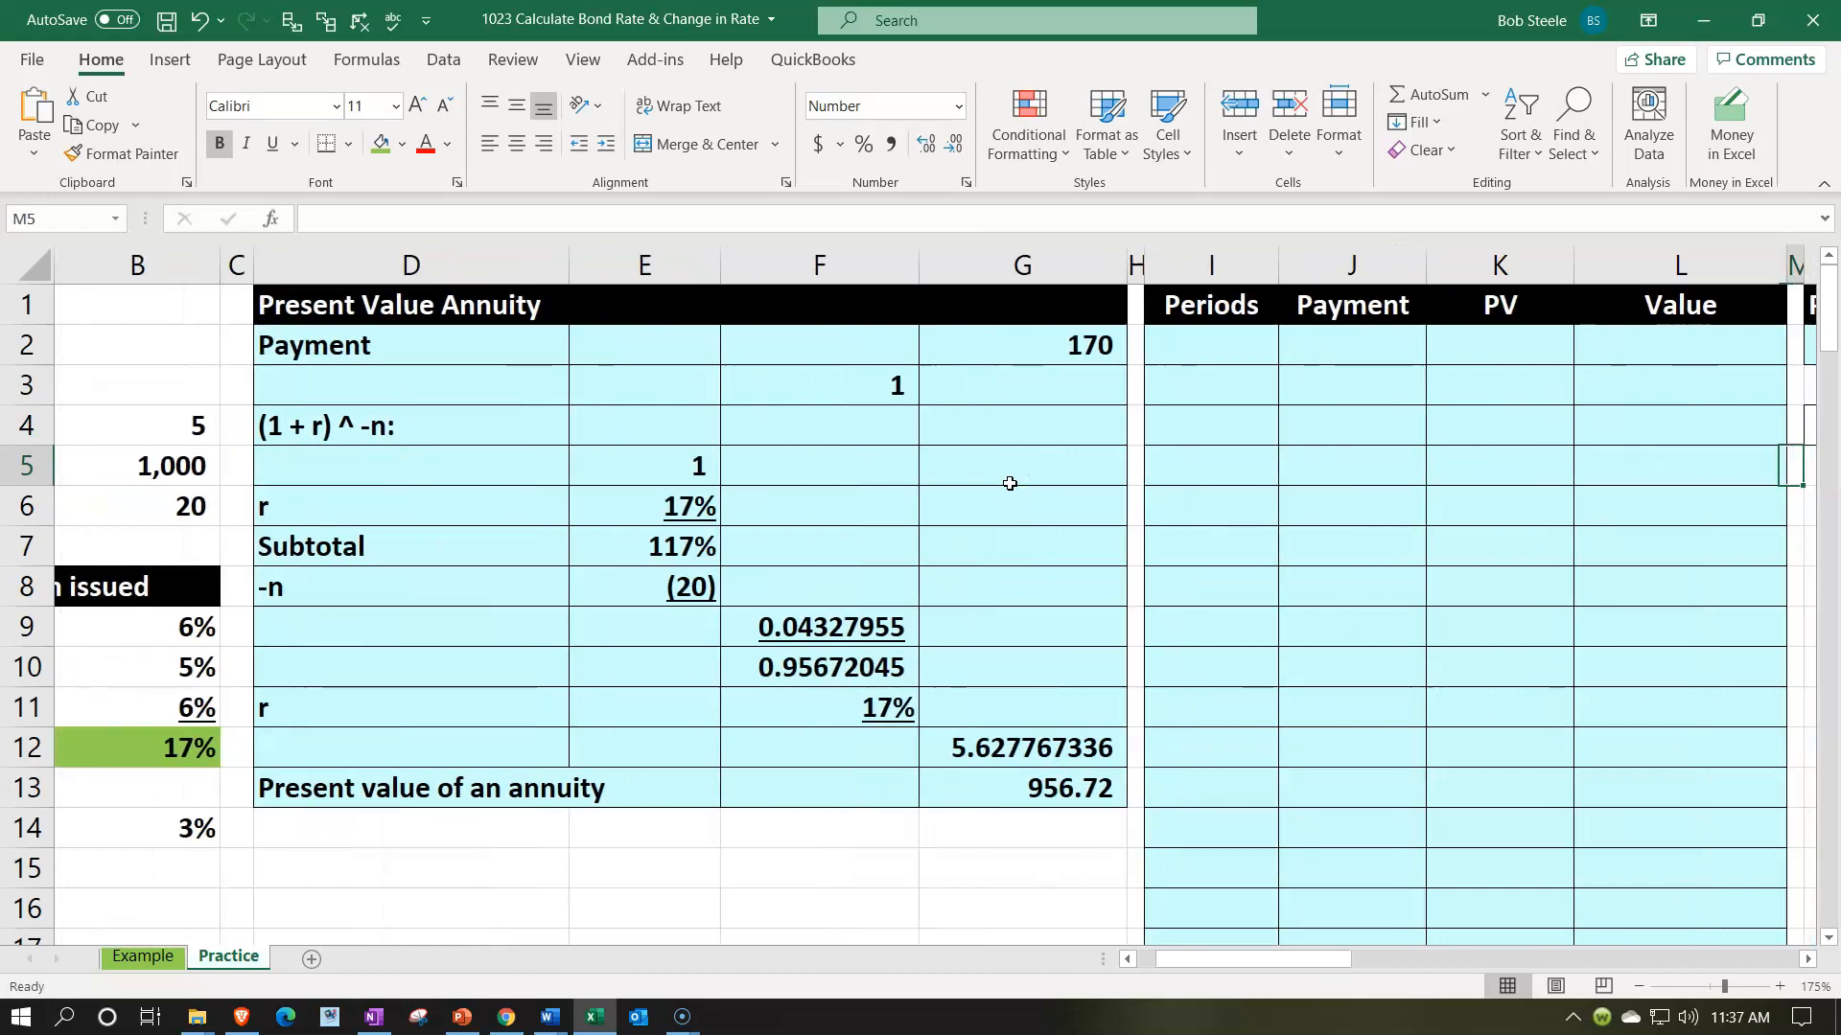
{"action": "key", "text": "Right"}
{"action": "key", "text": "Right"}
{"action": "key", "text": "Up"}
{"action": "key", "text": "Up"}
{"action": "key", "text": "Left"}
{"action": "key", "text": "Up"}
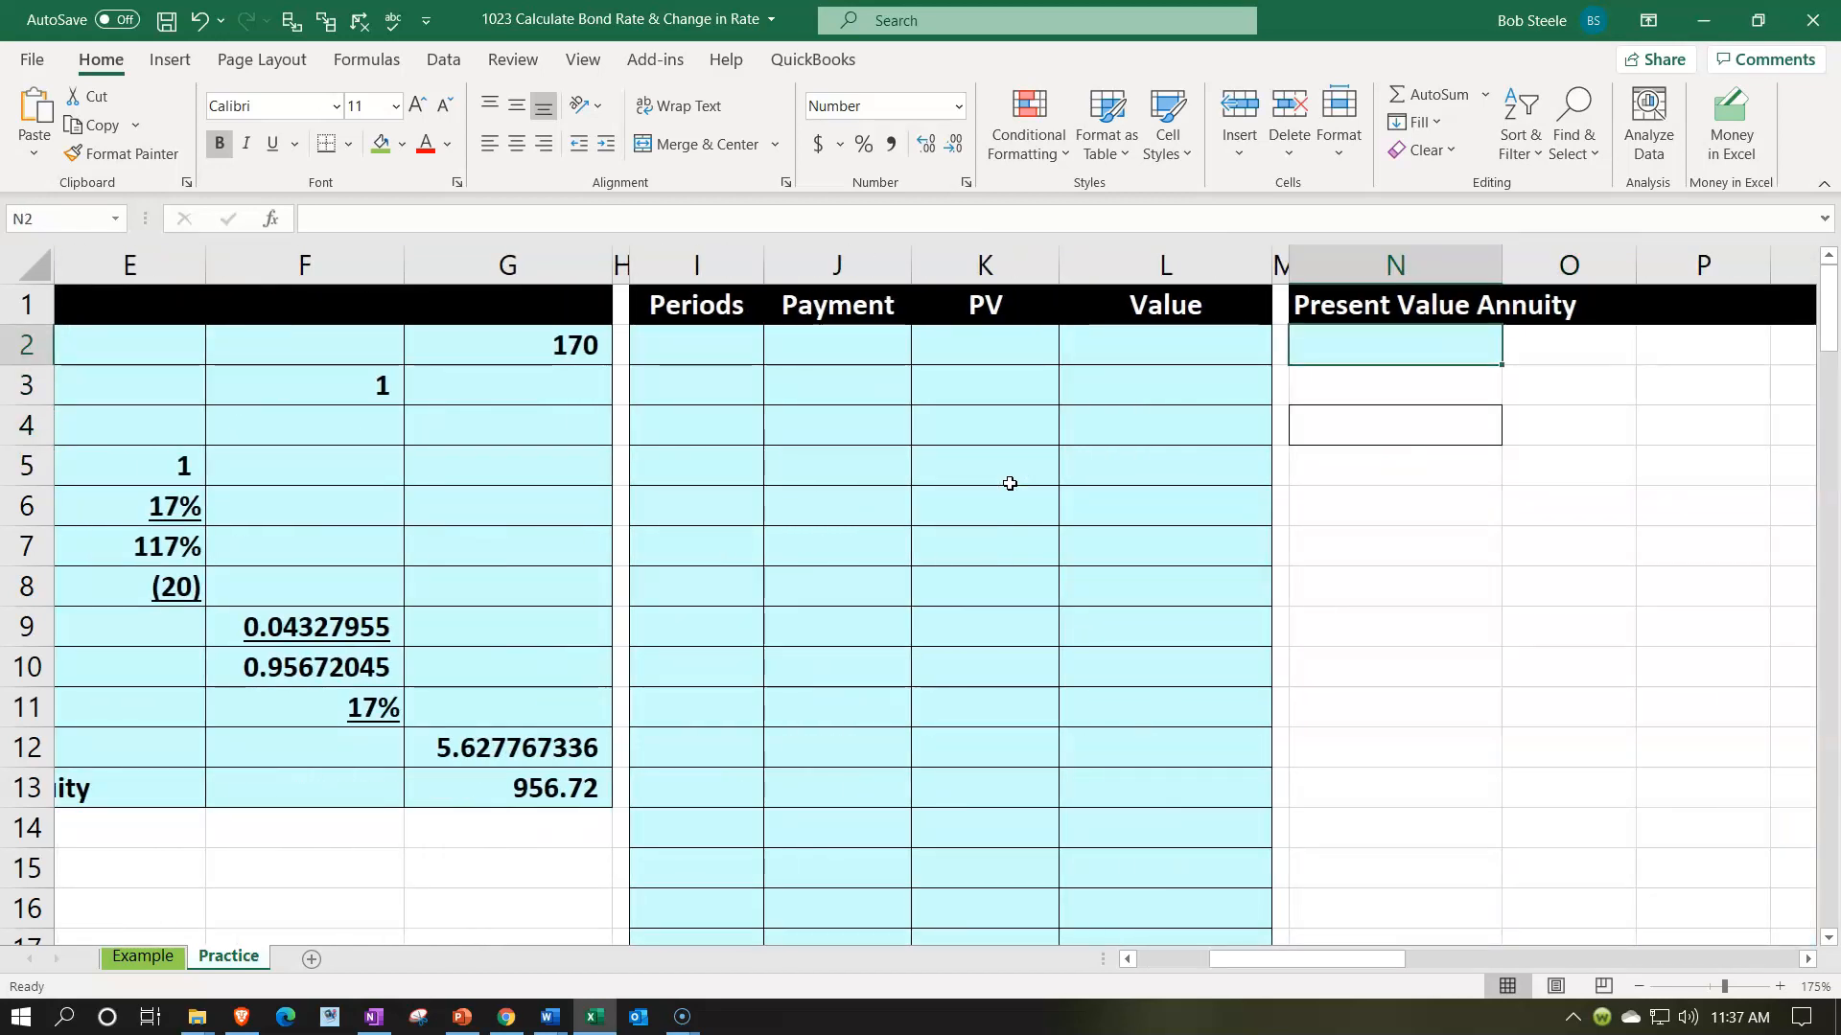
{"action": "type", "text": "-pv("}
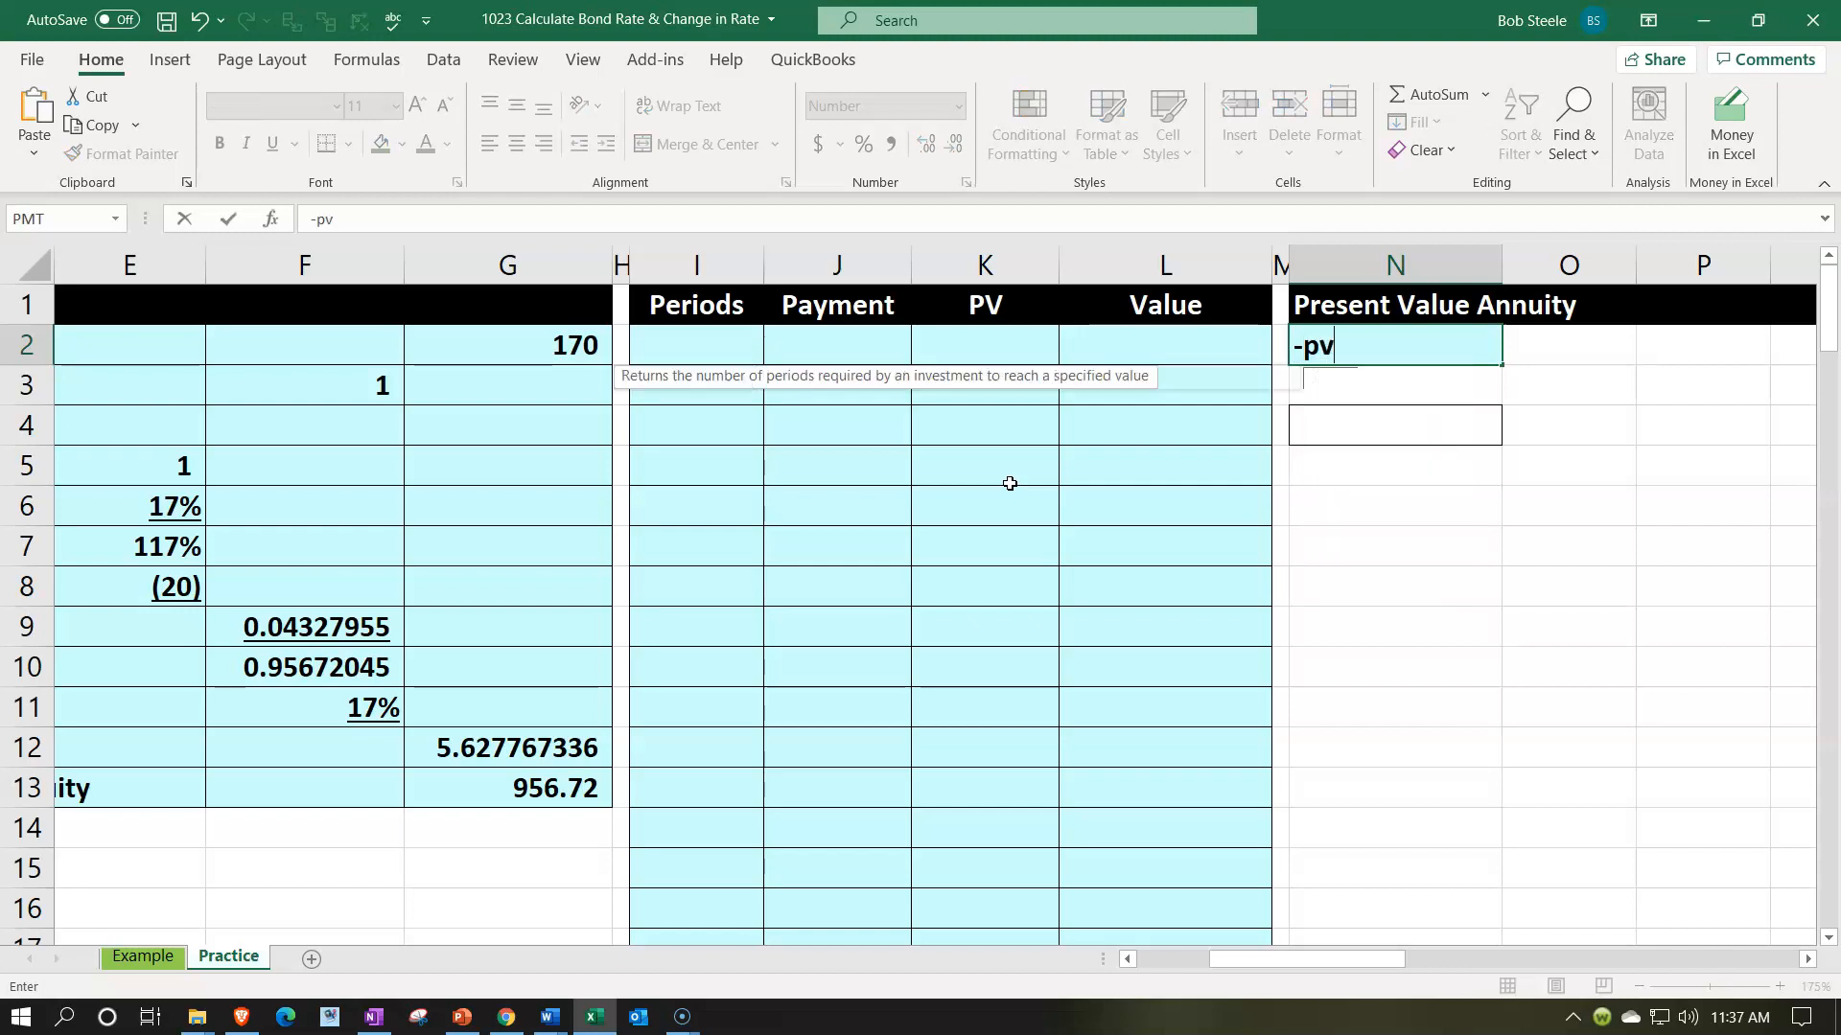
{"action": "key", "text": "Left"}
{"action": "key", "text": "Left"}
{"action": "key", "text": "Left"}
{"action": "key", "text": "Left"}
{"action": "key", "text": "Left"}
{"action": "key", "text": "Left"}
{"action": "key", "text": "Left"}
{"action": "key", "text": "Left"}
{"action": "key", "text": "Left"}
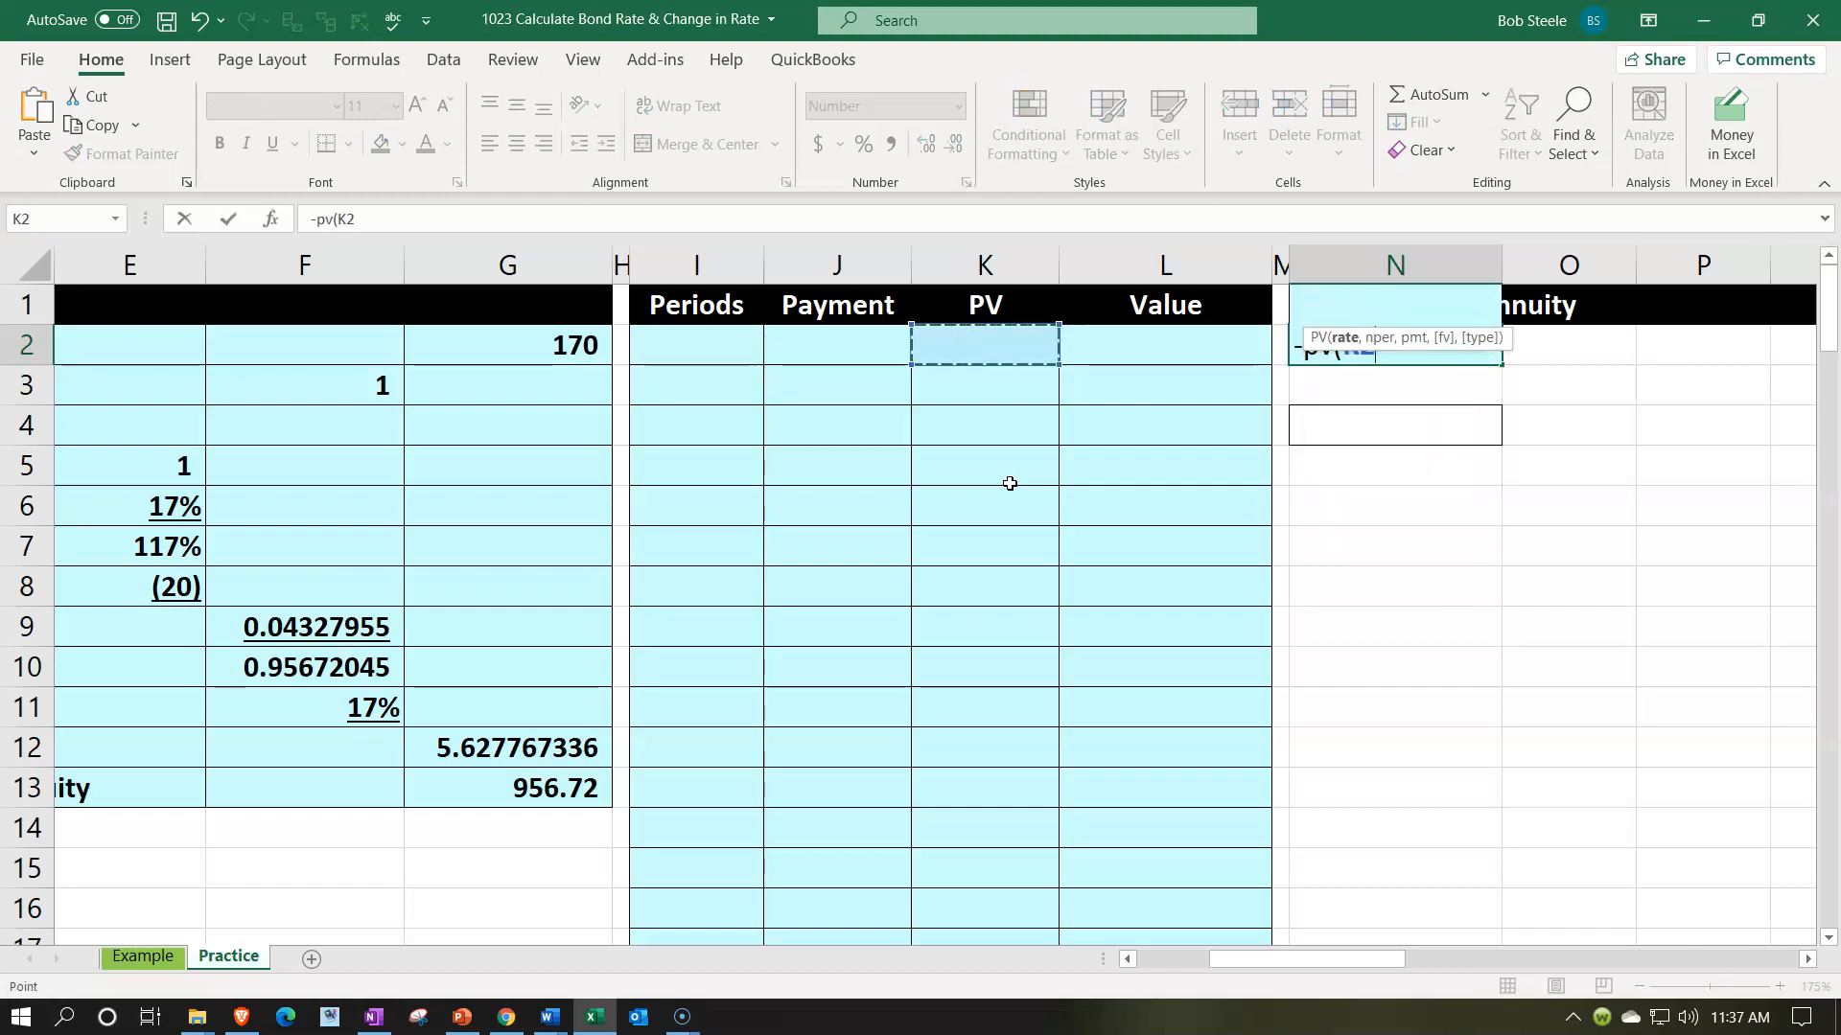
{"action": "key", "text": "Down"}
{"action": "key", "text": "Down"}
{"action": "key", "text": "Down"}
{"action": "key", "text": "Down"}
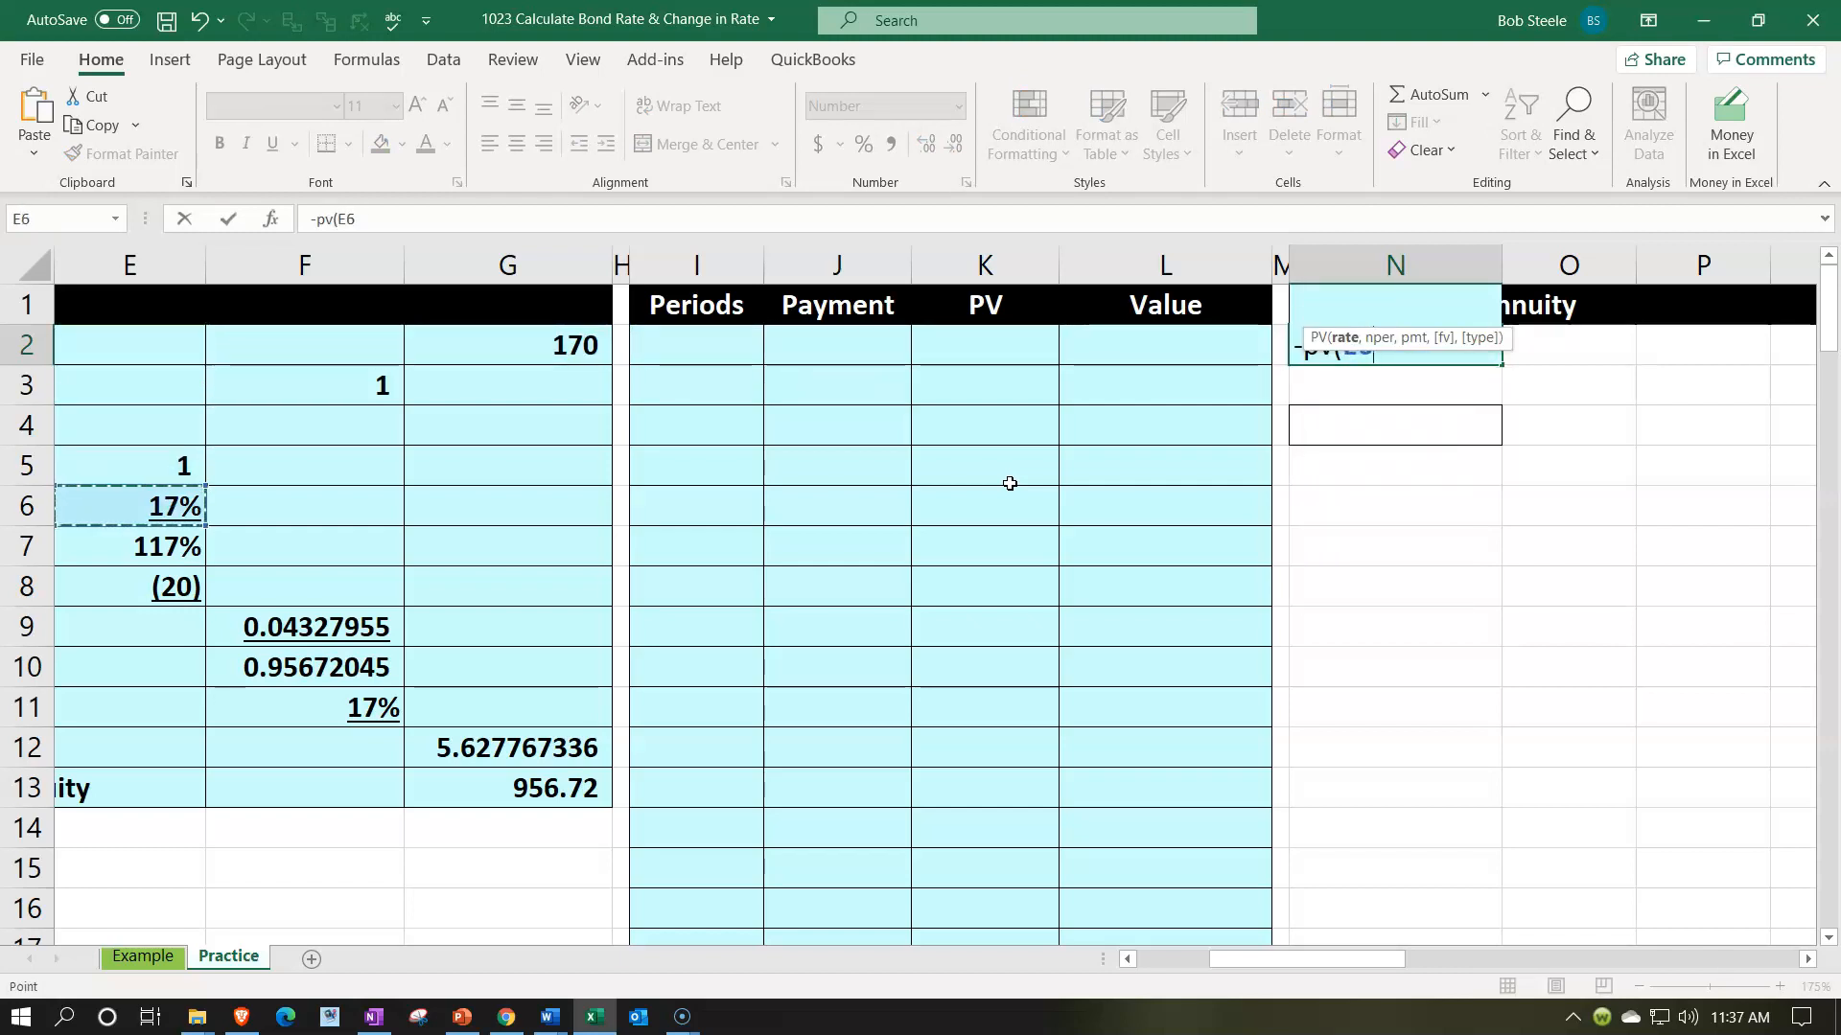
- Use the bond's life in B6 as the number of periods in N2's PV function
{"action": "type", "text": ","}
{"action": "key", "text": "Left"}
{"action": "key", "text": "Left"}
{"action": "key", "text": "Left"}
{"action": "key", "text": "Left"}
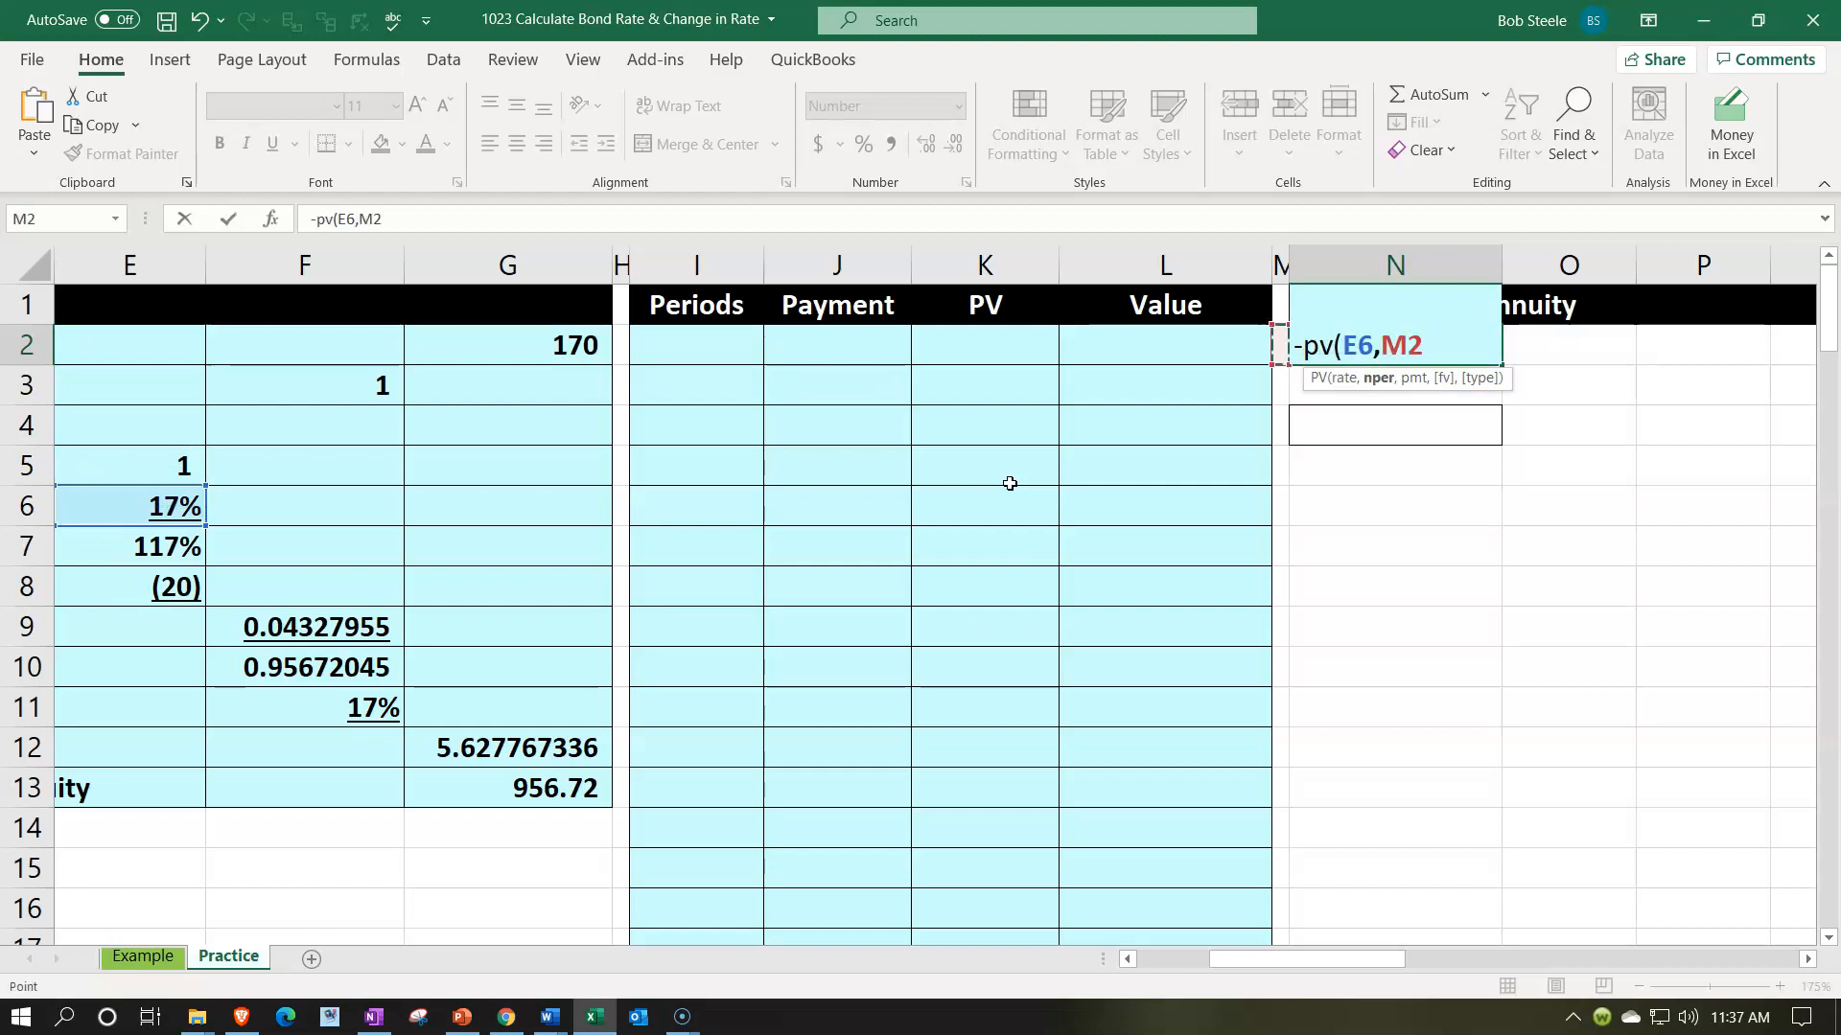
{"action": "key", "text": "Left"}
{"action": "key", "text": "Left"}
{"action": "key", "text": "Left"}
{"action": "key", "text": "Left"}
{"action": "key", "text": "Left"}
{"action": "key", "text": "Left"}
{"action": "key", "text": "Left"}
{"action": "key", "text": "Left"}
{"action": "key", "text": "Down"}
{"action": "key", "text": "Down"}
{"action": "key", "text": "Down"}
{"action": "key", "text": "Down"}
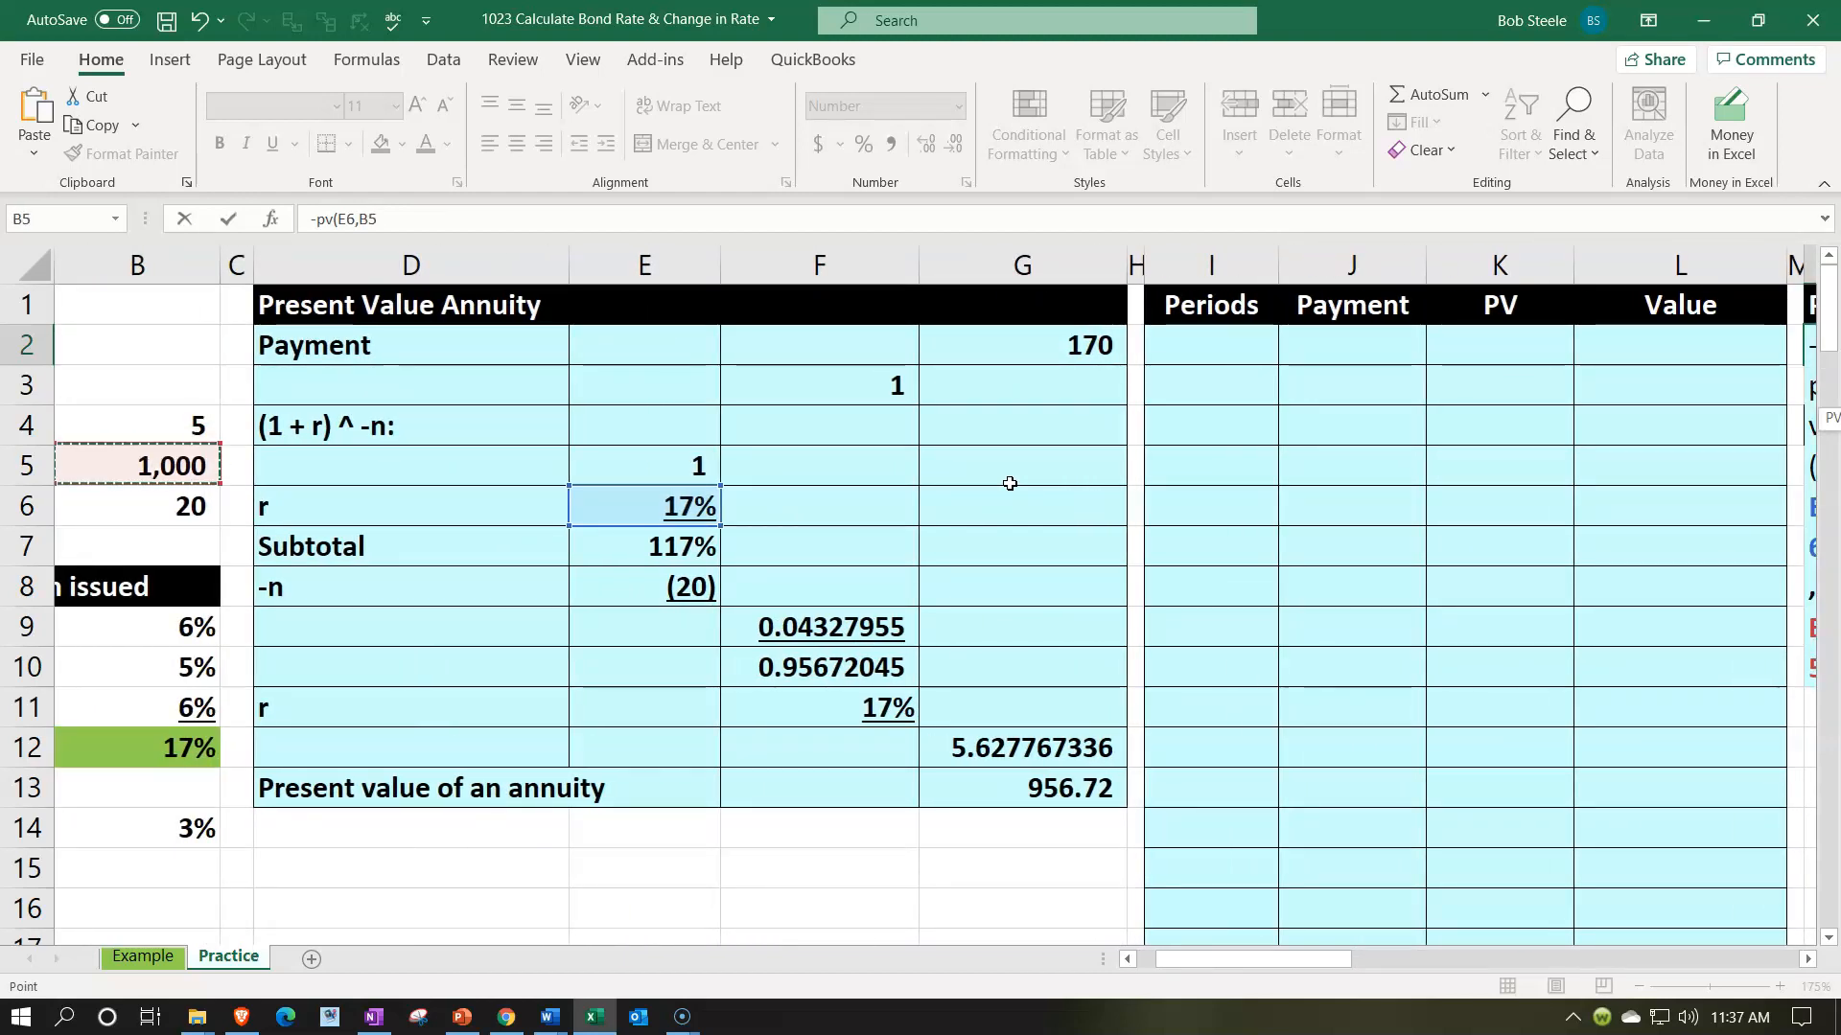
- Complete N2's PV function with the annuity payment in G2 and compare its result with G13
{"action": "type", "text": ","}
{"action": "key", "text": "Right"}
{"action": "key", "text": "Down"}
{"action": "key", "text": "Left"}
{"action": "key", "text": "Left"}
{"action": "key", "text": "Left"}
{"action": "key", "text": "Left"}
{"action": "key", "text": "Left"}
{"action": "key", "text": "Left"}
{"action": "key", "text": "Left"}
{"action": "key", "text": "Left"}
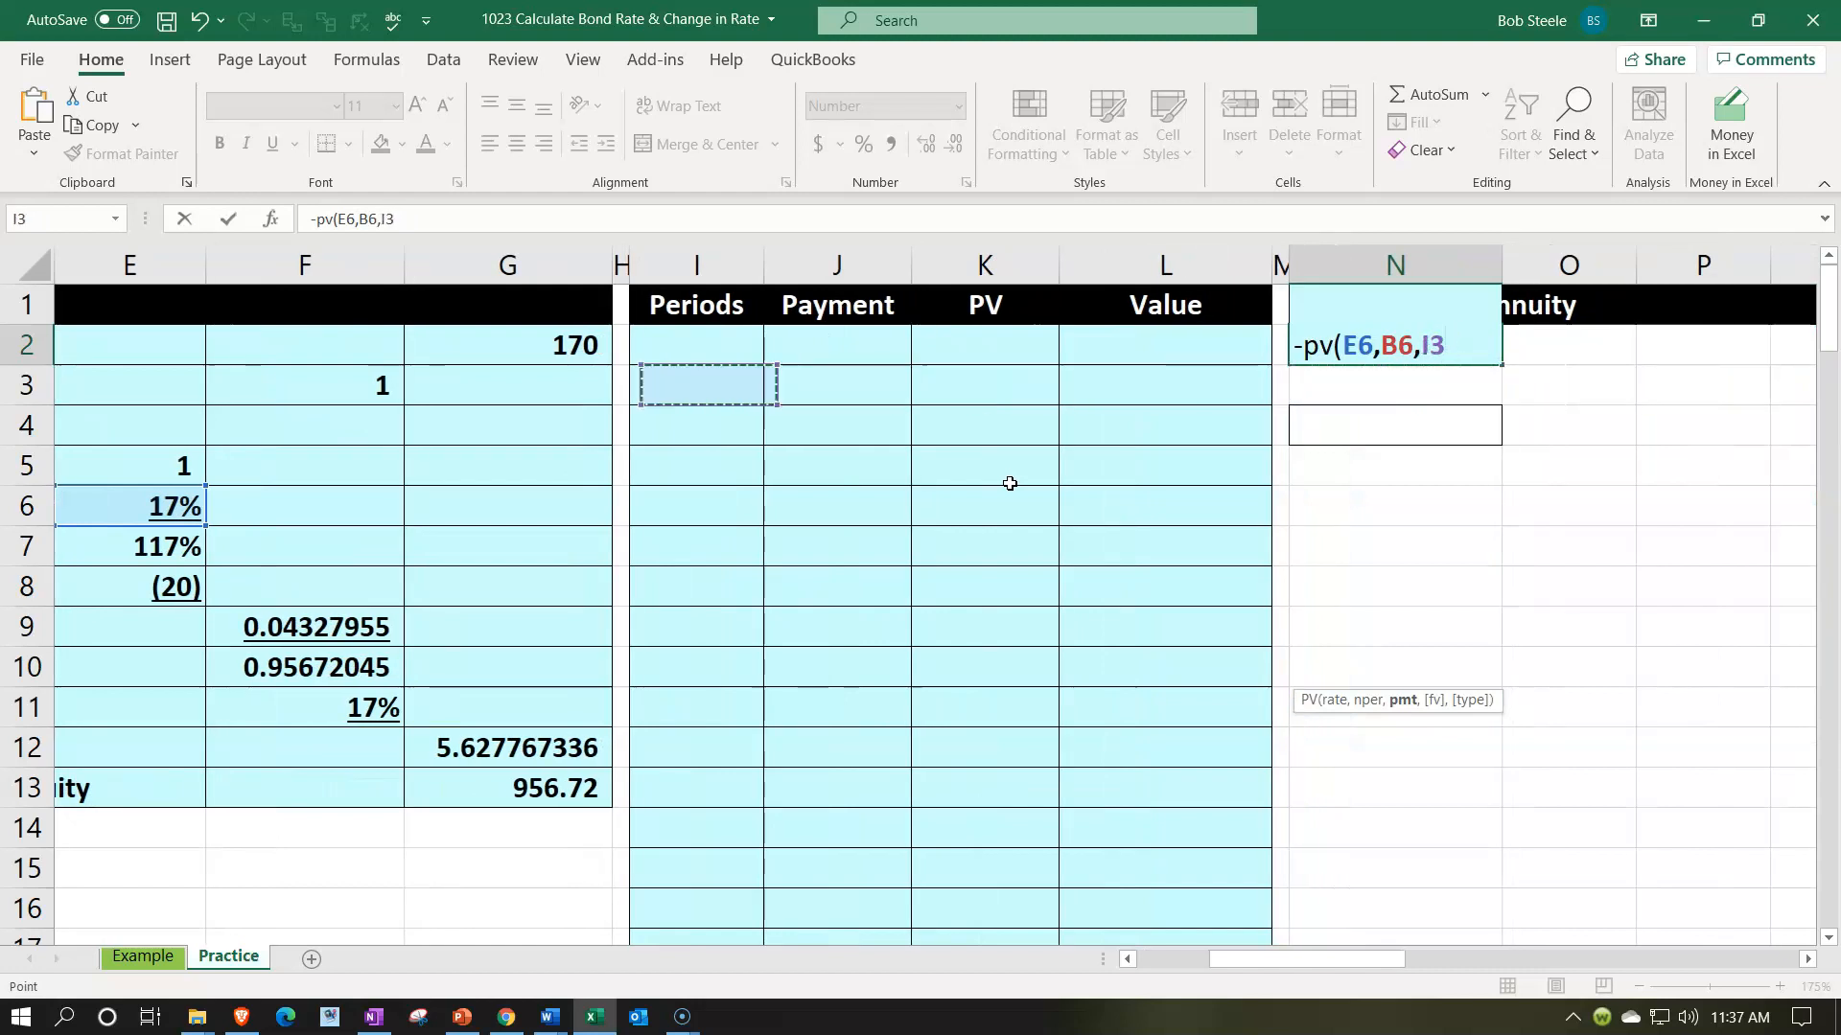
{"action": "key", "text": "Up"}
{"action": "key", "text": "Return"}
{"action": "key", "text": "Up"}
{"action": "left_click", "coordinate": [566, 789]}
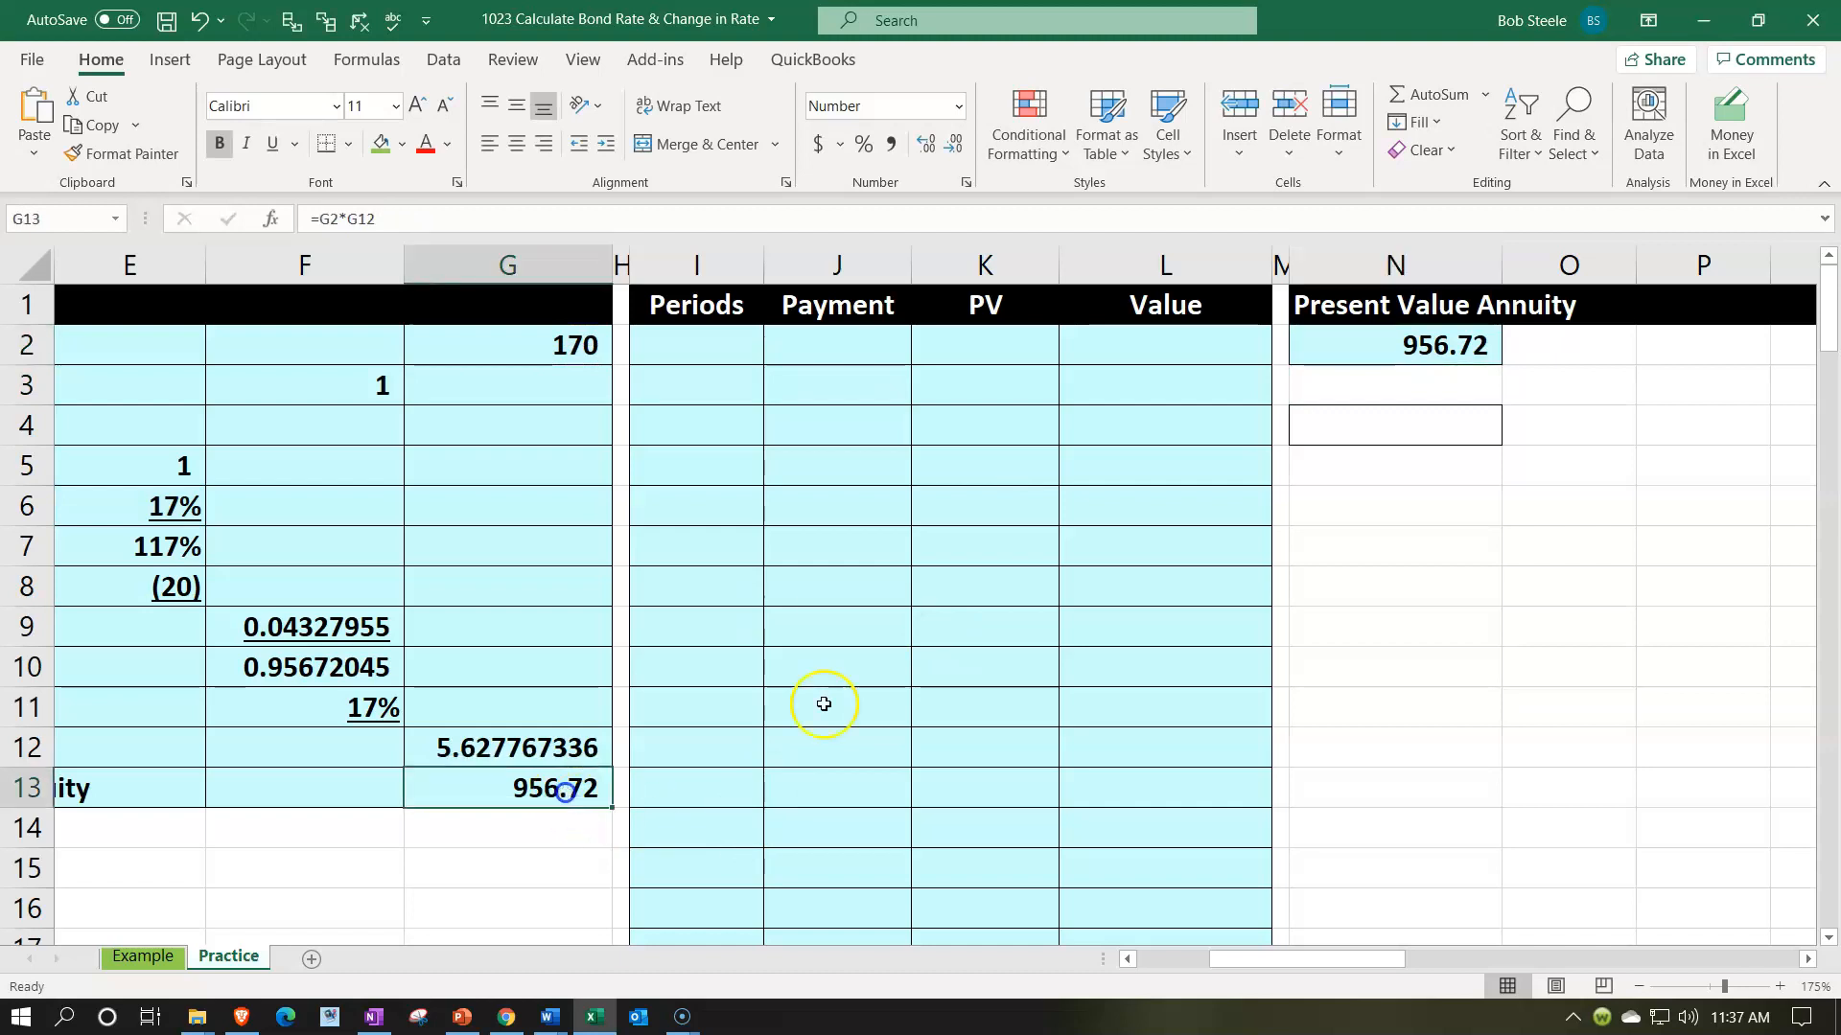
- Number the Periods column from 1 to 20 in I2:I21 and center the numbers
{"action": "left_click", "coordinate": [1348, 346]}
{"action": "key", "text": "Left"}
{"action": "key", "text": "Left"}
{"action": "key", "text": "Left"}
{"action": "key", "text": "Left"}
{"action": "key", "text": "Left"}
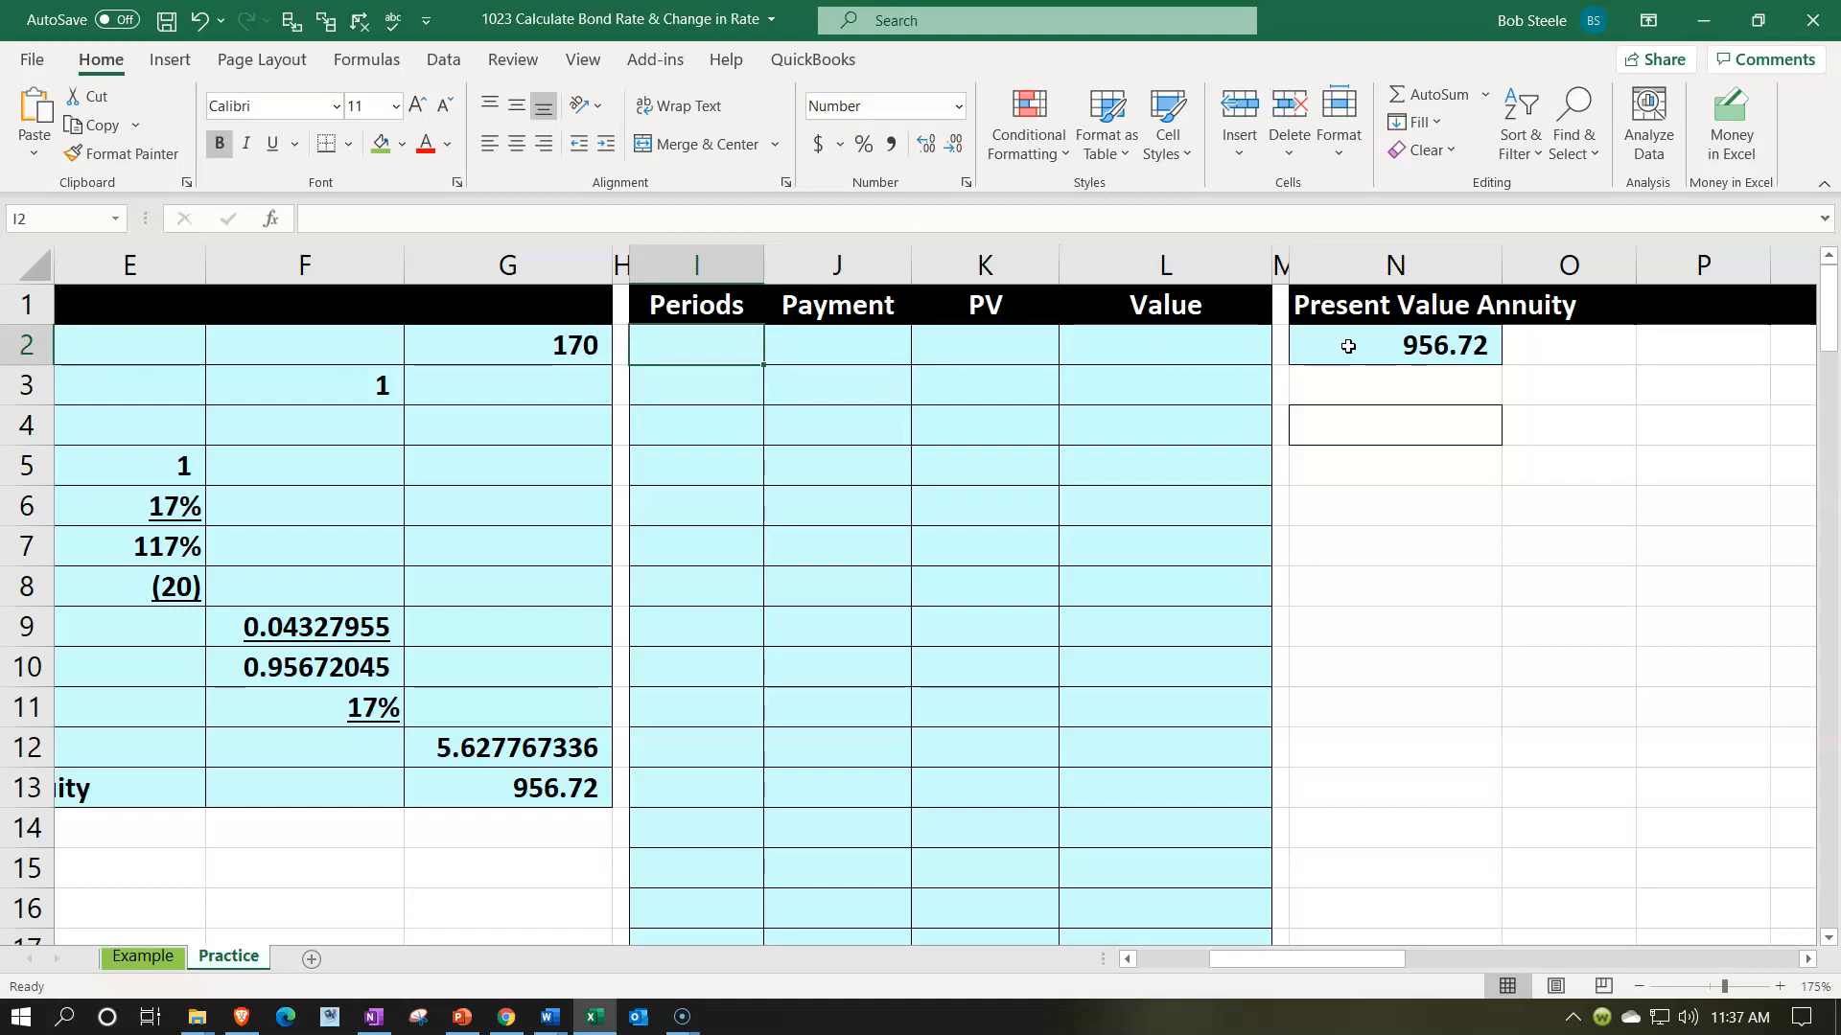
{"action": "type", "text": "1"}
{"action": "key", "text": "Return"}
{"action": "type", "text": "2"}
{"action": "key", "text": "Return"}
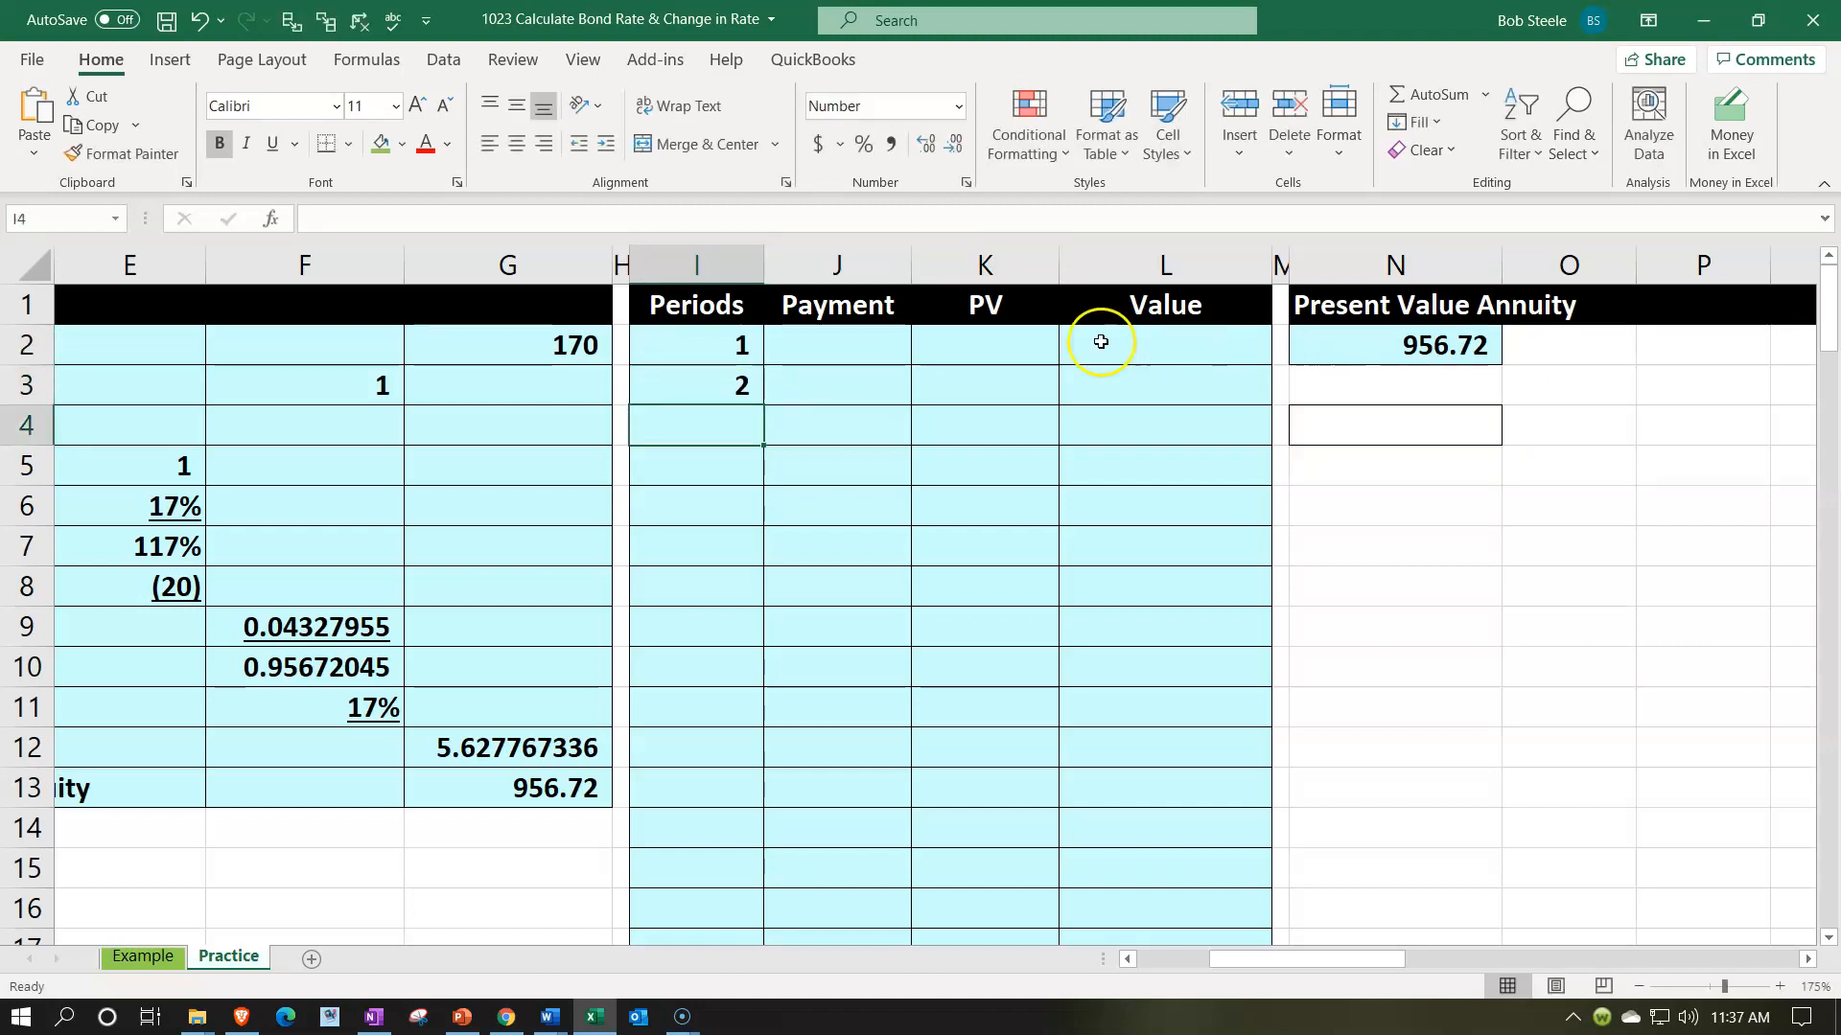
{"action": "left_click_drag", "start_coordinate": [735, 347], "coordinate": [751, 760]}
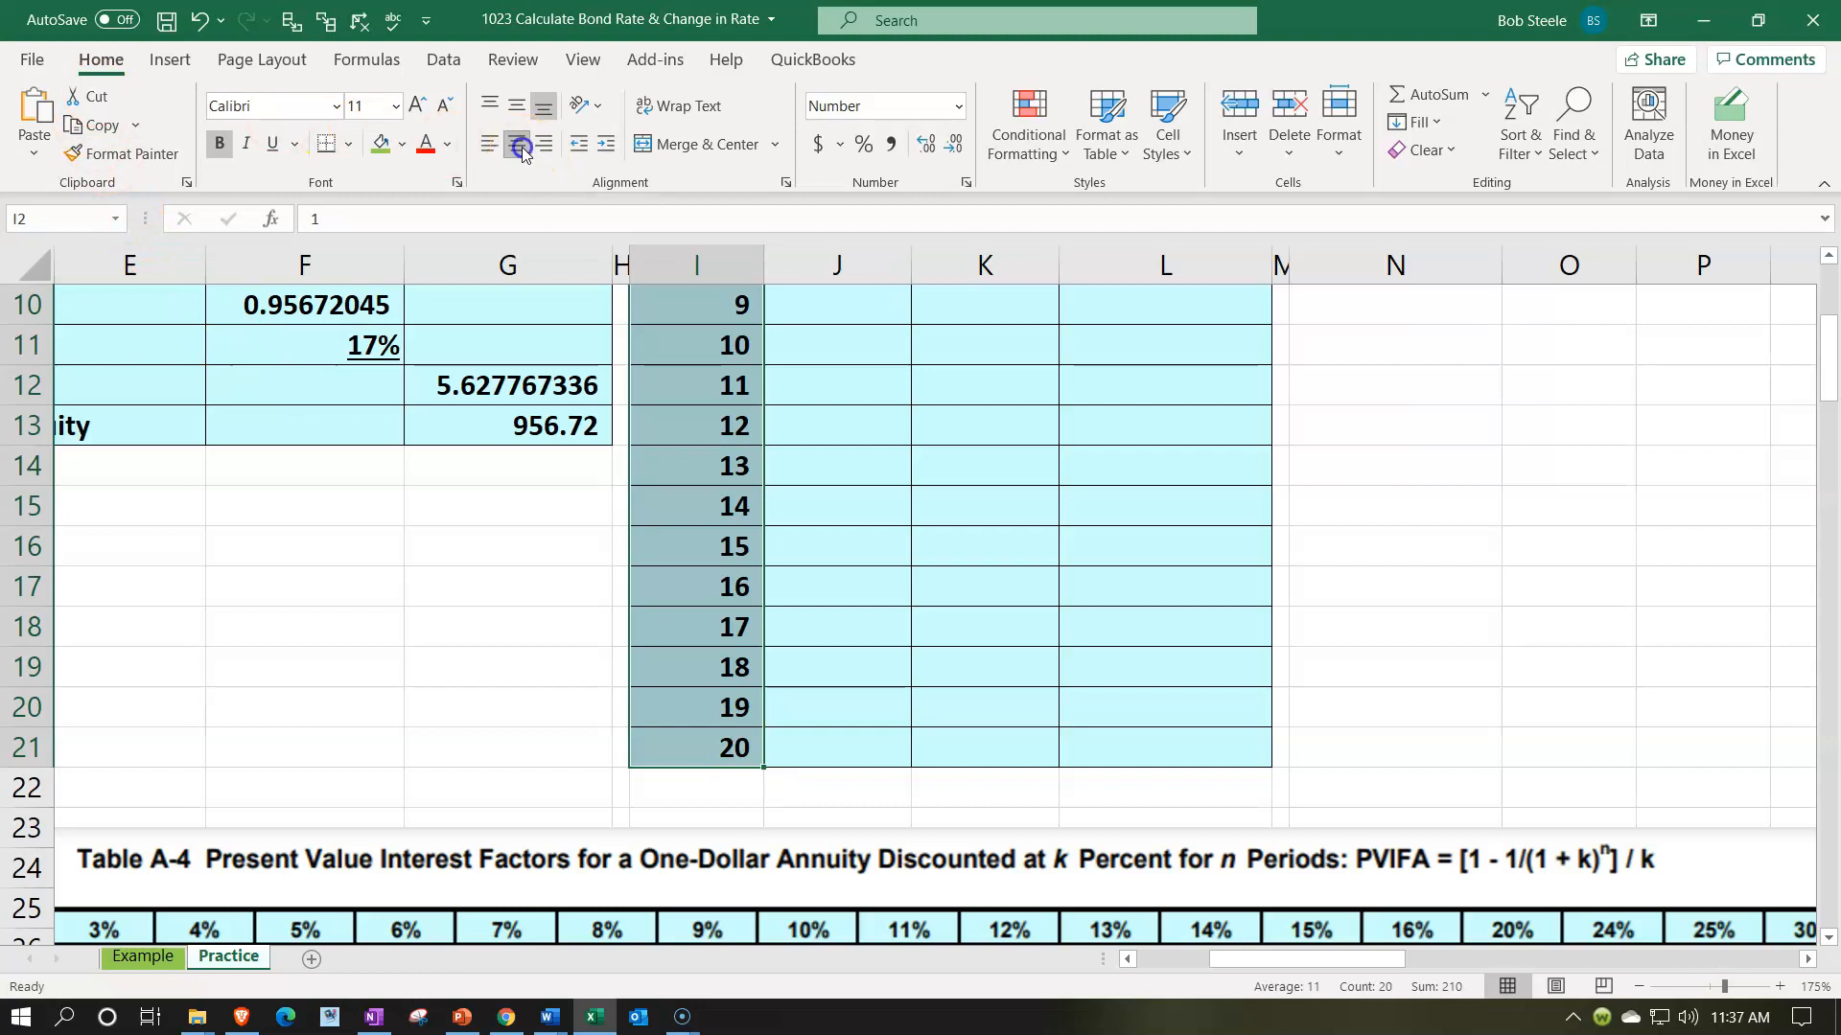
- Link the period 1 payment in J2 to the annuity payment with =G2
{"action": "scroll", "coordinate": [678, 349], "scroll_direction": "up", "scroll_amount": 3}
{"action": "left_click", "coordinate": [824, 356]}
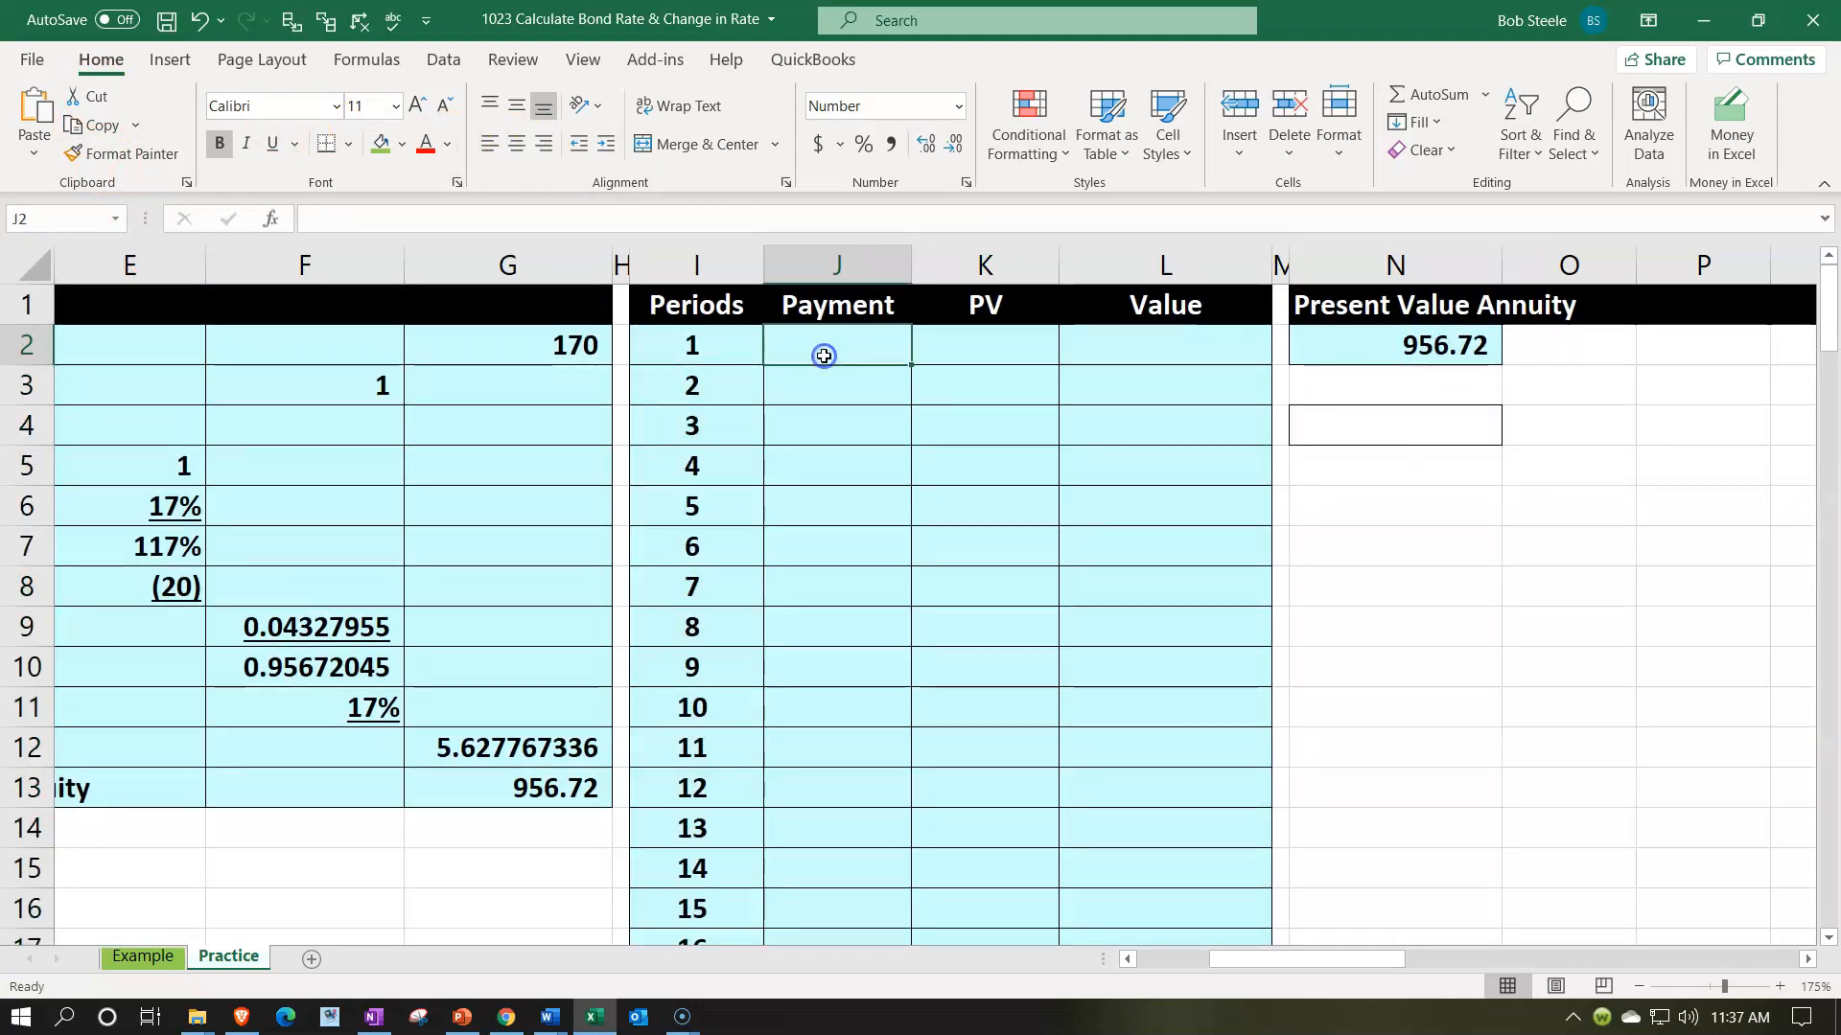
{"action": "type", "text": "="}
{"action": "key", "text": "Left"}
{"action": "key", "text": "Left"}
{"action": "key", "text": "Left"}
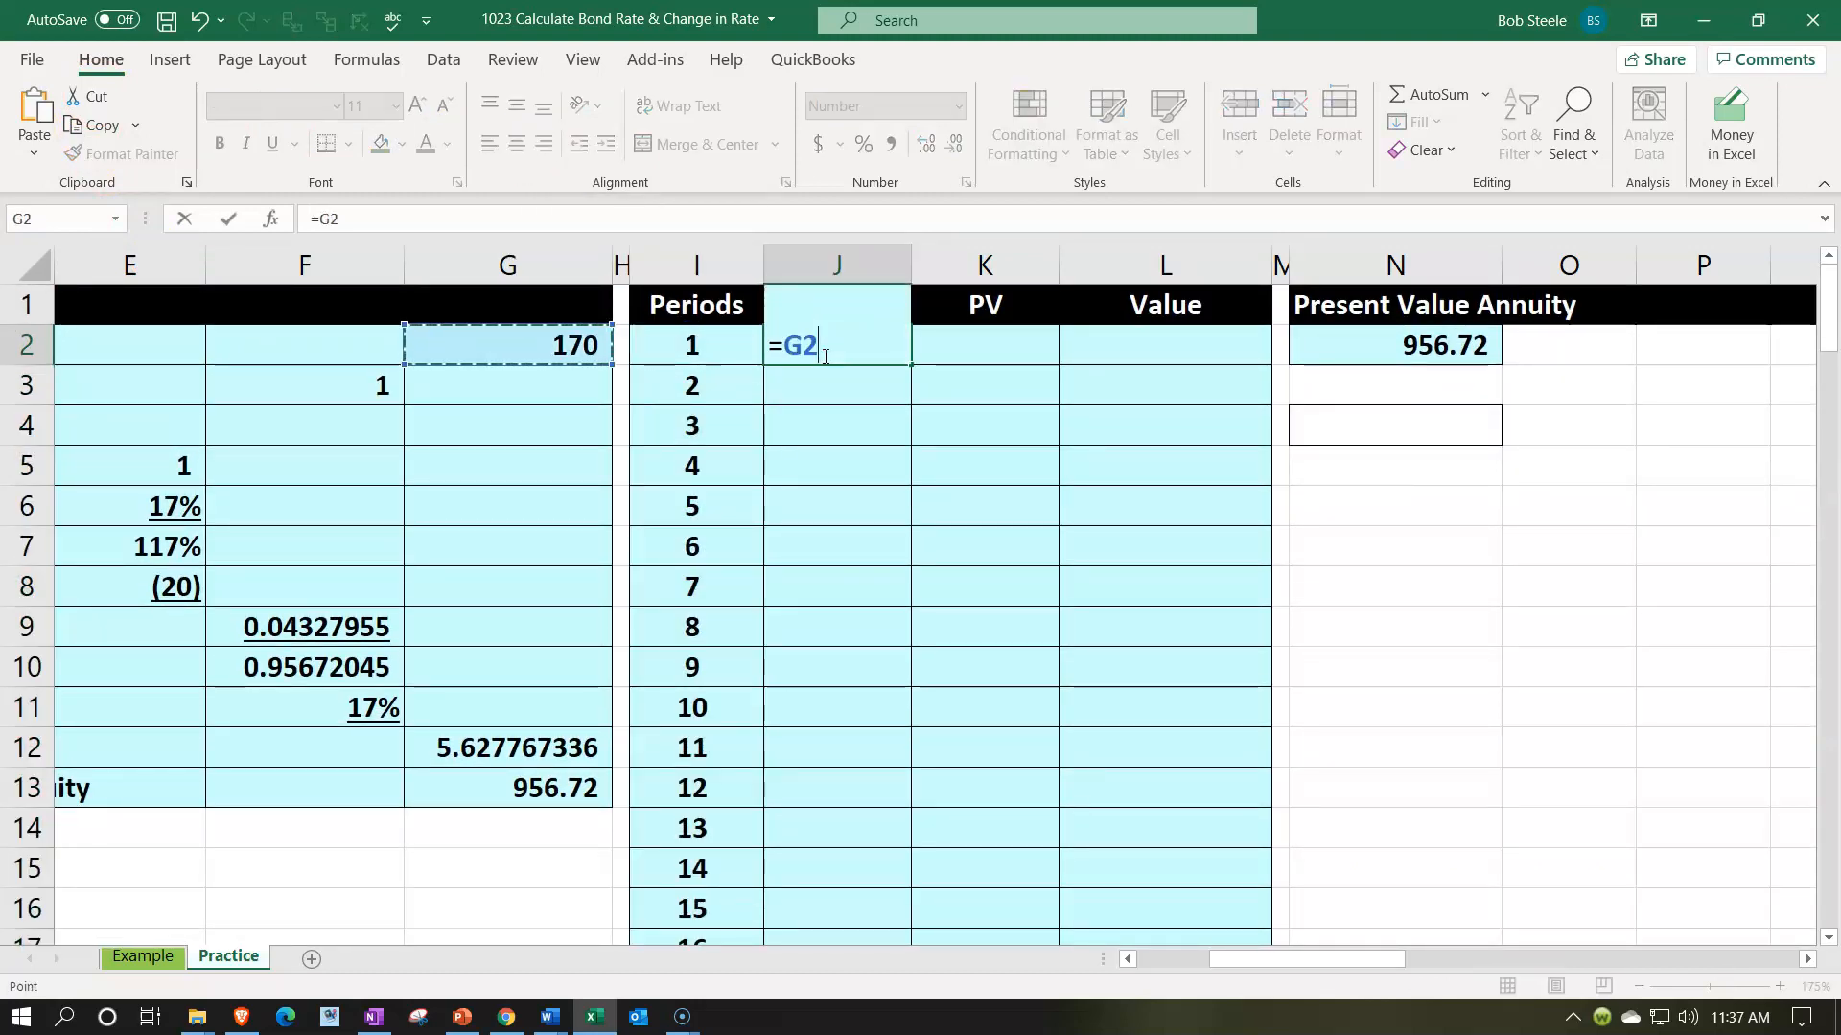
{"action": "key", "text": "Return"}
- Calculate the present value of the period 1 payment in K2 with the formula -PV(E6,I2,,J2)
{"action": "key", "text": "Up"}
{"action": "key", "text": "Right"}
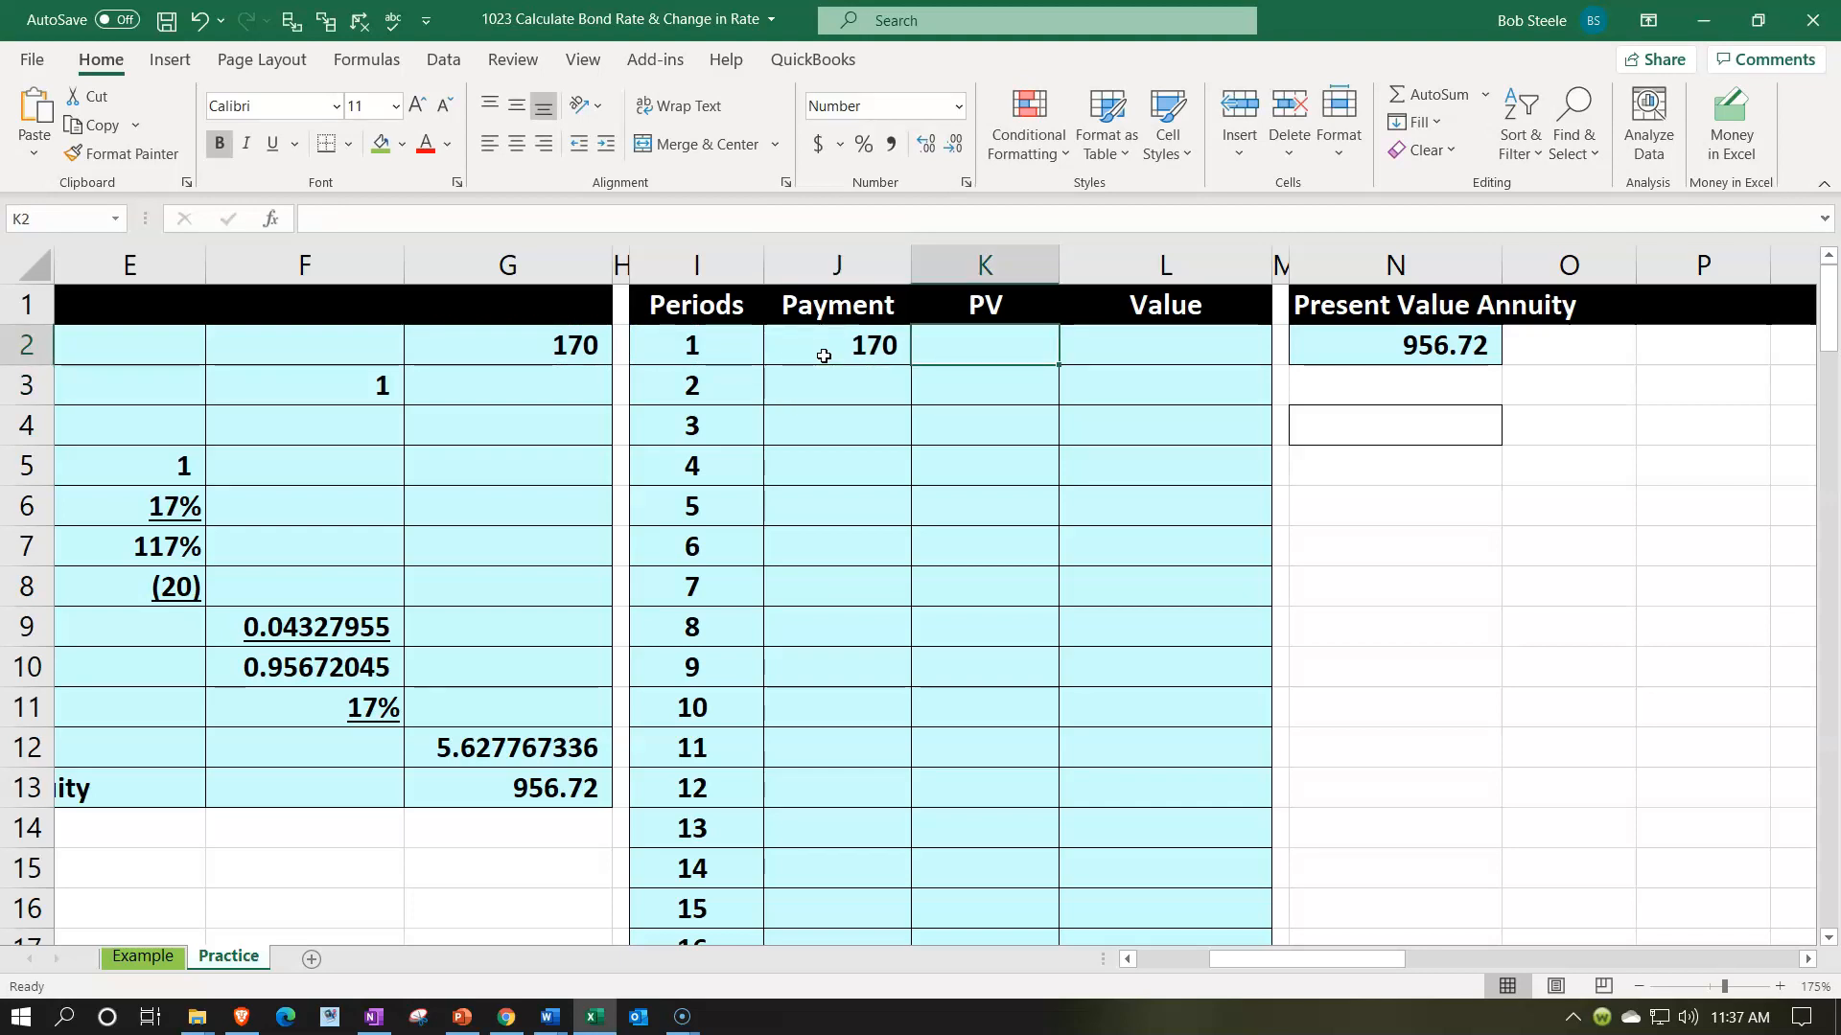
{"action": "type", "text": "-pv"}
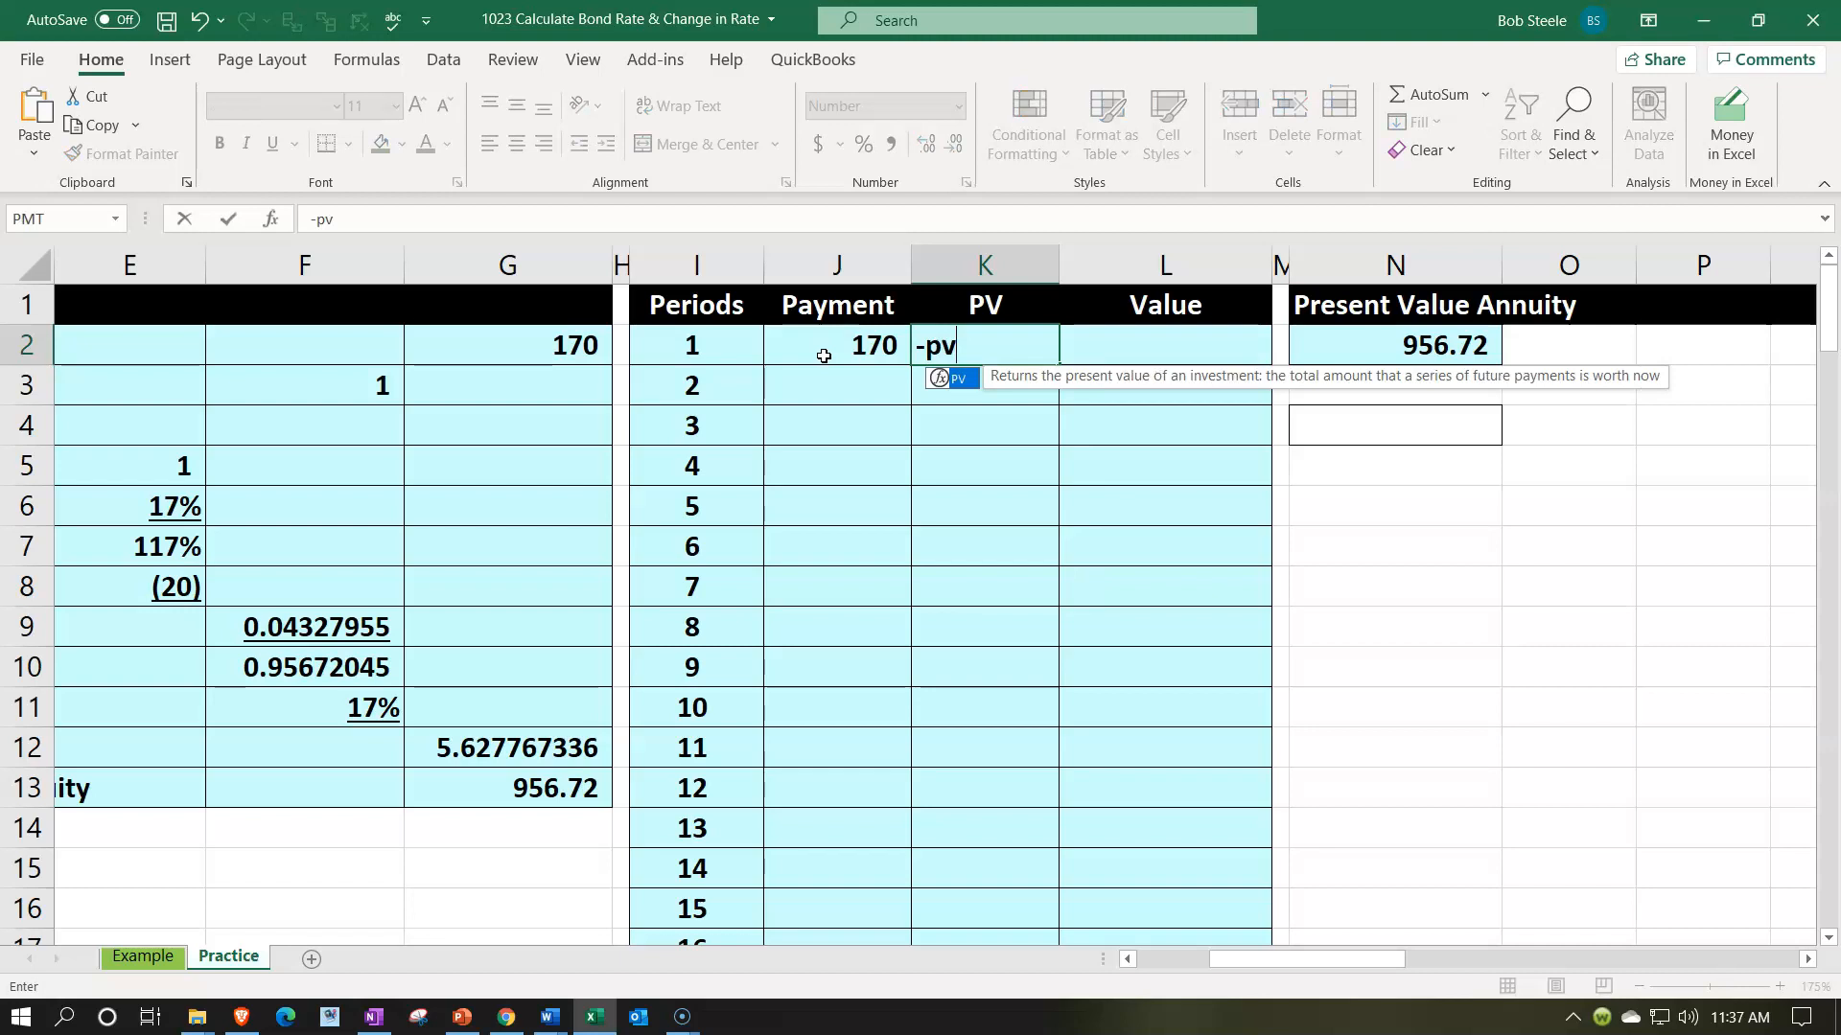
{"action": "type", "text": "("}
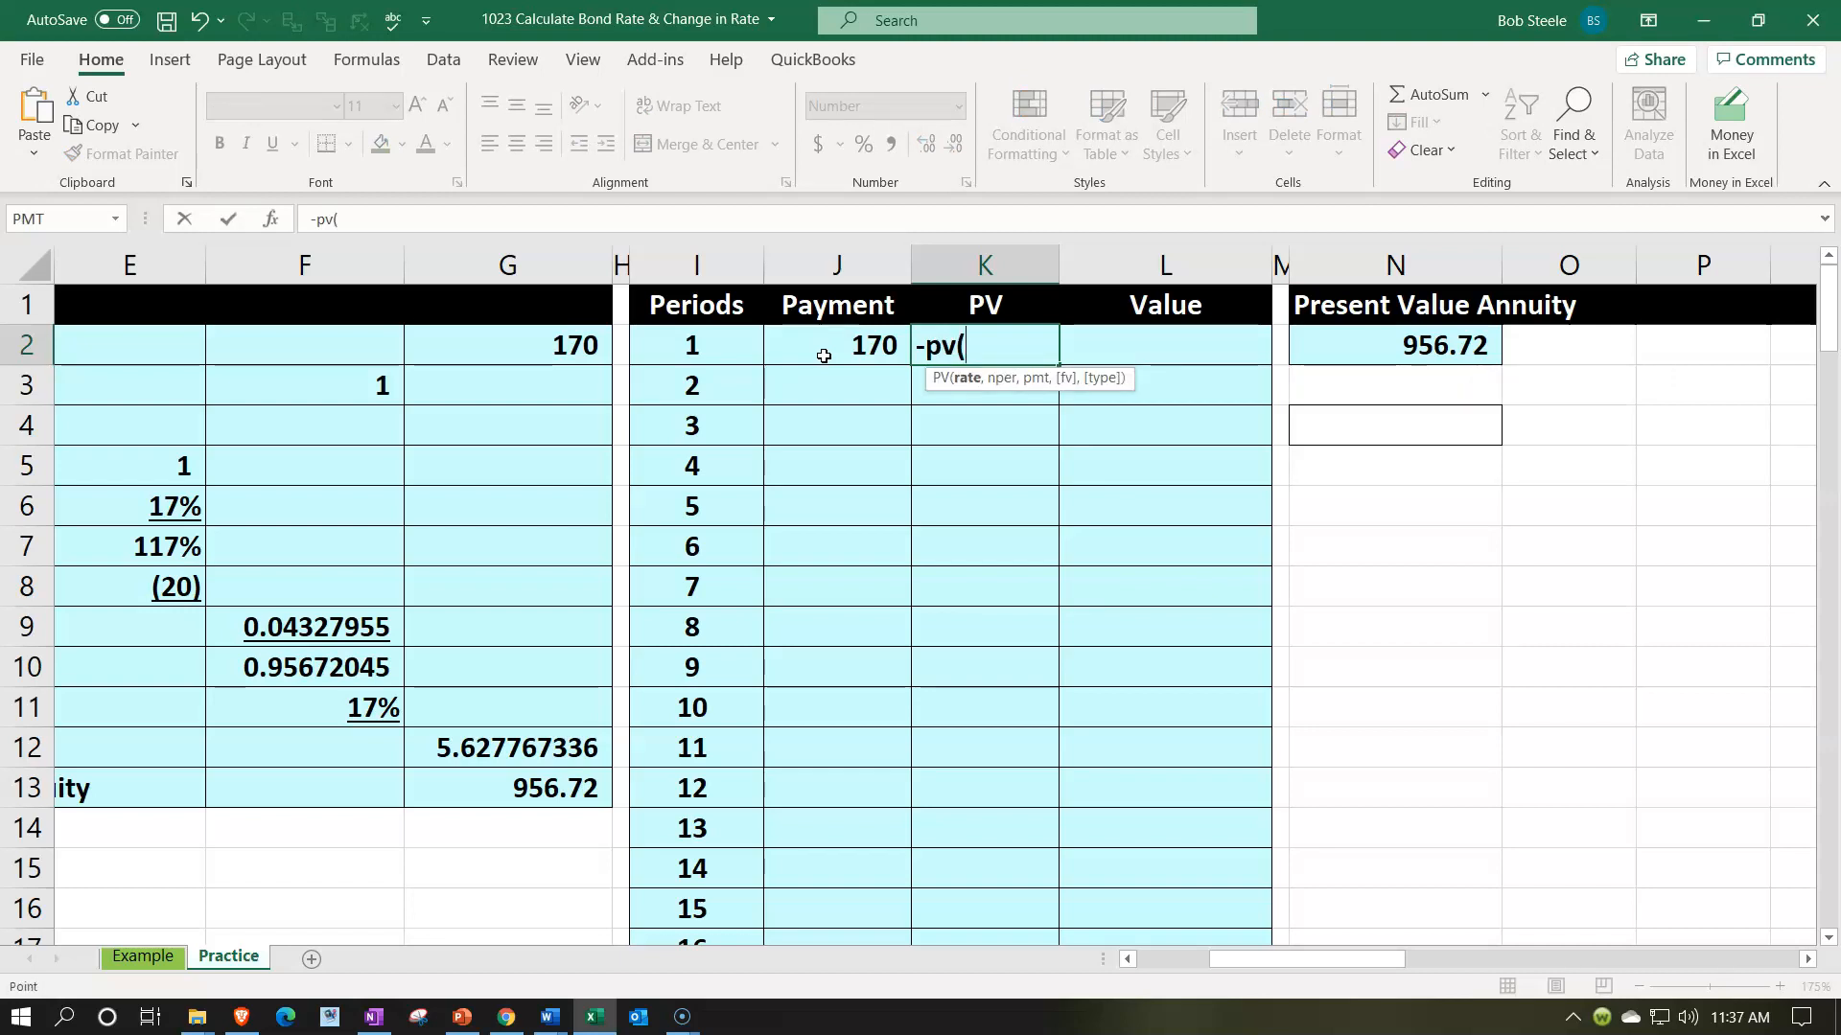
{"action": "key", "text": "Left"}
{"action": "key", "text": "Left"}
{"action": "key", "text": "Left"}
{"action": "key", "text": "Left"}
{"action": "key", "text": "Left"}
{"action": "key", "text": "Down"}
{"action": "key", "text": "Down"}
{"action": "key", "text": "Down"}
{"action": "key", "text": "Down"}
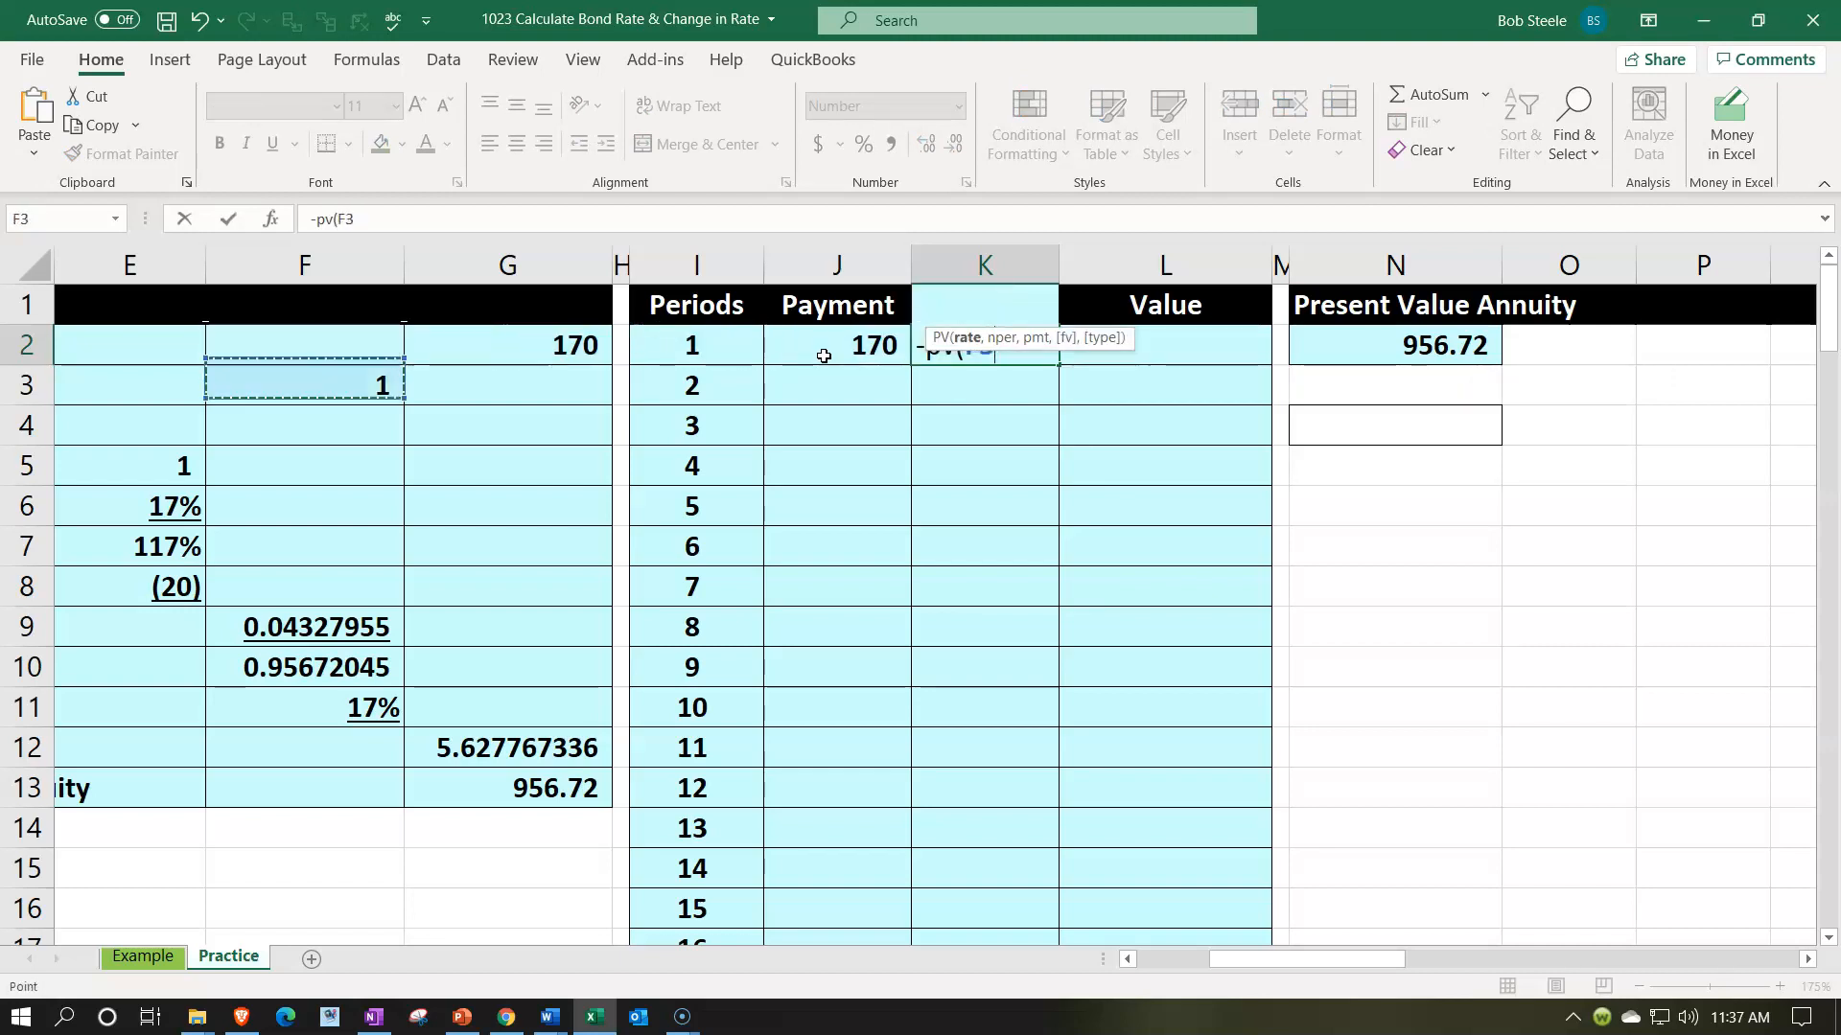
{"action": "key", "text": "Left"}
{"action": "type", "text": ","}
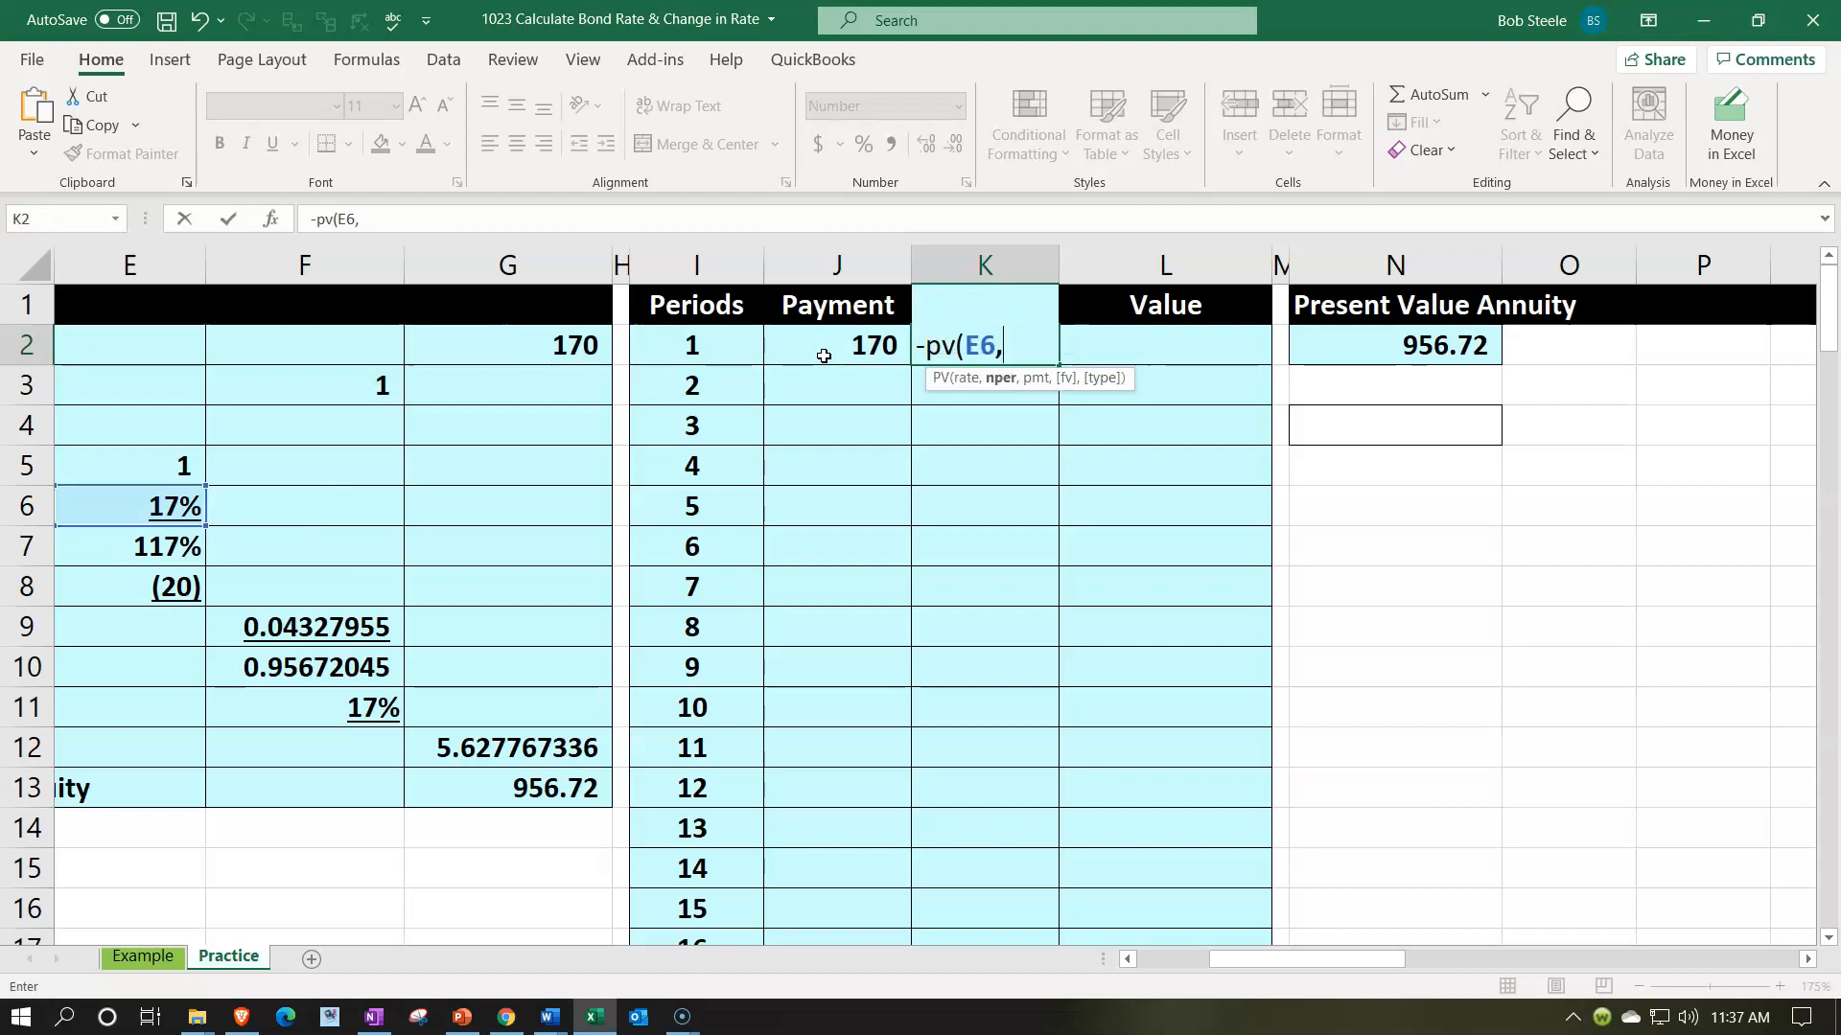
{"action": "key", "text": "Left"}
{"action": "key", "text": "Left"}
{"action": "type", "text": ",,"}
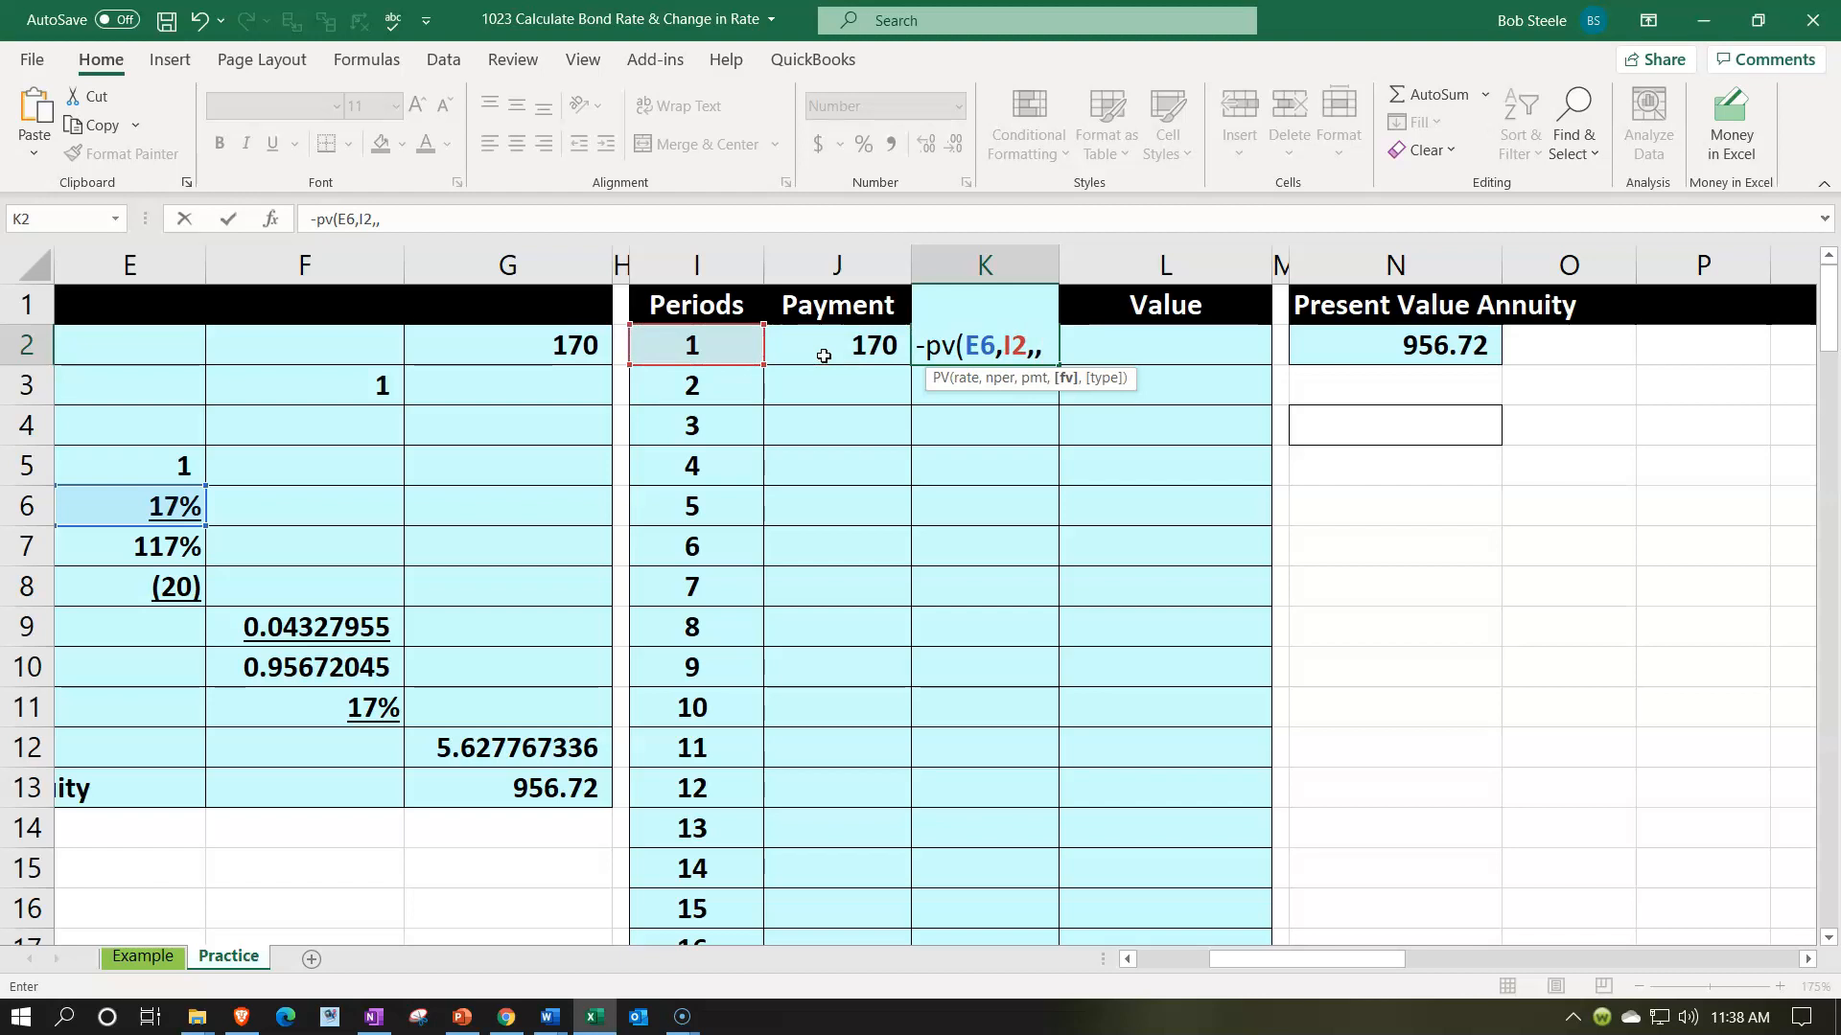
{"action": "left_click", "coordinate": [823, 355]}
{"action": "key", "text": "Return"}
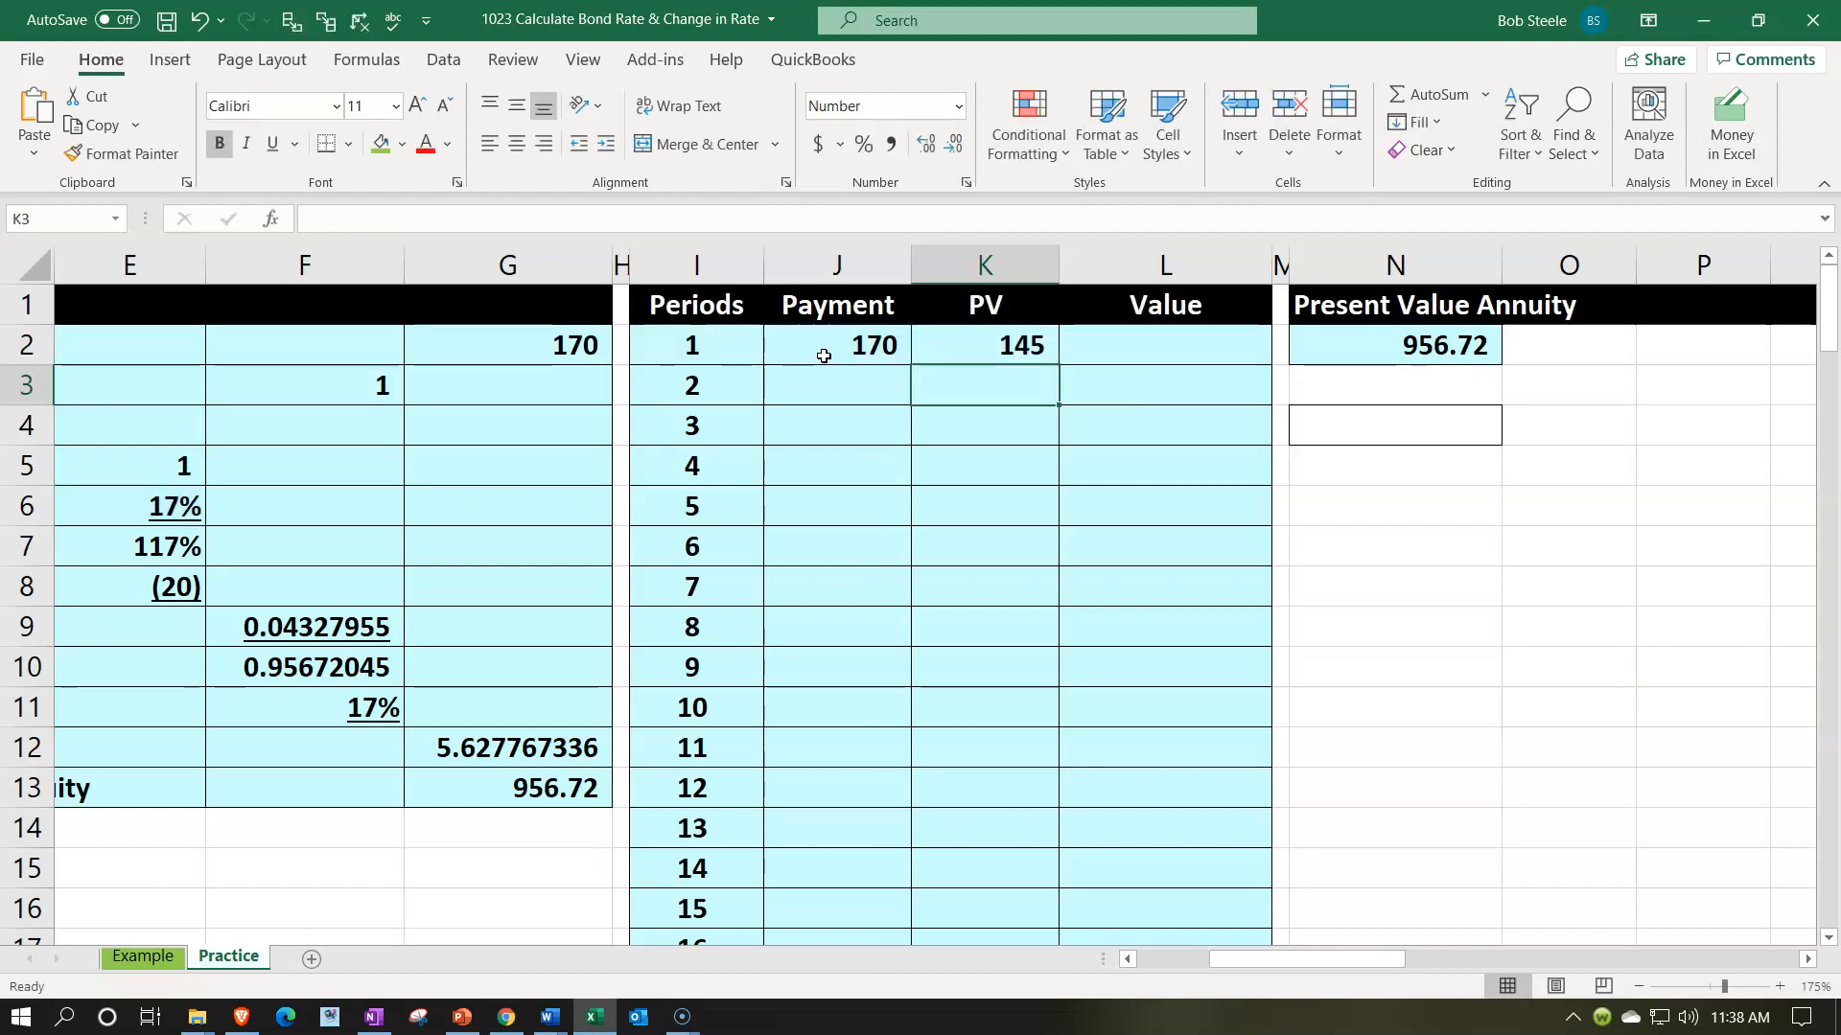
- Set the period 1 cumulative value in L2 equal to the present value in K2
{"action": "key", "text": "Up"}
{"action": "key", "text": "Right"}
{"action": "type", "text": "+"}
{"action": "key", "text": "Left"}
{"action": "key", "text": "Return"}
- Set the period 2 payment in J3 equal to the payment above it with =J2
{"action": "key", "text": "Left"}
{"action": "key", "text": "Left"}
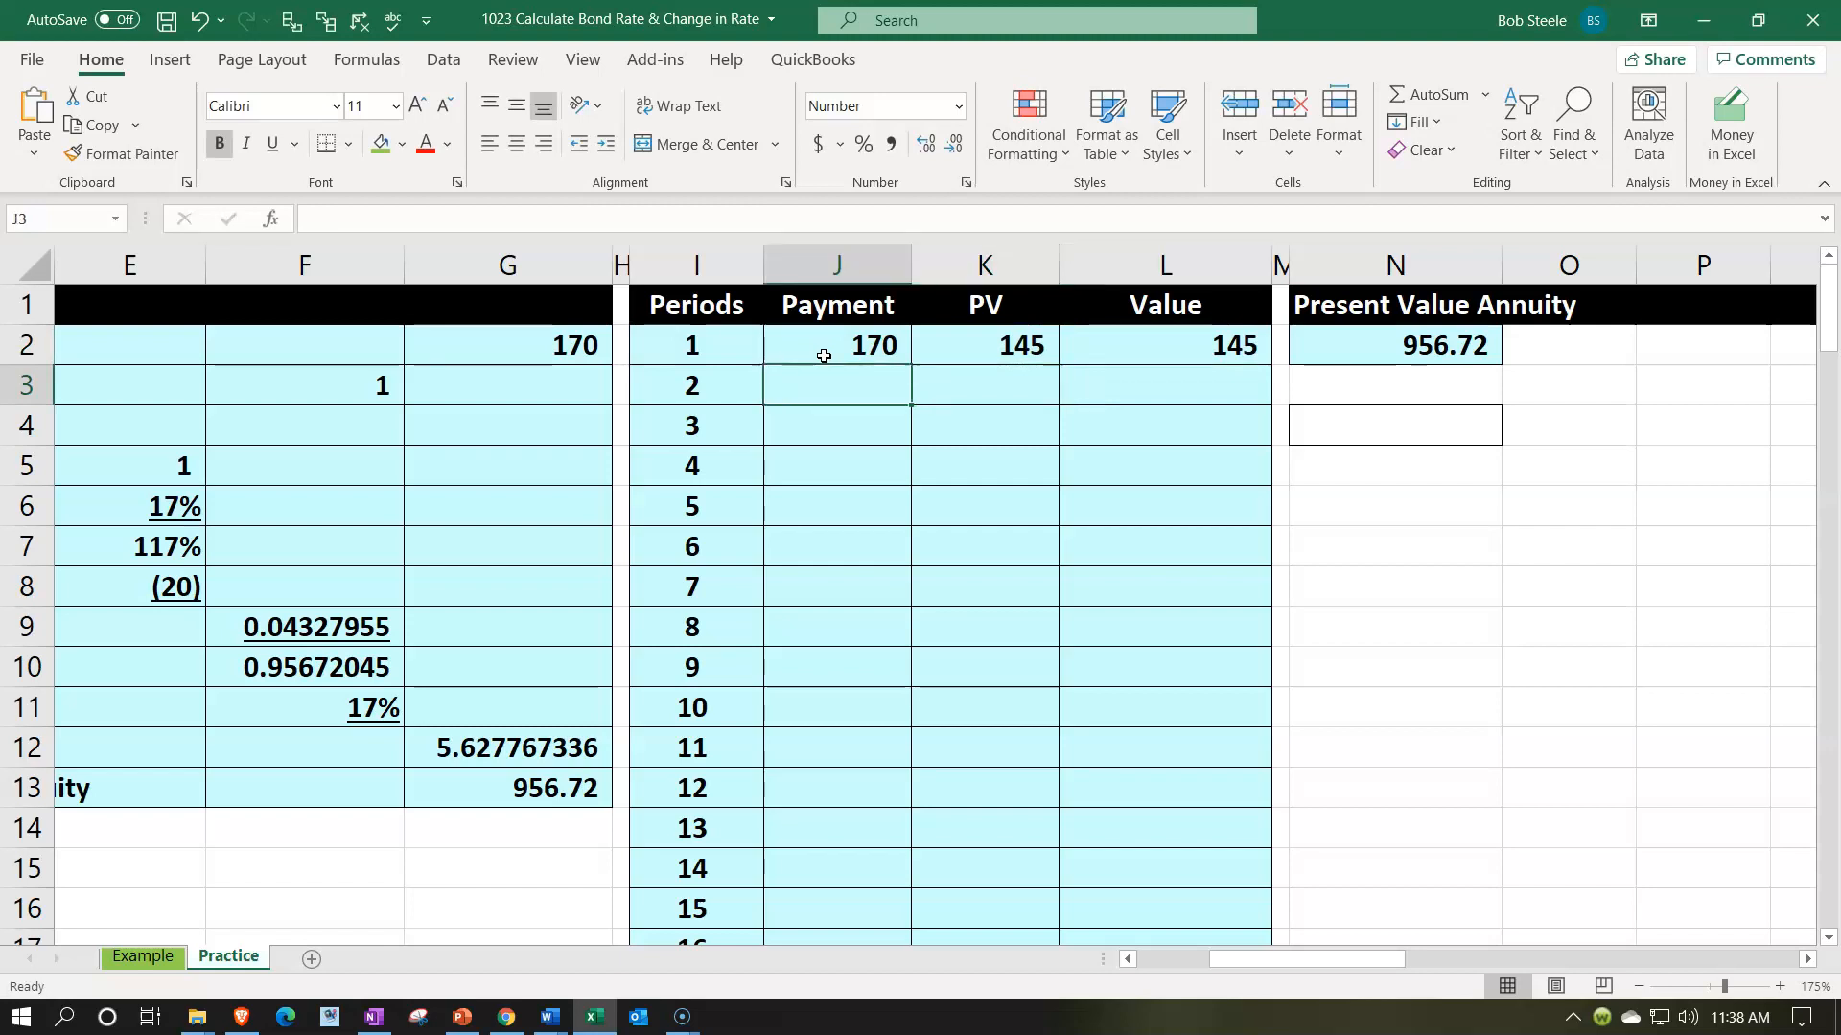
{"action": "type", "text": "="}
{"action": "key", "text": "Up"}
{"action": "key", "text": "Return"}
- Calculate the present value of the period 2 payment in K3 with -PV($E$6,I3,,J3), keeping the rate reference absolute
{"action": "key", "text": "Up"}
{"action": "key", "text": "Right"}
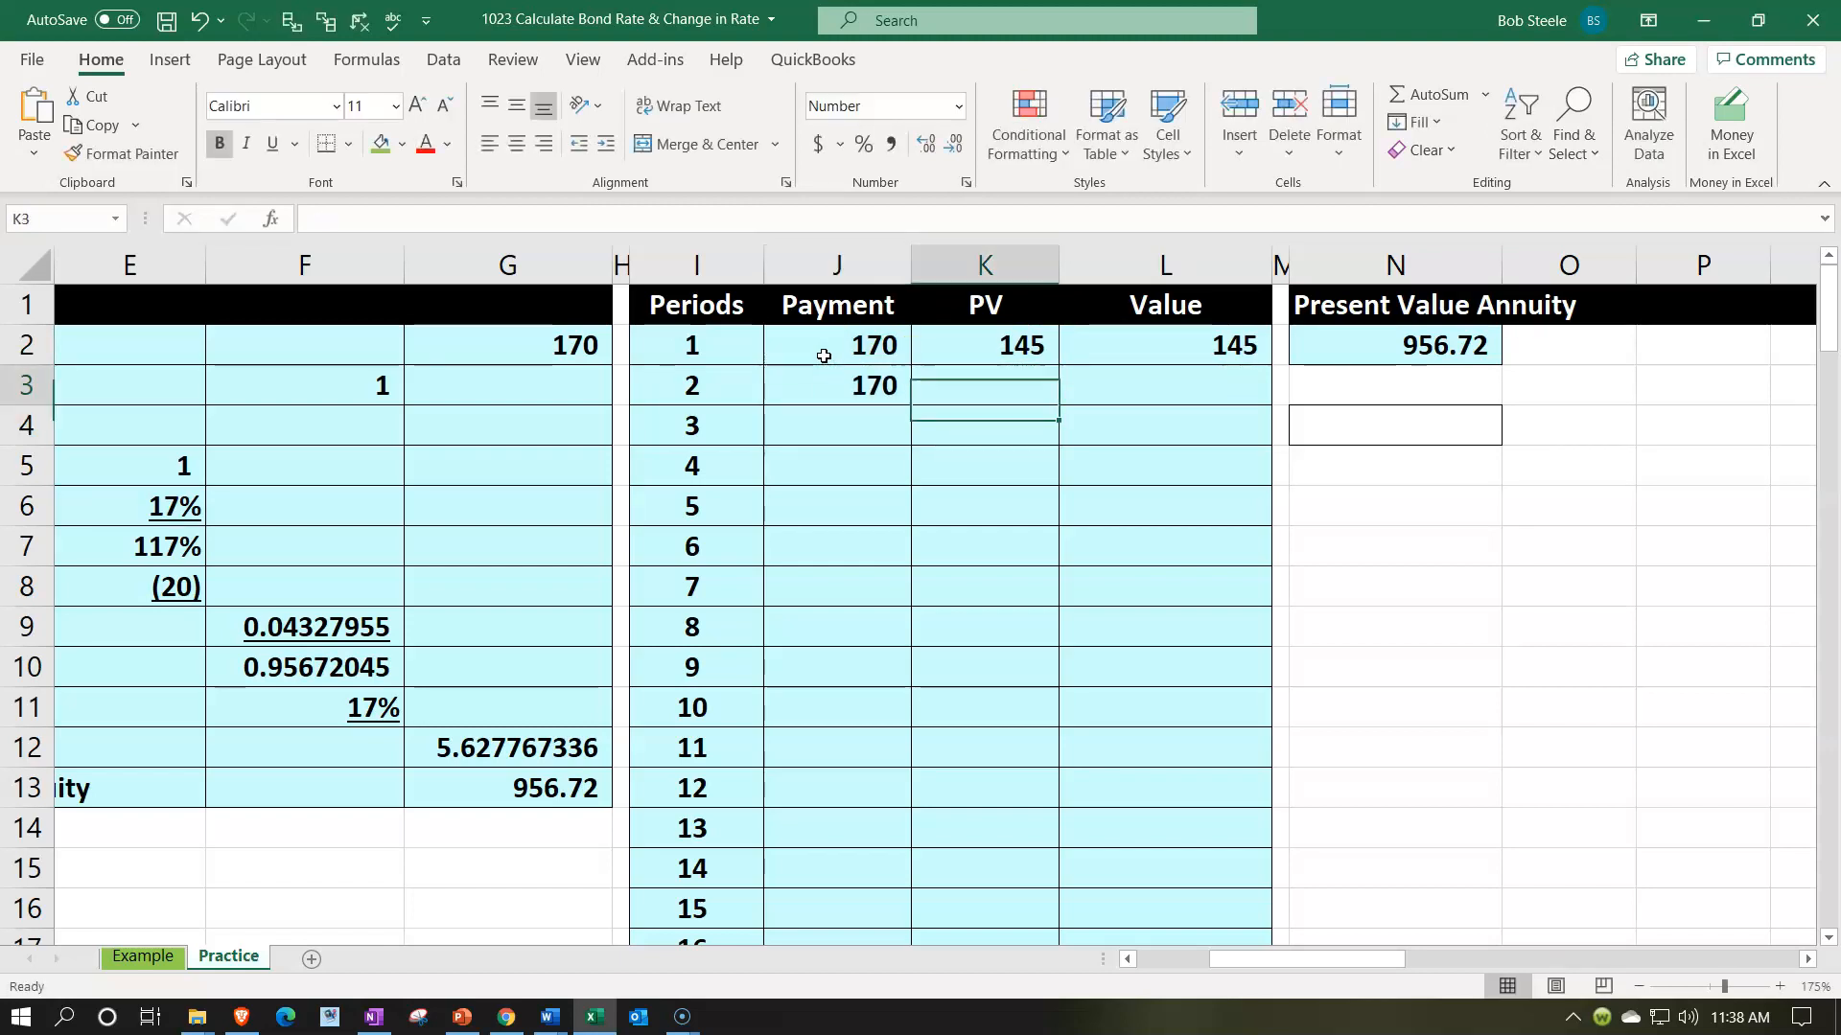
{"action": "type", "text": "-"}
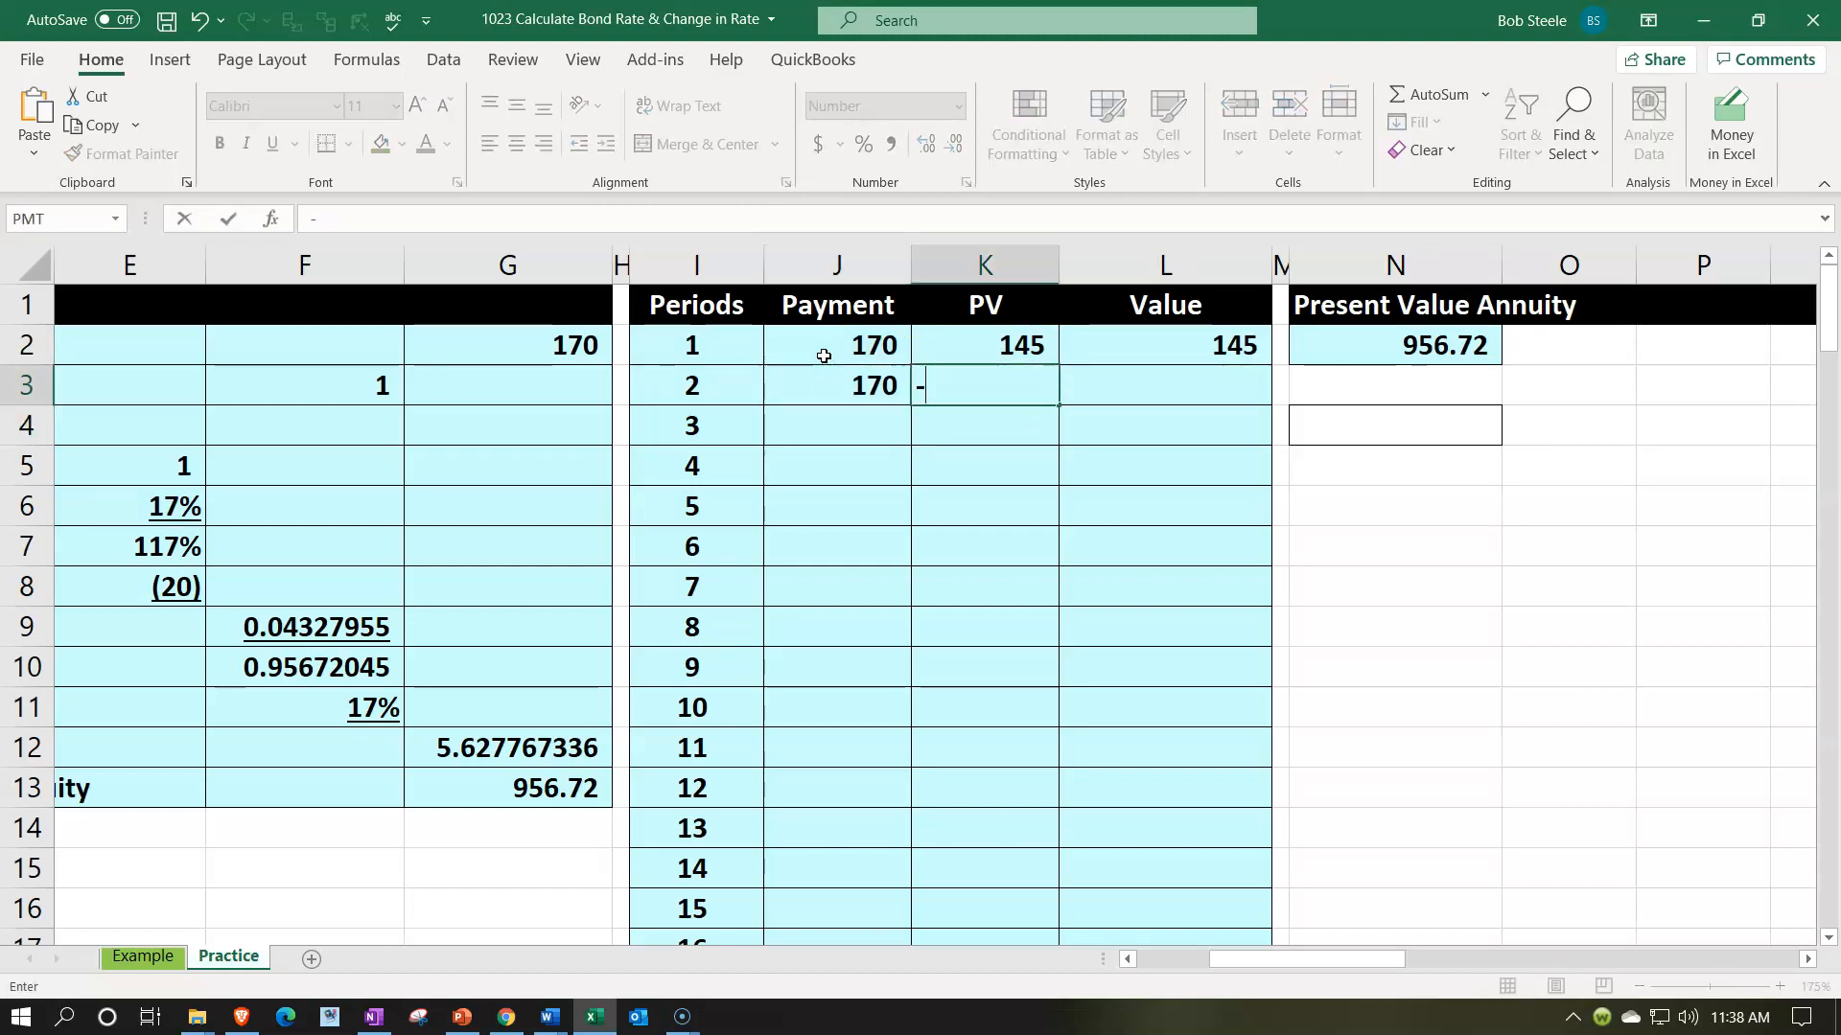
{"action": "type", "text": "pv("}
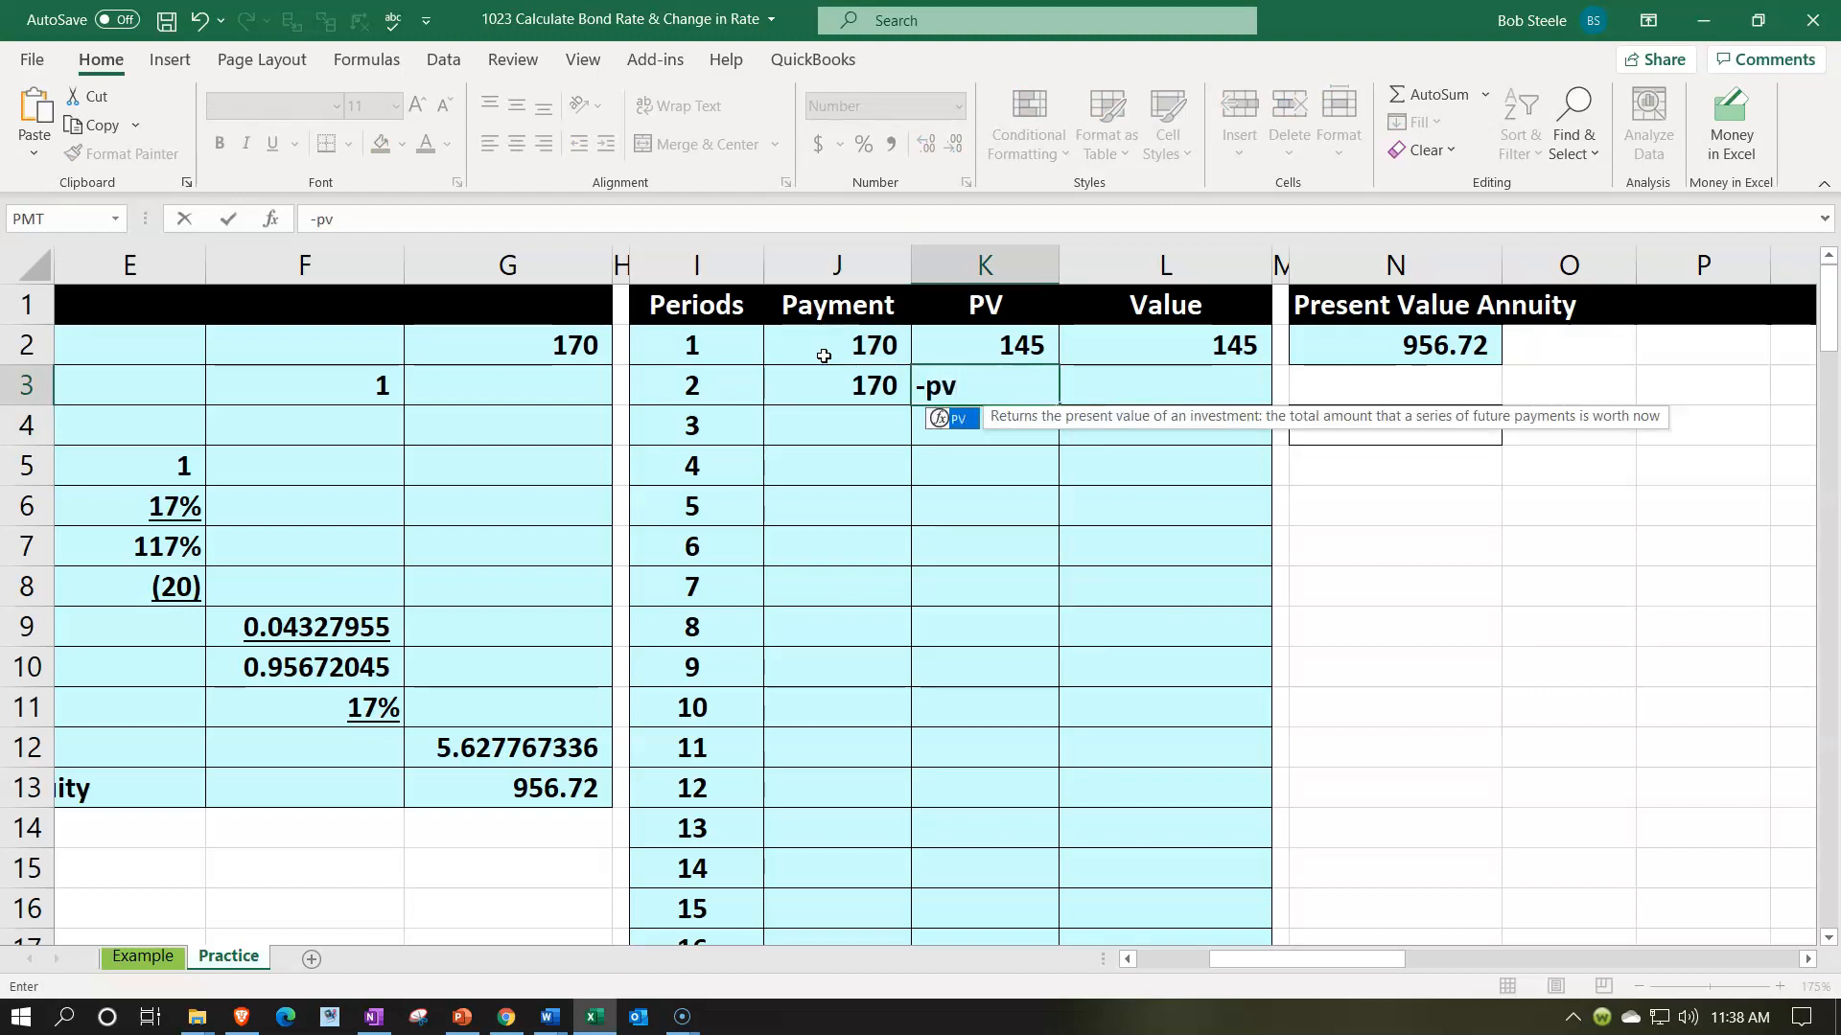
{"action": "key", "text": "Left"}
{"action": "key", "text": "Left"}
{"action": "key", "text": "Left"}
{"action": "key", "text": "Left"}
{"action": "key", "text": "Left"}
{"action": "key", "text": "Left"}
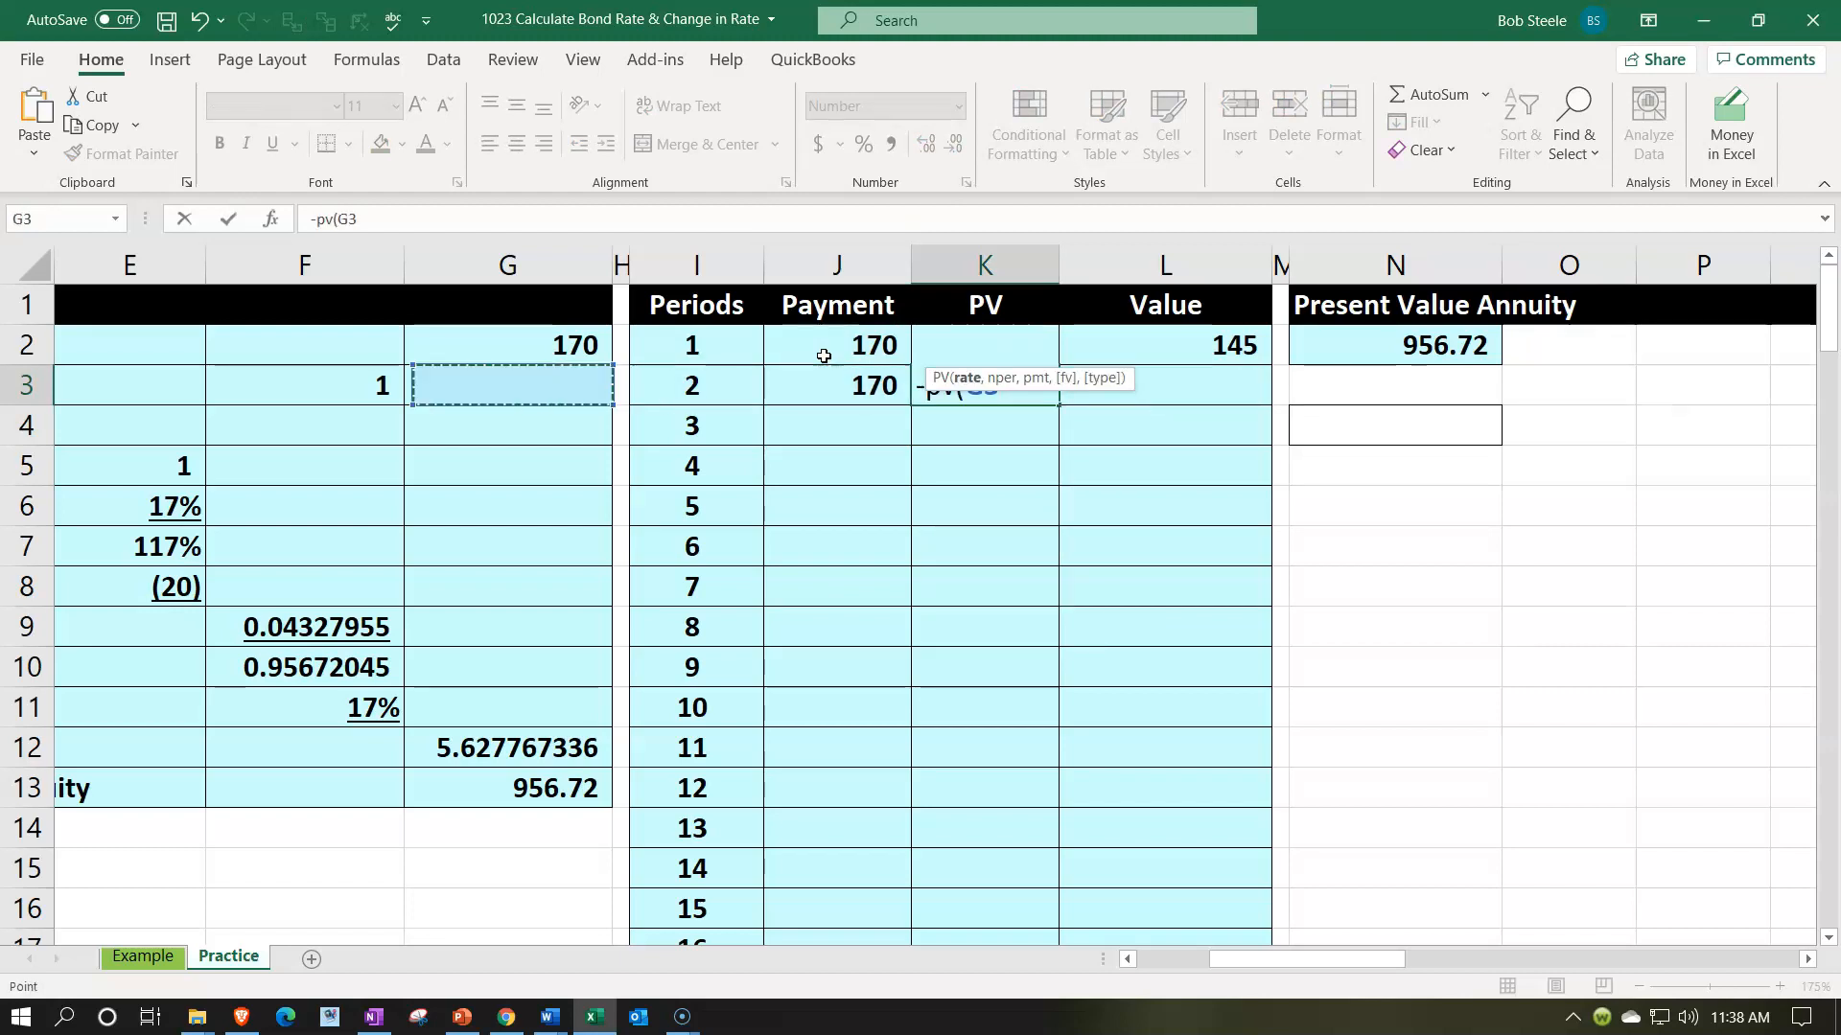
{"action": "key", "text": "Down"}
{"action": "key", "text": "Down"}
{"action": "key", "text": "Down"}
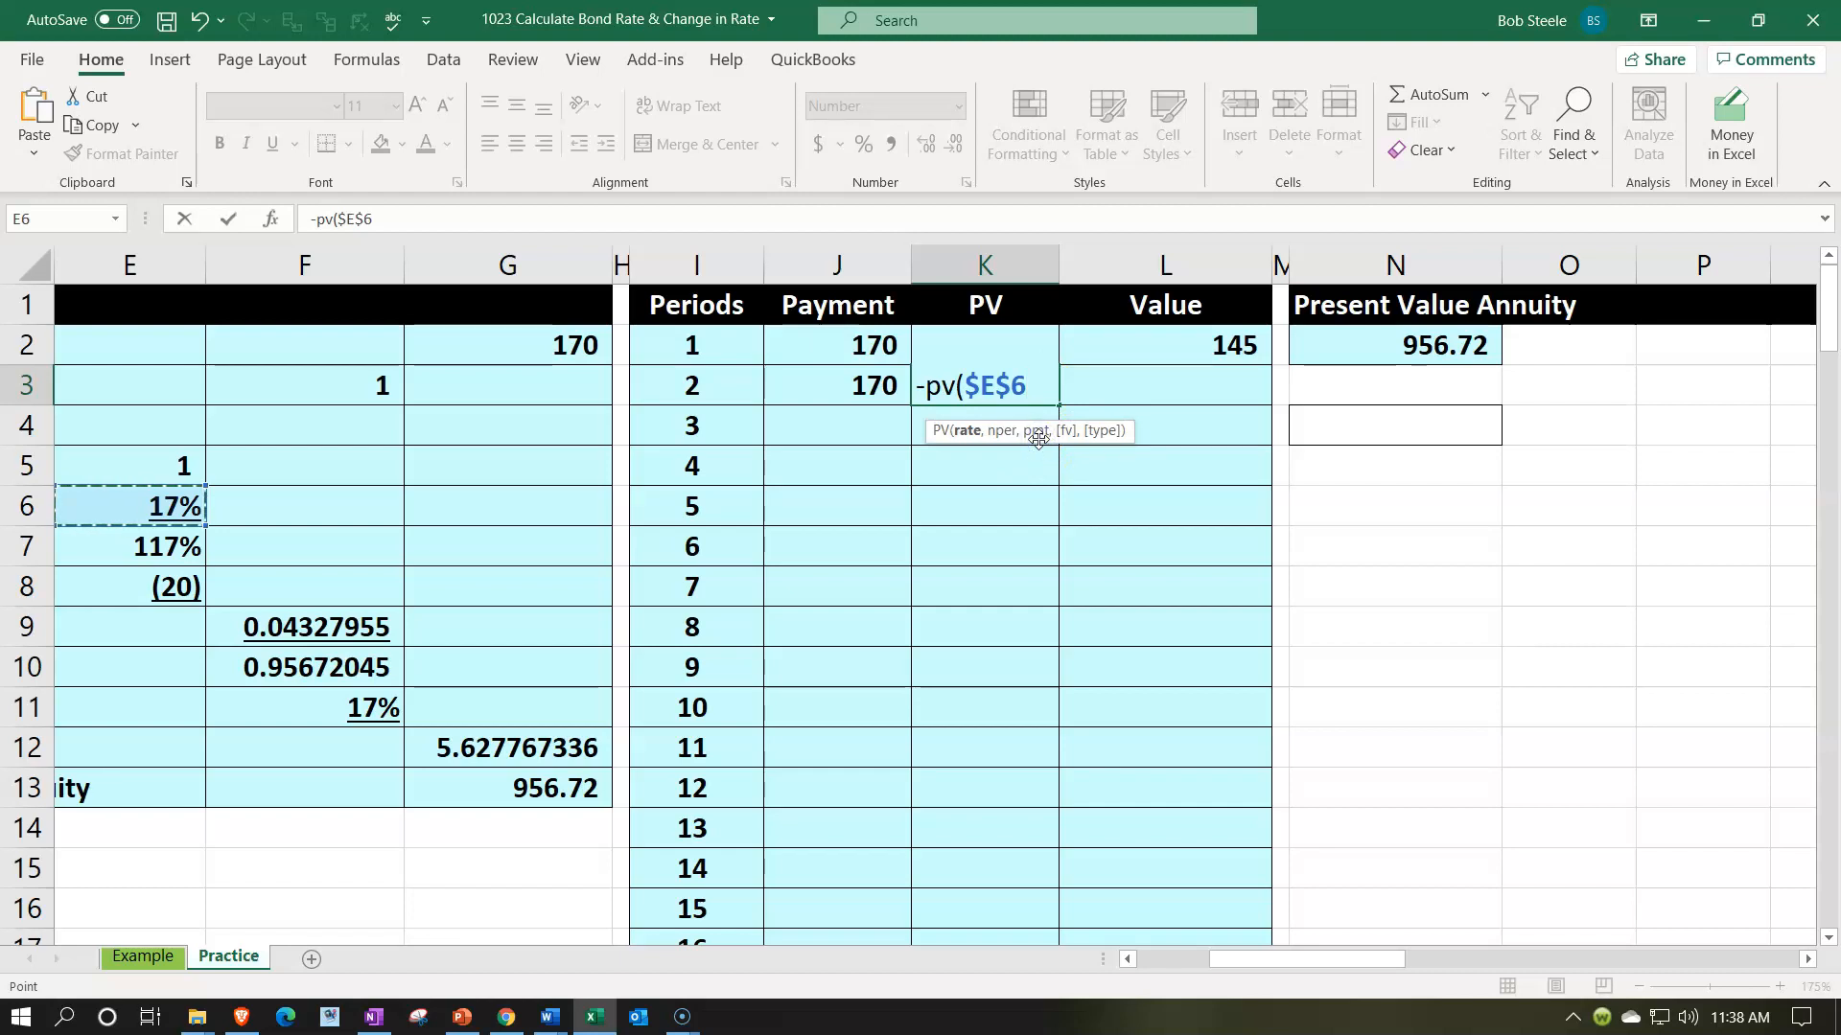
{"action": "type", "text": ","}
{"action": "key", "text": "Left"}
{"action": "key", "text": "Left"}
{"action": "type", "text": ",,"}
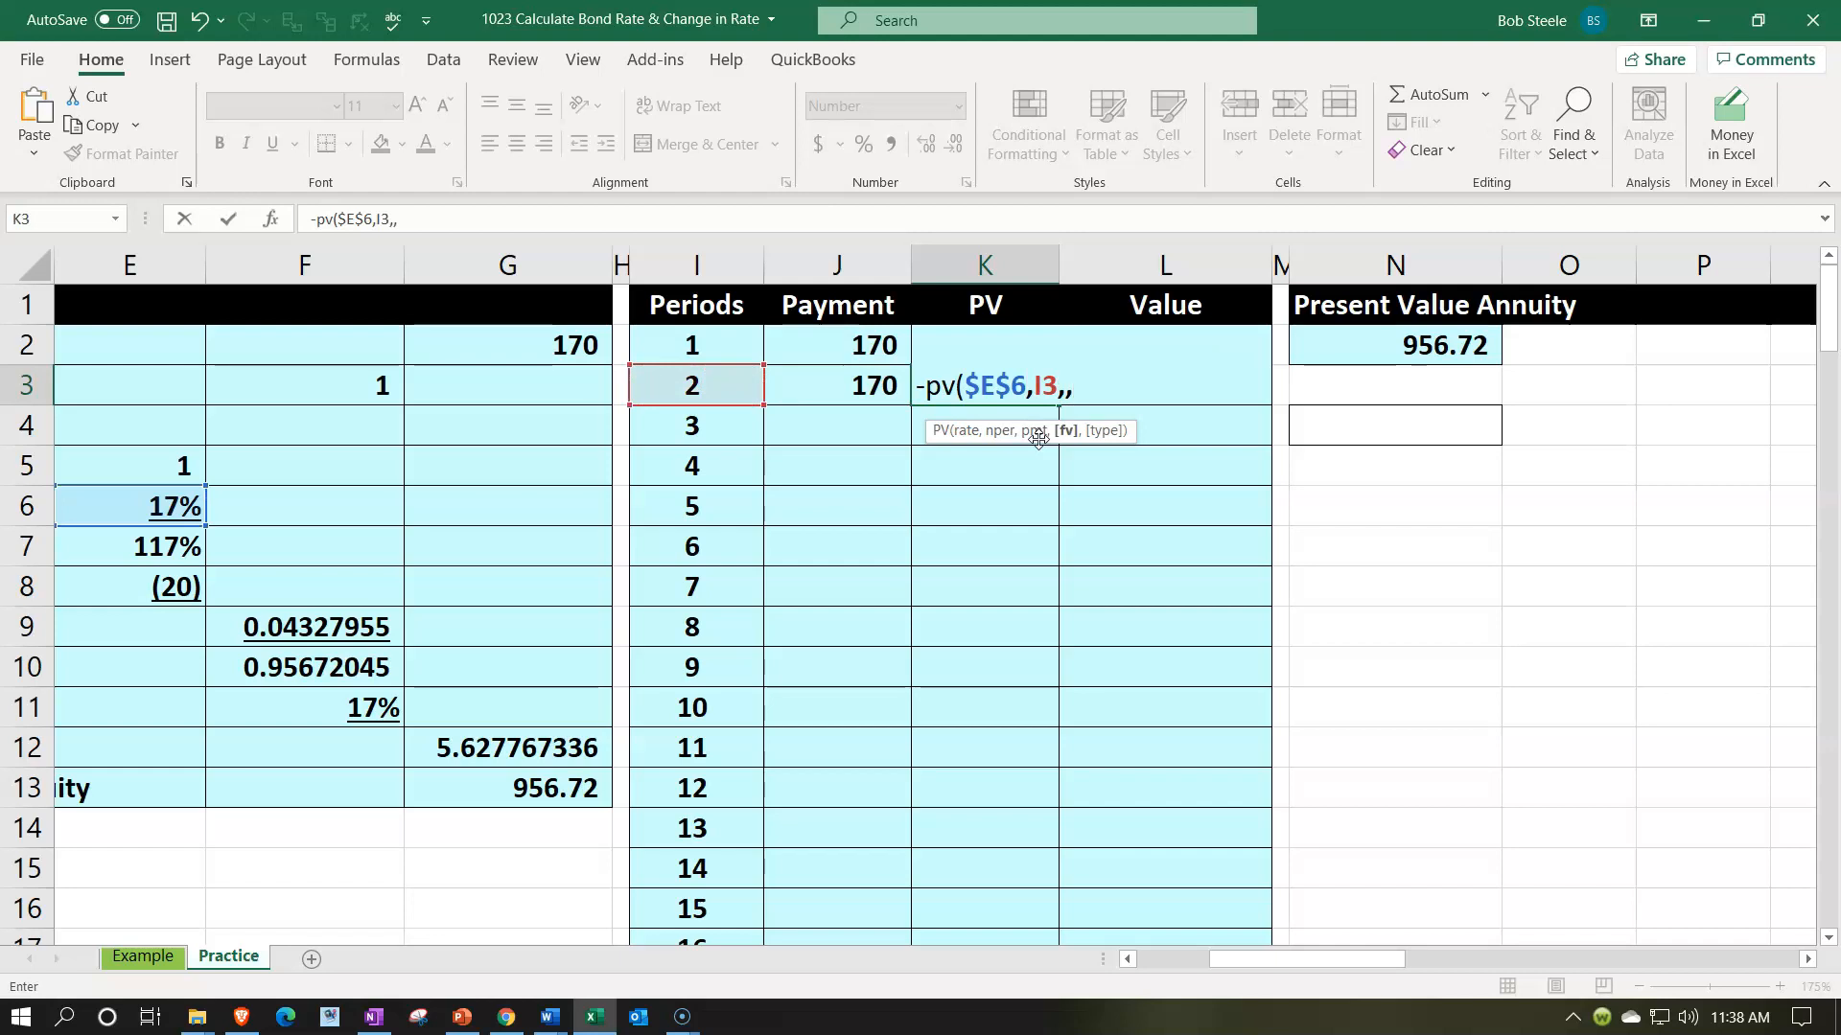
{"action": "key", "text": "Left"}
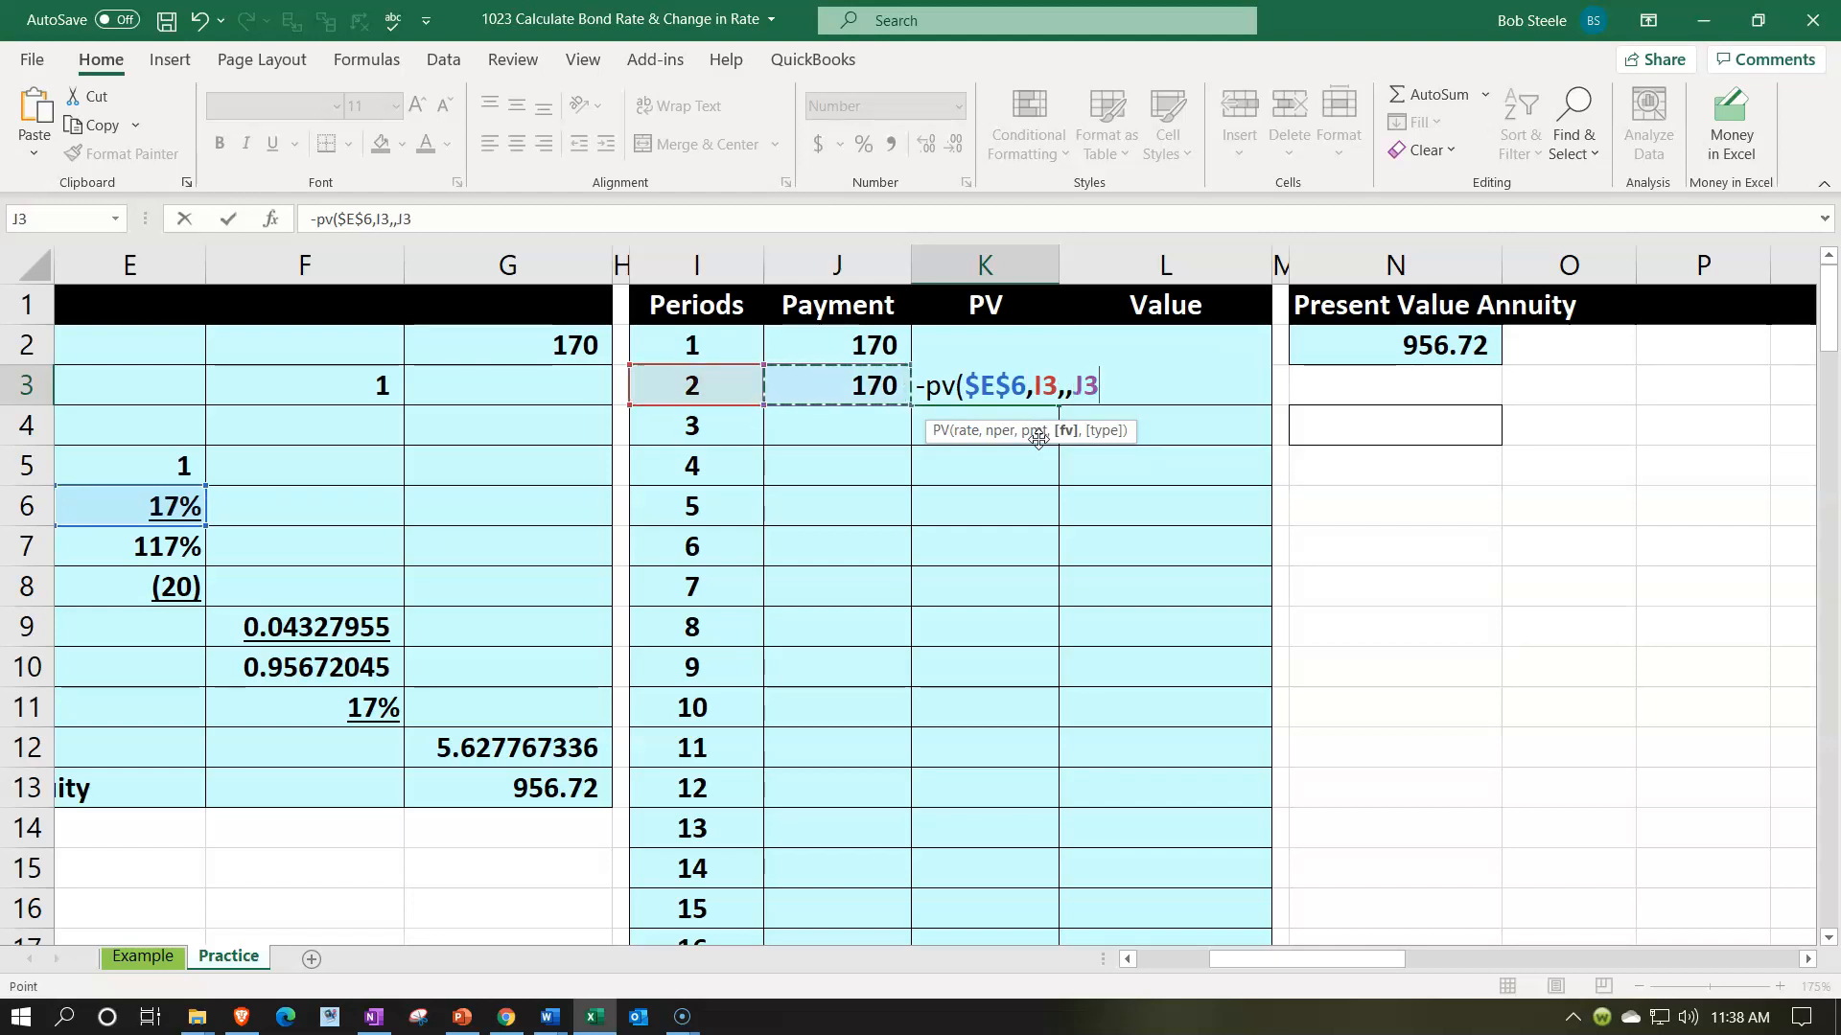
{"action": "key", "text": "Return"}
- Accumulate the period 2 value in L3 with the formula =L2+K3
{"action": "key", "text": "Right"}
{"action": "key", "text": "Up"}
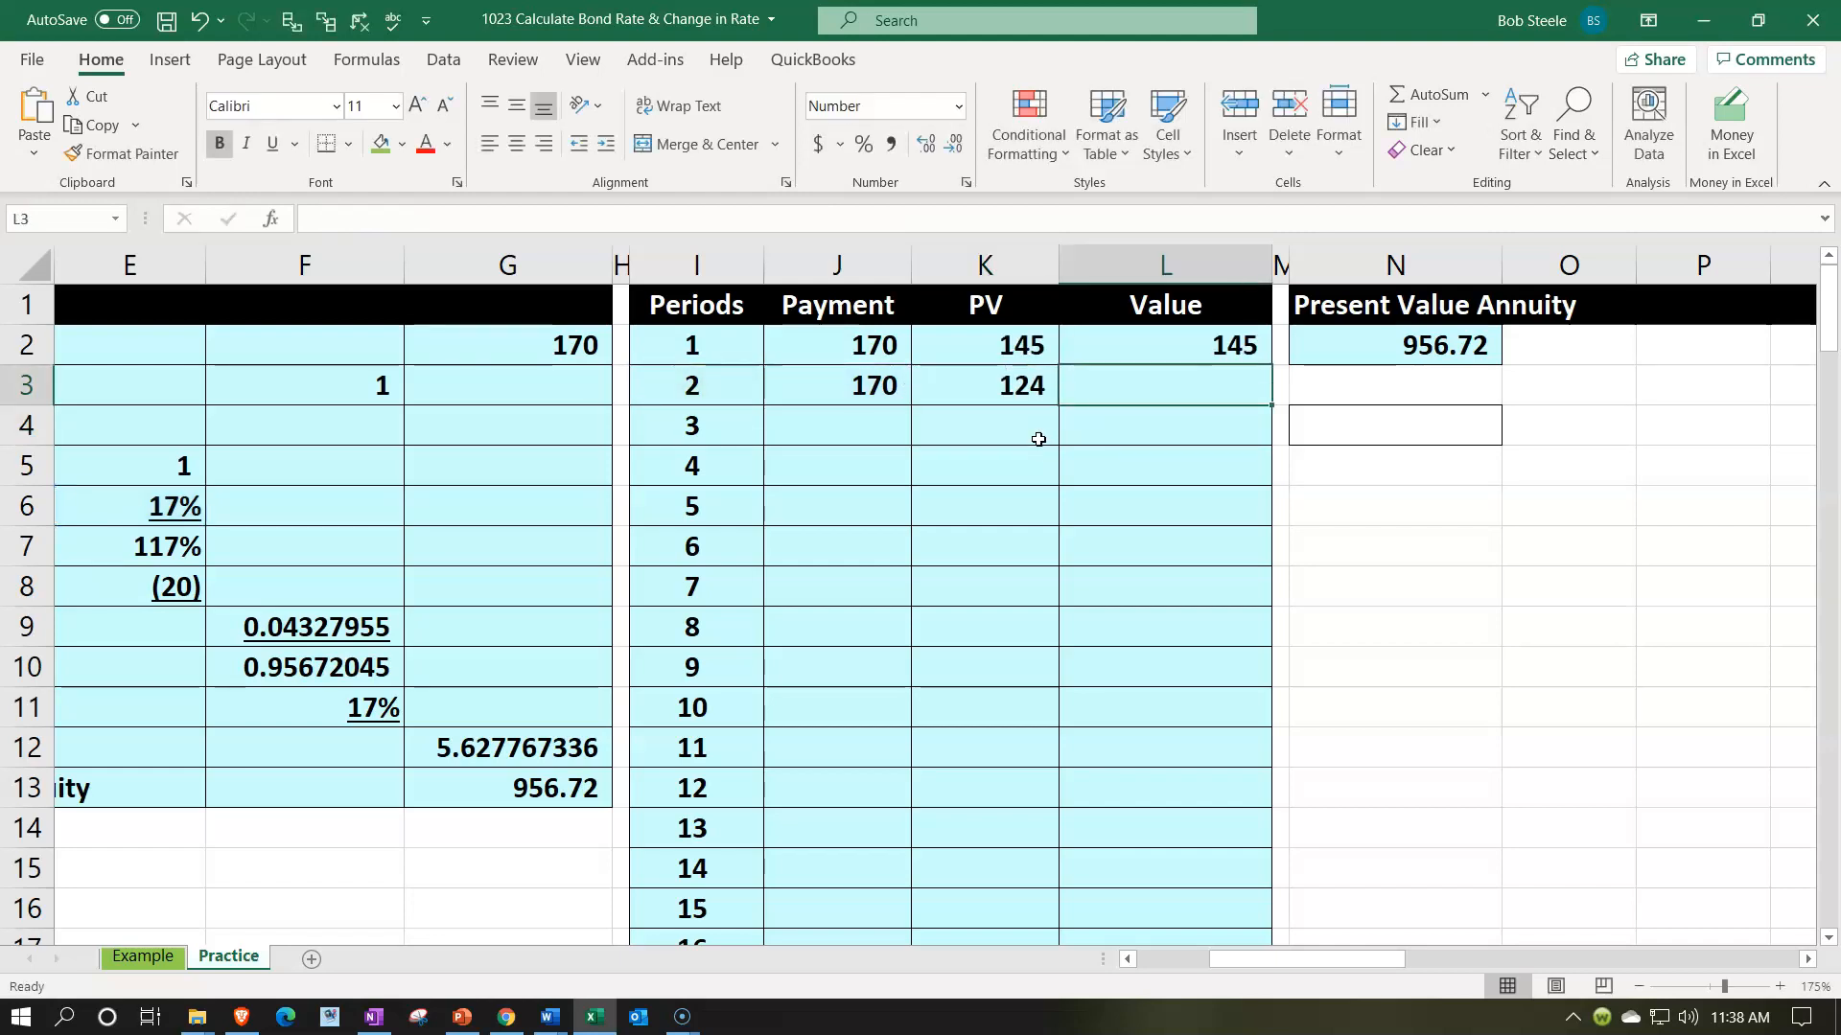
{"action": "type", "text": "="}
{"action": "key", "text": "Up"}
{"action": "type", "text": "+"}
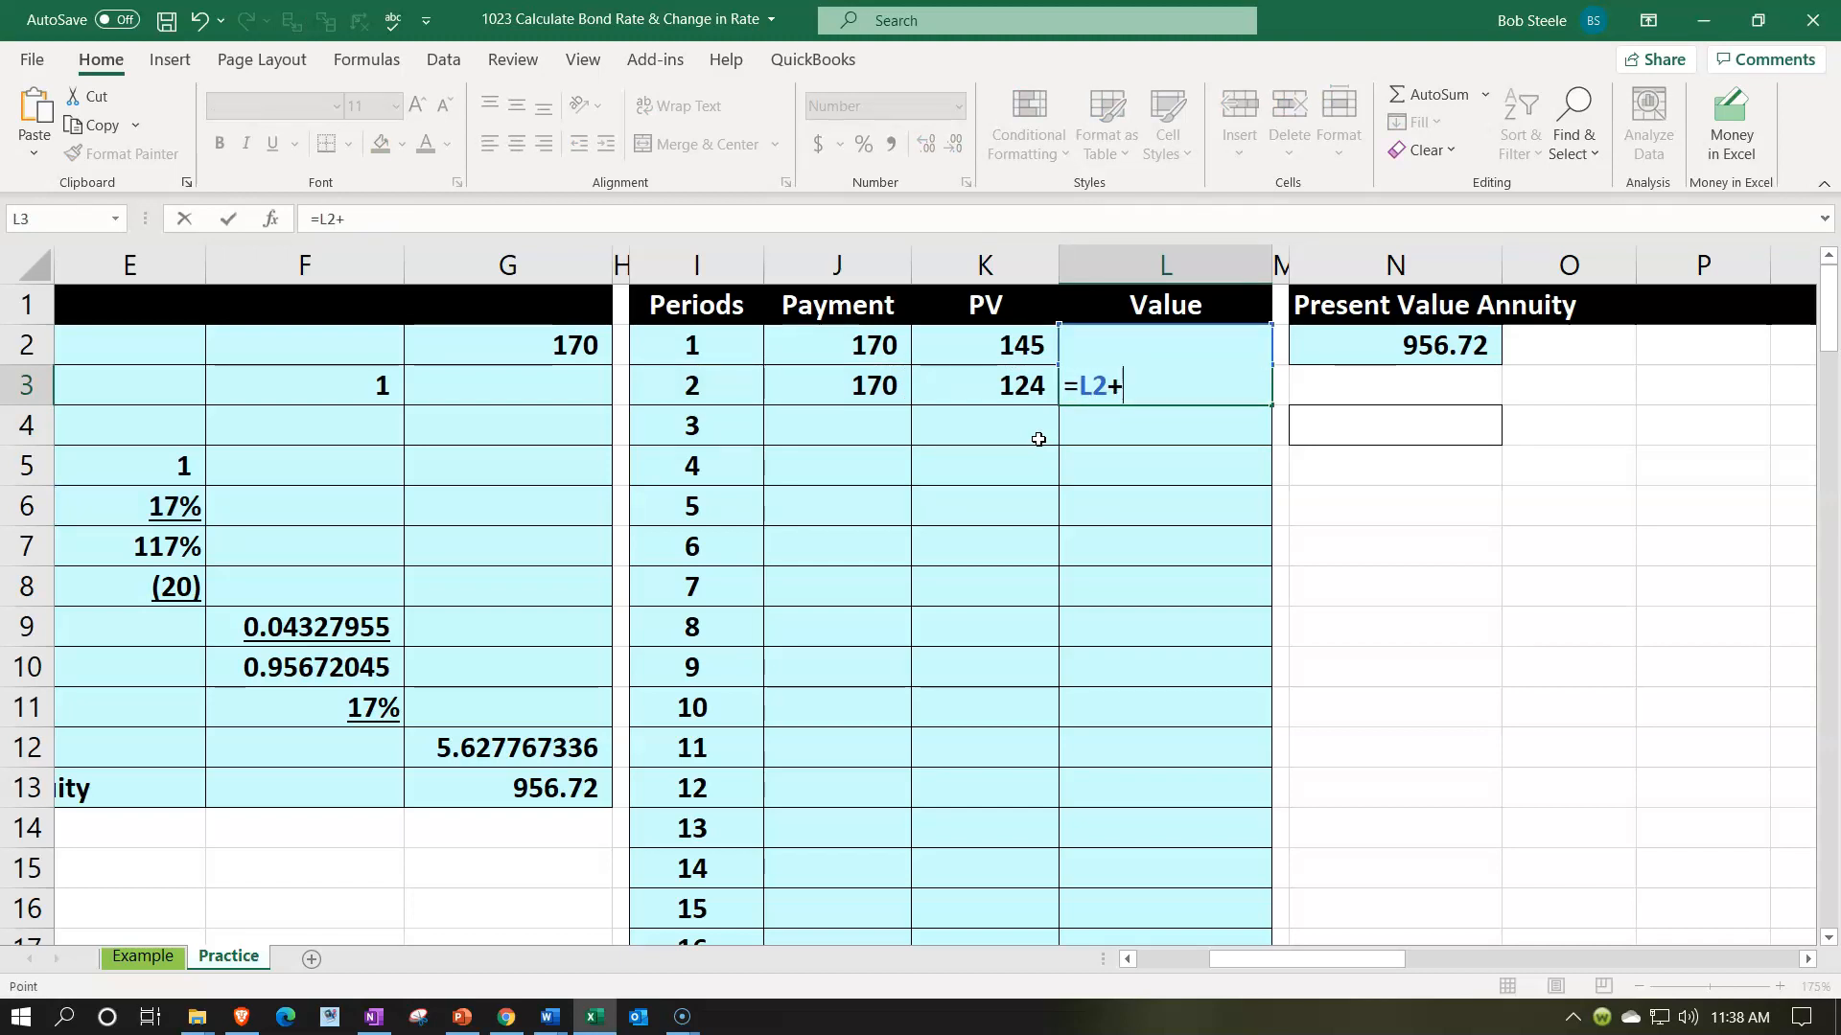
{"action": "key", "text": "Left"}
{"action": "key", "text": "Return"}
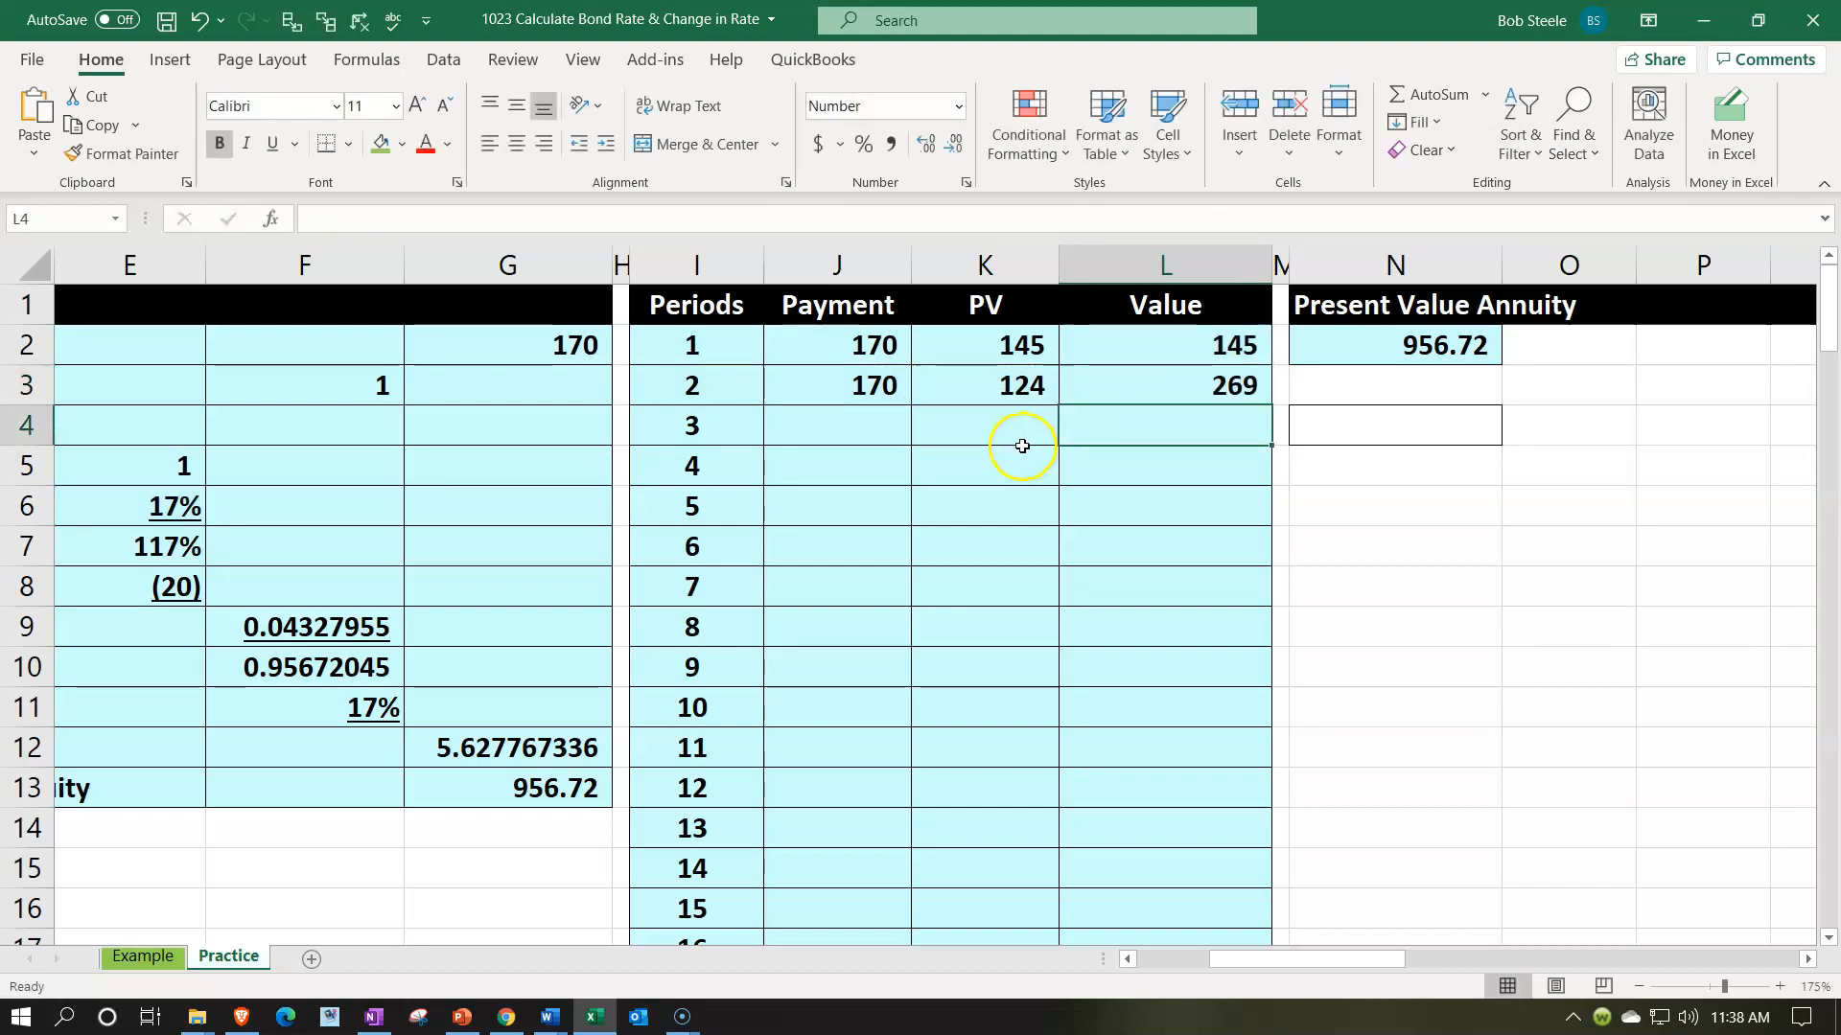
- Fill the payment, PV and value formulas in J3:L3 down through period 20 in row 21
{"action": "left_click_drag", "start_coordinate": [874, 388], "coordinate": [1092, 377]}
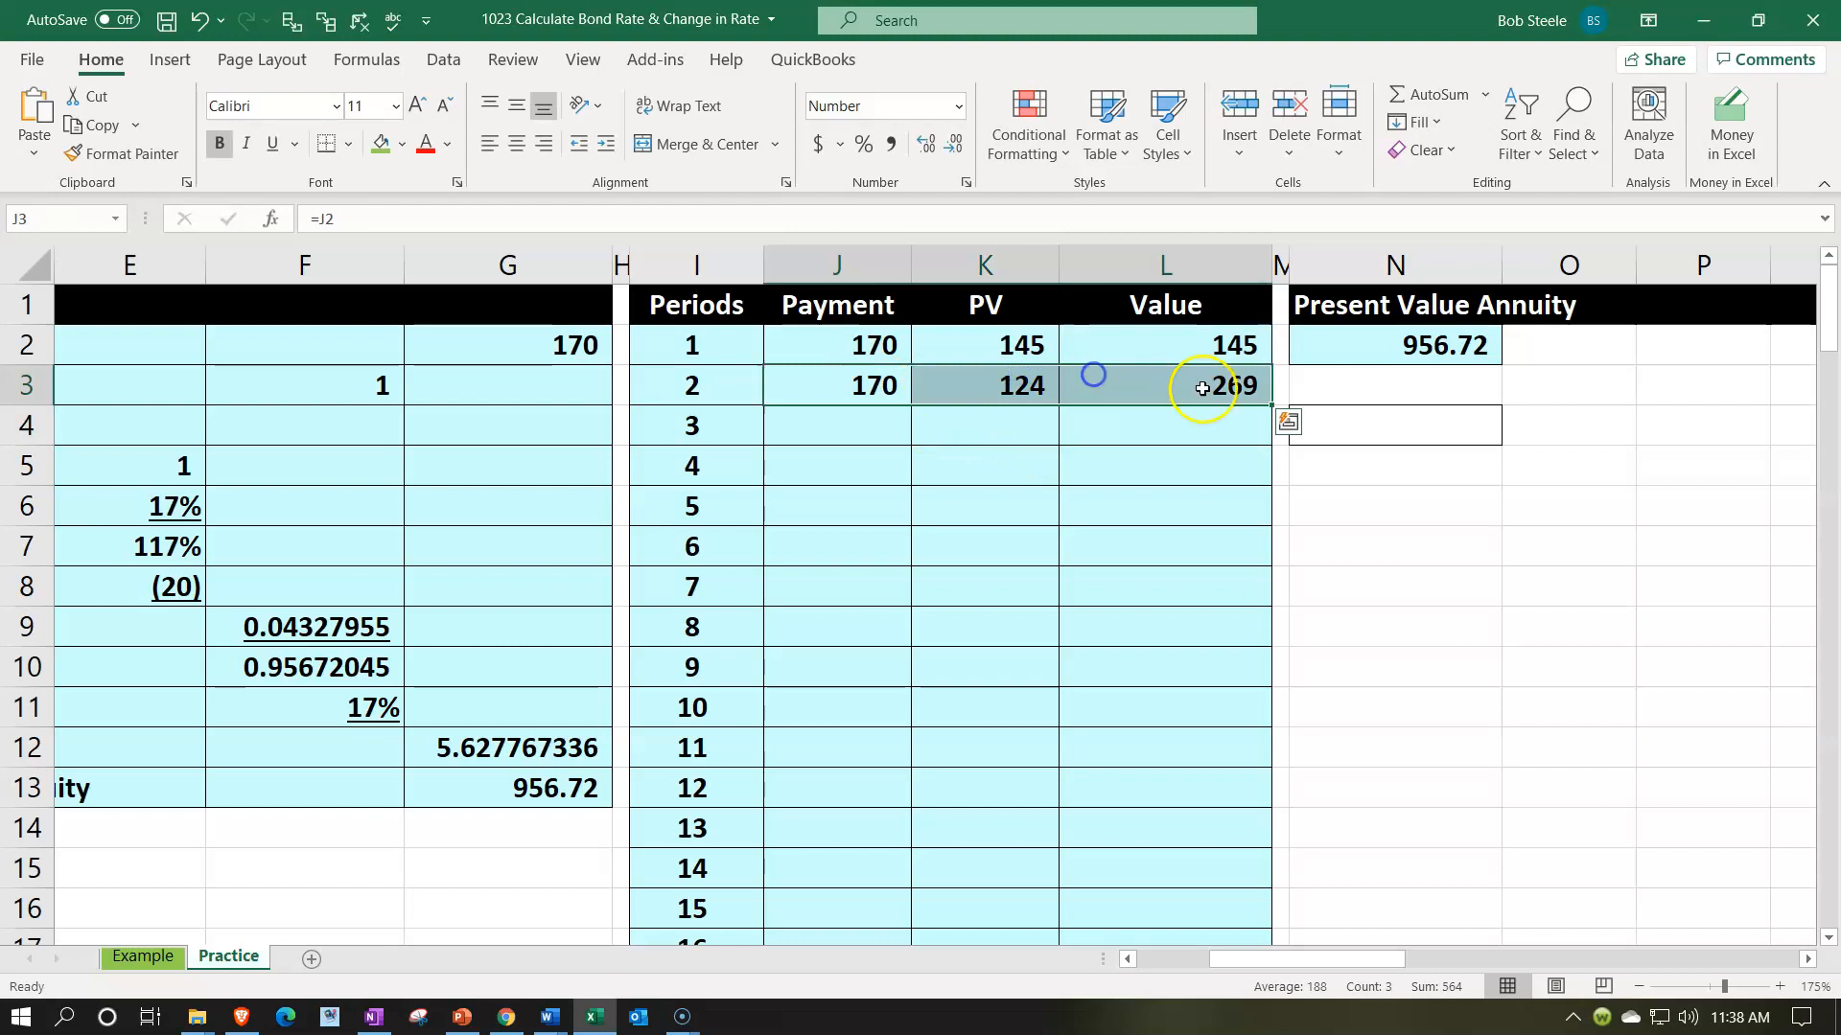
{"action": "left_click_drag", "start_coordinate": [1274, 408], "coordinate": [1279, 967]}
{"action": "left_click_drag", "start_coordinate": [1280, 966], "coordinate": [1272, 856]}
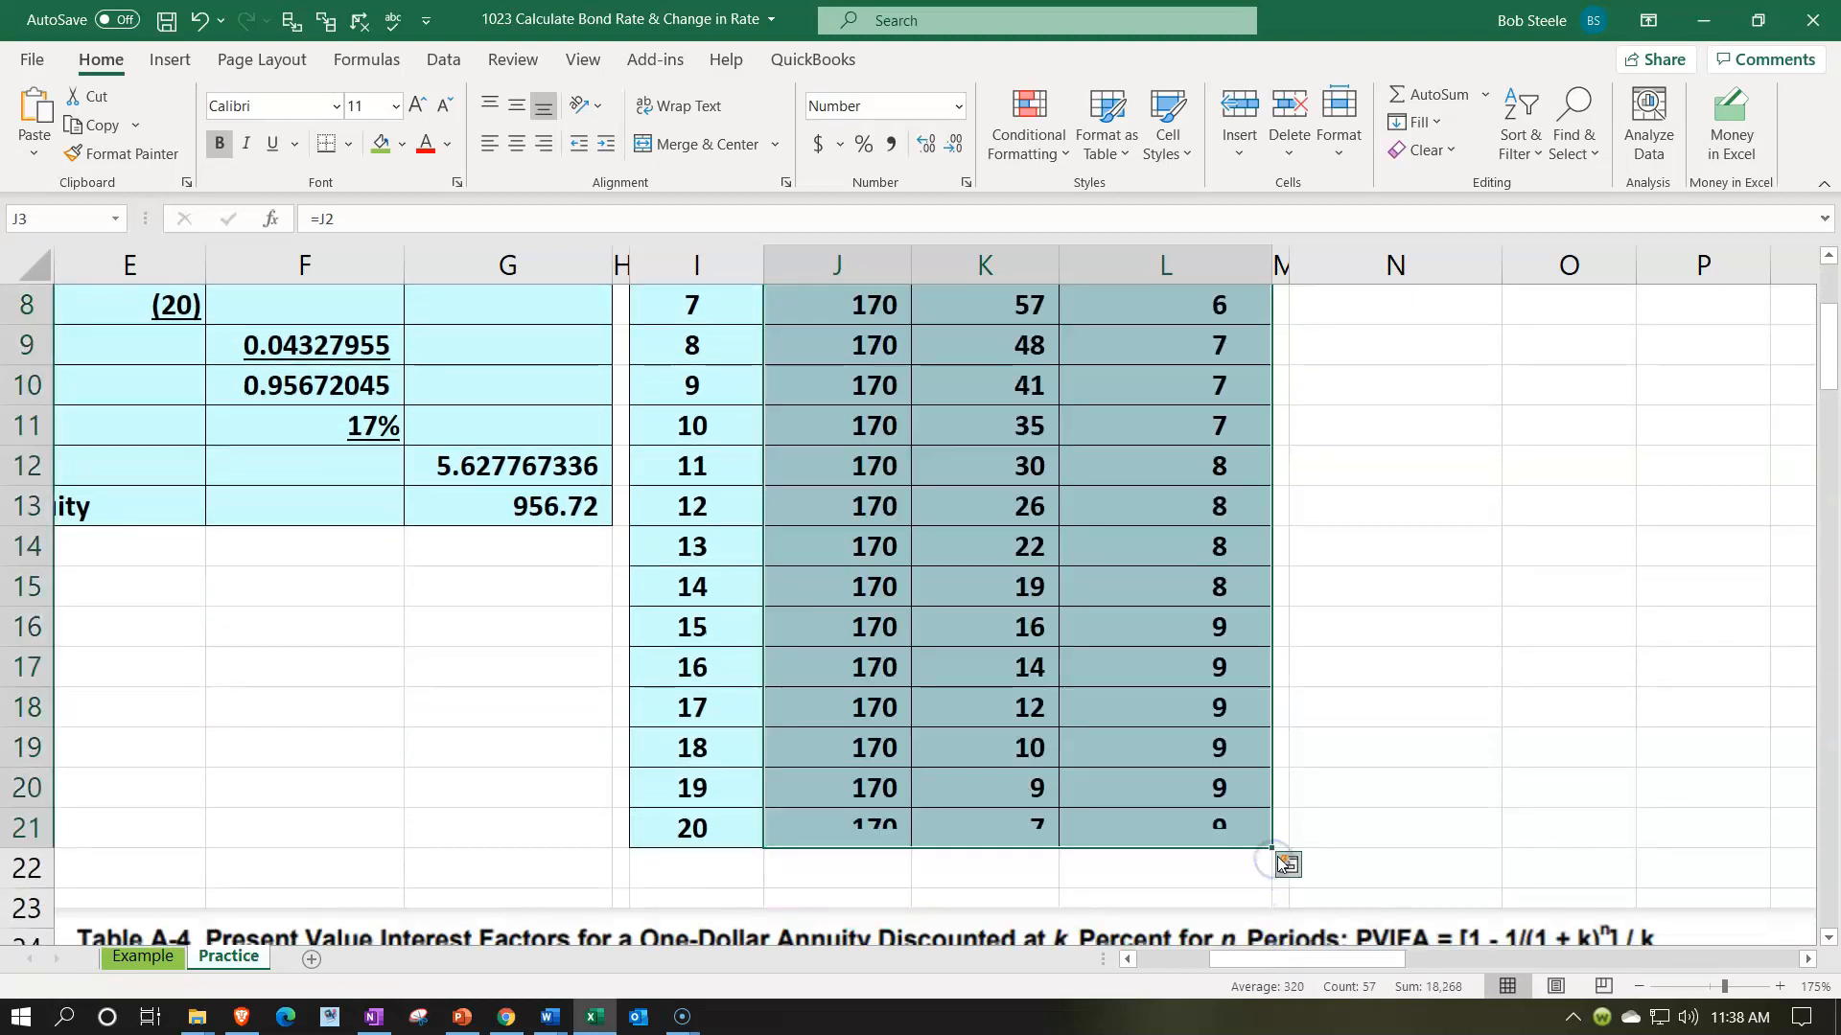
- Extend the period table by copying the row 21 formulas into row 22 and set the period in I22 to 20
{"action": "left_click", "coordinate": [1244, 842]}
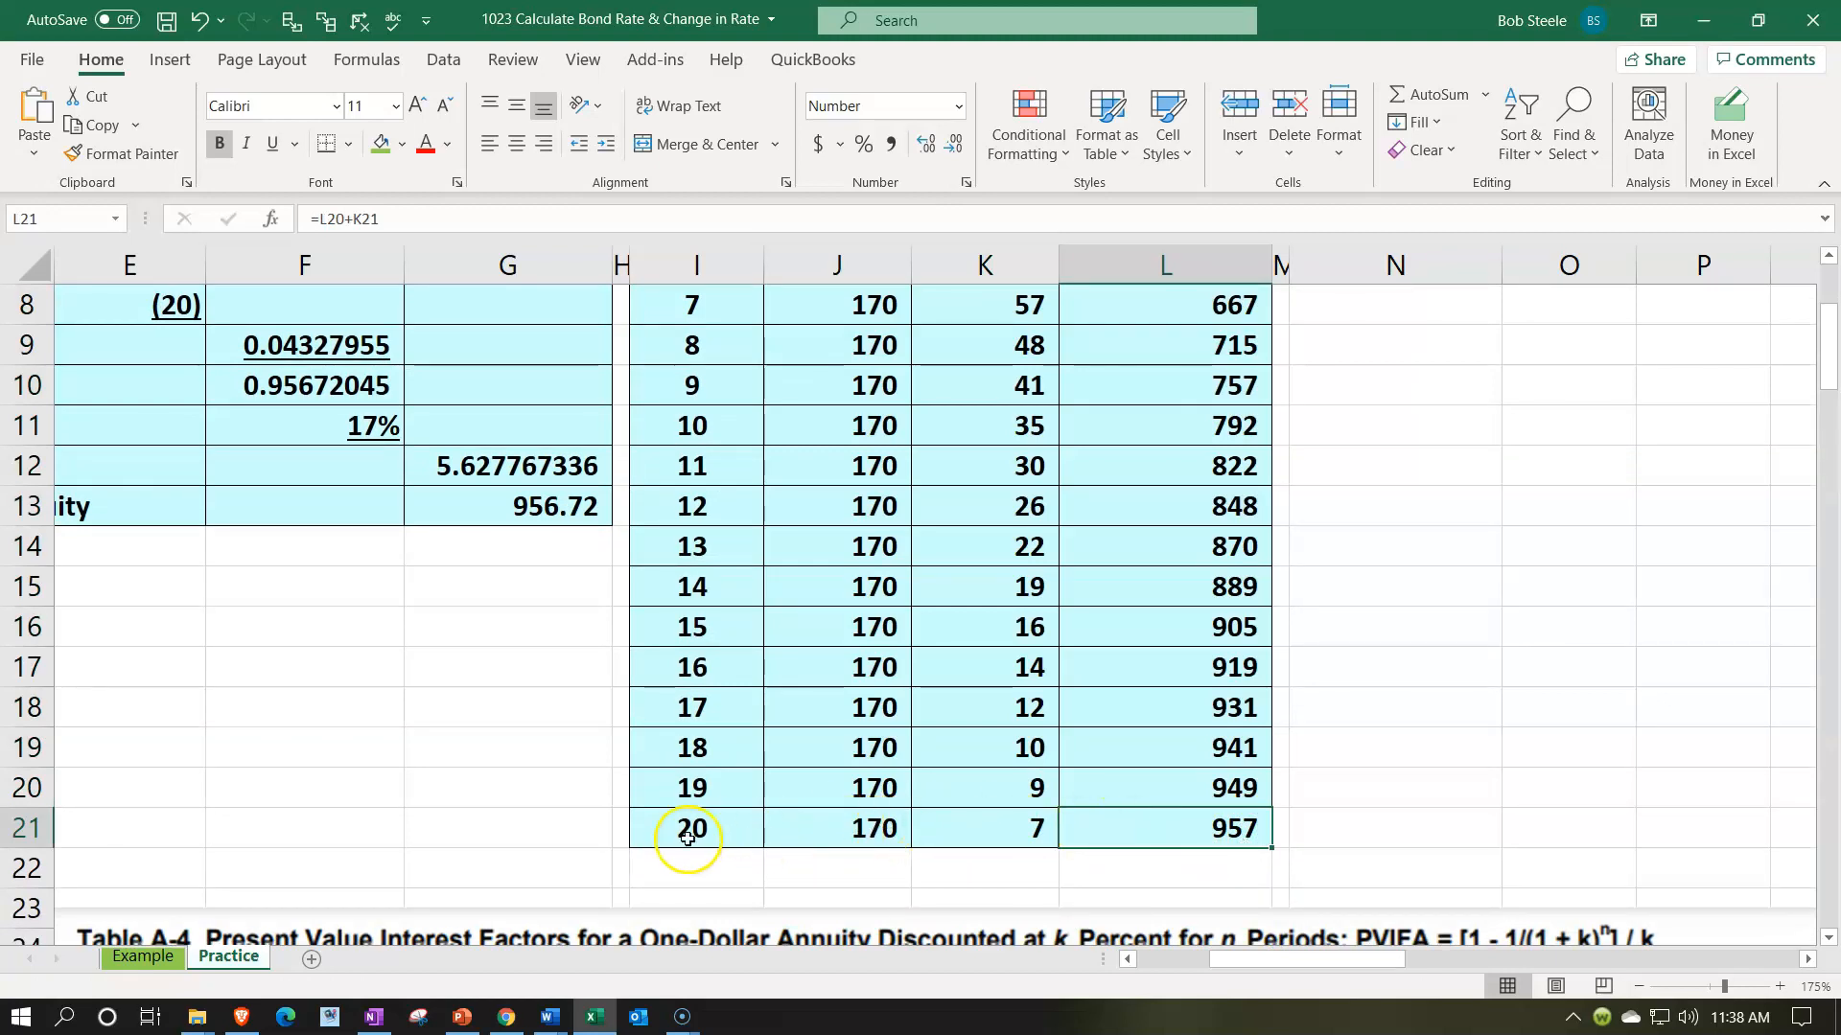
{"action": "left_click_drag", "start_coordinate": [688, 832], "coordinate": [1141, 832]}
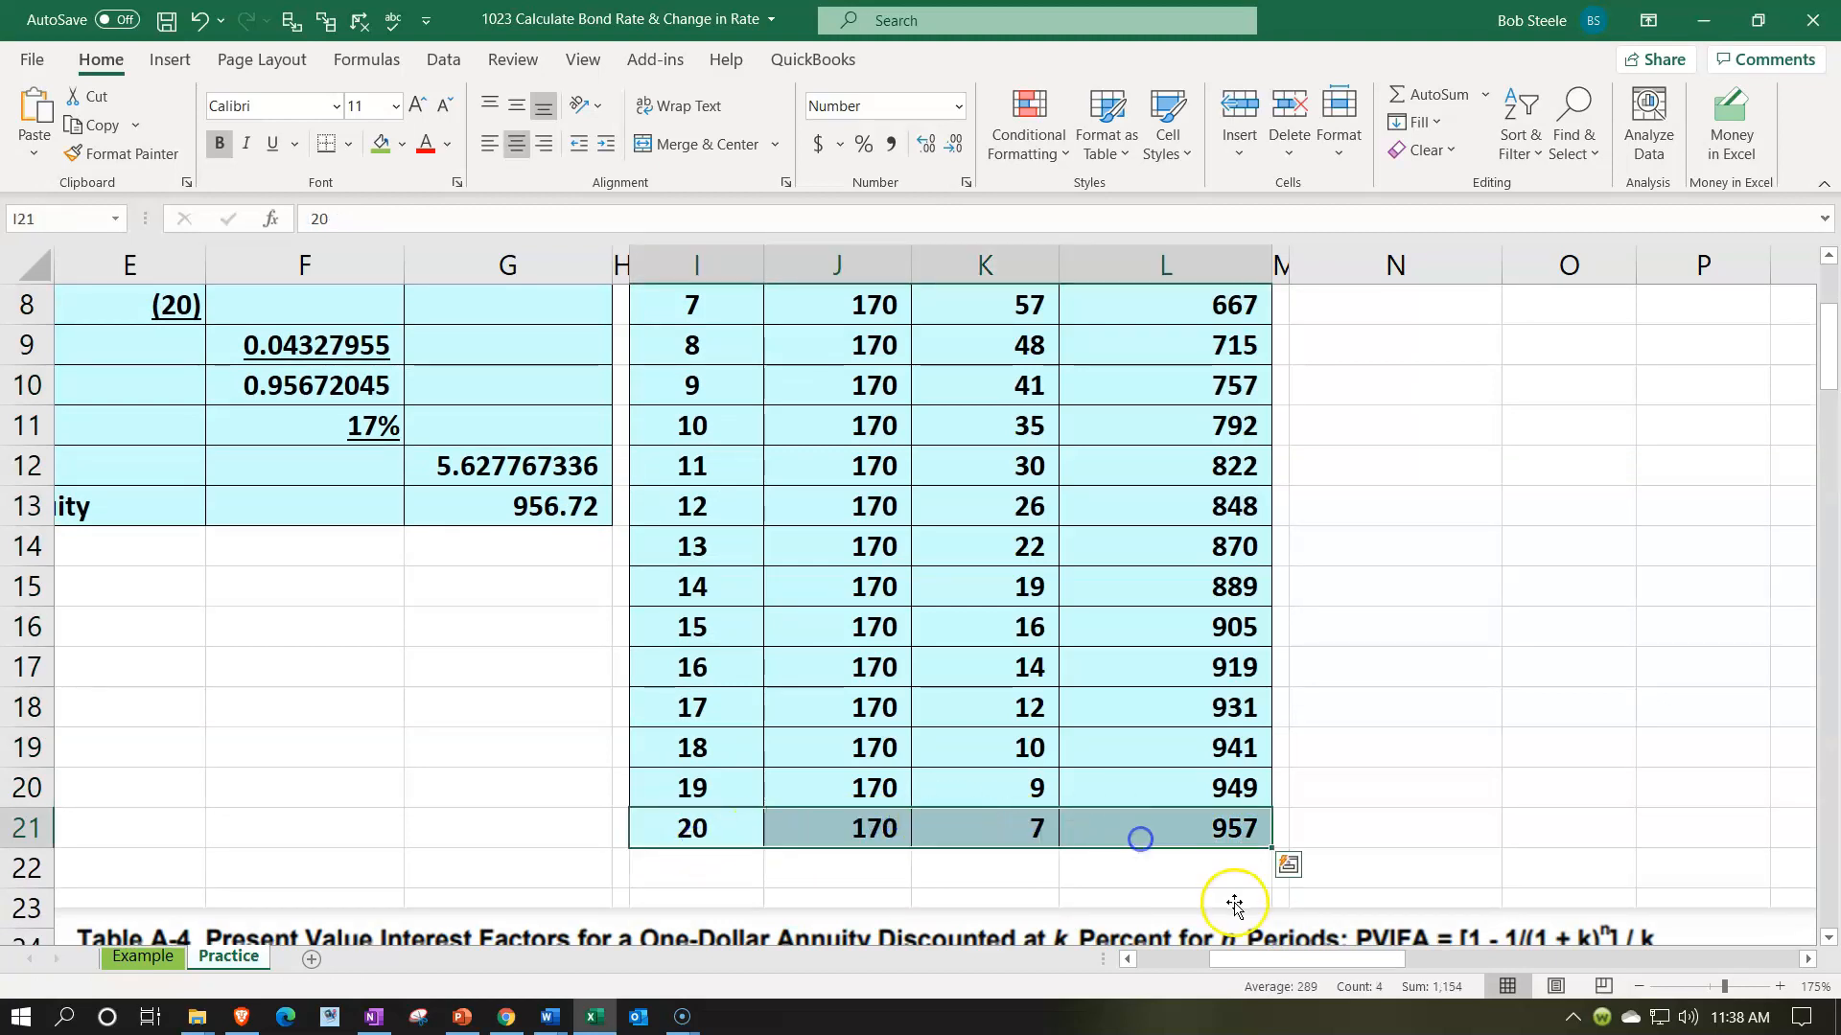
{"action": "left_click_drag", "start_coordinate": [1274, 851], "coordinate": [1274, 880]}
{"action": "left_click_drag", "start_coordinate": [990, 871], "coordinate": [867, 860]}
{"action": "key", "text": "Left"}
{"action": "type", "text": "20"}
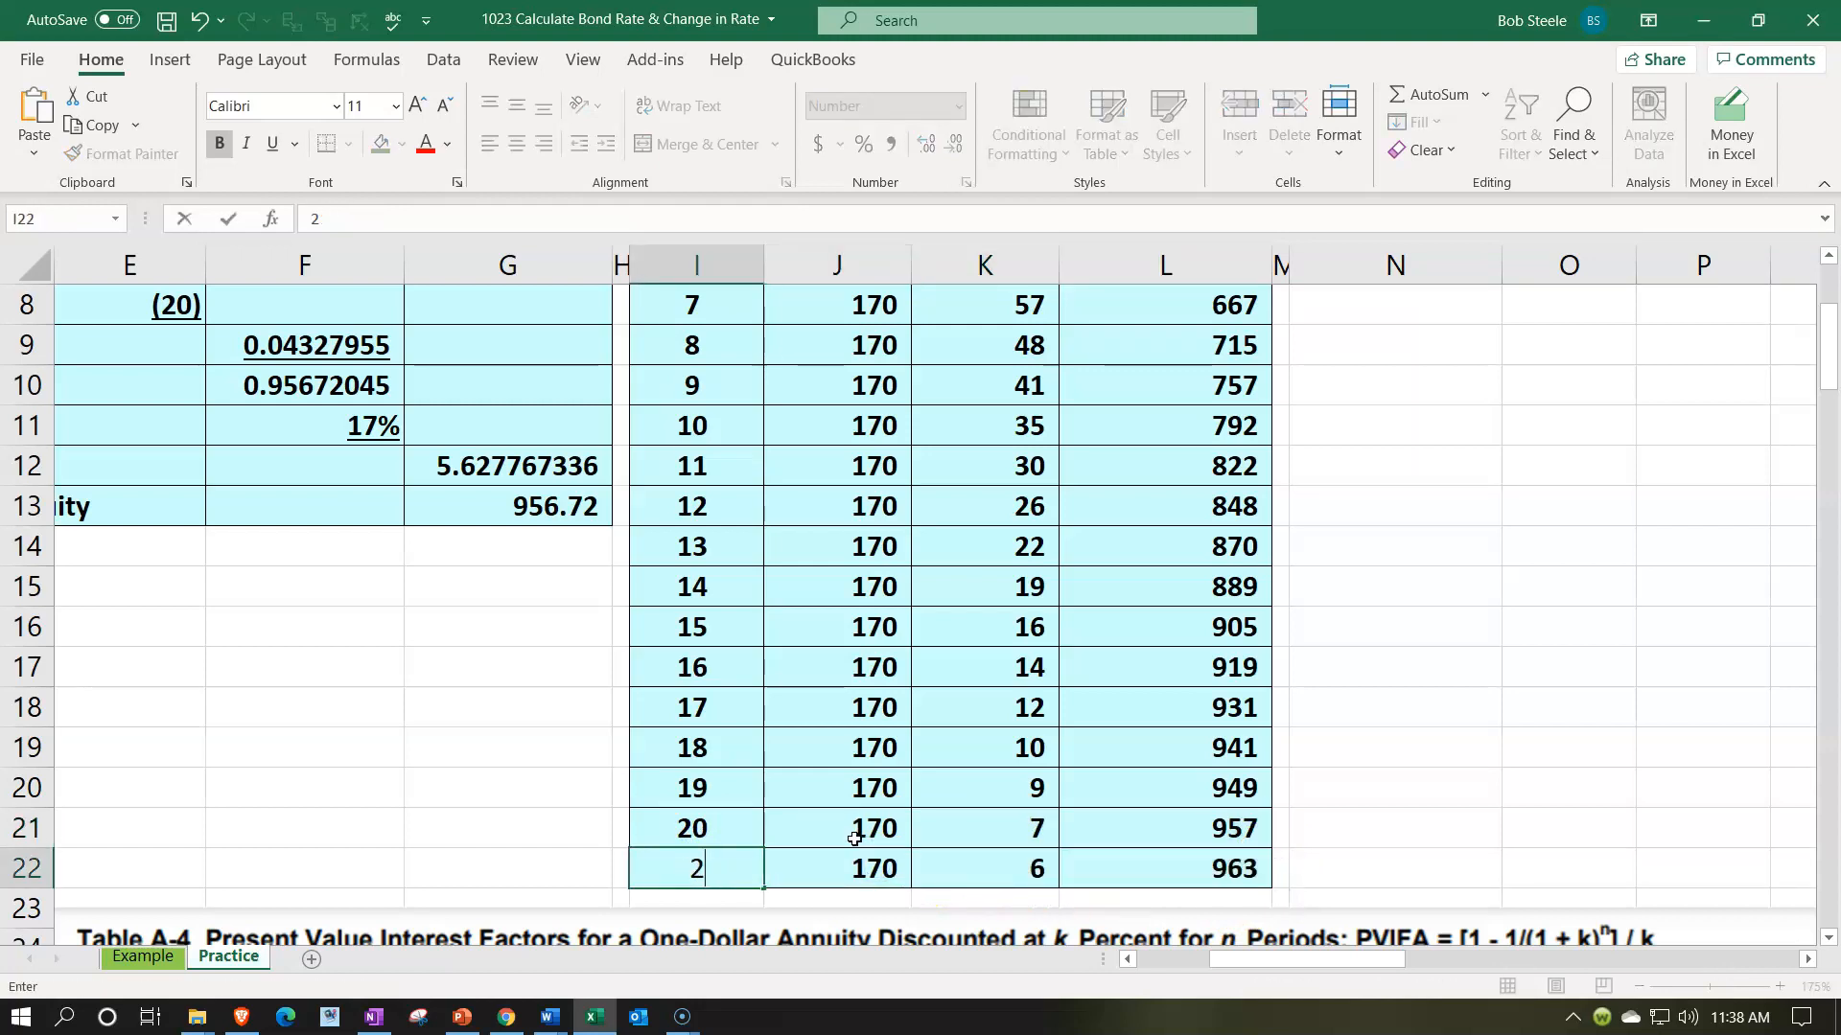
{"action": "key", "text": "Tab"}
- Set the payment in J22 equal to the bond's par value in B5
{"action": "type", "text": "="}
{"action": "key", "text": "Left"}
{"action": "key", "text": "Left"}
{"action": "key", "text": "Left"}
{"action": "key", "text": "Left"}
{"action": "key", "text": "Left"}
{"action": "key", "text": "Left"}
{"action": "key", "text": "Left"}
{"action": "key", "text": "Up"}
{"action": "key", "text": "Up"}
{"action": "key", "text": "Up"}
{"action": "key", "text": "Up"}
{"action": "key", "text": "Up"}
{"action": "key", "text": "Up"}
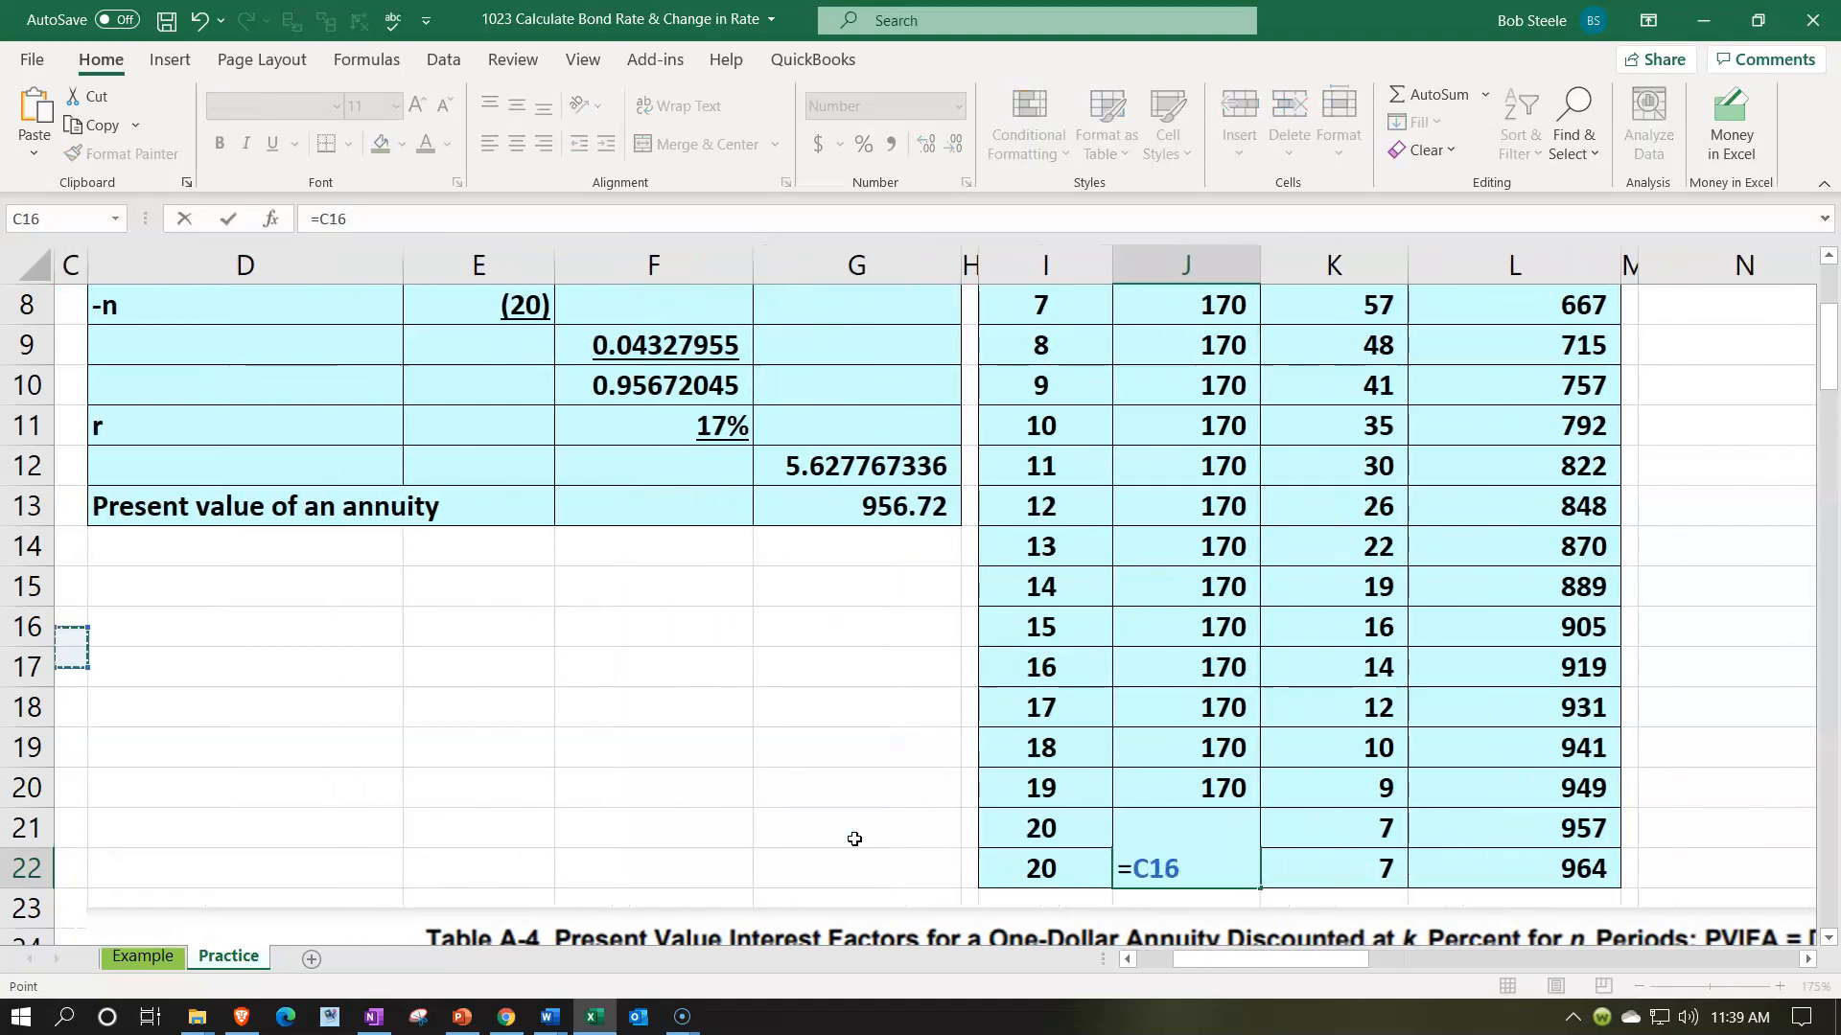
{"action": "key", "text": "Up"}
{"action": "key", "text": "Up"}
{"action": "key", "text": "Up"}
{"action": "key", "text": "Up"}
{"action": "key", "text": "Up"}
{"action": "key", "text": "Up"}
{"action": "key", "text": "Up"}
{"action": "key", "text": "Up"}
{"action": "key", "text": "Up"}
{"action": "key", "text": "Up"}
{"action": "key", "text": "Up"}
{"action": "key", "text": "Up"}
{"action": "key", "text": "Up"}
{"action": "key", "text": "Up"}
{"action": "key", "text": "Up"}
{"action": "key", "text": "Left"}
{"action": "key", "text": "Left"}
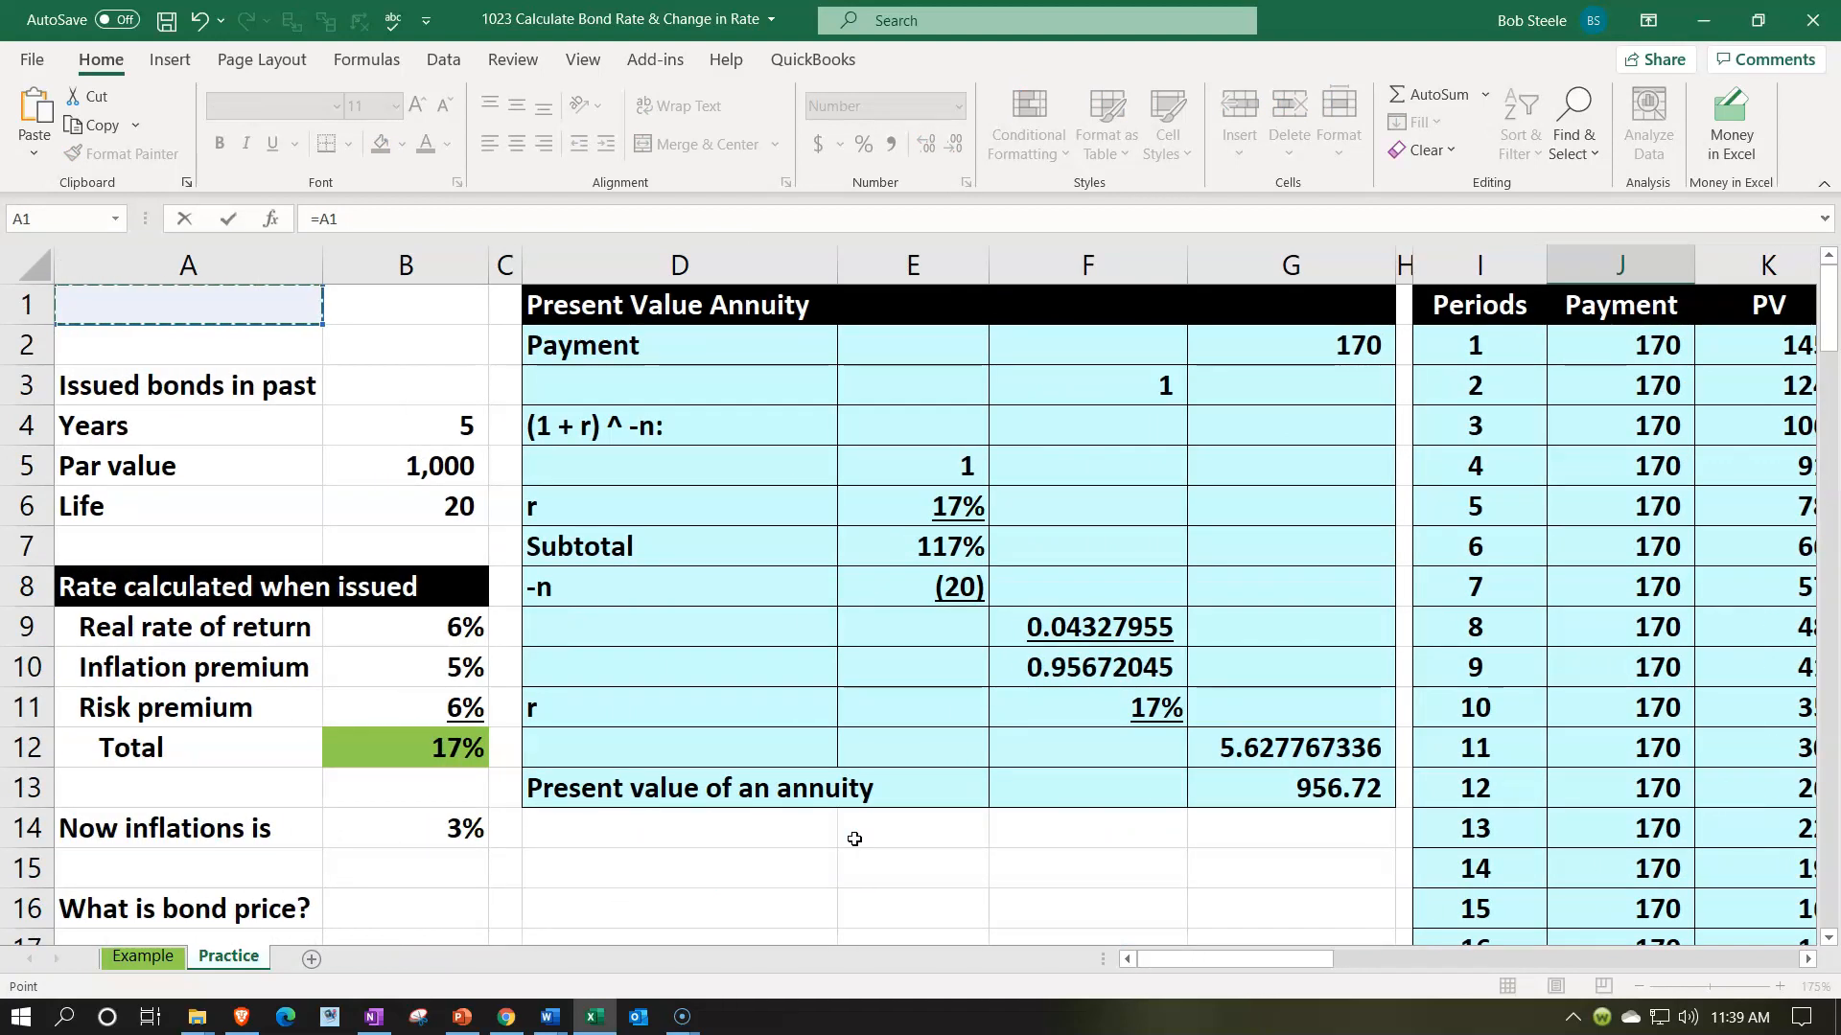
{"action": "key", "text": "Down"}
{"action": "key", "text": "Down"}
{"action": "key", "text": "Down"}
{"action": "key", "text": "Down"}
{"action": "key", "text": "Right"}
{"action": "key", "text": "Return"}
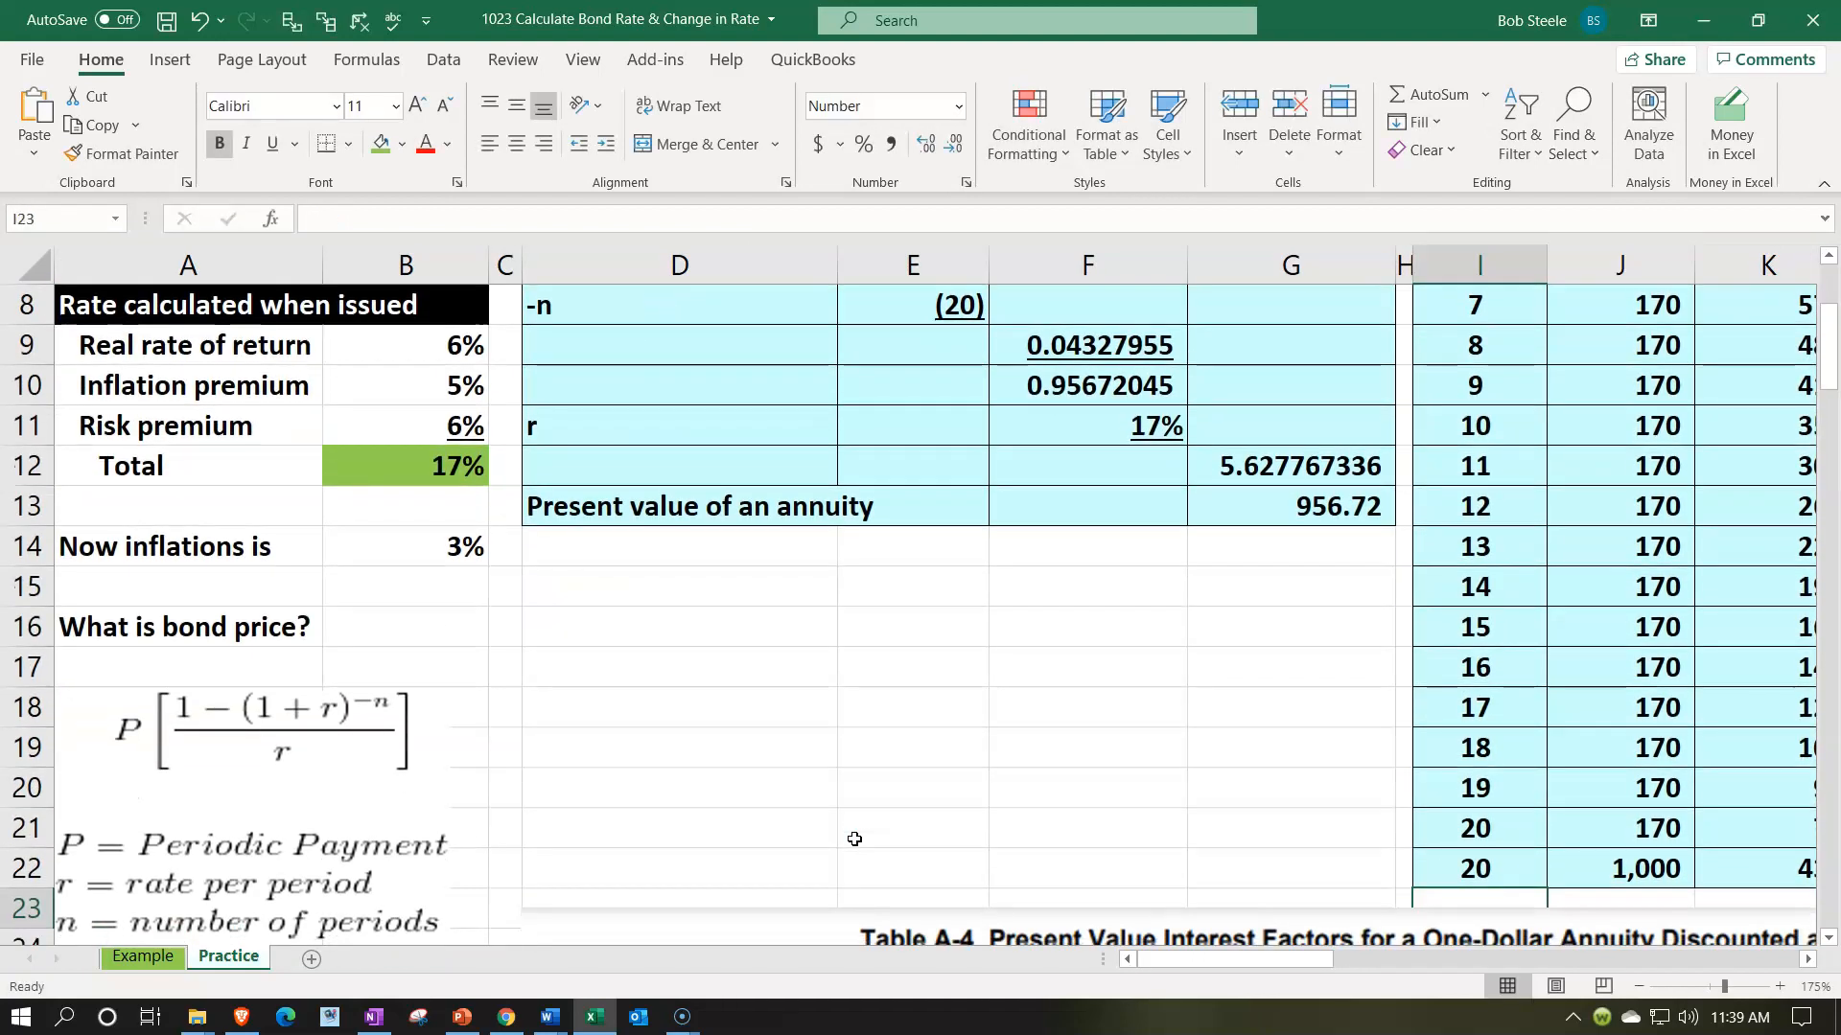
- Highlight the par value repayment row I22:L22 with a yellow fill
{"action": "key", "text": "Right"}
{"action": "key", "text": "Right"}
{"action": "key", "text": "Right"}
{"action": "key", "text": "Up"}
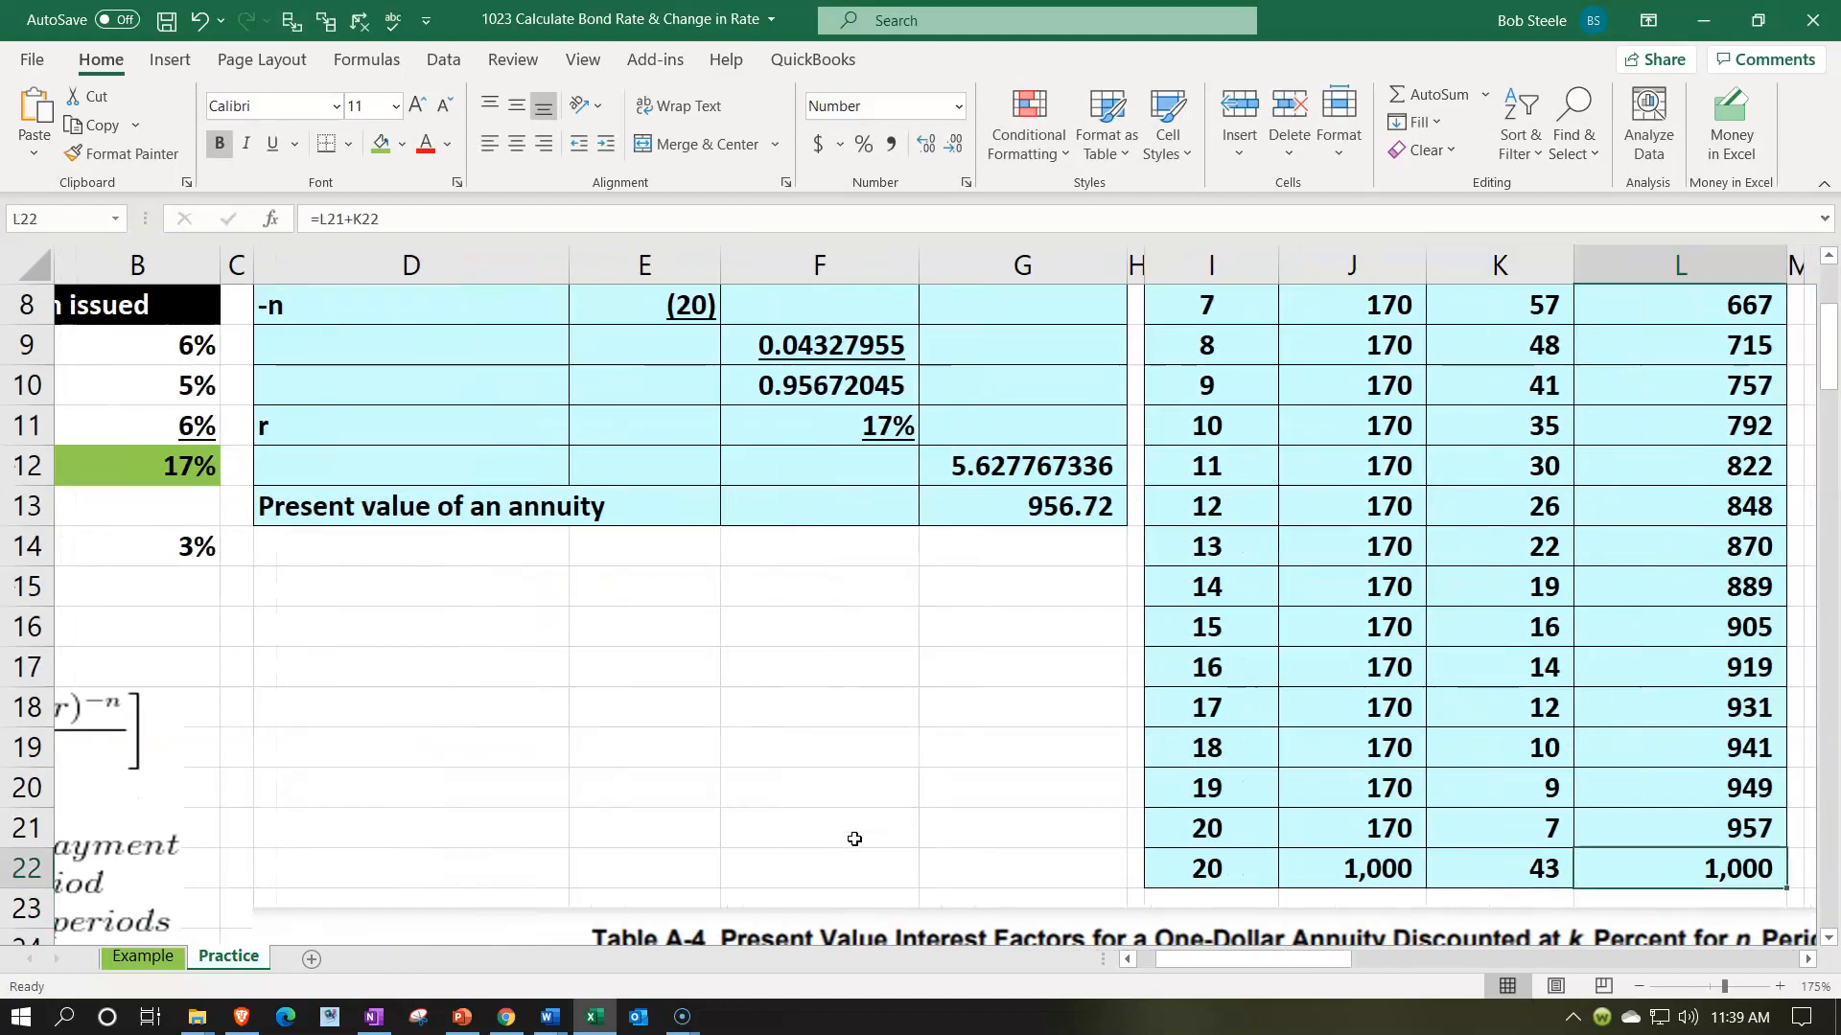
{"action": "left_click_drag", "start_coordinate": [1245, 871], "coordinate": [1635, 868]}
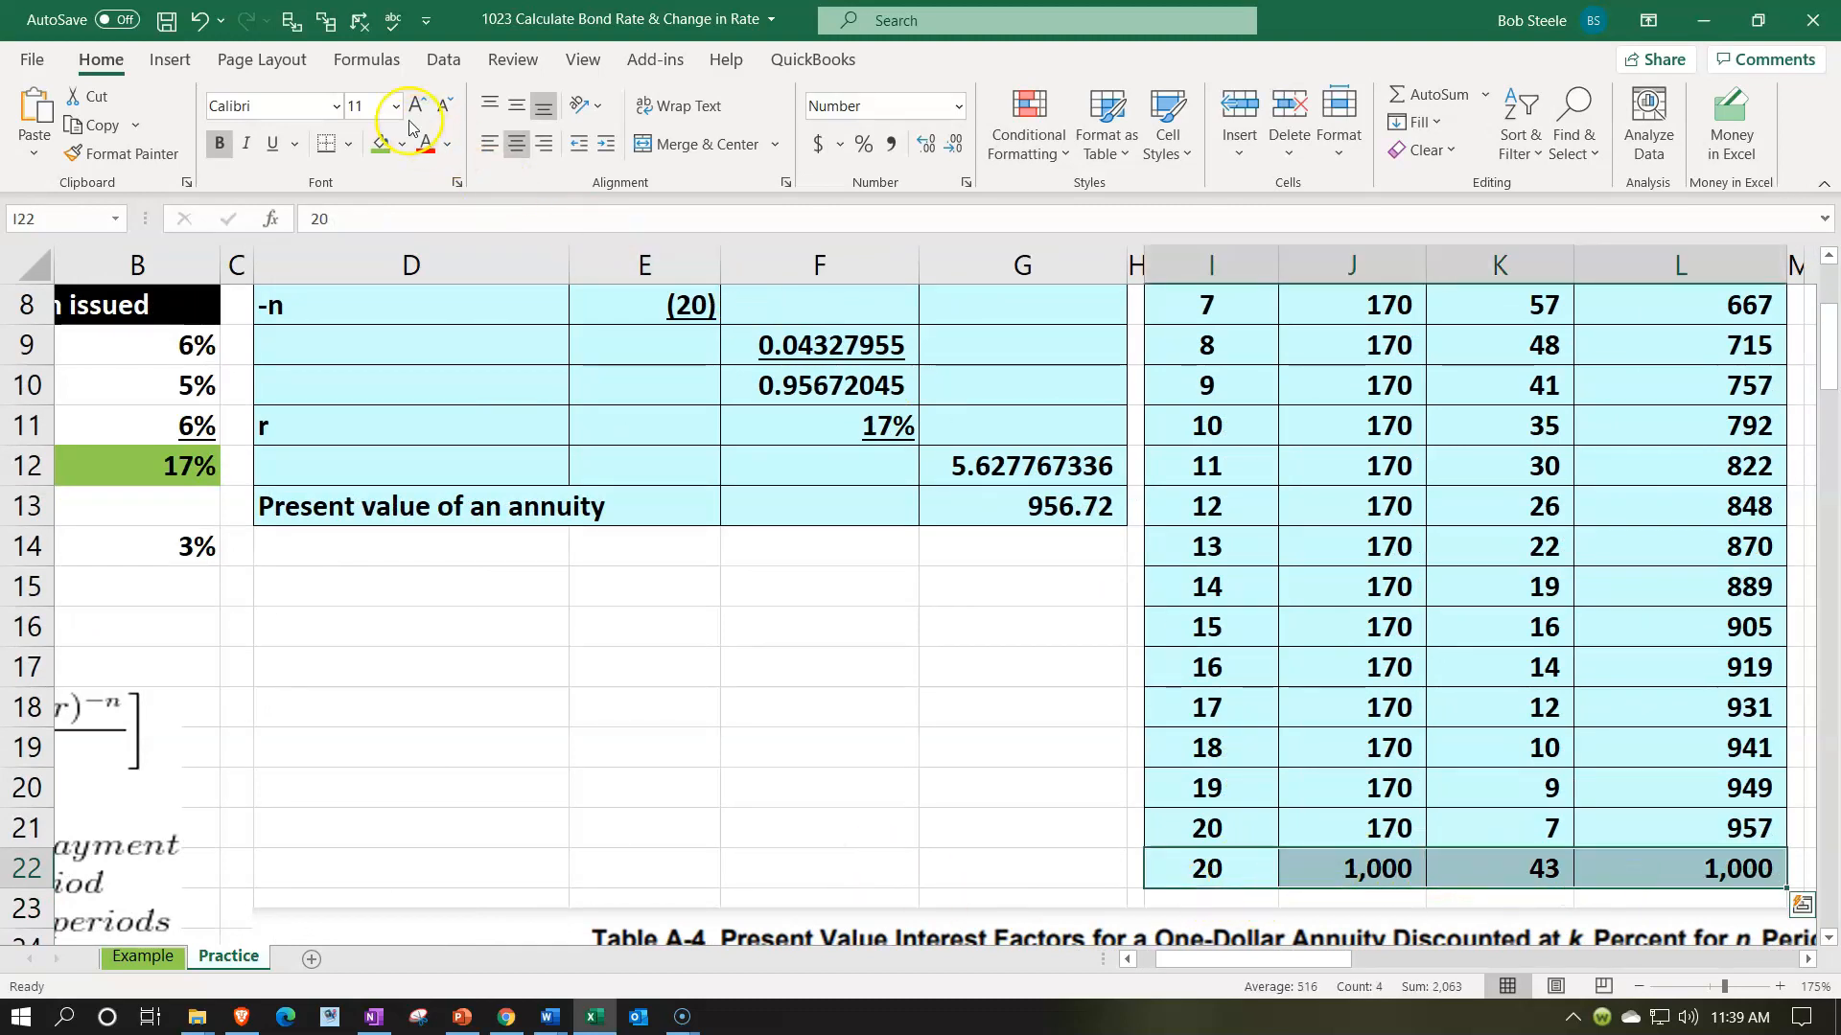
{"action": "left_click", "coordinate": [400, 143]}
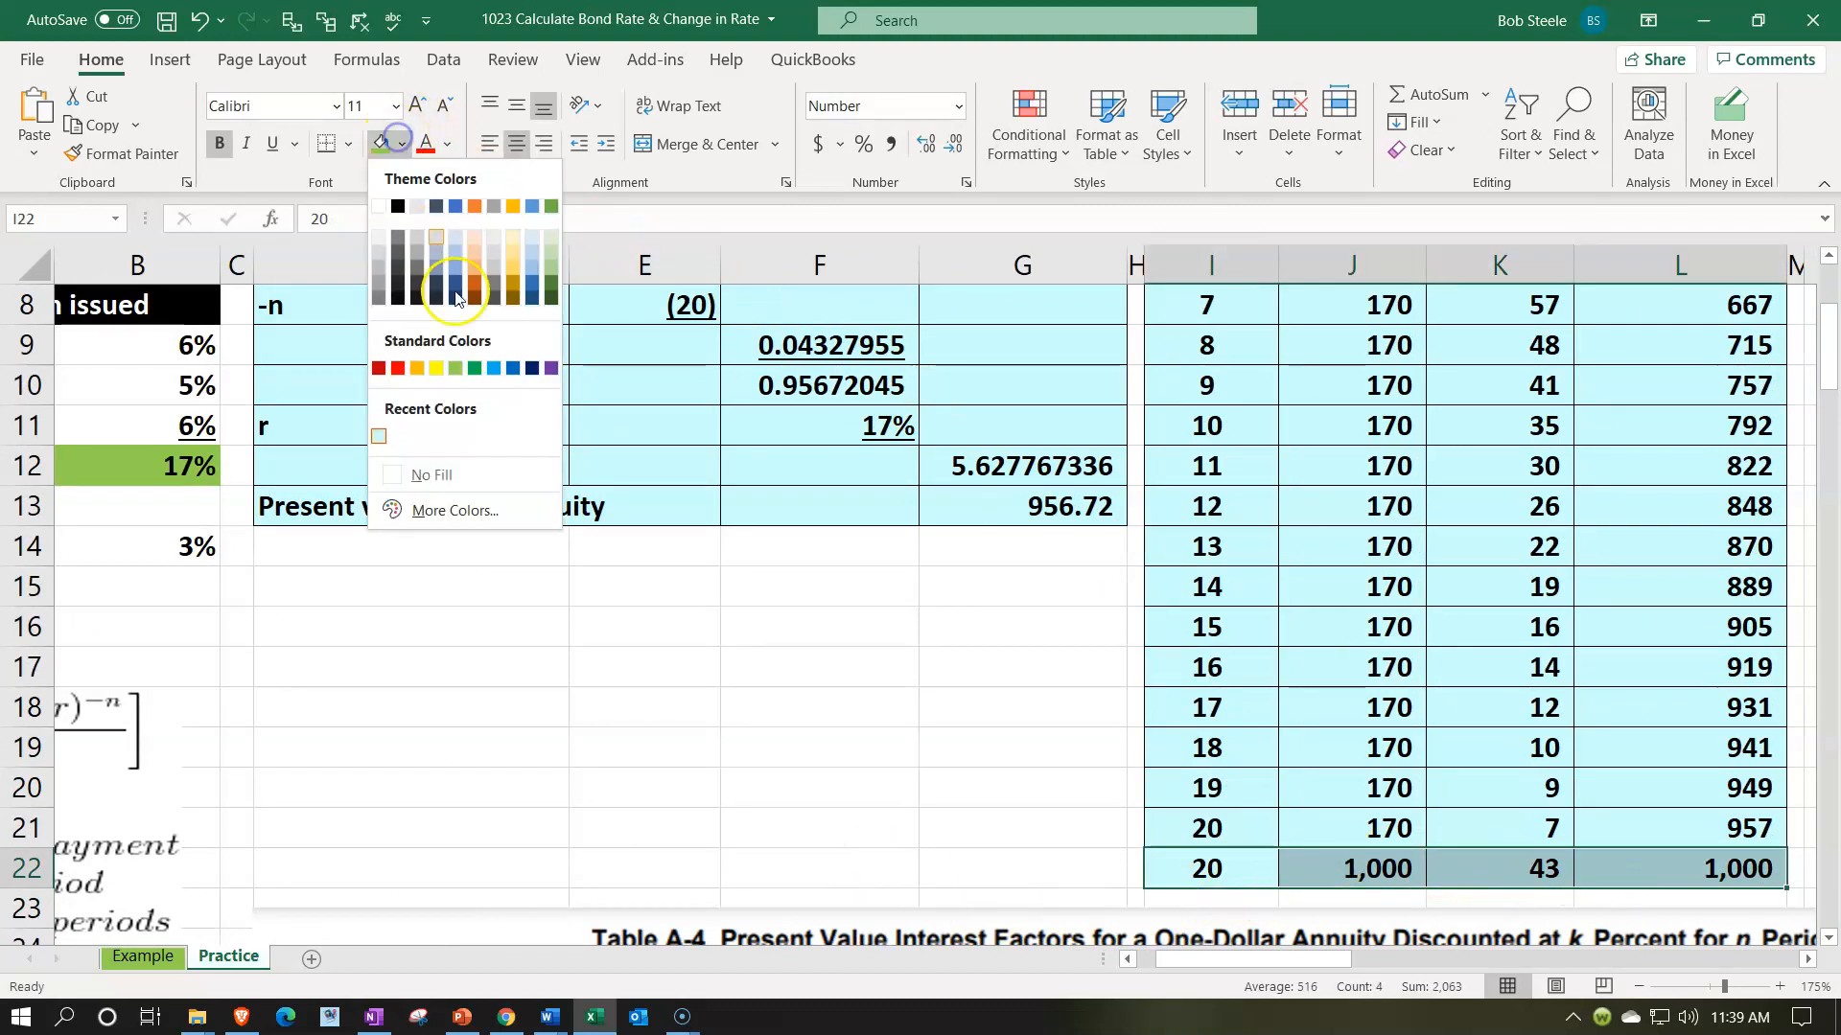
{"action": "left_click", "coordinate": [435, 374]}
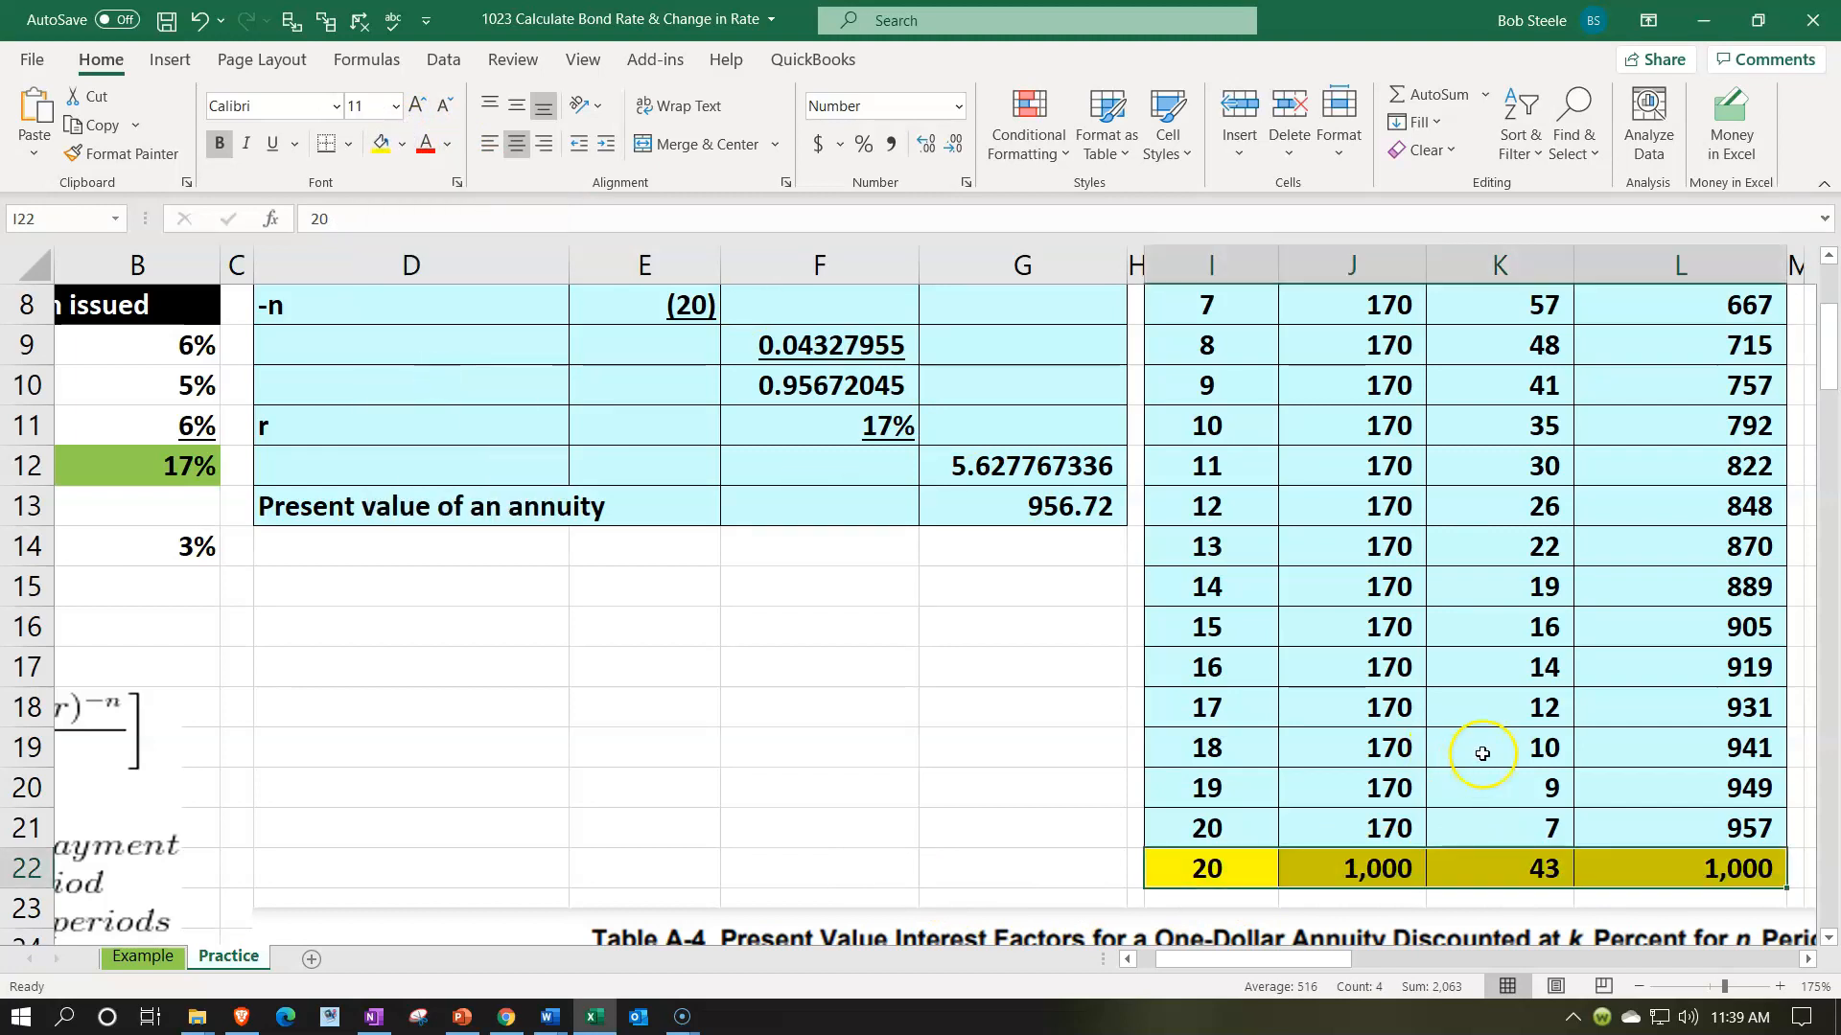
- Link the Amount in T2 of the Table Present Value Annuity section to the periodic interest payment
{"action": "scroll", "coordinate": [1482, 754], "scroll_direction": "up", "scroll_amount": 3}
{"action": "left_click", "coordinate": [1576, 439]}
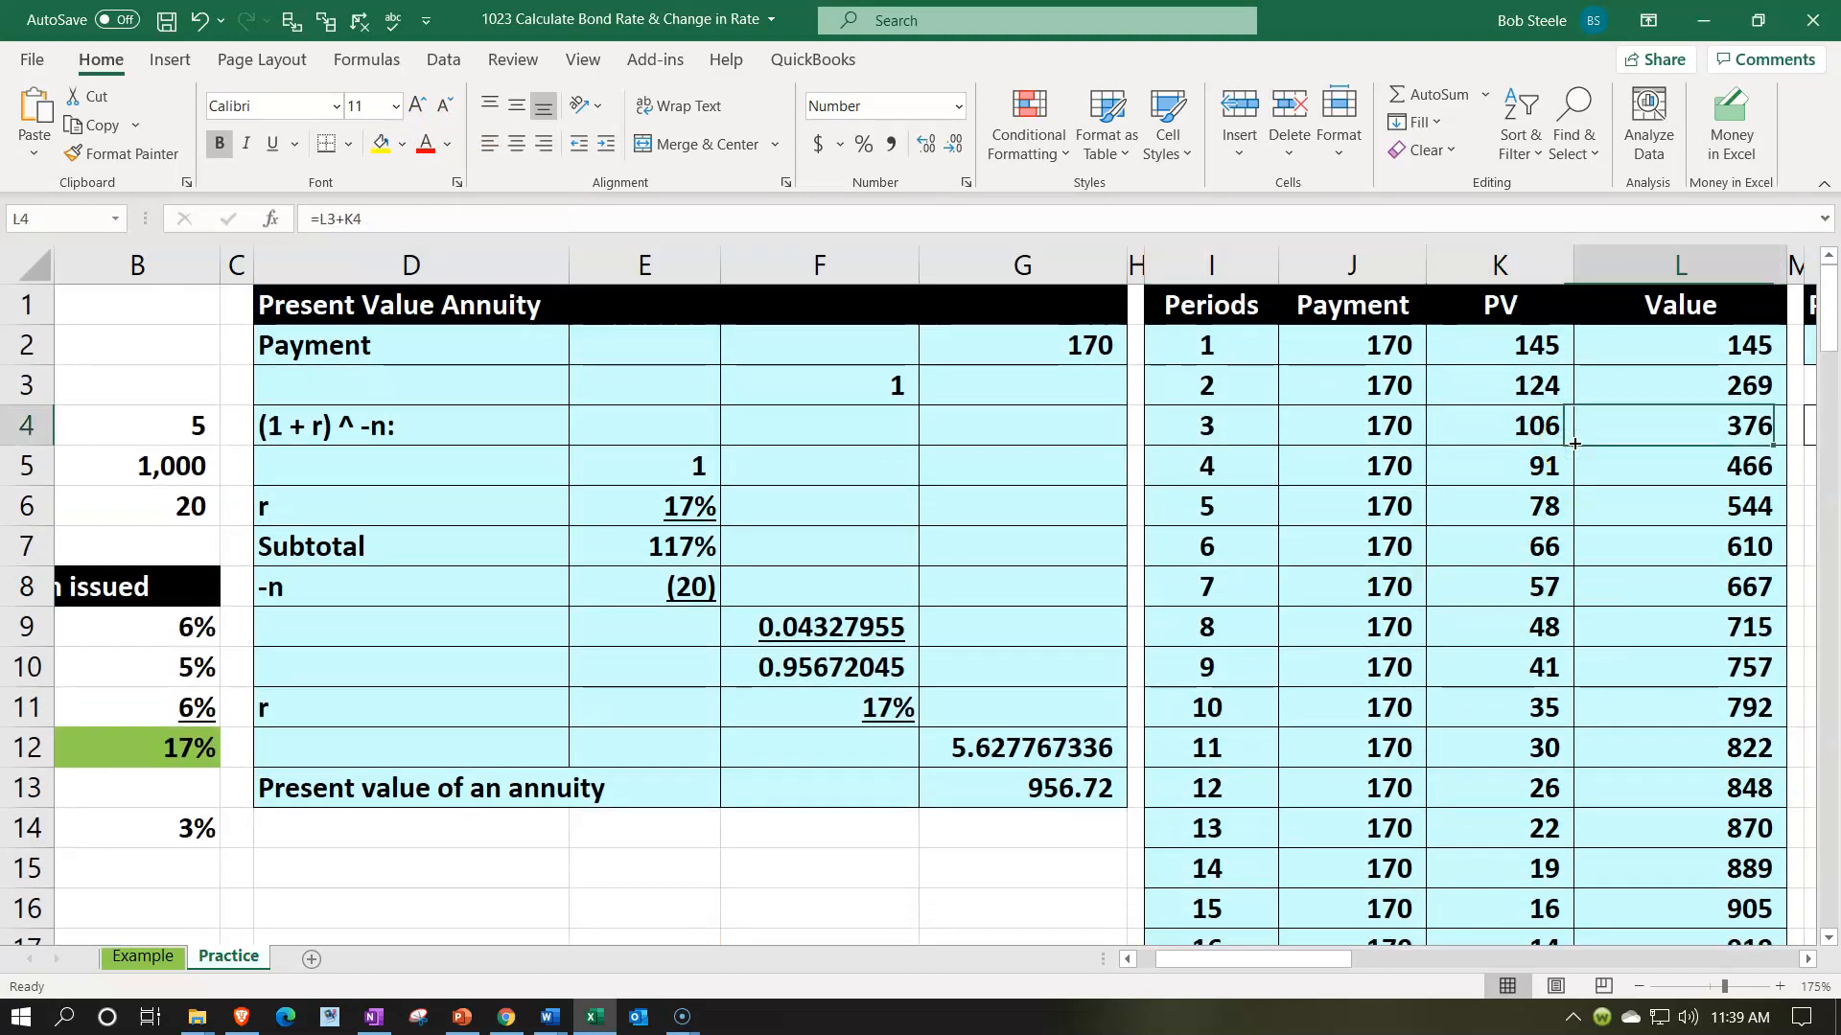
{"action": "key", "text": "Right"}
{"action": "key", "text": "Right"}
{"action": "key", "text": "Right"}
{"action": "key", "text": "Right"}
{"action": "key", "text": "Right"}
{"action": "key", "text": "Right"}
{"action": "key", "text": "Right"}
{"action": "key", "text": "Right"}
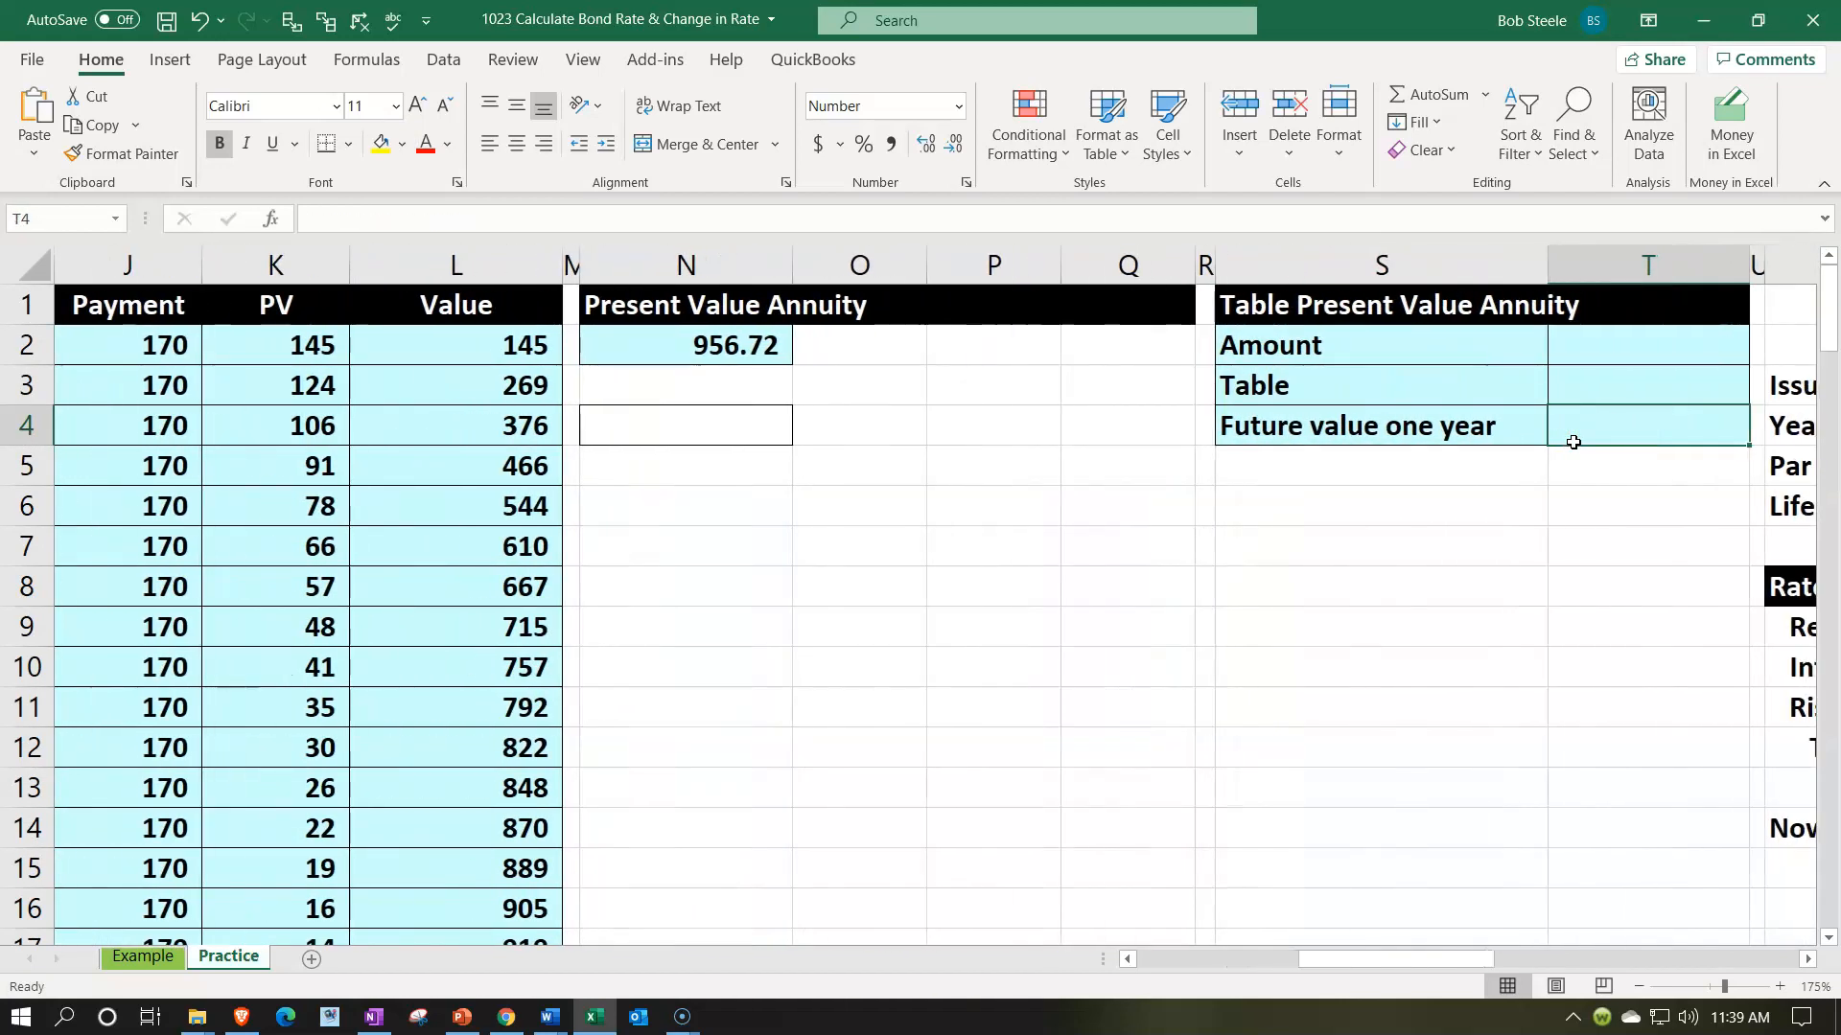
{"action": "key", "text": "Up"}
{"action": "key", "text": "Up"}
{"action": "type", "text": "="}
{"action": "key", "text": "Left"}
{"action": "key", "text": "Left"}
{"action": "key", "text": "Left"}
{"action": "key", "text": "Left"}
{"action": "key", "text": "Left"}
{"action": "key", "text": "Left"}
{"action": "key", "text": "Left"}
{"action": "key", "text": "Left"}
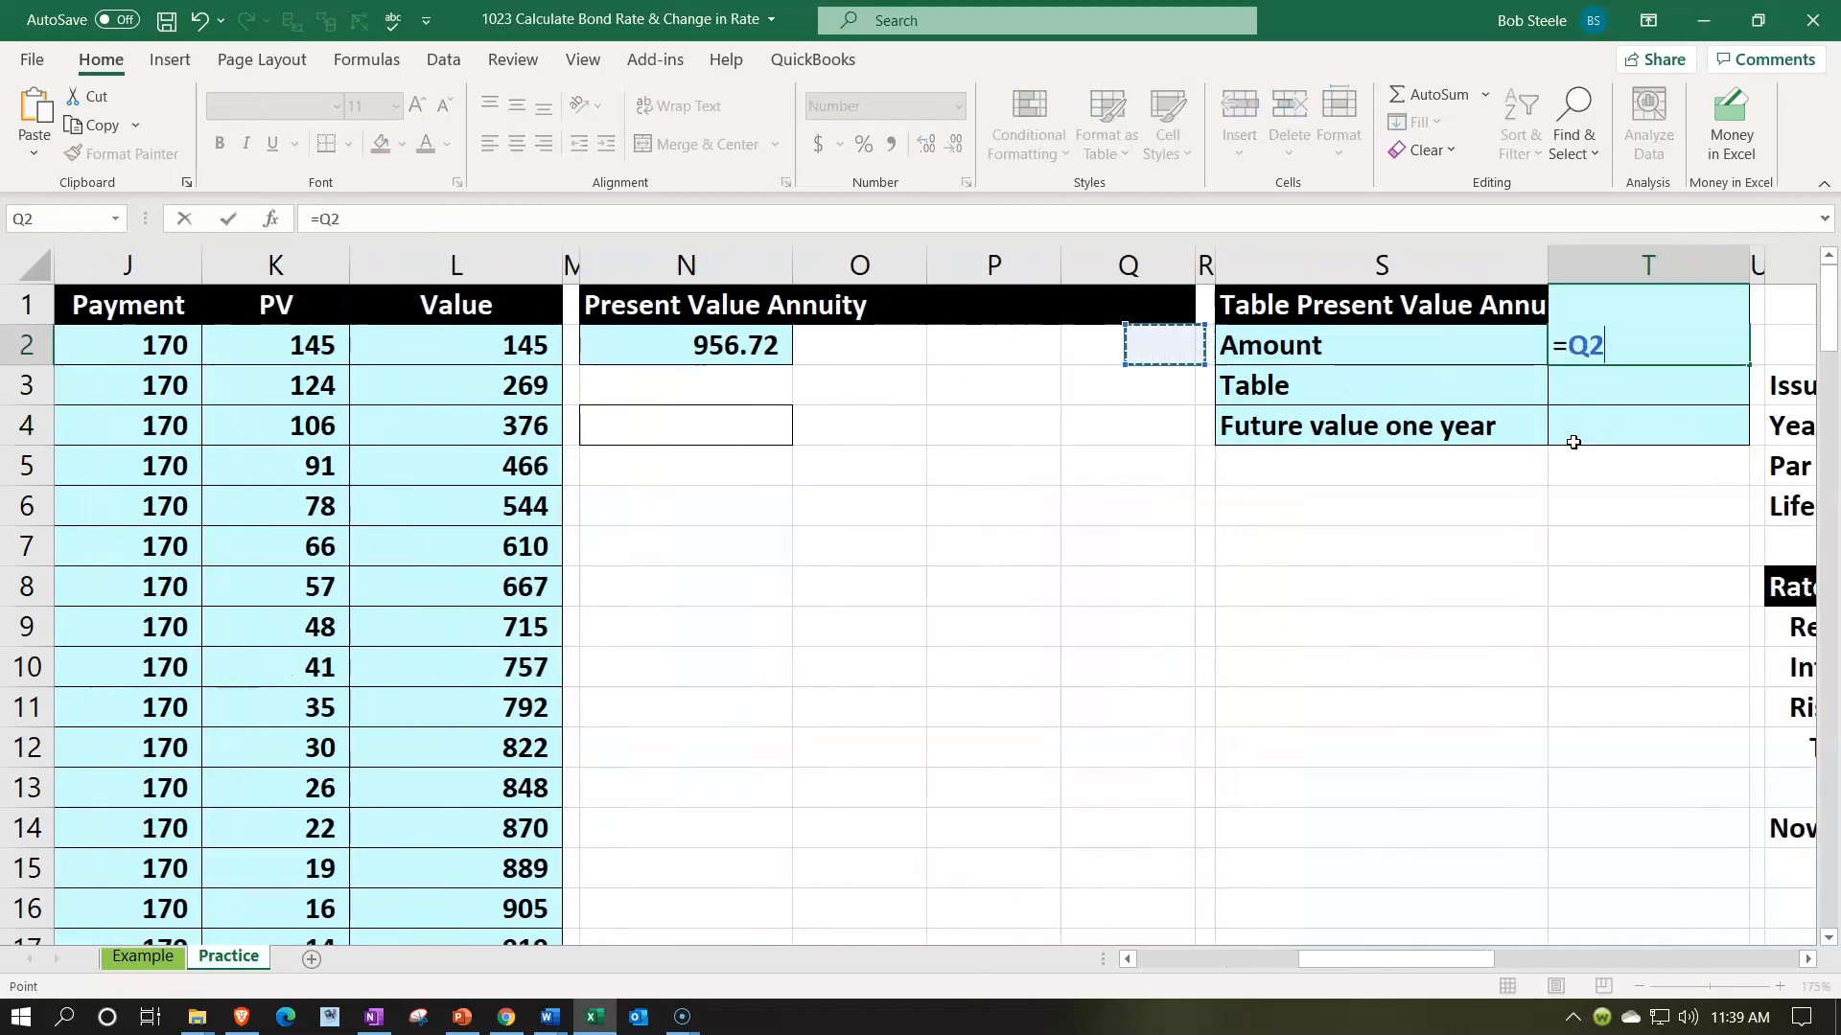
{"action": "key", "text": "Left"}
{"action": "key", "text": "Left"}
{"action": "key", "text": "Return"}
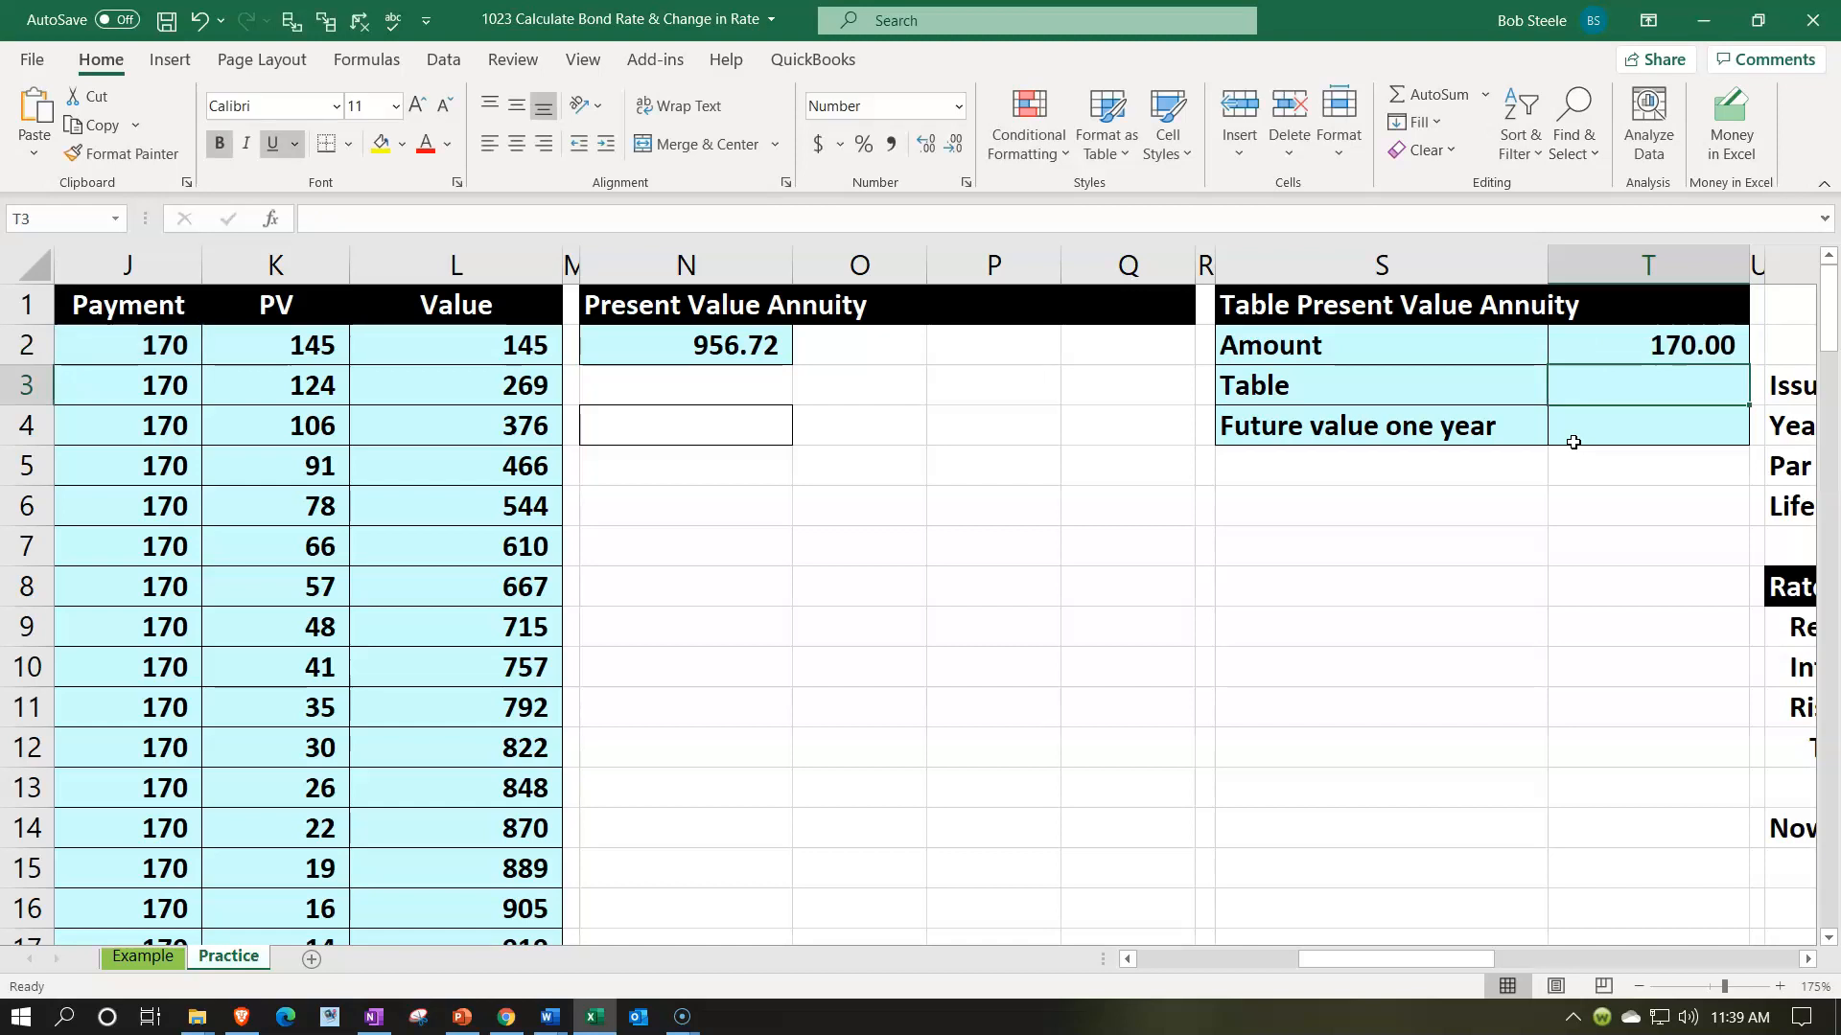
- Look for the 17% total rate among the annuity factor columns of Table A-4
{"action": "key", "text": "Left"}
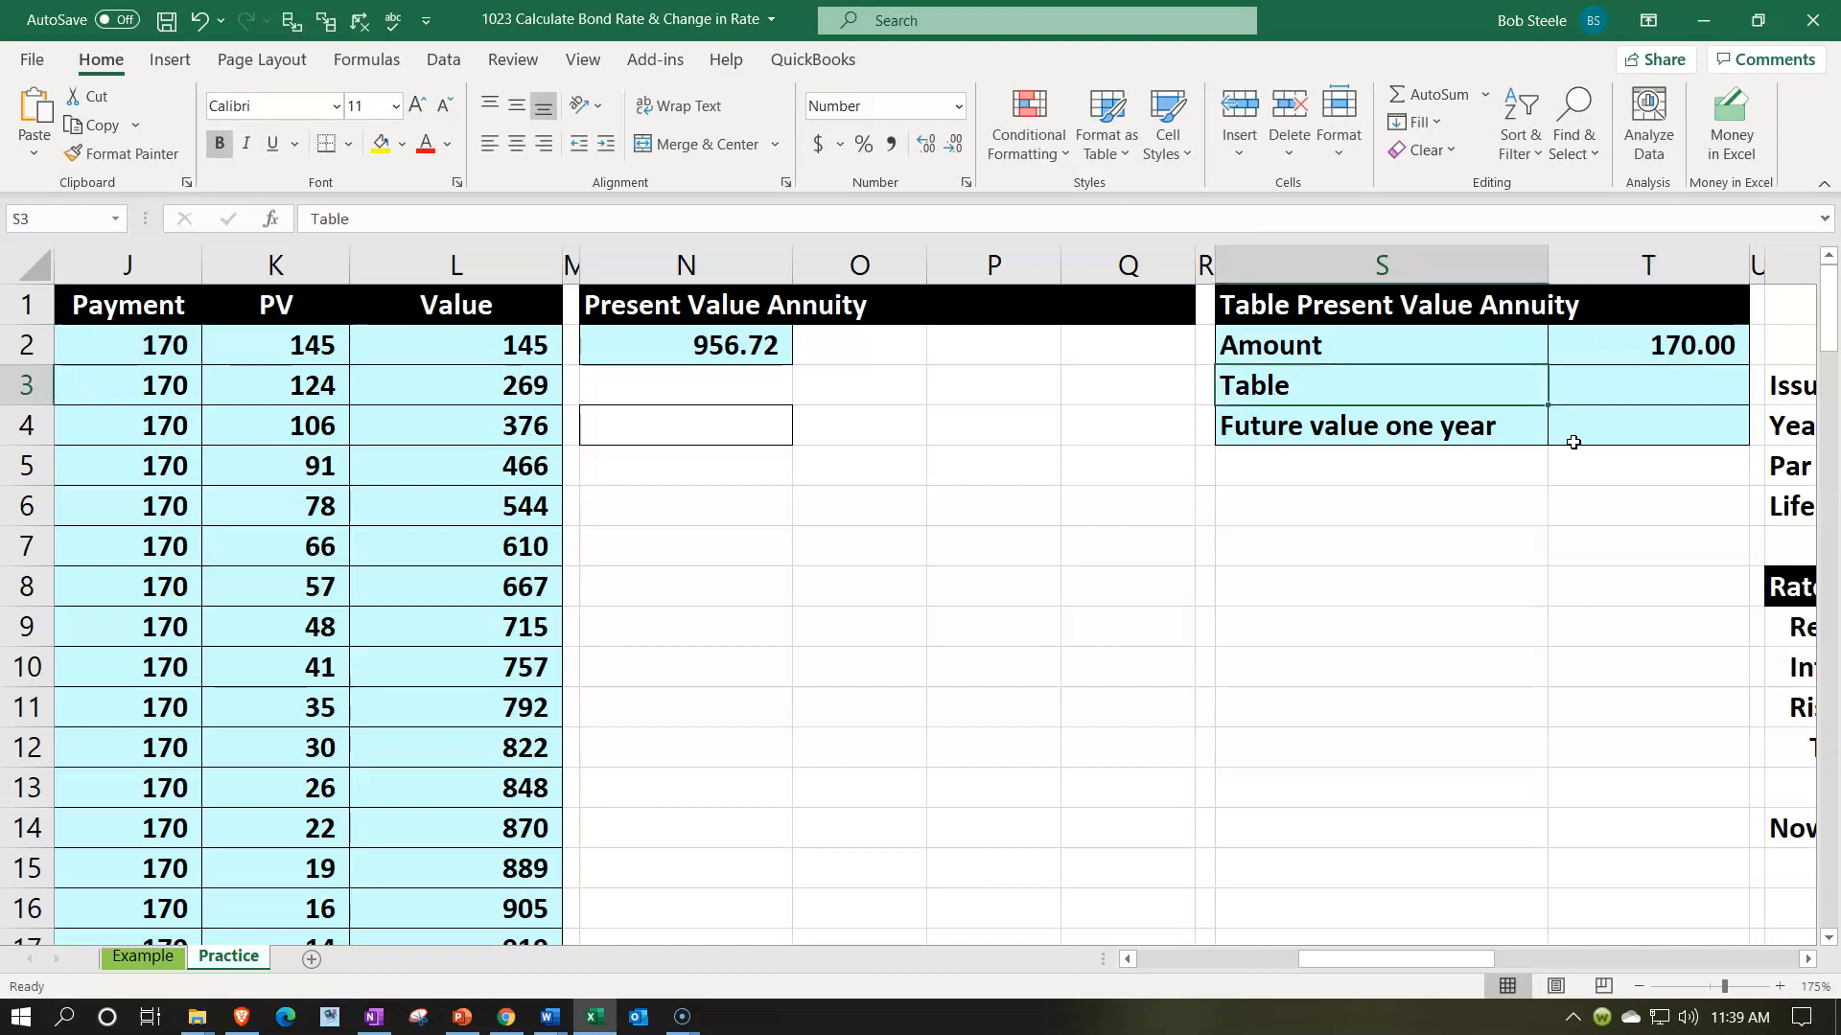
{"action": "key", "text": "Home"}
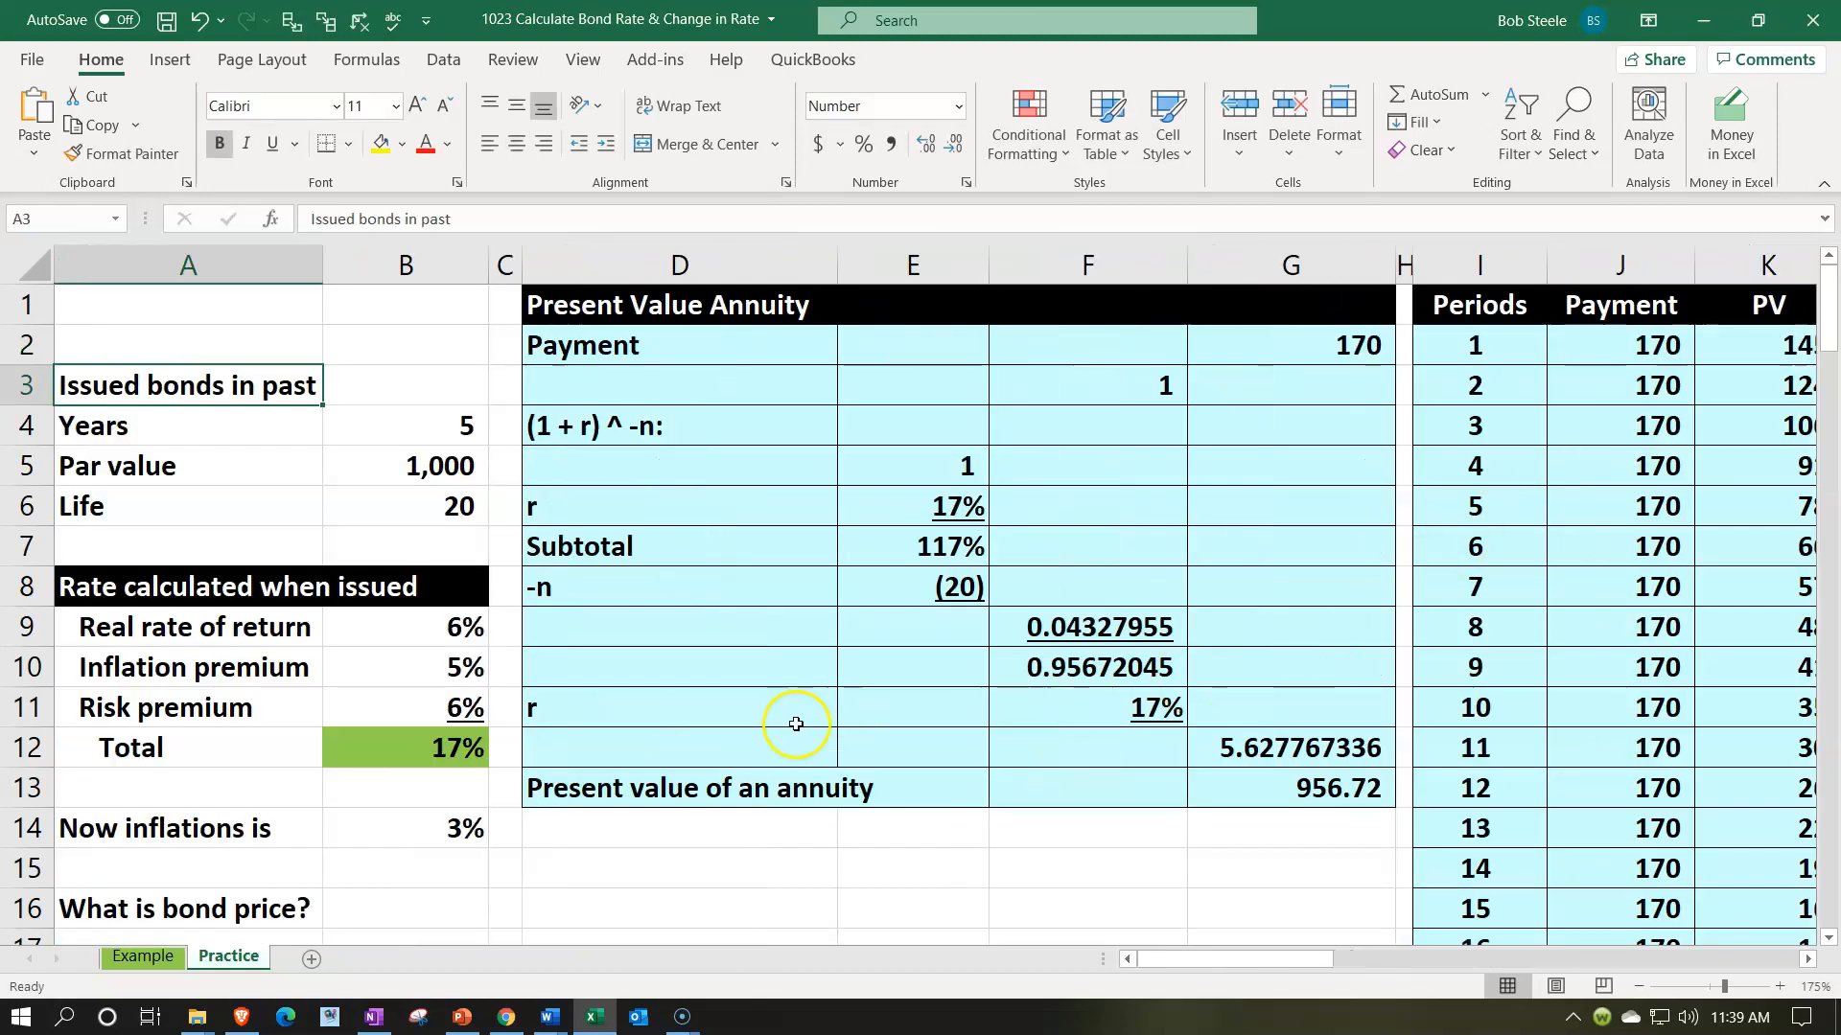
{"action": "left_click", "coordinate": [460, 746]}
{"action": "scroll", "coordinate": [1429, 690], "scroll_direction": "down", "scroll_amount": 5}
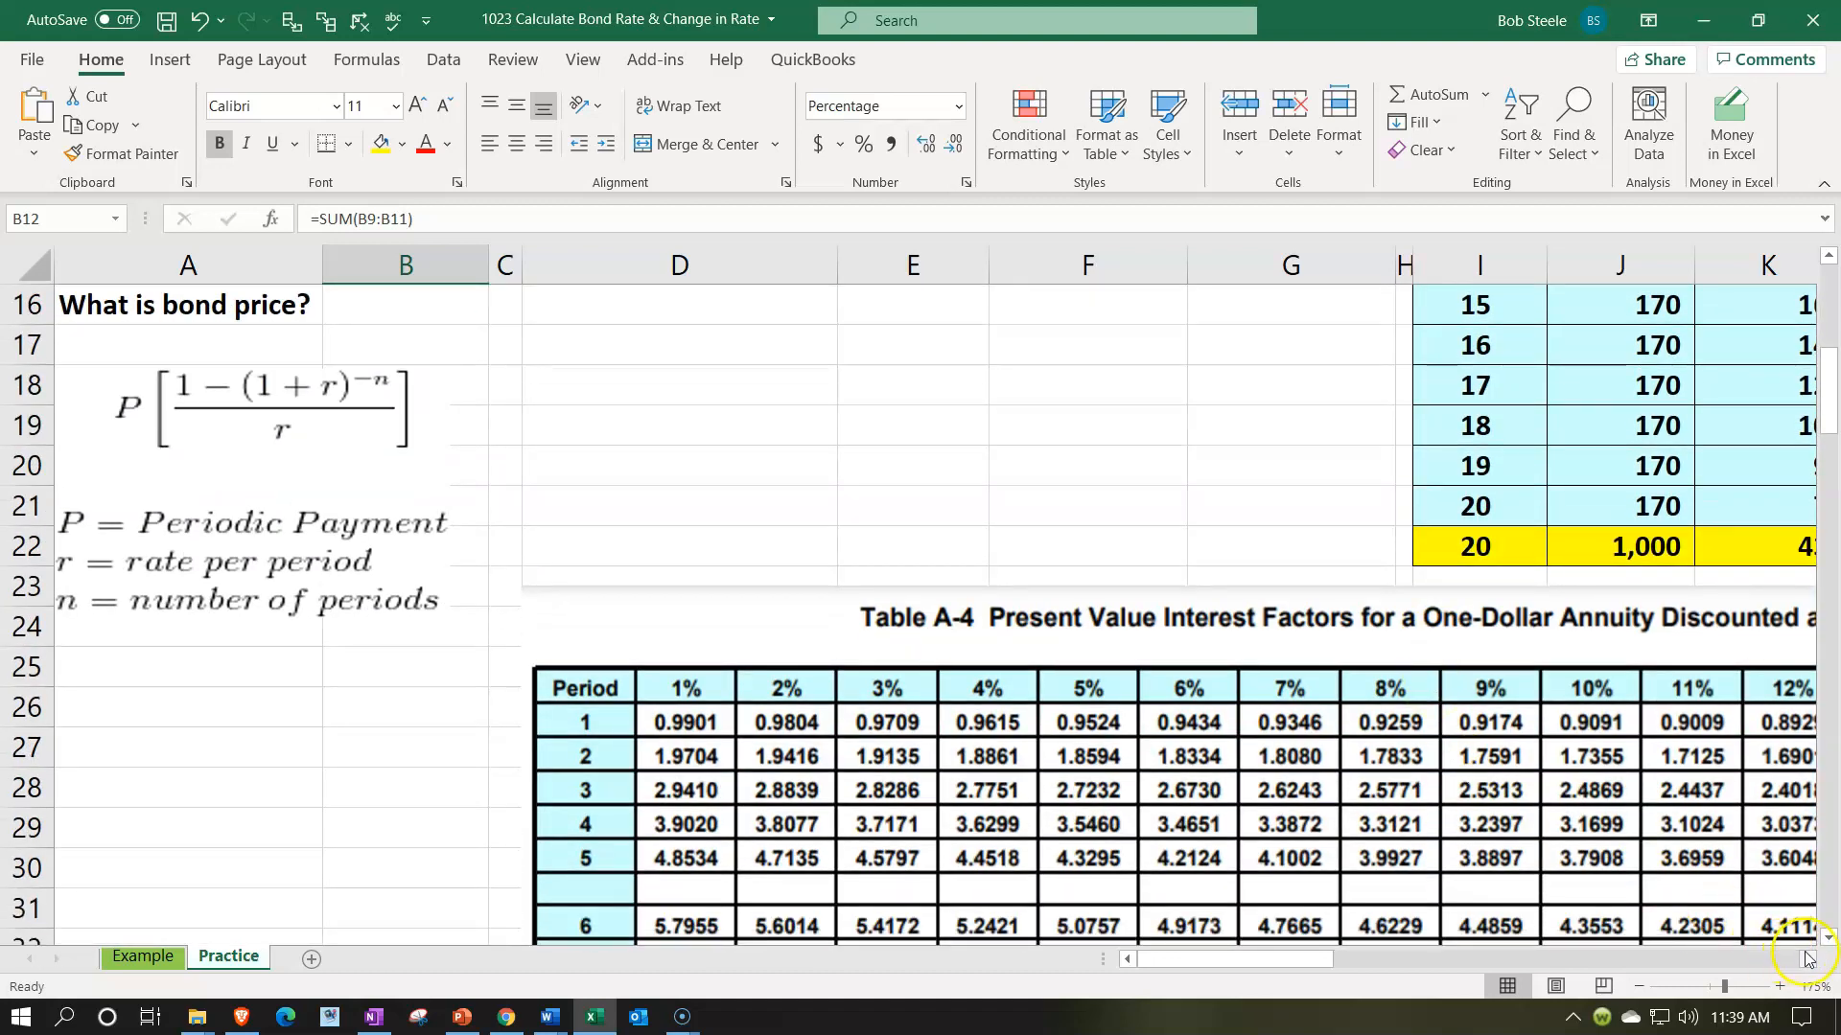
{"action": "left_click", "coordinate": [1806, 959]}
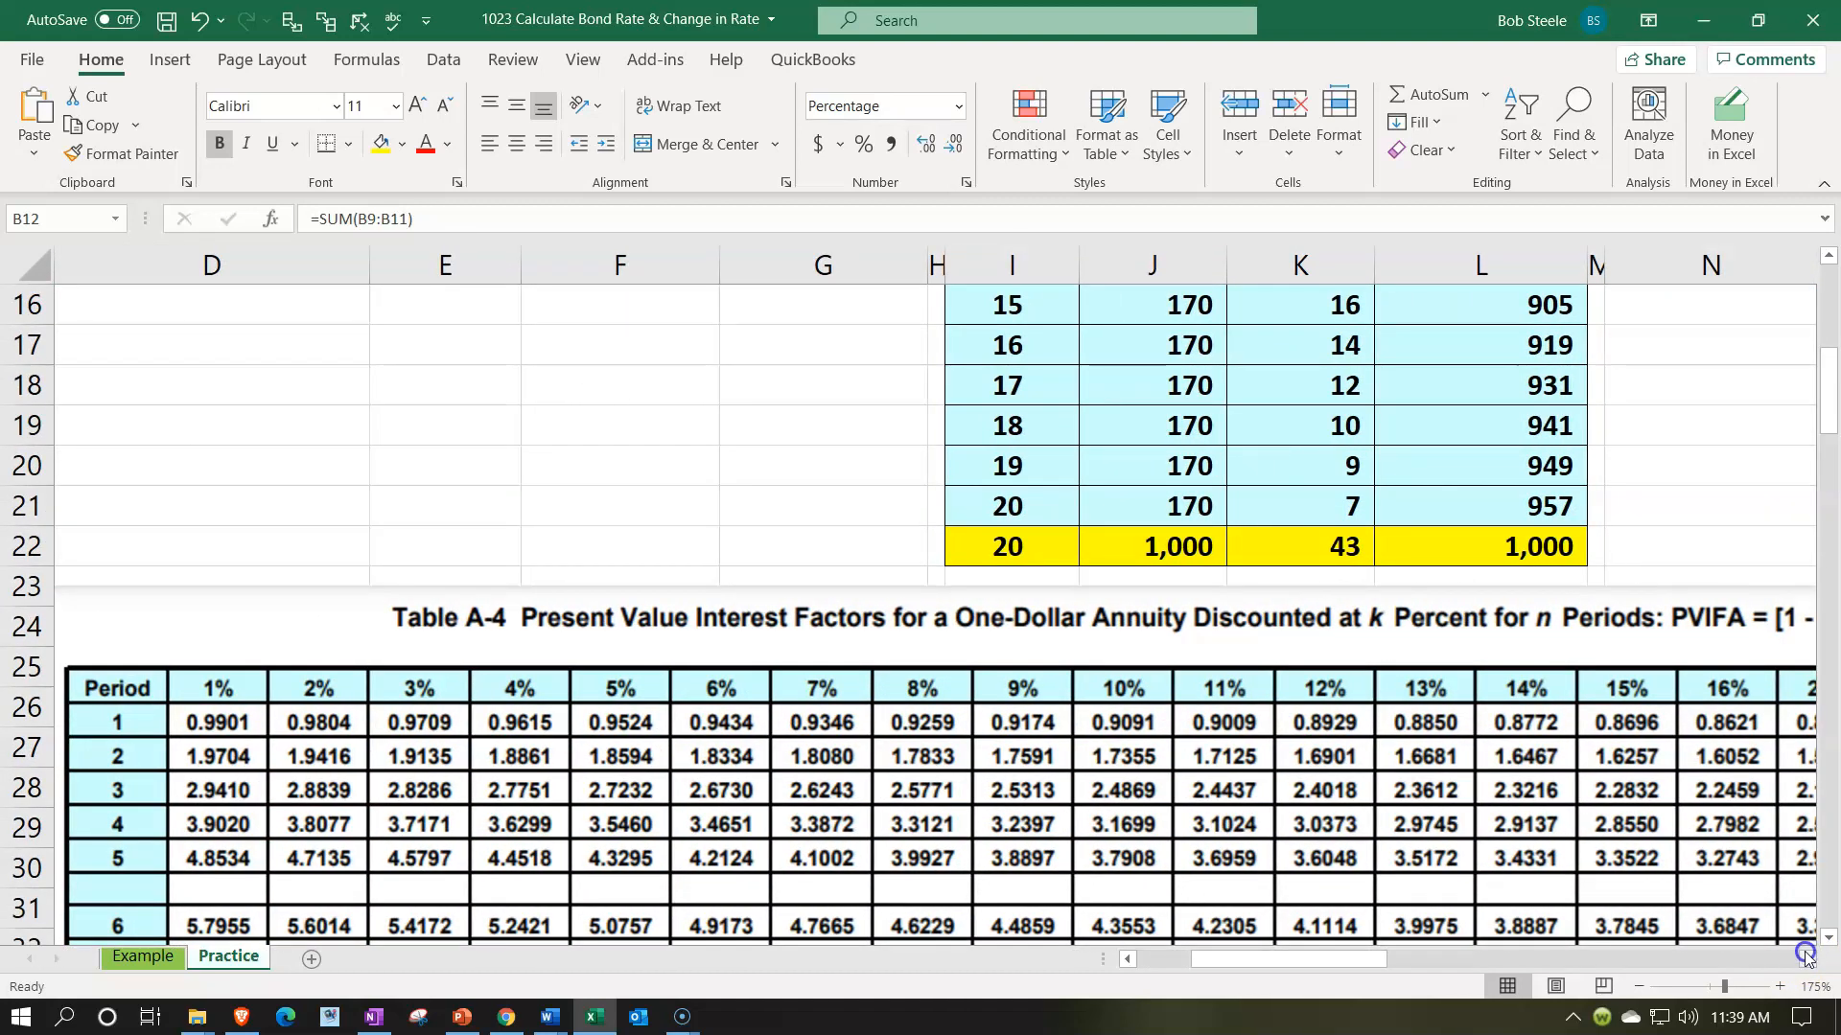
{"action": "left_click", "coordinate": [1806, 956]}
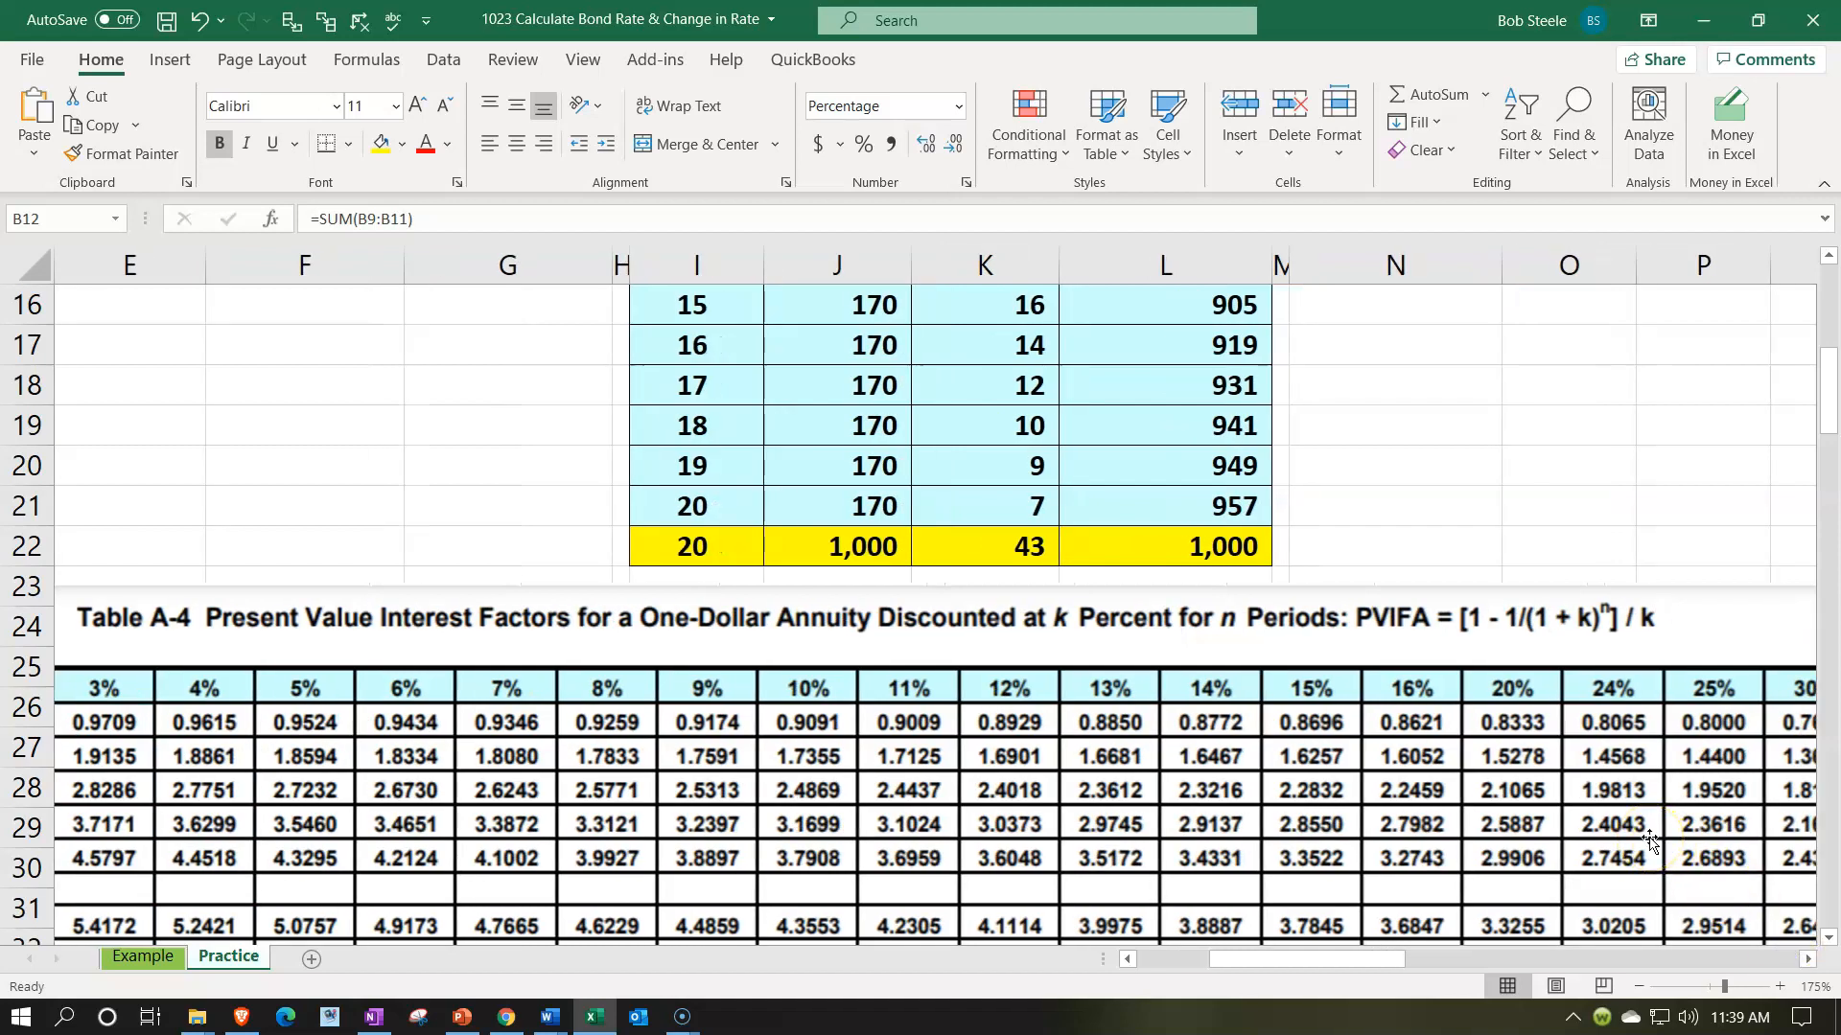
{"action": "scroll", "coordinate": [1647, 840], "scroll_direction": "up", "scroll_amount": 5}
{"action": "left_click", "coordinate": [1553, 408]}
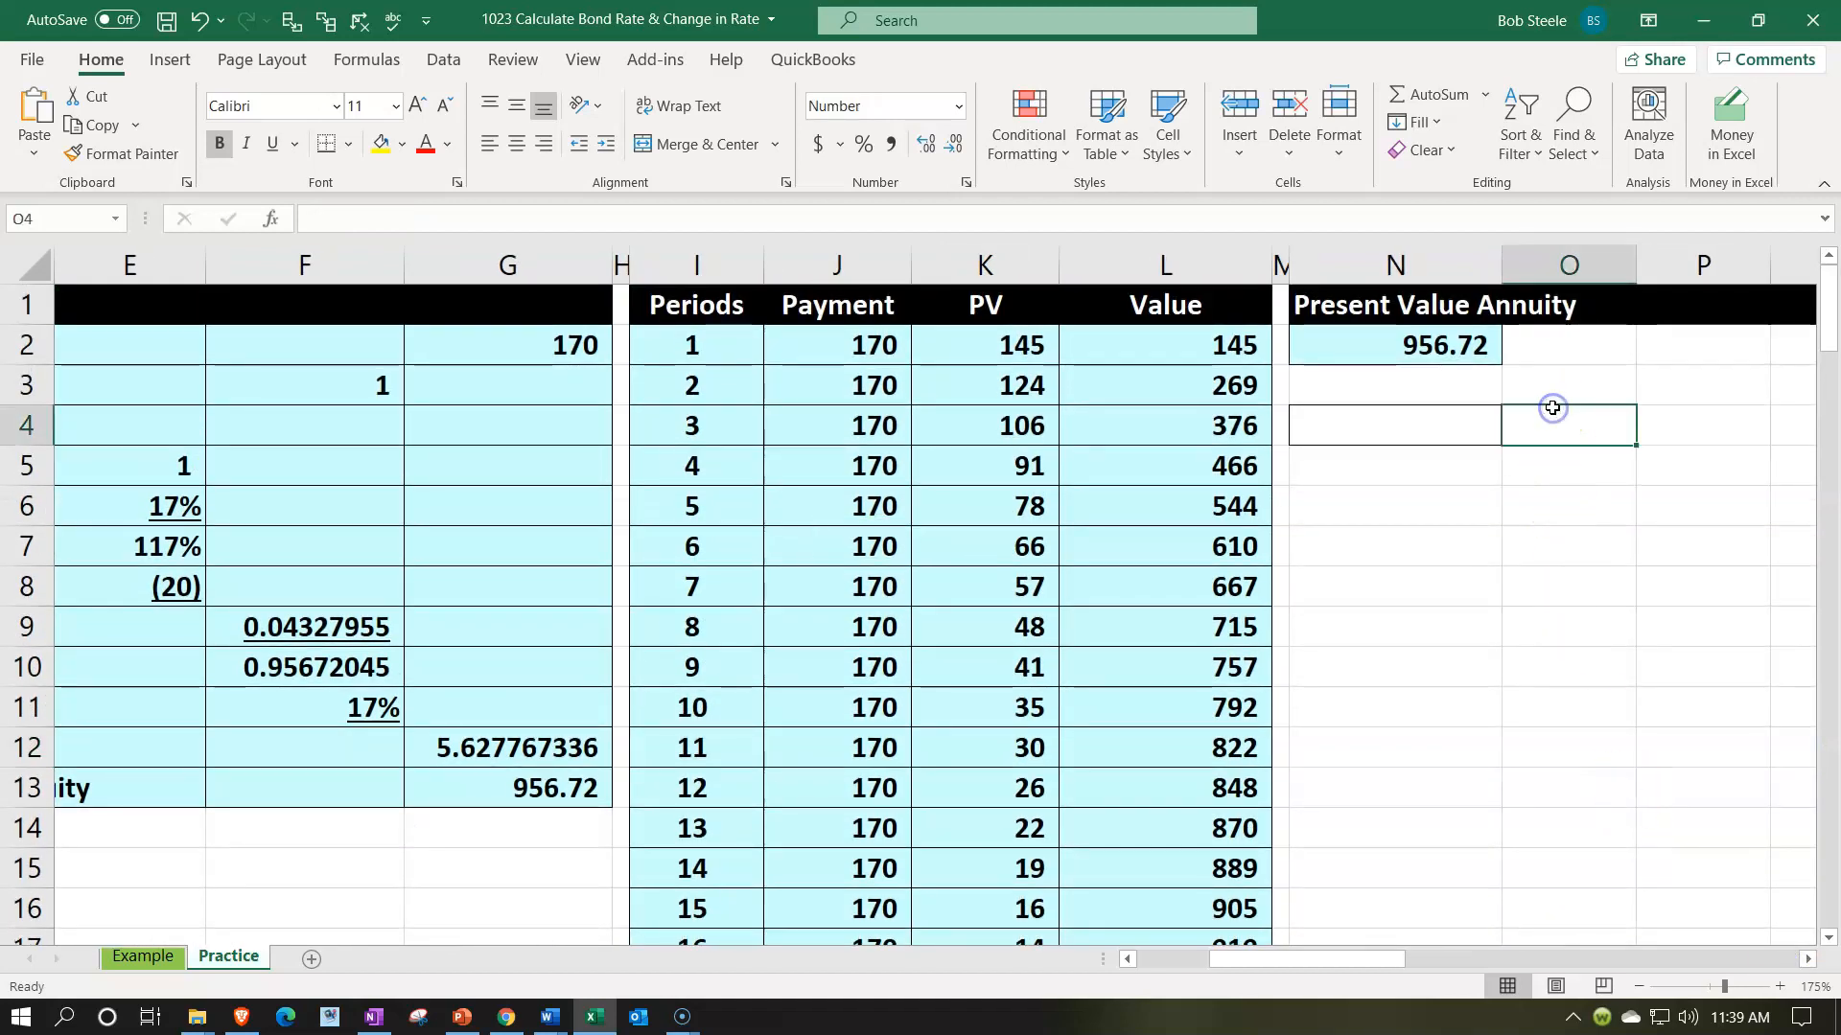
- Fill the Total rate cell W12 beside the Formula Present Value section with green
{"action": "key", "text": "Right"}
{"action": "key", "text": "Right"}
{"action": "key", "text": "Right"}
{"action": "key", "text": "Right"}
{"action": "key", "text": "Right"}
{"action": "key", "text": "Right"}
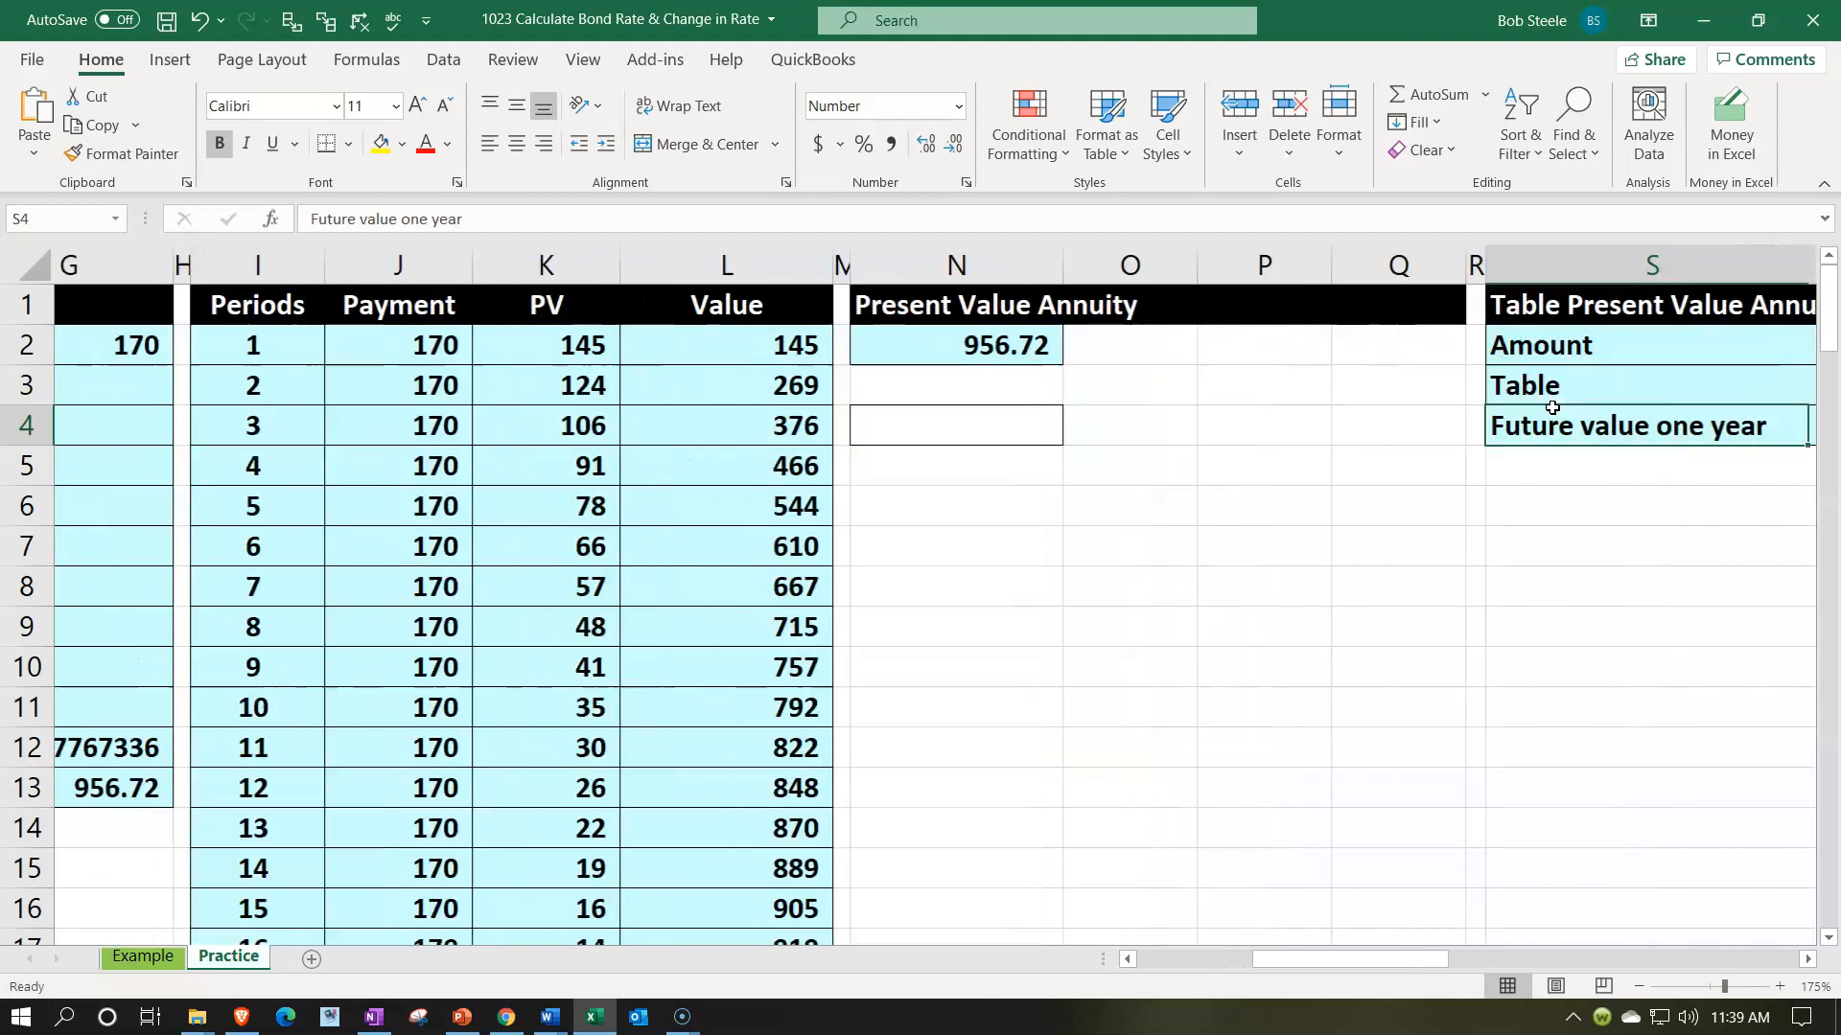
{"action": "key", "text": "Right"}
{"action": "key", "text": "Right"}
{"action": "key", "text": "Right"}
{"action": "key", "text": "Right"}
{"action": "key", "text": "Right"}
{"action": "key", "text": "Right"}
{"action": "key", "text": "Right"}
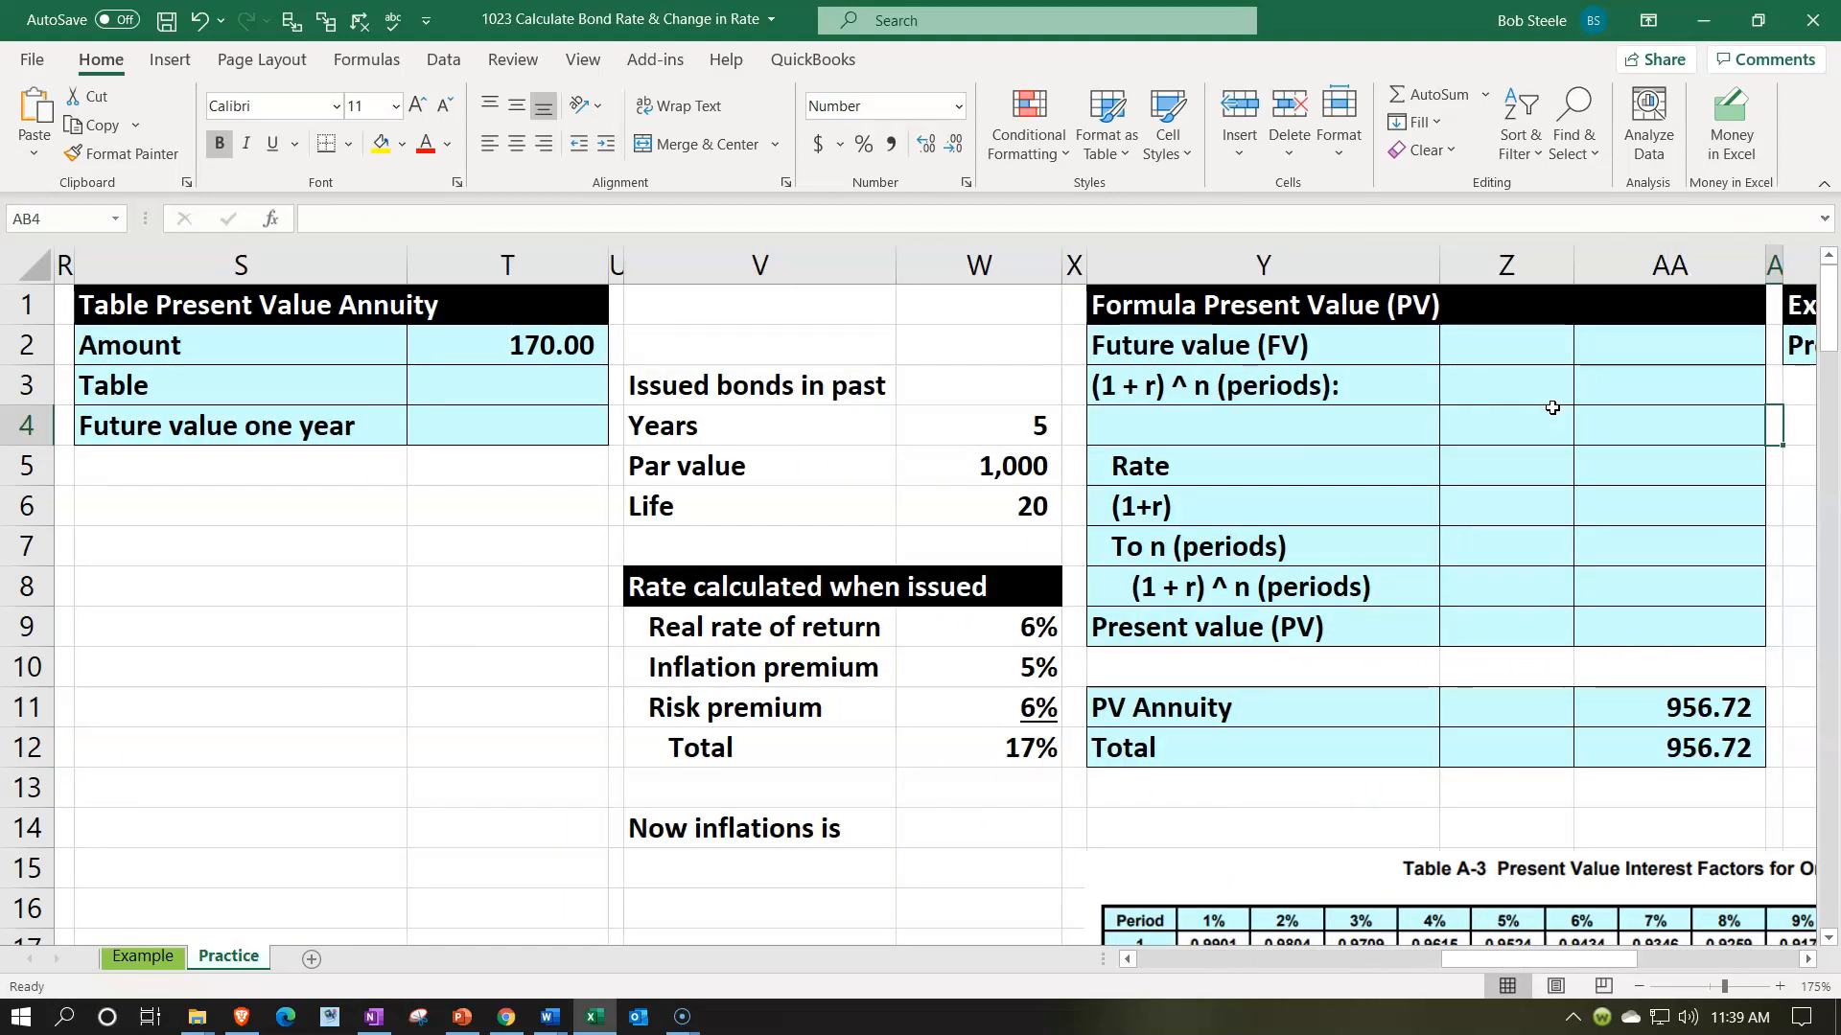
{"action": "key", "text": "Right"}
{"action": "key", "text": "Right"}
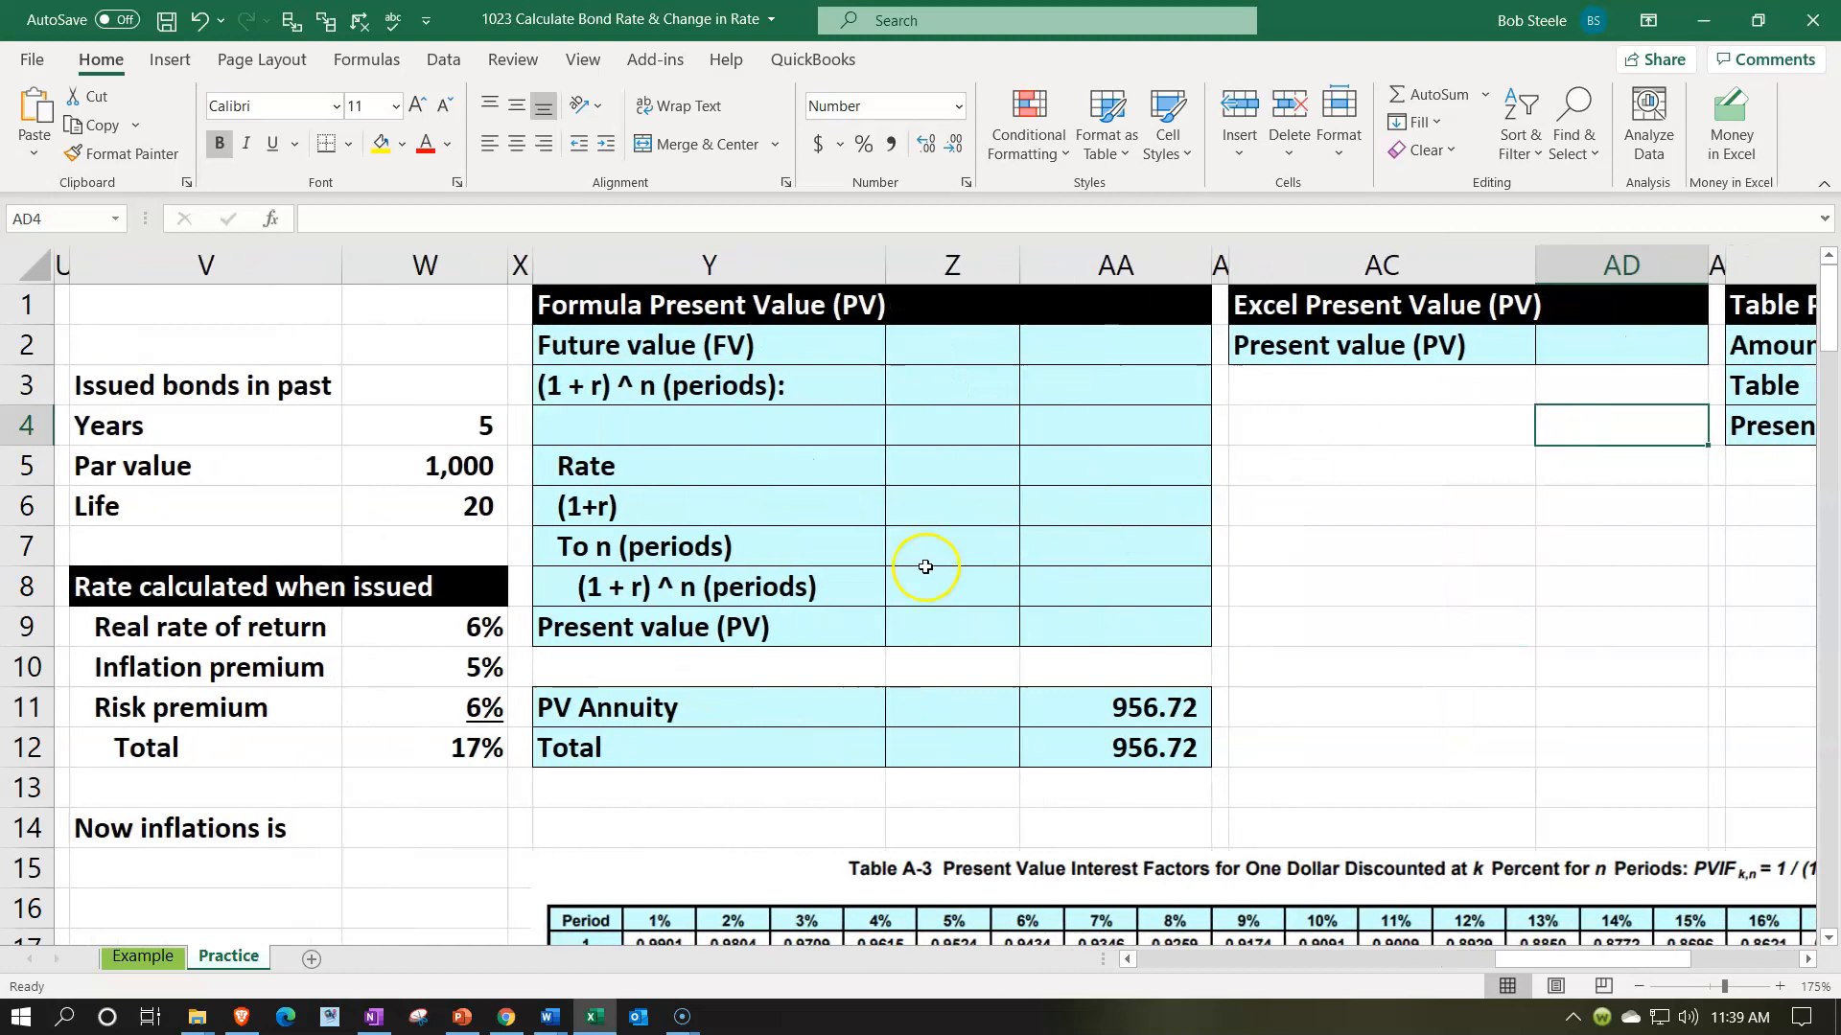
{"action": "left_click", "coordinate": [489, 465]}
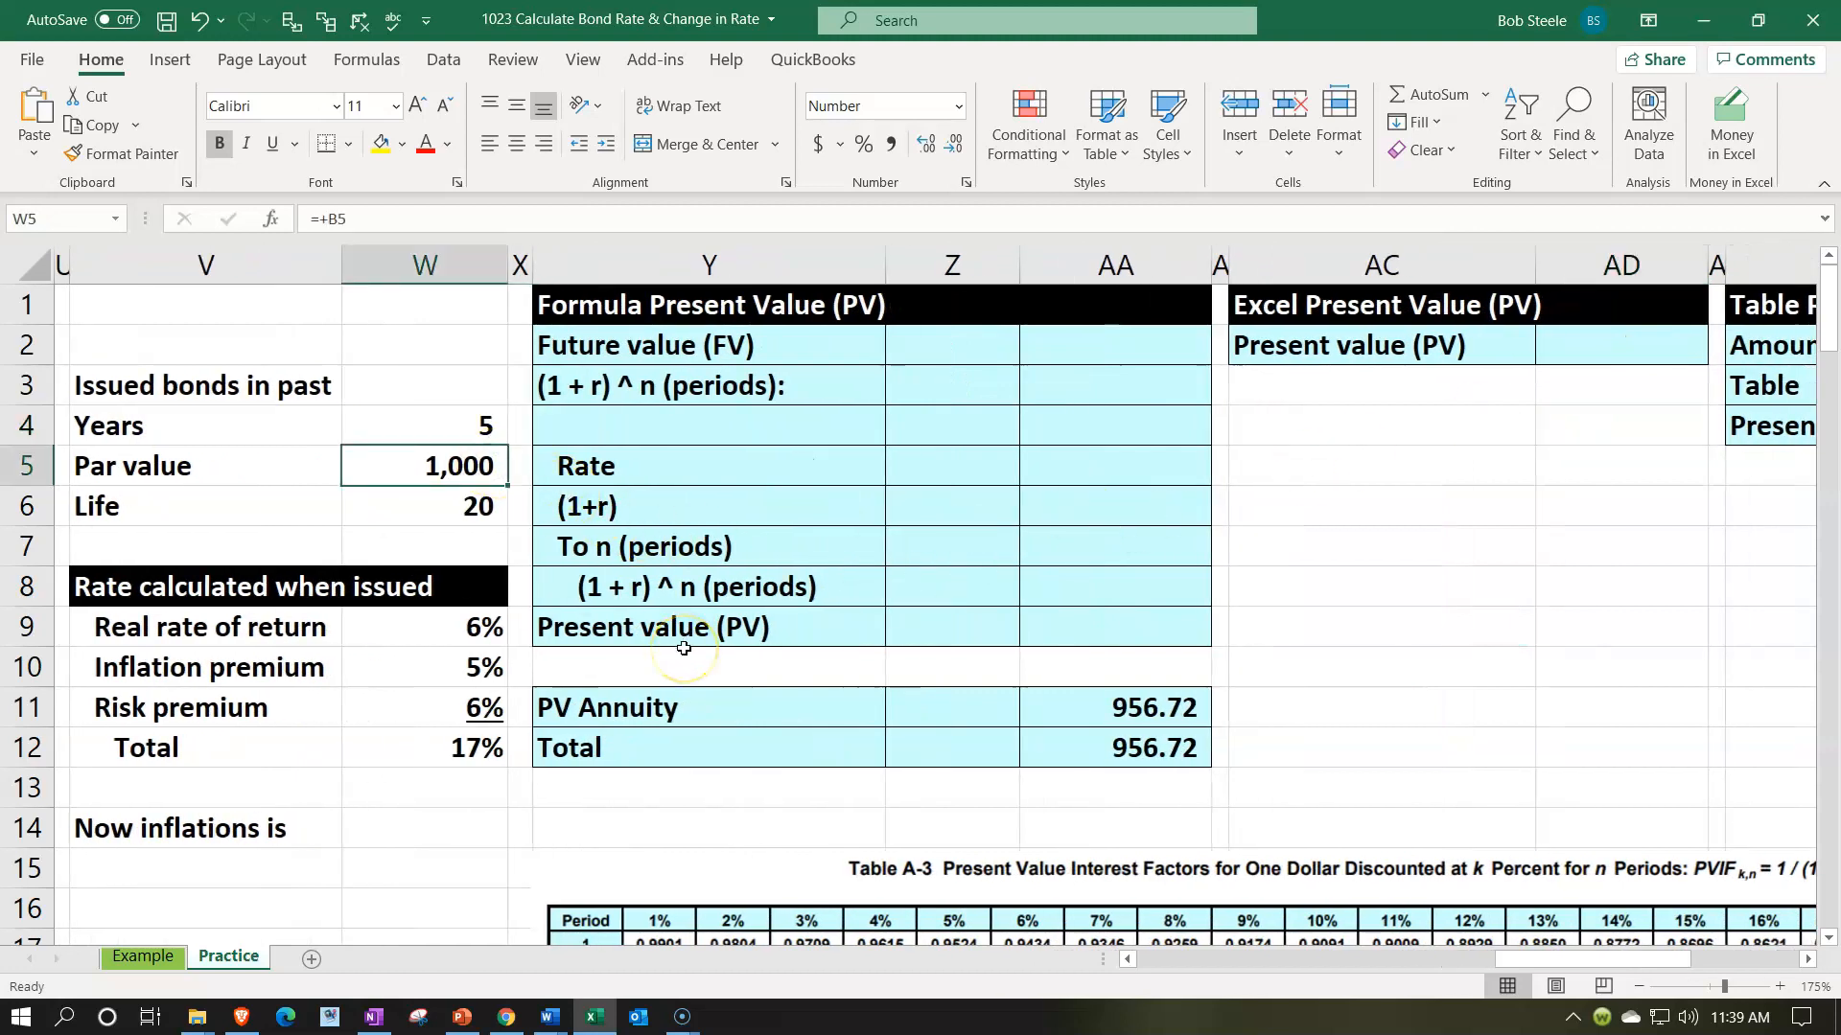
{"action": "right_click", "coordinate": [465, 747]}
{"action": "left_click", "coordinate": [586, 812]}
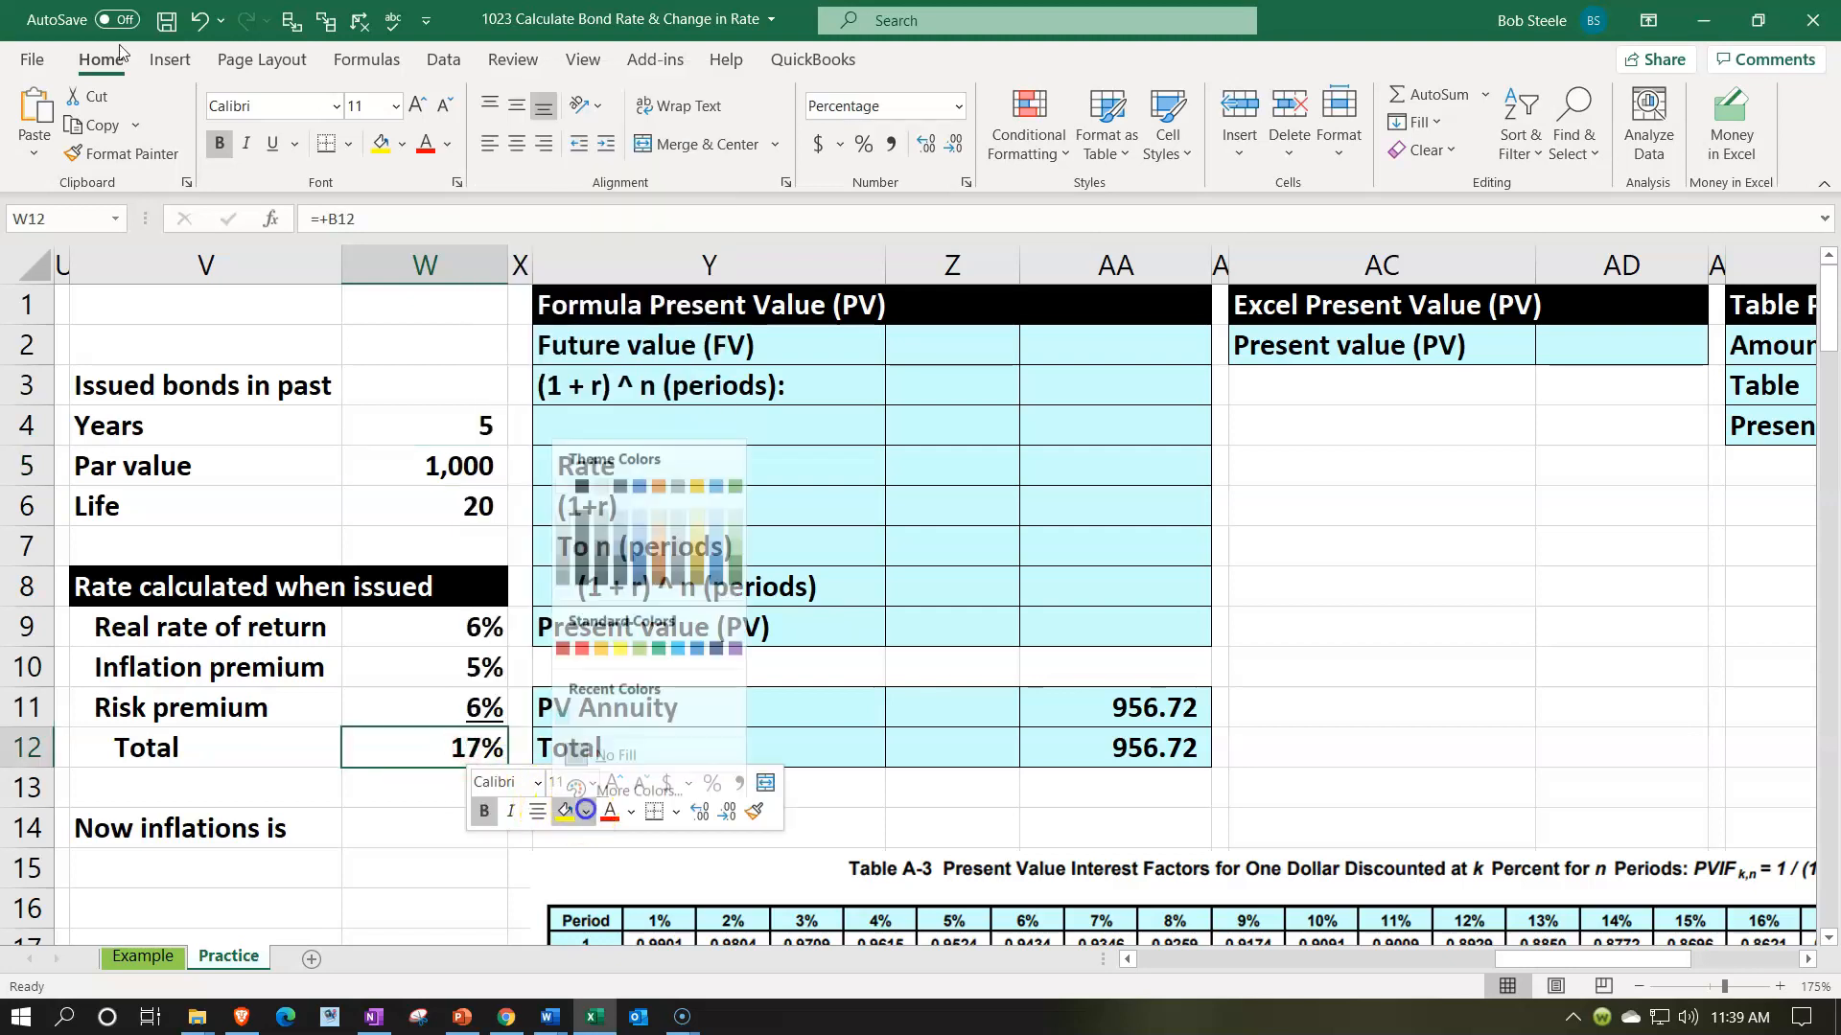
{"action": "left_click", "coordinate": [639, 636]}
{"action": "left_click", "coordinate": [772, 412]}
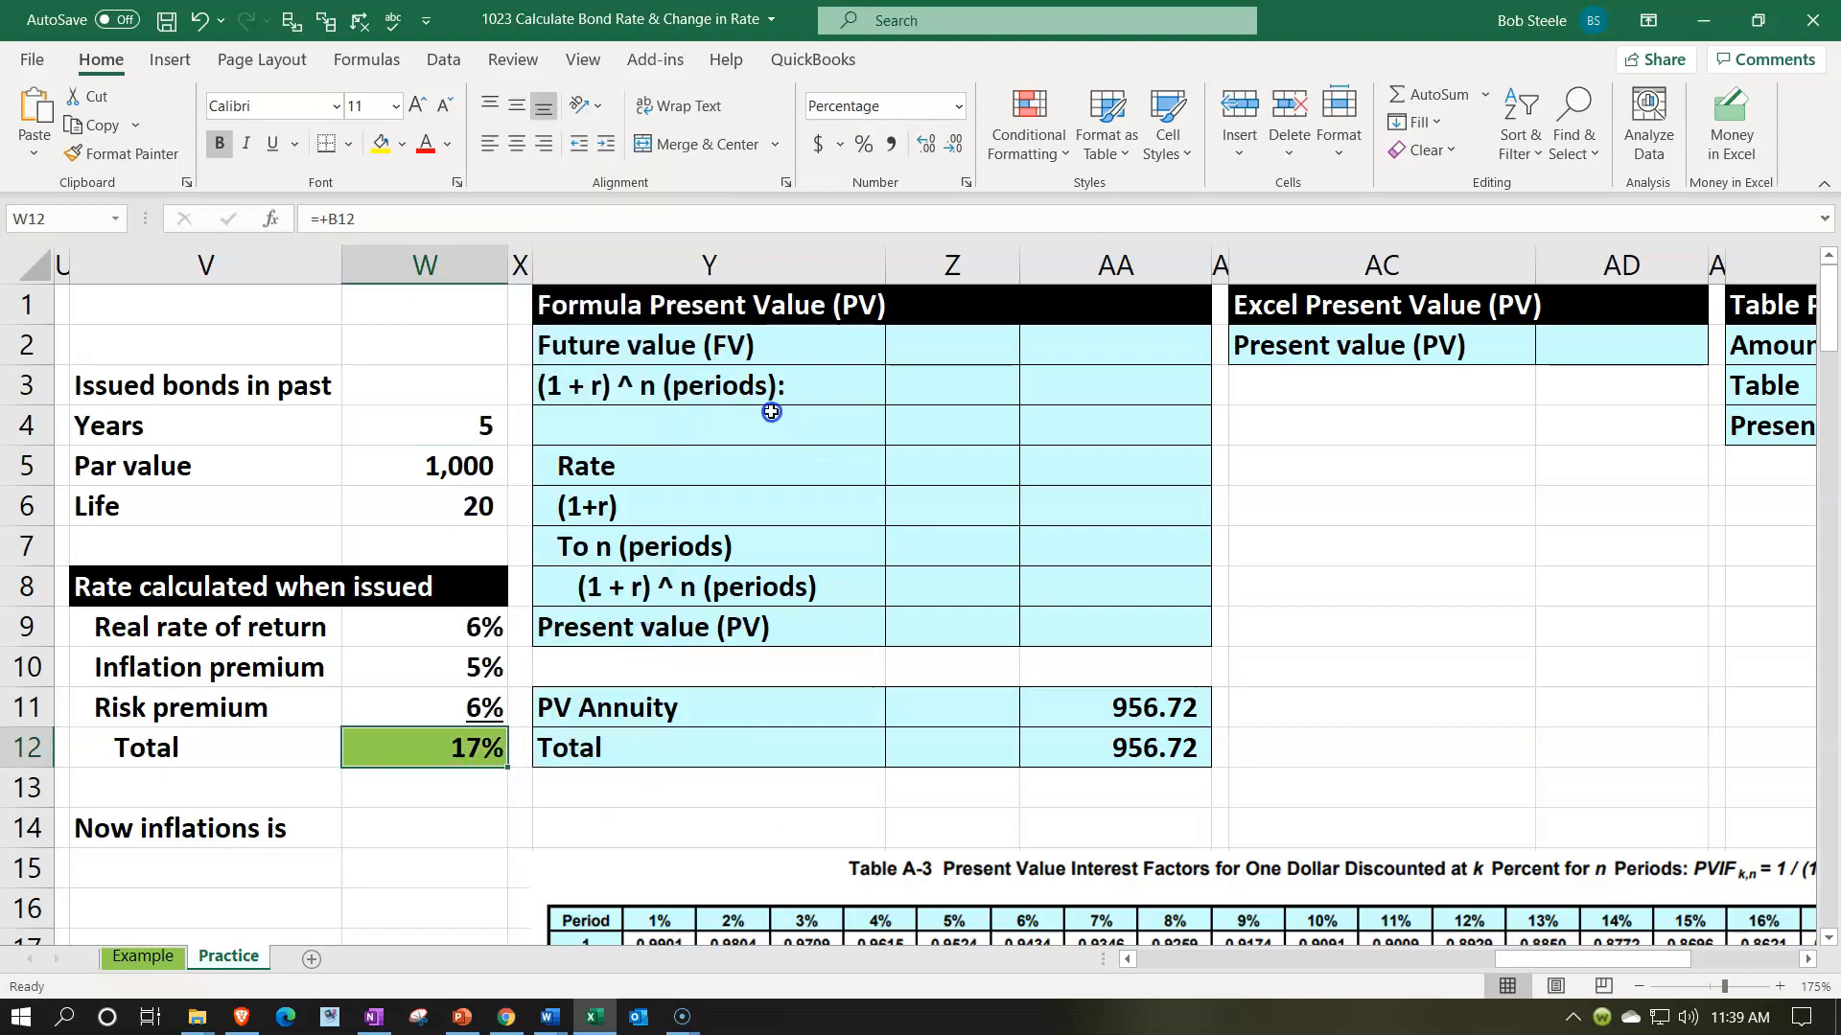
- Review the present value formula picture and set the Future value (FV) in AA2 equal to the par value in W5
{"action": "scroll", "coordinate": [595, 617], "scroll_direction": "down", "scroll_amount": 3}
{"action": "left_click", "coordinate": [339, 566]}
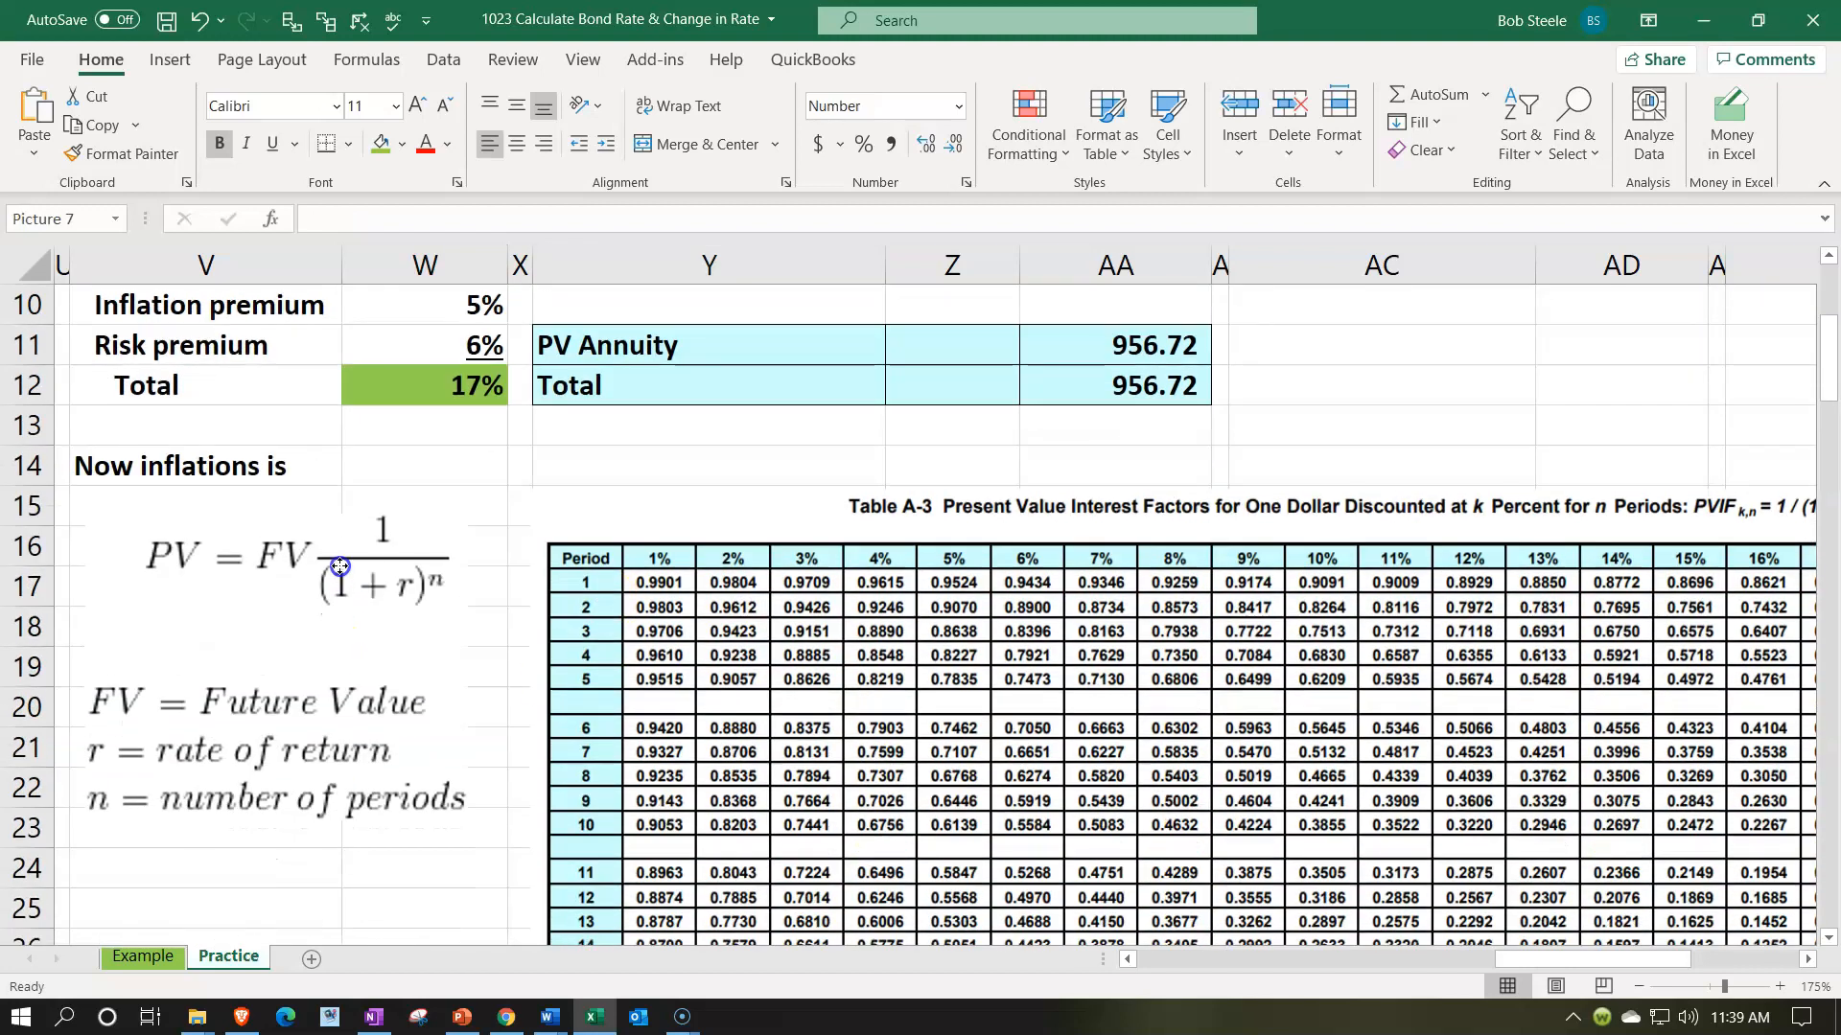
{"action": "scroll", "coordinate": [392, 707], "scroll_direction": "up", "scroll_amount": 2}
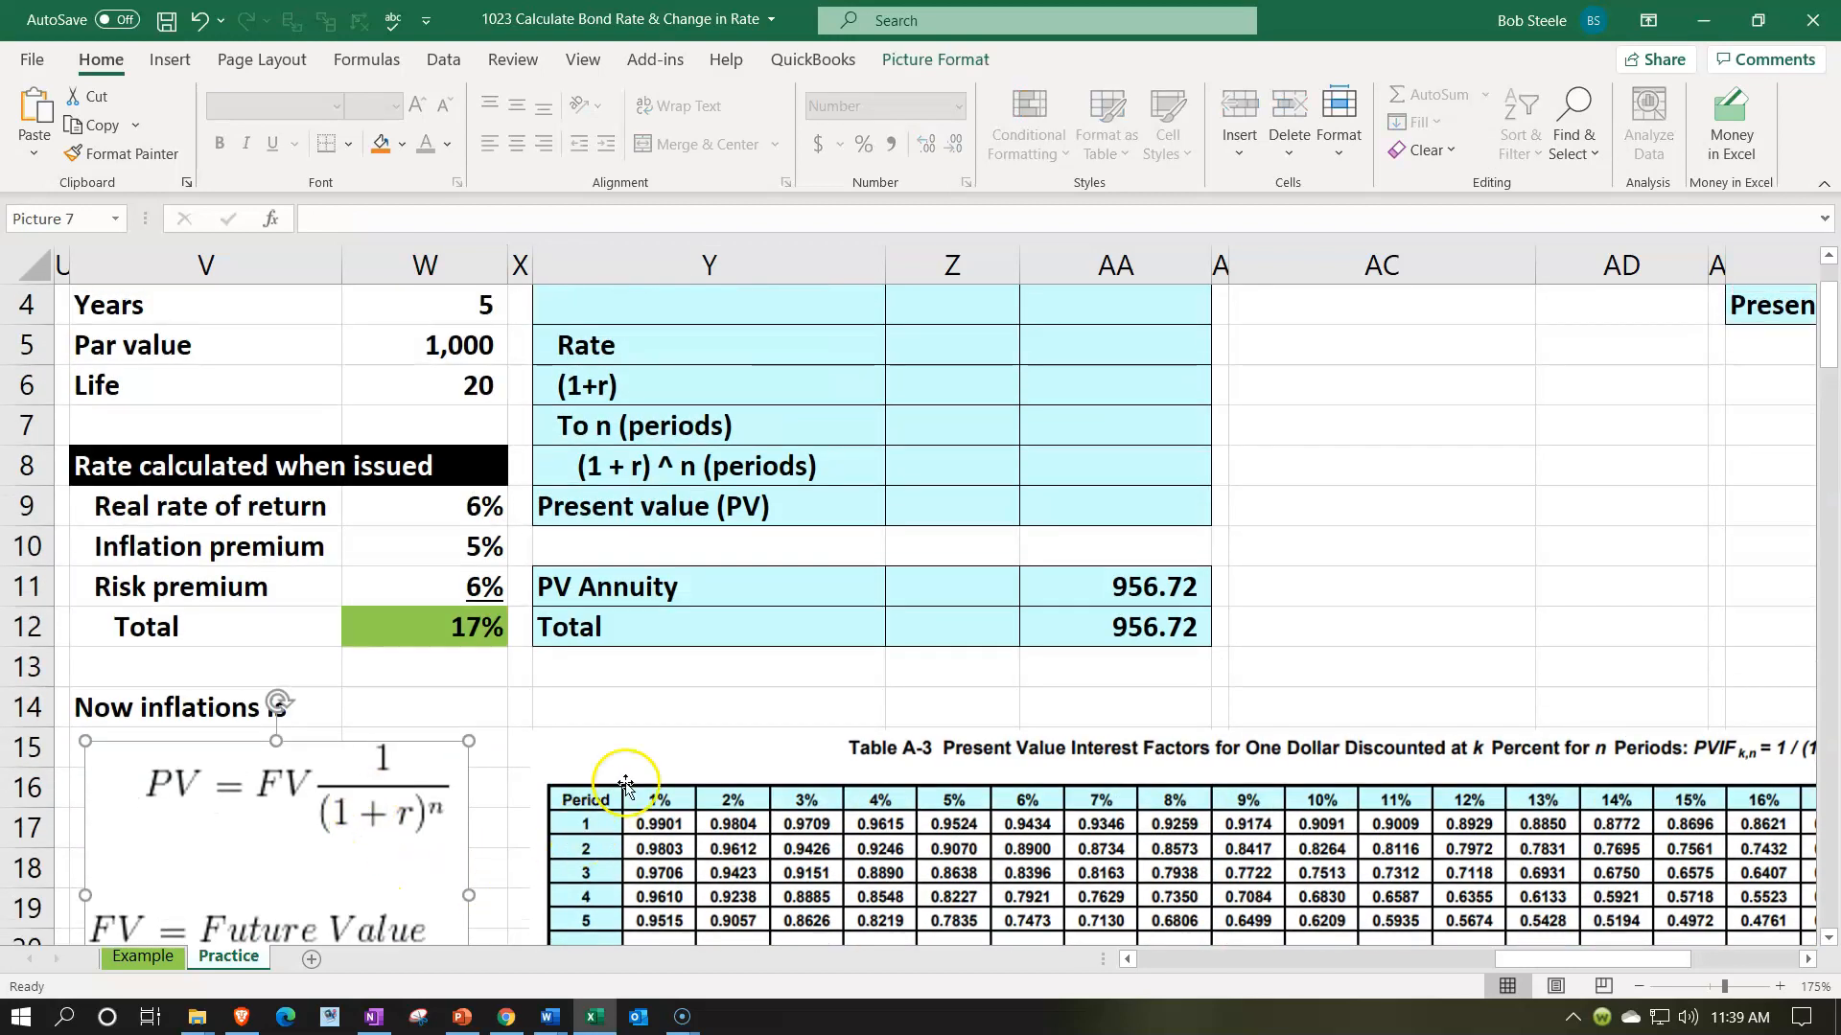
{"action": "scroll", "coordinate": [799, 814], "scroll_direction": "up", "scroll_amount": 1}
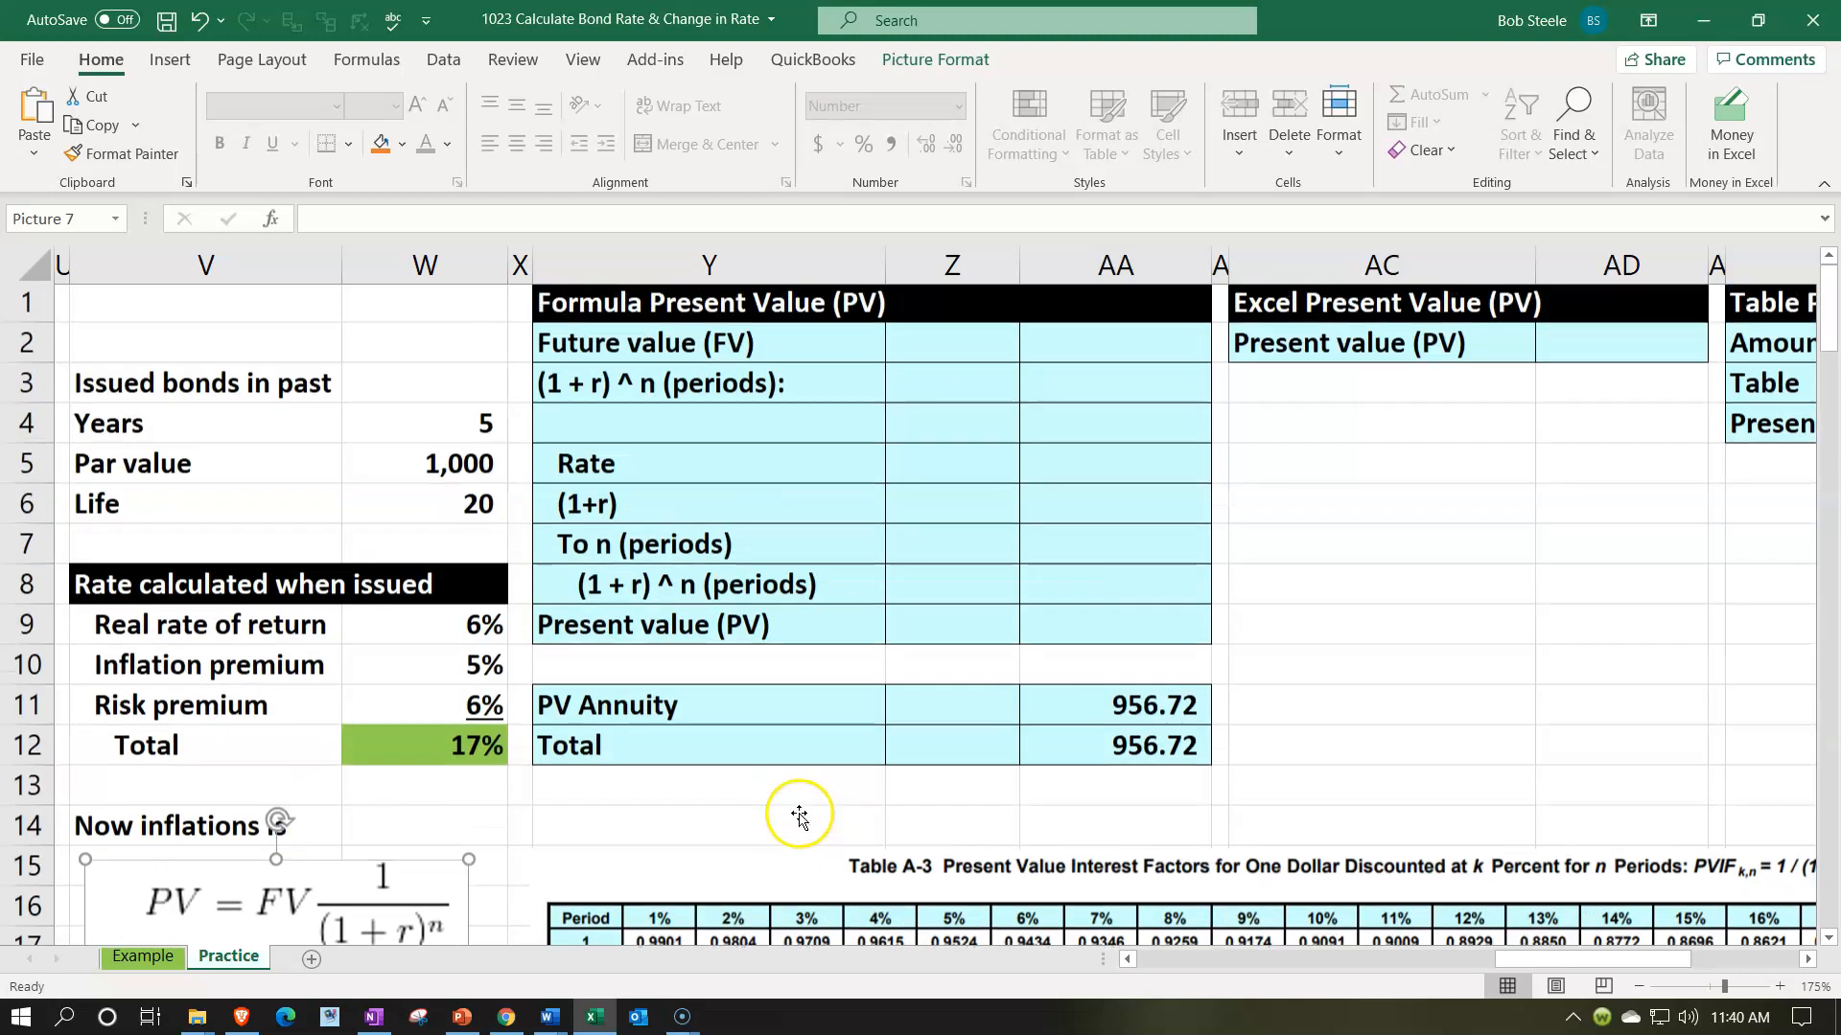
{"action": "left_click", "coordinate": [1090, 342]}
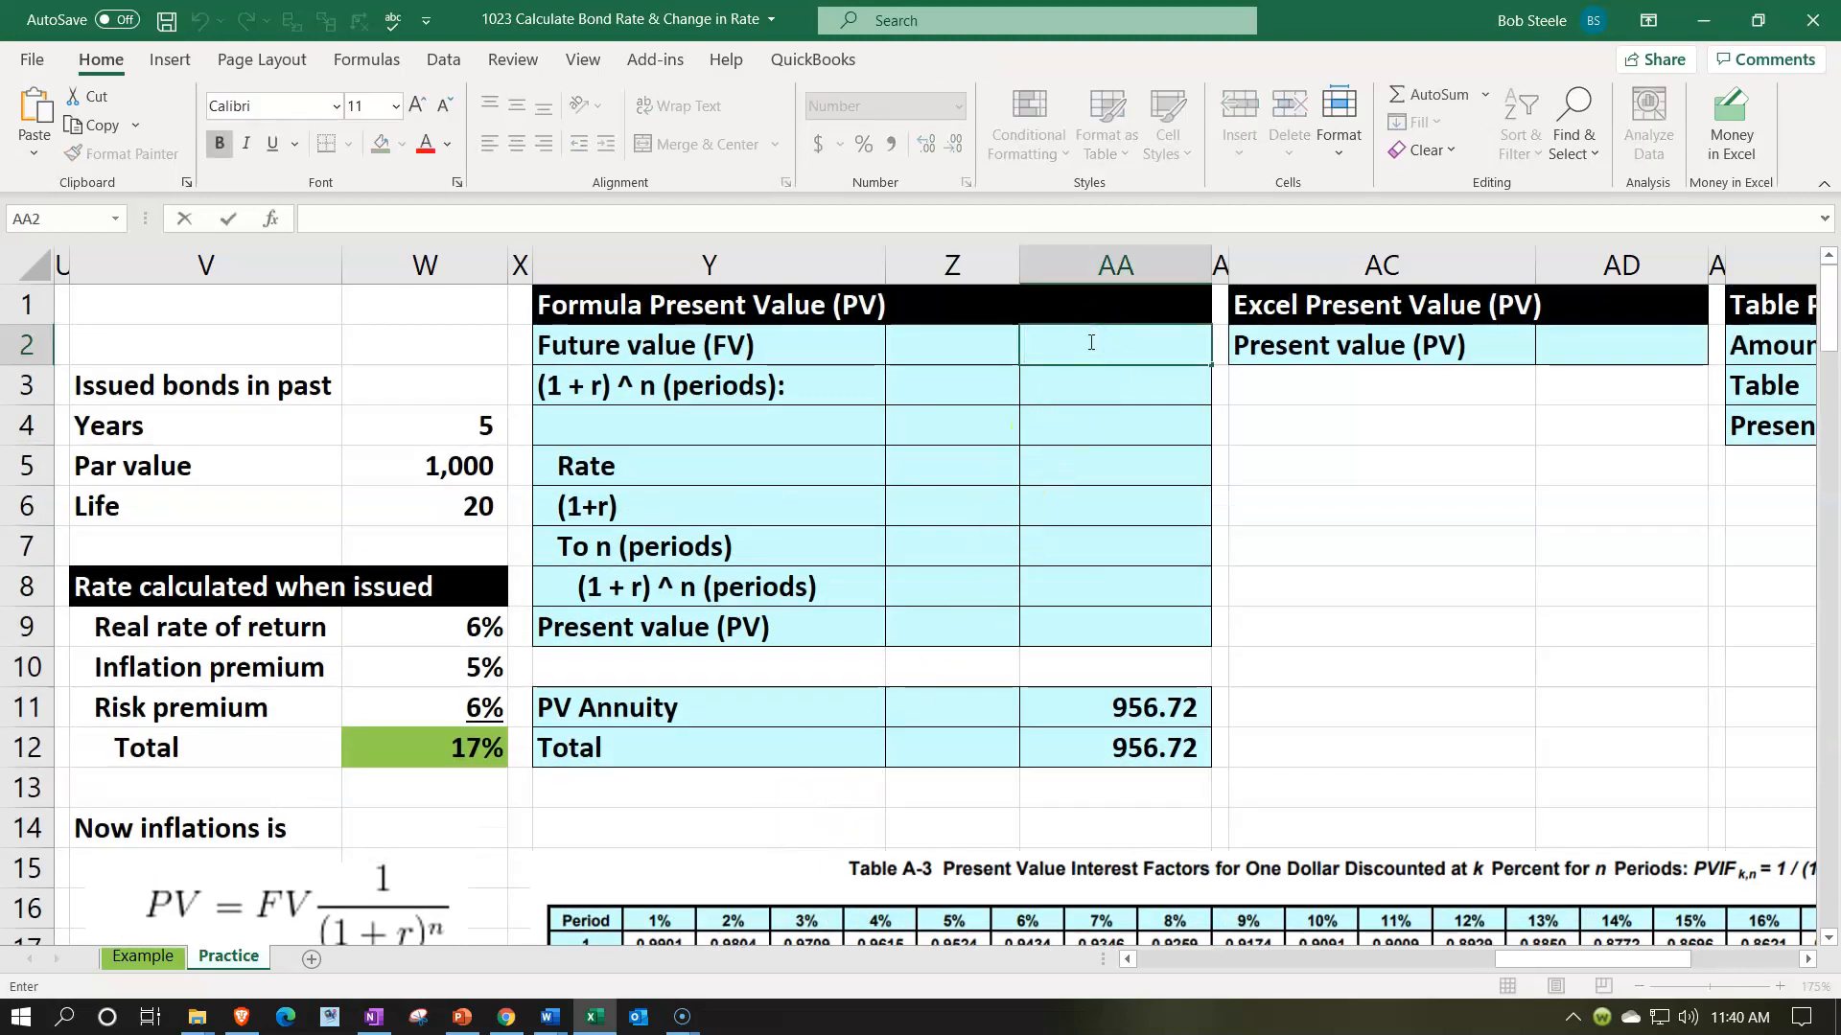
{"action": "type", "text": "="}
{"action": "key", "text": "Down"}
{"action": "key", "text": "Down"}
- Enter 1 in Z4 as the first term of the (1 + r) ^ n calculation
{"action": "key", "text": "Down"}
{"action": "key", "text": "Left"}
{"action": "key", "text": "Left"}
{"action": "key", "text": "Left"}
{"action": "key", "text": "Left"}
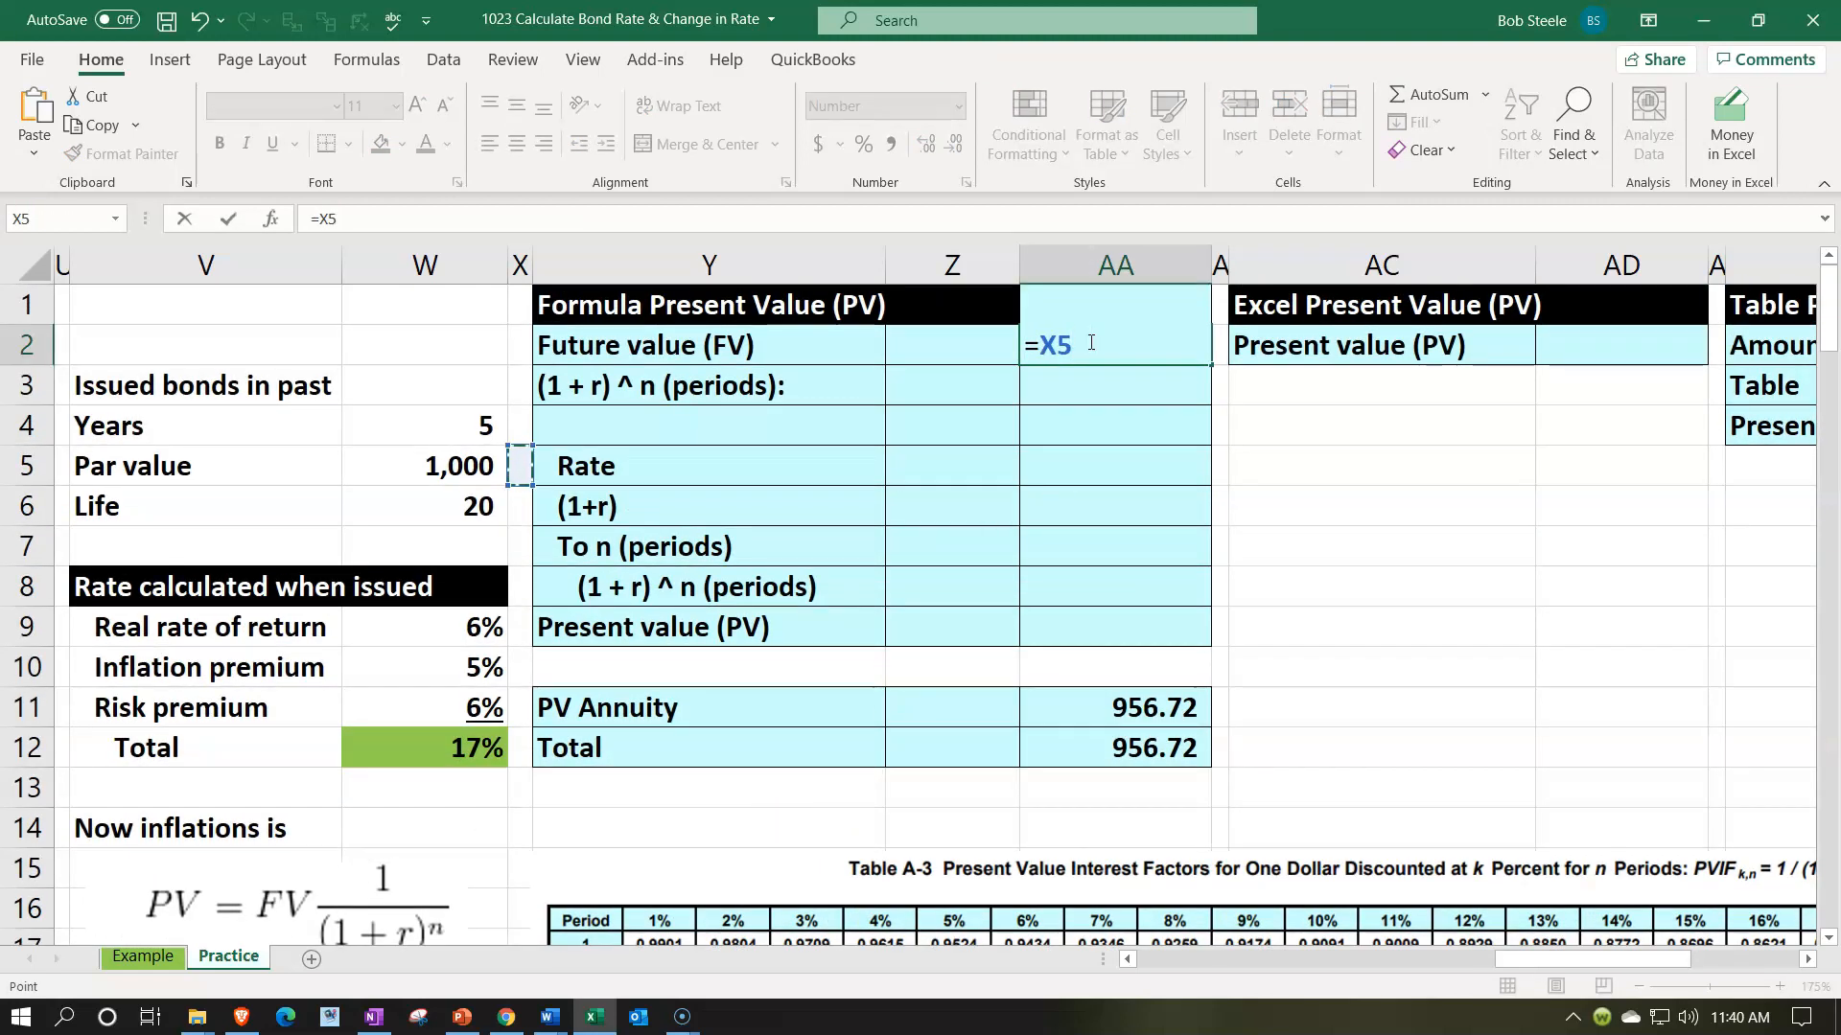
{"action": "key", "text": "Return"}
{"action": "key", "text": "Down"}
{"action": "key", "text": "Left"}
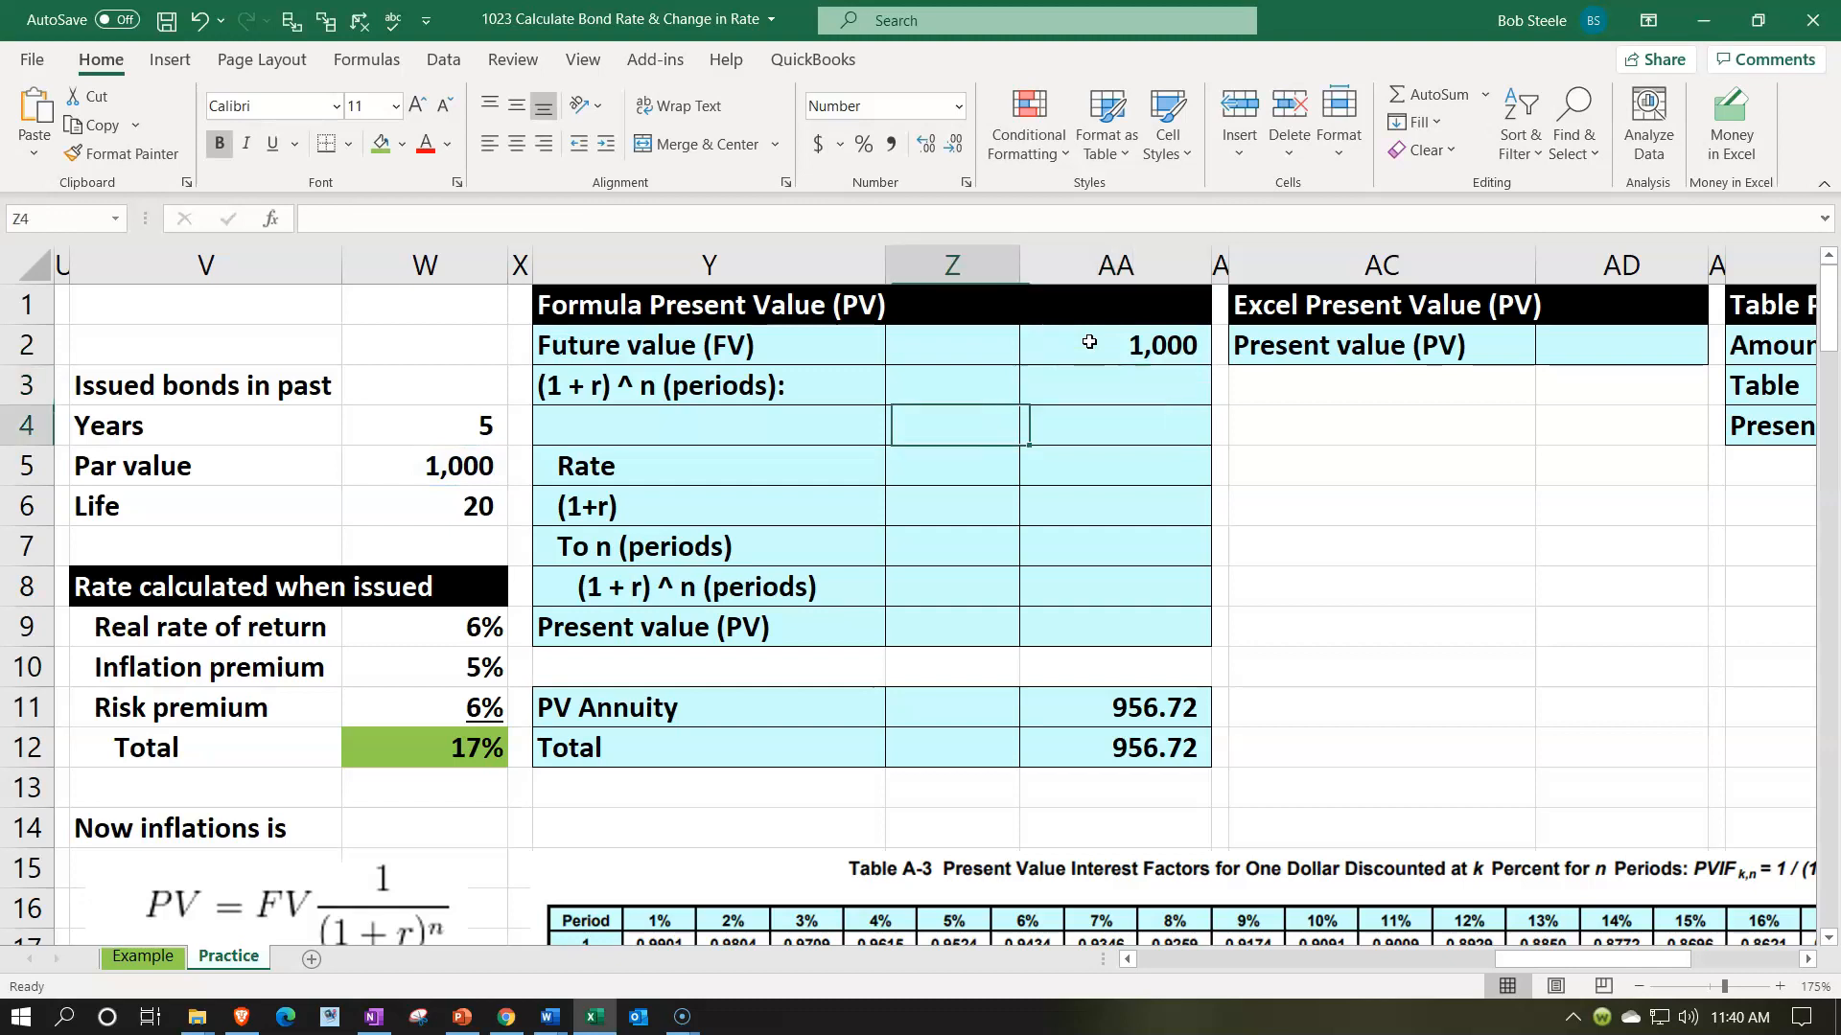
{"action": "type", "text": "1"}
{"action": "key", "text": "Return"}
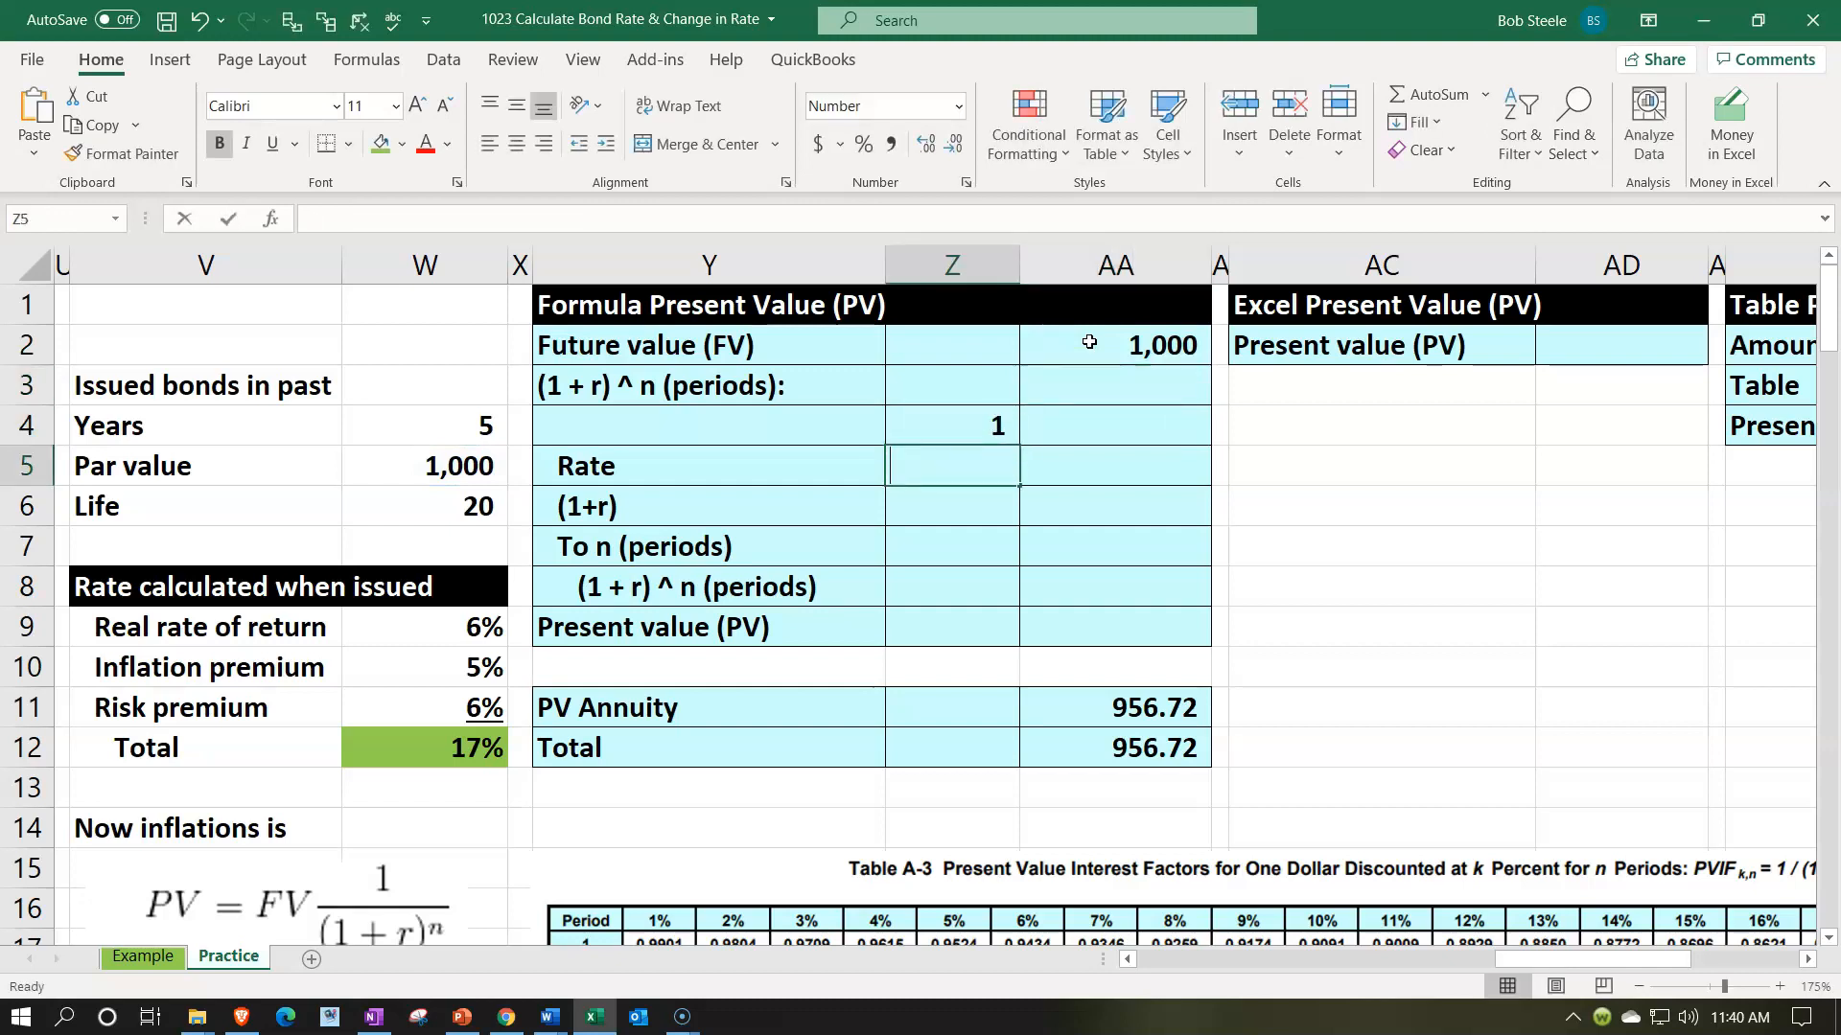
- Set the Rate in Z5 equal to the total issue rate with =W12
{"action": "type", "text": "="}
{"action": "key", "text": "Left"}
{"action": "key", "text": "Left"}
{"action": "key", "text": "Down"}
{"action": "key", "text": "Down"}
{"action": "key", "text": "Down"}
{"action": "key", "text": "Down"}
{"action": "key", "text": "Down"}
{"action": "key", "text": "Down"}
{"action": "key", "text": "Down"}
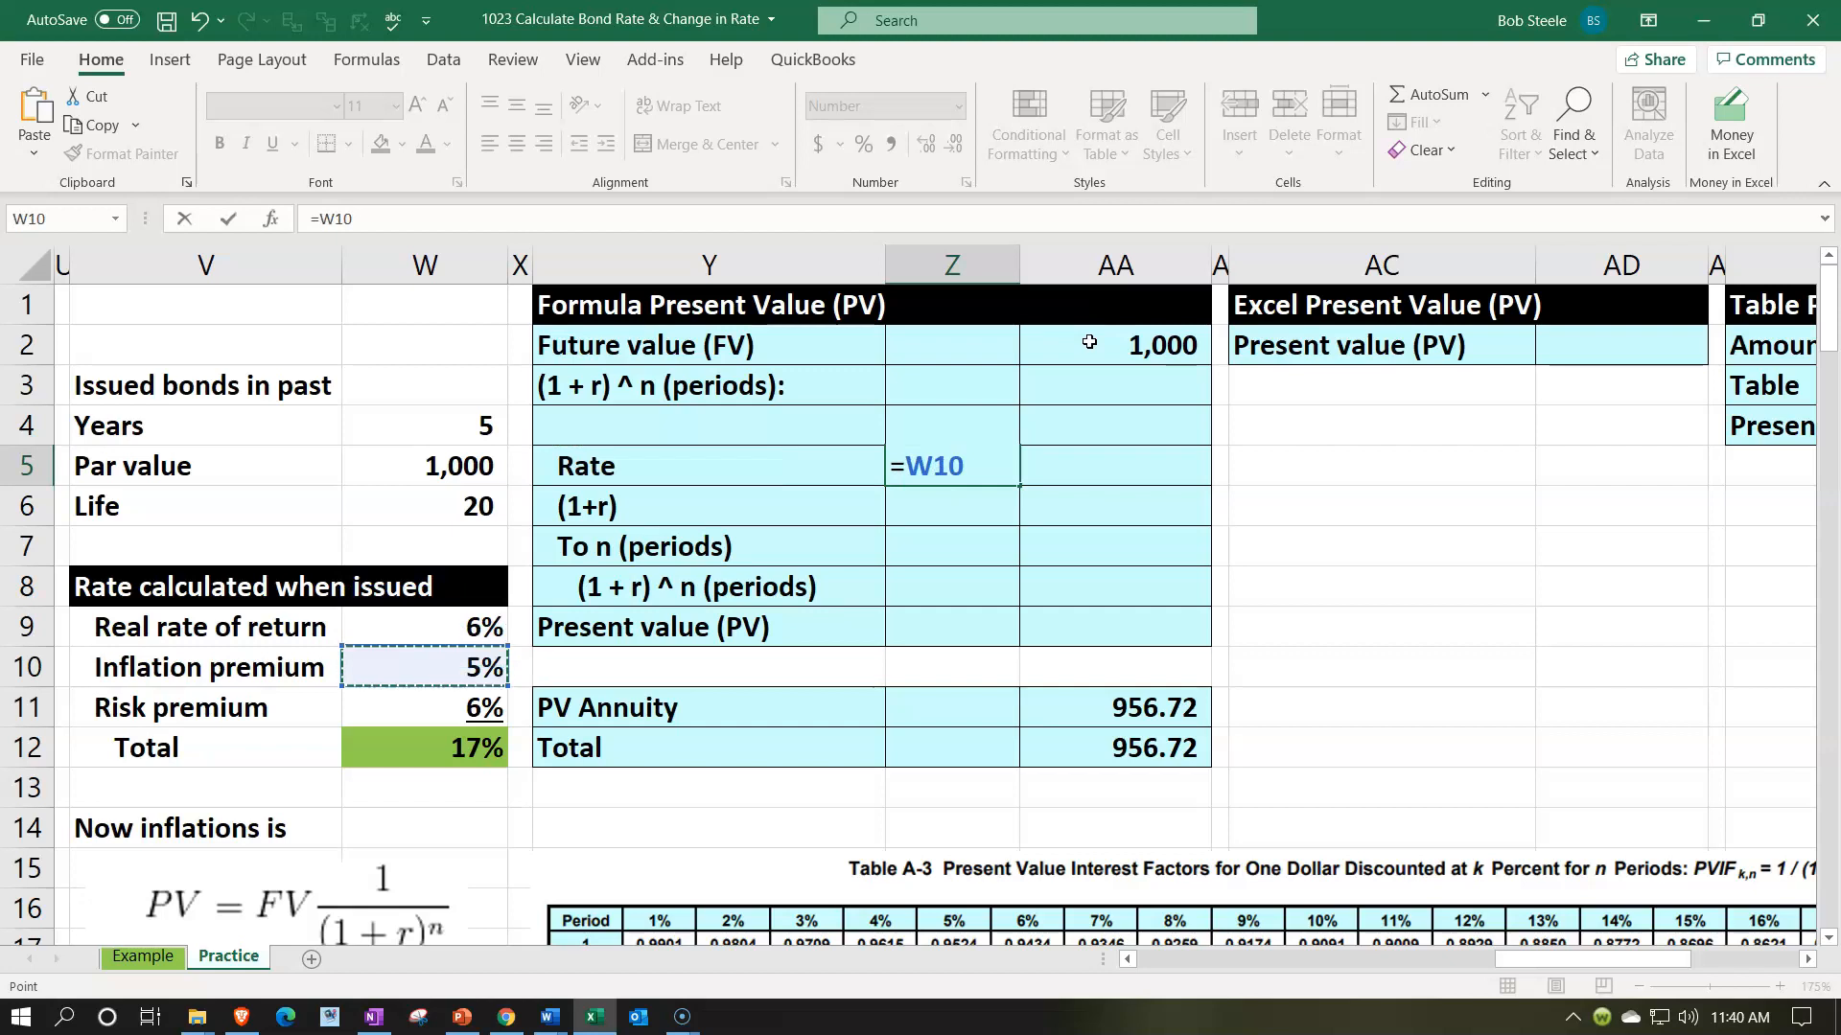
{"action": "key", "text": "Return"}
{"action": "key", "text": "Up"}
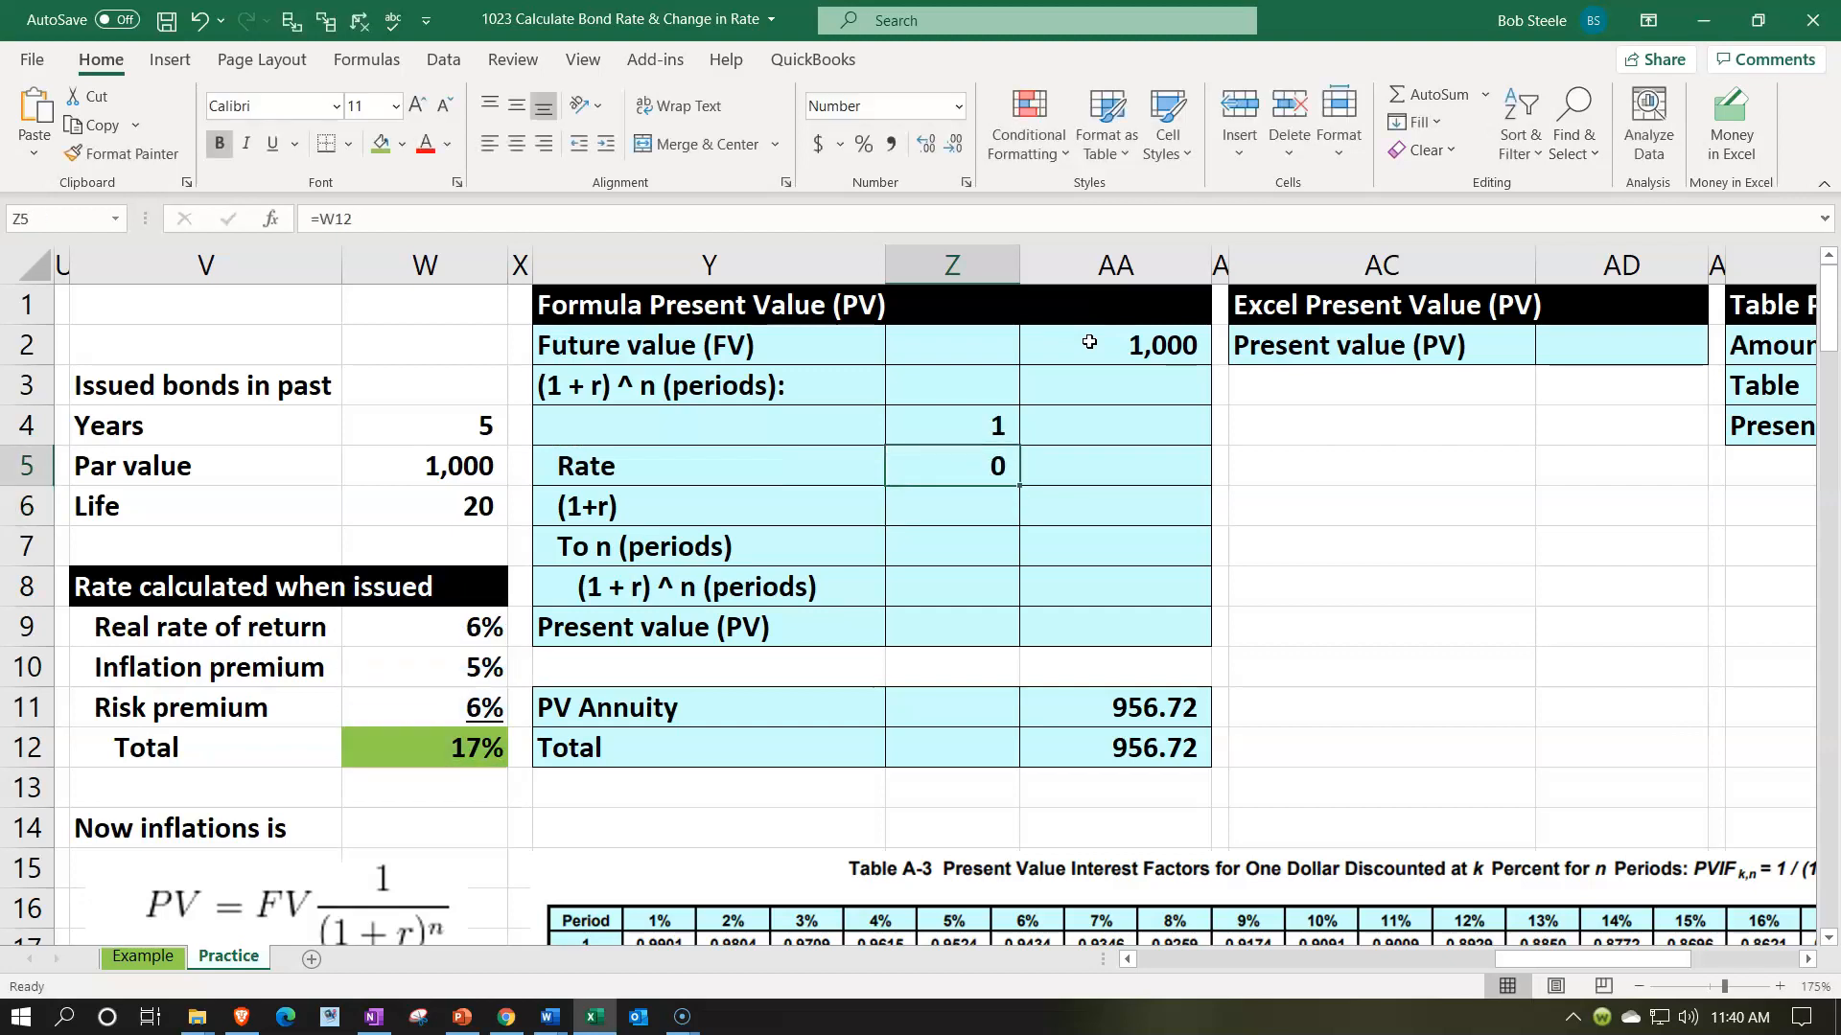
- Format the Rate in Z5 as a percentage and underline it
{"action": "left_click", "coordinate": [864, 144]}
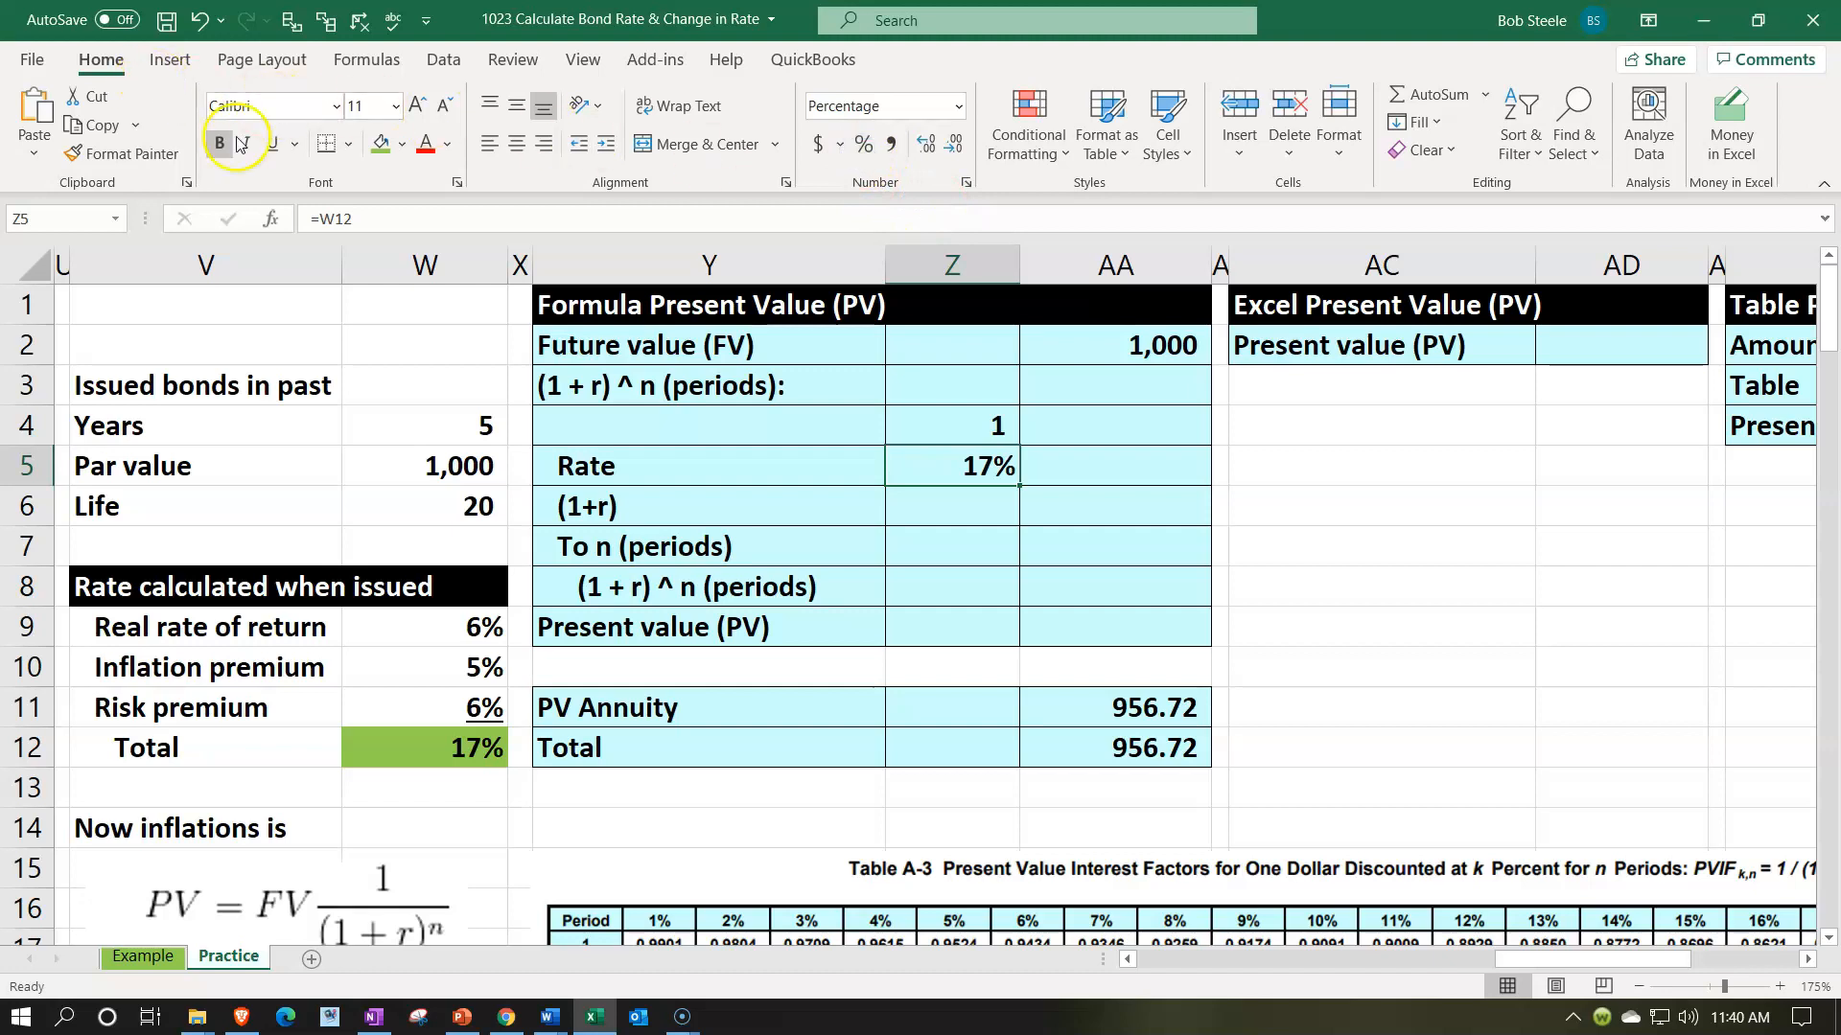
{"action": "left_click", "coordinate": [272, 154]}
{"action": "key", "text": "Return"}
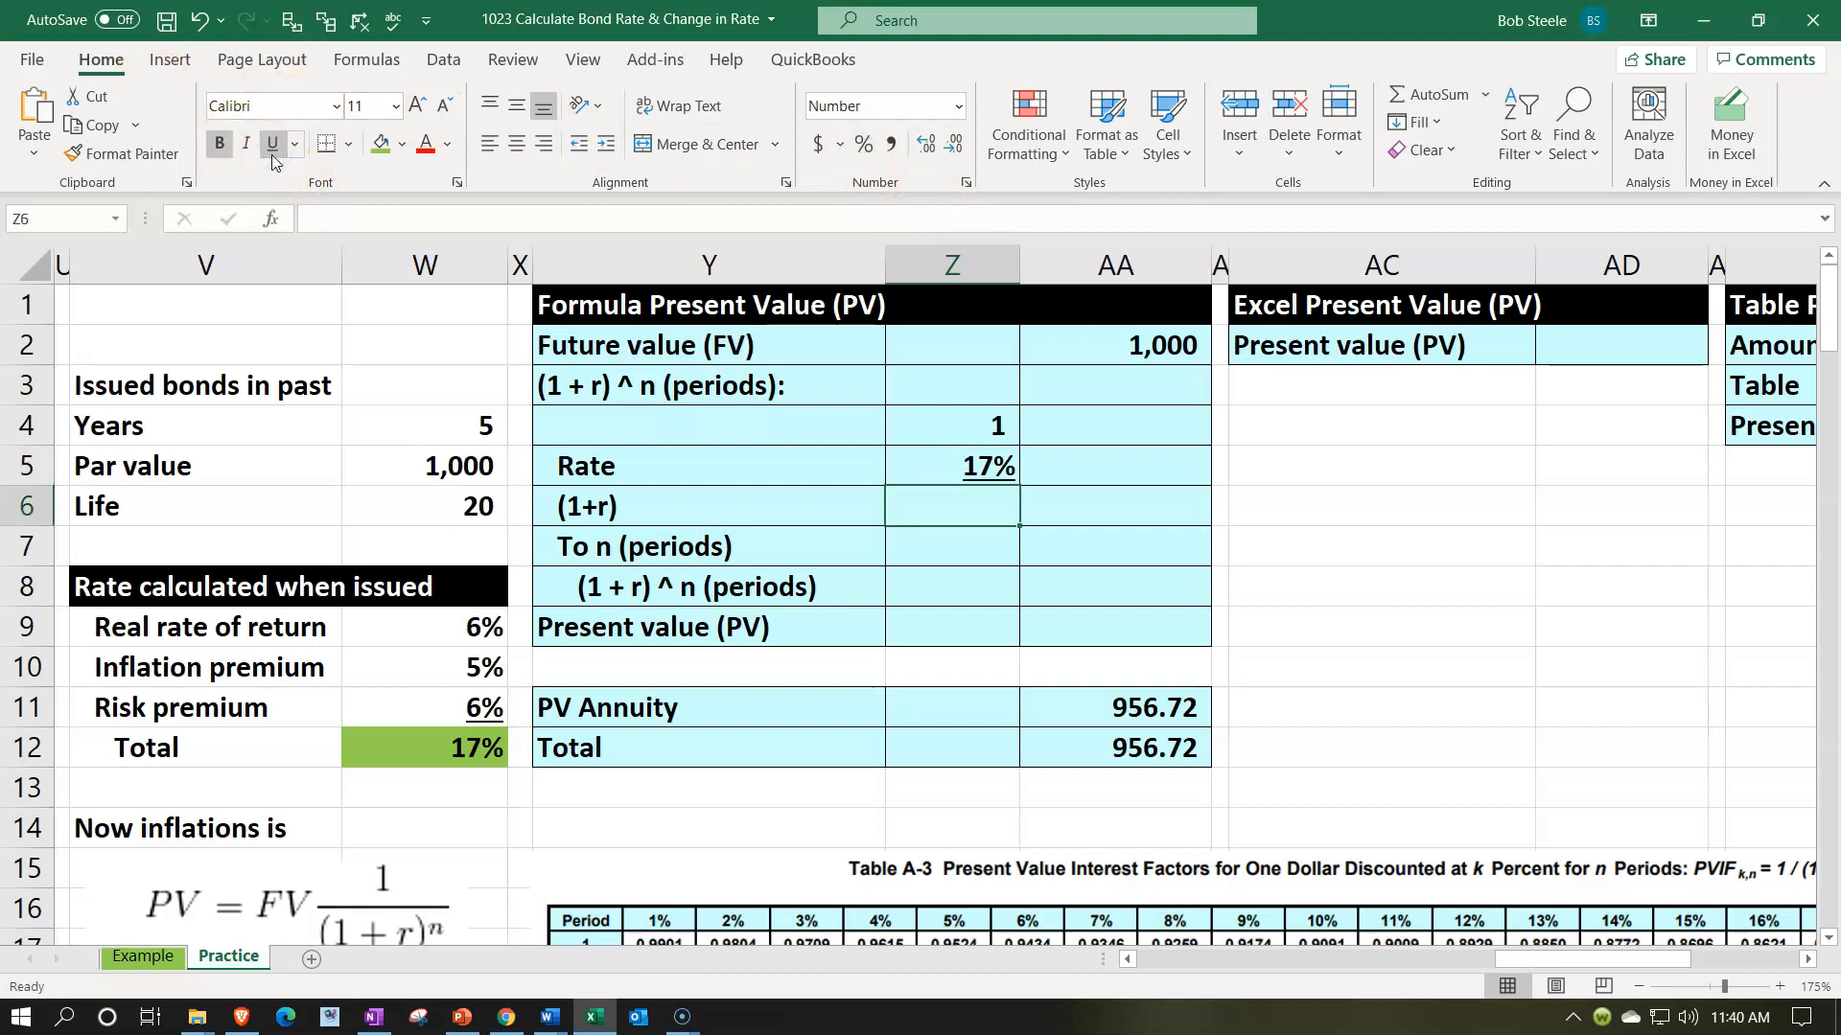
- Calculate (1+r) in Z6 with =SUM(Z4:Z5) and format it as a percentage
{"action": "type", "text": "=su"}
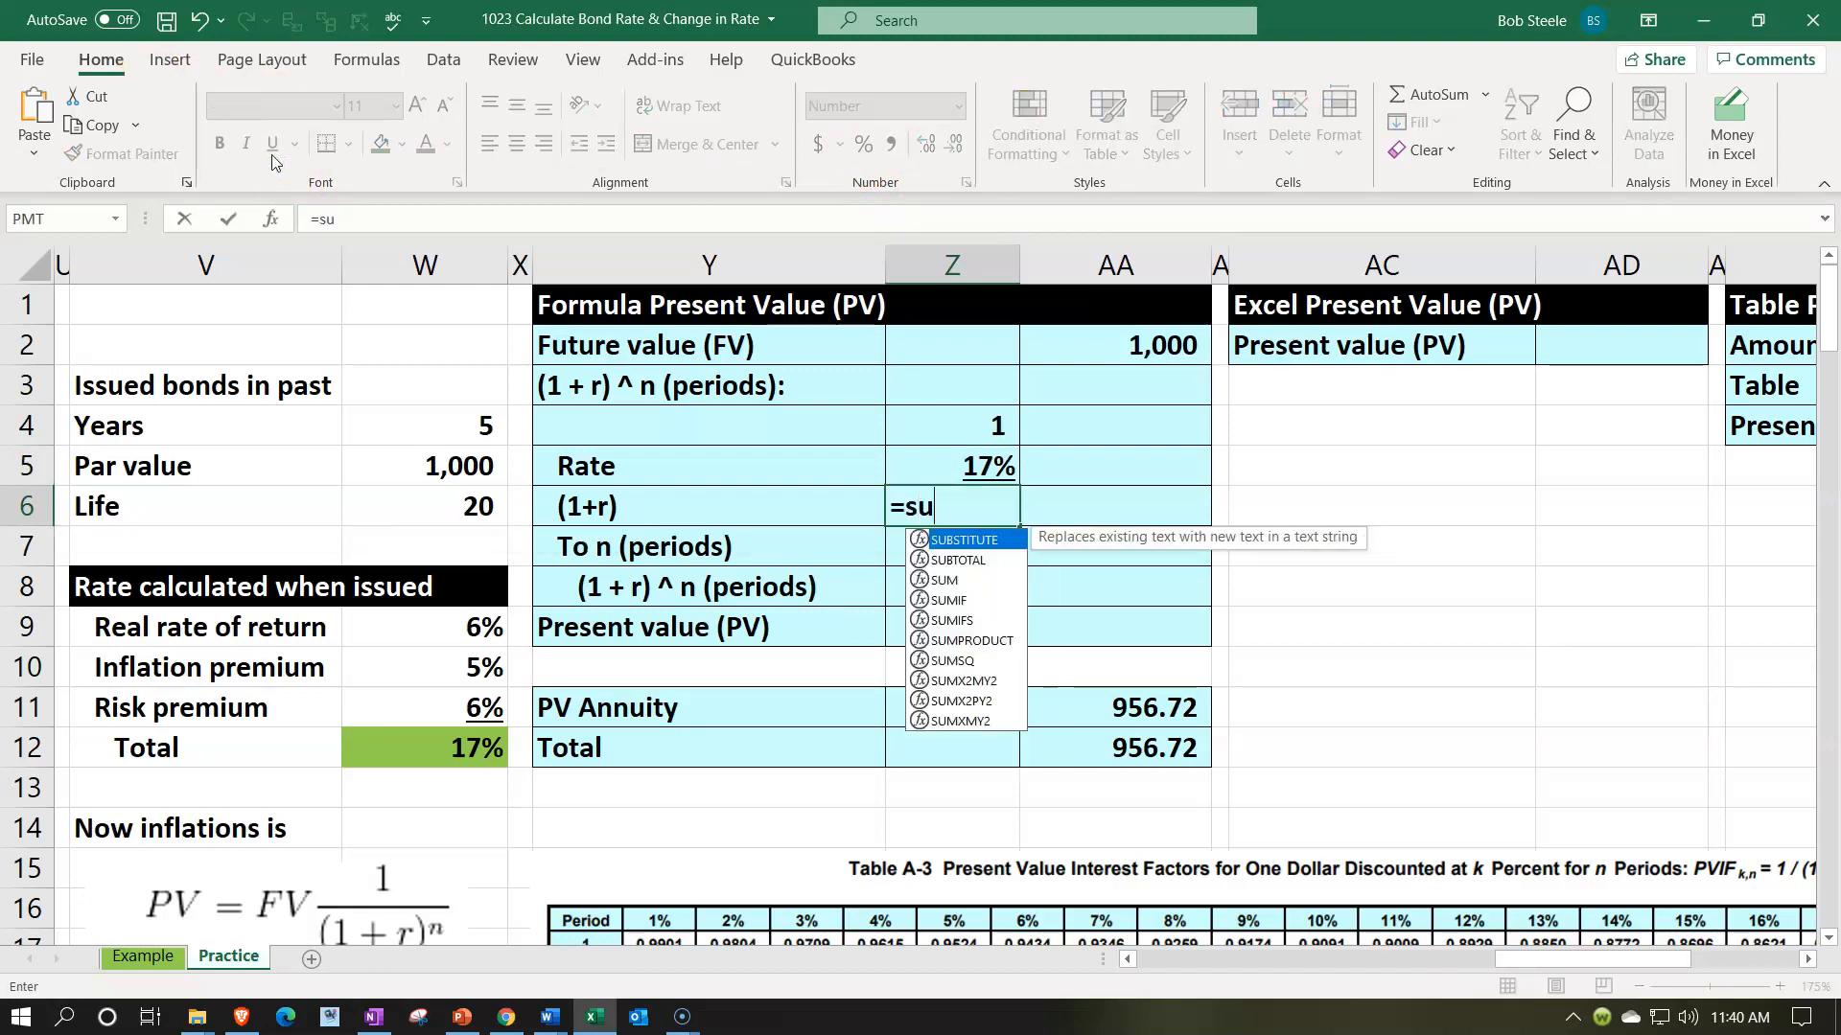
{"action": "type", "text": "m("}
{"action": "key", "text": "Up"}
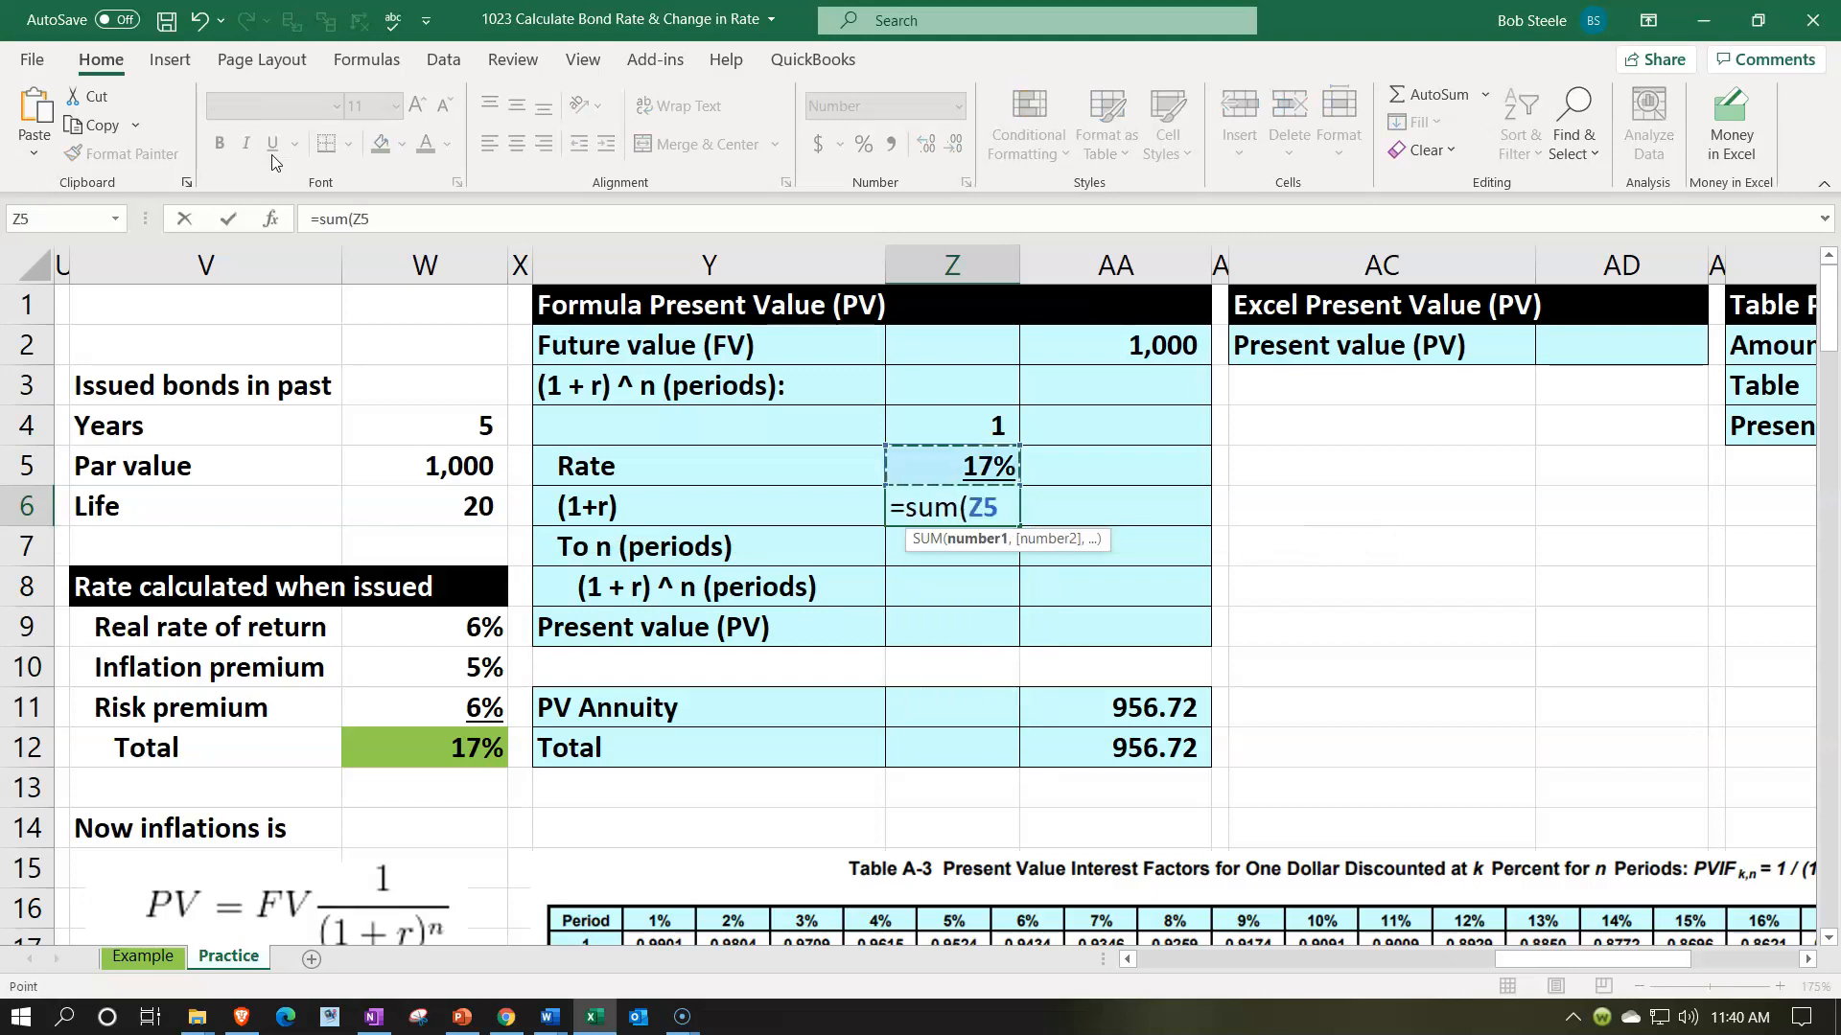
{"action": "key", "text": "shift+Up"}
{"action": "key", "text": "ctrl+Return"}
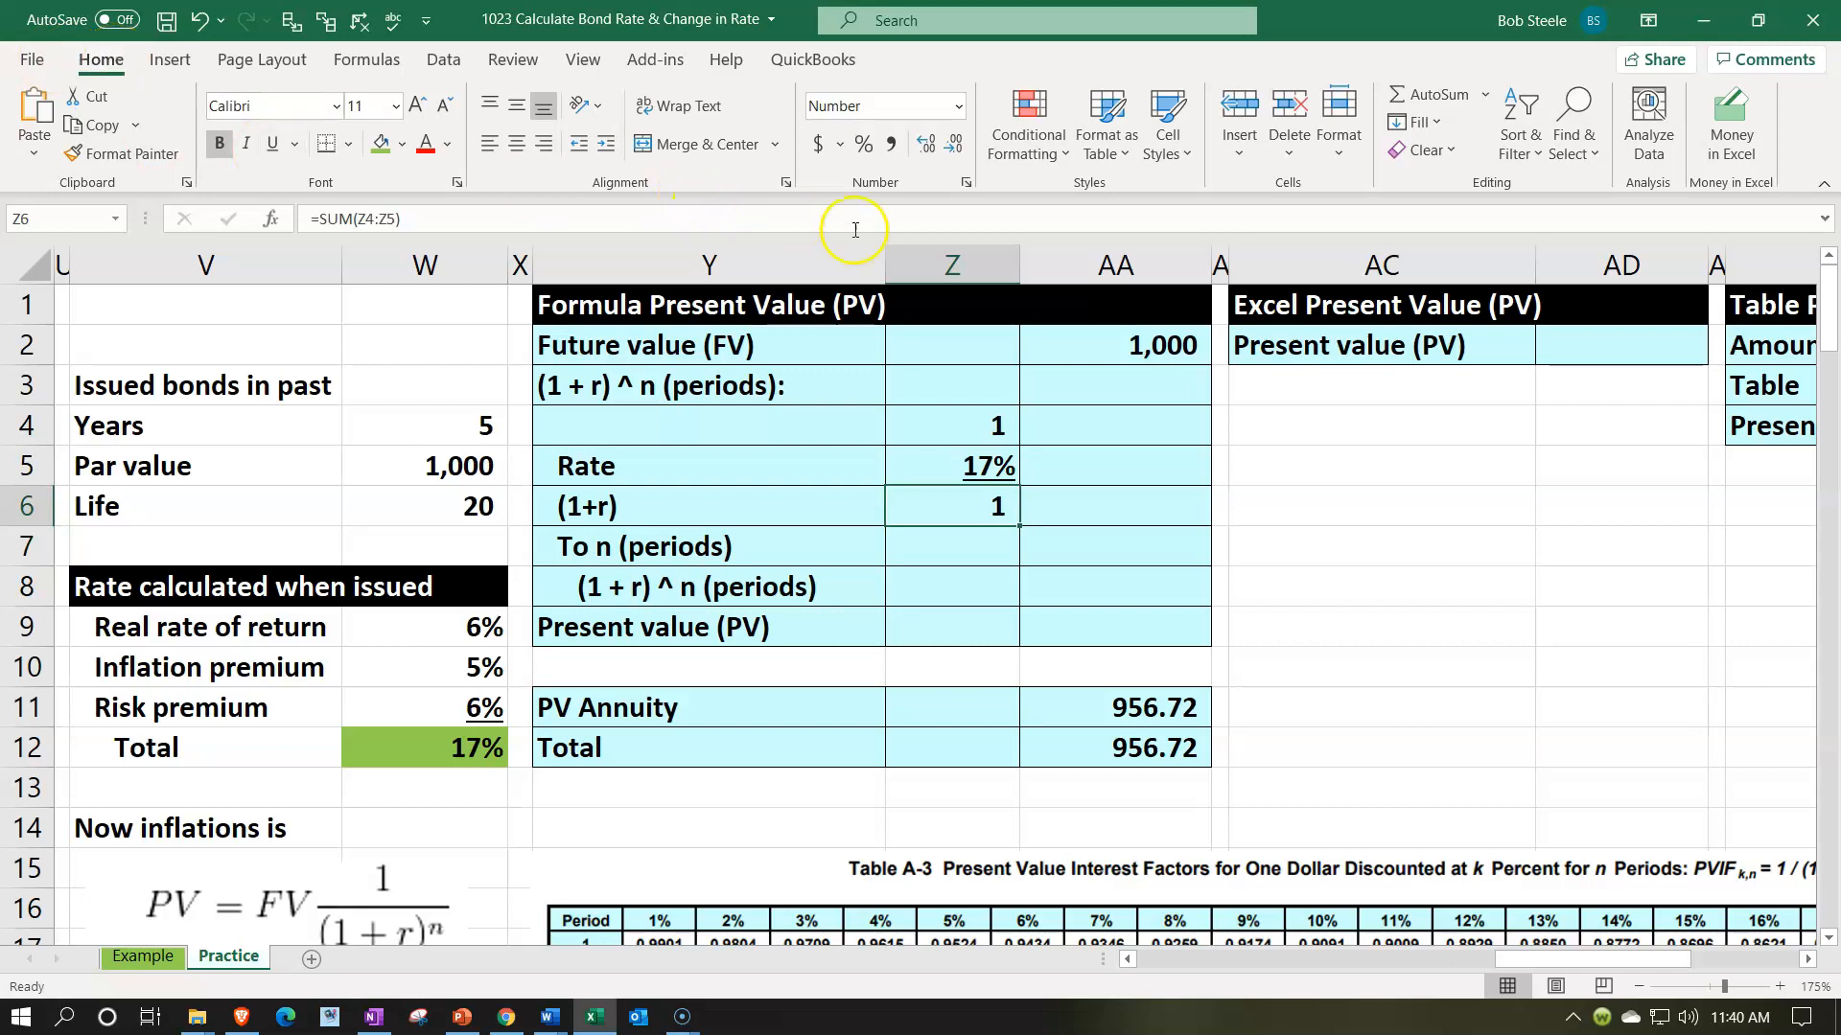
{"action": "left_click", "coordinate": [863, 144]}
{"action": "key", "text": "Down"}
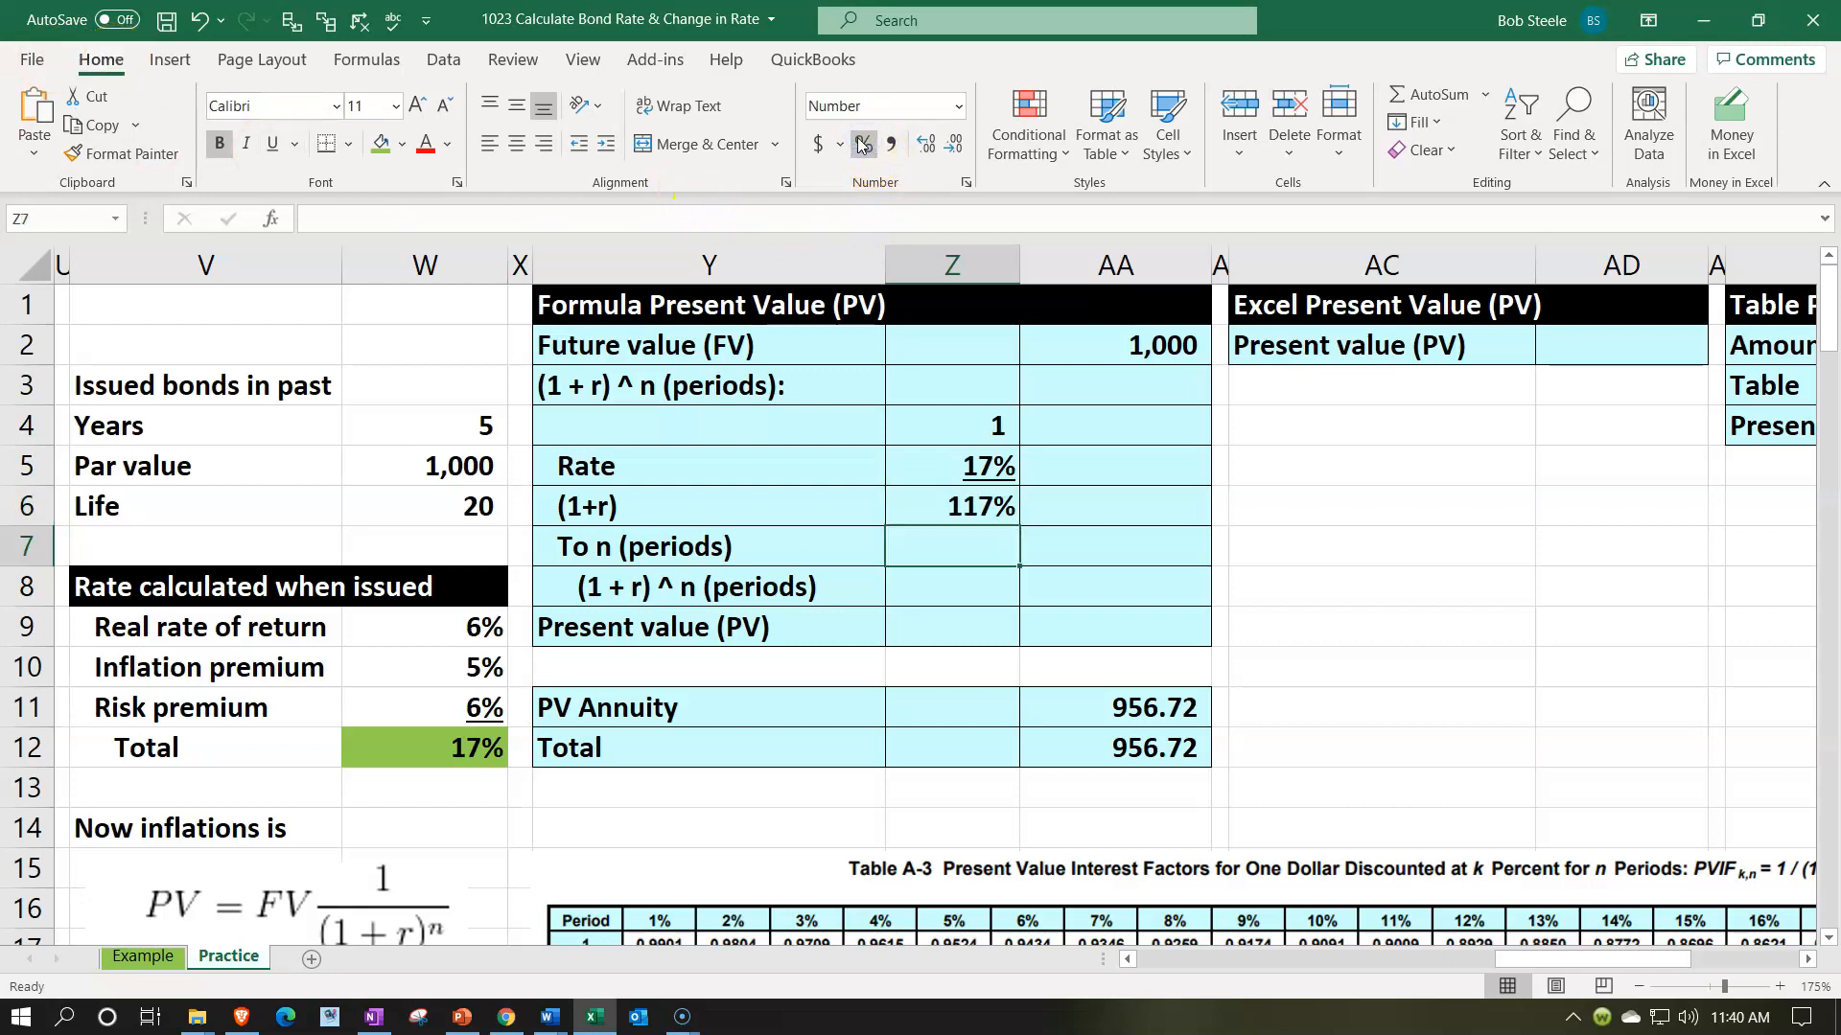
- Set the To n (periods) value in Z7 equal to the bond life with =W6 and underline it
{"action": "type", "text": "="}
{"action": "key", "text": "Left"}
{"action": "key", "text": "Left"}
{"action": "key", "text": "Left"}
{"action": "key", "text": "Up"}
{"action": "key", "text": "Return"}
{"action": "key", "text": "Up"}
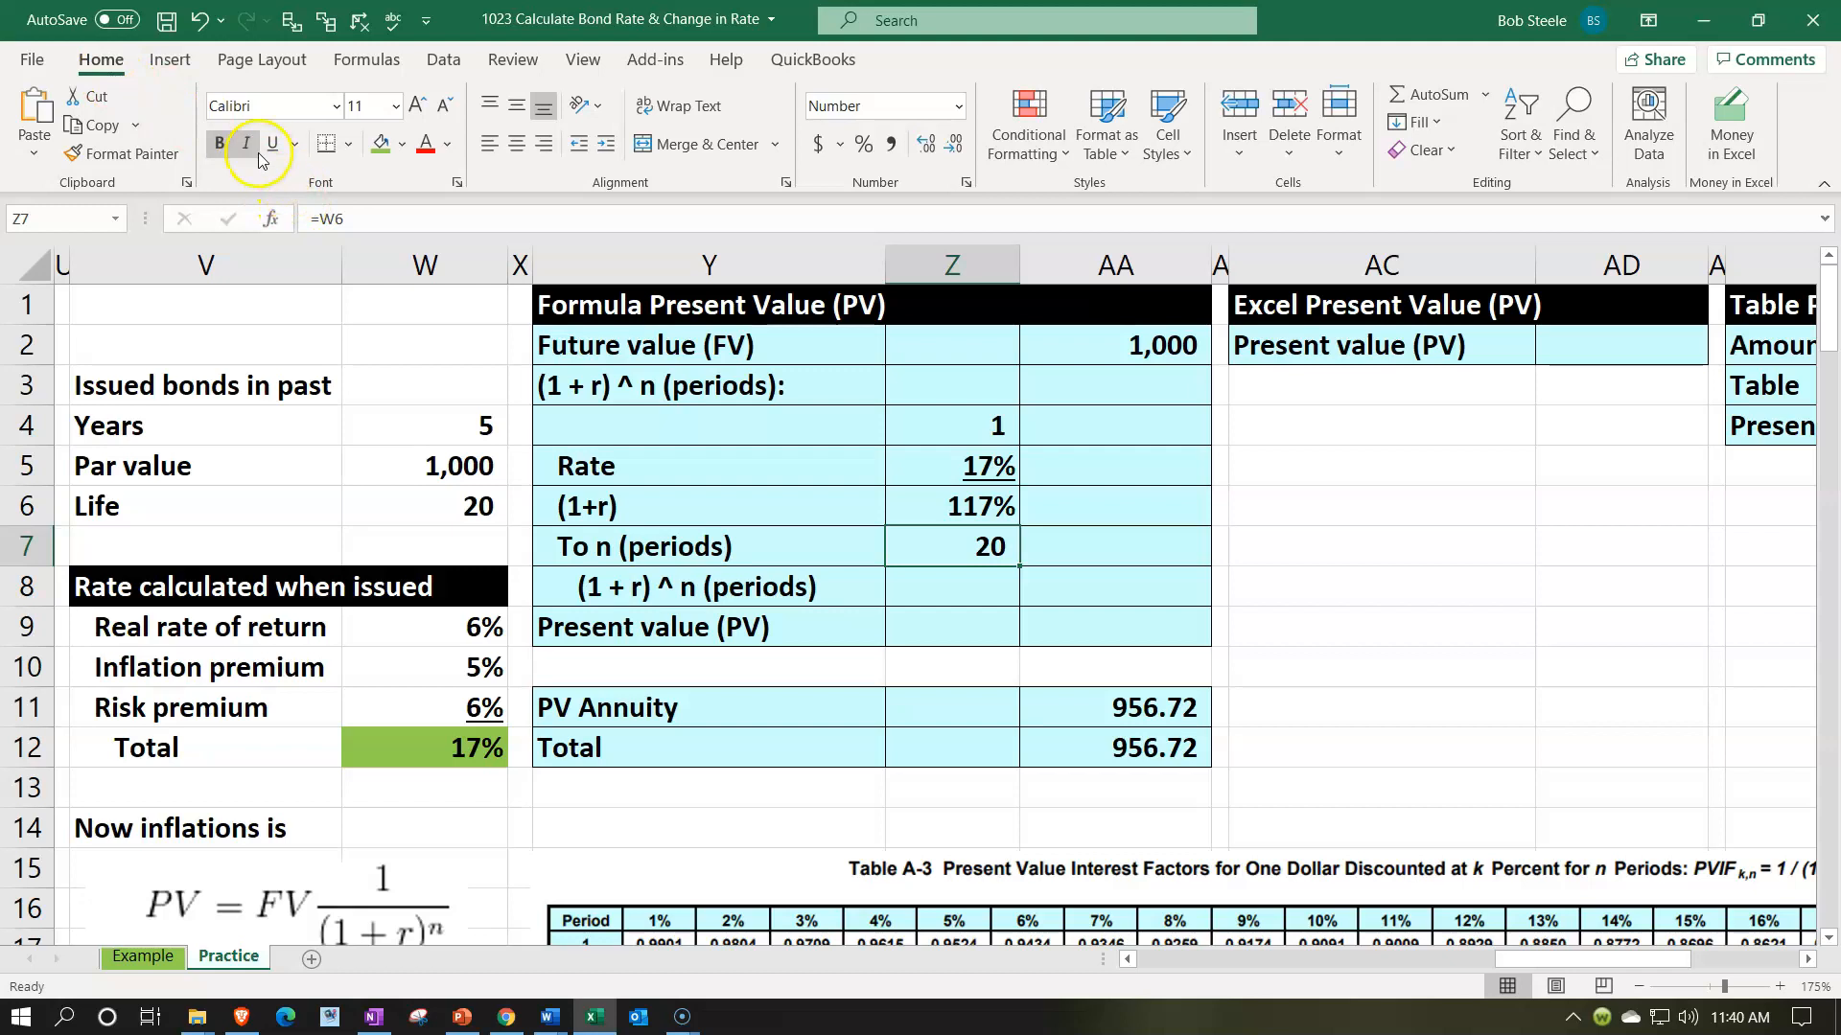
- Calculate (1 + r) ^ n (periods) in AA8 with =Z6^Z7
{"action": "key", "text": "Down"}
{"action": "key", "text": "Right"}
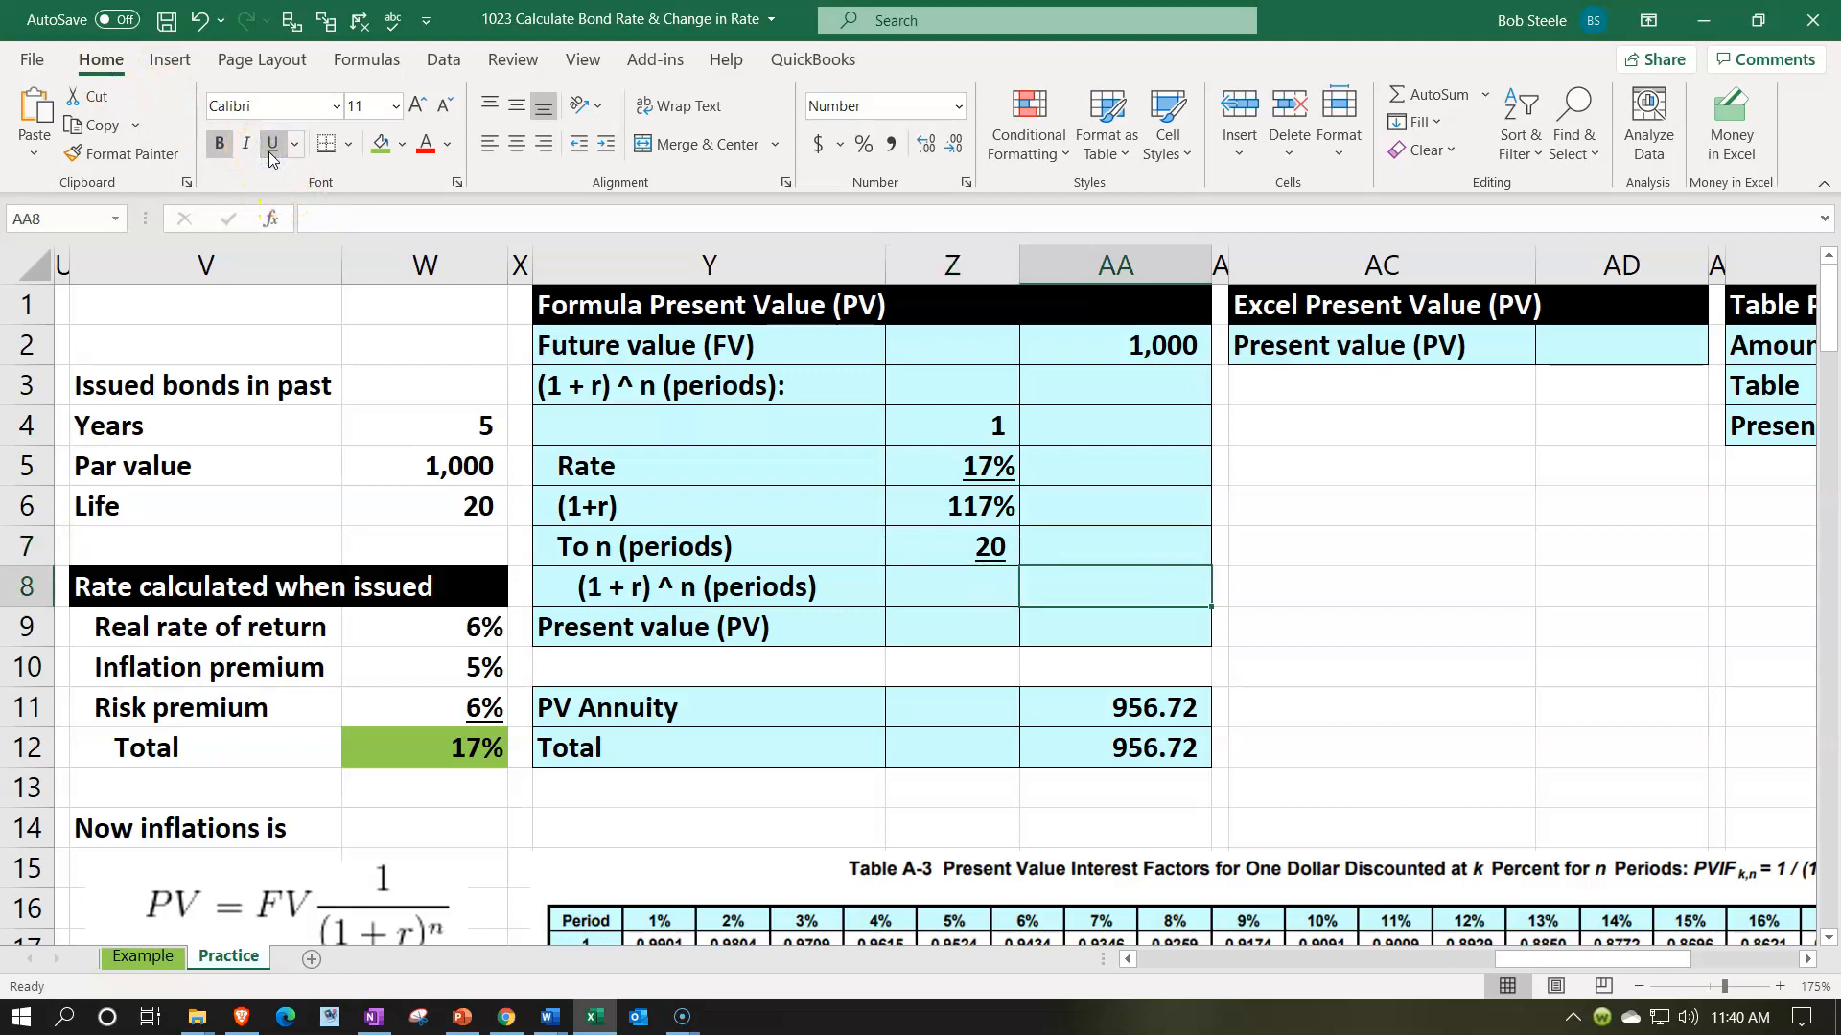
{"action": "type", "text": "="}
{"action": "key", "text": "Up"}
{"action": "key", "text": "Left"}
{"action": "key", "text": "Up"}
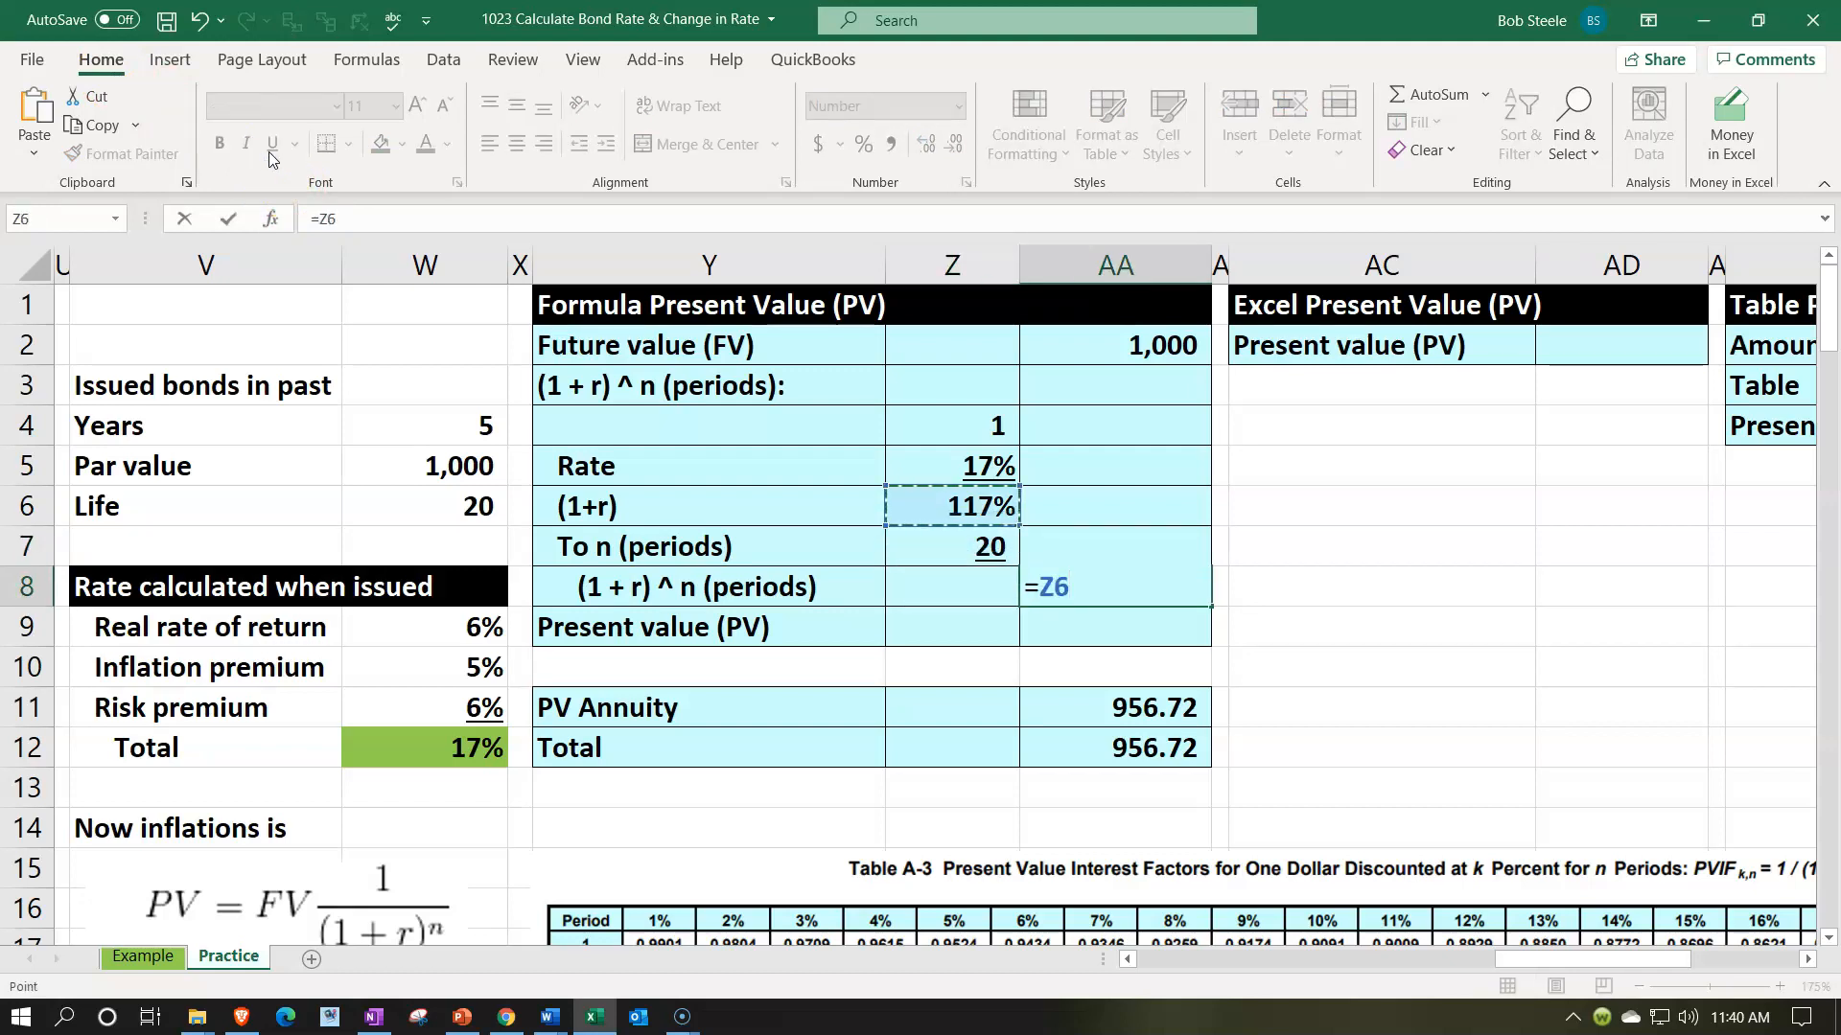
{"action": "type", "text": "^"}
{"action": "key", "text": "Left"}
{"action": "key", "text": "Up"}
{"action": "key", "text": "Return"}
{"action": "key", "text": "Up"}
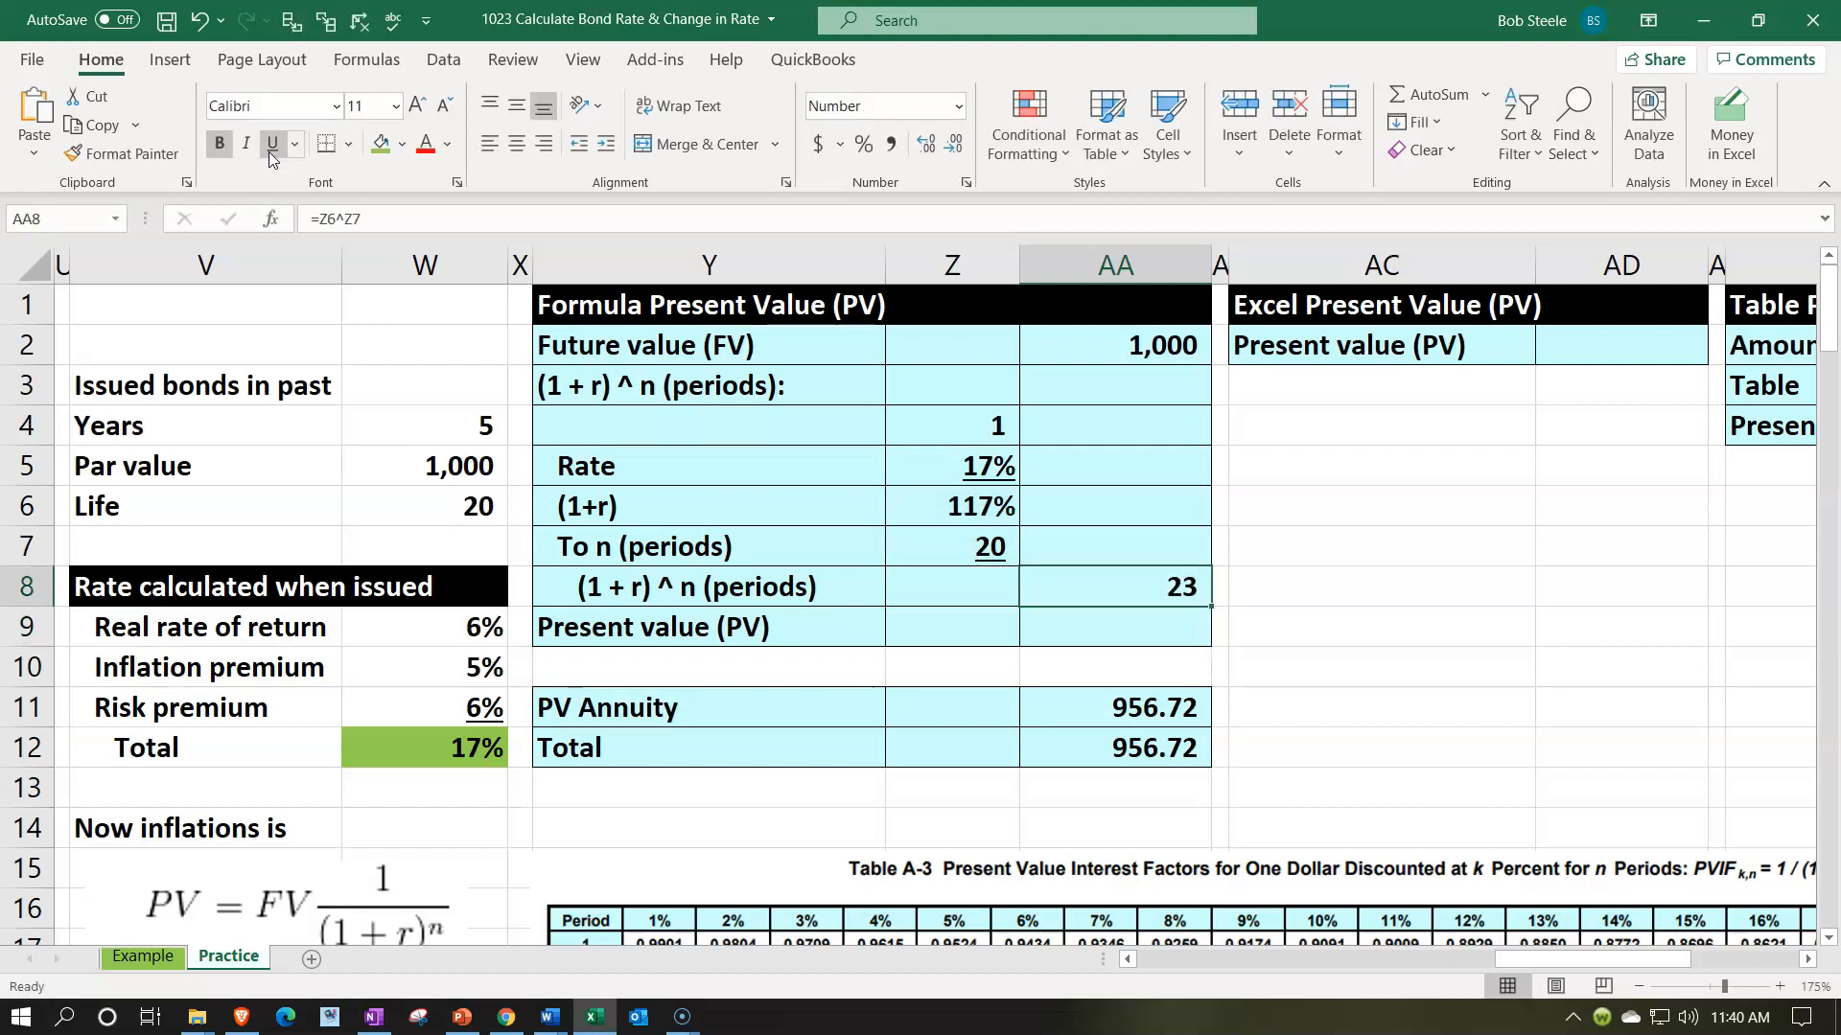
- Show the (1 + r) ^ n result in AA8 with six decimal places and underline it
{"action": "left_click", "coordinate": [924, 146]}
{"action": "left_click", "coordinate": [924, 146]}
{"action": "left_click", "coordinate": [924, 145]}
{"action": "left_click", "coordinate": [924, 146]}
{"action": "left_click", "coordinate": [924, 146]}
{"action": "left_click", "coordinate": [924, 146]}
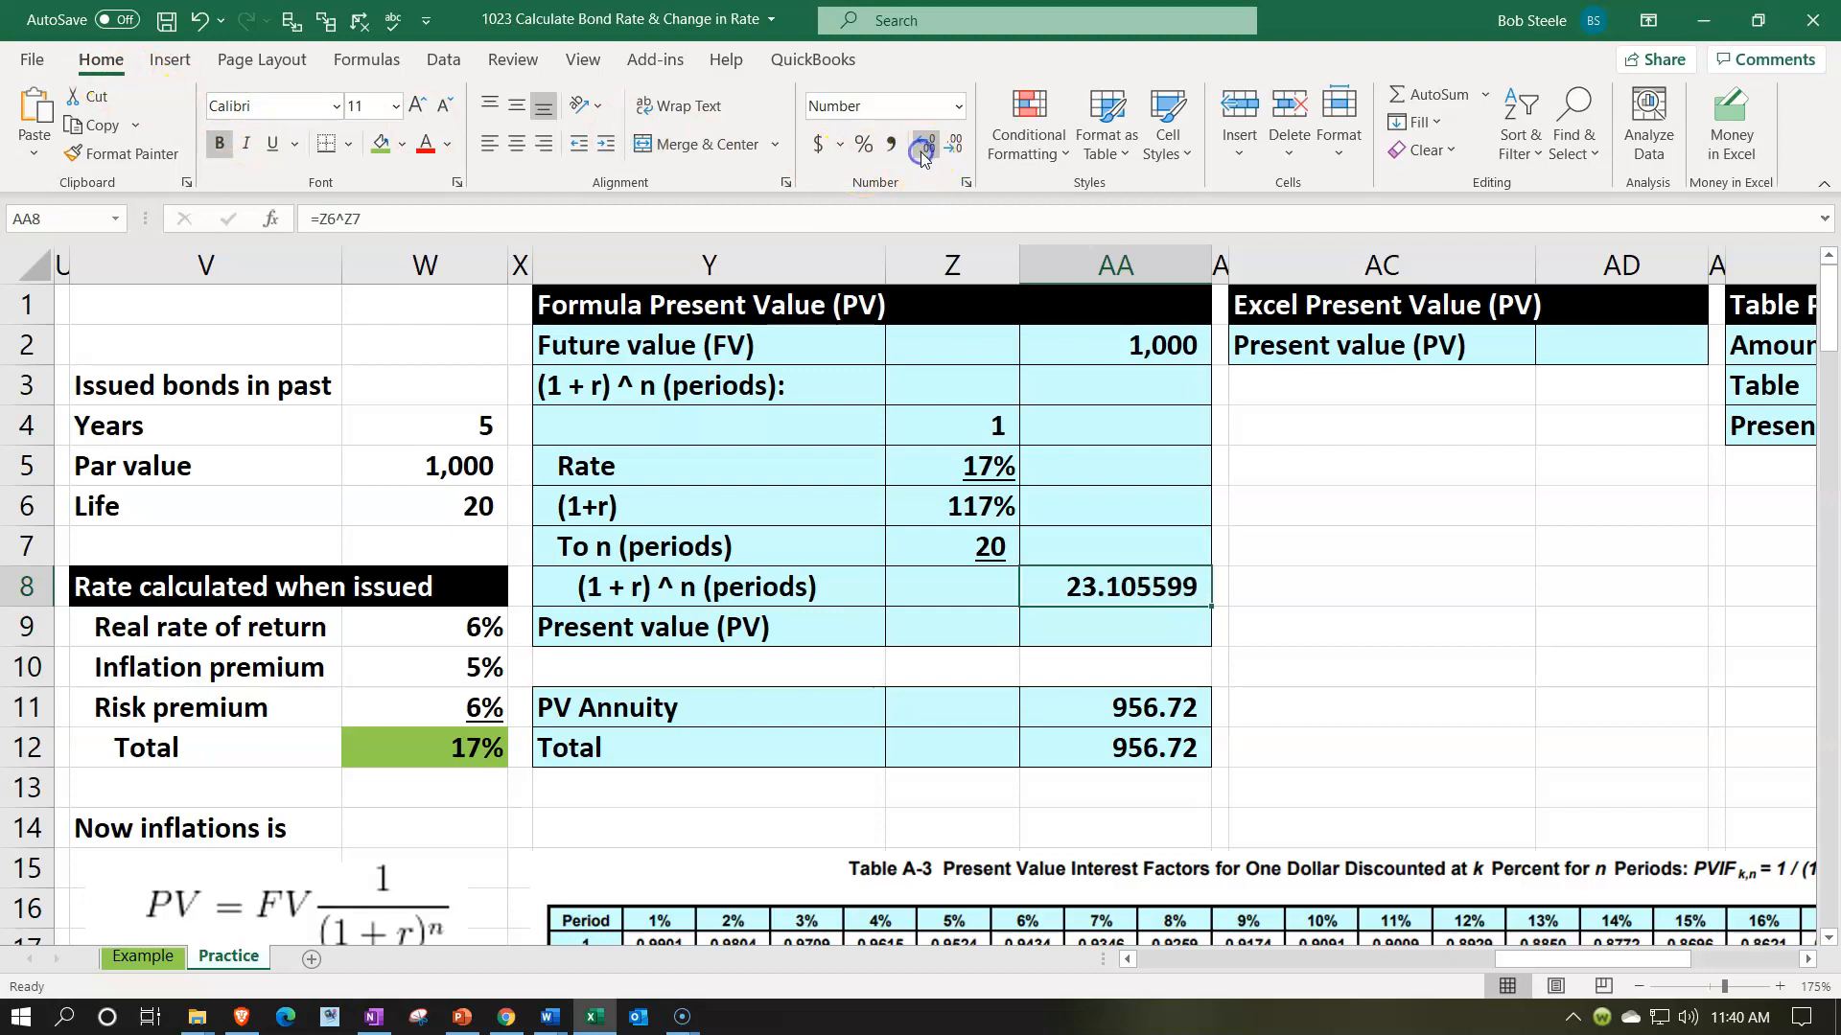
{"action": "left_click", "coordinate": [273, 146]}
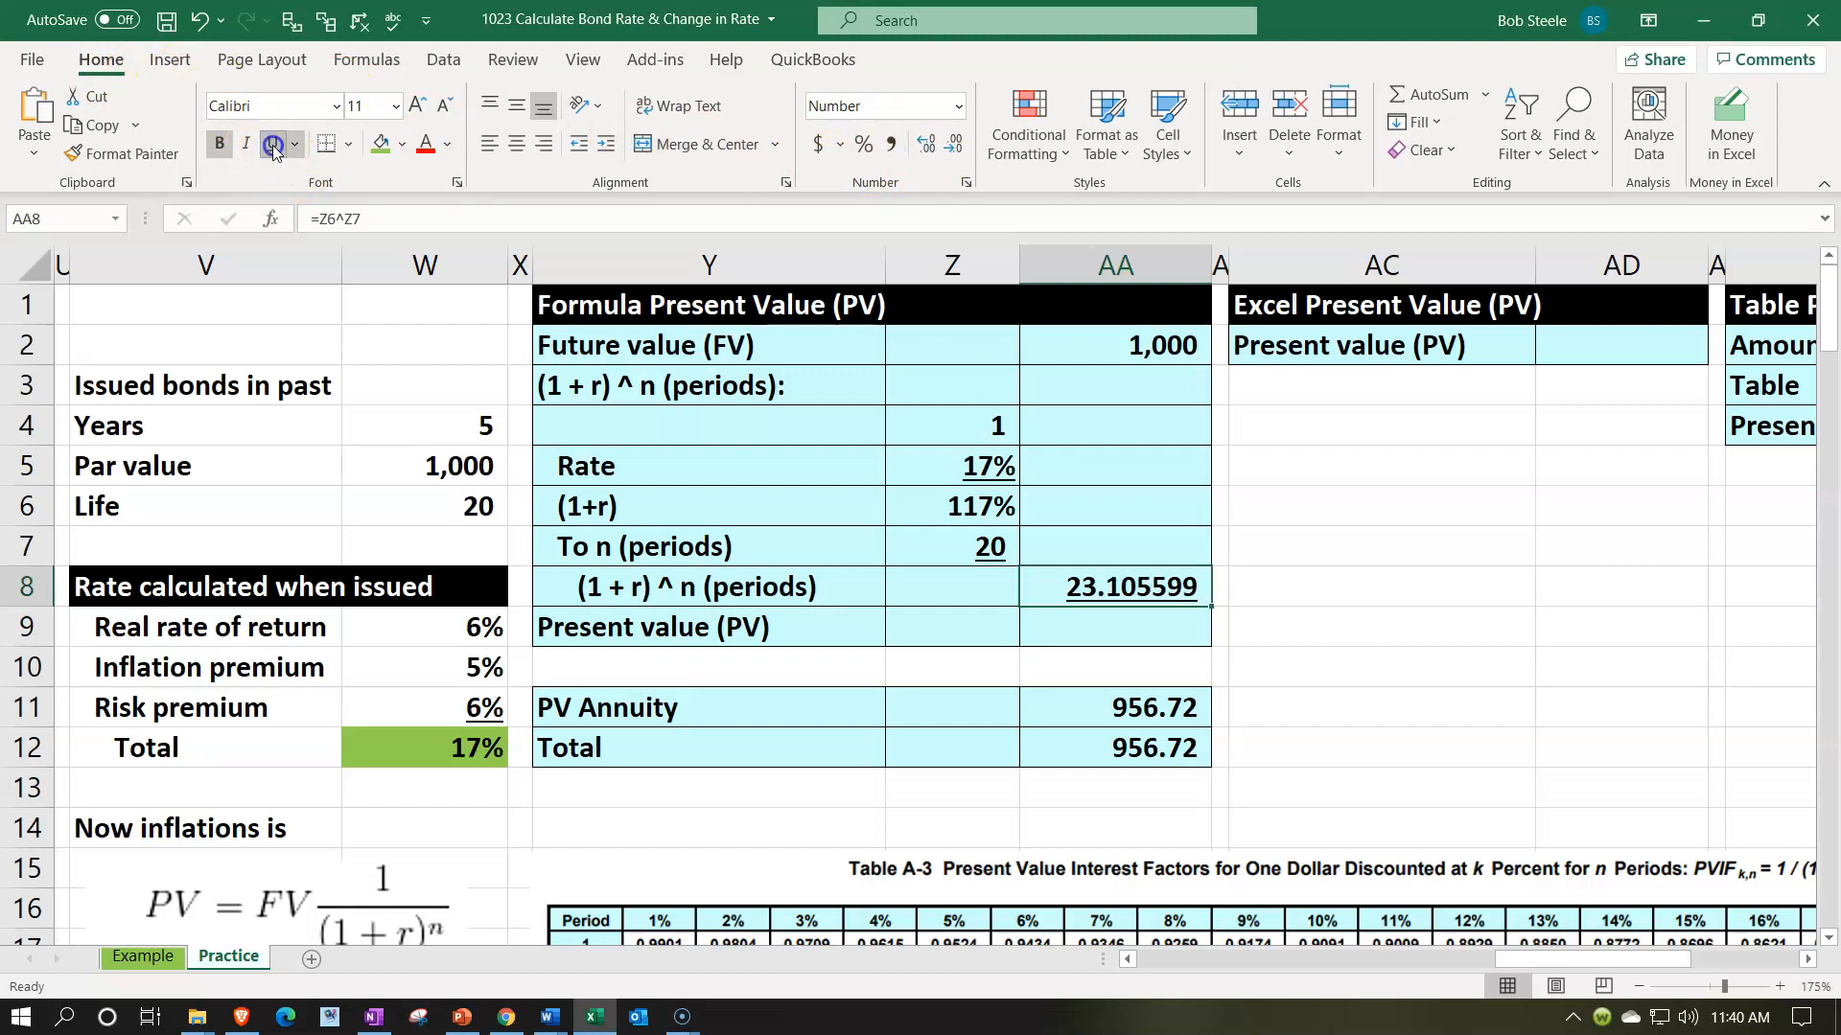
- Calculate the Present value (PV) in AA9 with =AA2/AA8 and show it with two decimal places
{"action": "key", "text": "Down"}
{"action": "type", "text": "="}
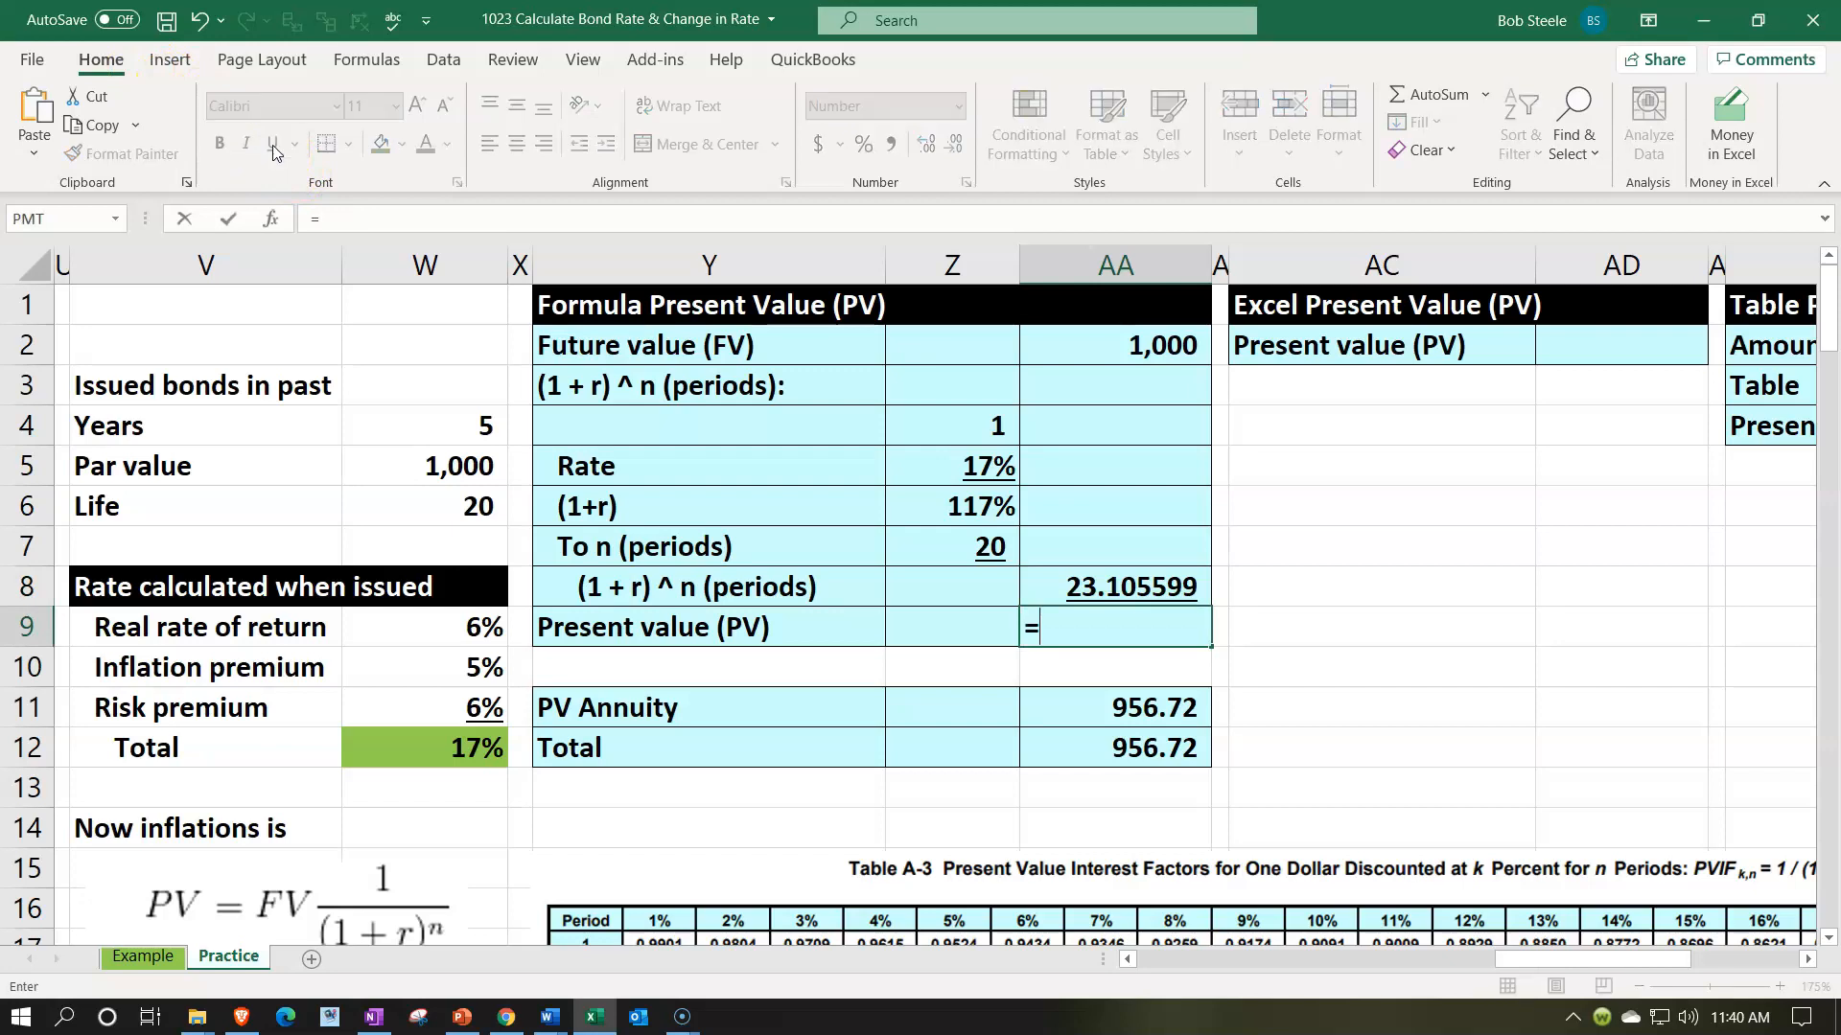
{"action": "key", "text": "Up"}
{"action": "key", "text": "Up"}
{"action": "key", "text": "Up"}
{"action": "key", "text": "Up"}
{"action": "key", "text": "Up"}
{"action": "key", "text": "Up"}
{"action": "key", "text": "Up"}
{"action": "type", "text": "+"}
{"action": "key", "text": "Up"}
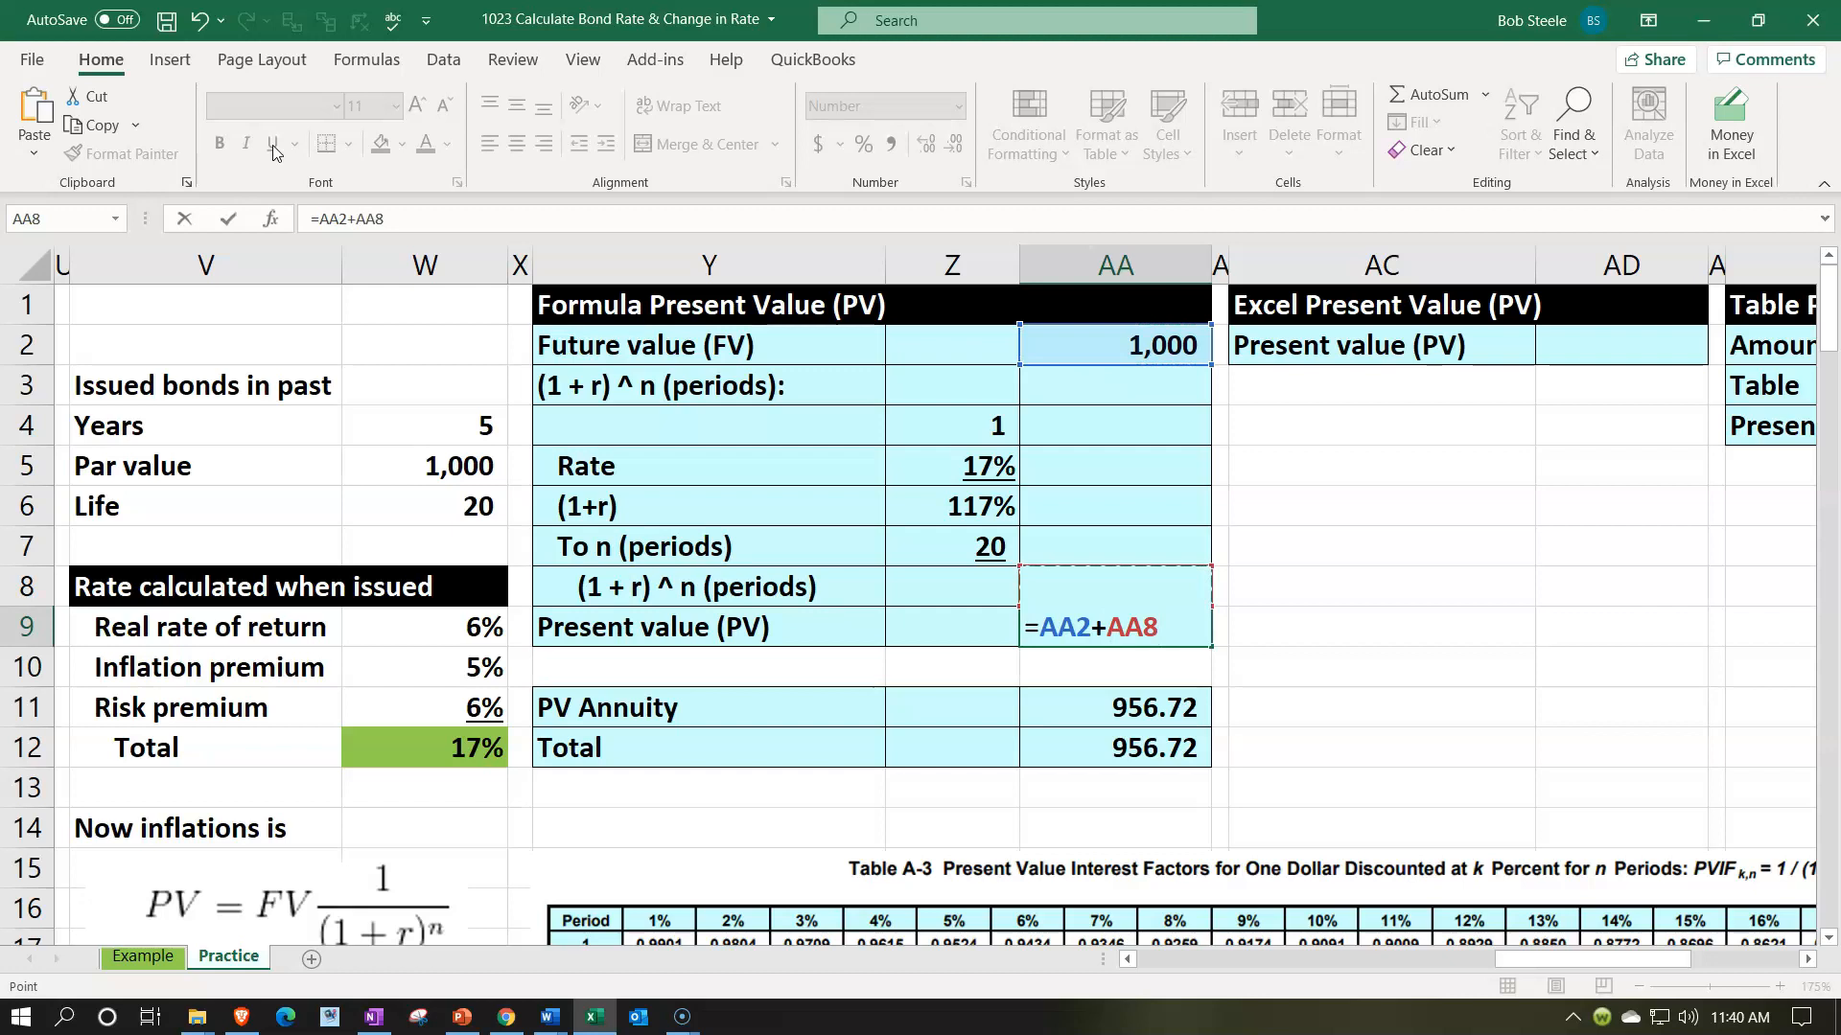
{"action": "key", "text": "BackSpace"}
{"action": "key", "text": "BackSpace"}
{"action": "key", "text": "BackSpace"}
{"action": "key", "text": "Up"}
{"action": "key", "text": "Return"}
{"action": "key", "text": "Up"}
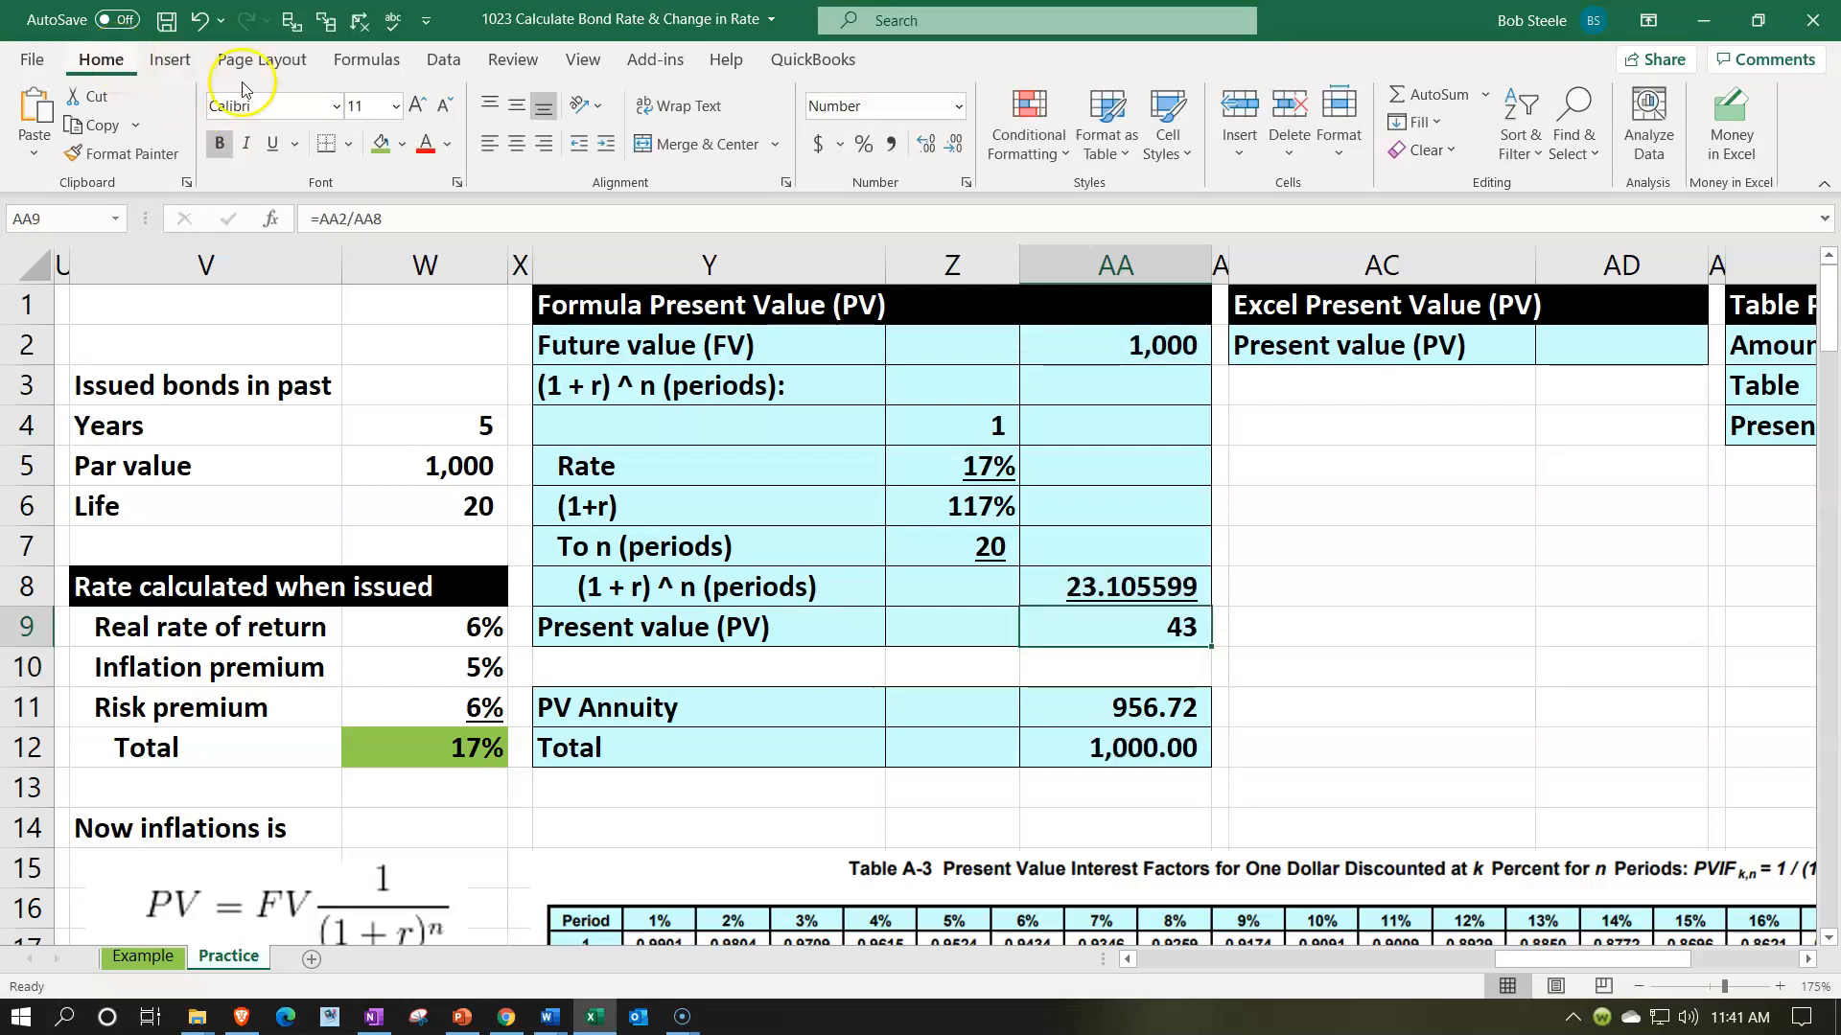
{"action": "left_click", "coordinate": [924, 146]}
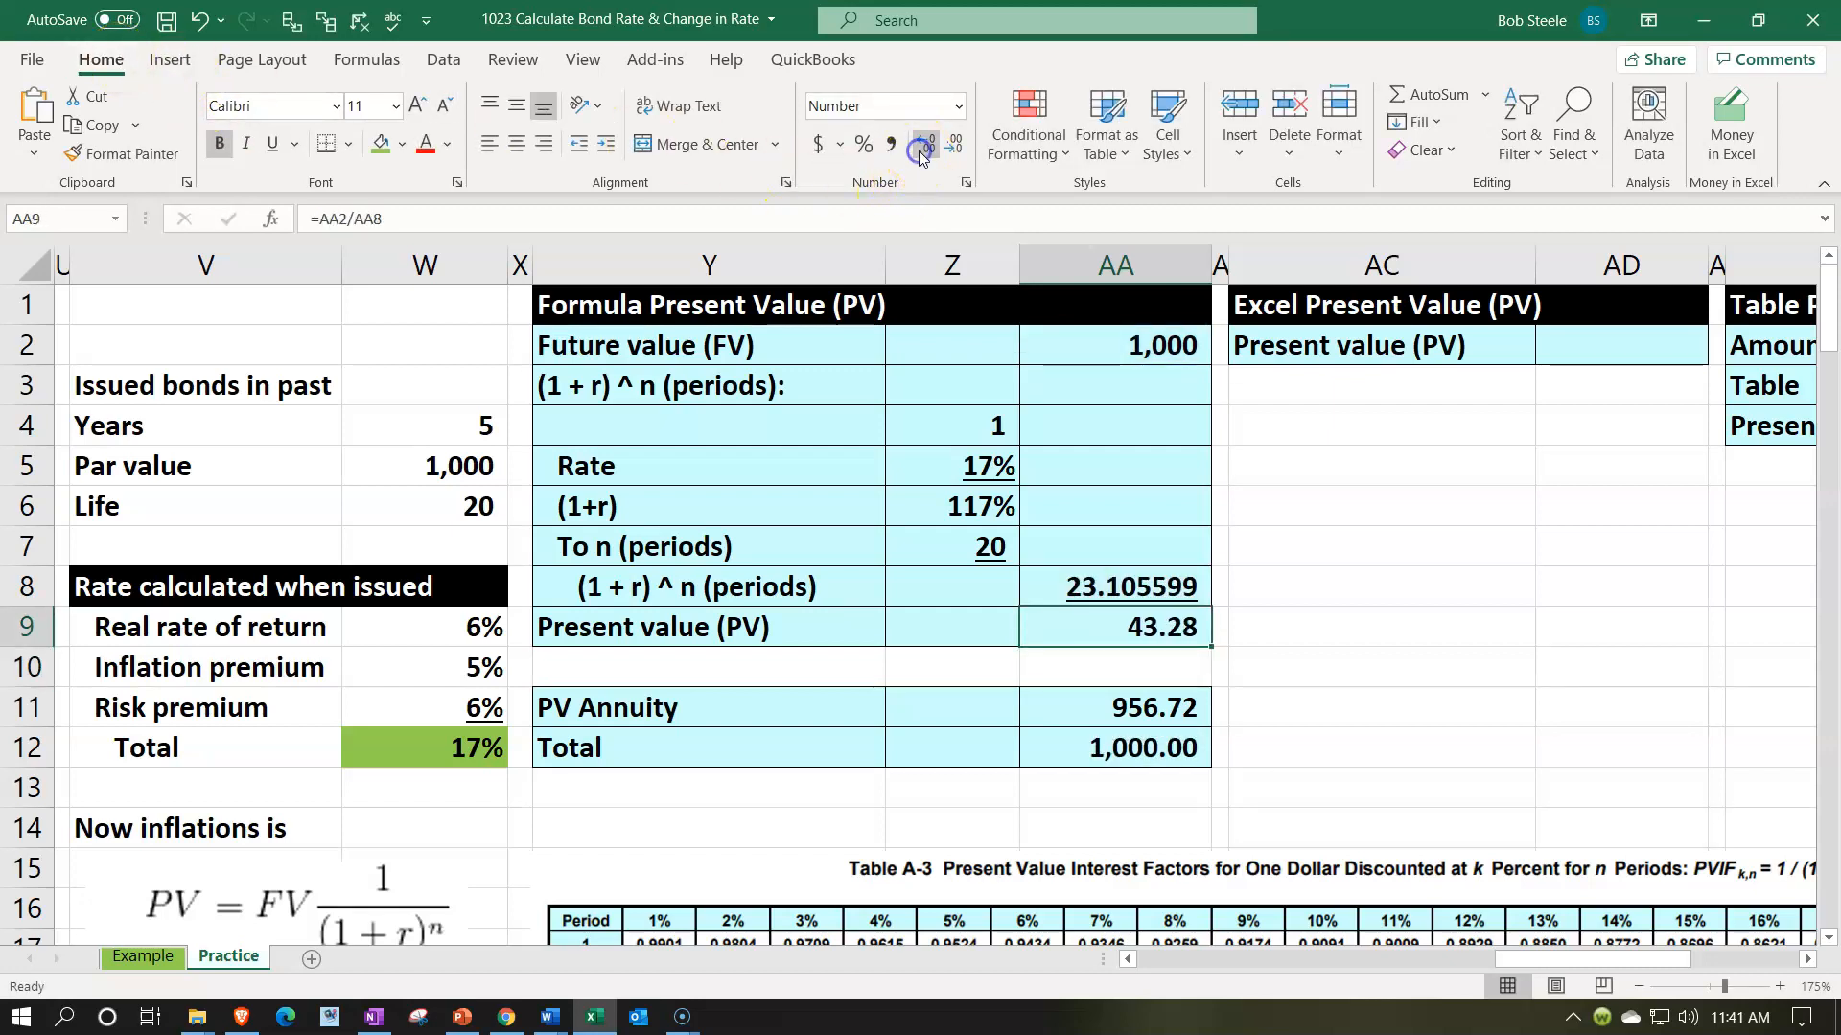
- Clear the existing PV Annuity and Total cells AA11:AA12 under the Formula Present Value section
{"action": "left_click_drag", "start_coordinate": [1103, 707], "coordinate": [1105, 729]}
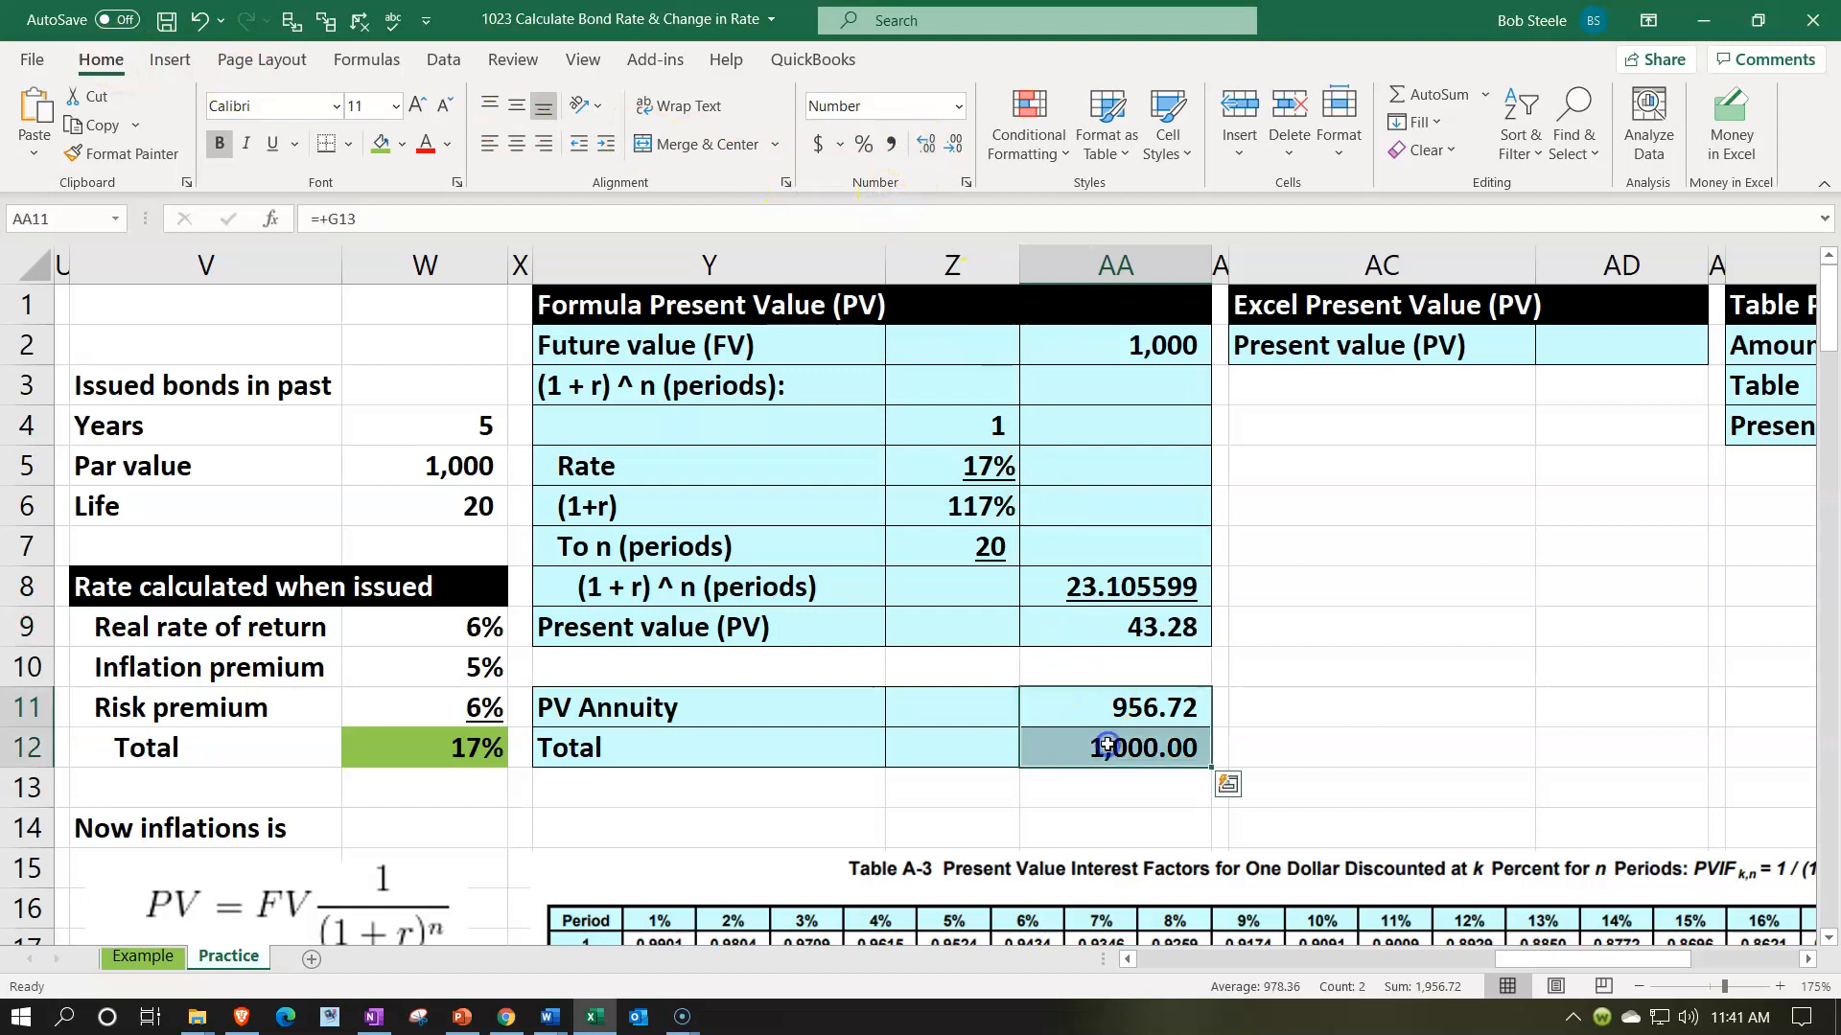
{"action": "key", "text": "Delete"}
{"action": "key", "text": "shift+Up"}
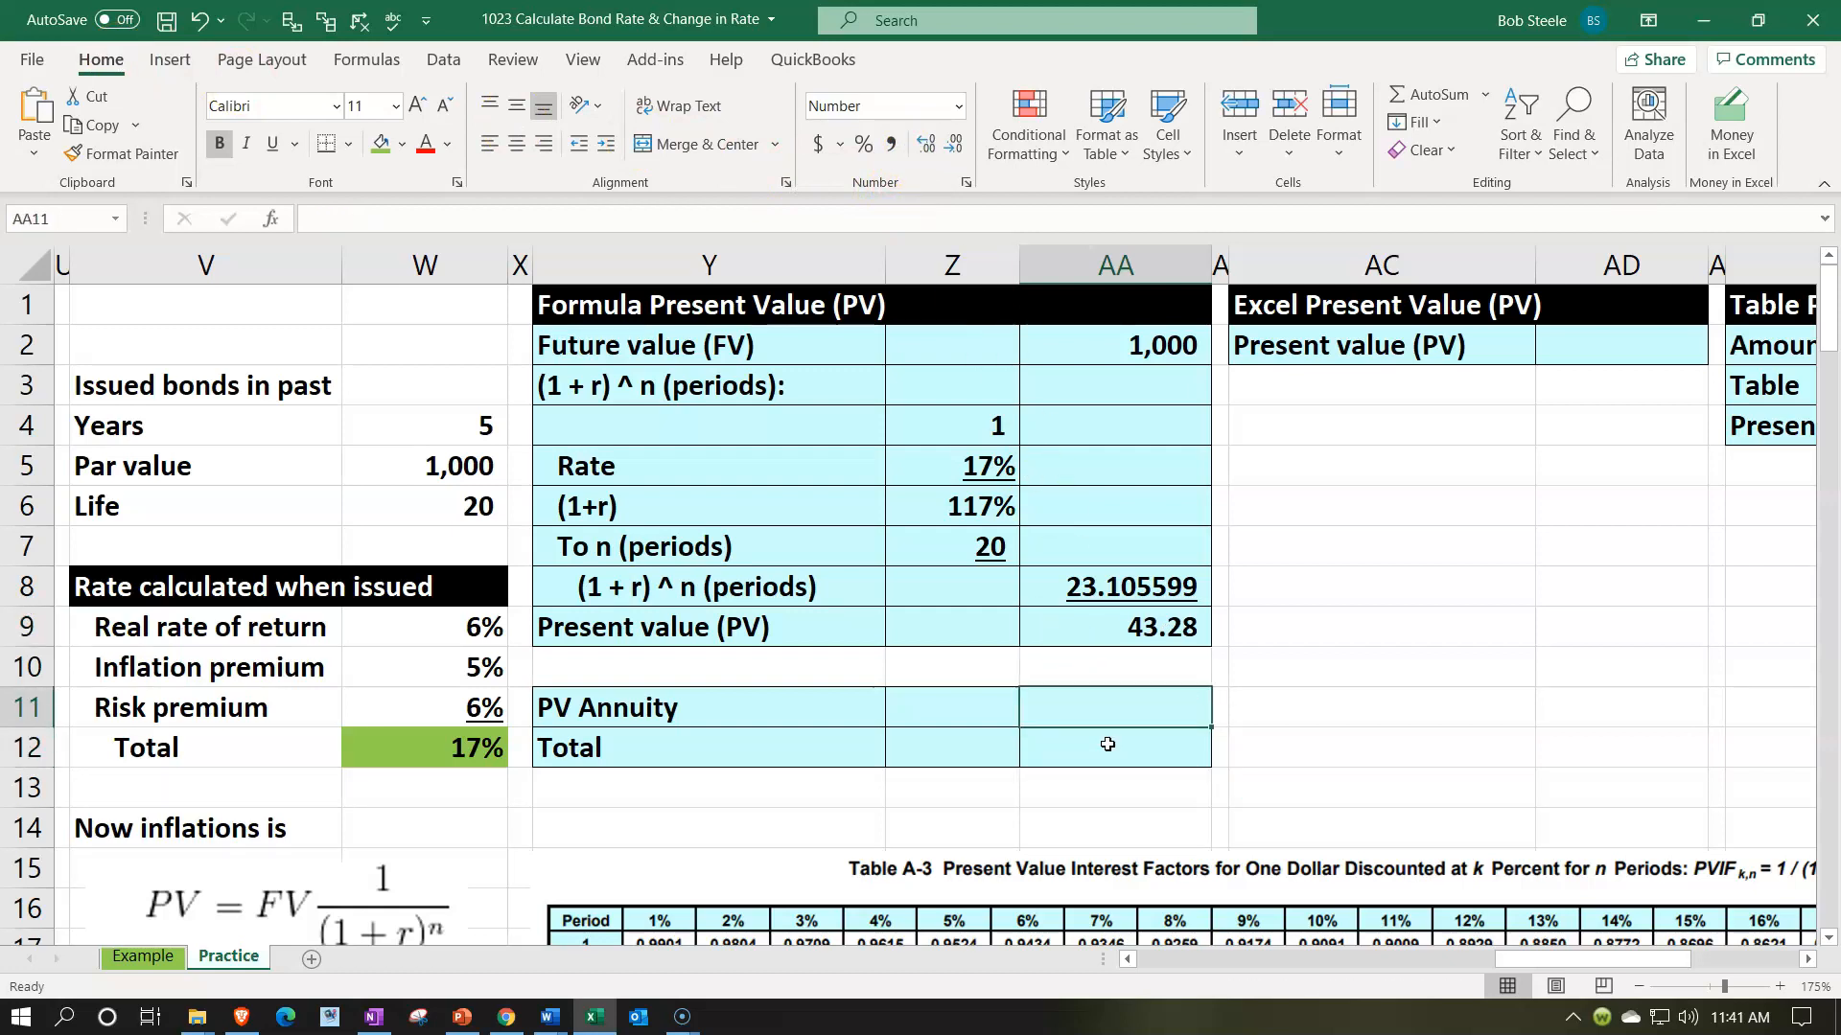
- Link the PV Annuity cell AA11 to the annuity present value already calculated in the annuity section of the sheet
{"action": "type", "text": "="}
{"action": "key", "text": "Left"}
{"action": "key", "text": "Left"}
{"action": "key", "text": "Left"}
{"action": "key", "text": "Left"}
{"action": "key", "text": "Left"}
{"action": "key", "text": "Left"}
{"action": "key", "text": "Left"}
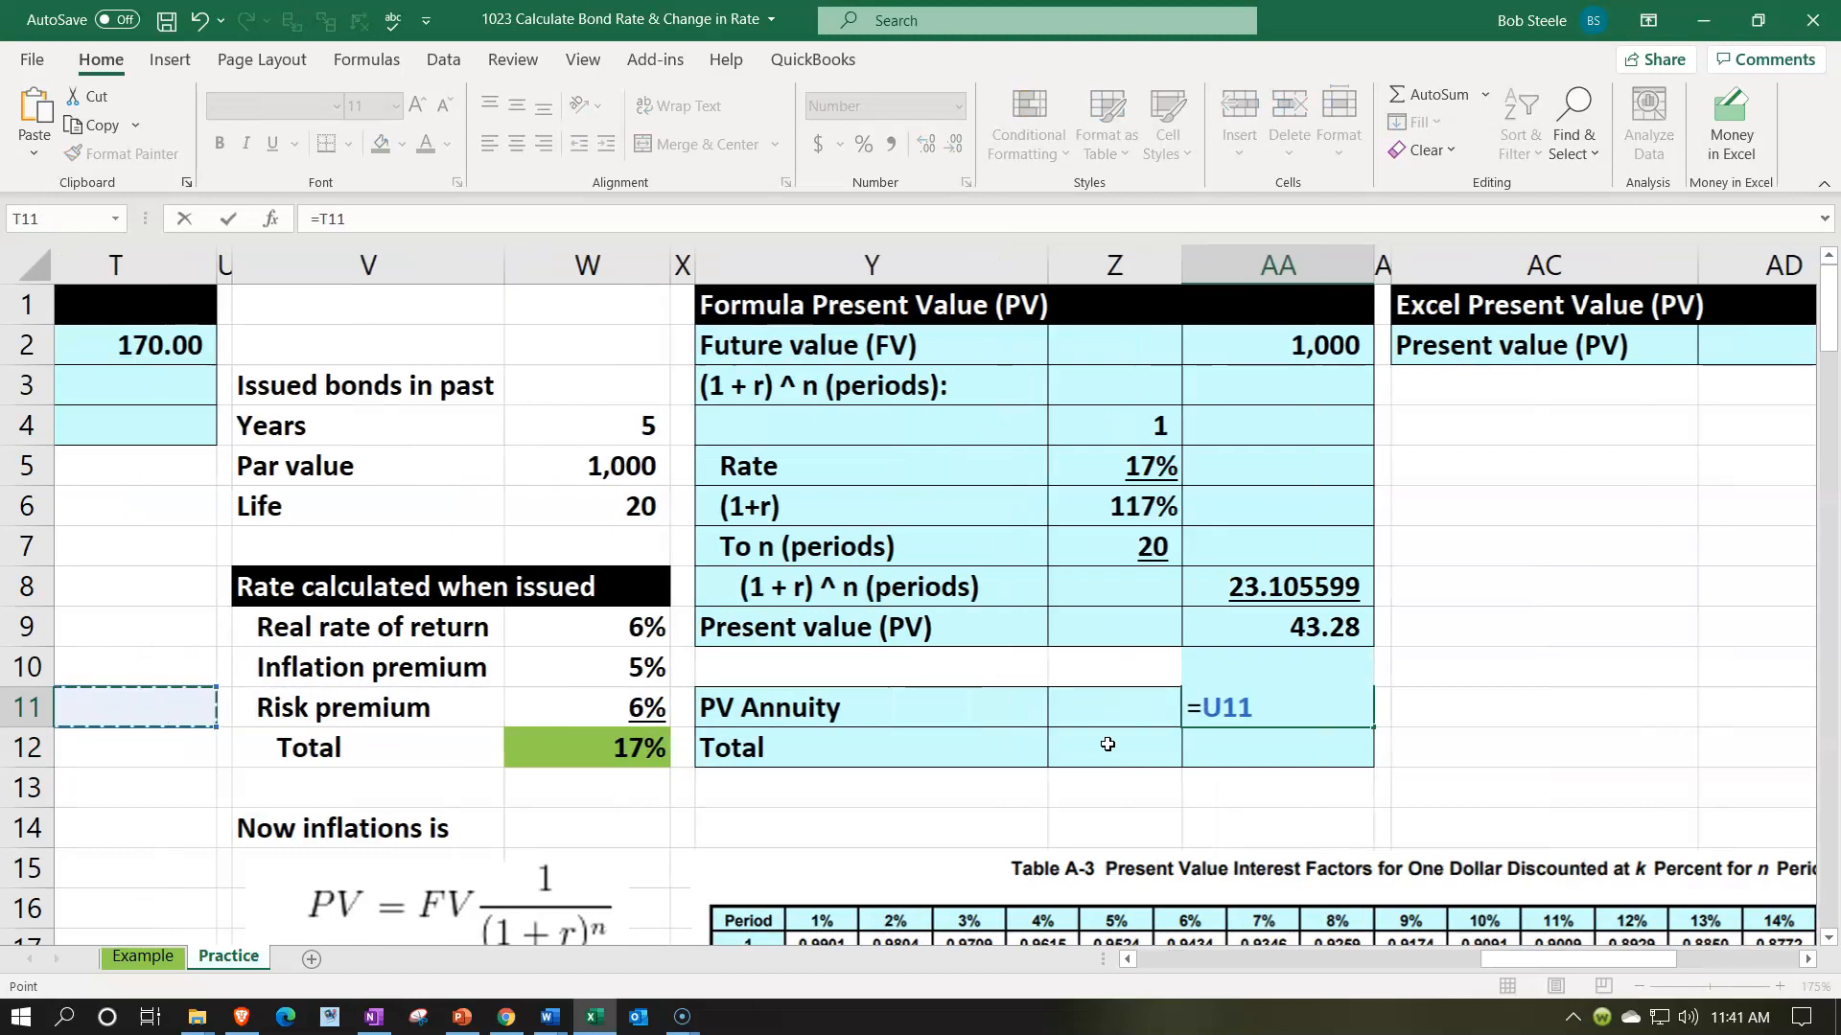
{"action": "key", "text": "Left"}
{"action": "key", "text": "Left"}
{"action": "key", "text": "Left"}
{"action": "key", "text": "Left"}
{"action": "key", "text": "Left"}
{"action": "key", "text": "Left"}
{"action": "key", "text": "Up"}
{"action": "key", "text": "Up"}
{"action": "key", "text": "Up"}
{"action": "key", "text": "Up"}
{"action": "key", "text": "Up"}
{"action": "key", "text": "Up"}
{"action": "key", "text": "Up"}
{"action": "key", "text": "Up"}
{"action": "key", "text": "Up"}
{"action": "key", "text": "Return"}
- Add the par value's present value and the PV Annuity in Total cell AA12 with =+AA9+AA11
{"action": "key", "text": "Right"}
{"action": "key", "text": "Right"}
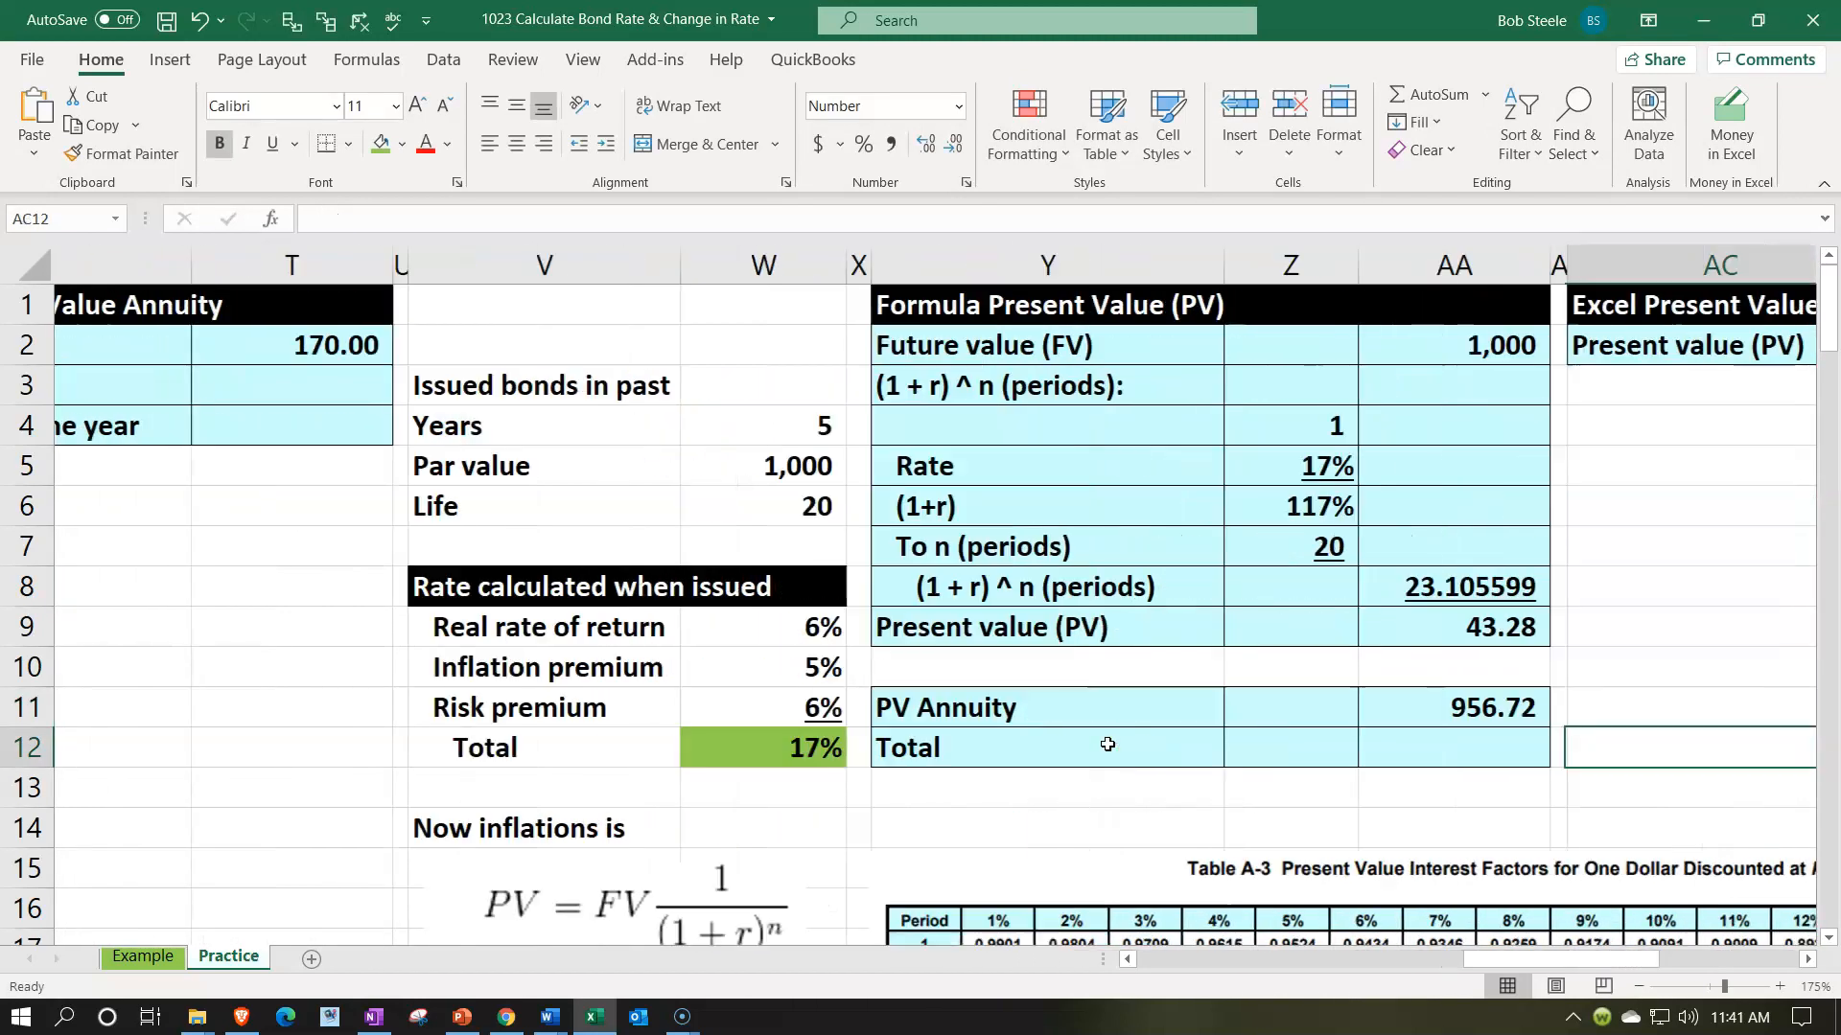
{"action": "key", "text": "Left"}
{"action": "key", "text": "Left"}
{"action": "type", "text": "+"}
{"action": "key", "text": "Up"}
{"action": "key", "text": "Up"}
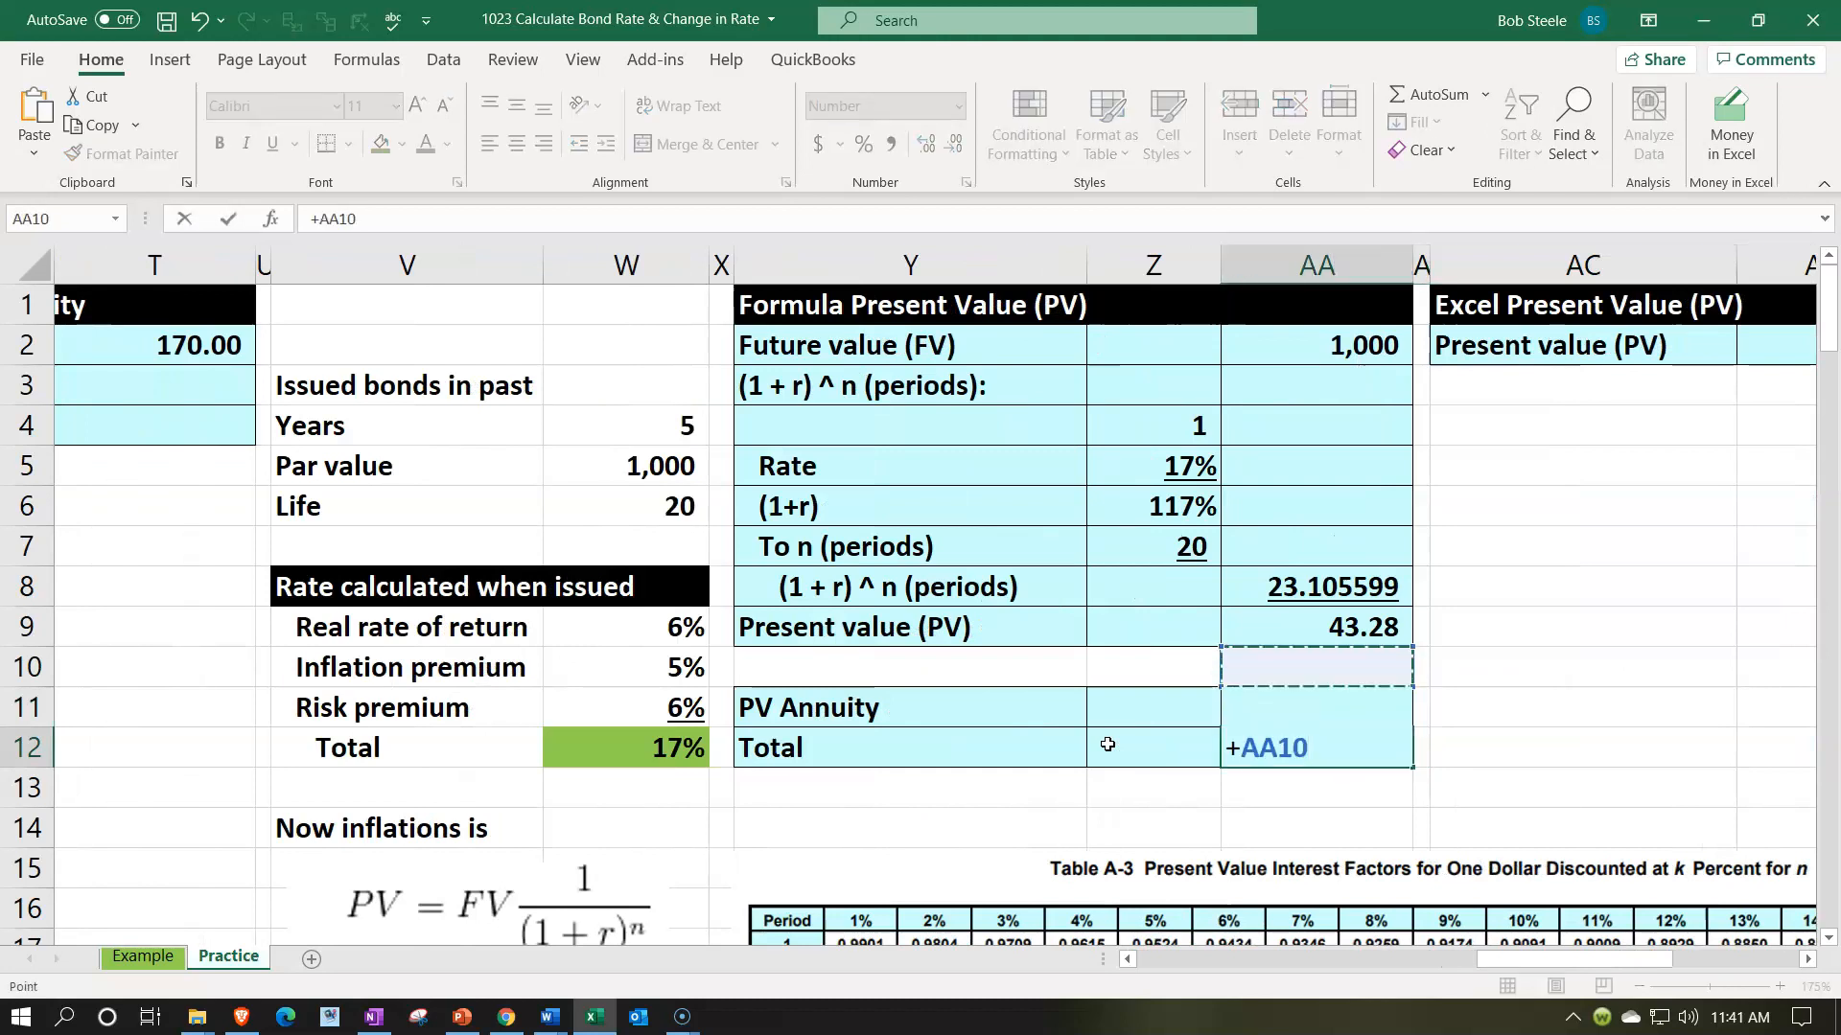
{"action": "key", "text": "Up"}
{"action": "type", "text": "+"}
{"action": "key", "text": "Up"}
{"action": "key", "text": "Return"}
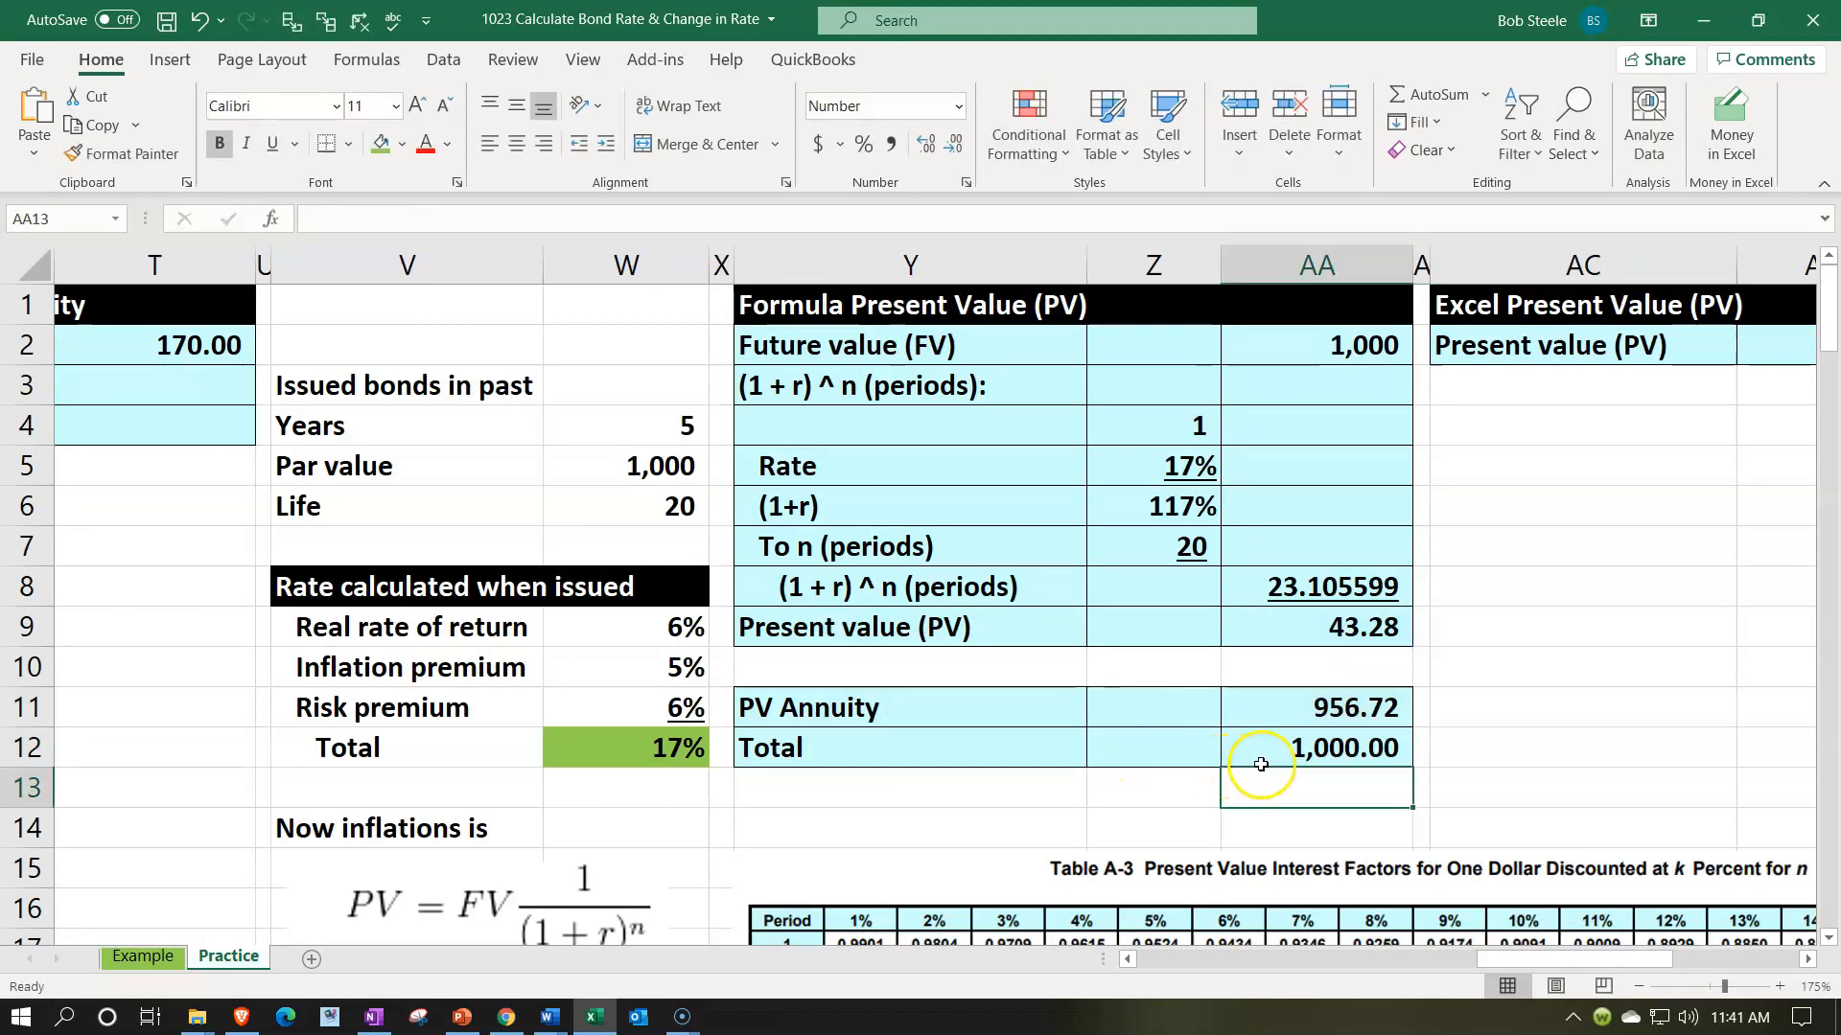
{"action": "left_click", "coordinate": [1278, 732]}
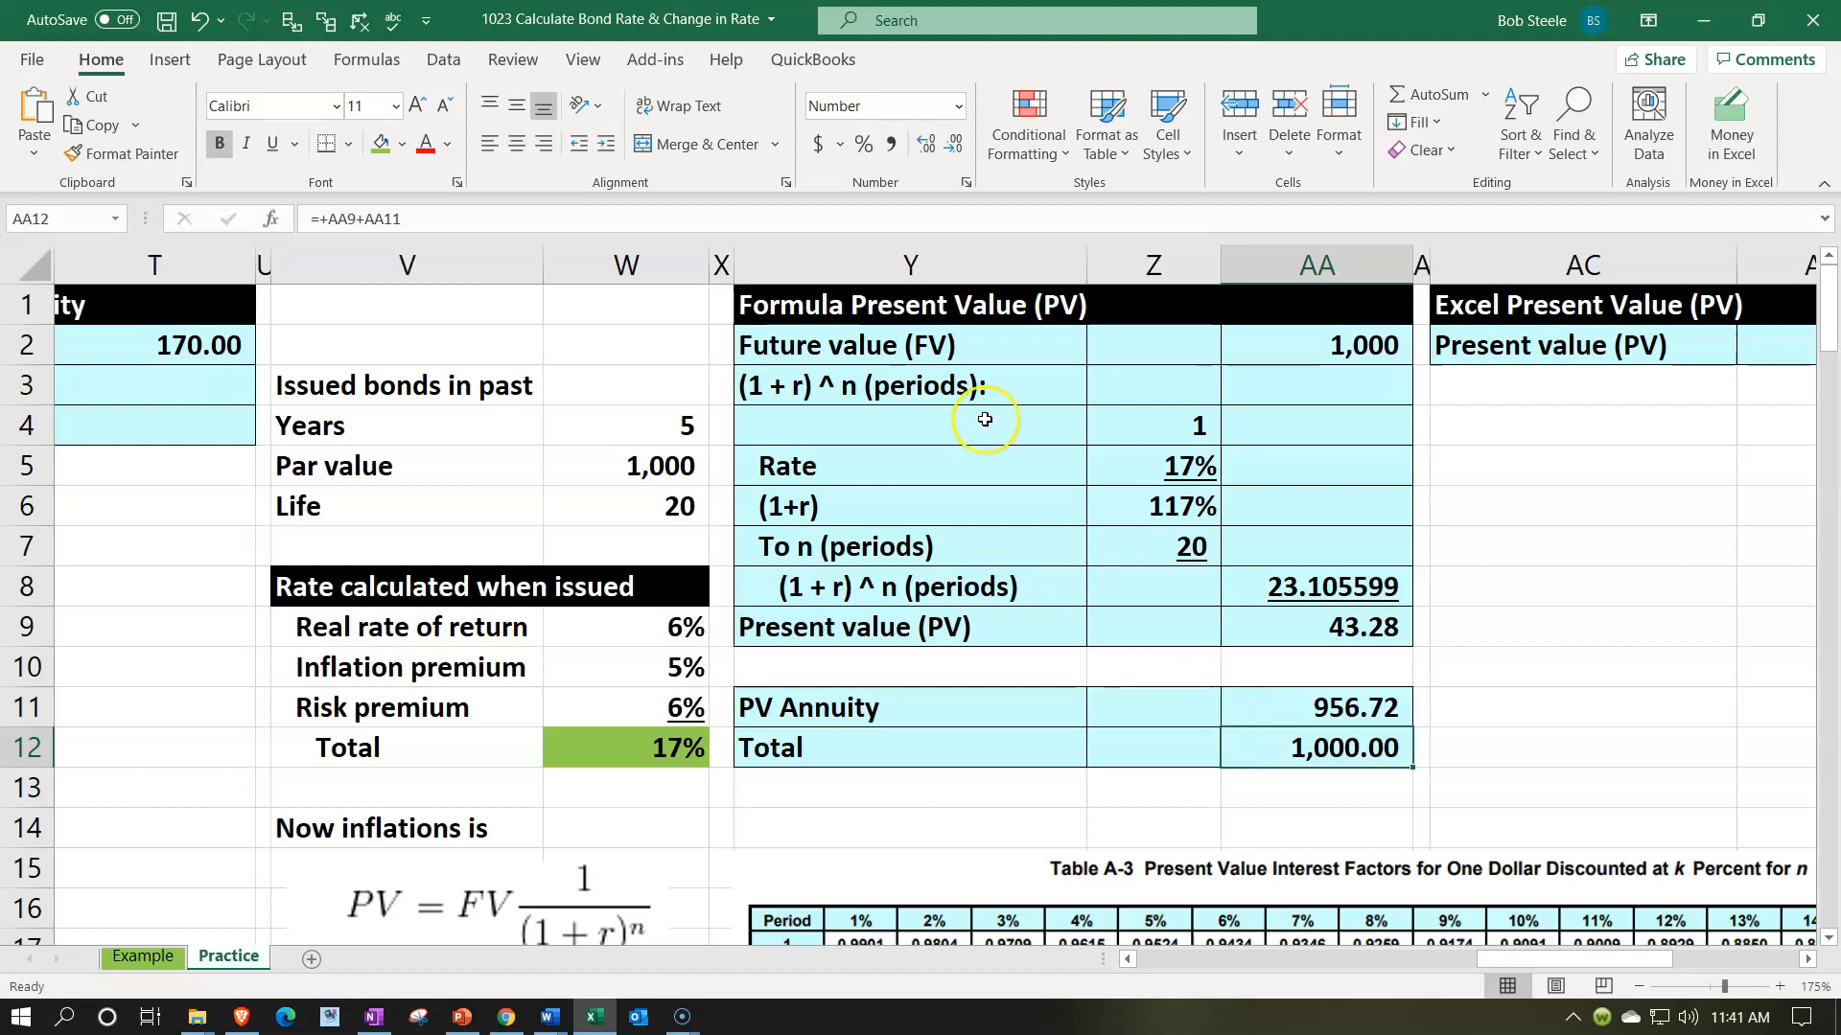
{"action": "left_click", "coordinate": [653, 752]}
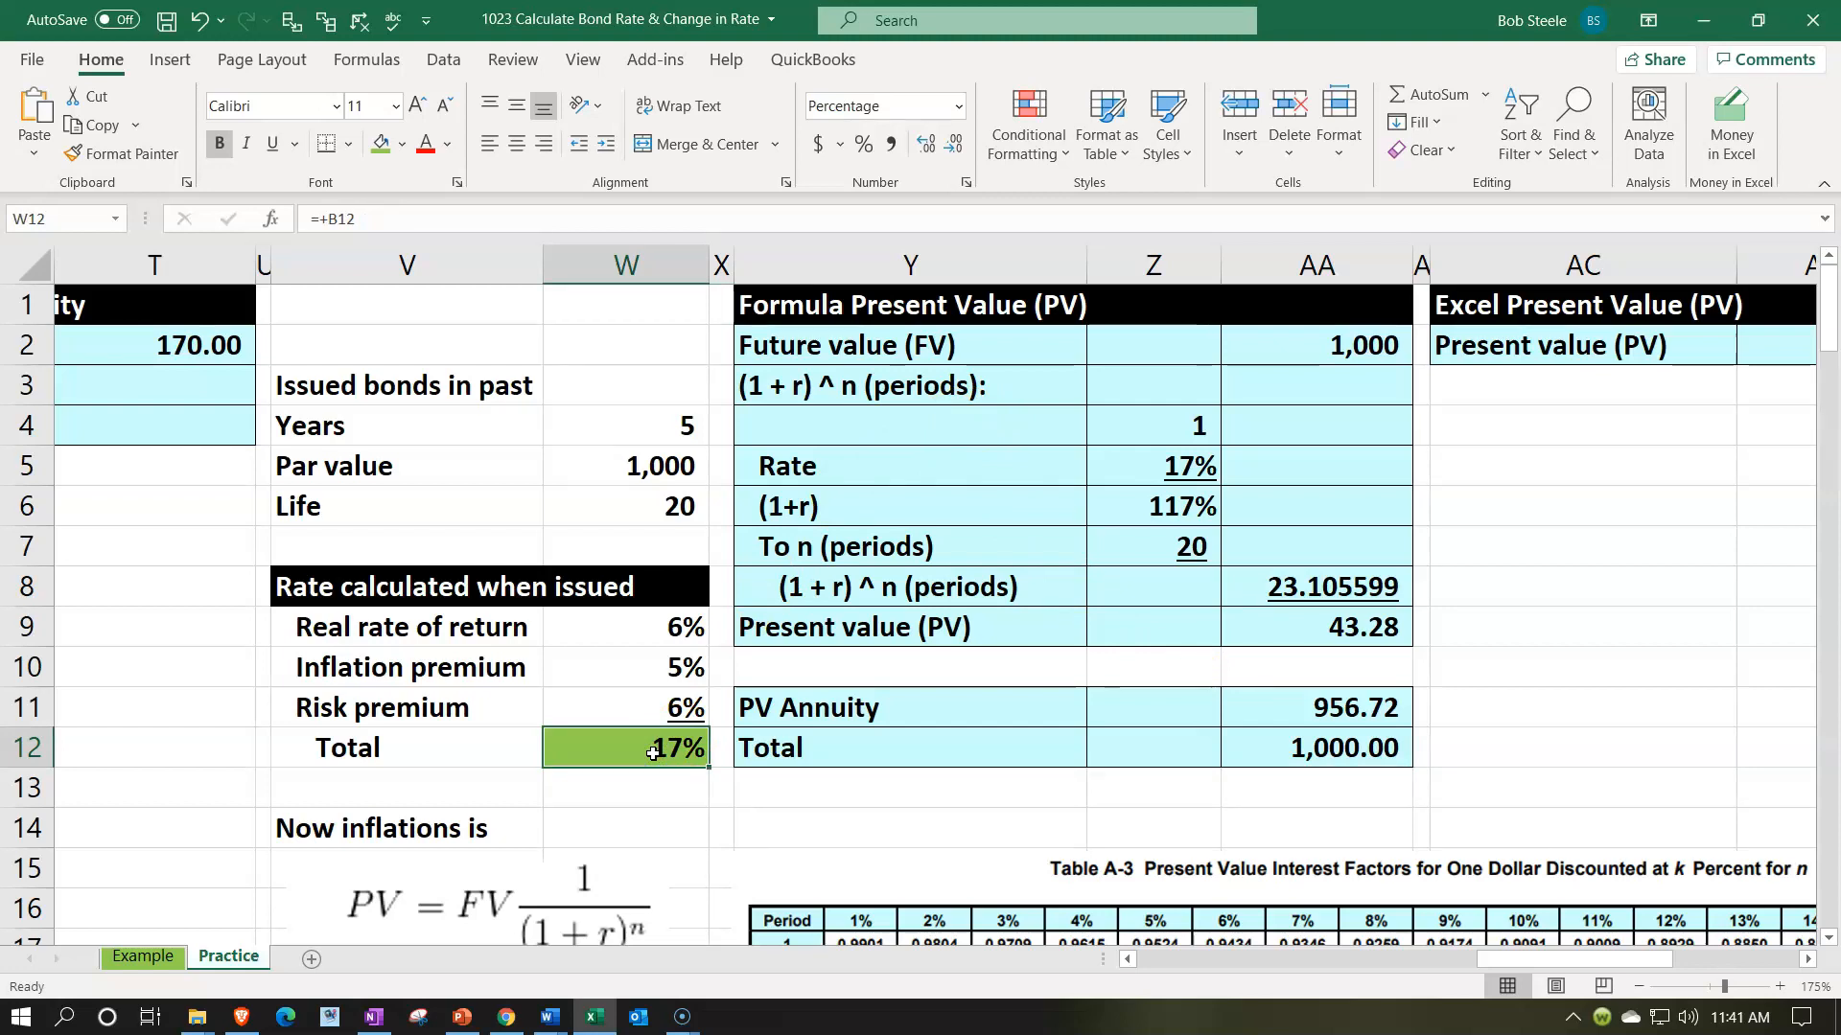
{"action": "left_click", "coordinate": [1347, 753]}
- Calculate the Excel Present Value (PV) in AD2 with -PV(W12,W6,,AA2), leaving the payment argument empty
{"action": "left_click", "coordinate": [1614, 356]}
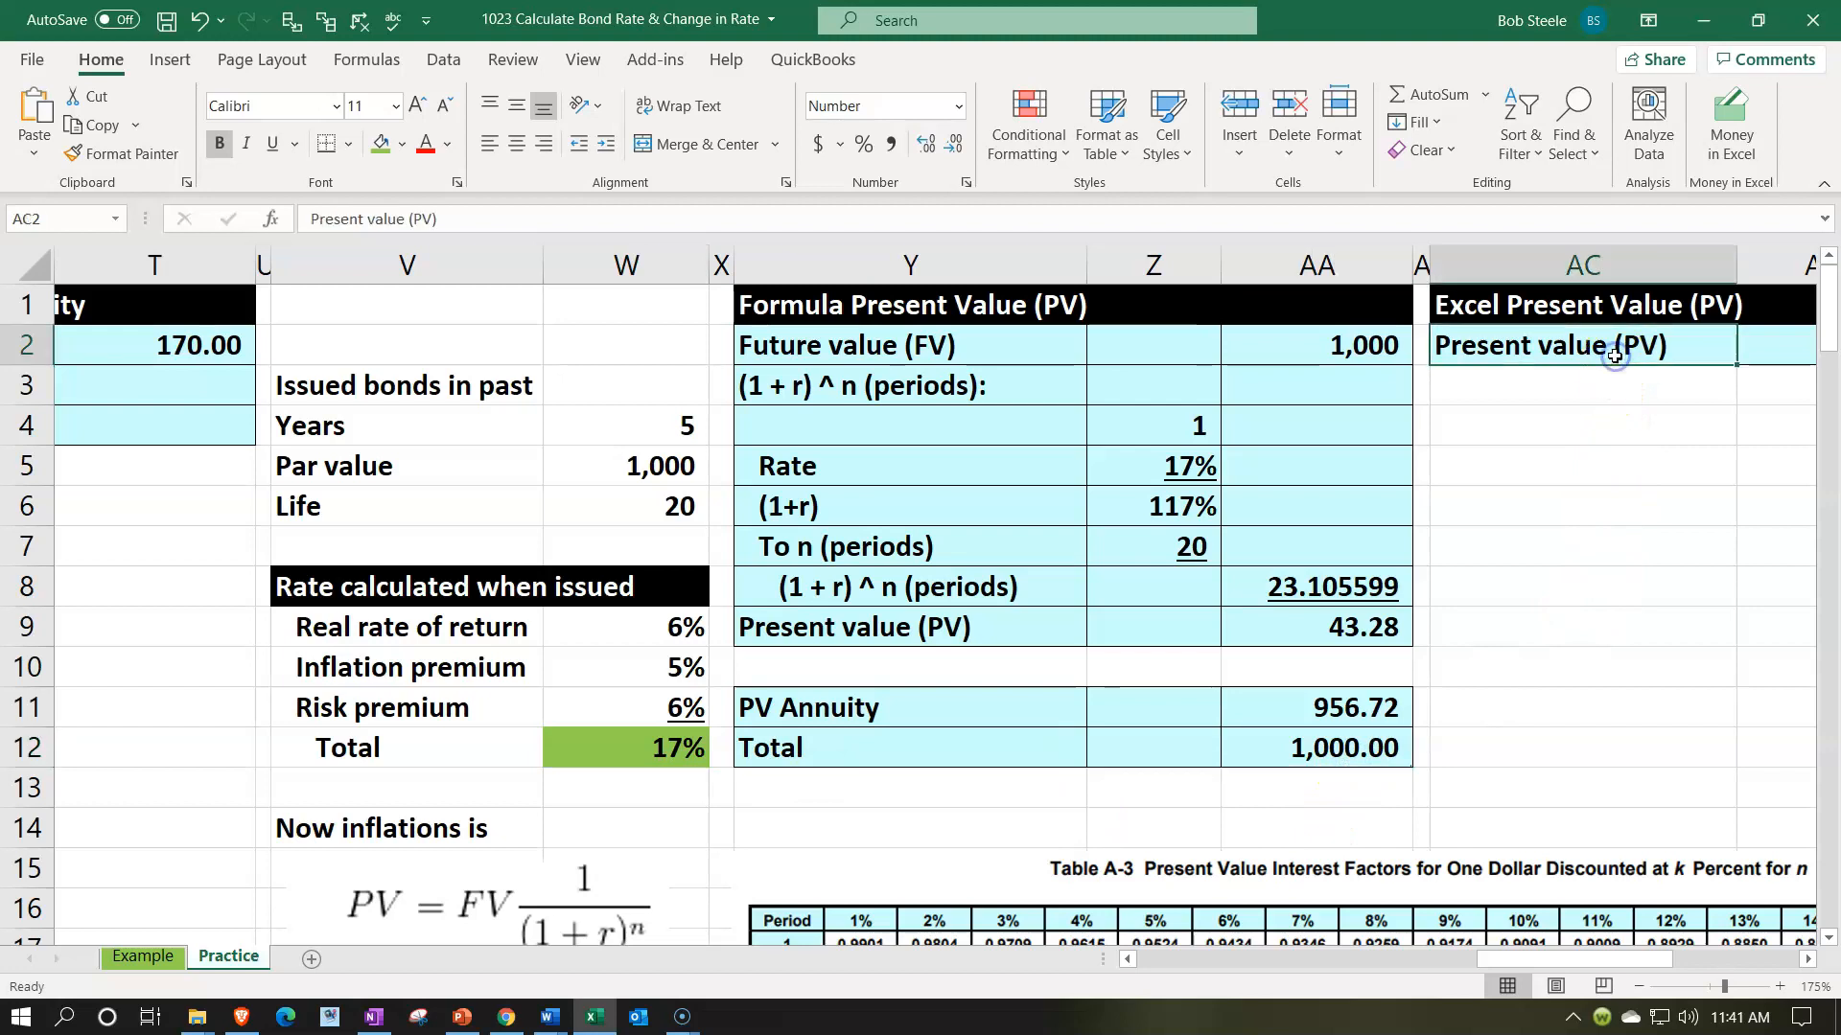
{"action": "key", "text": "Right"}
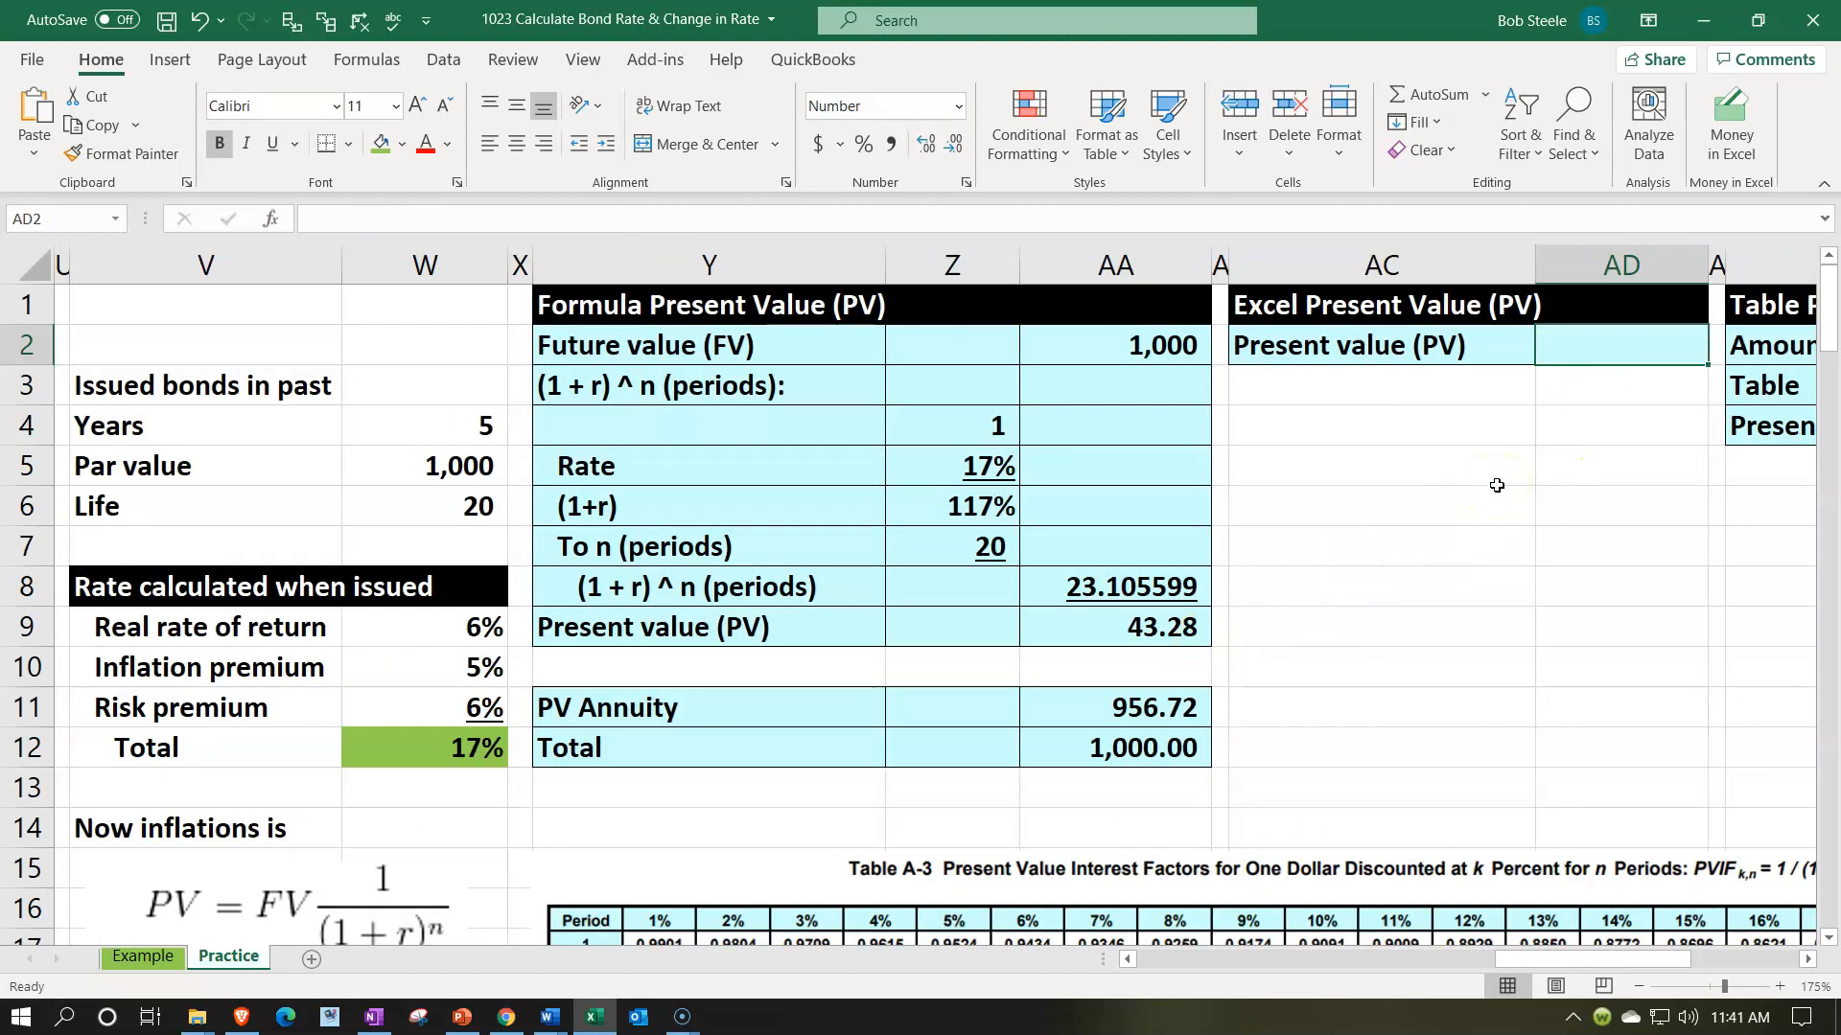
{"action": "type", "text": "-pv("}
{"action": "key", "text": "Left"}
{"action": "key", "text": "Left"}
{"action": "key", "text": "Left"}
{"action": "key", "text": "Left"}
{"action": "key", "text": "Left"}
{"action": "key", "text": "Left"}
{"action": "key", "text": "Down"}
{"action": "key", "text": "Down"}
{"action": "key", "text": "Down"}
{"action": "key", "text": "Down"}
{"action": "key", "text": "Down"}
{"action": "key", "text": "Down"}
{"action": "key", "text": "Down"}
{"action": "key", "text": "Down"}
{"action": "key", "text": "Down"}
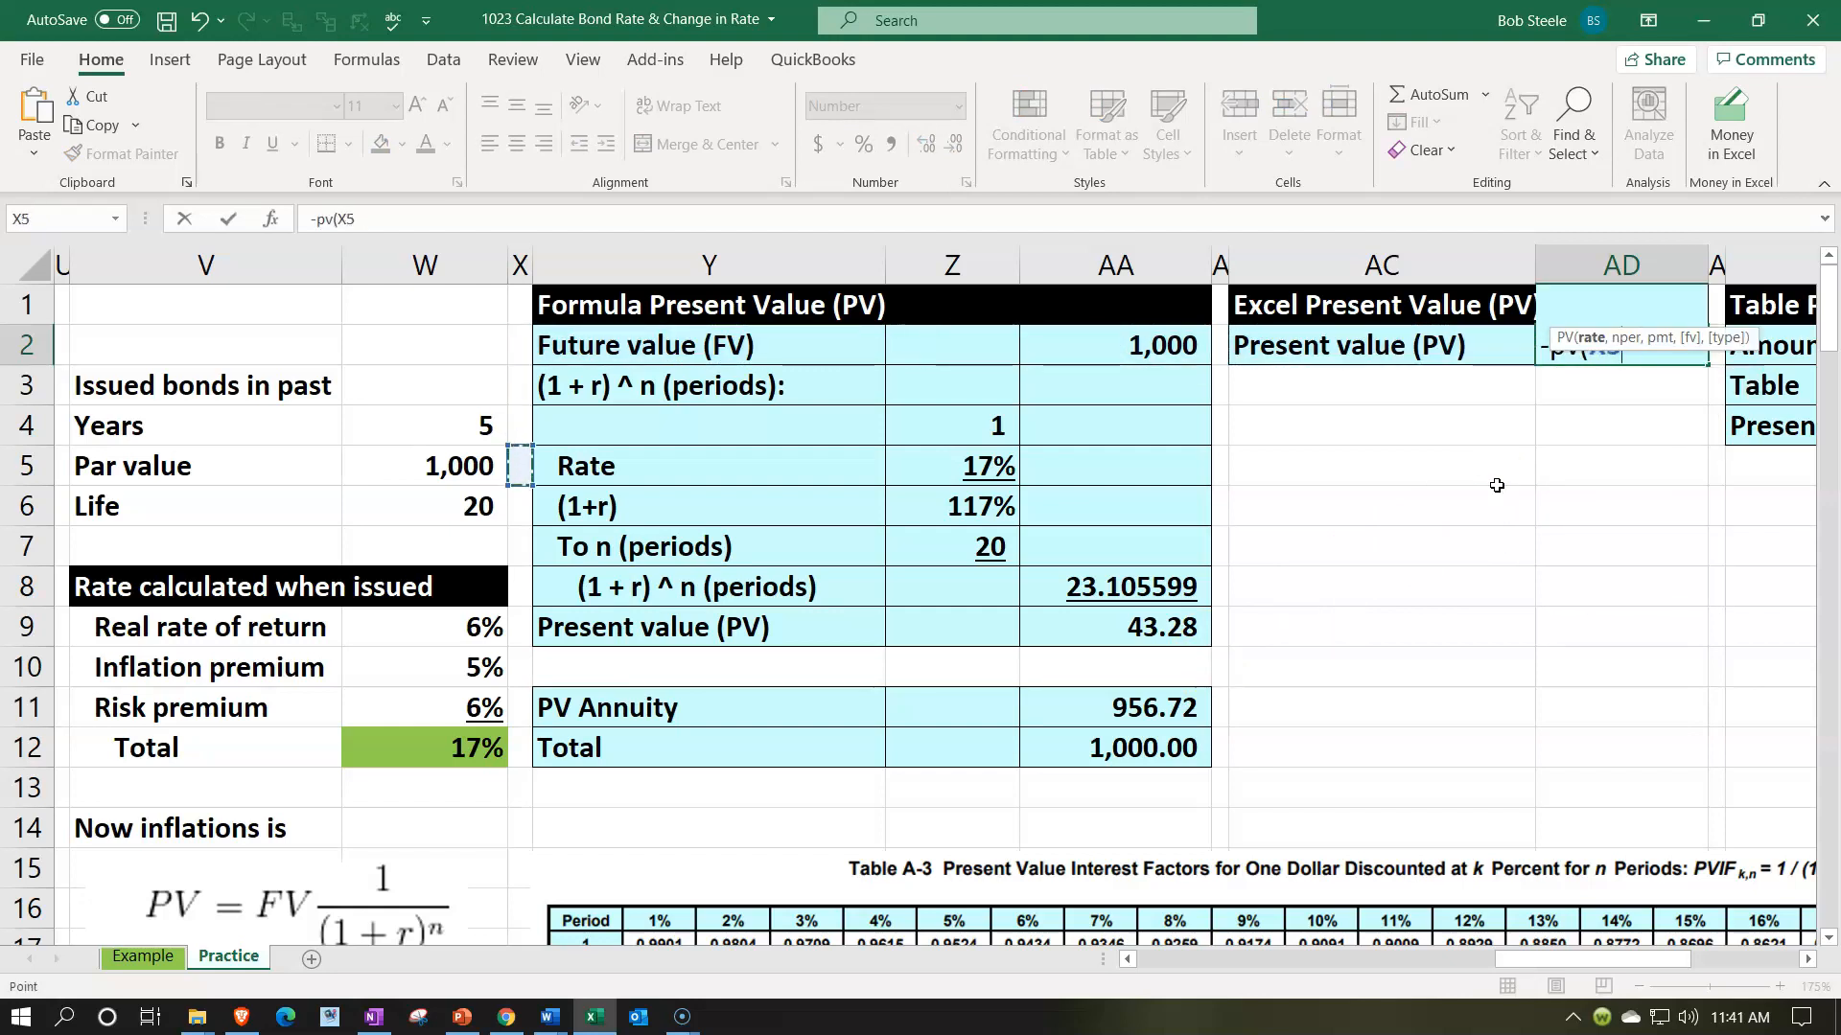
{"action": "key", "text": "Left"}
{"action": "key", "text": "Down"}
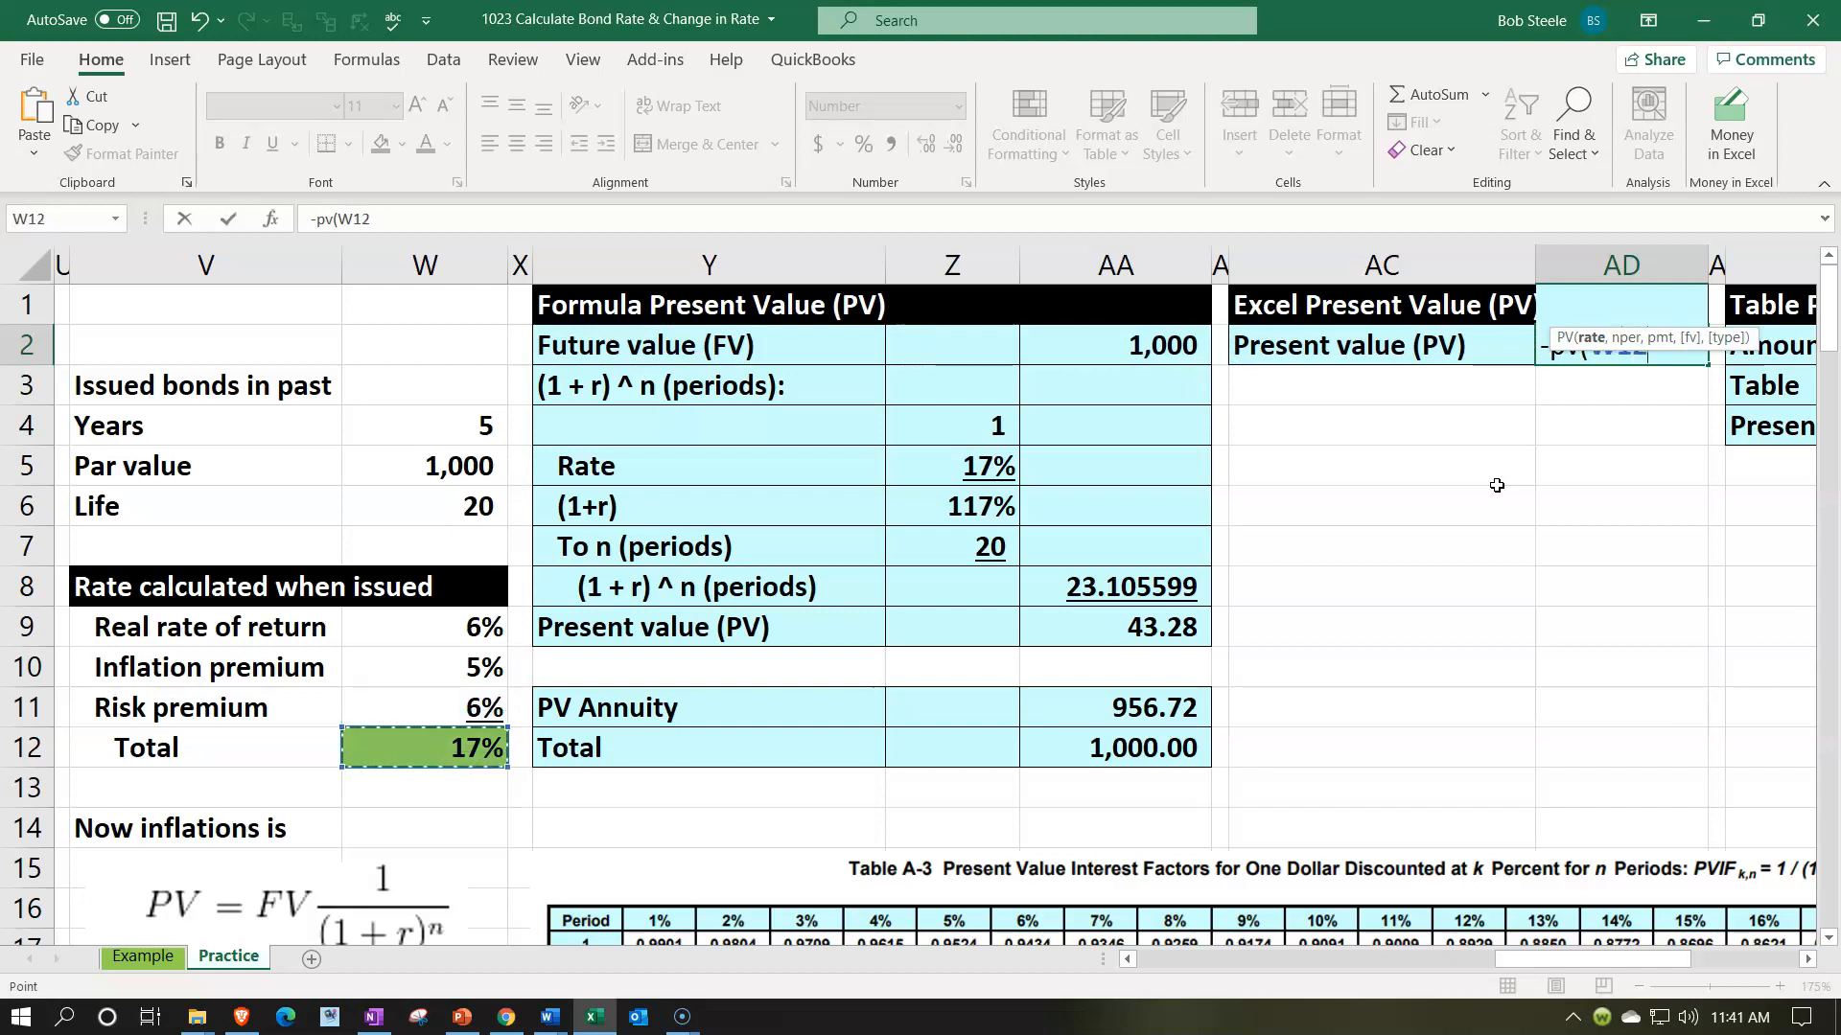
{"action": "type", "text": ","}
{"action": "key", "text": "Left"}
{"action": "key", "text": "Left"}
{"action": "key", "text": "Left"}
{"action": "key", "text": "Left"}
{"action": "key", "text": "Left"}
{"action": "key", "text": "Left"}
{"action": "key", "text": "Left"}
{"action": "key", "text": "Down"}
{"action": "key", "text": "Down"}
{"action": "key", "text": "Down"}
{"action": "key", "text": "Down"}
{"action": "type", "text": ",,"}
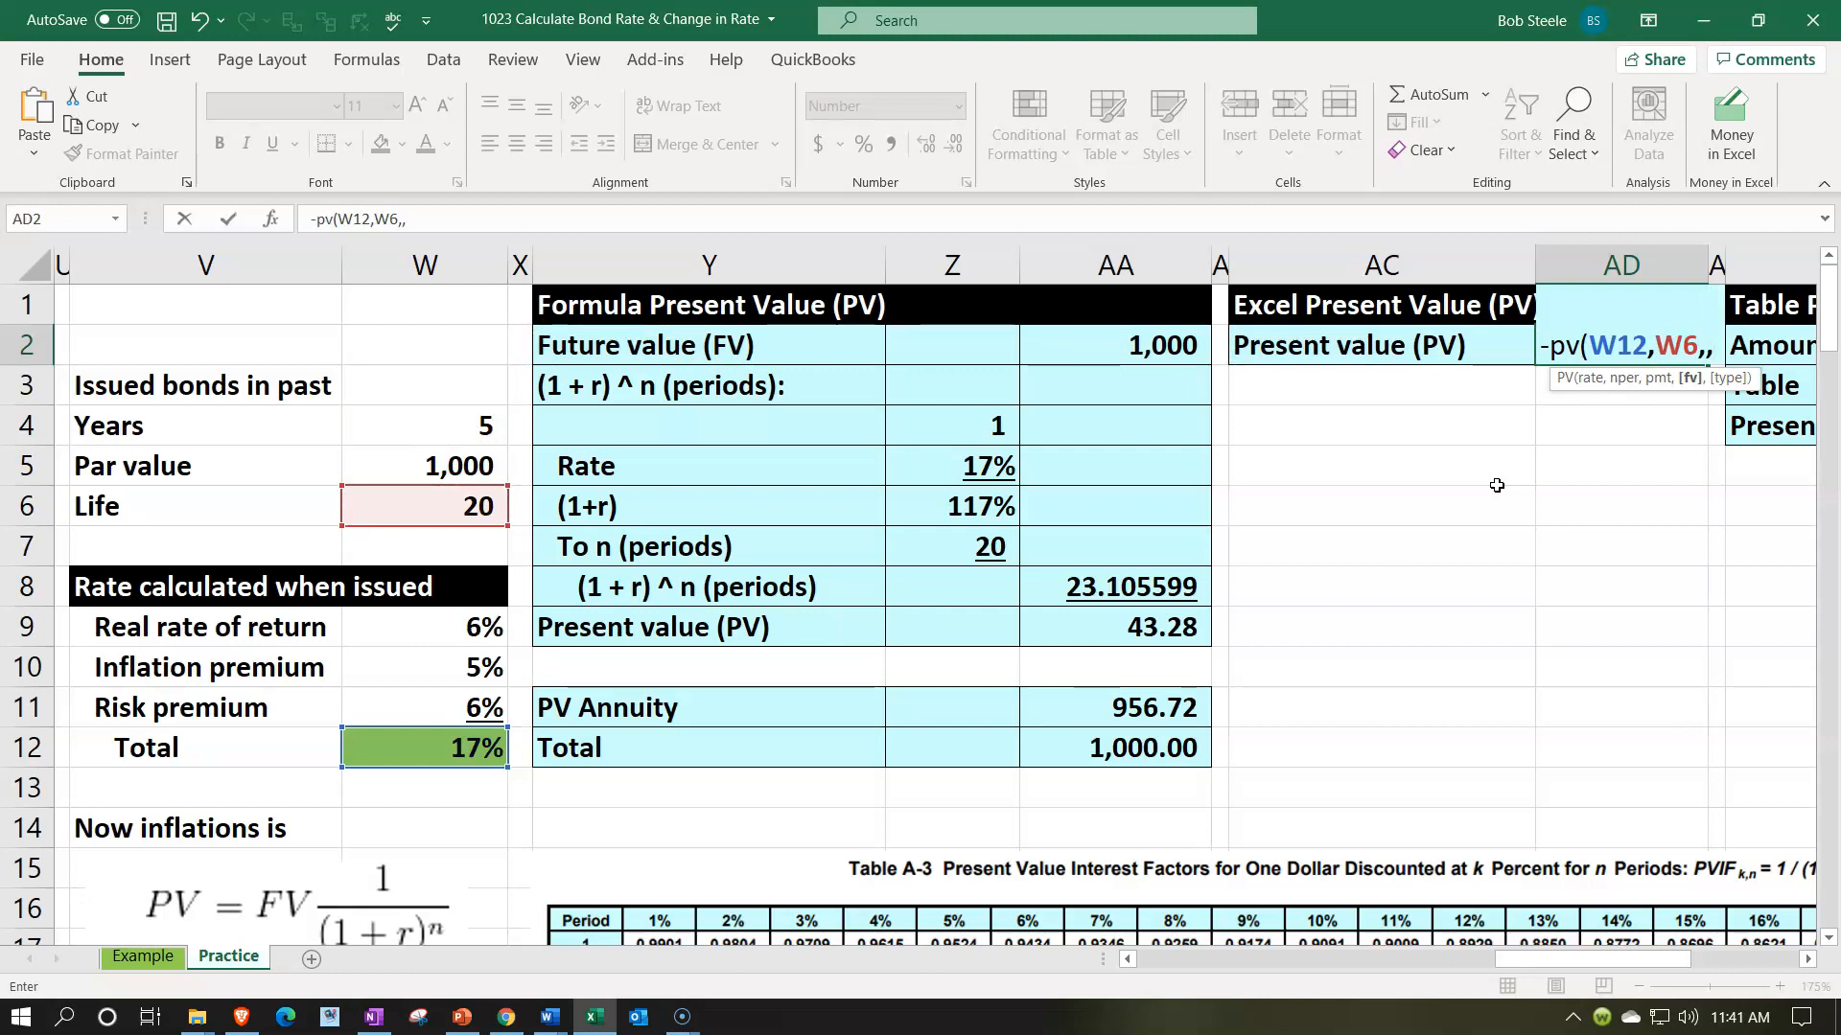
{"action": "key", "text": "Left"}
{"action": "key", "text": "Left"}
{"action": "key", "text": "Left"}
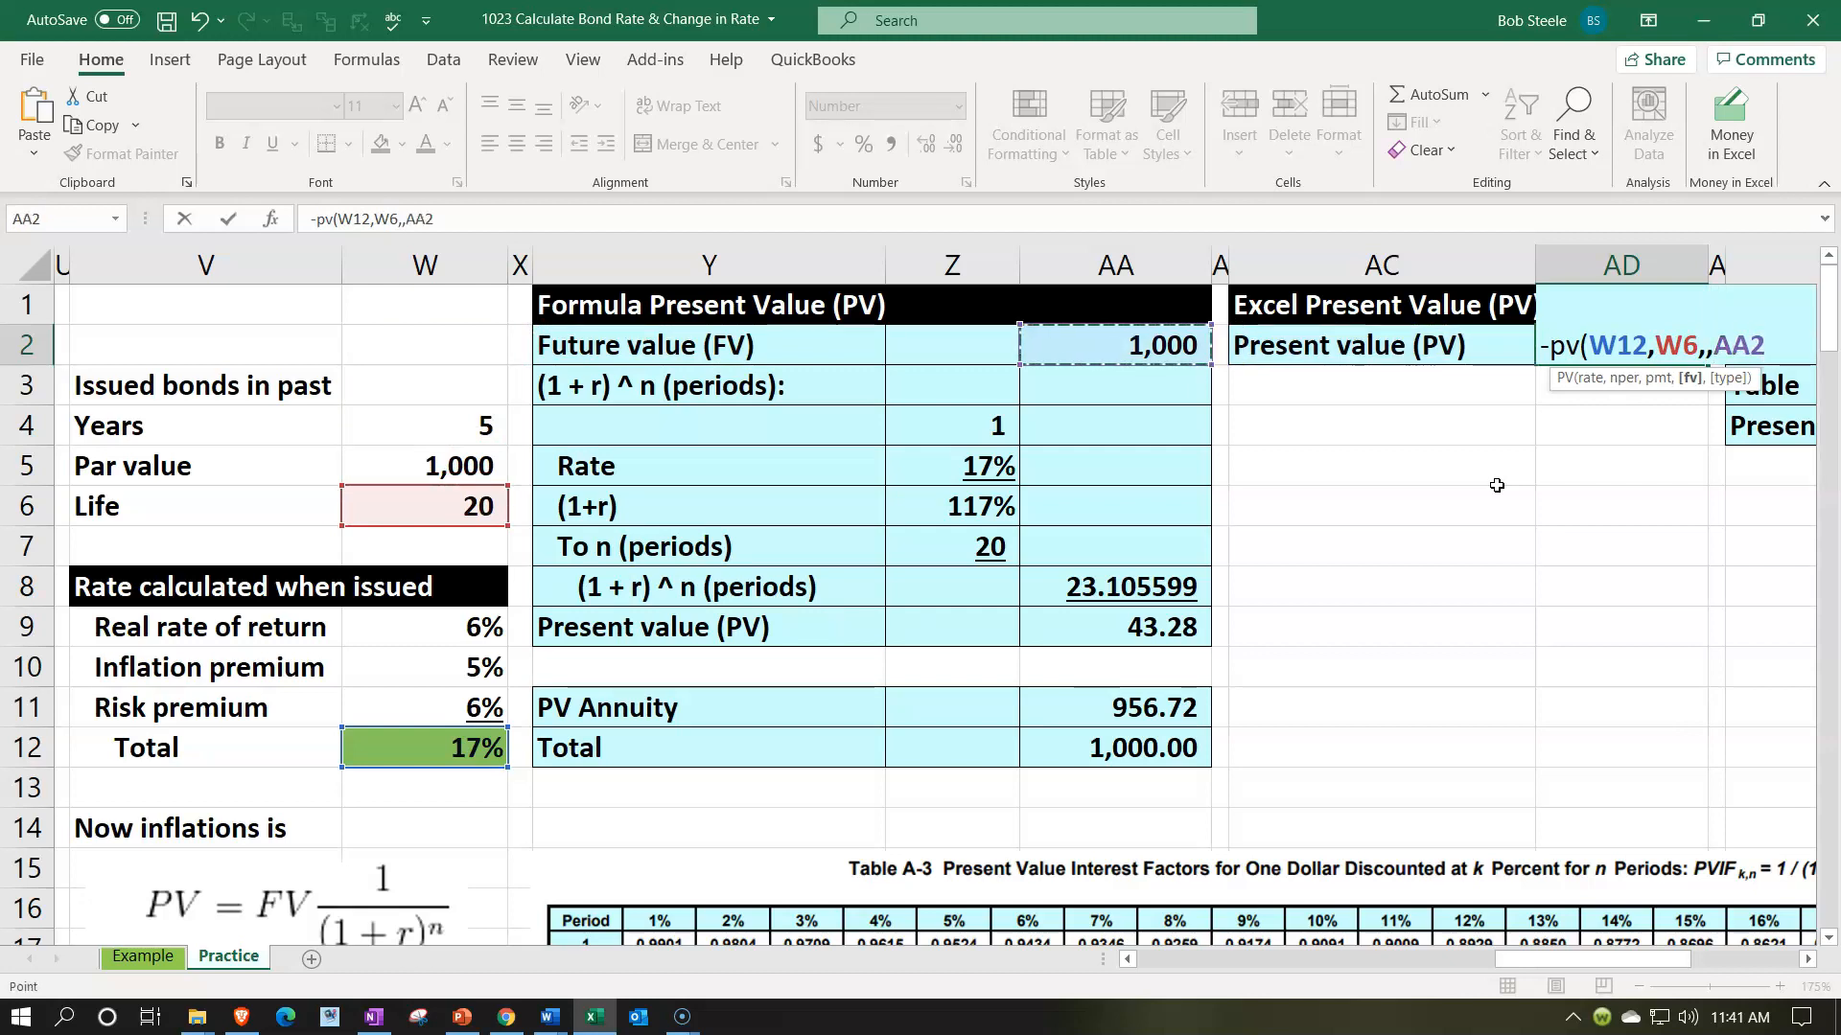
{"action": "key", "text": "Return"}
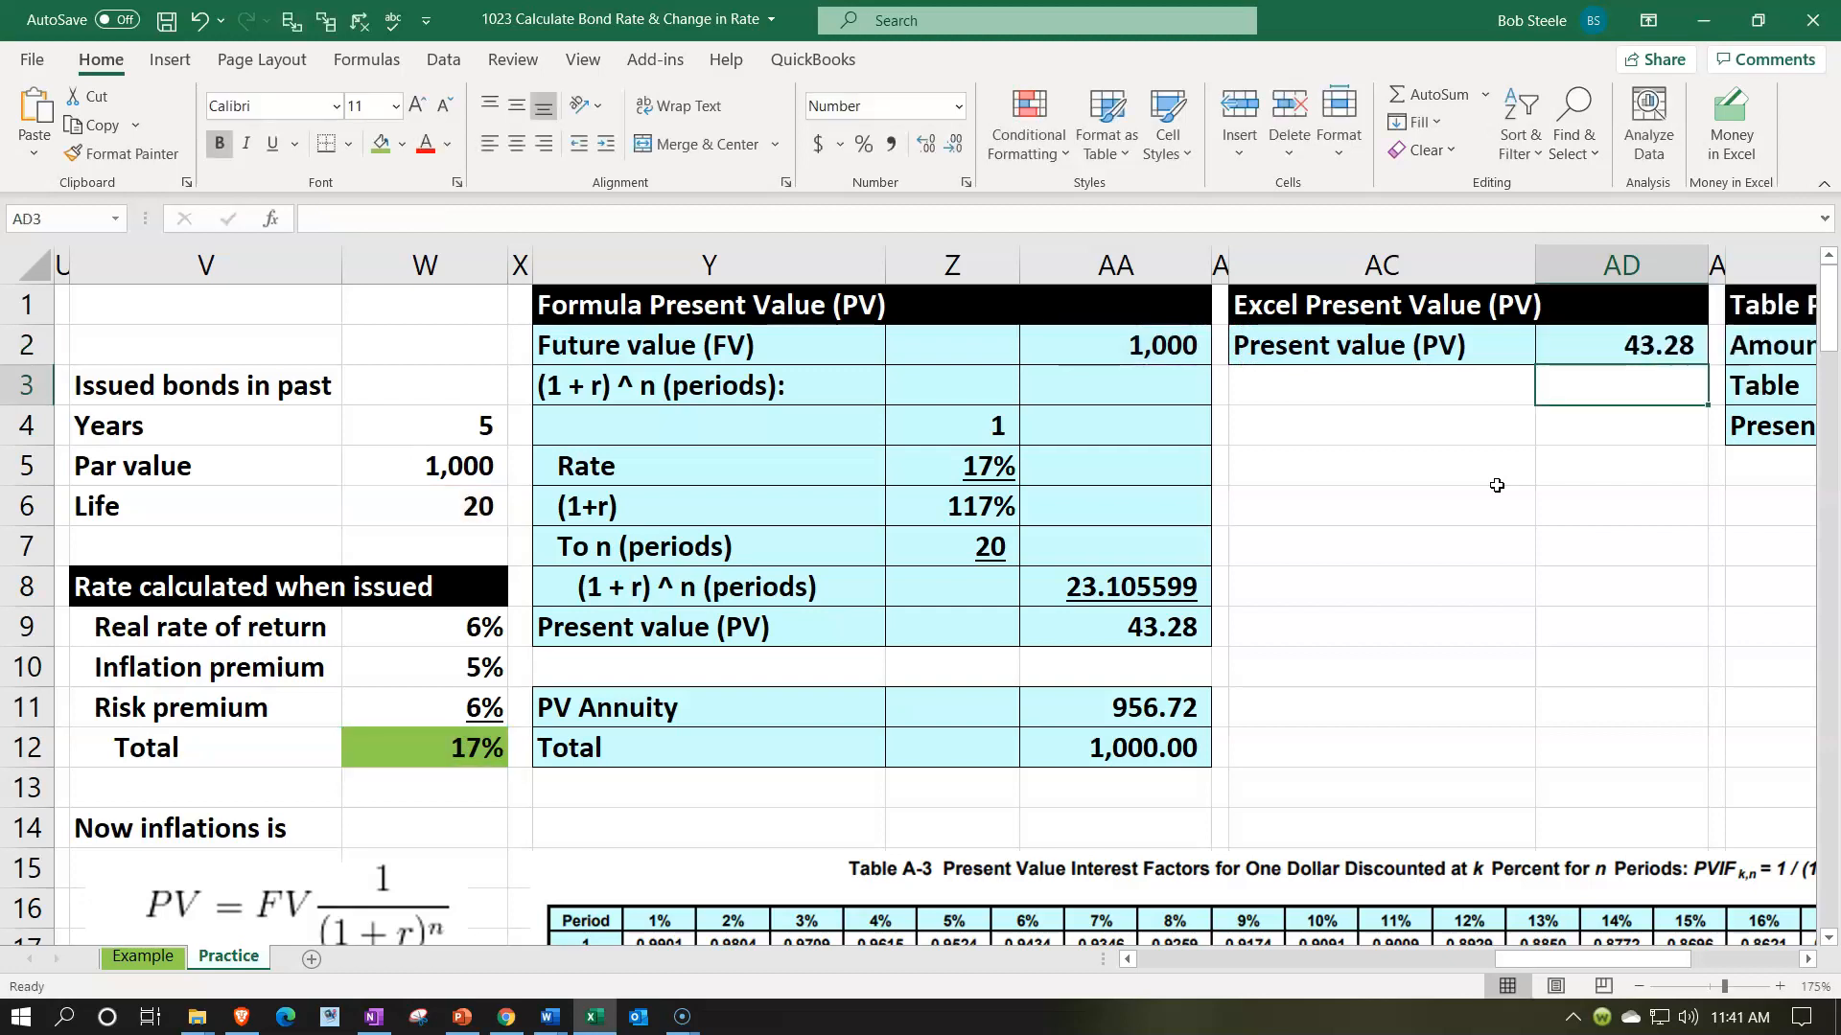
{"action": "left_click", "coordinate": [1580, 346]}
{"action": "left_click", "coordinate": [1181, 628]}
- Examine the Table Present Value (PV) section and the rate columns of the Table A-3 interest factors below it
{"action": "key", "text": "Right"}
{"action": "key", "text": "Right"}
{"action": "key", "text": "Right"}
{"action": "key", "text": "Up"}
{"action": "key", "text": "Up"}
{"action": "key", "text": "Down"}
{"action": "key", "text": "Down"}
{"action": "key", "text": "Down"}
{"action": "key", "text": "Down"}
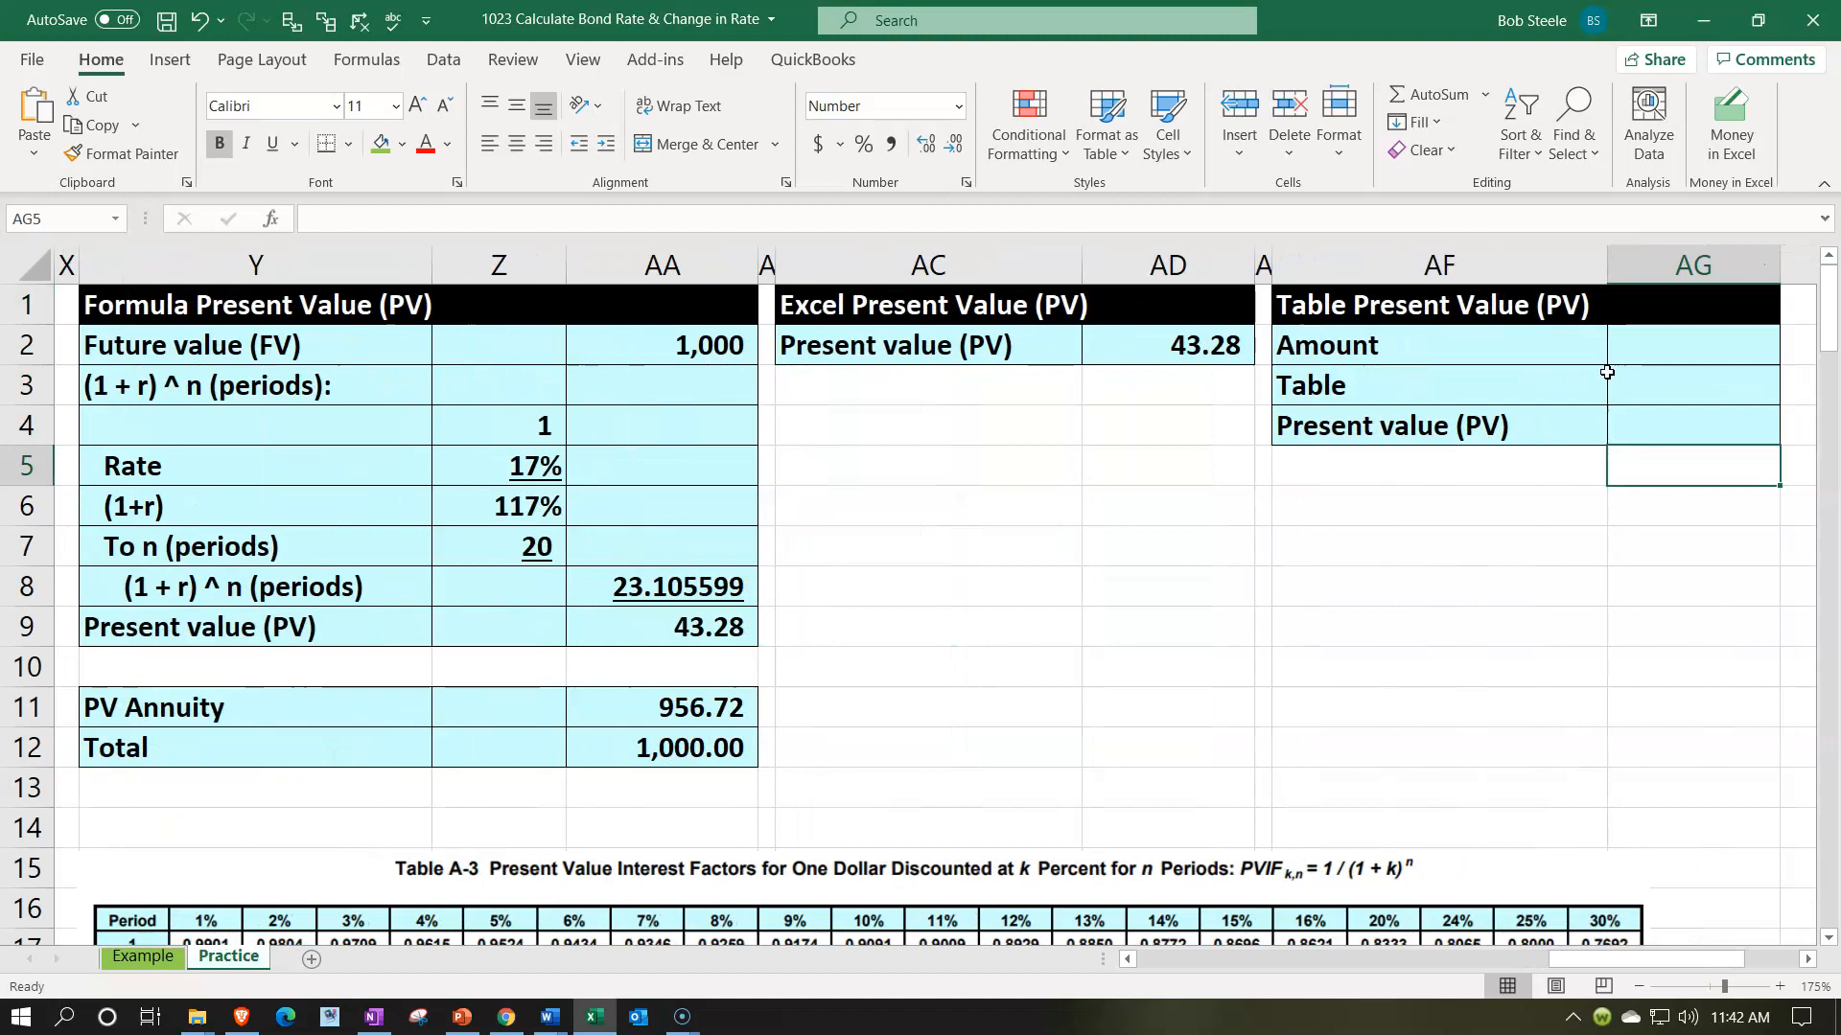
{"action": "left_click", "coordinate": [1352, 688]}
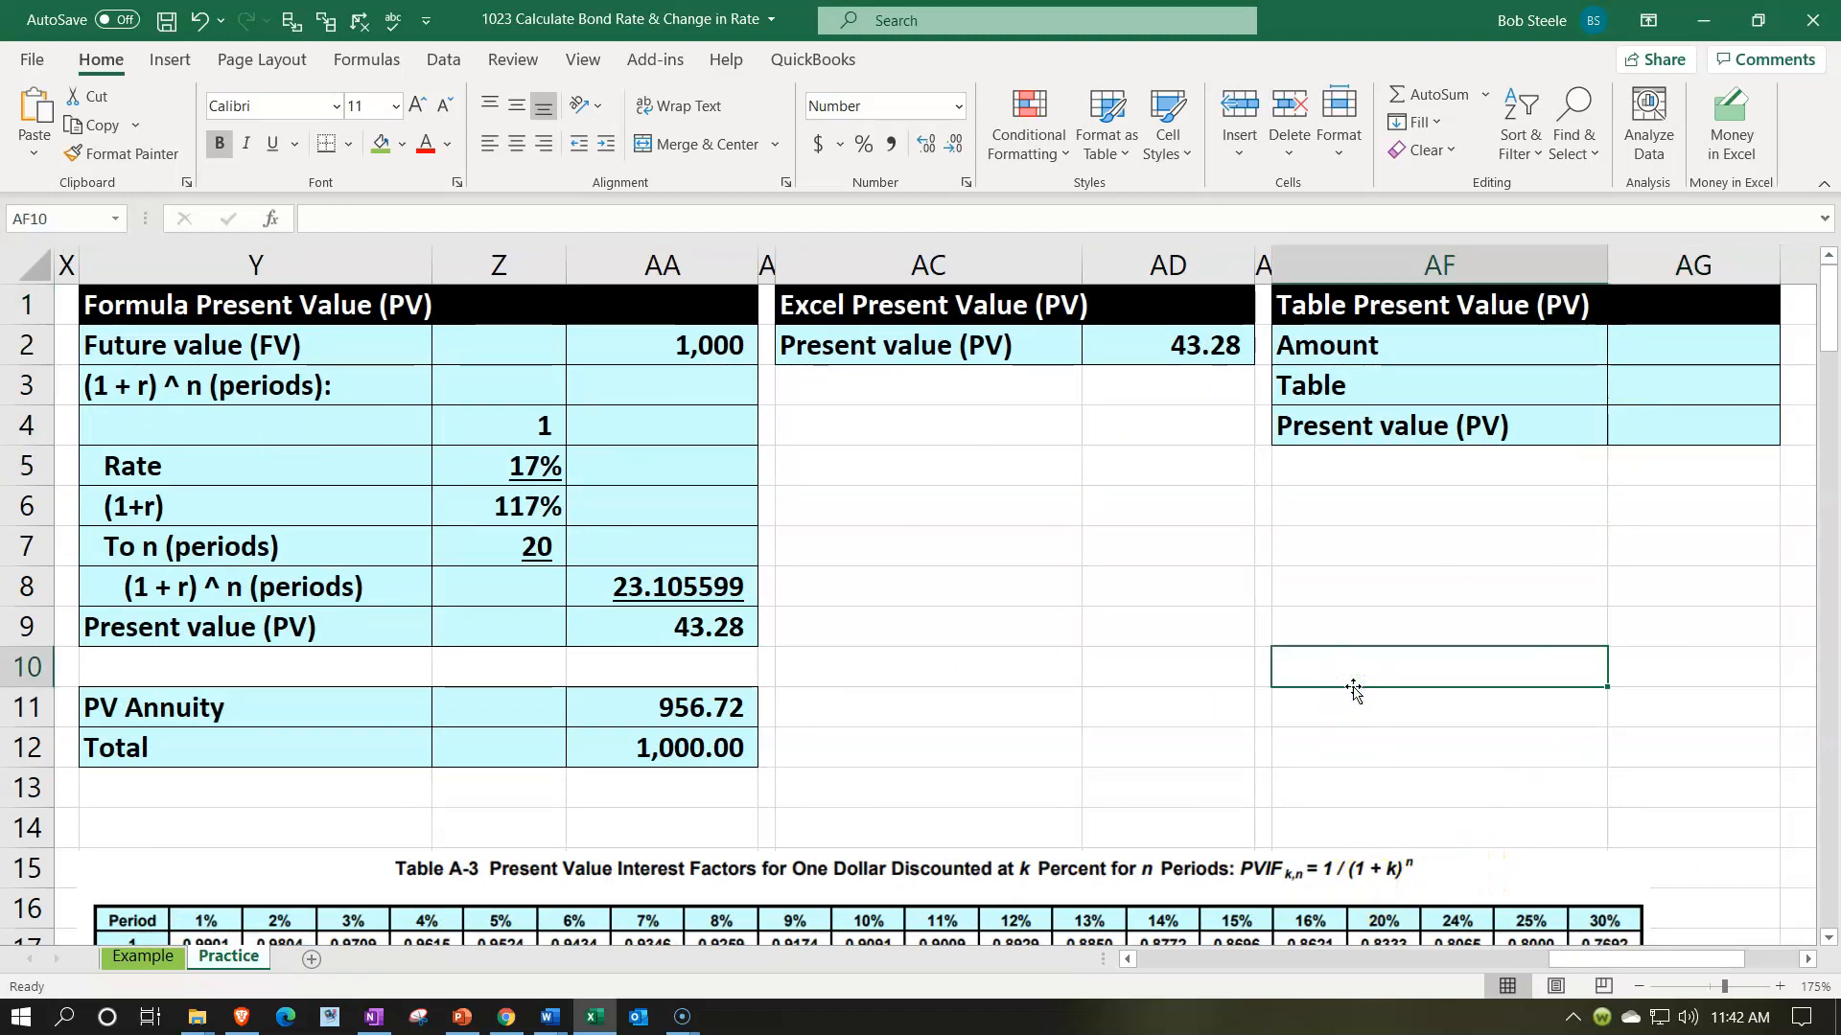
{"action": "key", "text": "Left"}
{"action": "key", "text": "Left"}
{"action": "key", "text": "Left"}
{"action": "key", "text": "Left"}
{"action": "key", "text": "Left"}
{"action": "key", "text": "Left"}
{"action": "key", "text": "Left"}
{"action": "key", "text": "Left"}
{"action": "key", "text": "Left"}
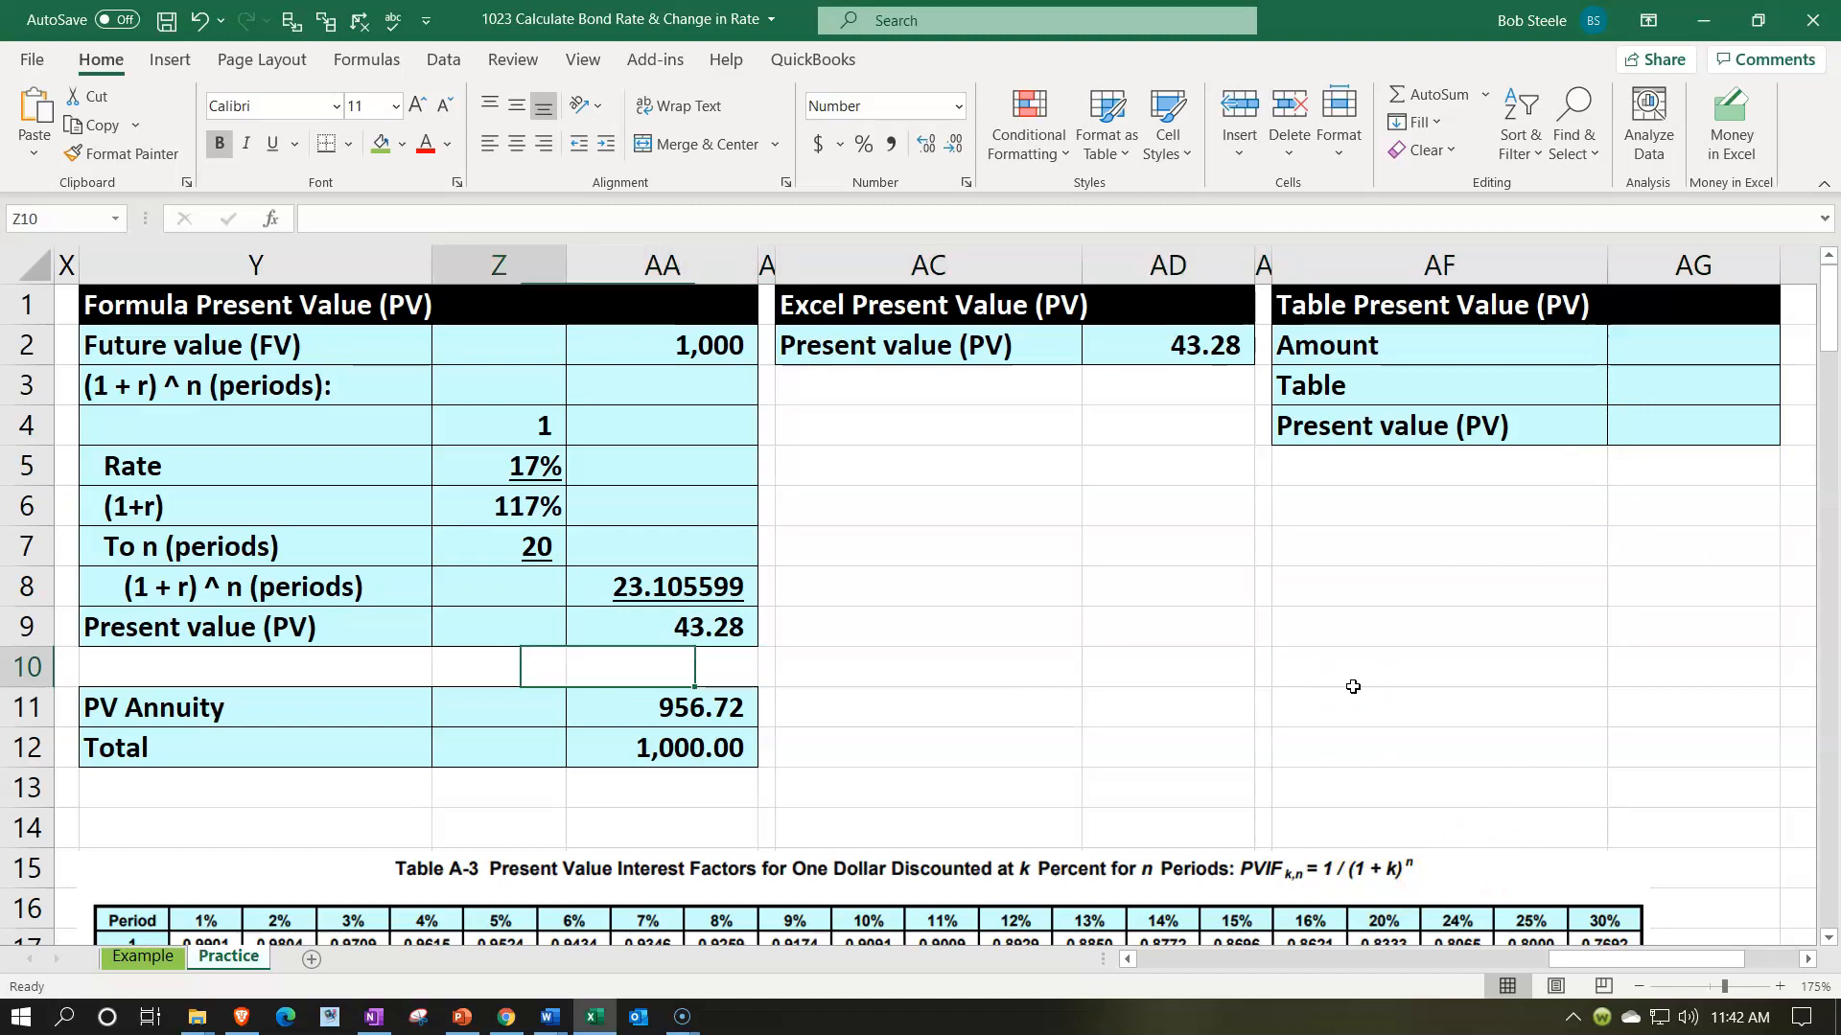
- Fill cells B75:B77, from the Total rate to the current inflation rate, with green in the second bond problem
{"action": "key", "text": "Left"}
{"action": "key", "text": "Left"}
{"action": "key", "text": "Left"}
{"action": "key", "text": "Left"}
{"action": "key", "text": "Left"}
{"action": "key", "text": "Left"}
{"action": "key", "text": "Left"}
{"action": "key", "text": "Left"}
{"action": "key", "text": "Left"}
{"action": "key", "text": "Left"}
{"action": "key", "text": "Left"}
{"action": "key", "text": "Left"}
{"action": "key", "text": "Left"}
{"action": "key", "text": "Left"}
{"action": "key", "text": "Left"}
{"action": "key", "text": "Left"}
{"action": "key", "text": "Left"}
{"action": "key", "text": "Left"}
{"action": "key", "text": "Left"}
{"action": "key", "text": "Left"}
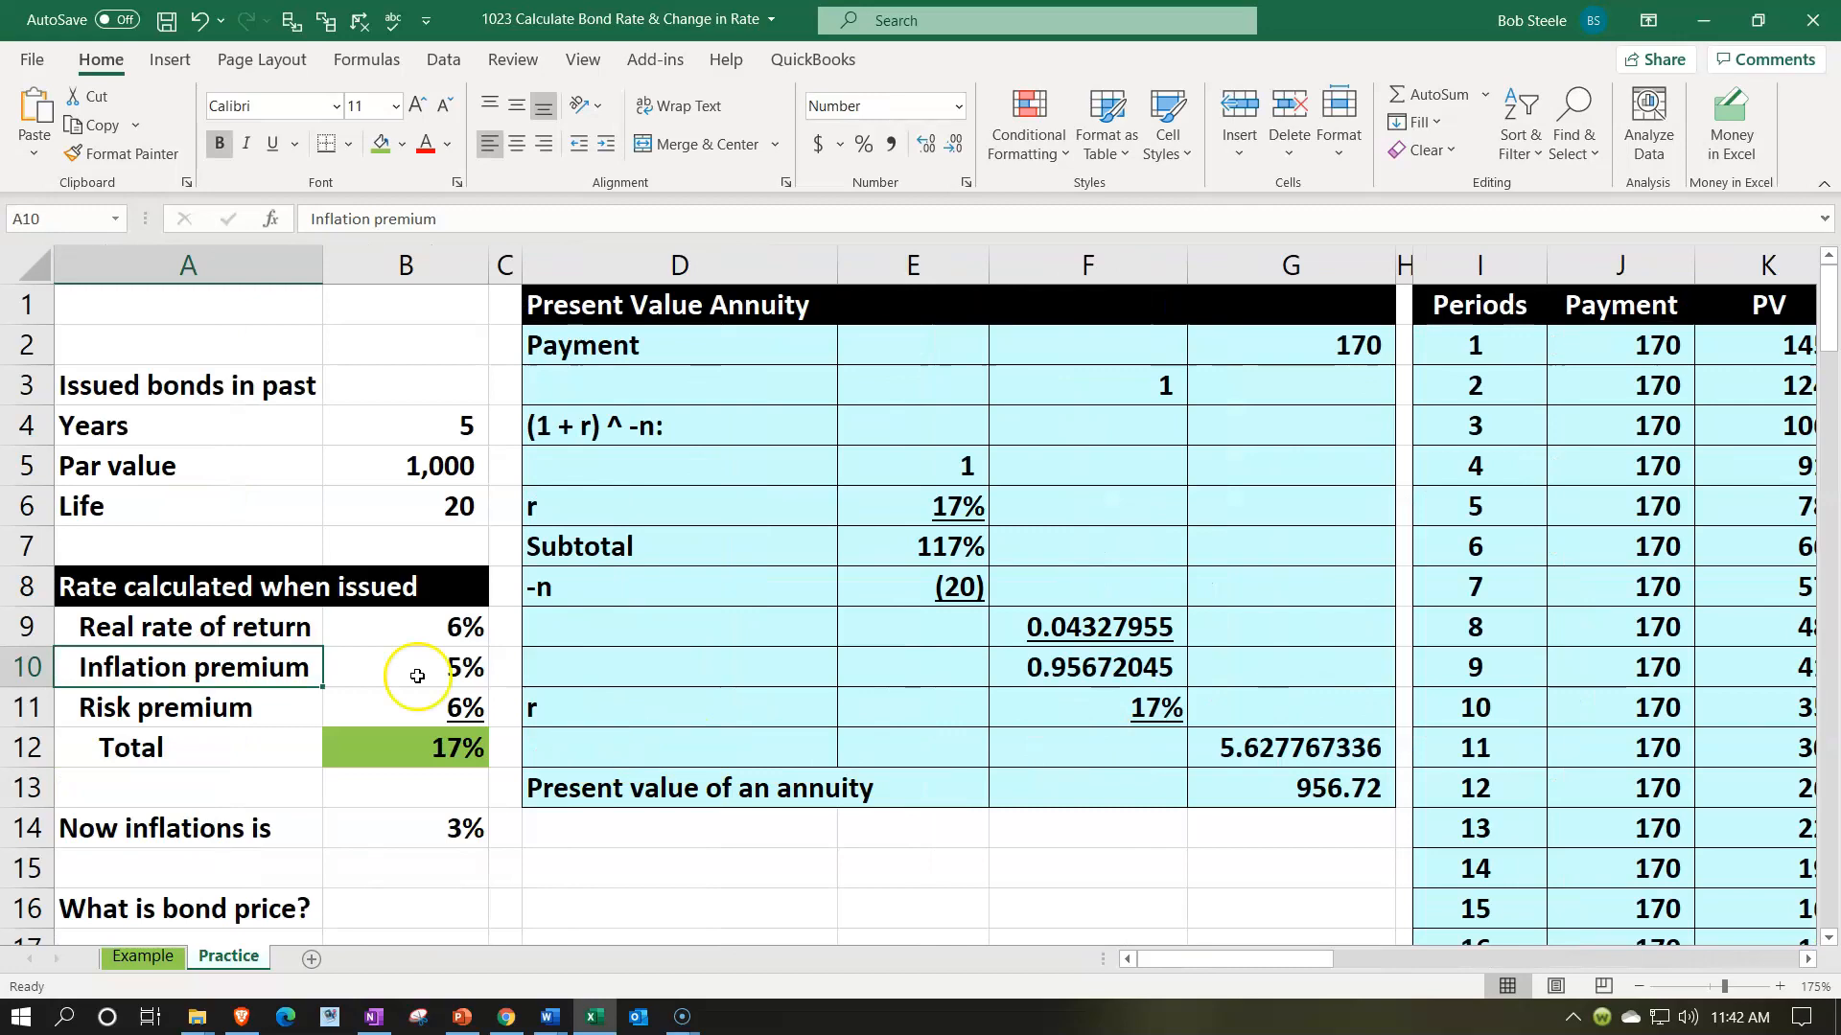
{"action": "scroll", "coordinate": [238, 533], "scroll_direction": "down", "scroll_amount": 11}
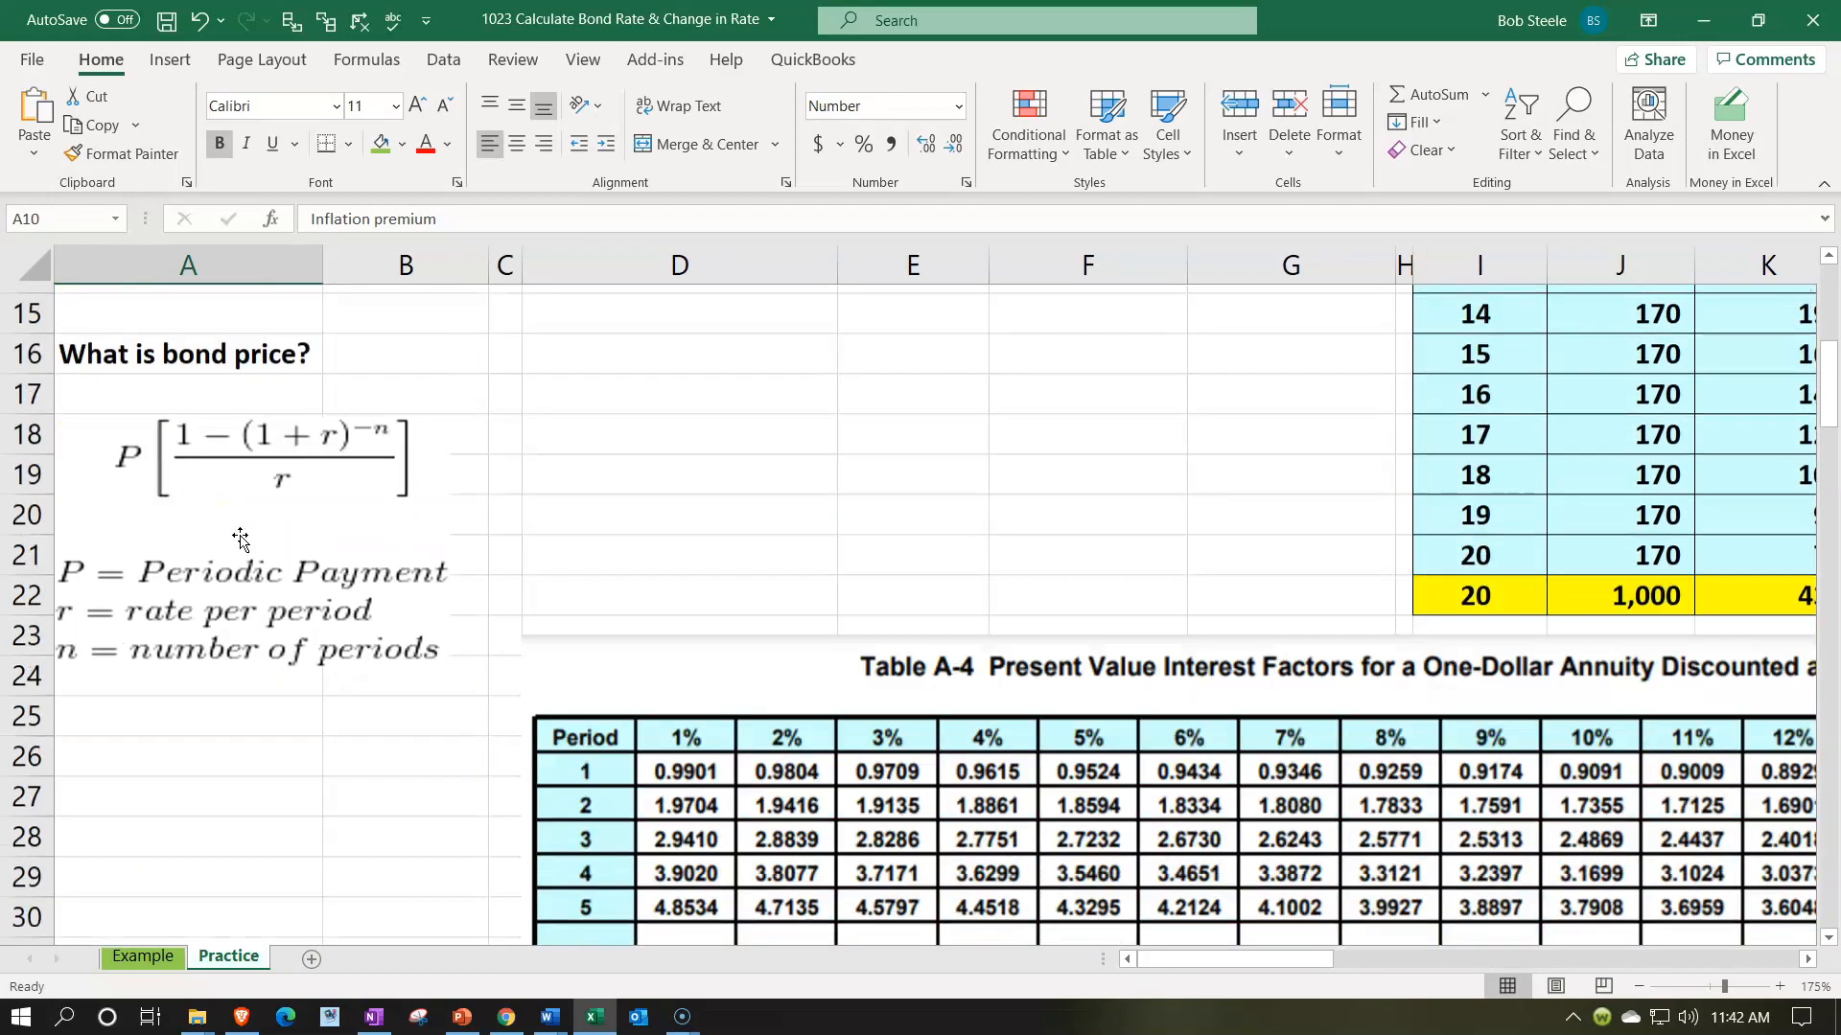
{"action": "scroll", "coordinate": [240, 539], "scroll_direction": "down", "scroll_amount": 8}
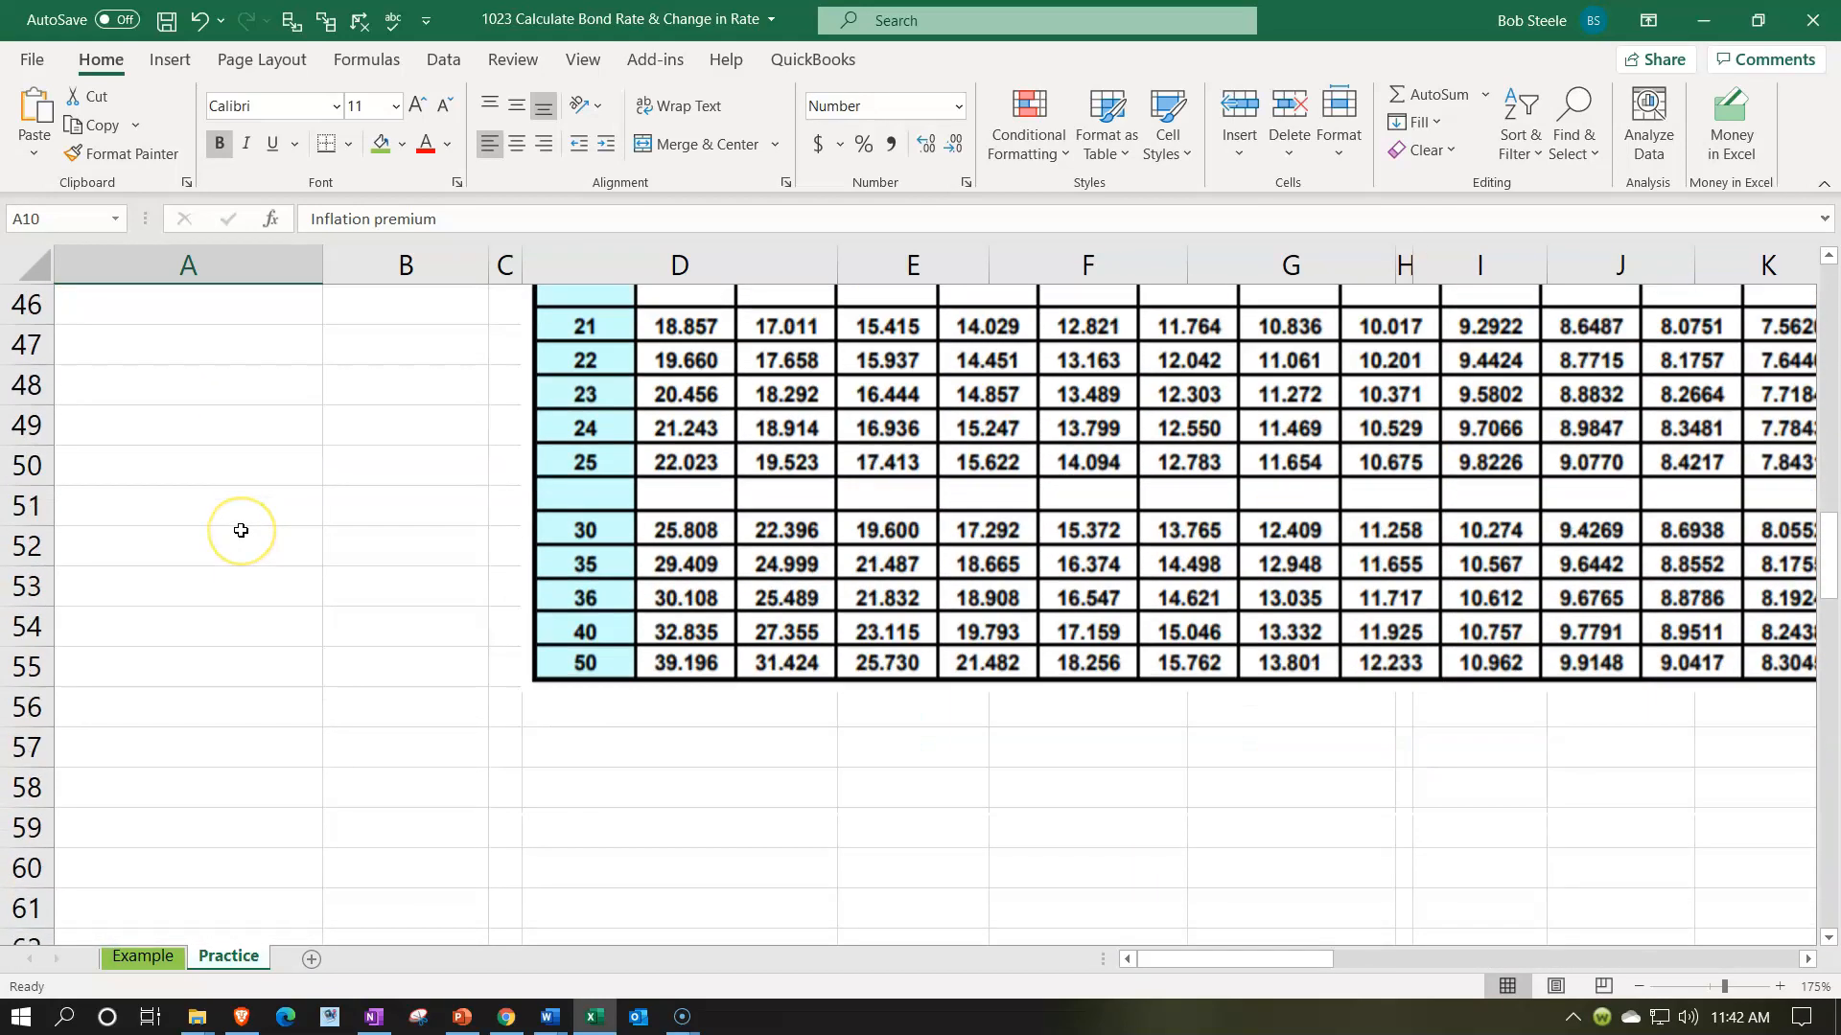
{"action": "scroll", "coordinate": [241, 530], "scroll_direction": "down", "scroll_amount": 2}
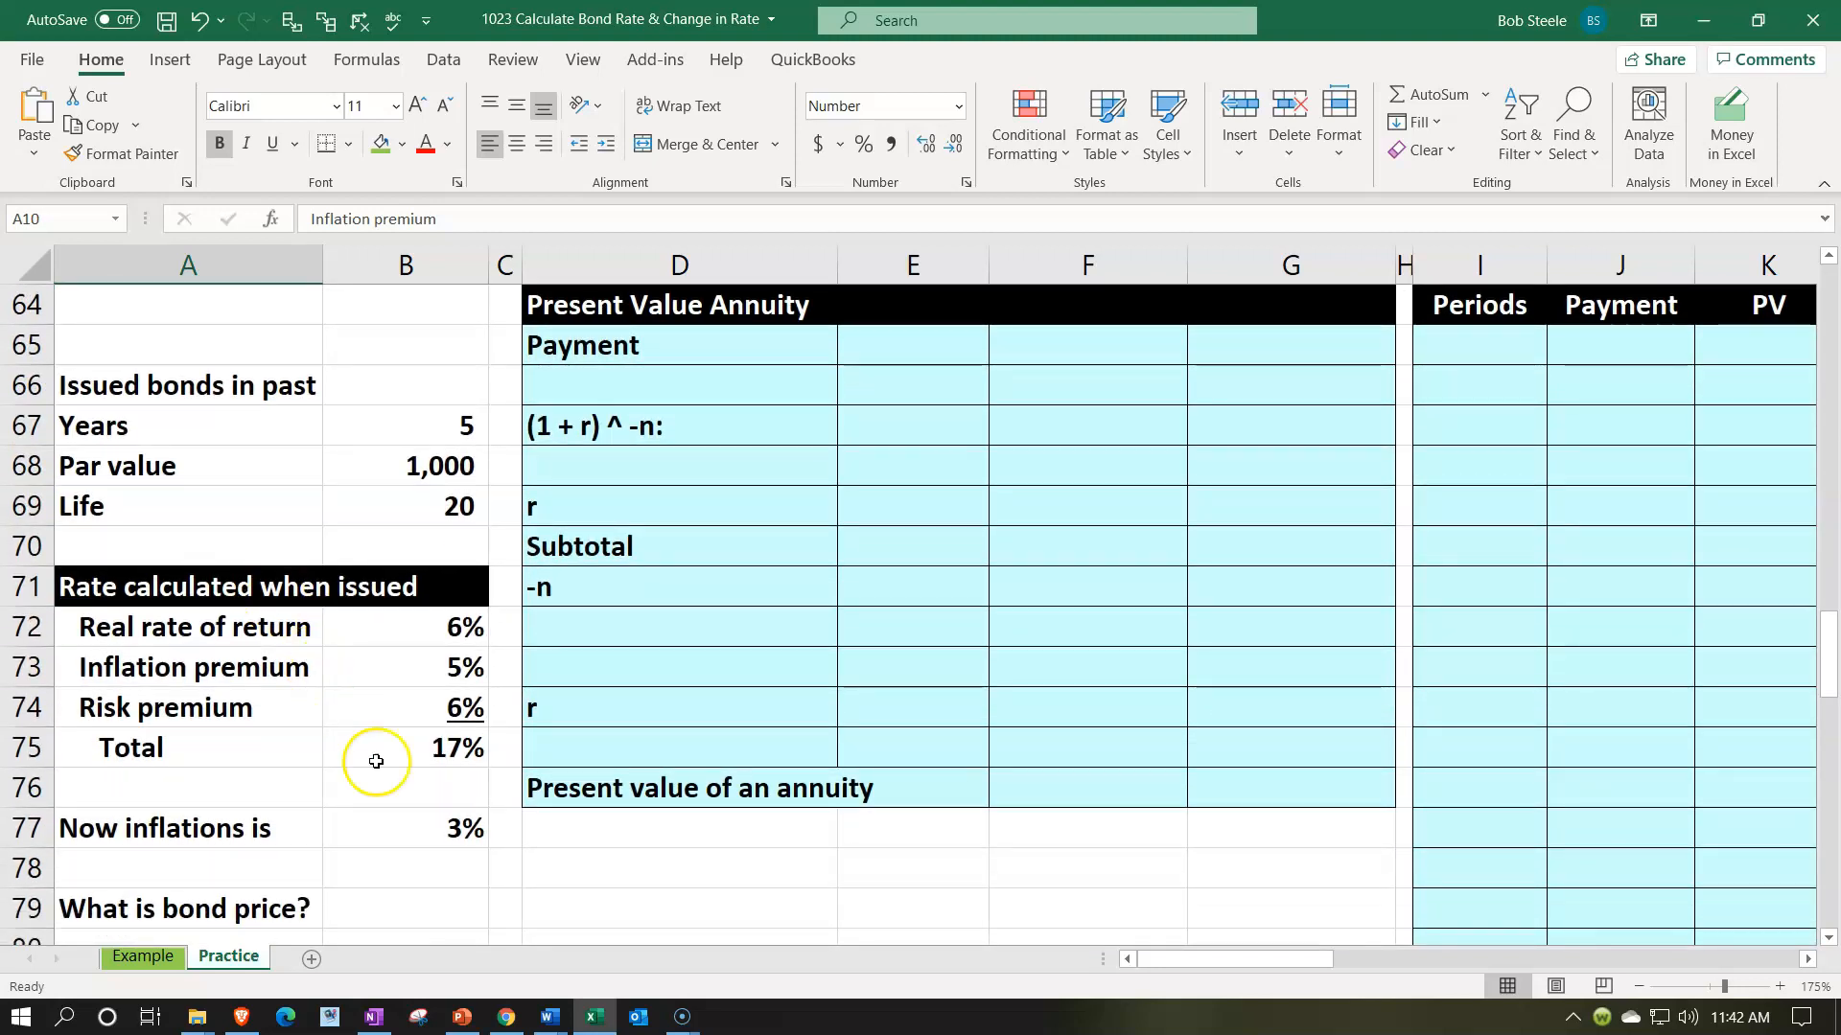
{"action": "left_click", "coordinate": [409, 826]}
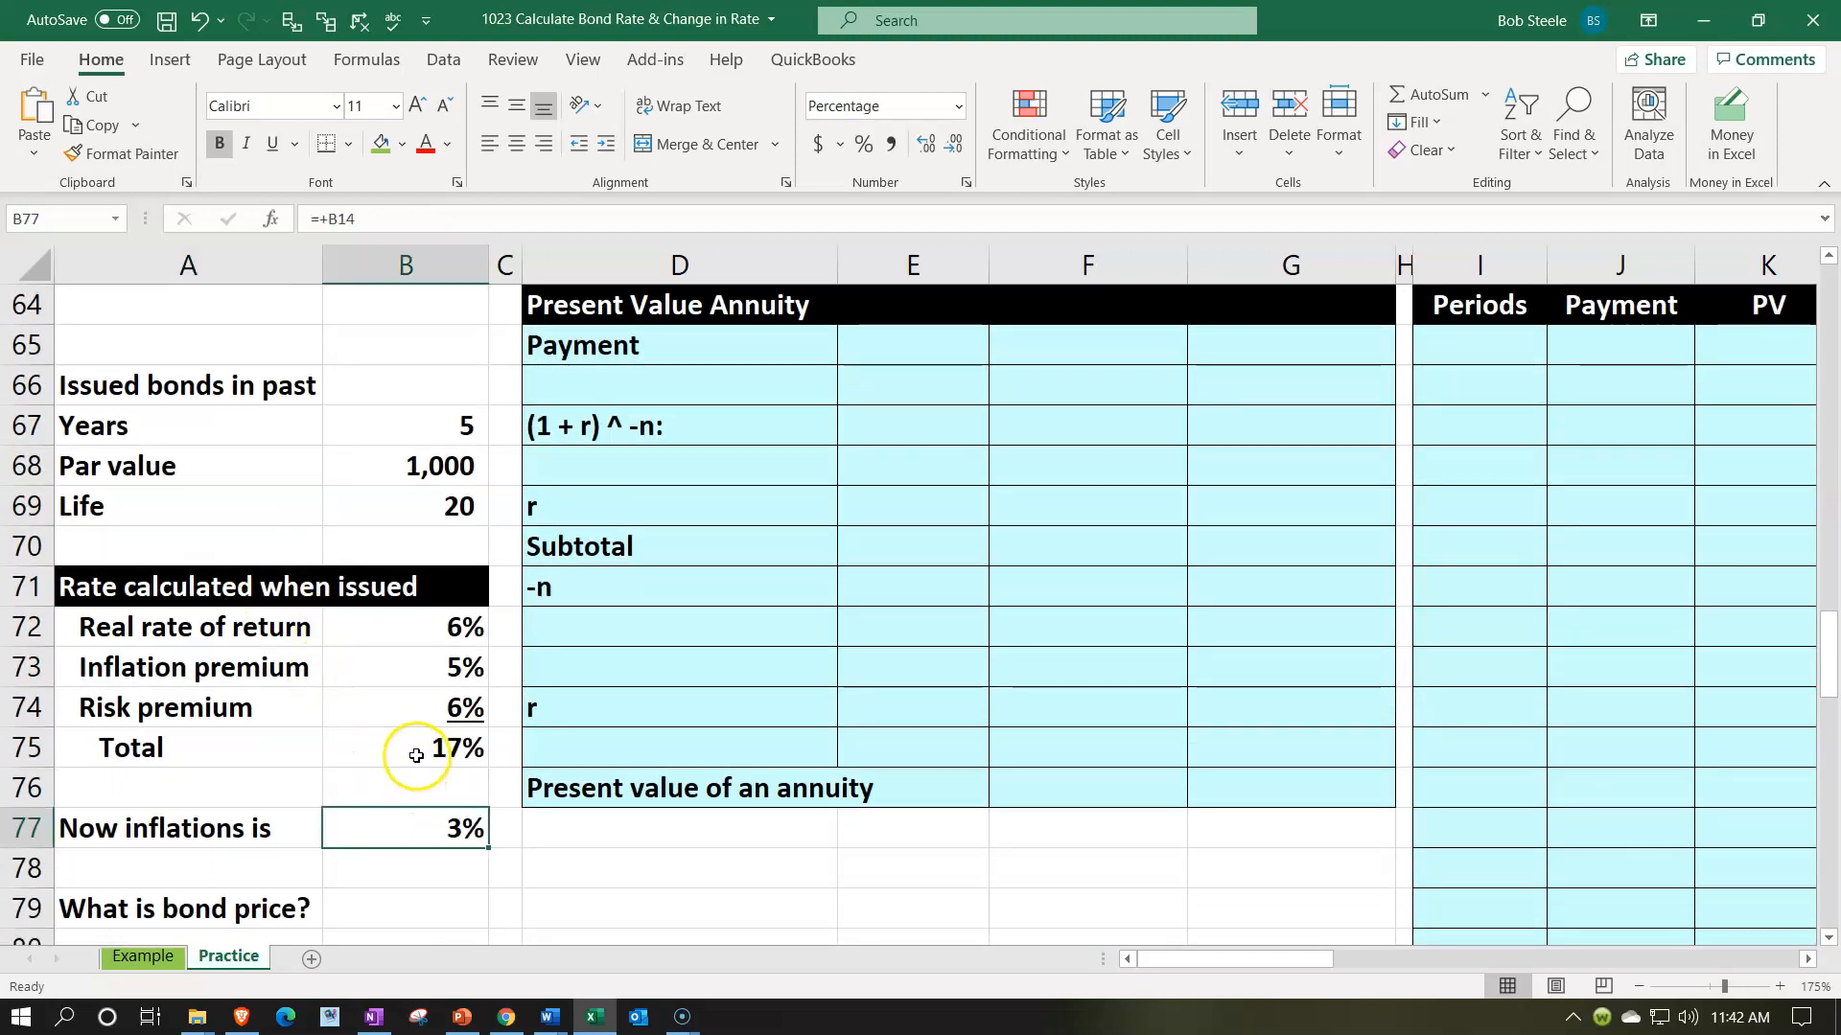
{"action": "left_click_drag", "start_coordinate": [425, 749], "coordinate": [419, 835]}
{"action": "right_click", "coordinate": [419, 834]}
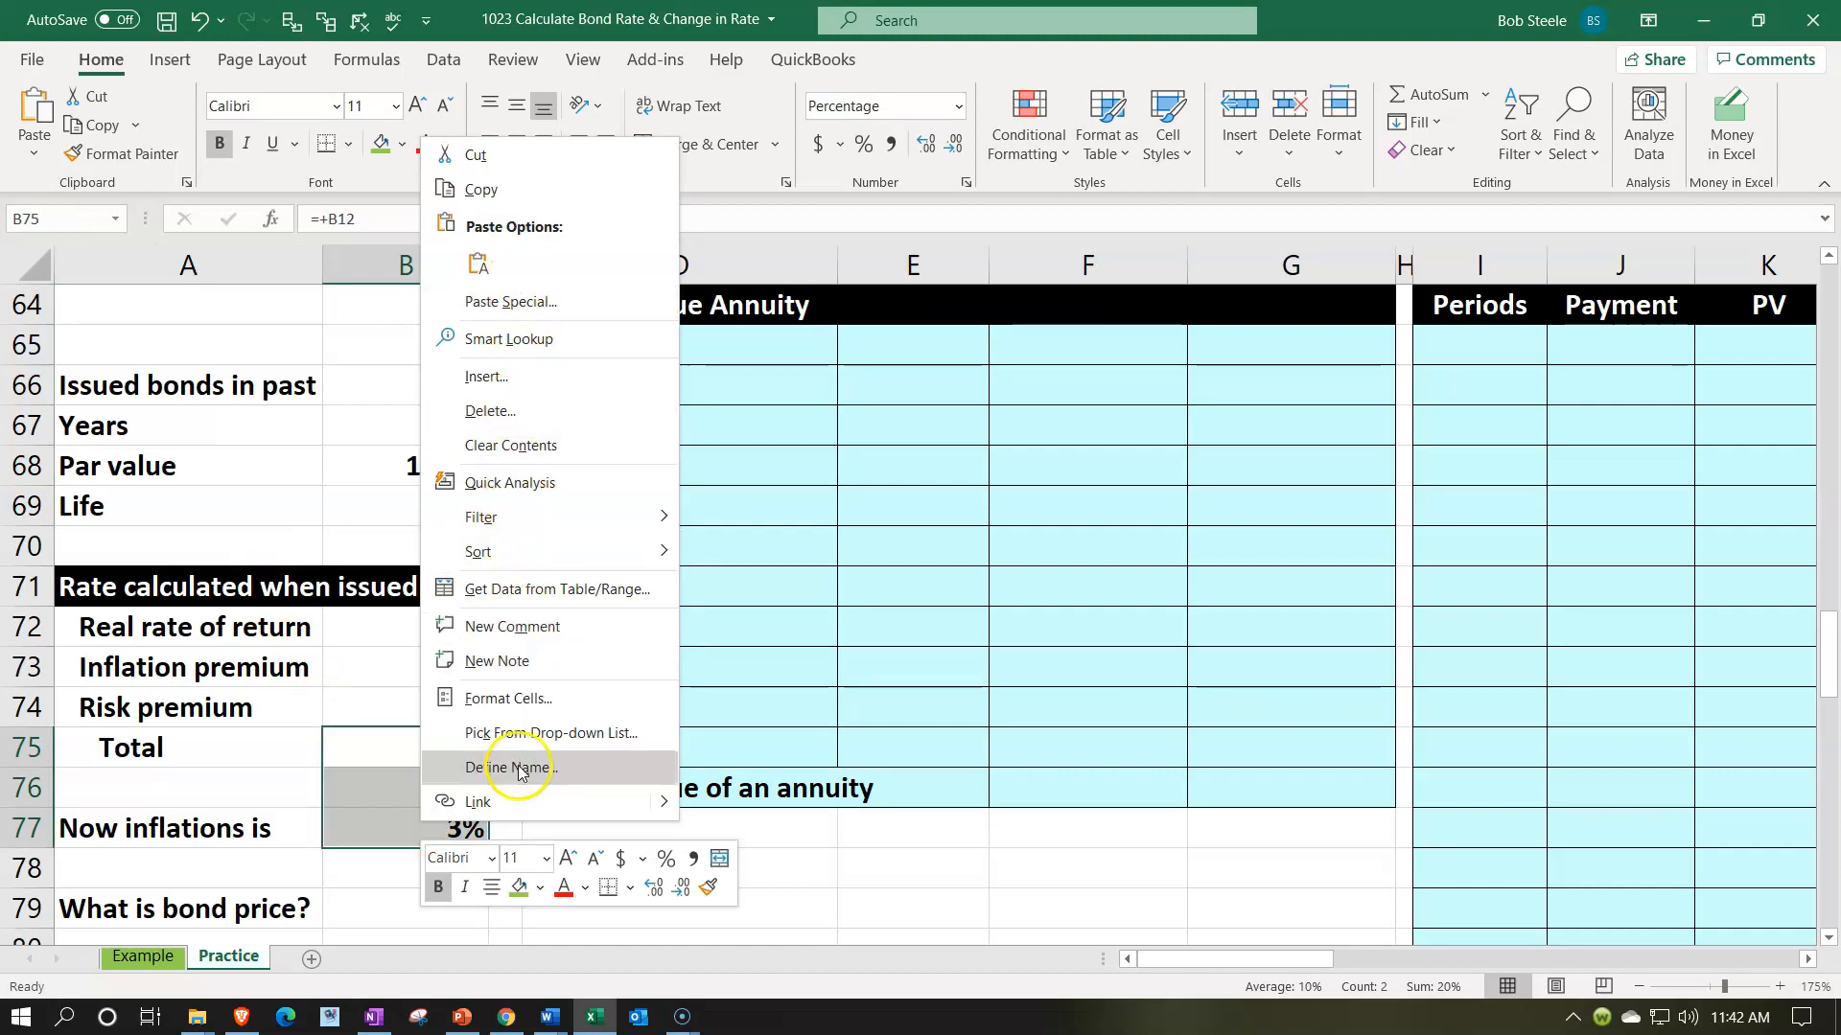
{"action": "left_click", "coordinate": [521, 901]}
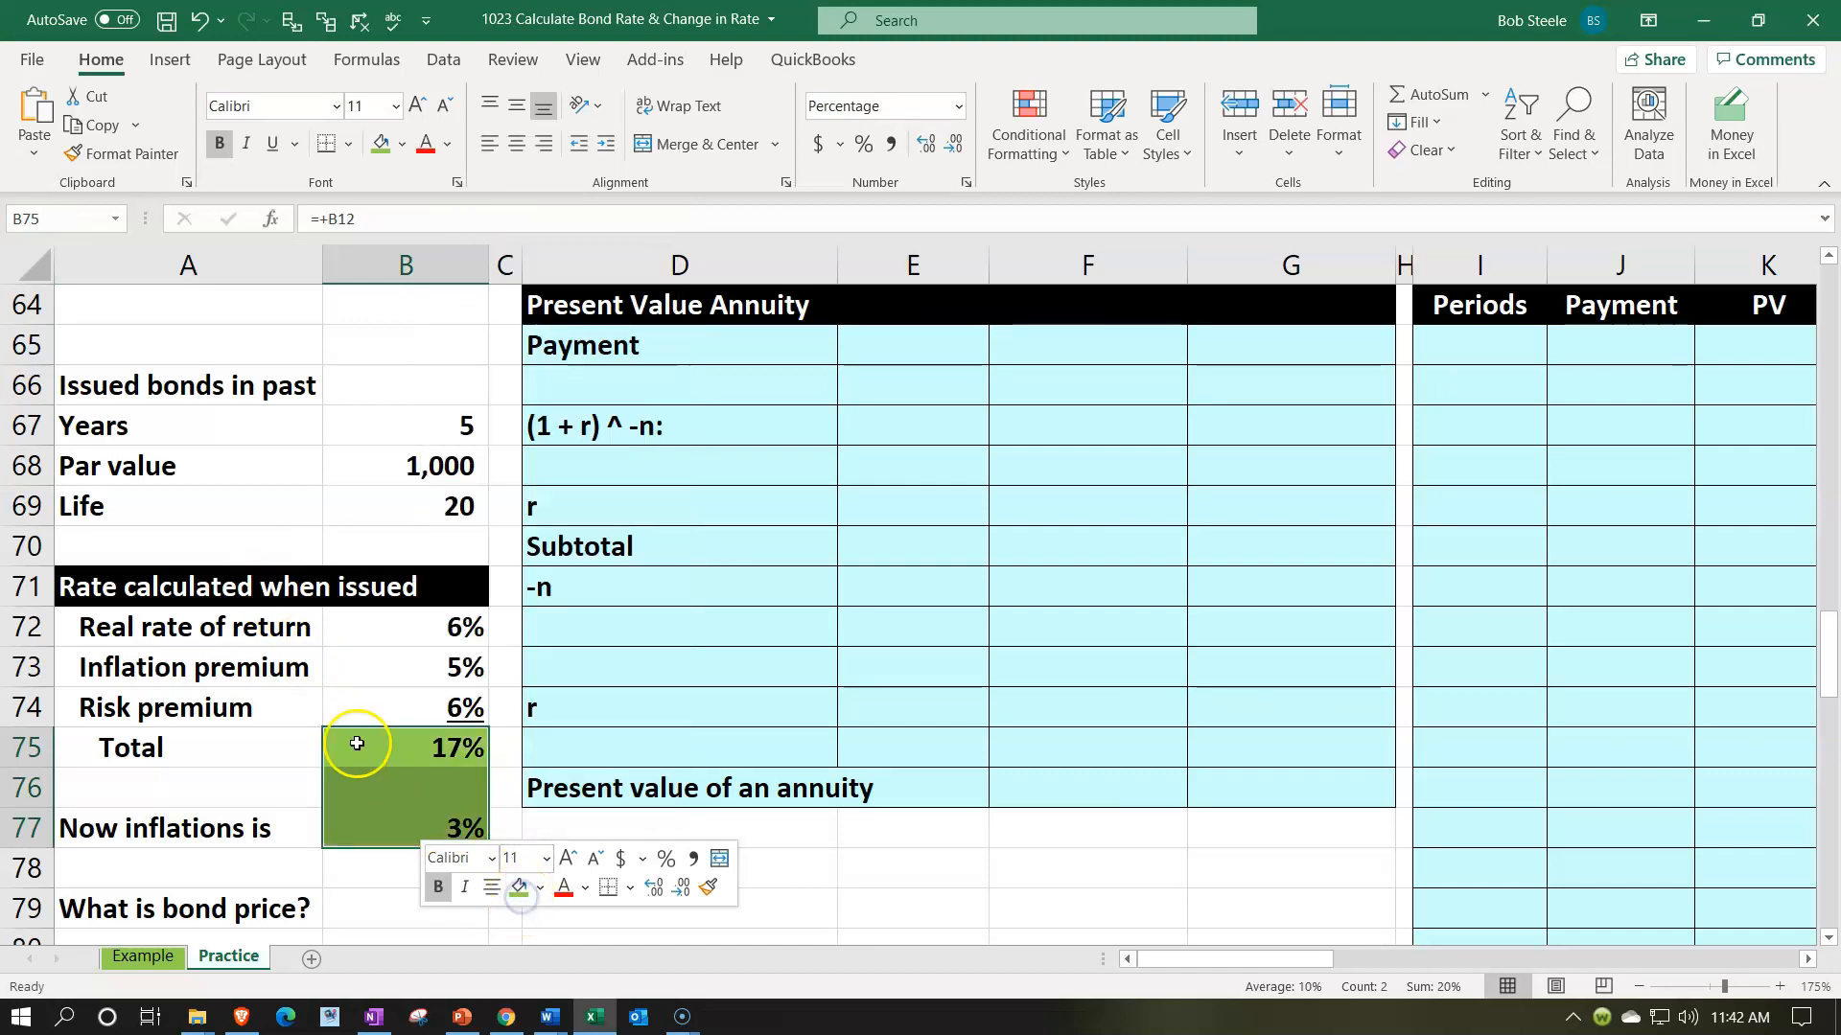
- Review the risk and inflation premiums, the current inflation rate and the annuity formula picture of the second problem
{"action": "left_click", "coordinate": [280, 709]}
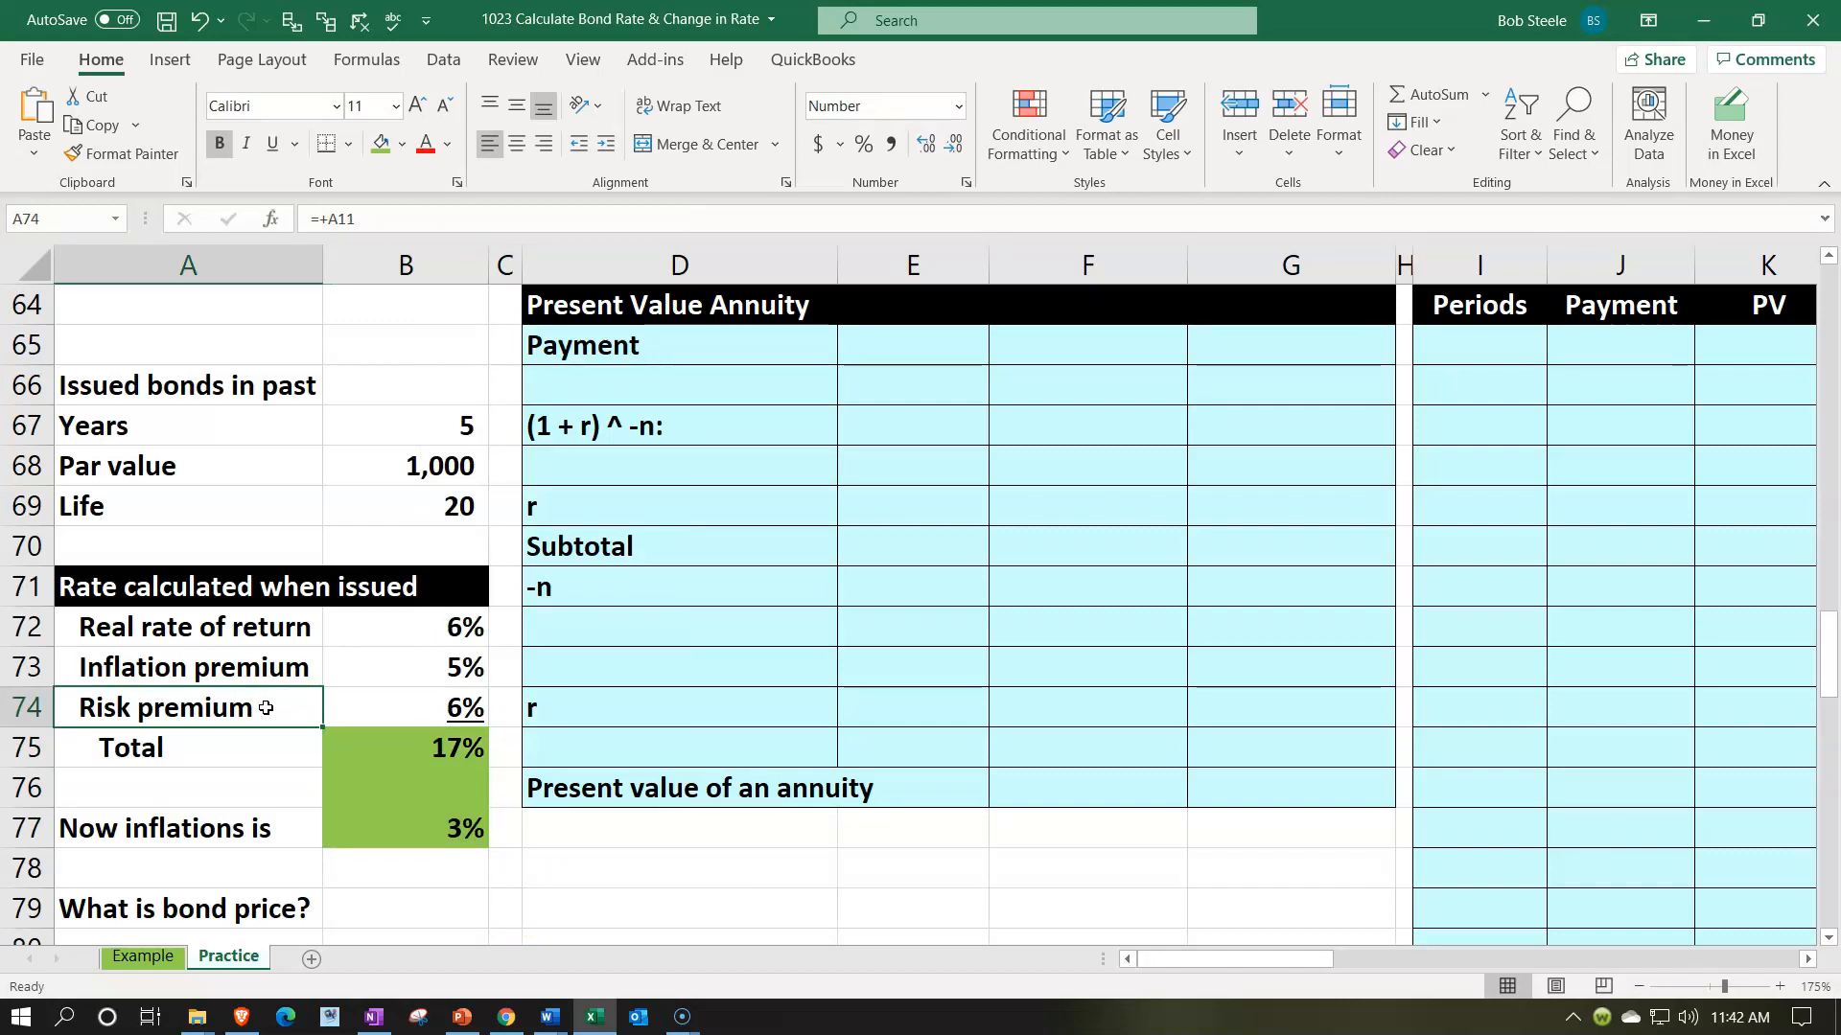
{"action": "left_click", "coordinate": [391, 823]}
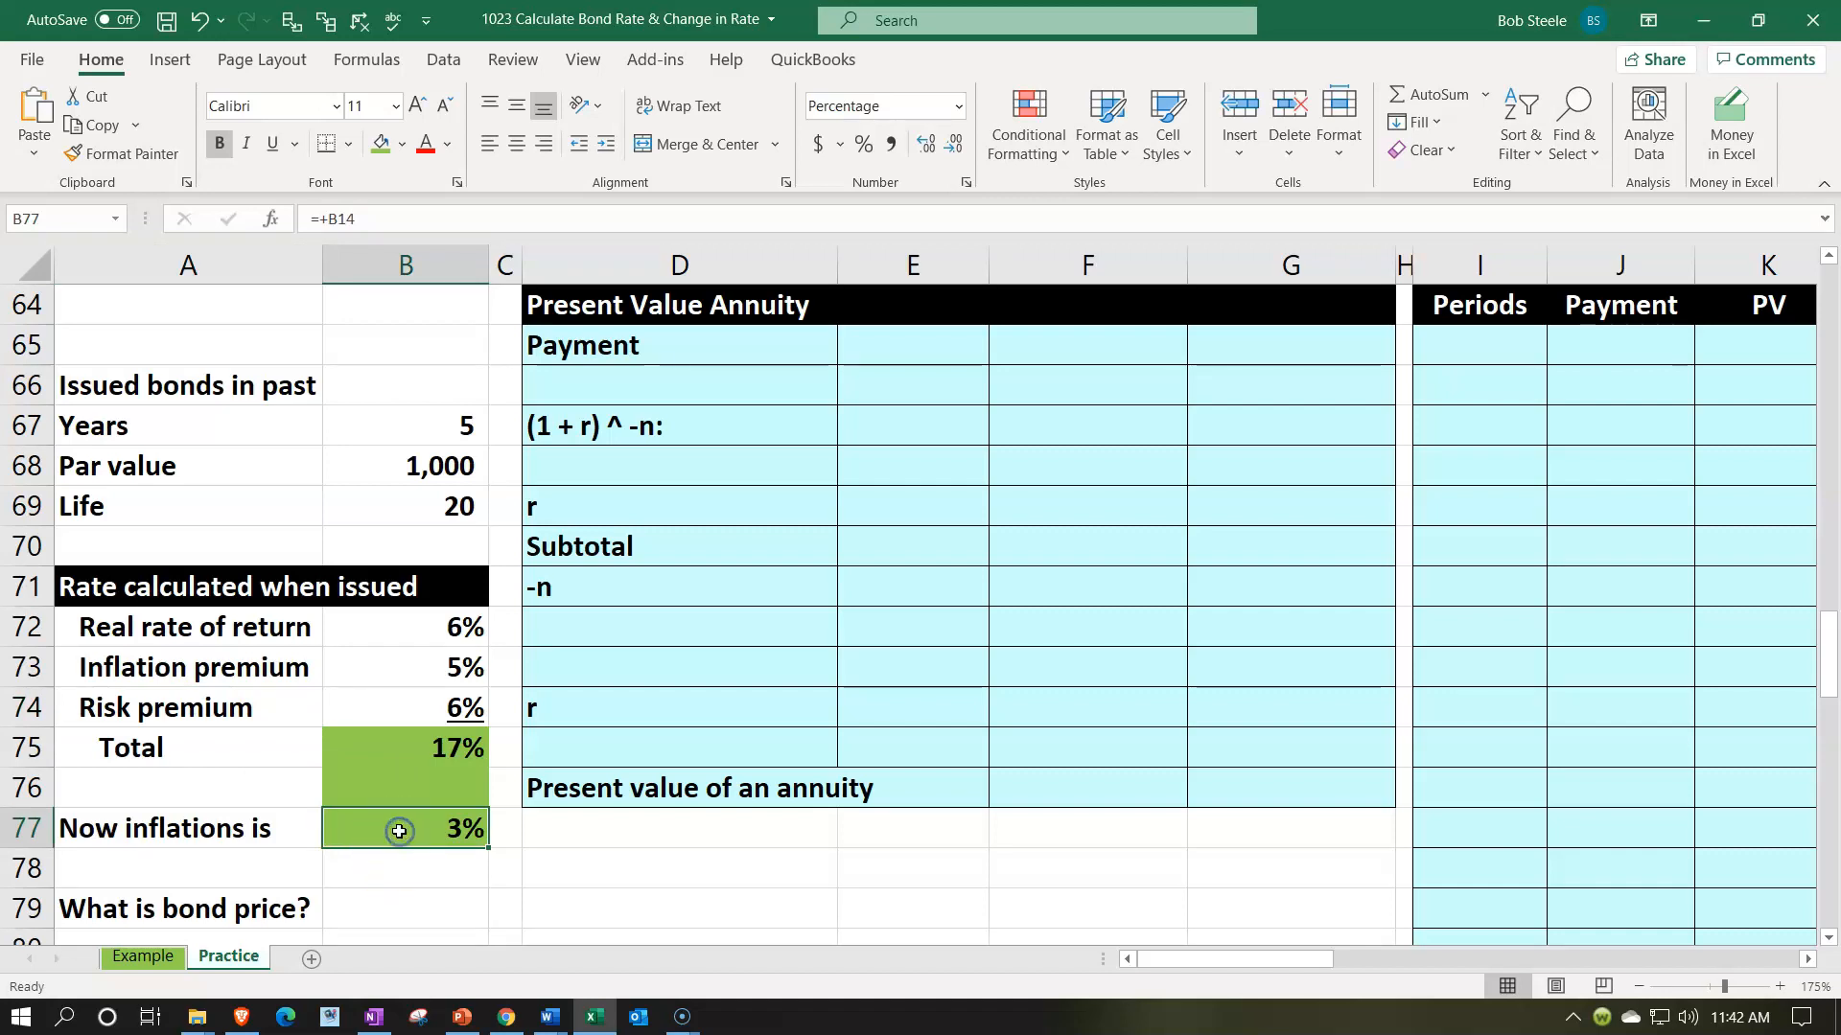
{"action": "left_click", "coordinate": [410, 677]}
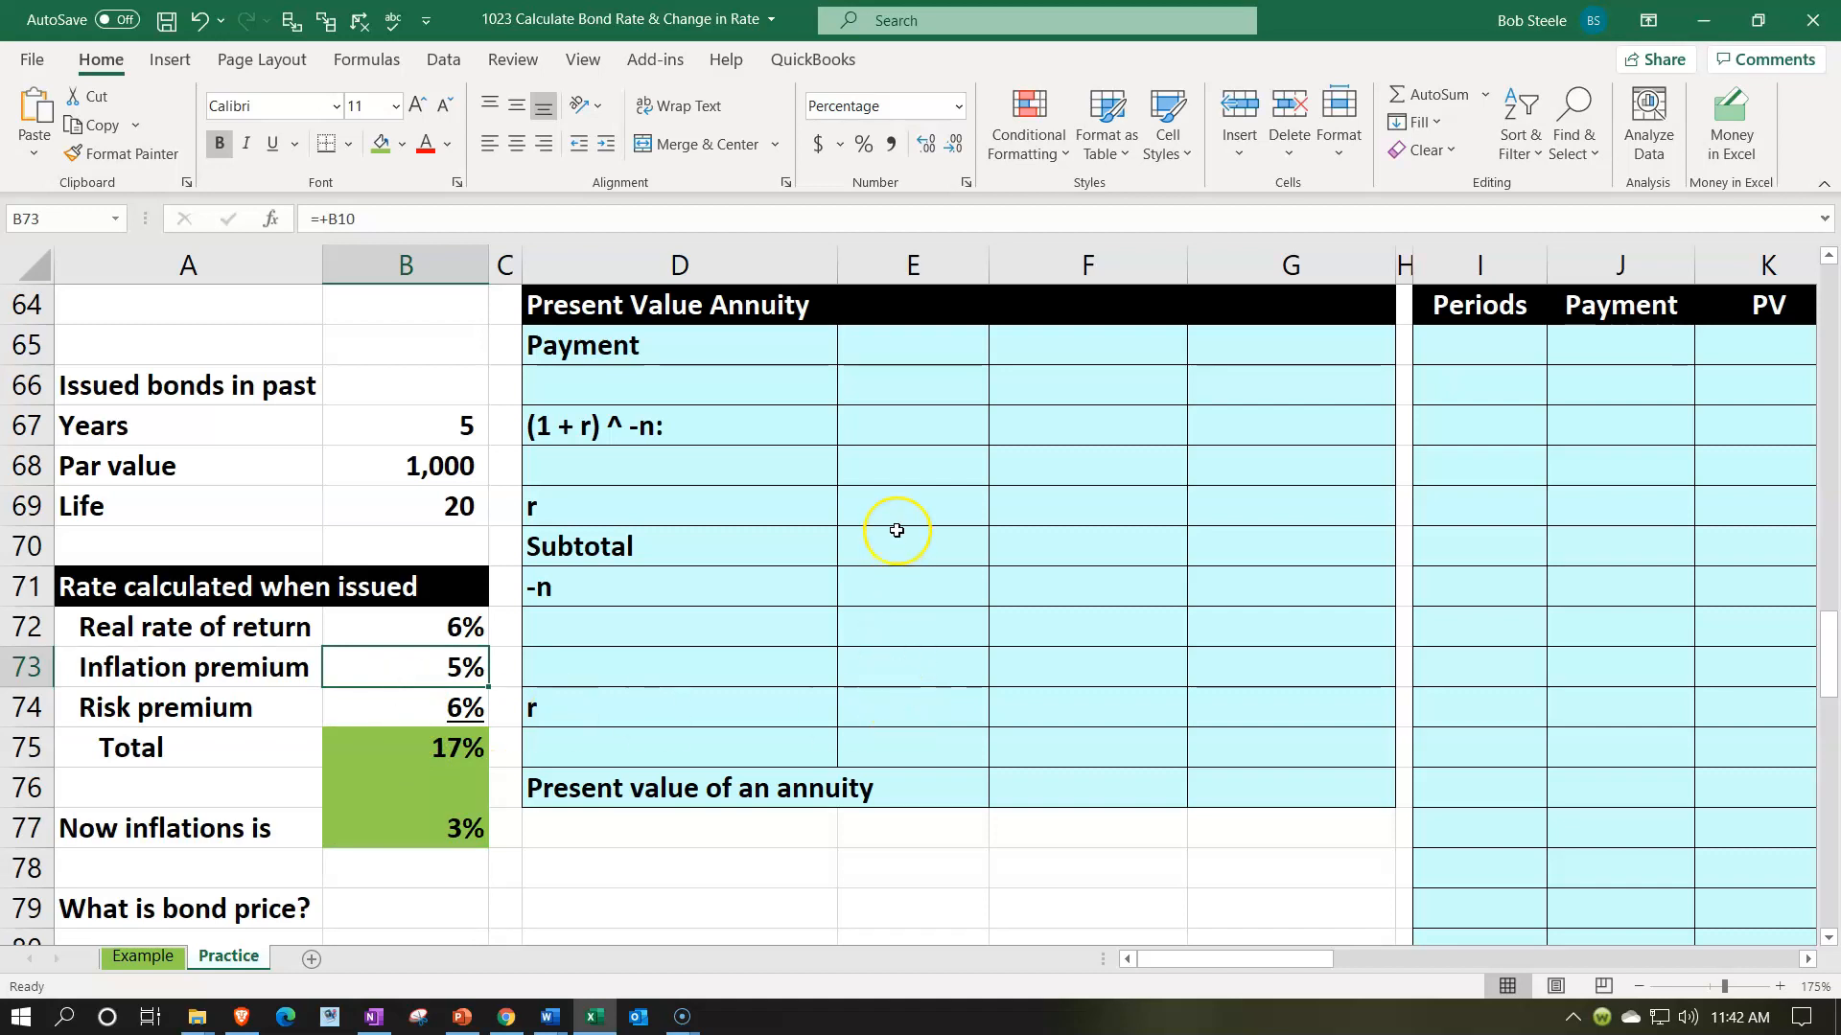
{"action": "scroll", "coordinate": [890, 528], "scroll_direction": "down", "scroll_amount": 2}
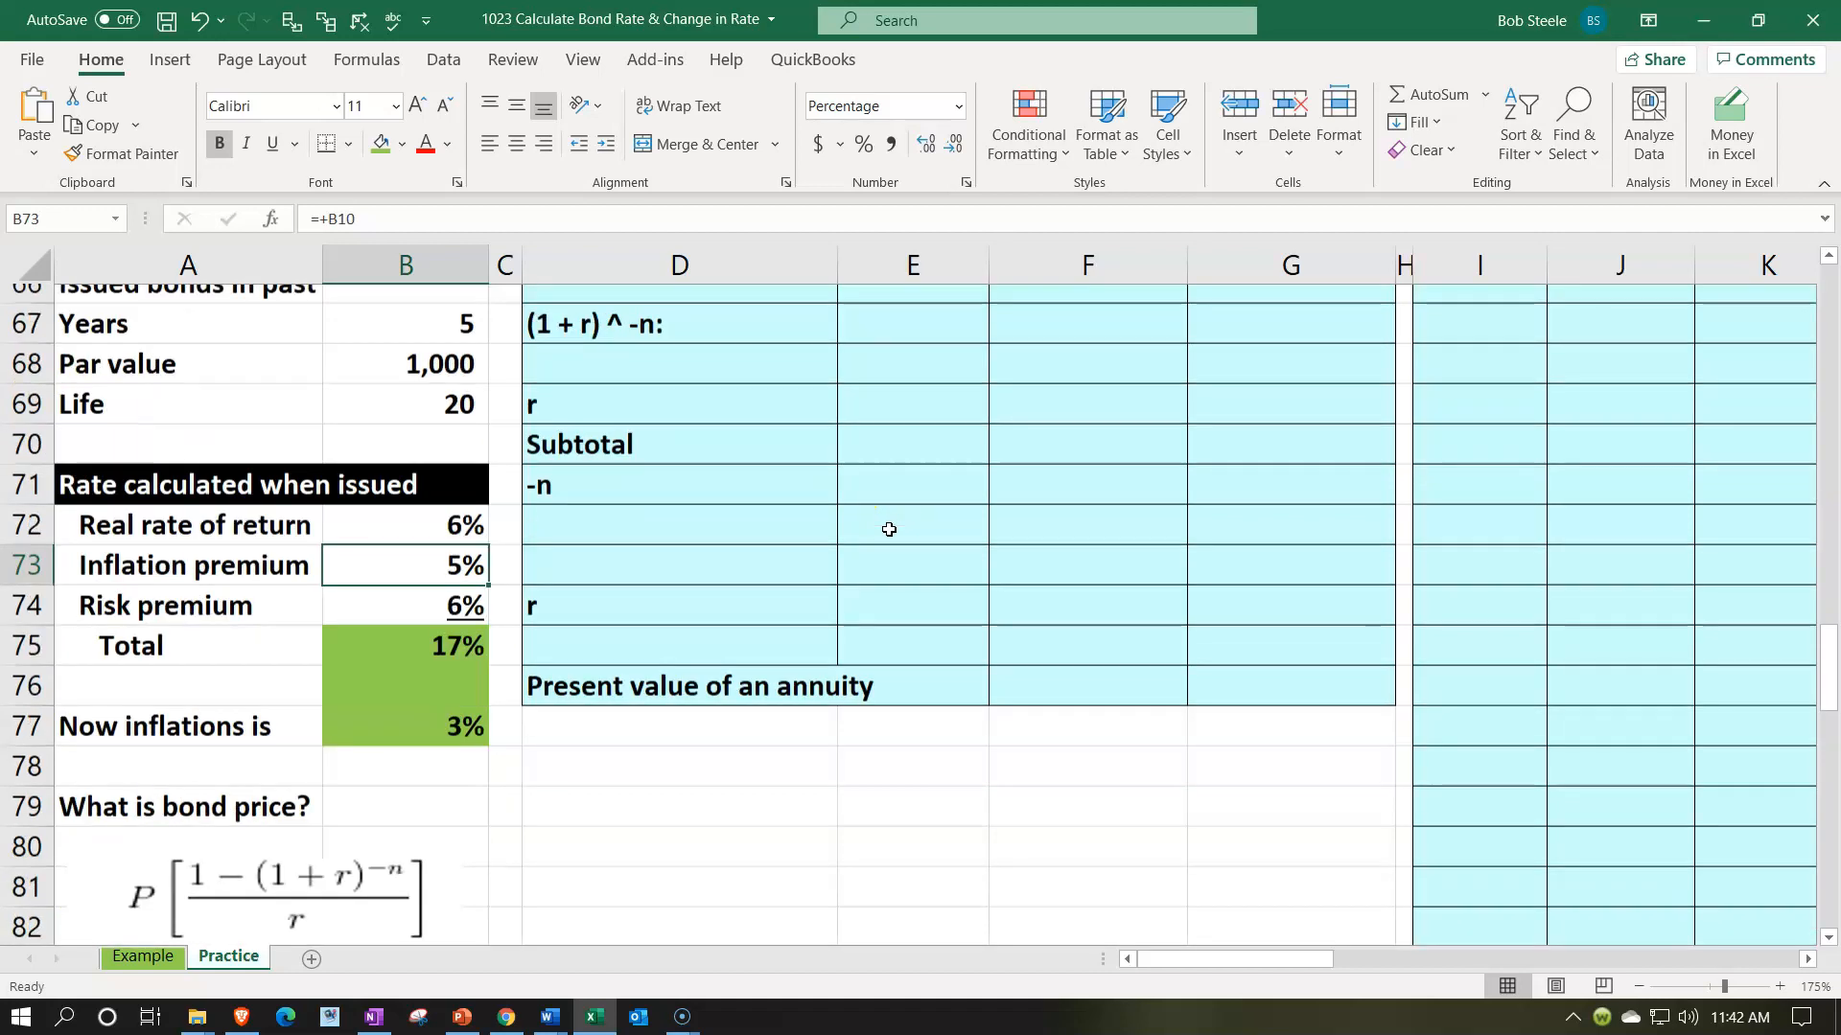
{"action": "left_click", "coordinate": [380, 822]}
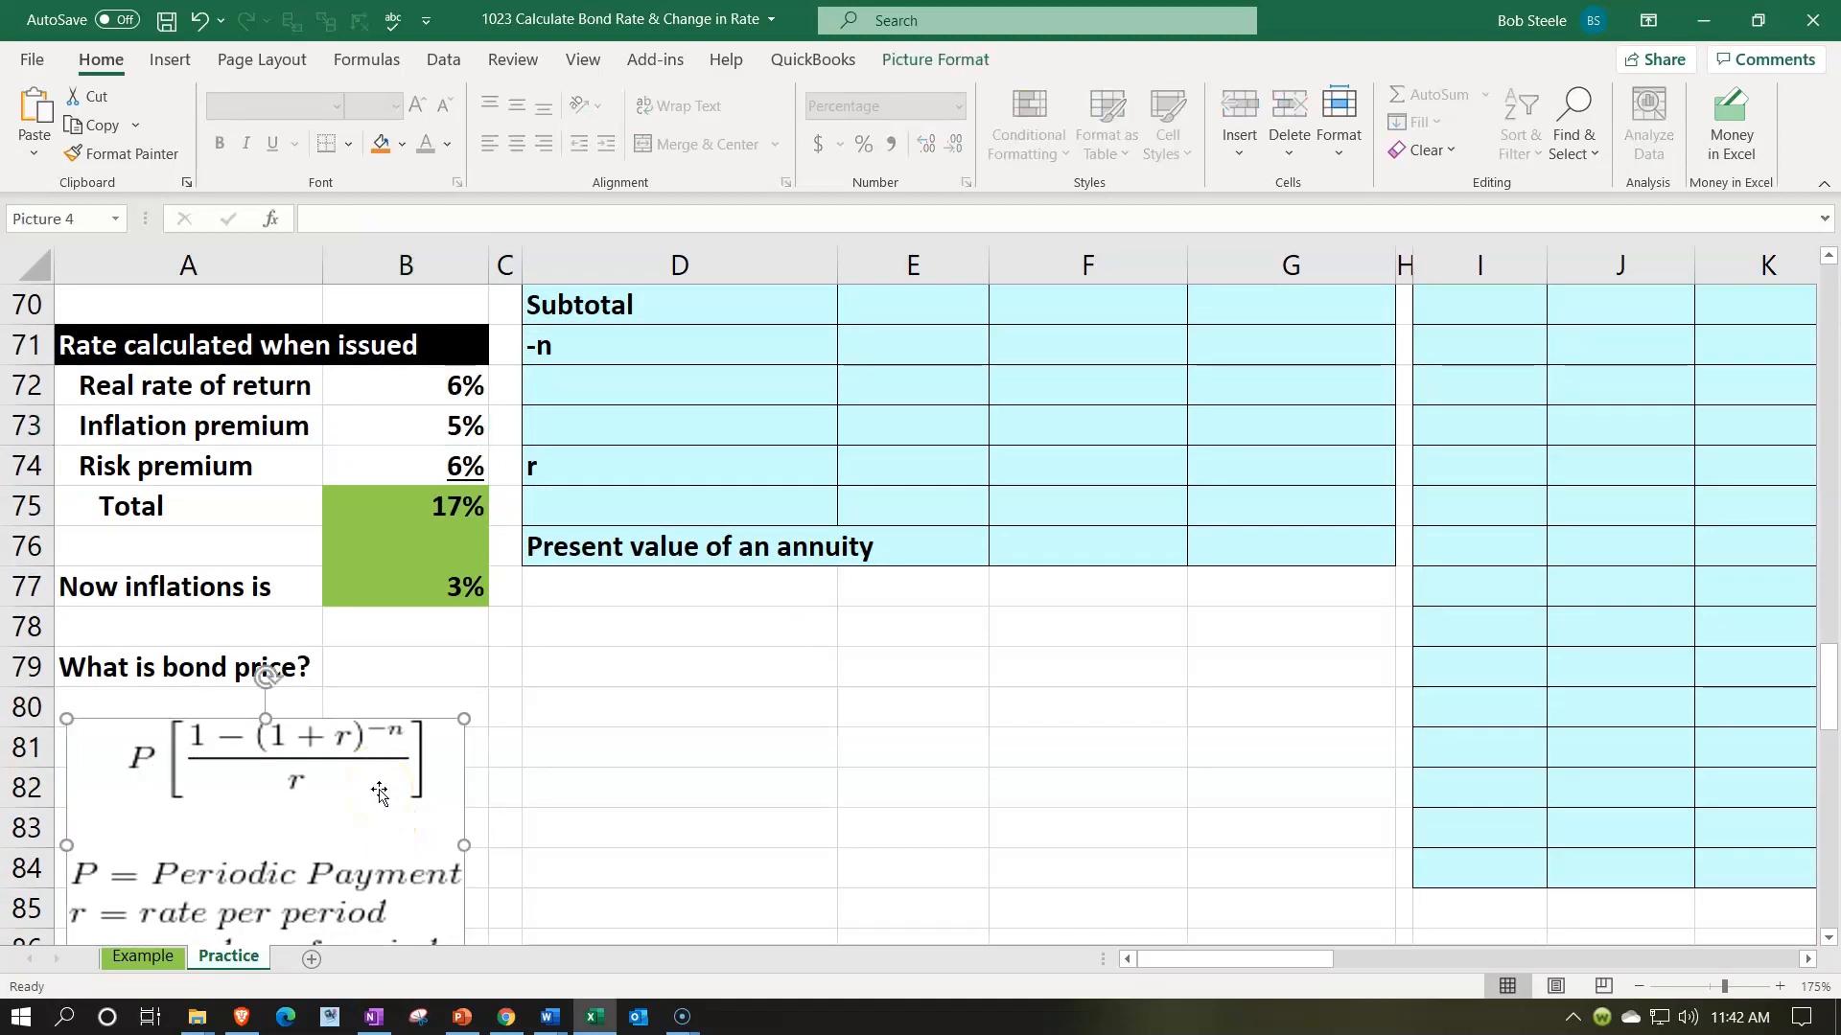
{"action": "scroll", "coordinate": [379, 803], "scroll_direction": "up", "scroll_amount": 2}
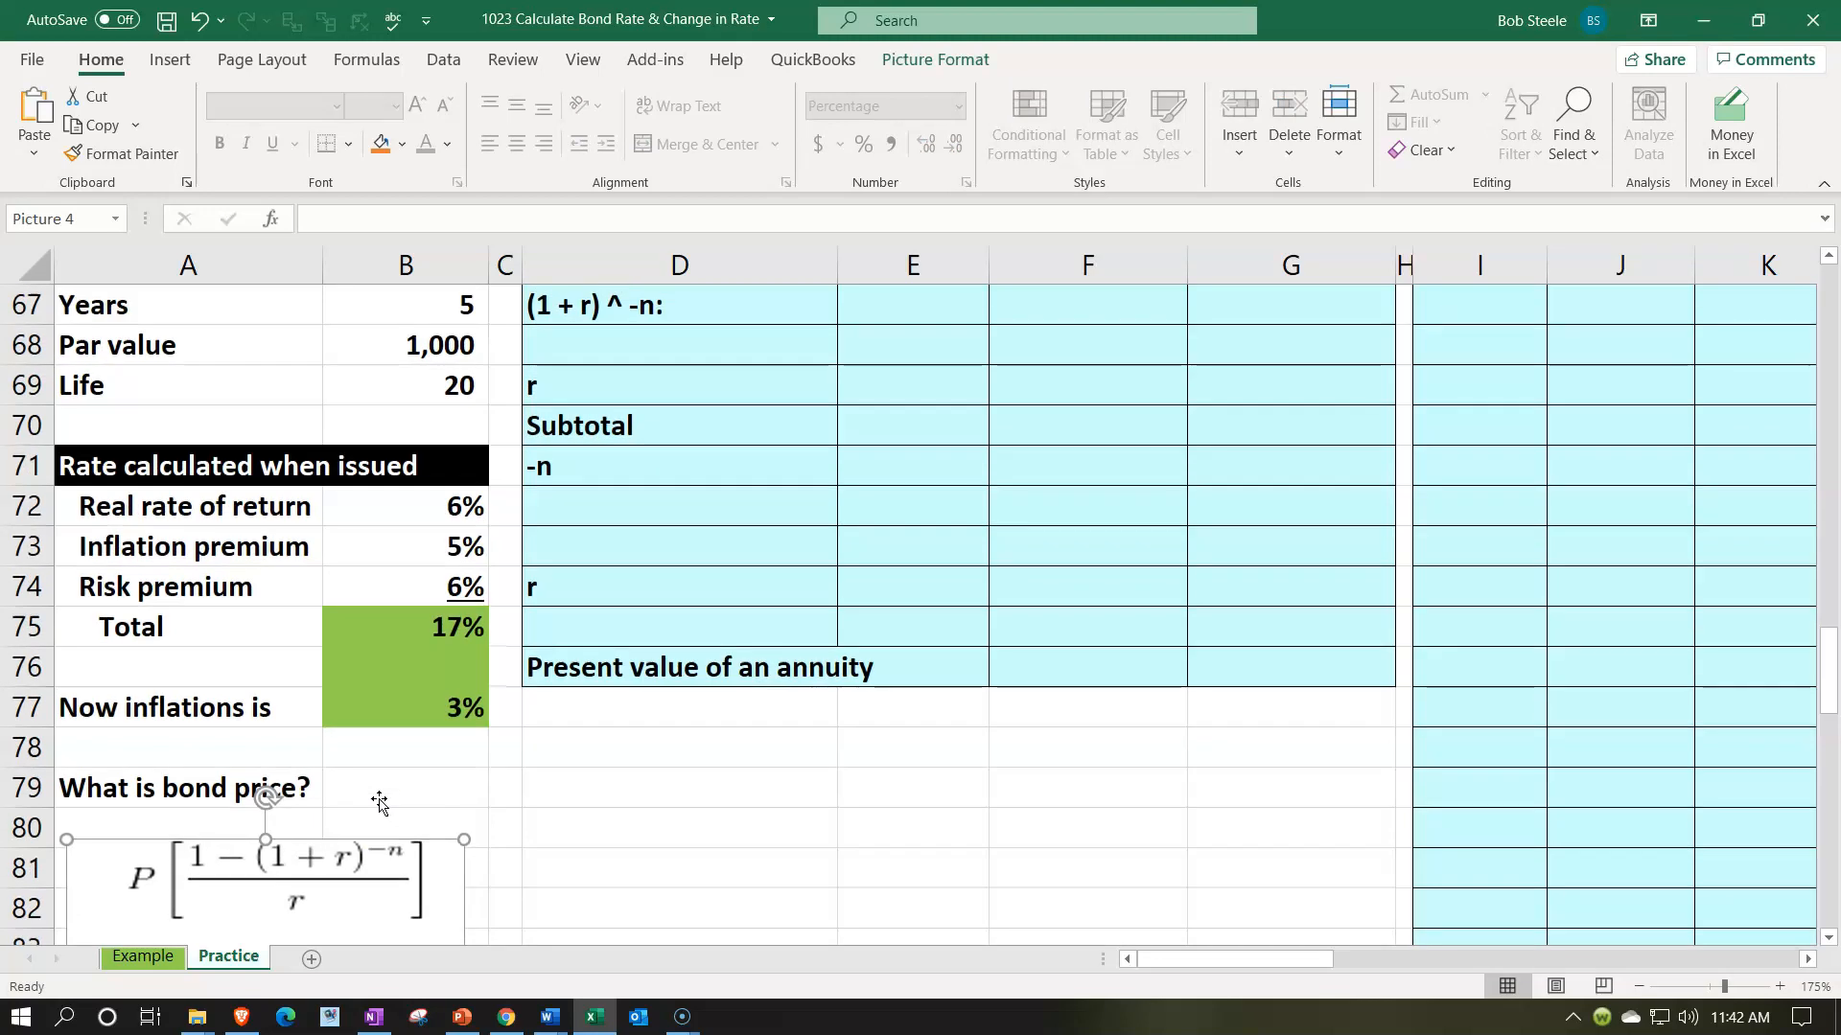
- Calculate the Payment in G65 of the second Present Value Annuity section with =B68*B75, par value times total rate
{"action": "left_click", "coordinate": [1246, 355]}
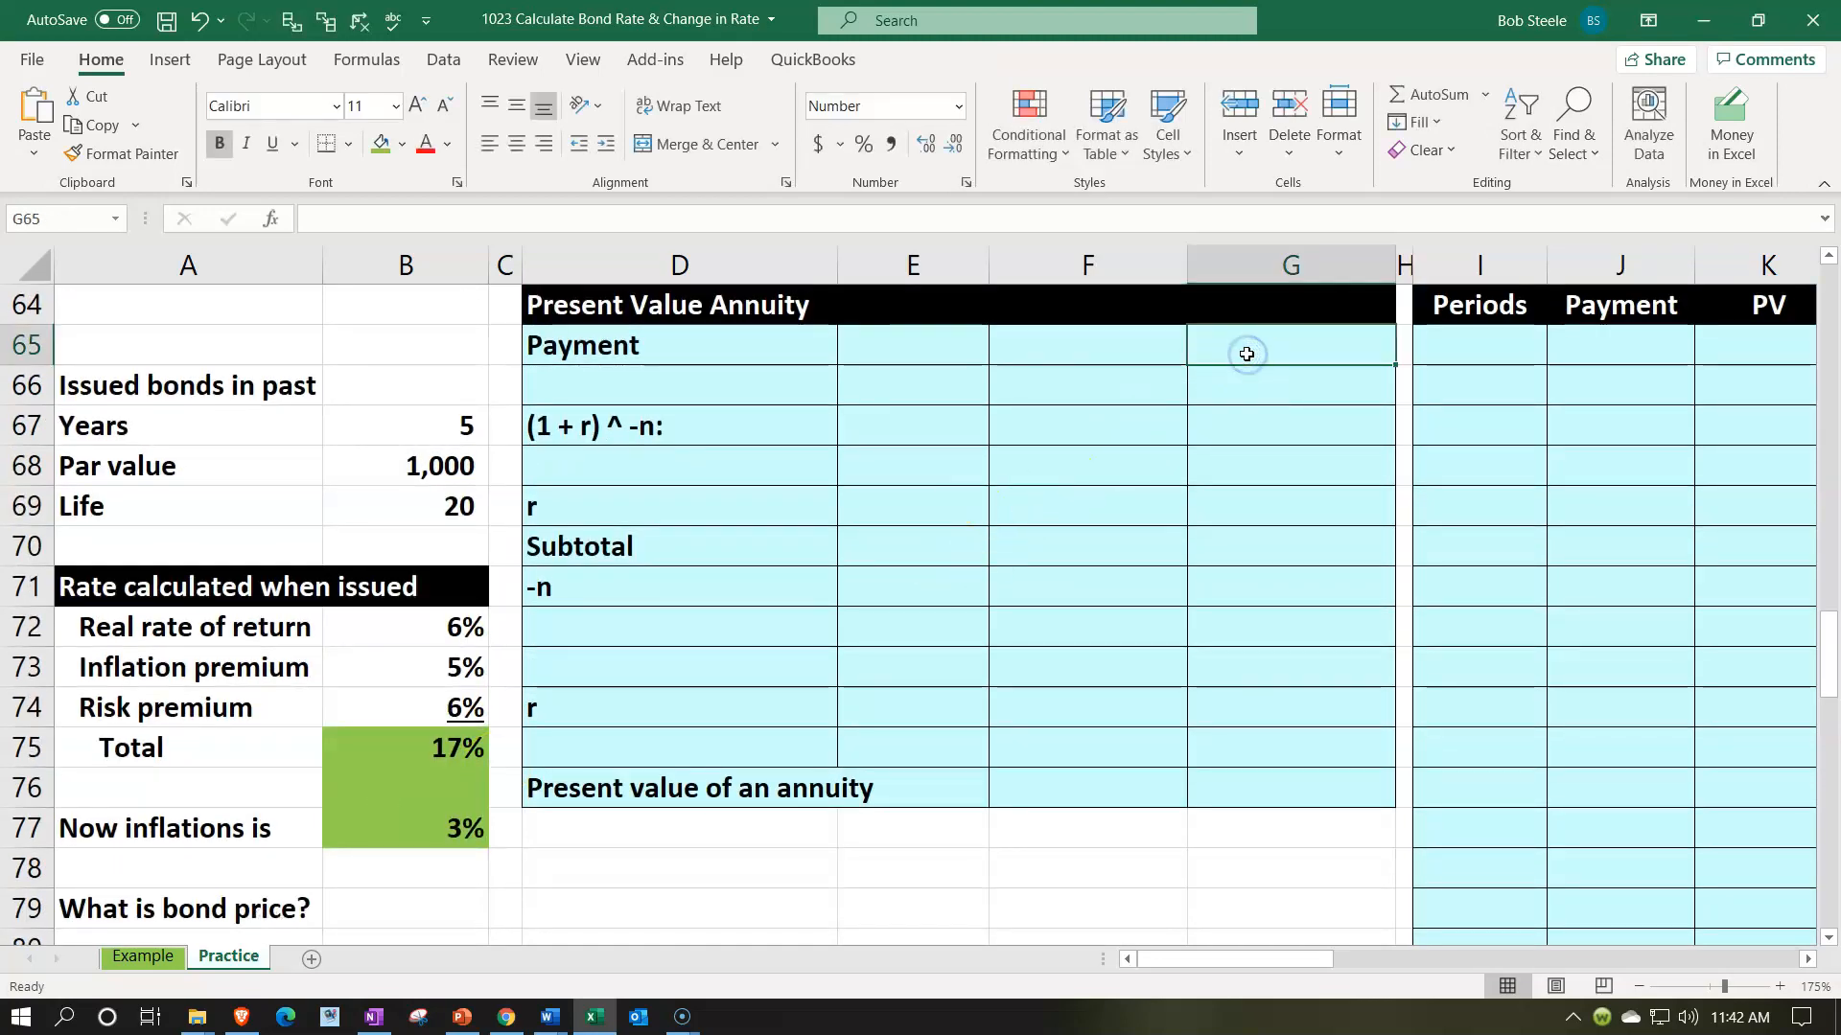
{"action": "type", "text": "="}
{"action": "key", "text": "Down"}
{"action": "key", "text": "Down"}
{"action": "key", "text": "Down"}
{"action": "key", "text": "Down"}
{"action": "key", "text": "Left"}
{"action": "key", "text": "Left"}
{"action": "key", "text": "Left"}
{"action": "key", "text": "Left"}
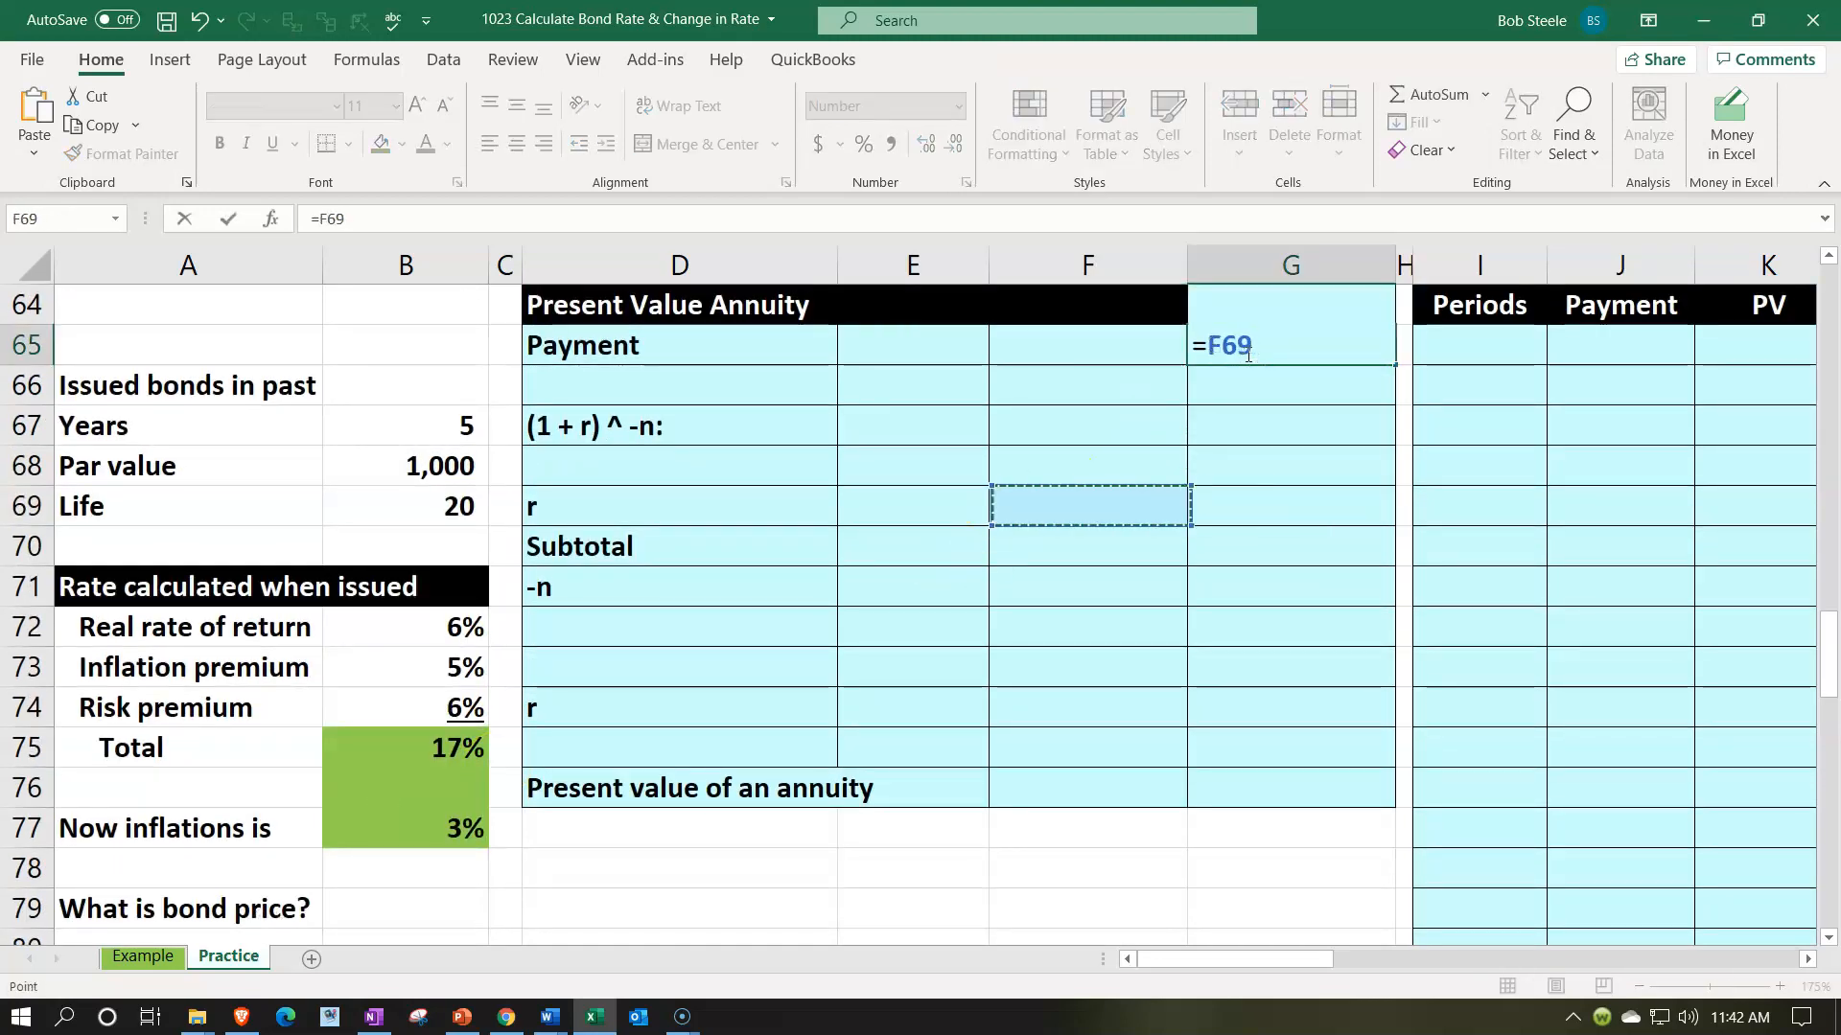
{"action": "key", "text": "Up"}
{"action": "key", "text": "Left"}
{"action": "type", "text": "*"}
{"action": "key", "text": "Down"}
{"action": "key", "text": "Down"}
{"action": "key", "text": "Down"}
{"action": "key", "text": "Down"}
{"action": "key", "text": "Down"}
{"action": "key", "text": "Down"}
{"action": "key", "text": "Down"}
{"action": "key", "text": "Down"}
{"action": "key", "text": "Left"}
{"action": "key", "text": "Left"}
{"action": "key", "text": "Left"}
{"action": "key", "text": "Left"}
{"action": "key", "text": "Left"}
{"action": "key", "text": "Down"}
{"action": "key", "text": "Down"}
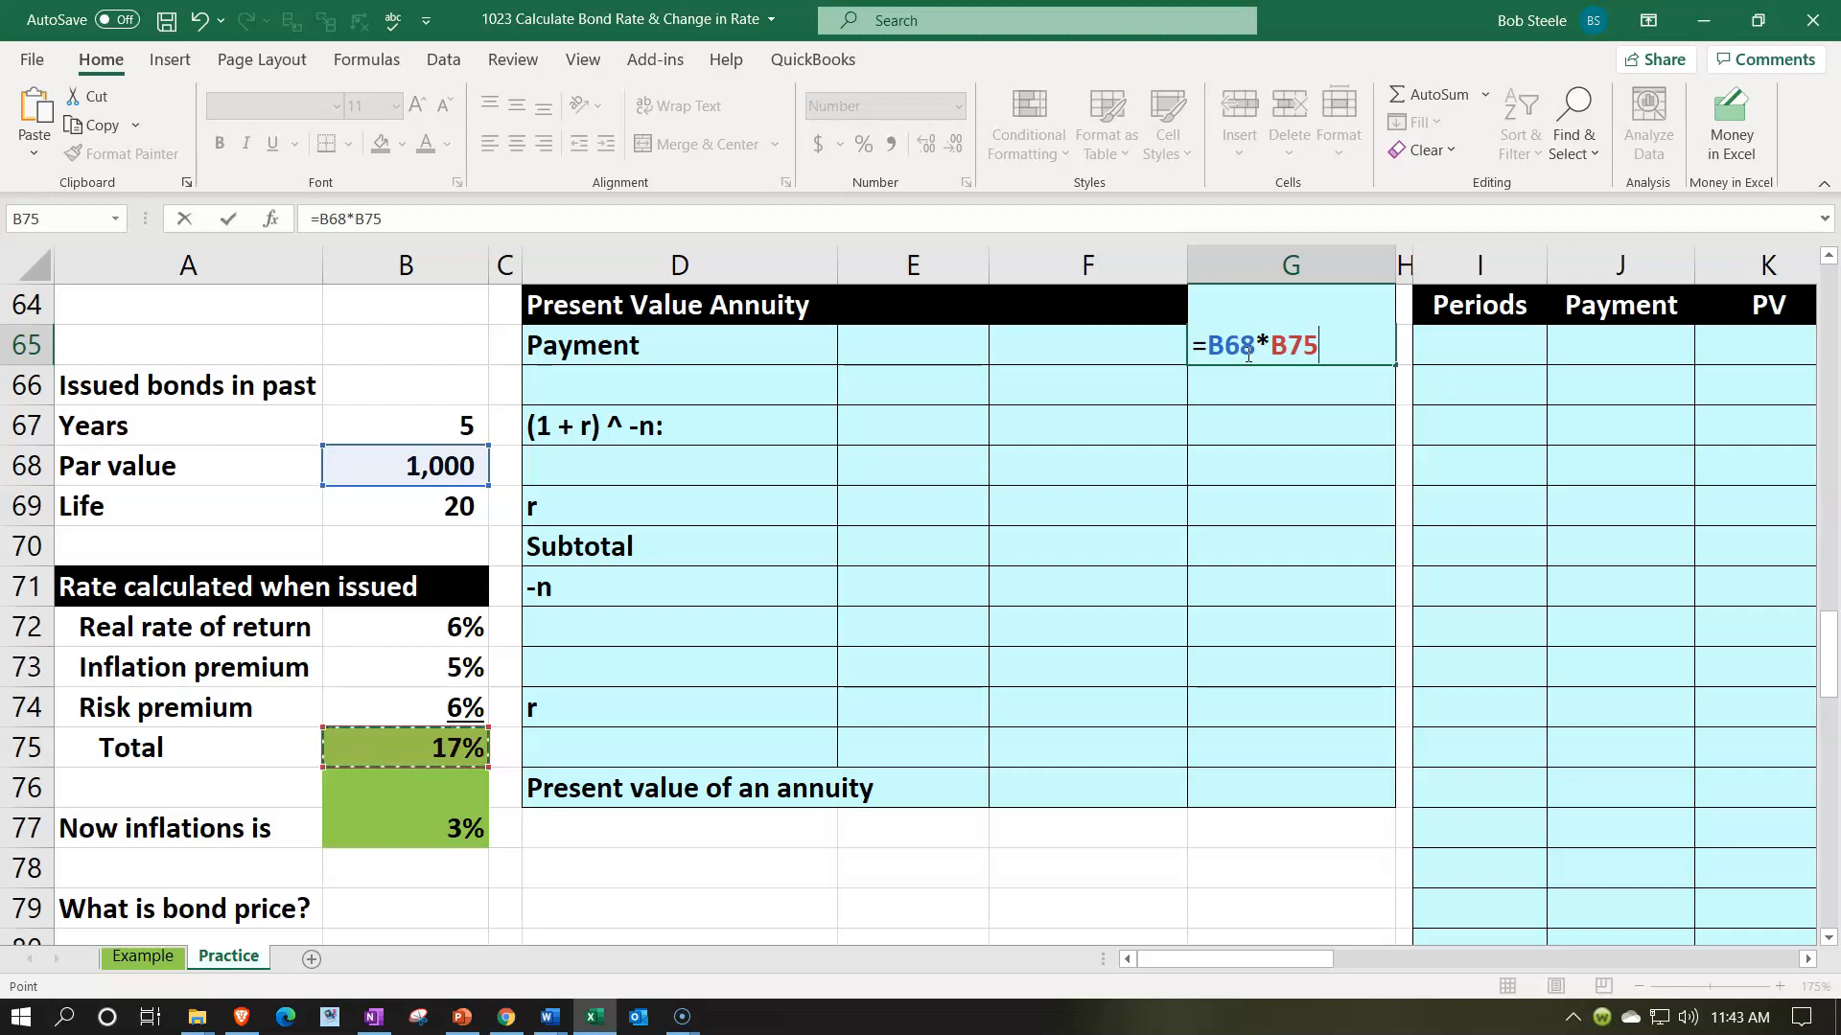
{"action": "key", "text": "Return"}
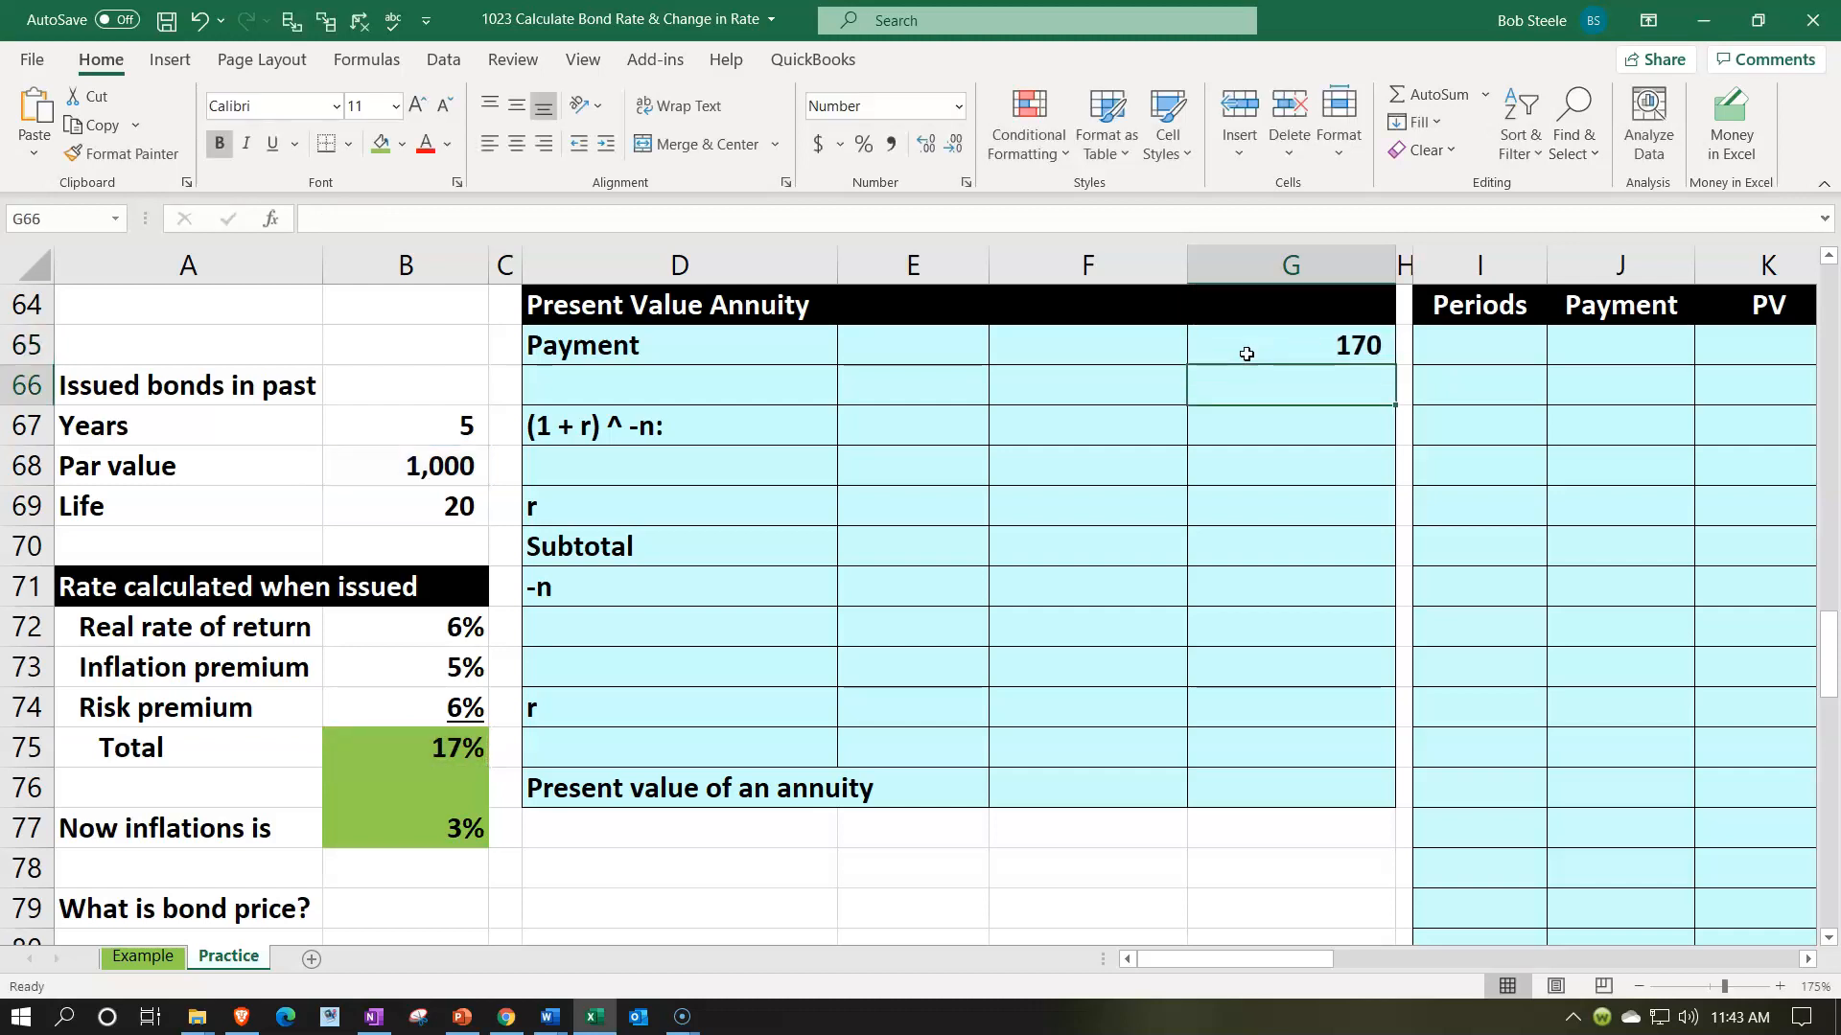
- Enter 1 in F66 and 1 in E68 as the constants of the second annuity formula
{"action": "key", "text": "Left"}
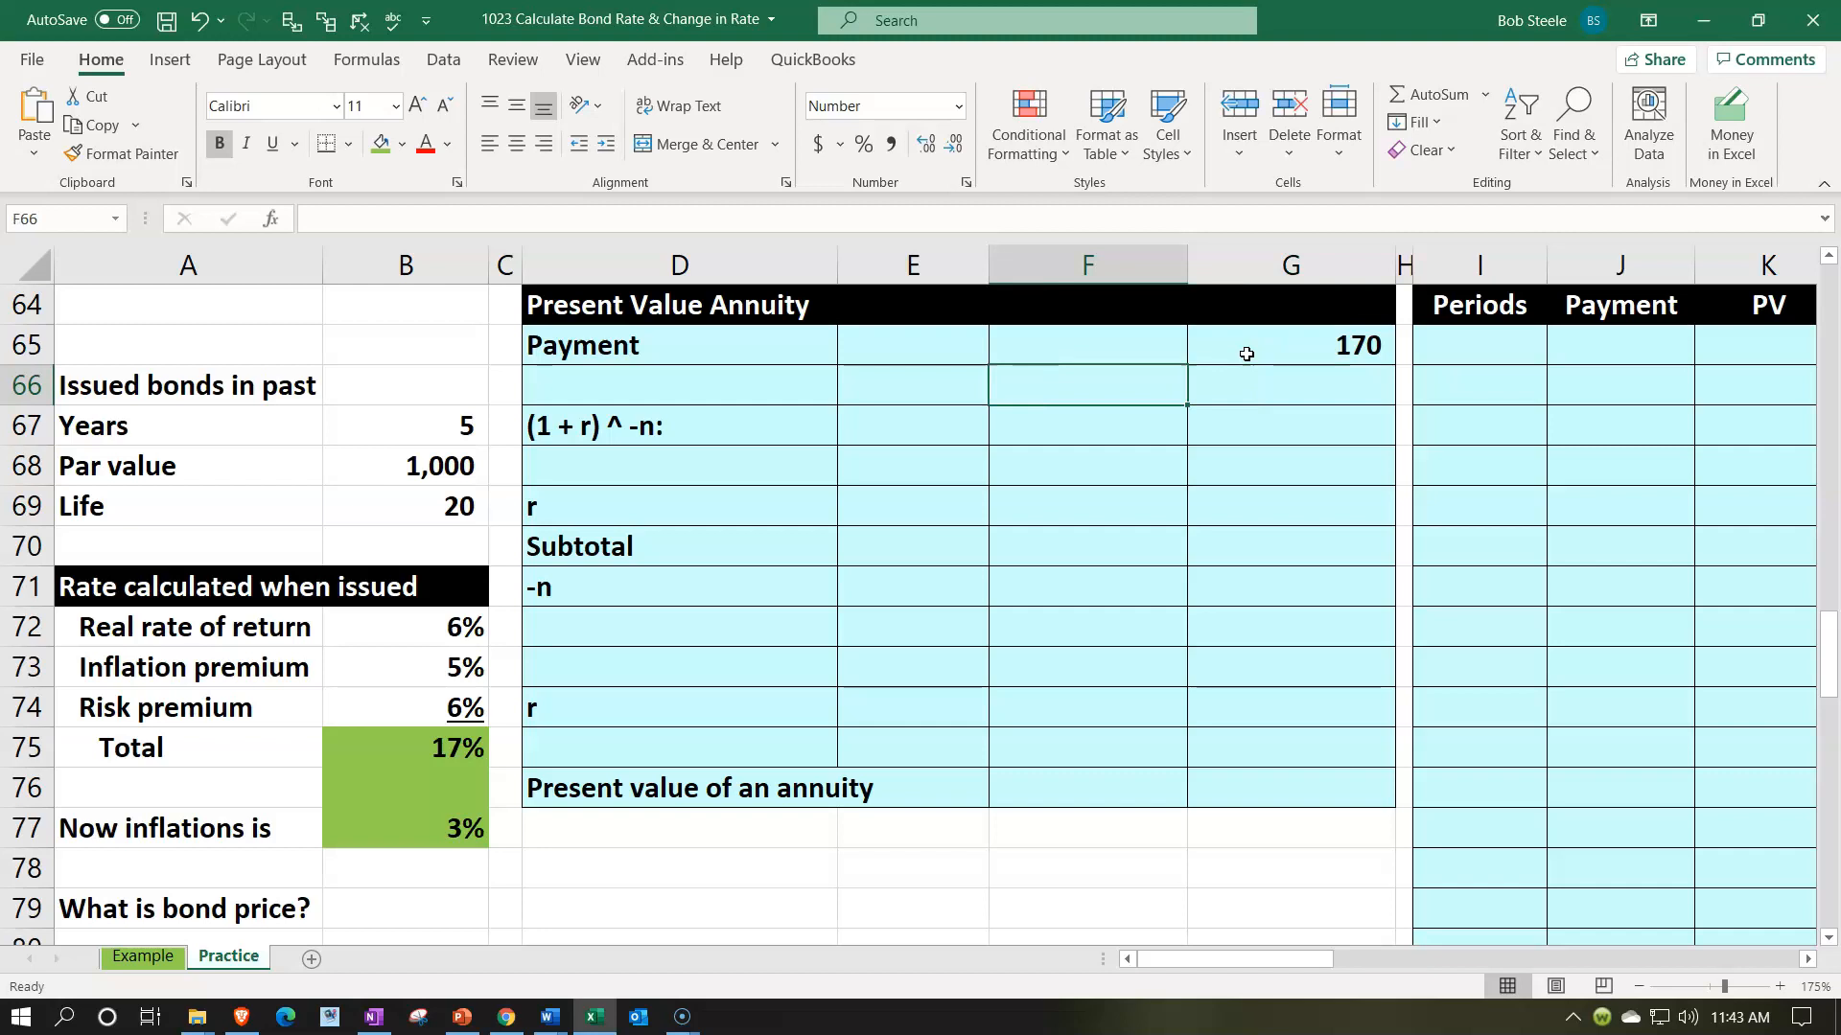
{"action": "type", "text": "1"}
{"action": "key", "text": "Return"}
{"action": "key", "text": "Left"}
{"action": "key", "text": "Down"}
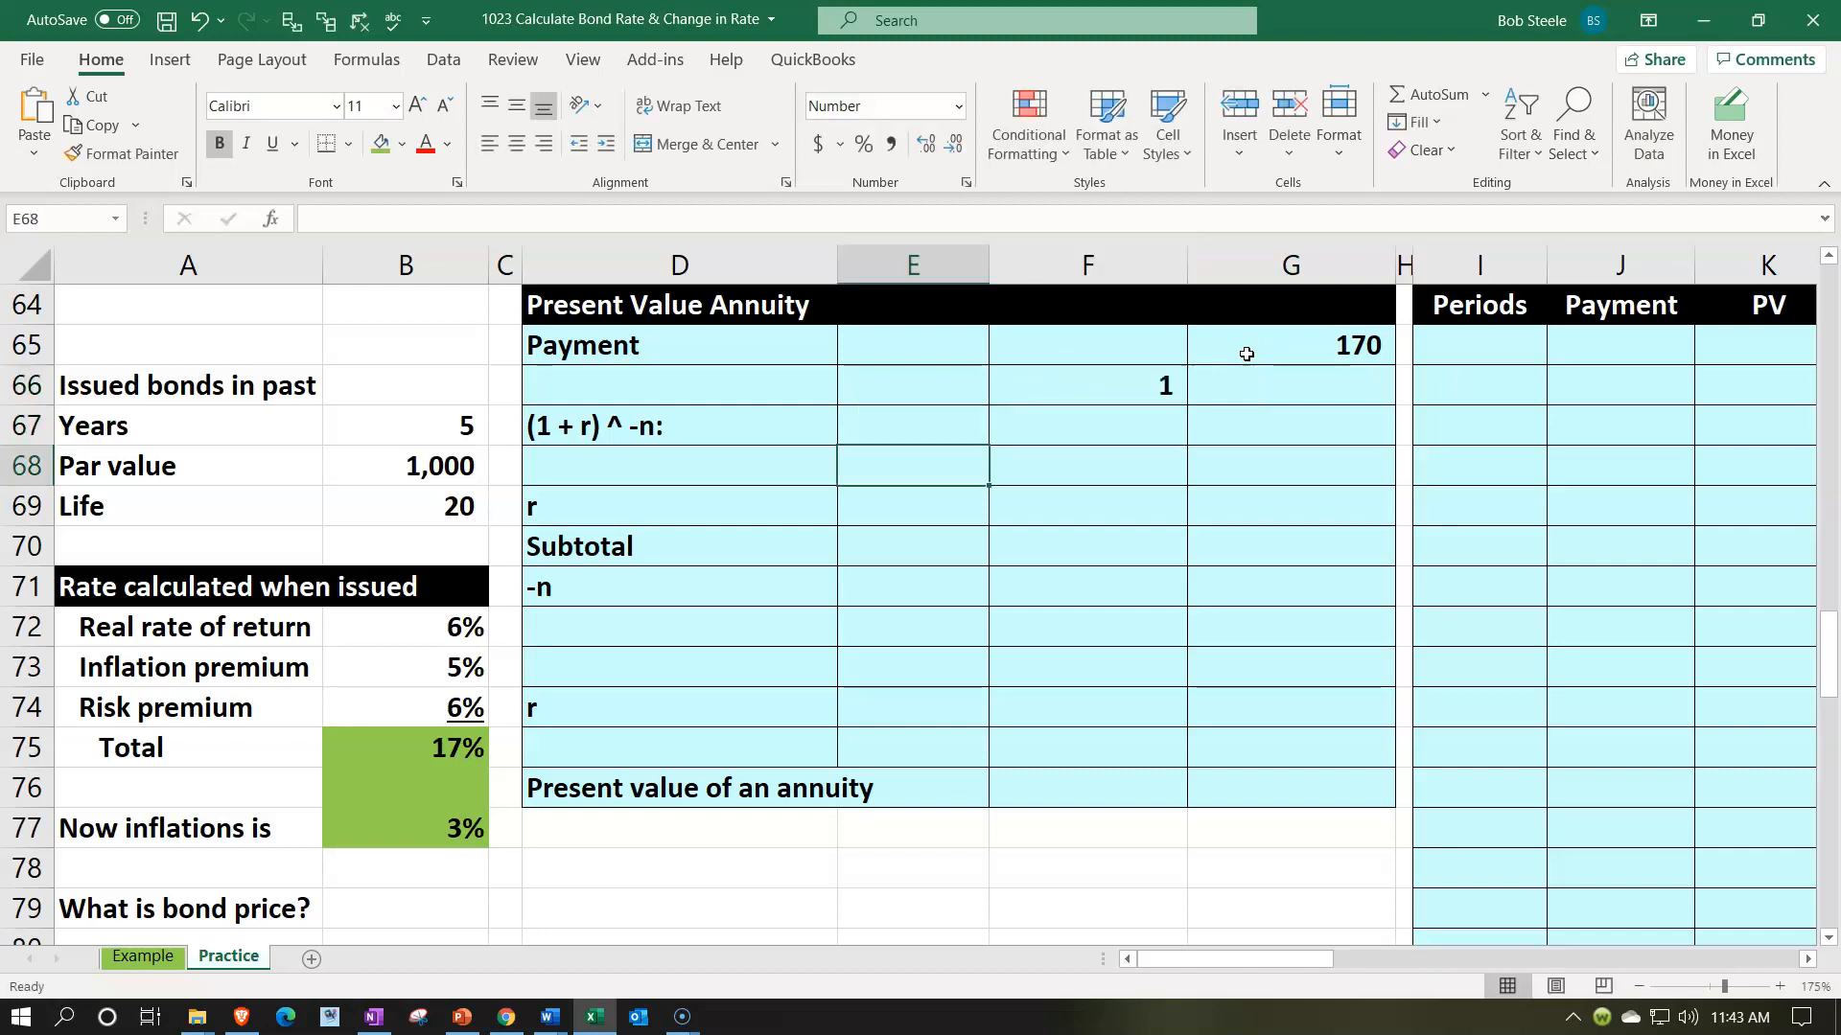
{"action": "type", "text": "1"}
{"action": "key", "text": "Return"}
- Calculate the inflation-adjusted rate r in E69 with =B75-(B73-B77)
{"action": "type", "text": "="}
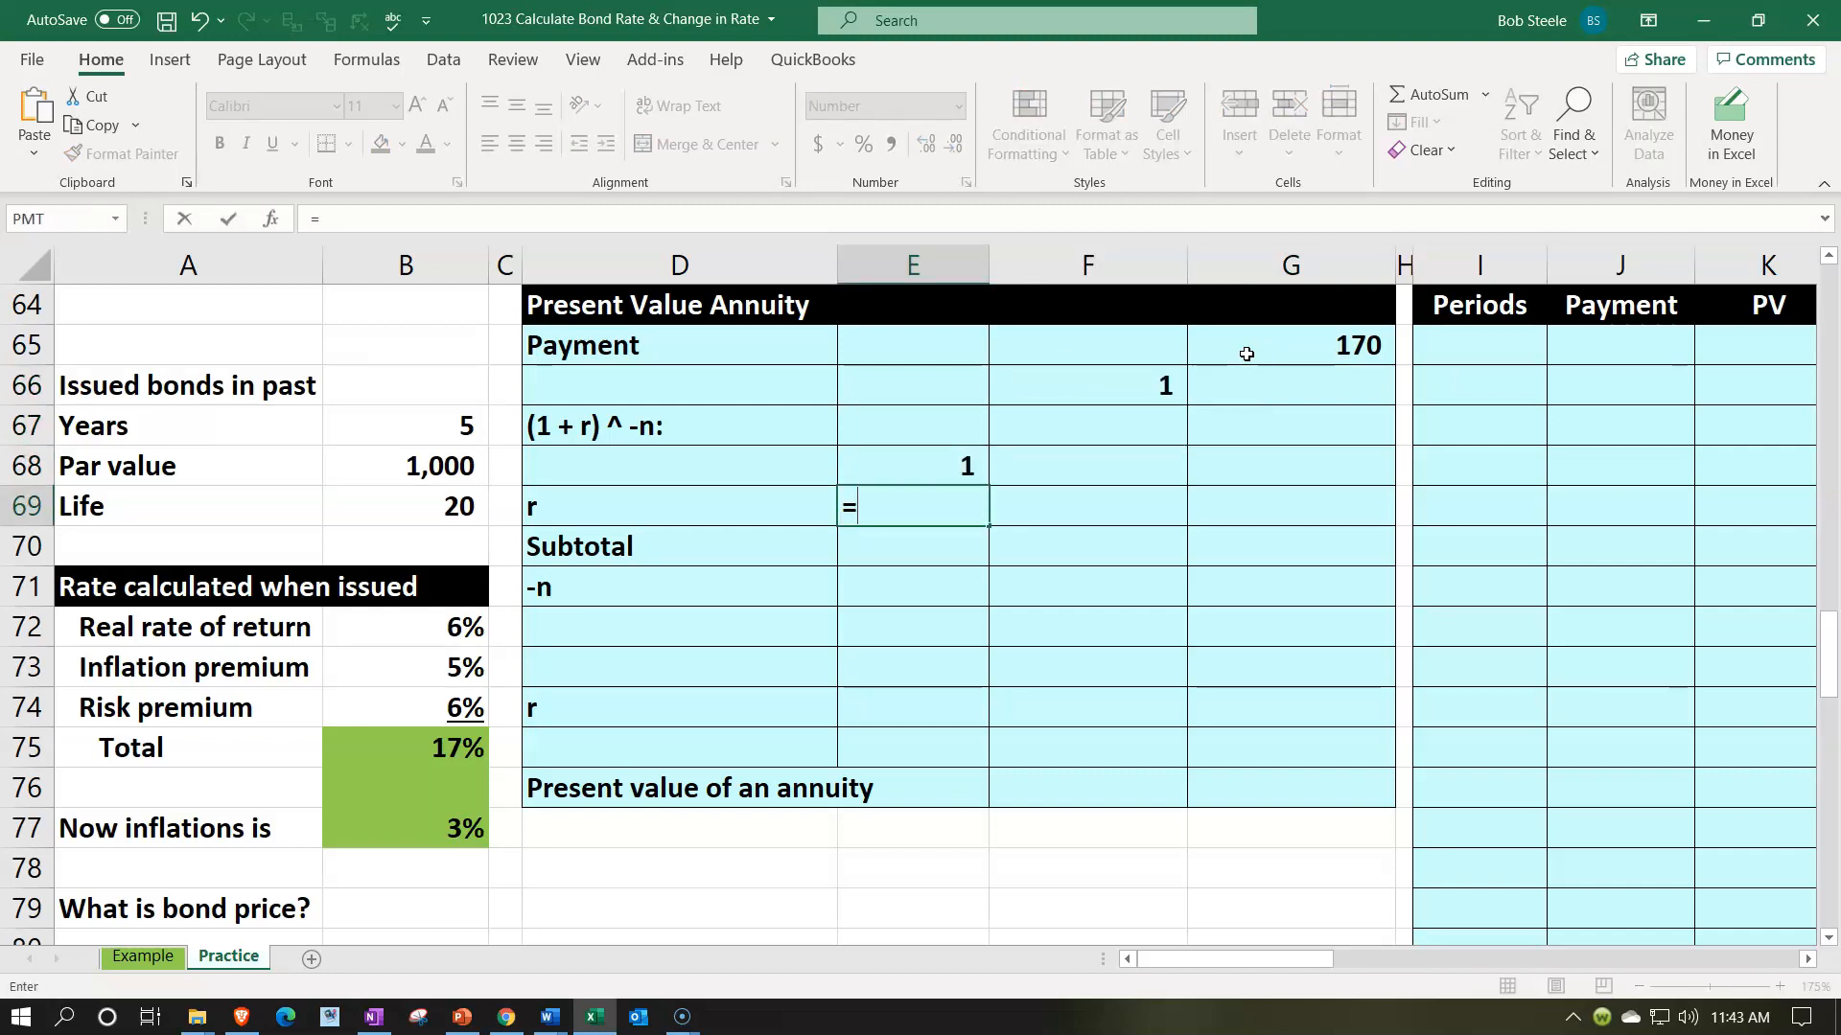
{"action": "key", "text": "Left"}
{"action": "key", "text": "Left"}
{"action": "key", "text": "Down"}
{"action": "key", "text": "Down"}
{"action": "key", "text": "Down"}
{"action": "key", "text": "Down"}
{"action": "key", "text": "Down"}
{"action": "key", "text": "Down"}
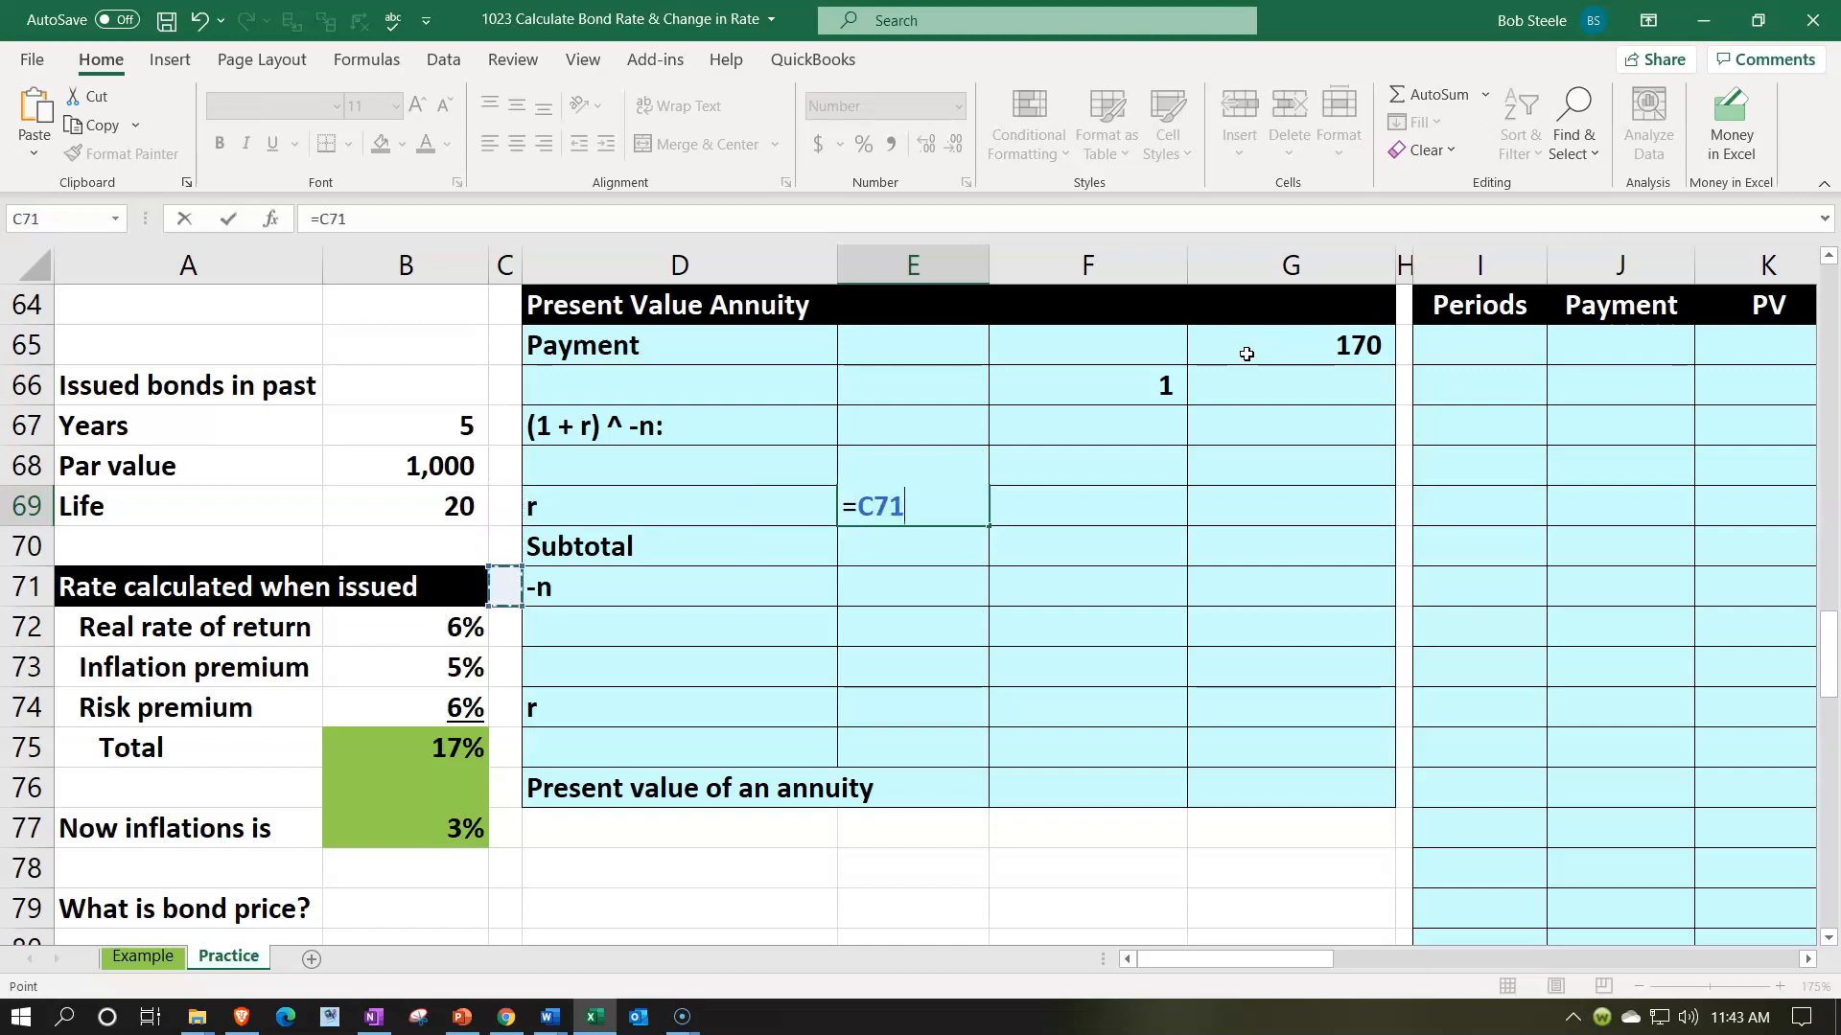
{"action": "key", "text": "Left"}
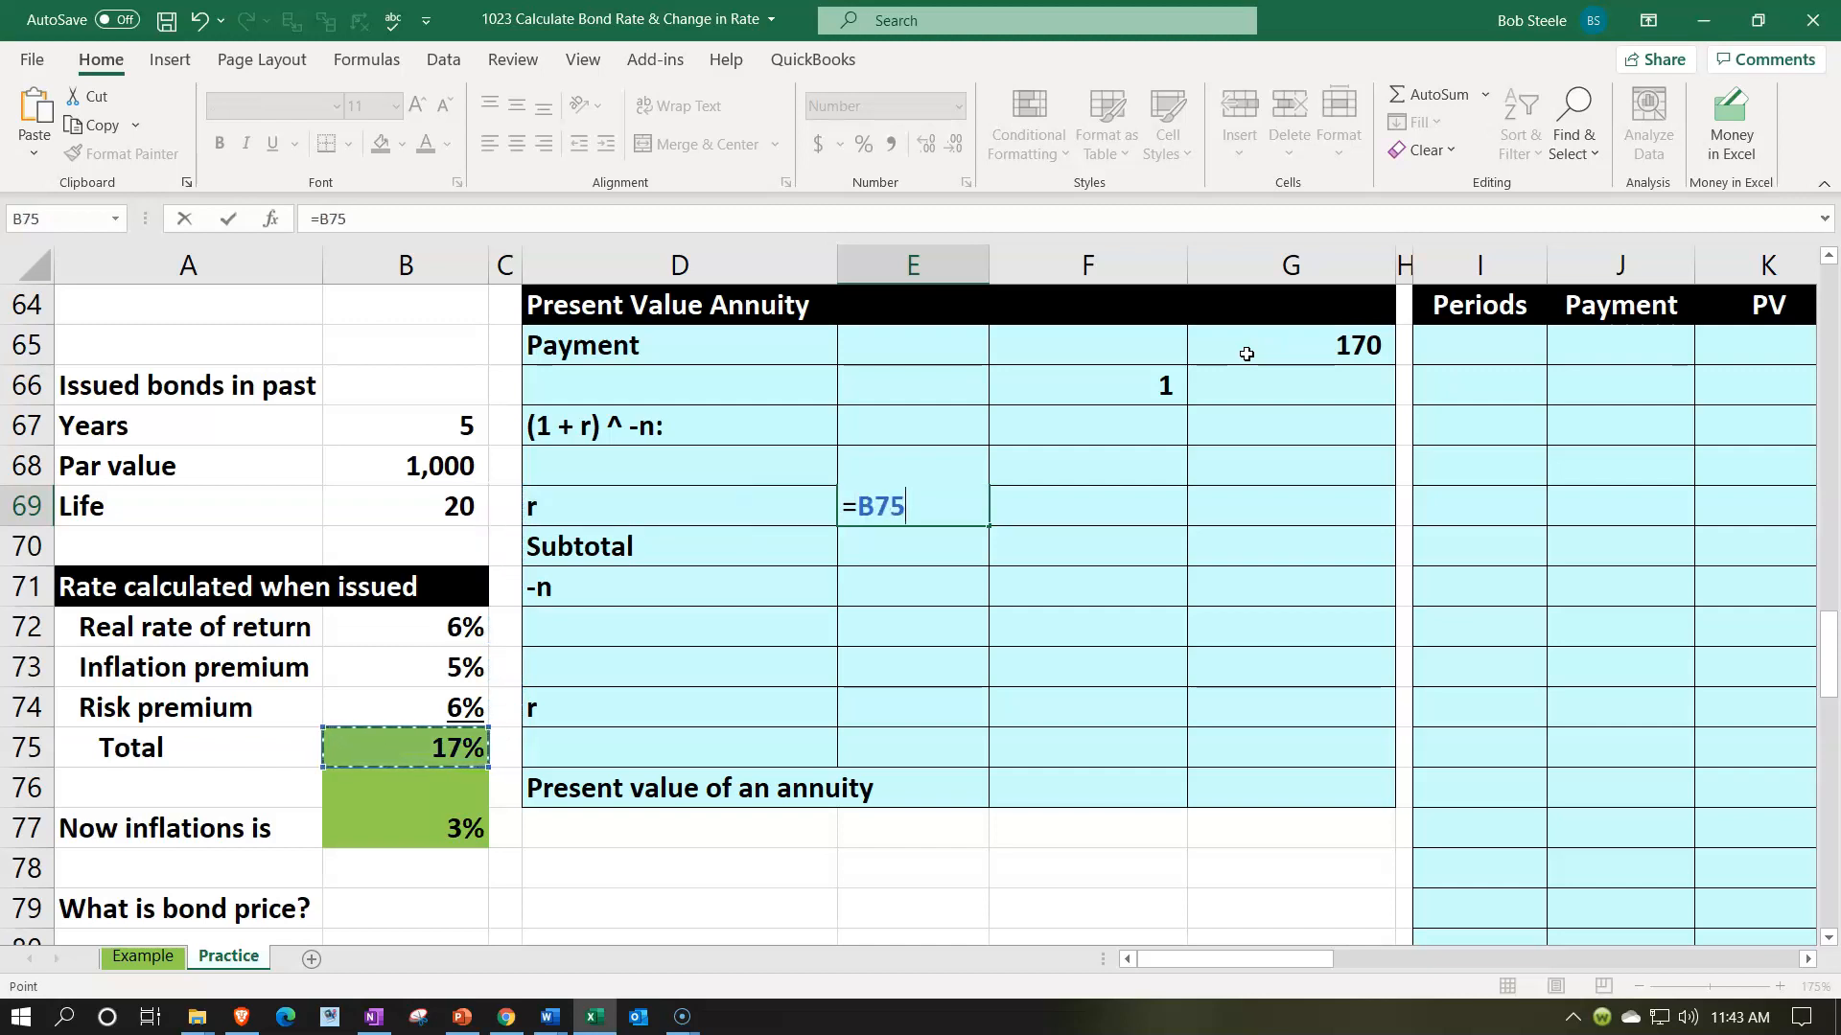
{"action": "type", "text": "-("}
{"action": "key", "text": "Down"}
{"action": "key", "text": "Down"}
{"action": "key", "text": "Down"}
{"action": "key", "text": "Left"}
{"action": "key", "text": "Left"}
{"action": "key", "text": "Left"}
{"action": "key", "text": "Down"}
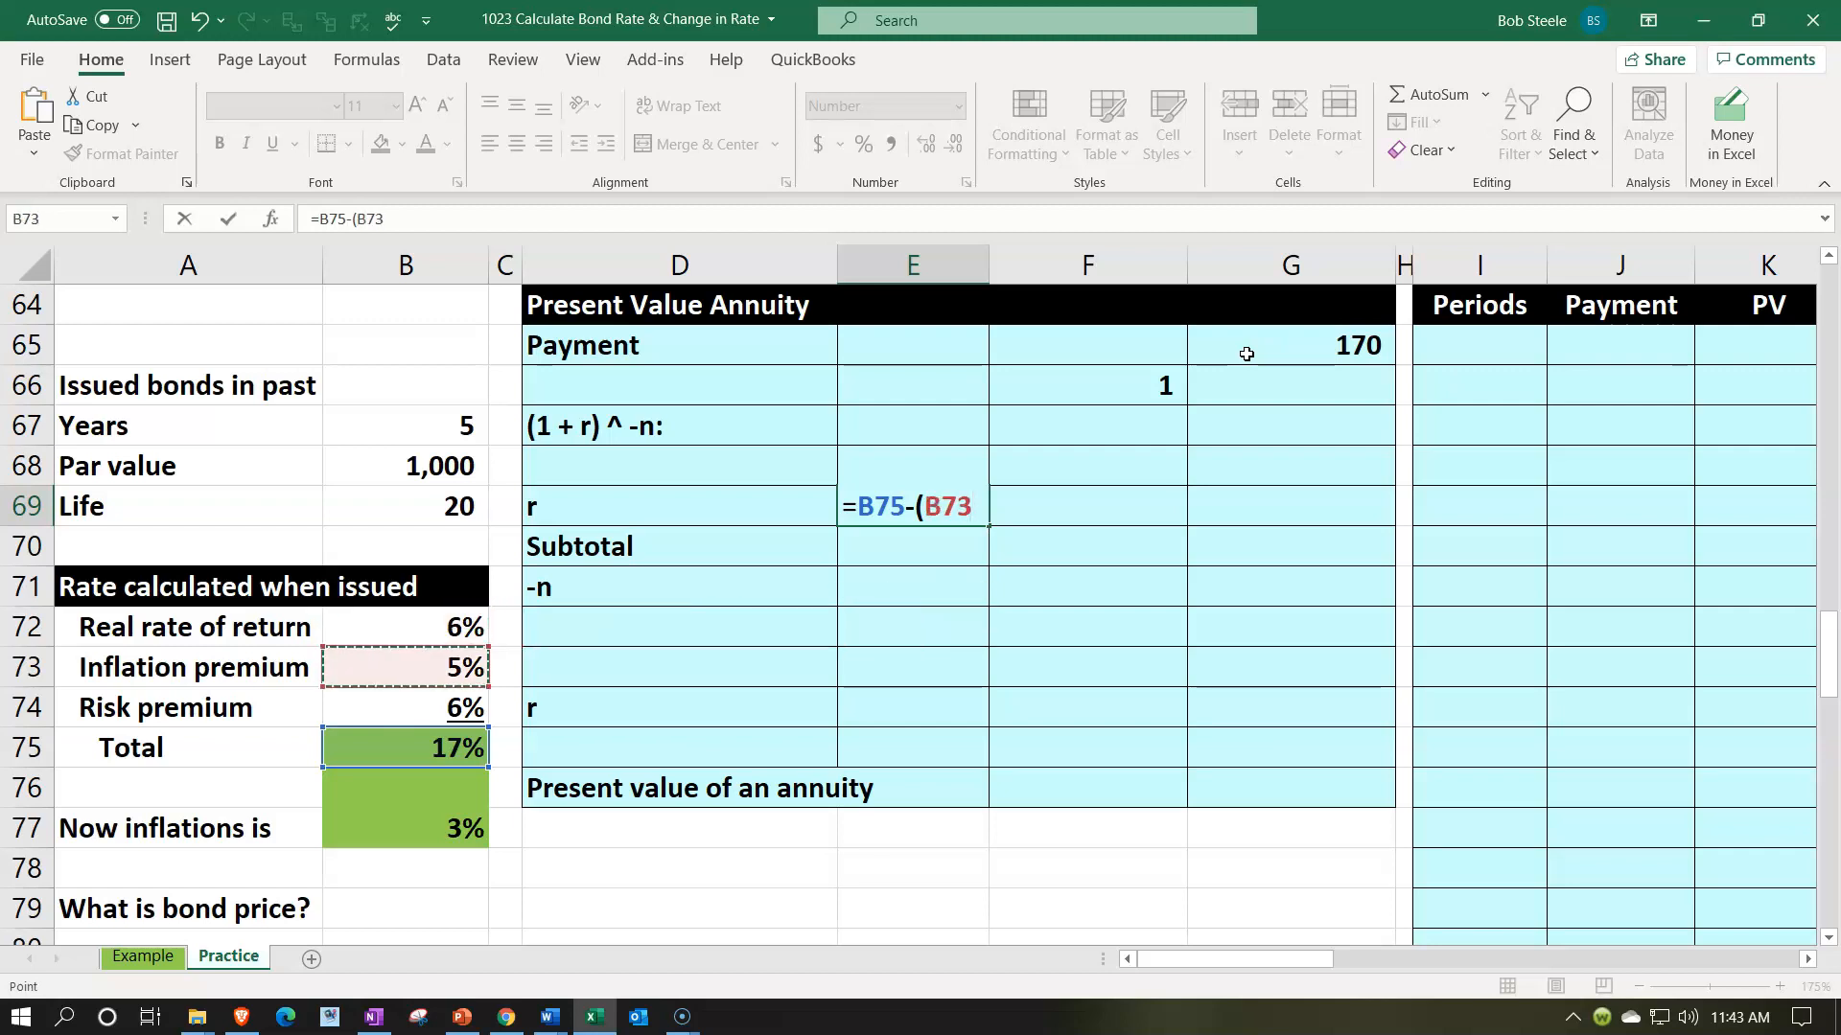
{"action": "type", "text": "-"}
{"action": "key", "text": "Down"}
{"action": "key", "text": "Down"}
{"action": "key", "text": "Down"}
{"action": "key", "text": "Down"}
{"action": "key", "text": "Down"}
{"action": "key", "text": "Down"}
{"action": "key", "text": "Down"}
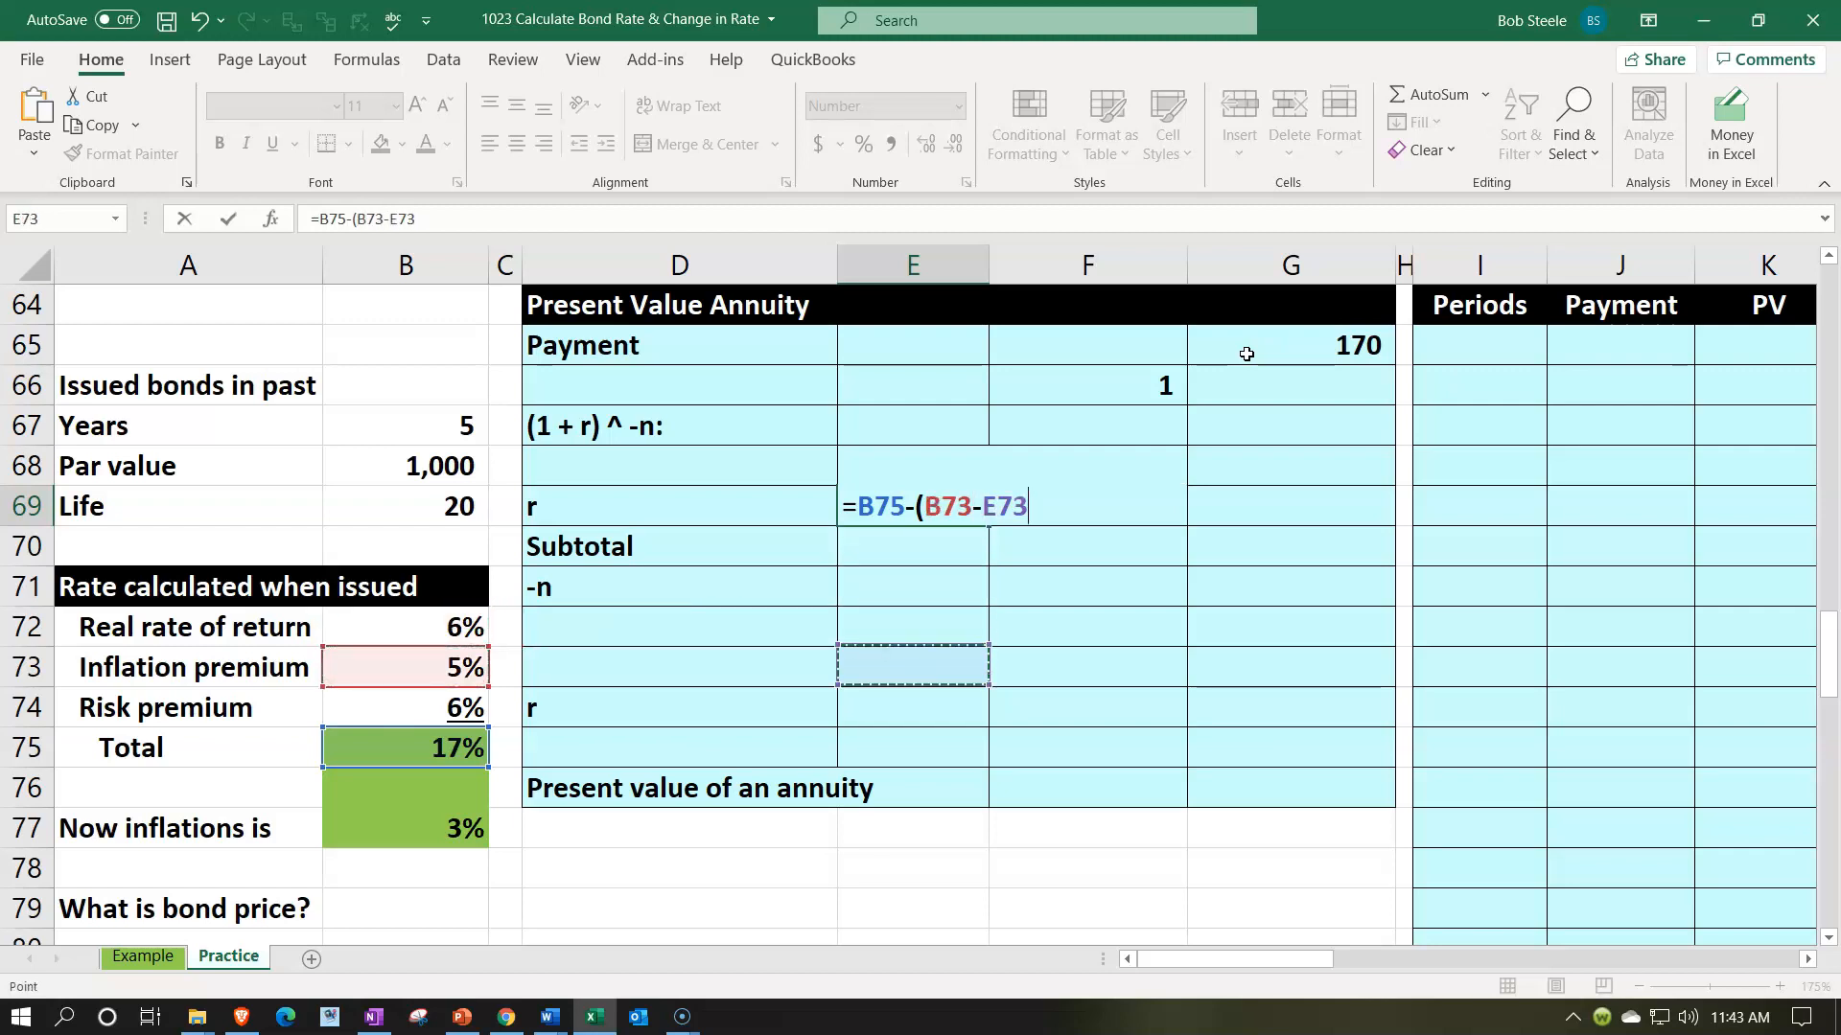
{"action": "key", "text": "Left"}
{"action": "key", "text": "Left"}
{"action": "key", "text": "Left"}
{"action": "key", "text": "Down"}
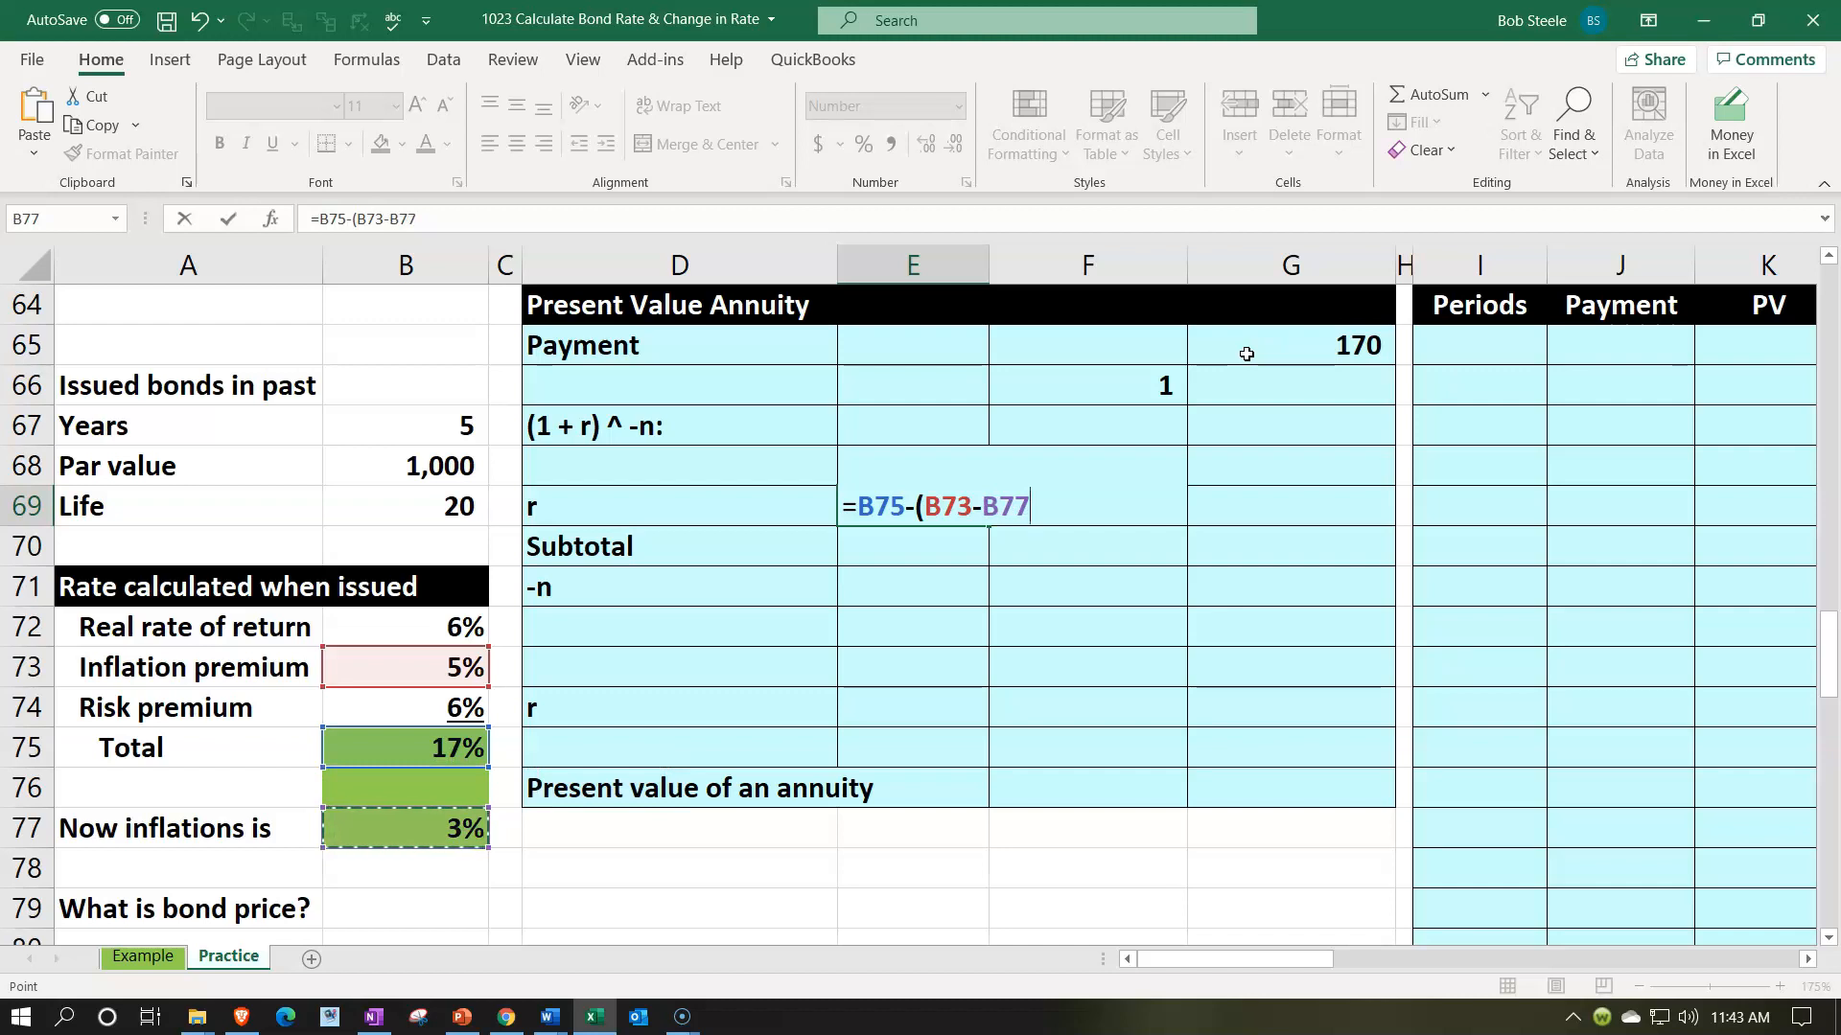
{"action": "type", "text": ")"}
{"action": "key", "text": "Return"}
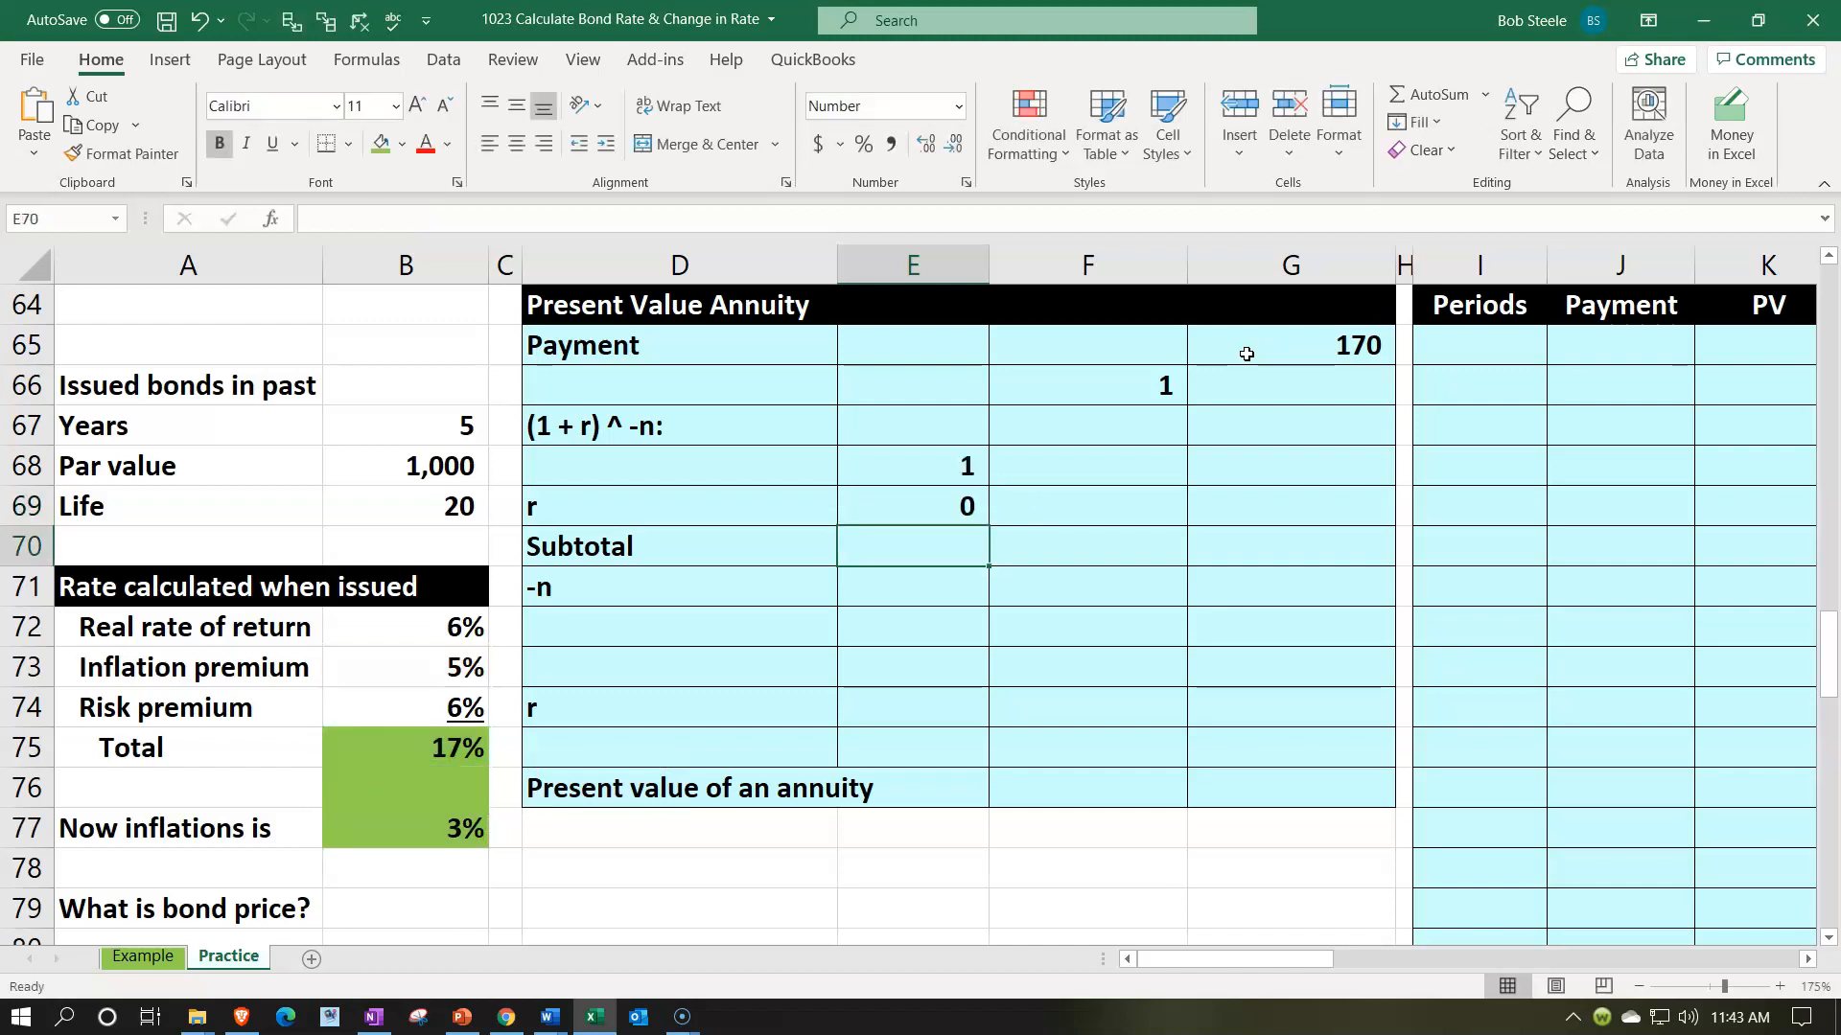
- Format the rate r in E69 as a percentage, check its component rates, and underline it
{"action": "left_click", "coordinate": [949, 507]}
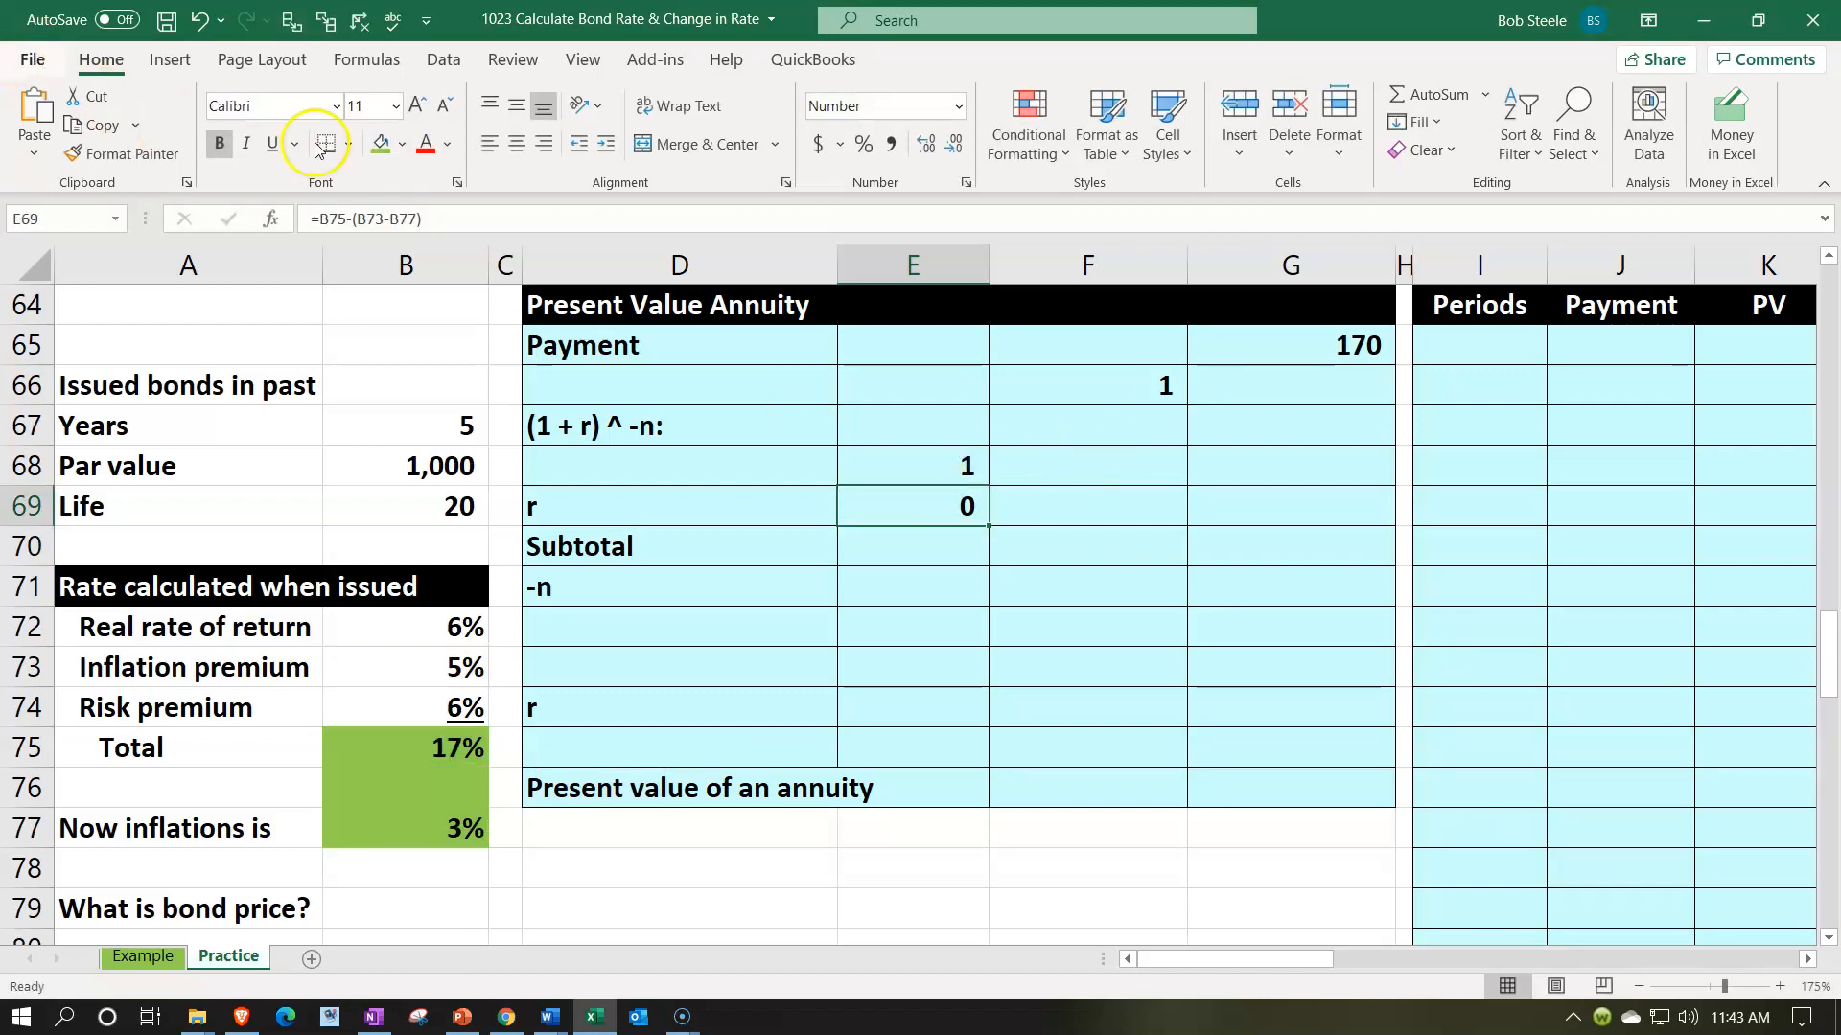
{"action": "left_click", "coordinate": [863, 145]}
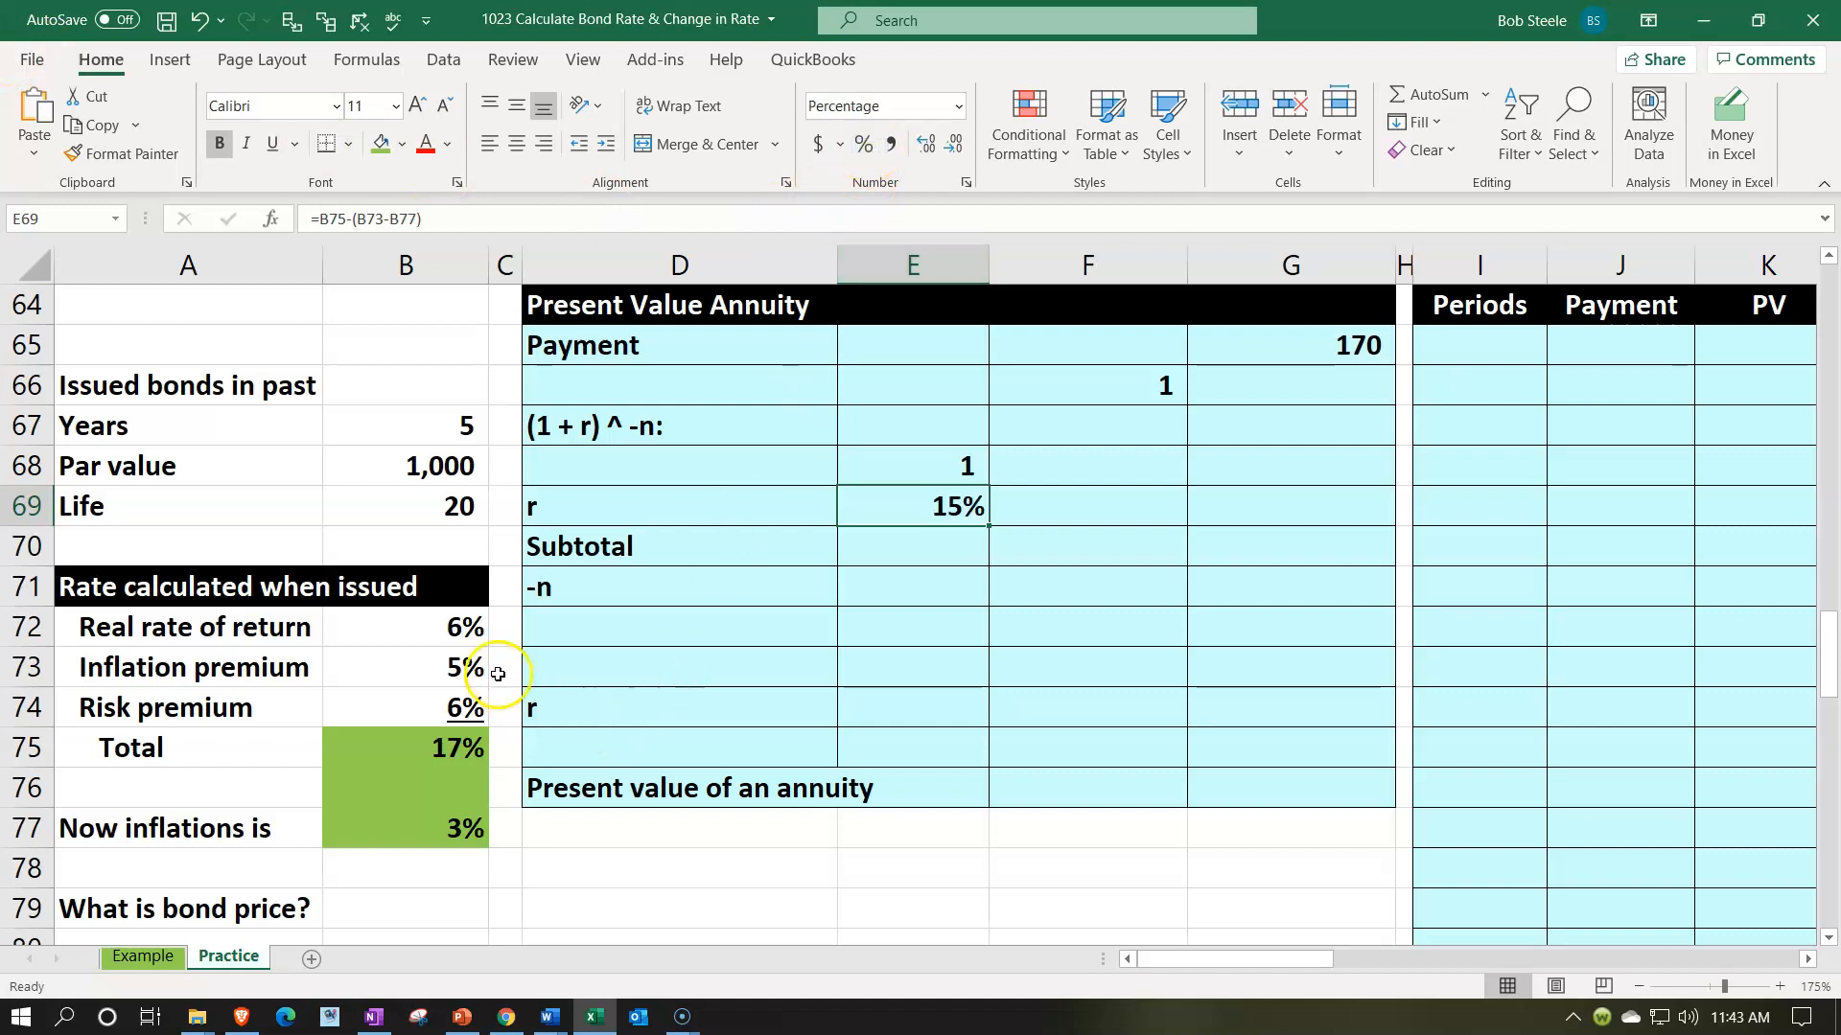
{"action": "left_click", "coordinate": [456, 634]}
{"action": "left_click", "coordinate": [468, 699], "text": "ctrl"}
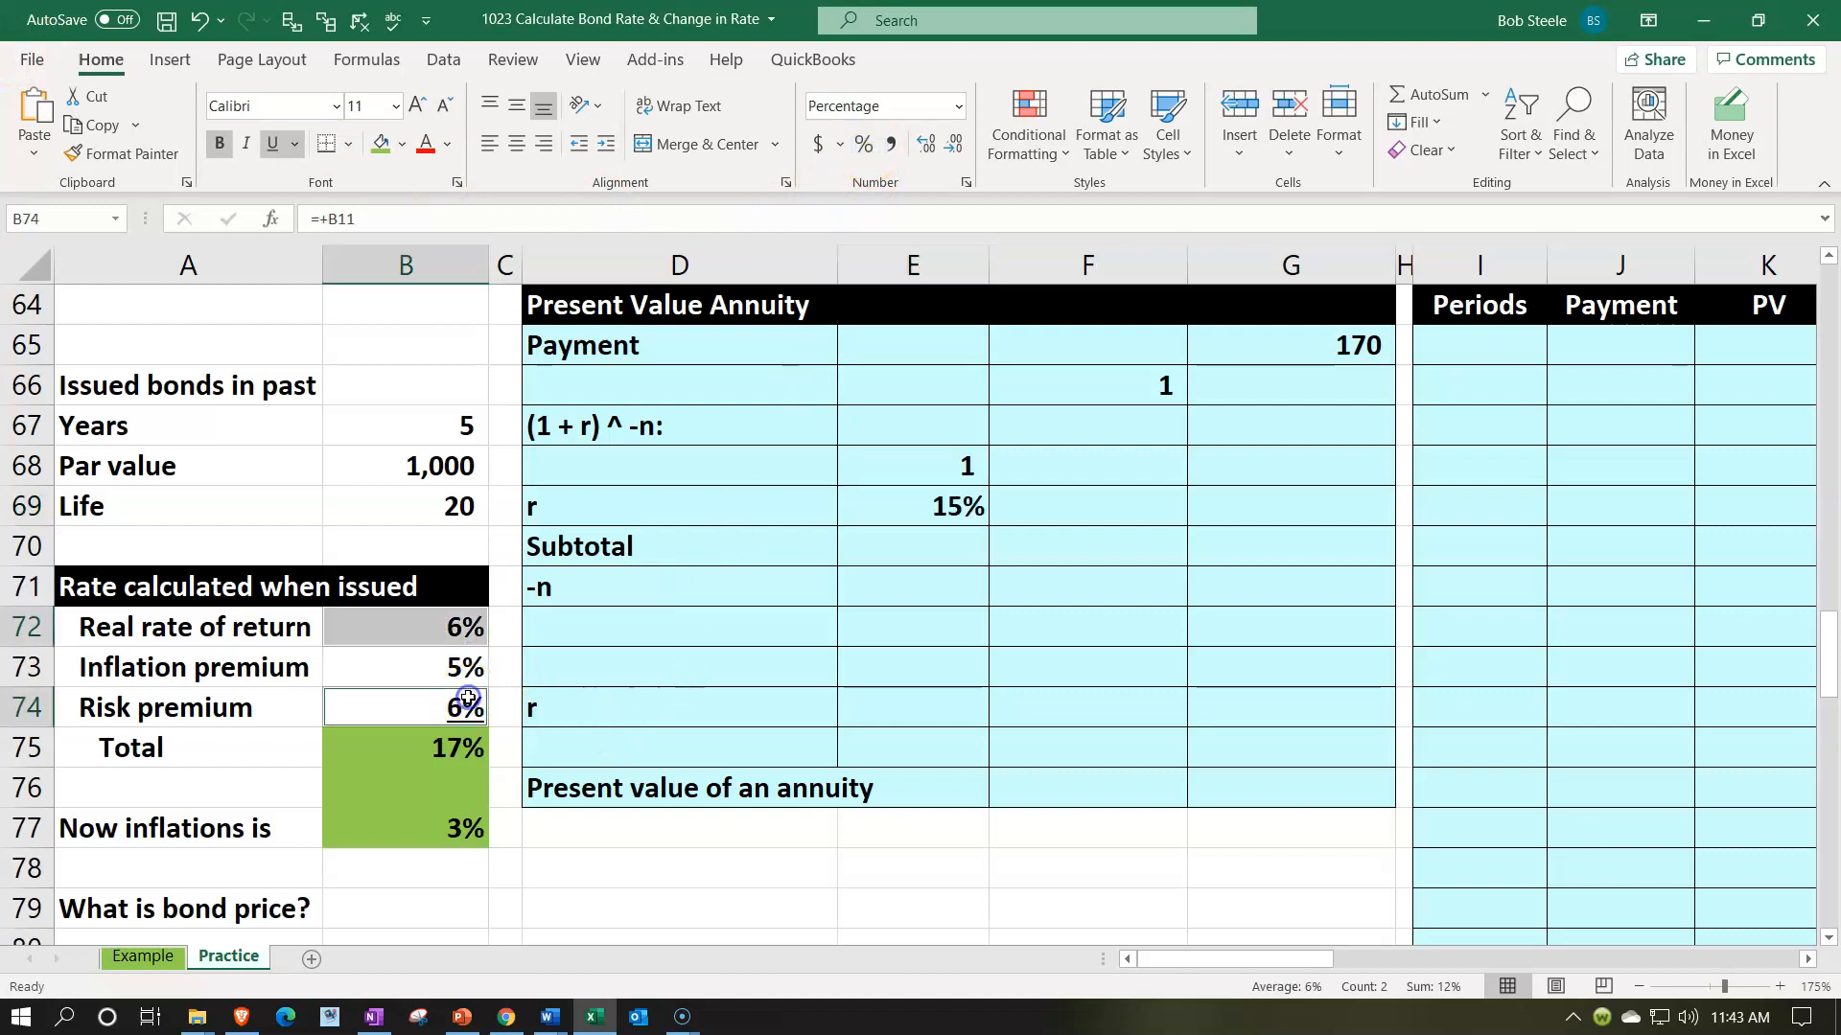
{"action": "left_click", "coordinate": [460, 825], "text": "ctrl"}
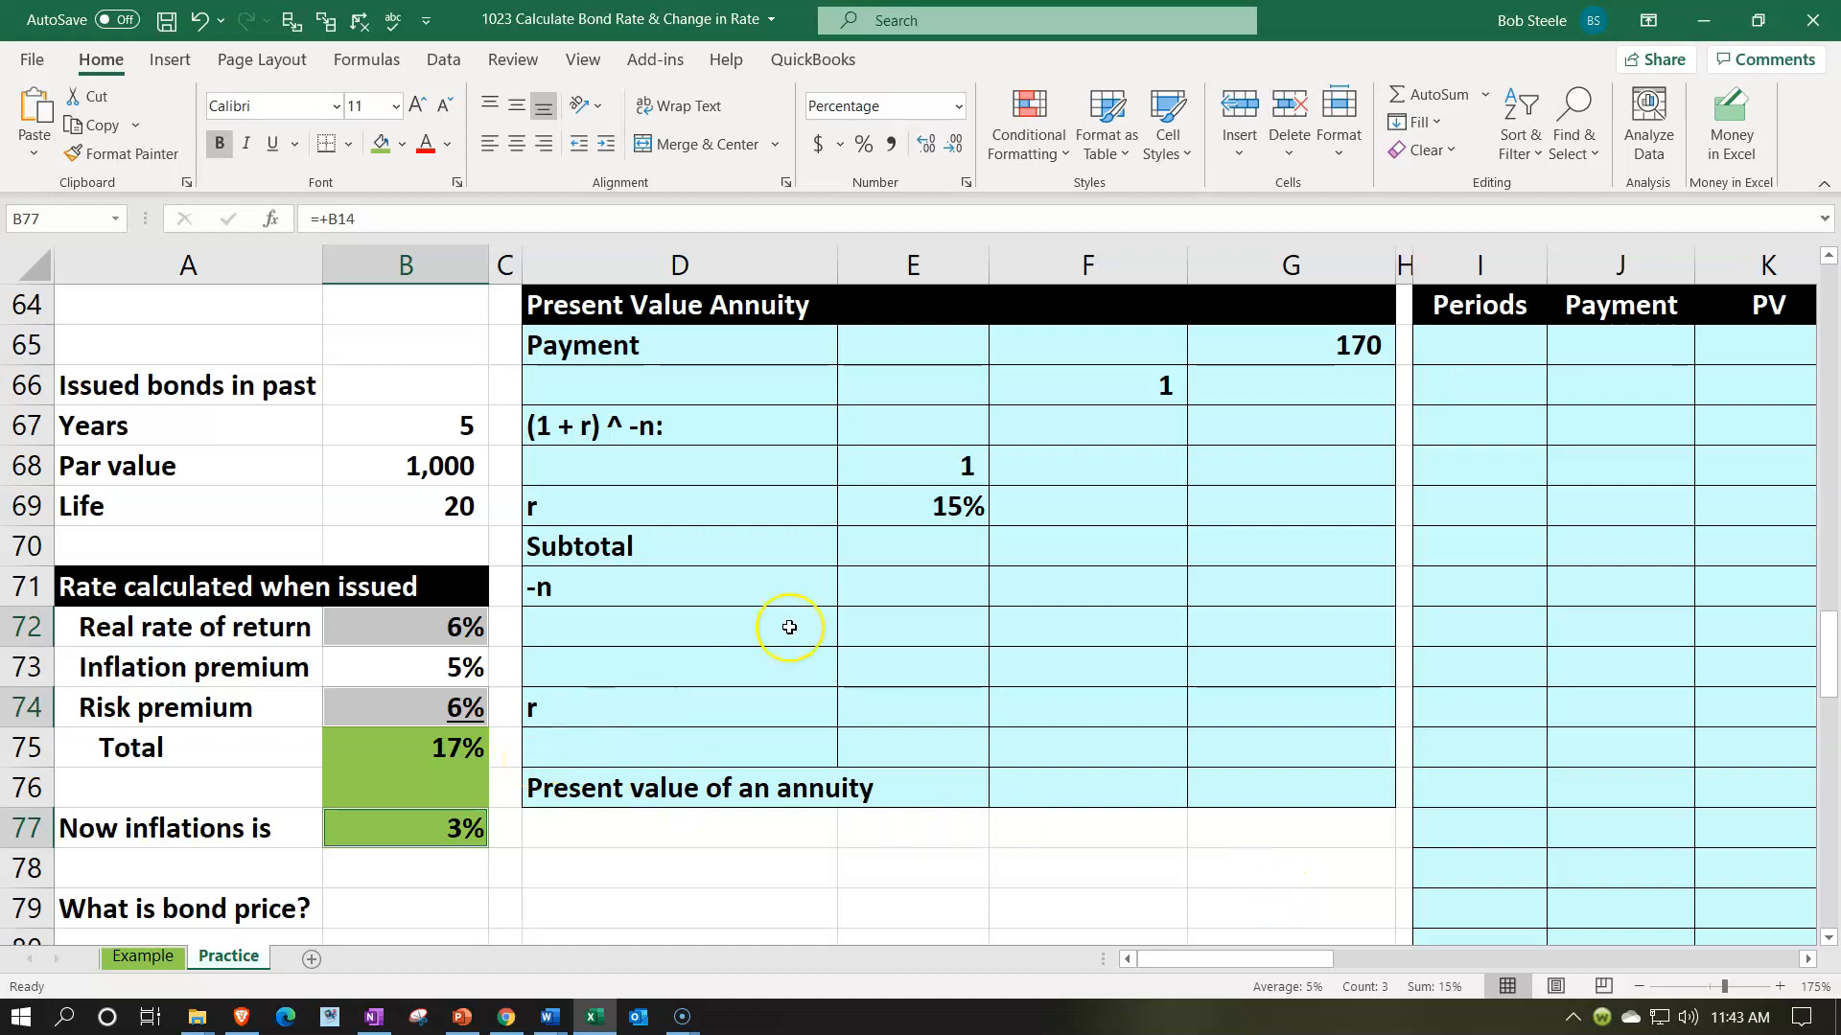
{"action": "left_click", "coordinate": [912, 500]}
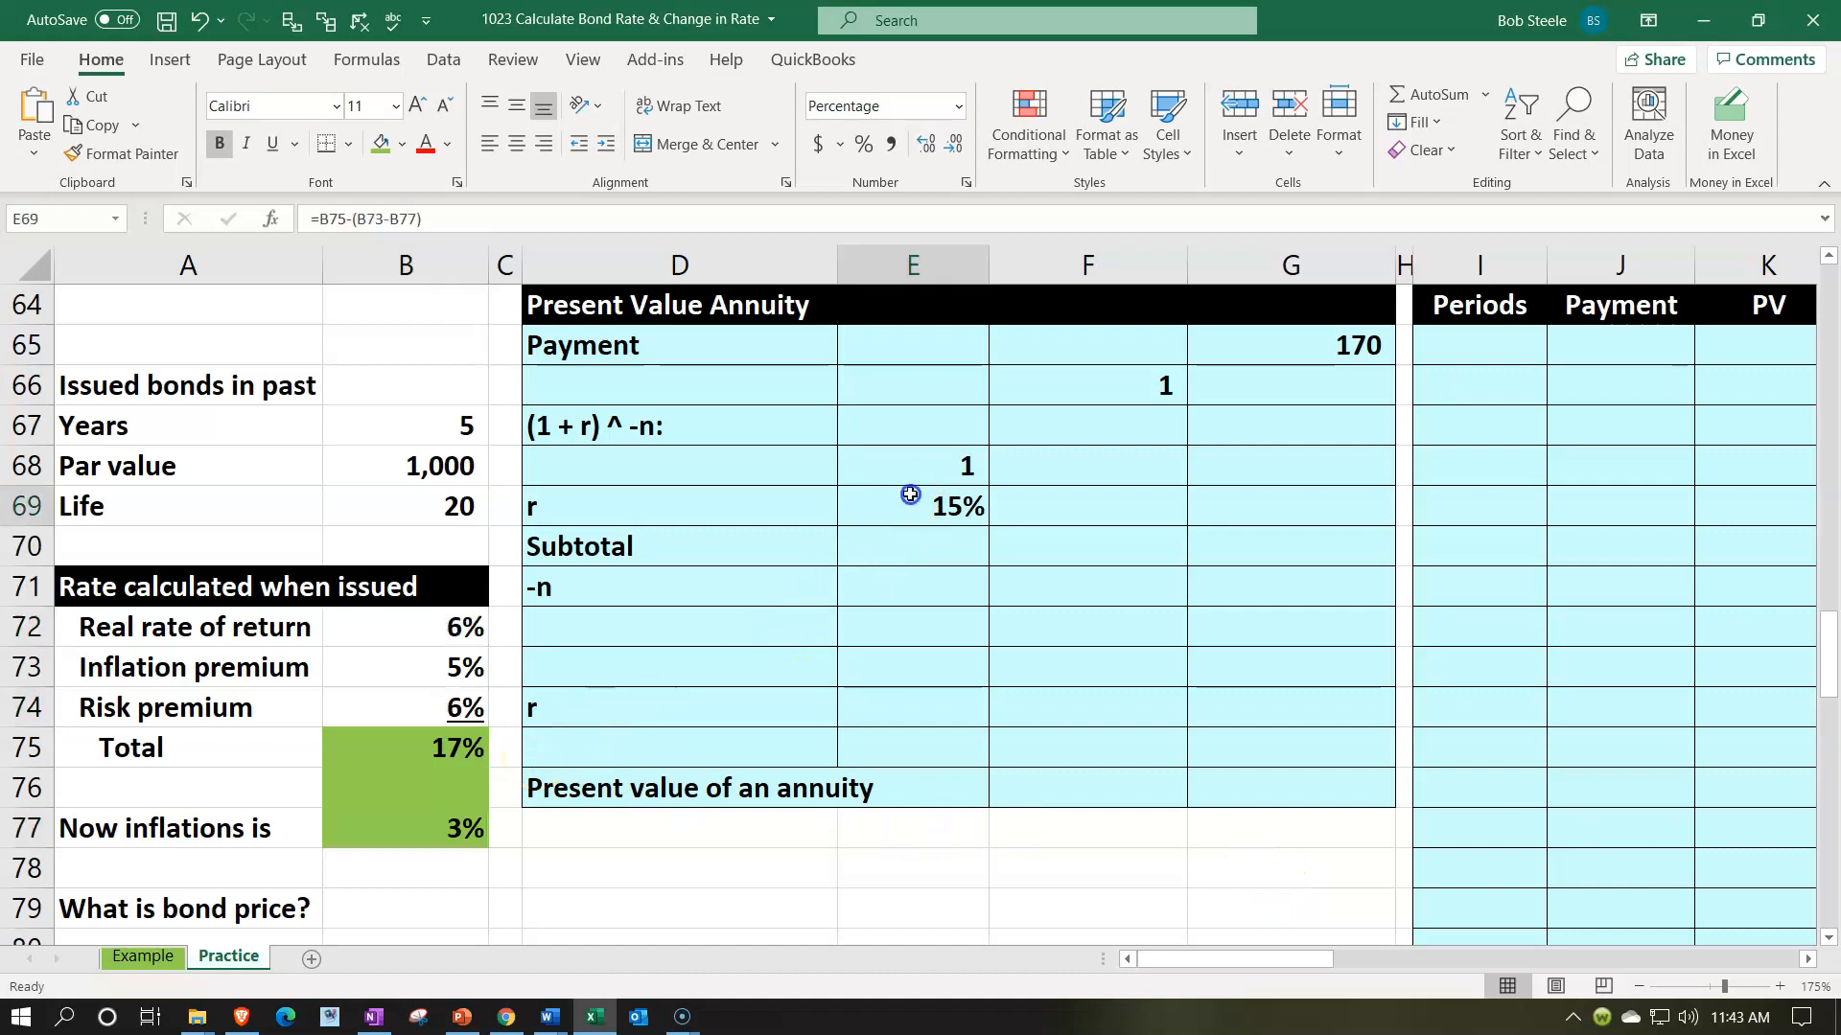
{"action": "left_click", "coordinate": [269, 145]}
{"action": "key", "text": "Return"}
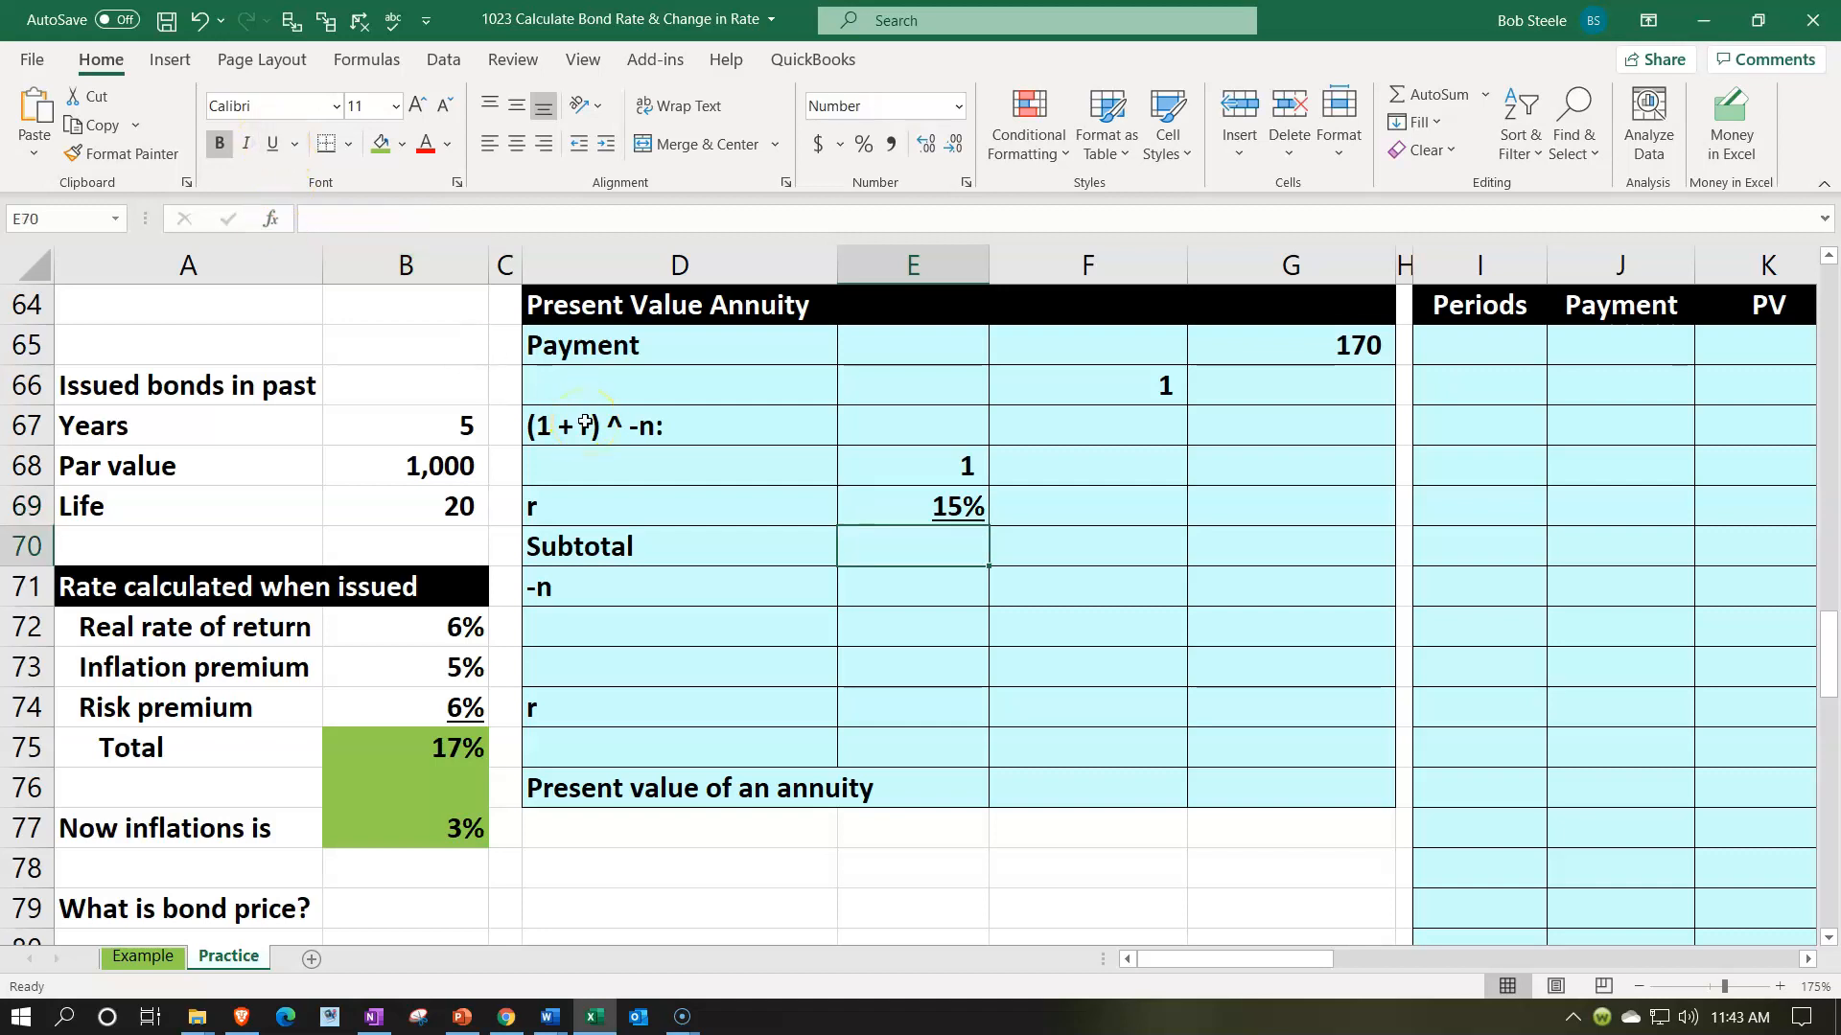
- Calculate the Subtotal in E70 with =SUM(E68:E69) and format it as a percentage
{"action": "type", "text": "=sum("}
{"action": "key", "text": "Up"}
{"action": "key", "text": "shift+Up"}
{"action": "key", "text": "Return"}
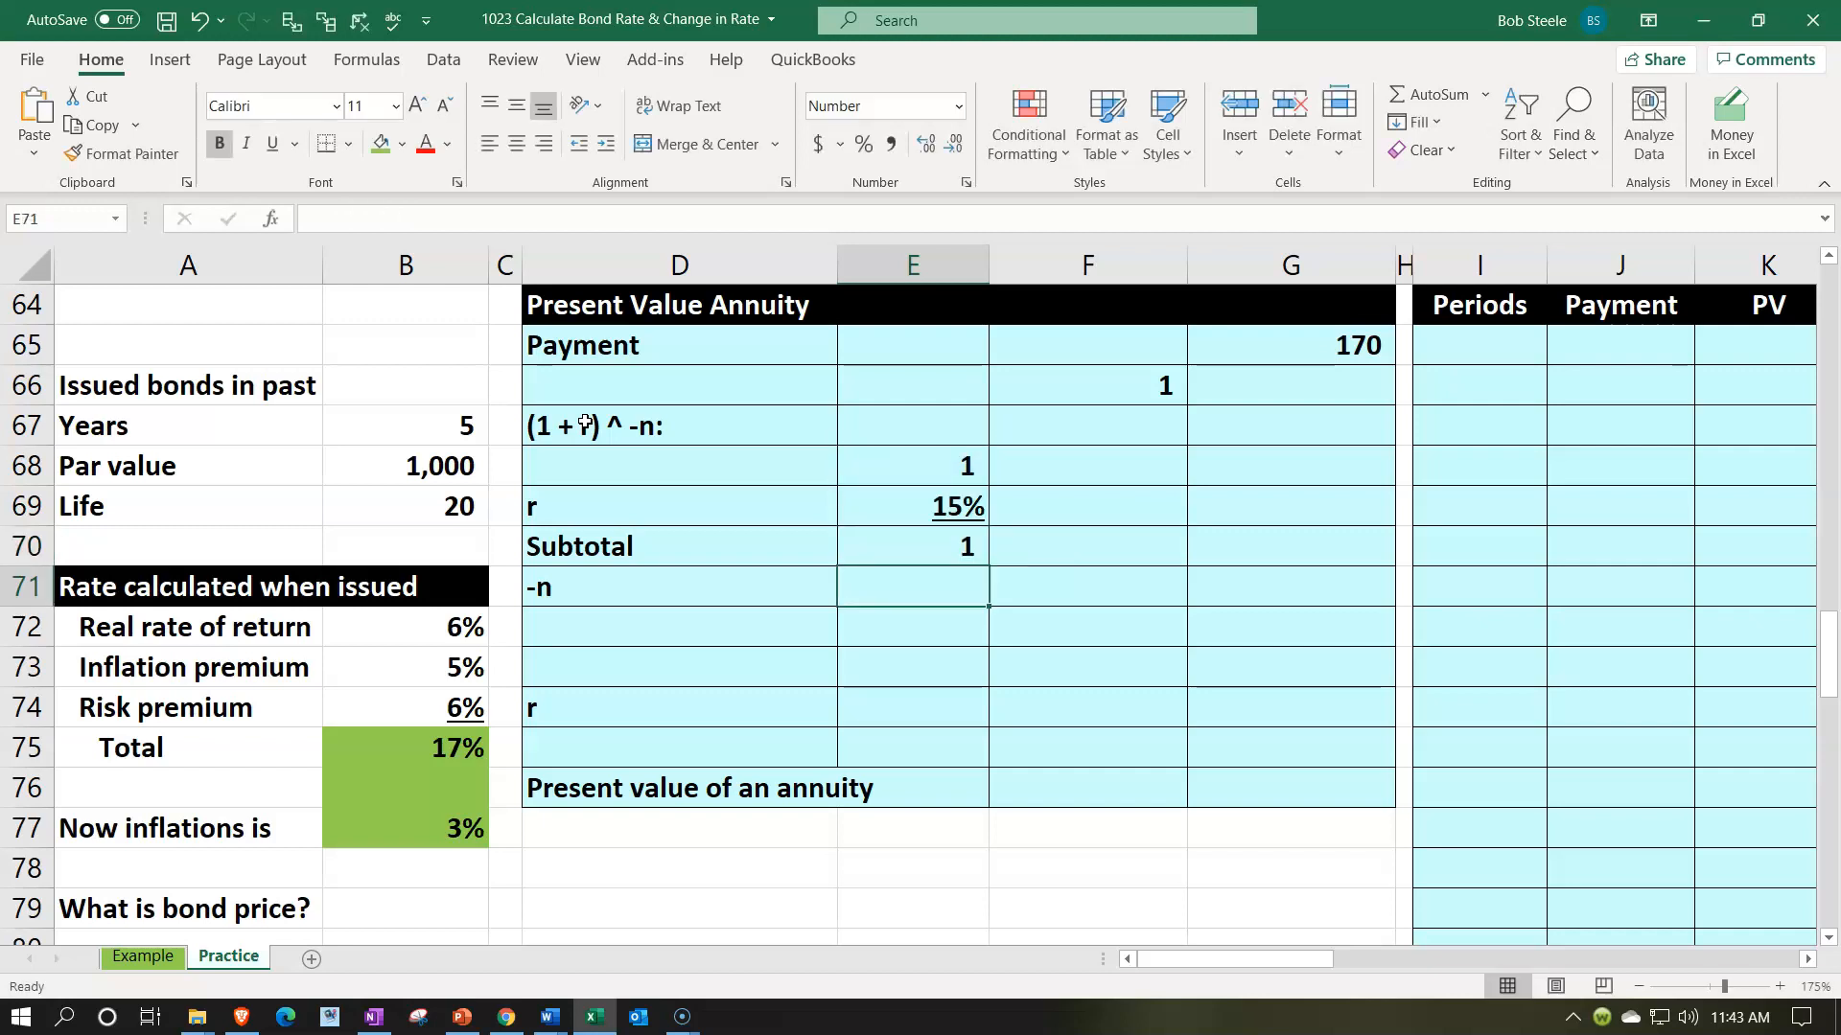
{"action": "key", "text": "Up"}
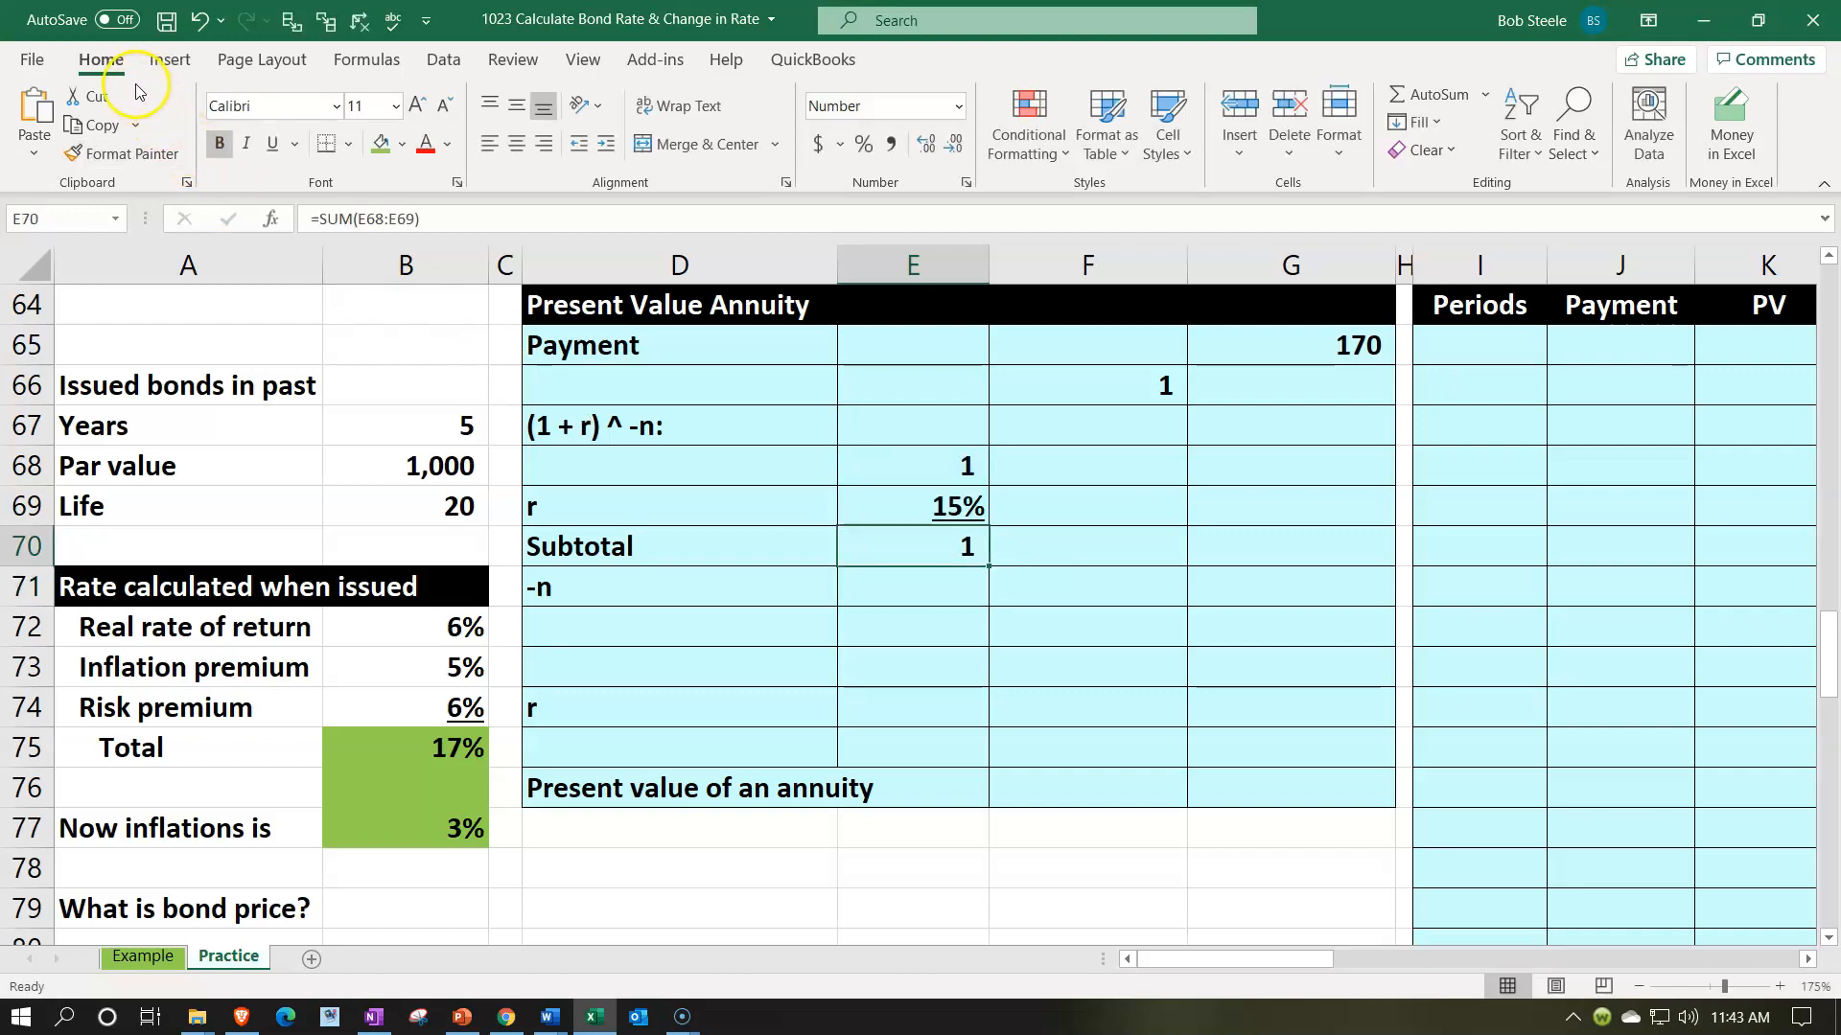
{"action": "left_click", "coordinate": [864, 145]}
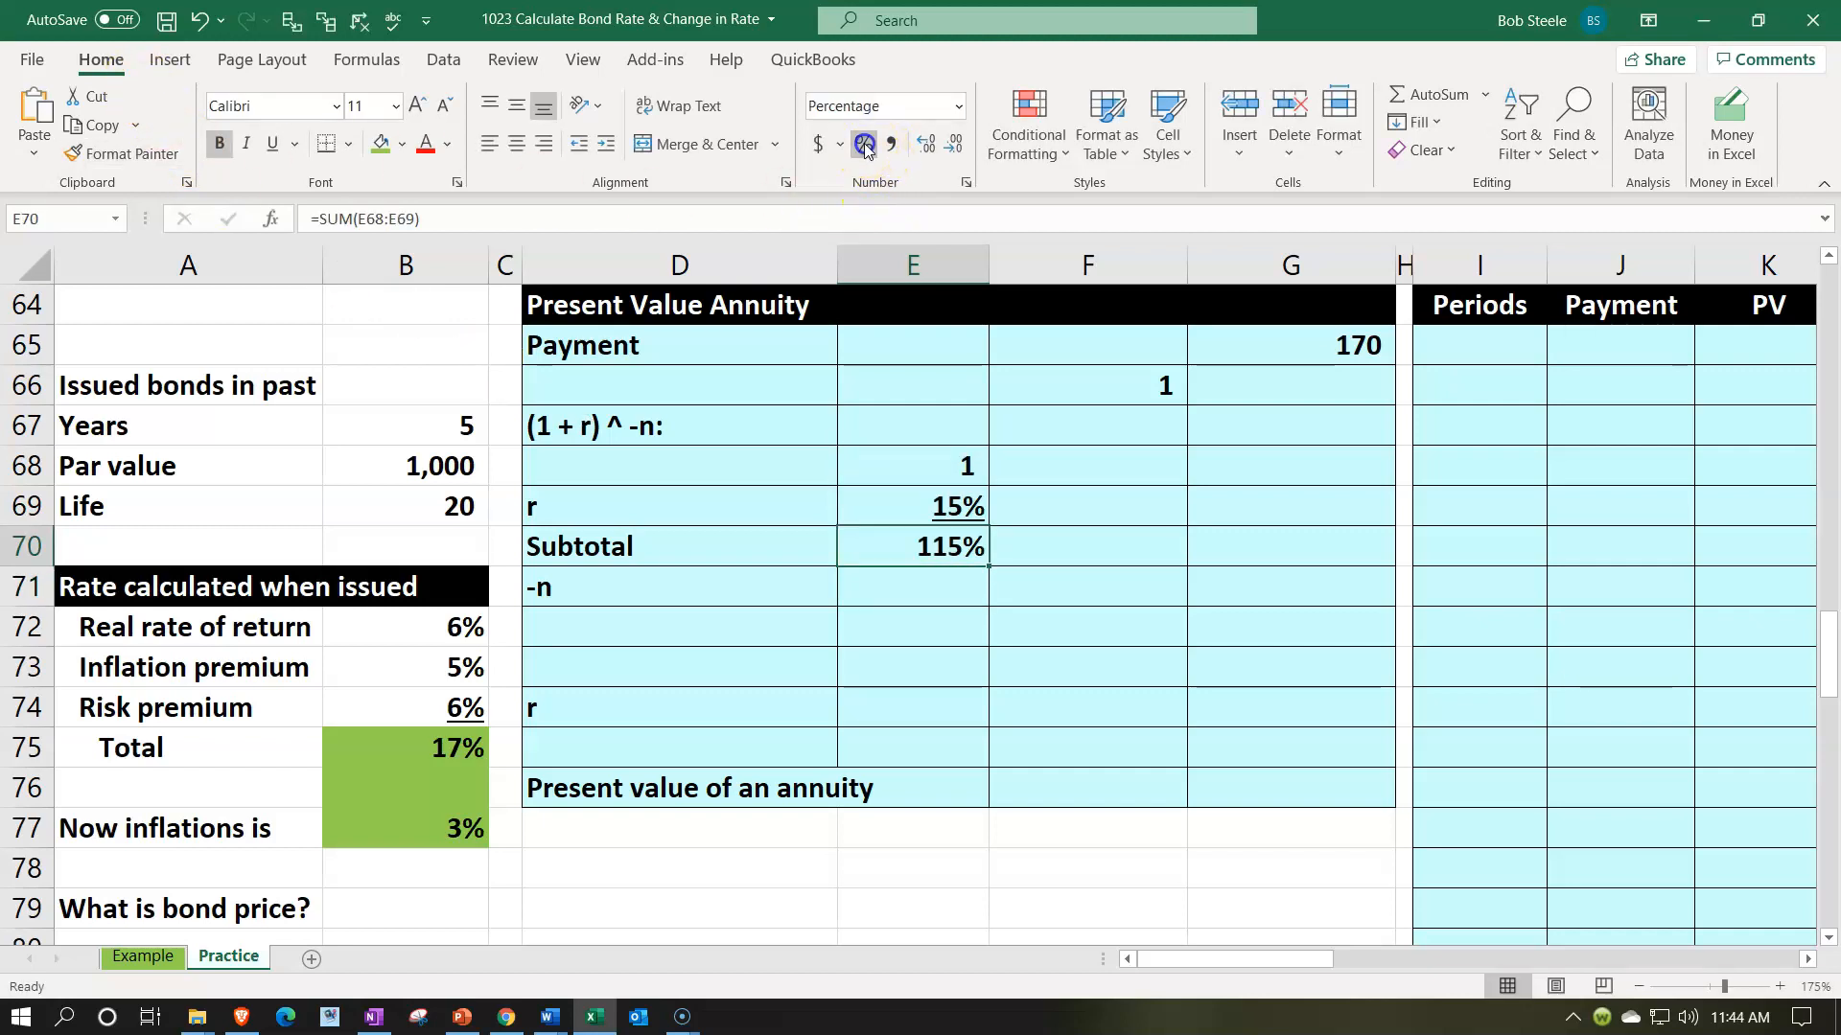
- Calculate the negative remaining periods -n in E71 with =-B69+B67 and underline the cell
{"action": "key", "text": "Down"}
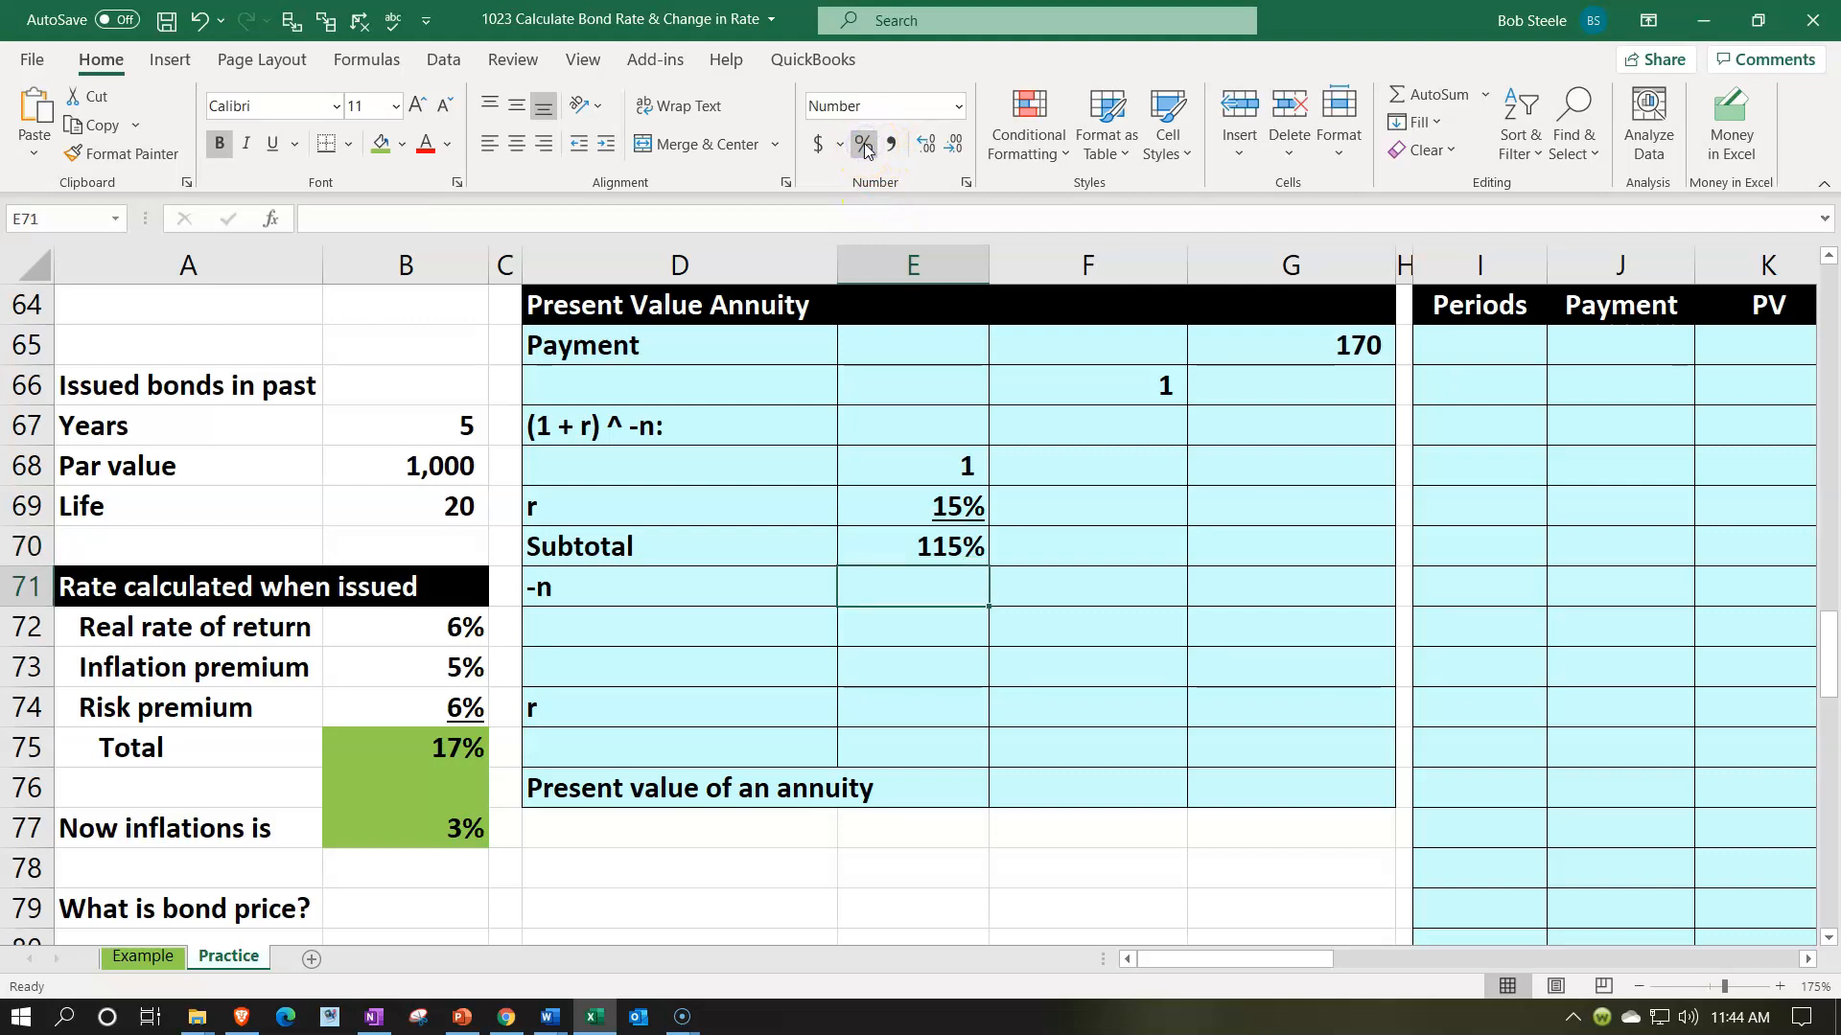
{"action": "type", "text": "-"}
{"action": "key", "text": "Left"}
{"action": "key", "text": "Left"}
{"action": "key", "text": "Left"}
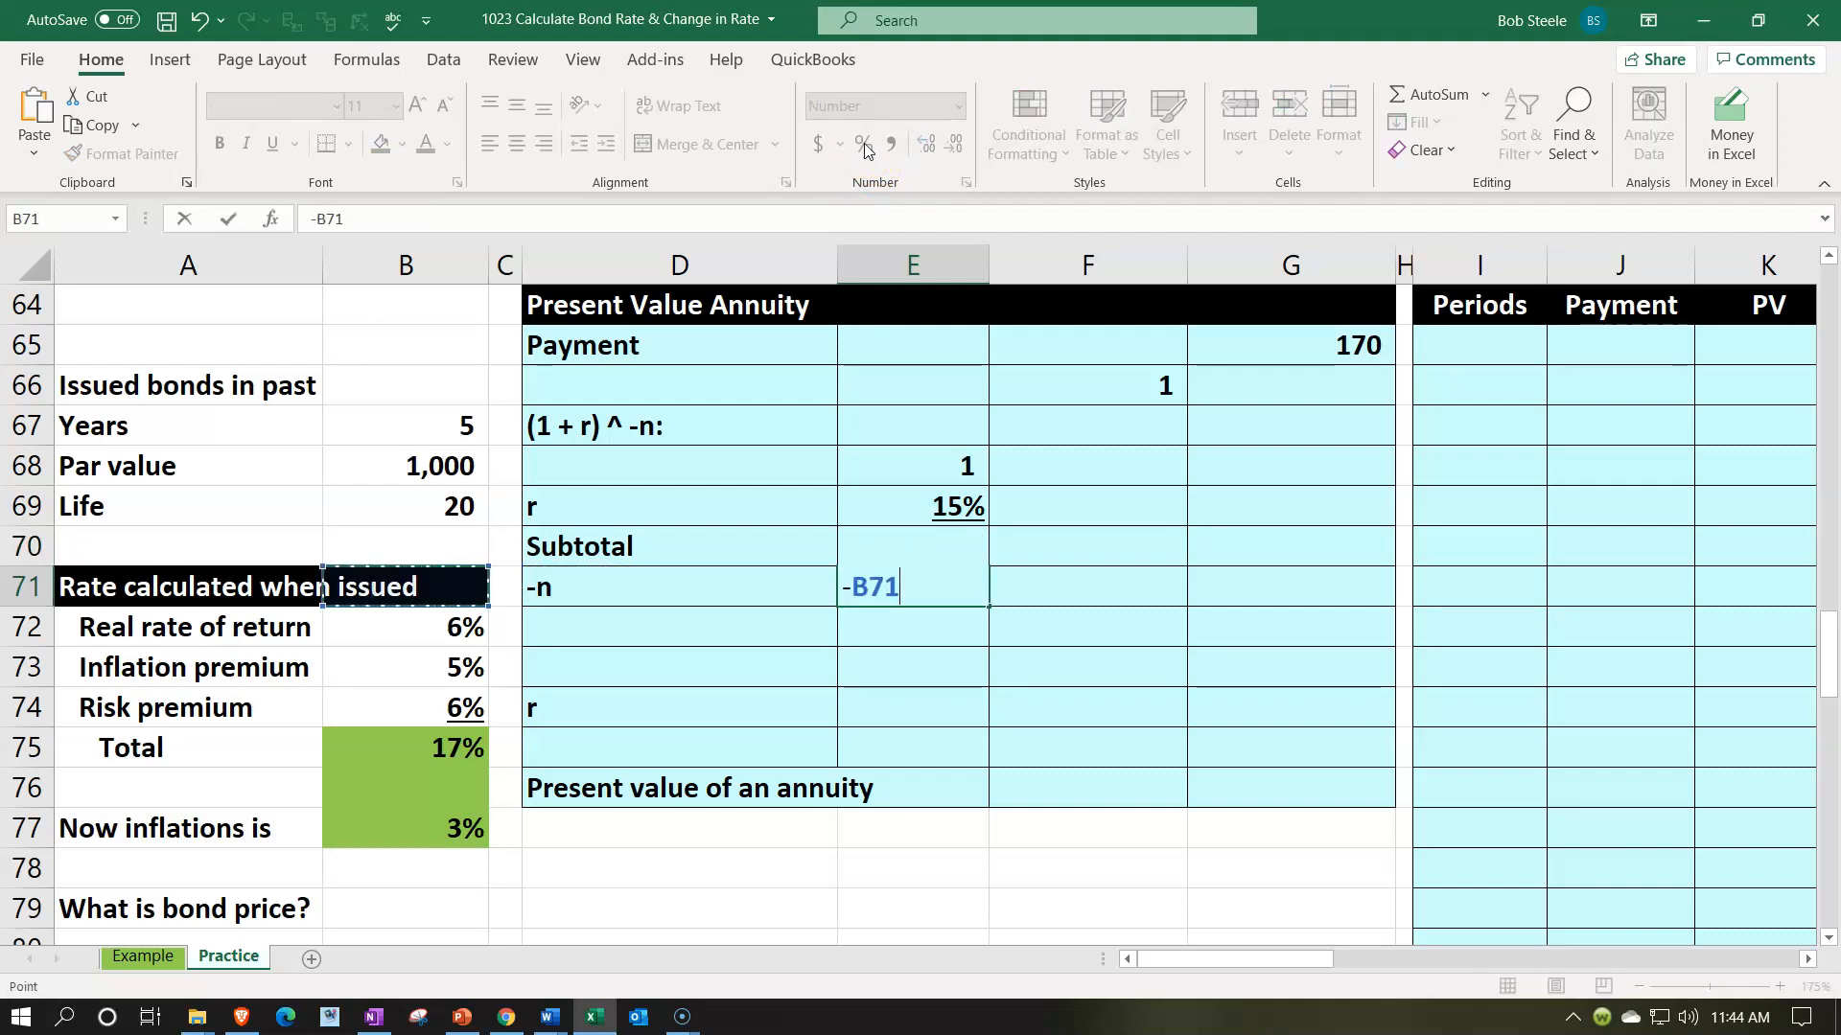
{"action": "key", "text": "Up"}
{"action": "key", "text": "Up"}
{"action": "type", "text": "+"}
{"action": "key", "text": "Left"}
{"action": "key", "text": "Left"}
{"action": "key", "text": "Left"}
{"action": "key", "text": "Up"}
{"action": "key", "text": "Up"}
{"action": "key", "text": "Up"}
{"action": "key", "text": "Up"}
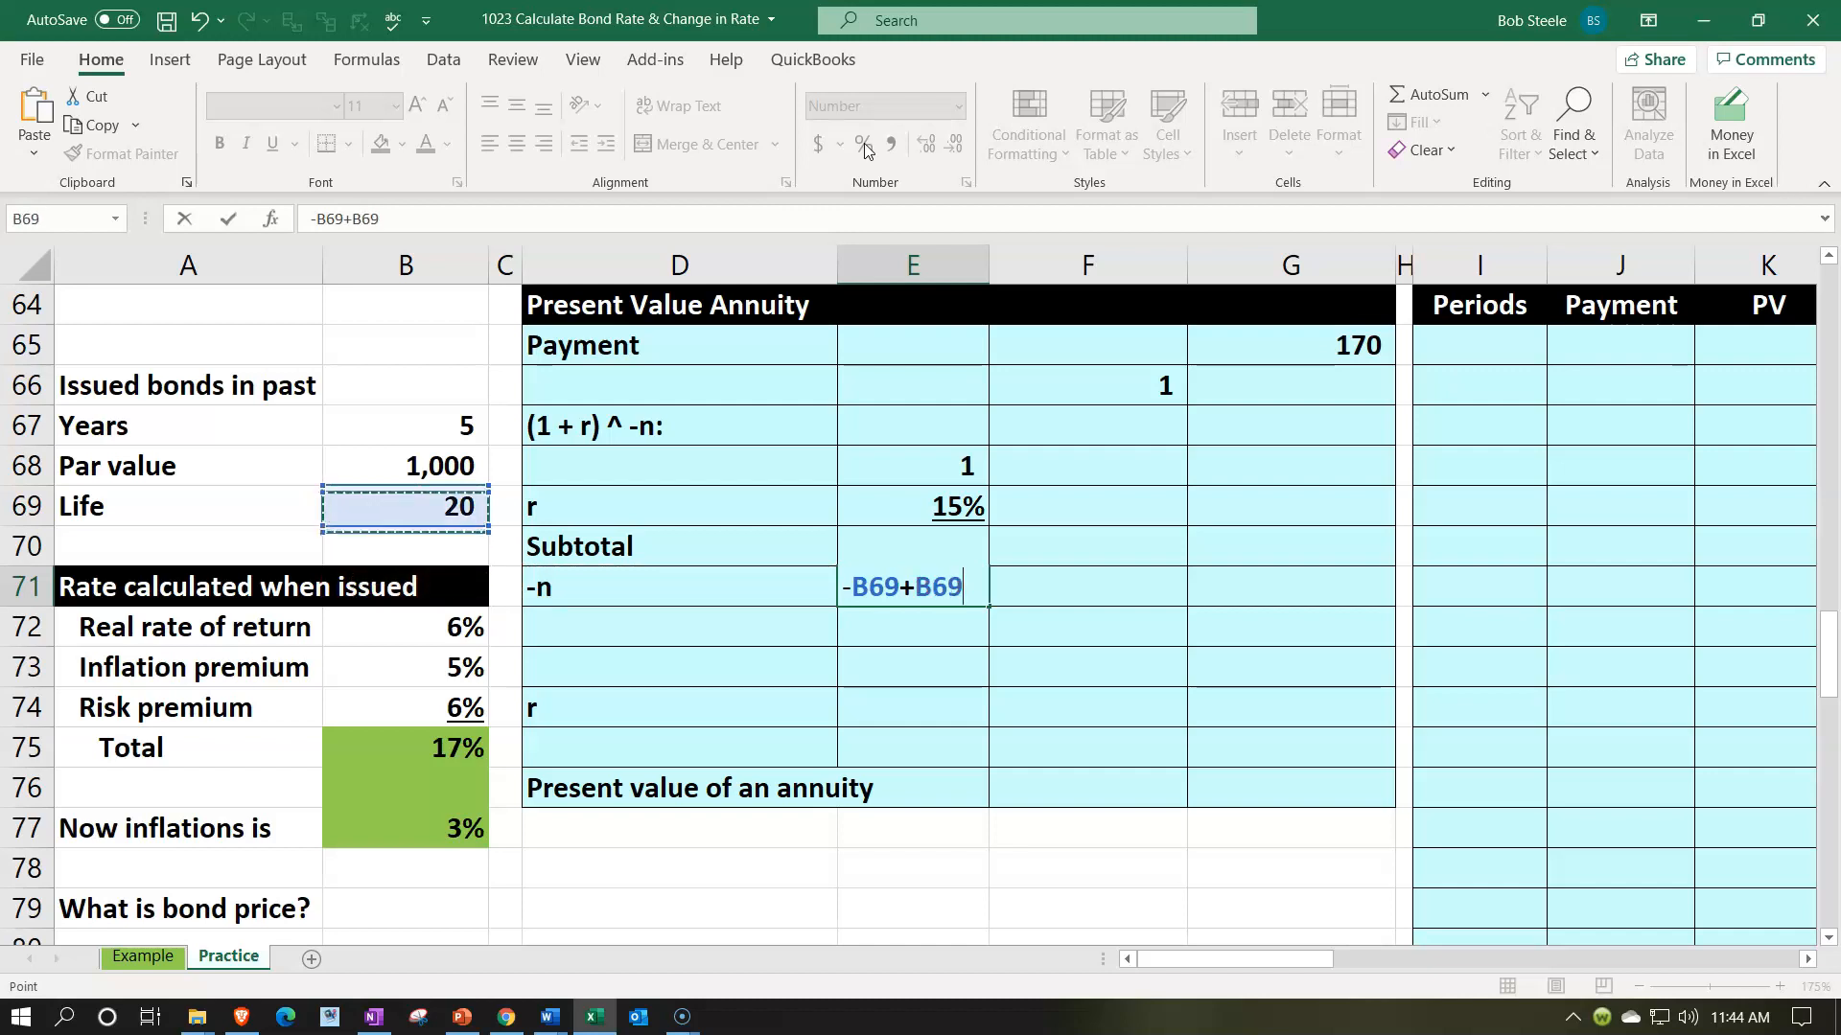
{"action": "key", "text": "Return"}
{"action": "key", "text": "Up"}
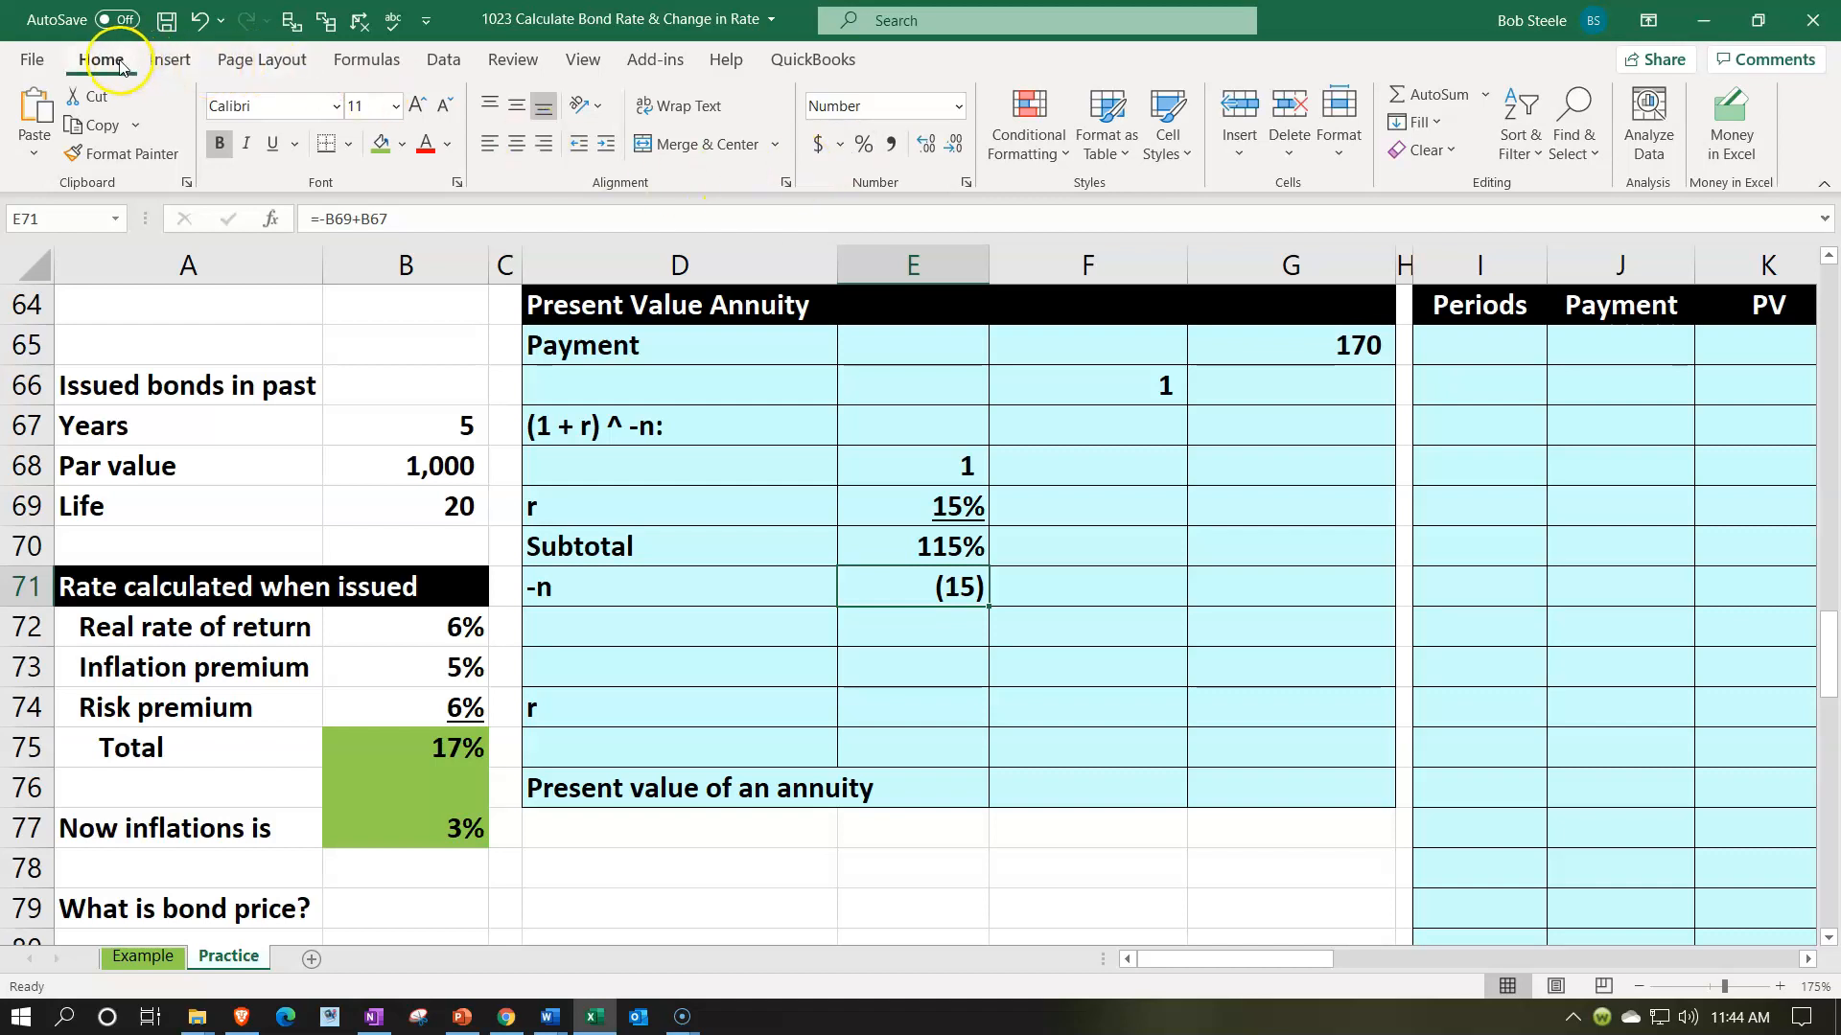
{"action": "left_click", "coordinate": [271, 144]}
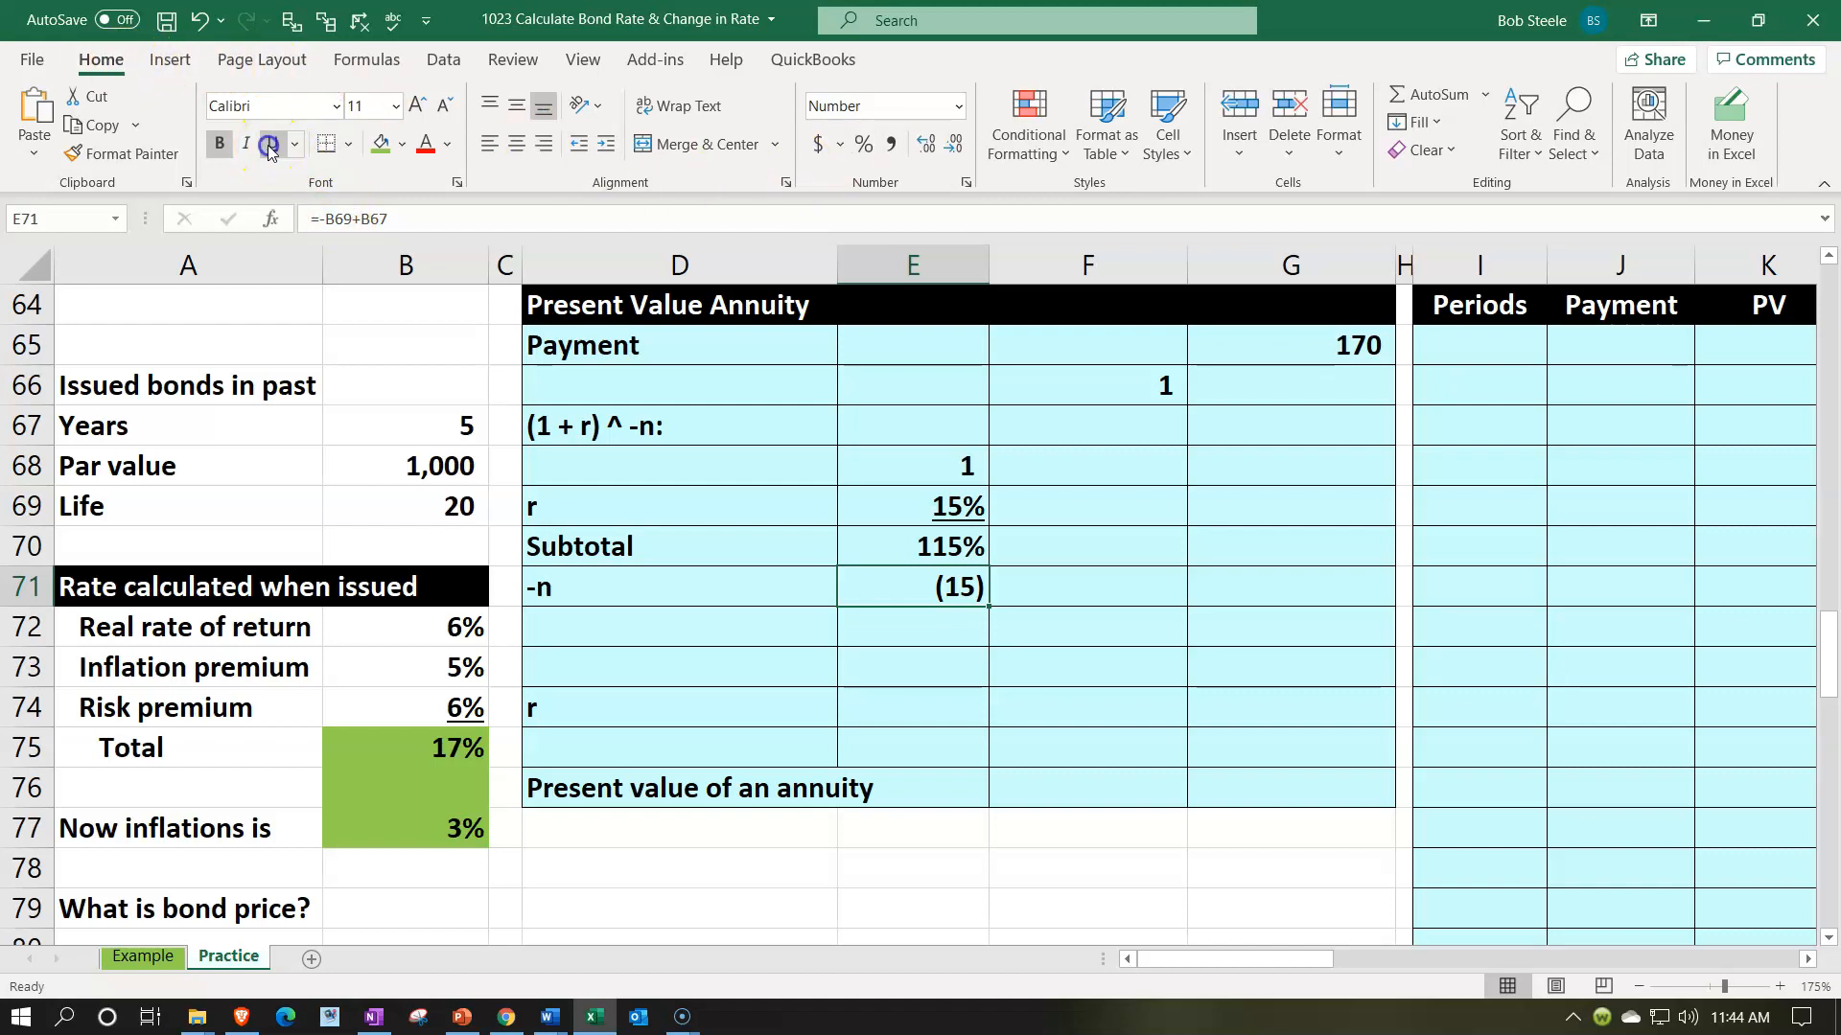
- Raise the Subtotal to the power of -n in F72 with =E70^E71
{"action": "key", "text": "Down"}
{"action": "key", "text": "Right"}
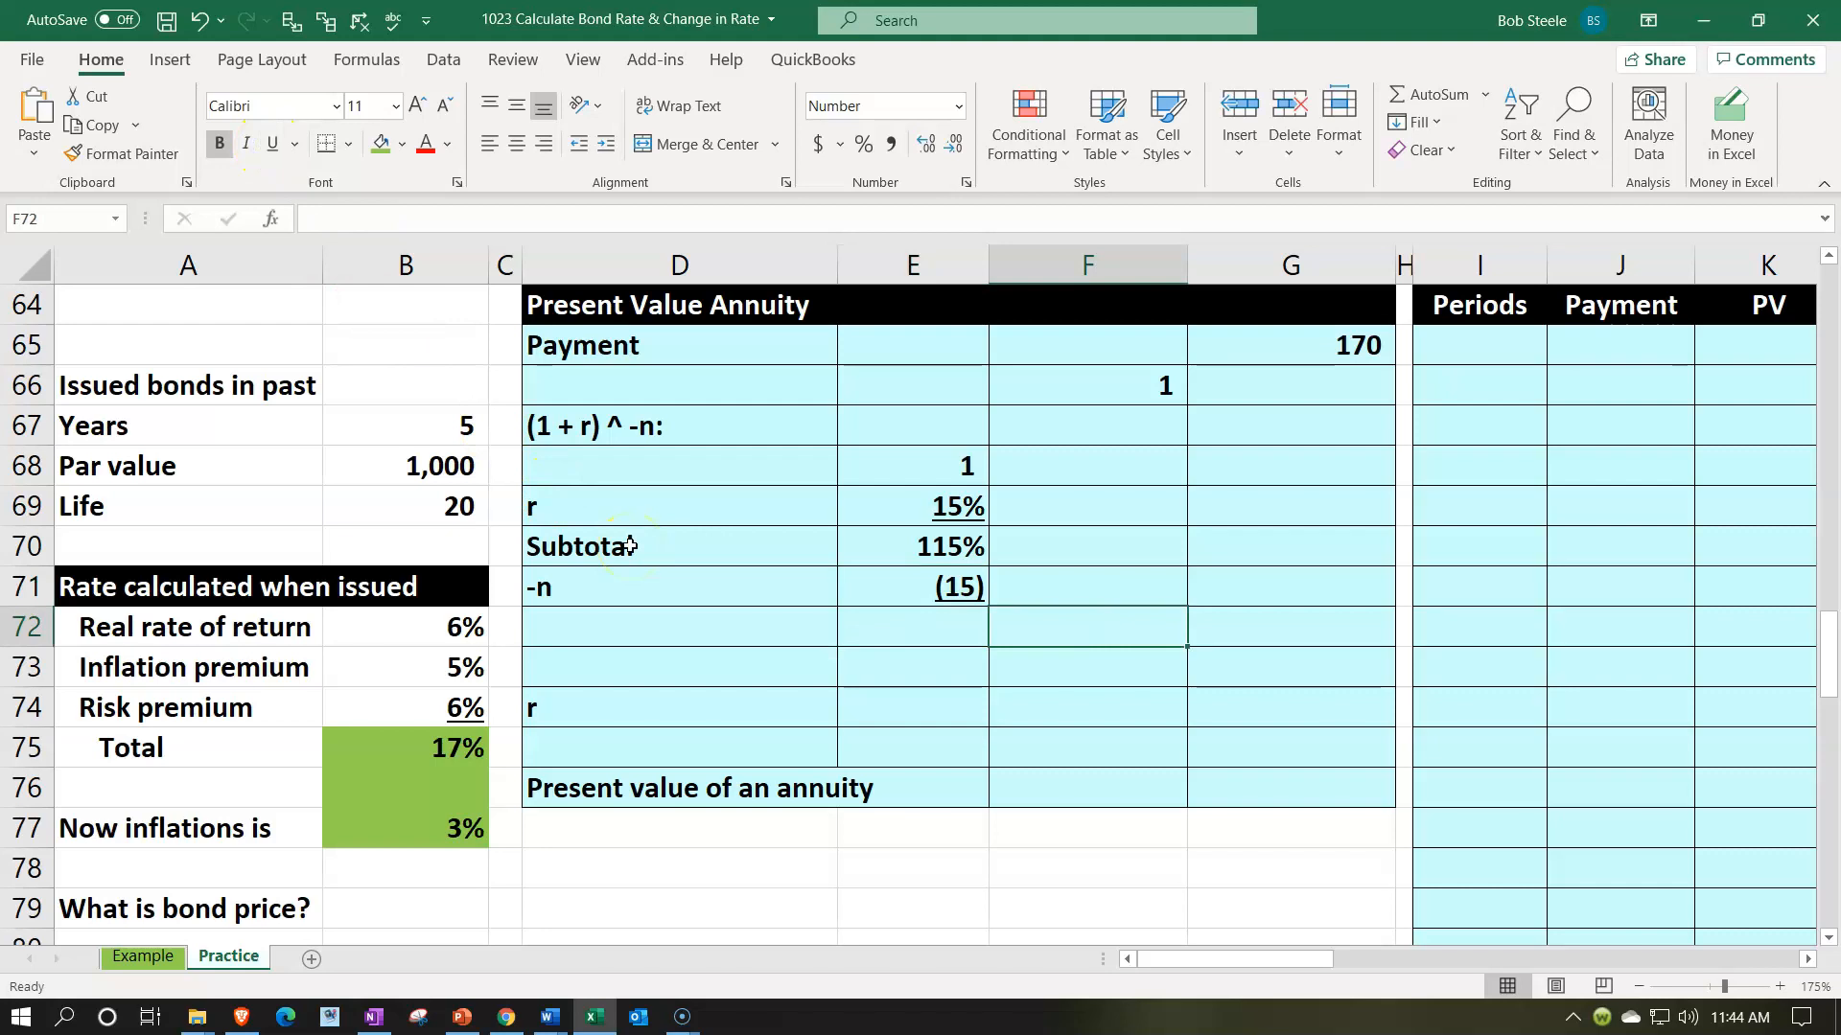
{"action": "type", "text": "="}
{"action": "key", "text": "Left"}
{"action": "key", "text": "Up"}
{"action": "key", "text": "Up"}
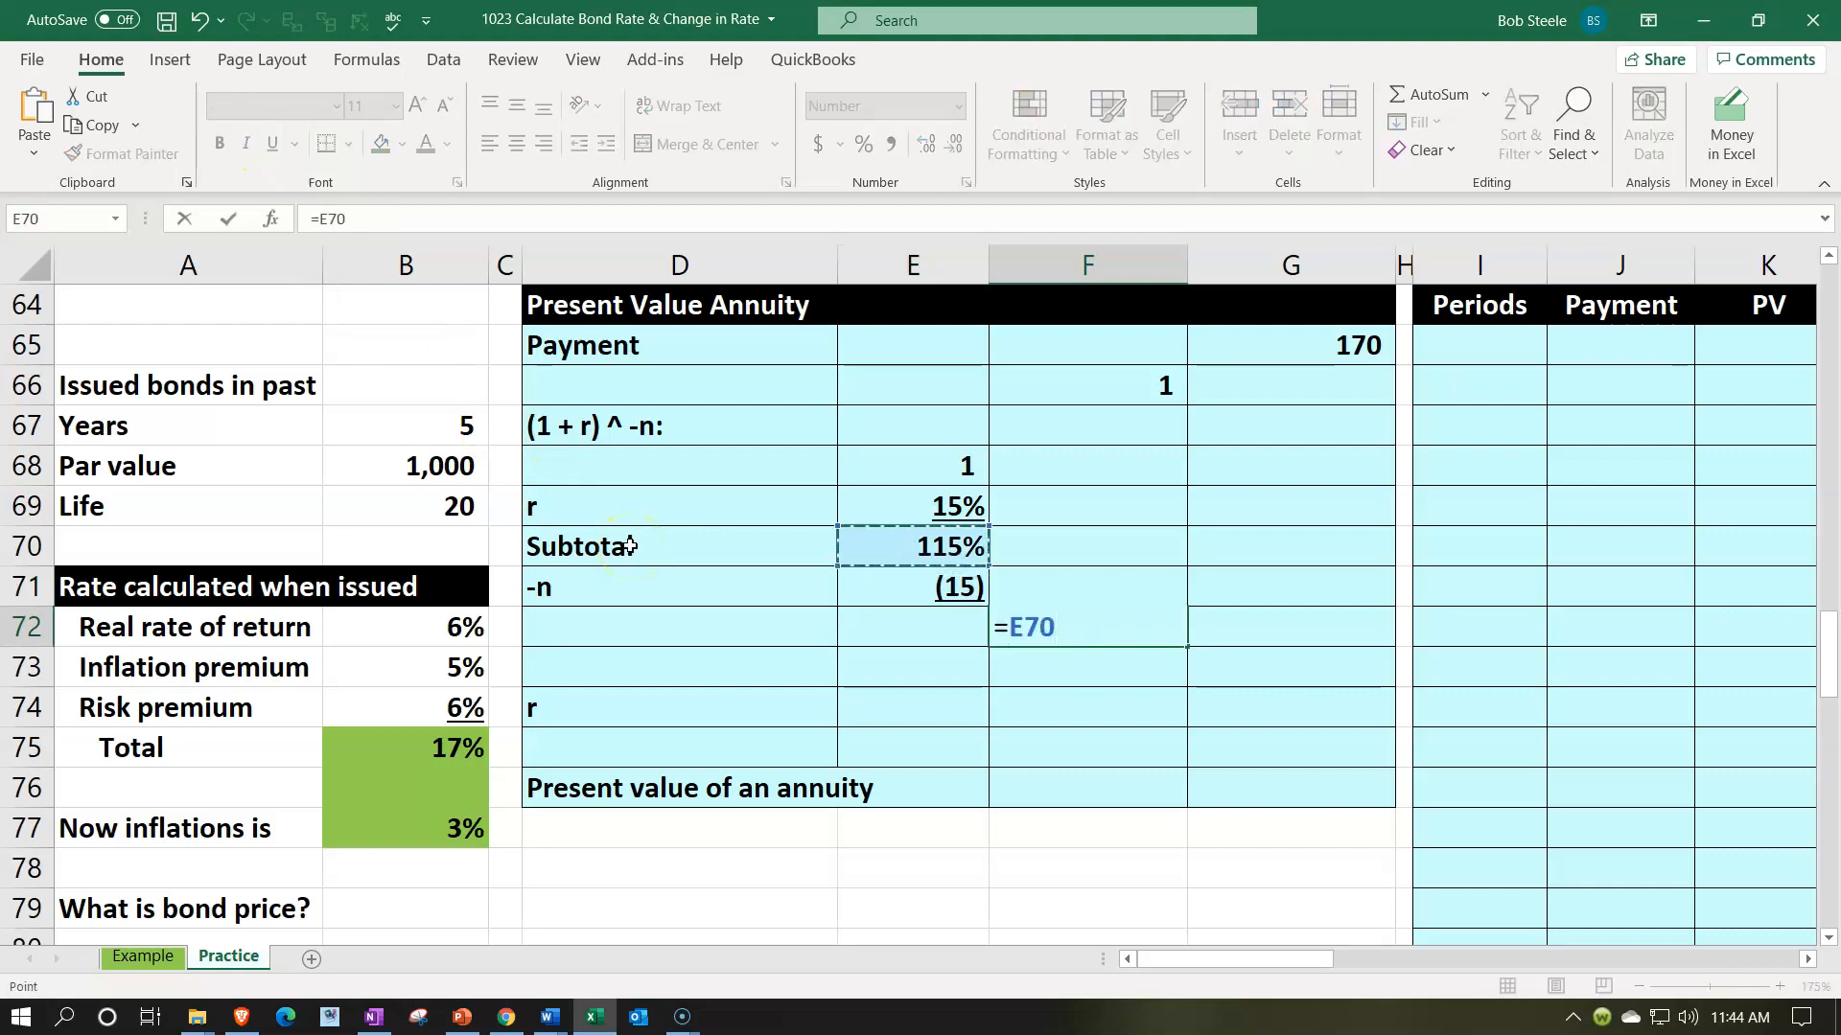
{"action": "type", "text": "^"}
{"action": "key", "text": "Left"}
{"action": "key", "text": "Up"}
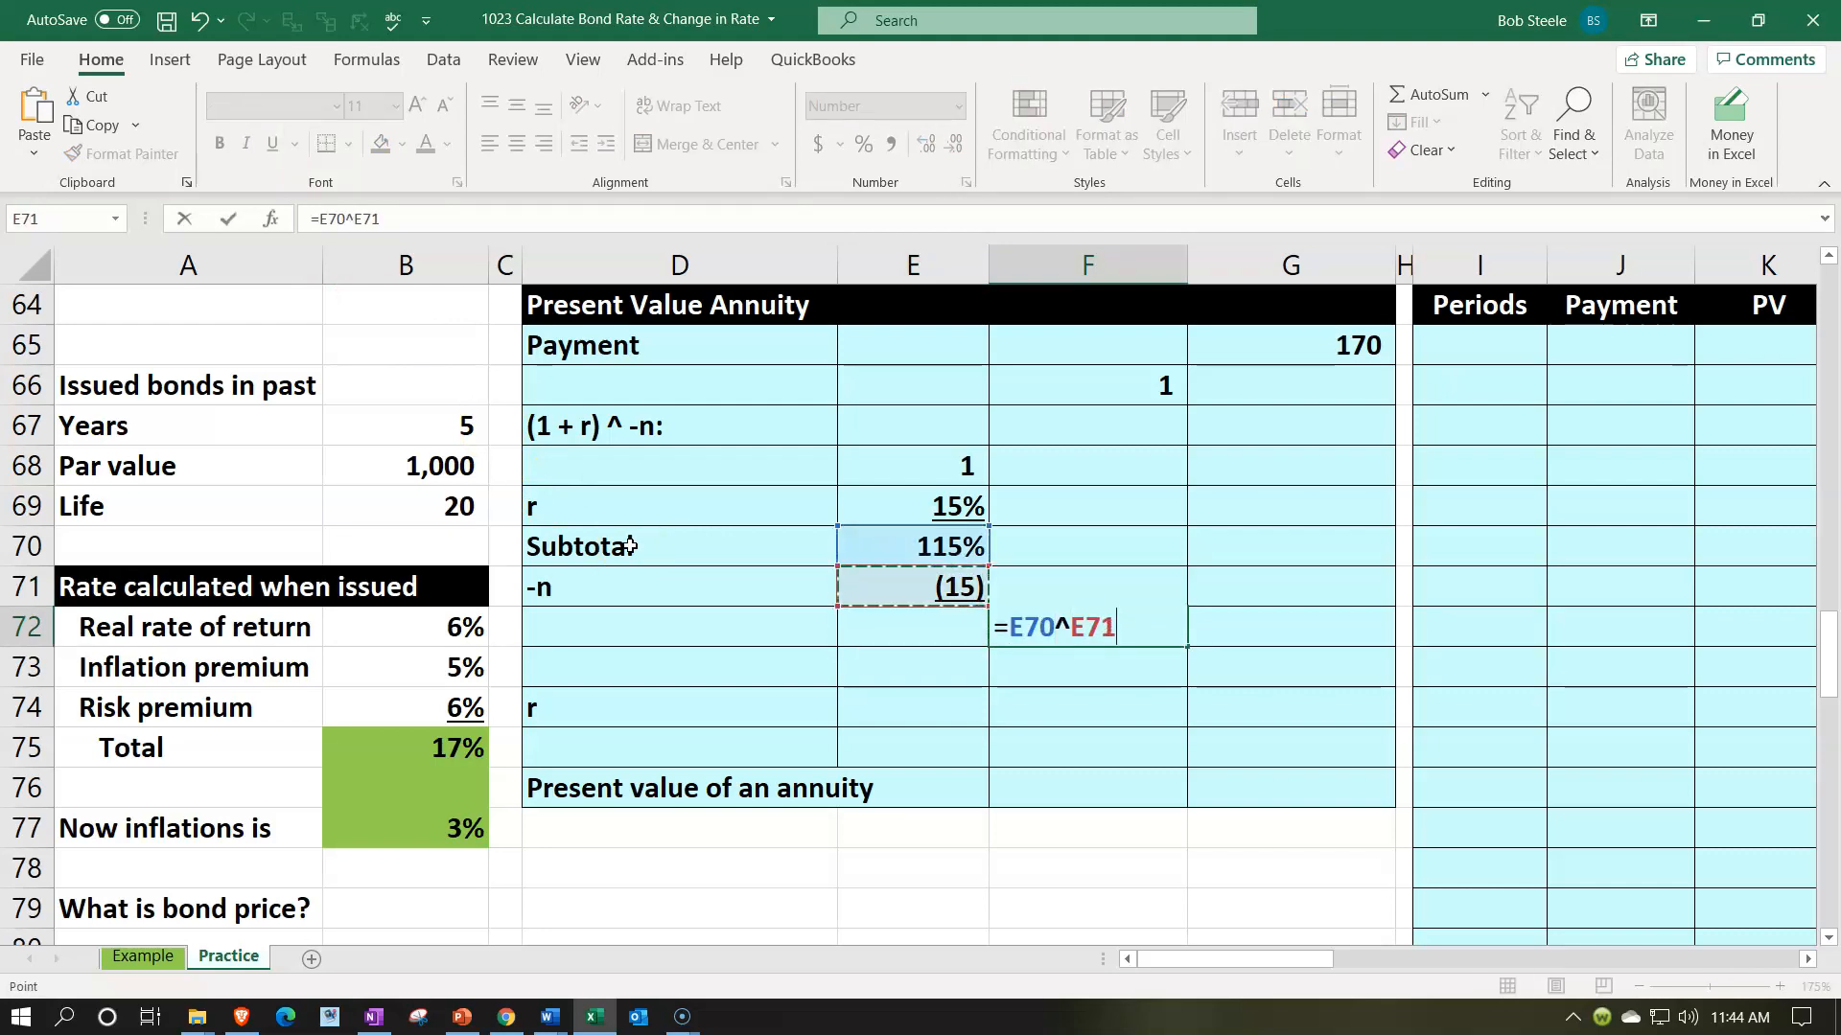
{"action": "key", "text": "Return"}
{"action": "key", "text": "Up"}
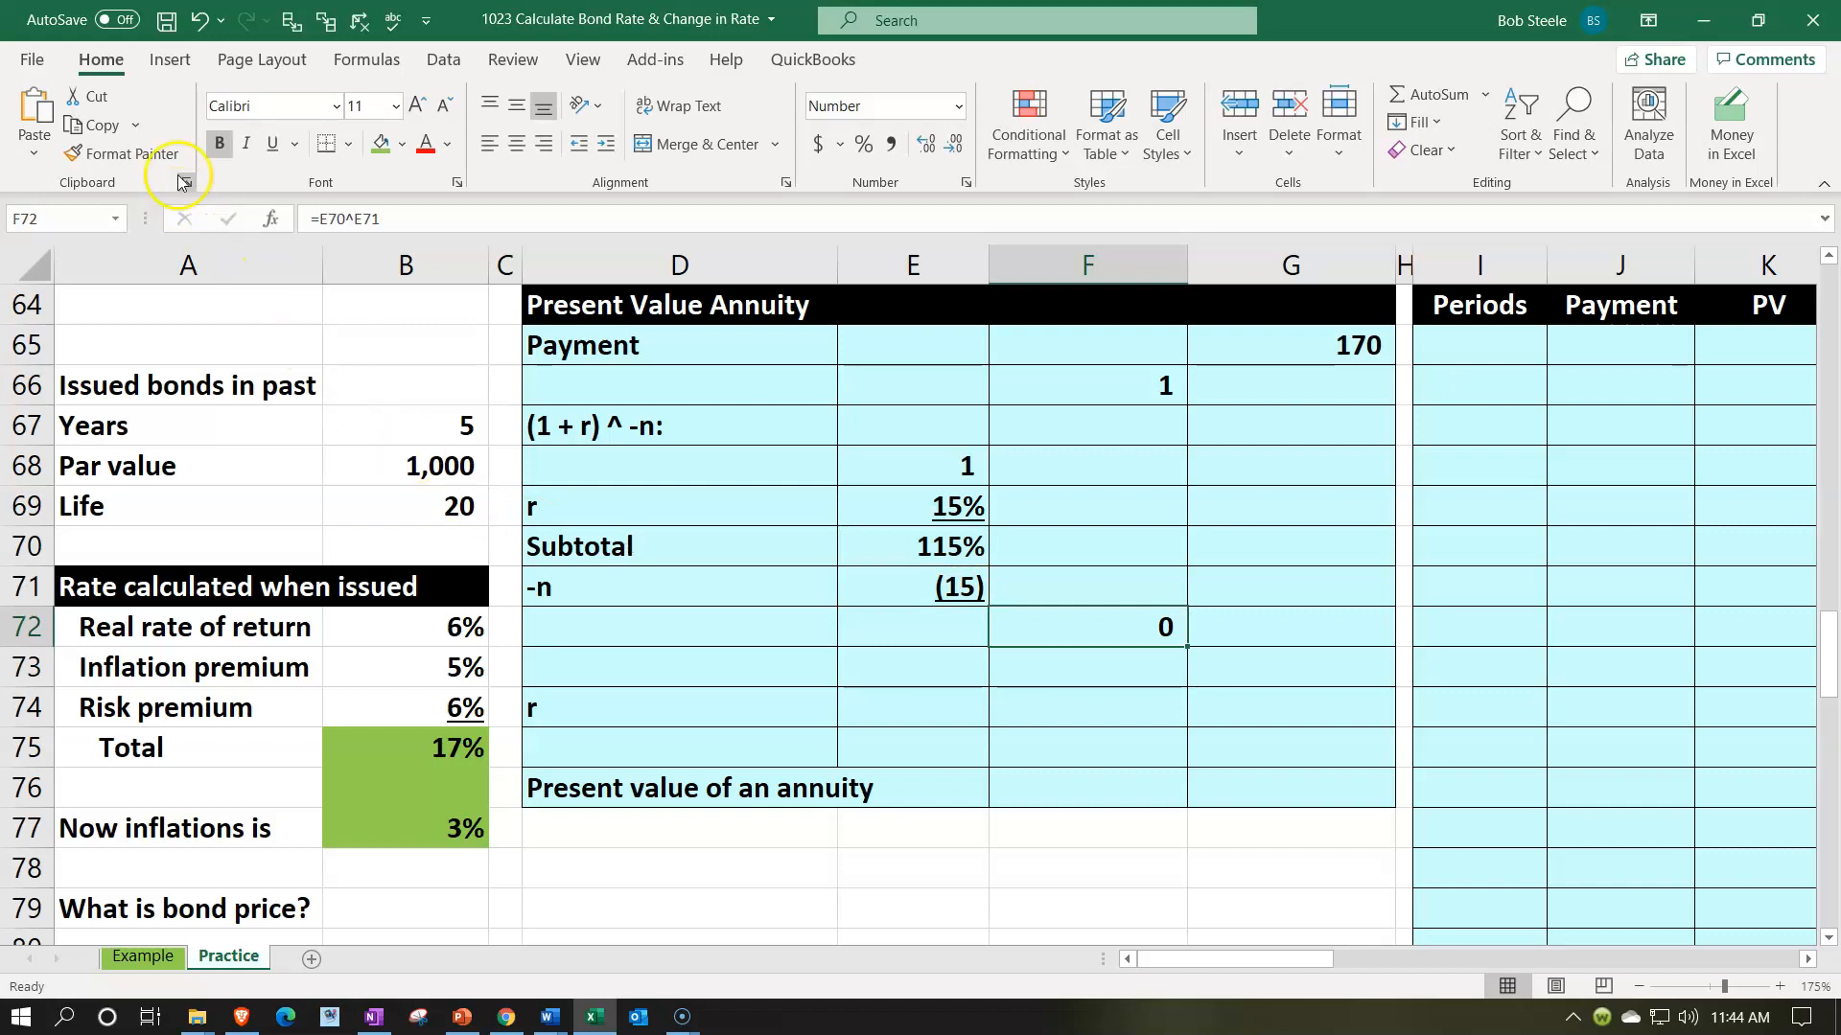
- Show F72 with eight decimal places and underline it
{"action": "left_click", "coordinate": [927, 149]}
{"action": "left_click", "coordinate": [926, 149]}
{"action": "left_click", "coordinate": [926, 149]}
{"action": "left_click", "coordinate": [926, 150]}
{"action": "left_click", "coordinate": [926, 150]}
{"action": "left_click", "coordinate": [926, 149]}
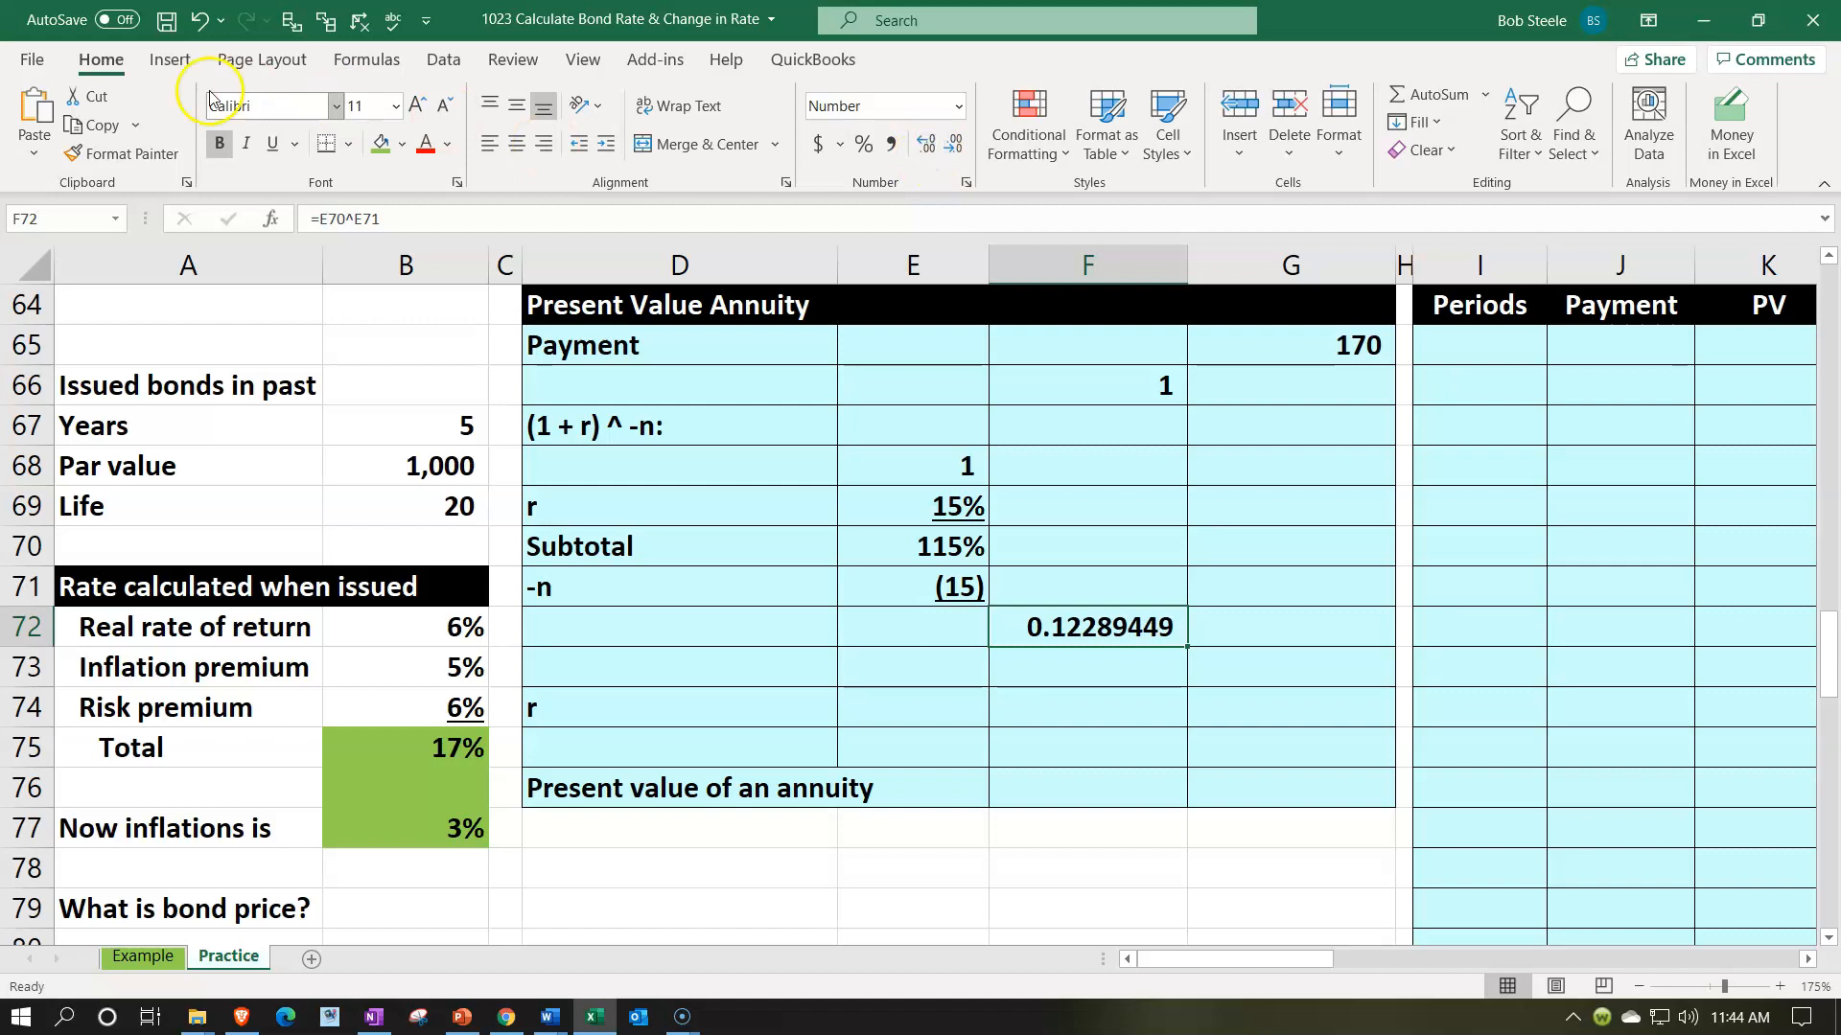
{"action": "left_click", "coordinate": [275, 146]}
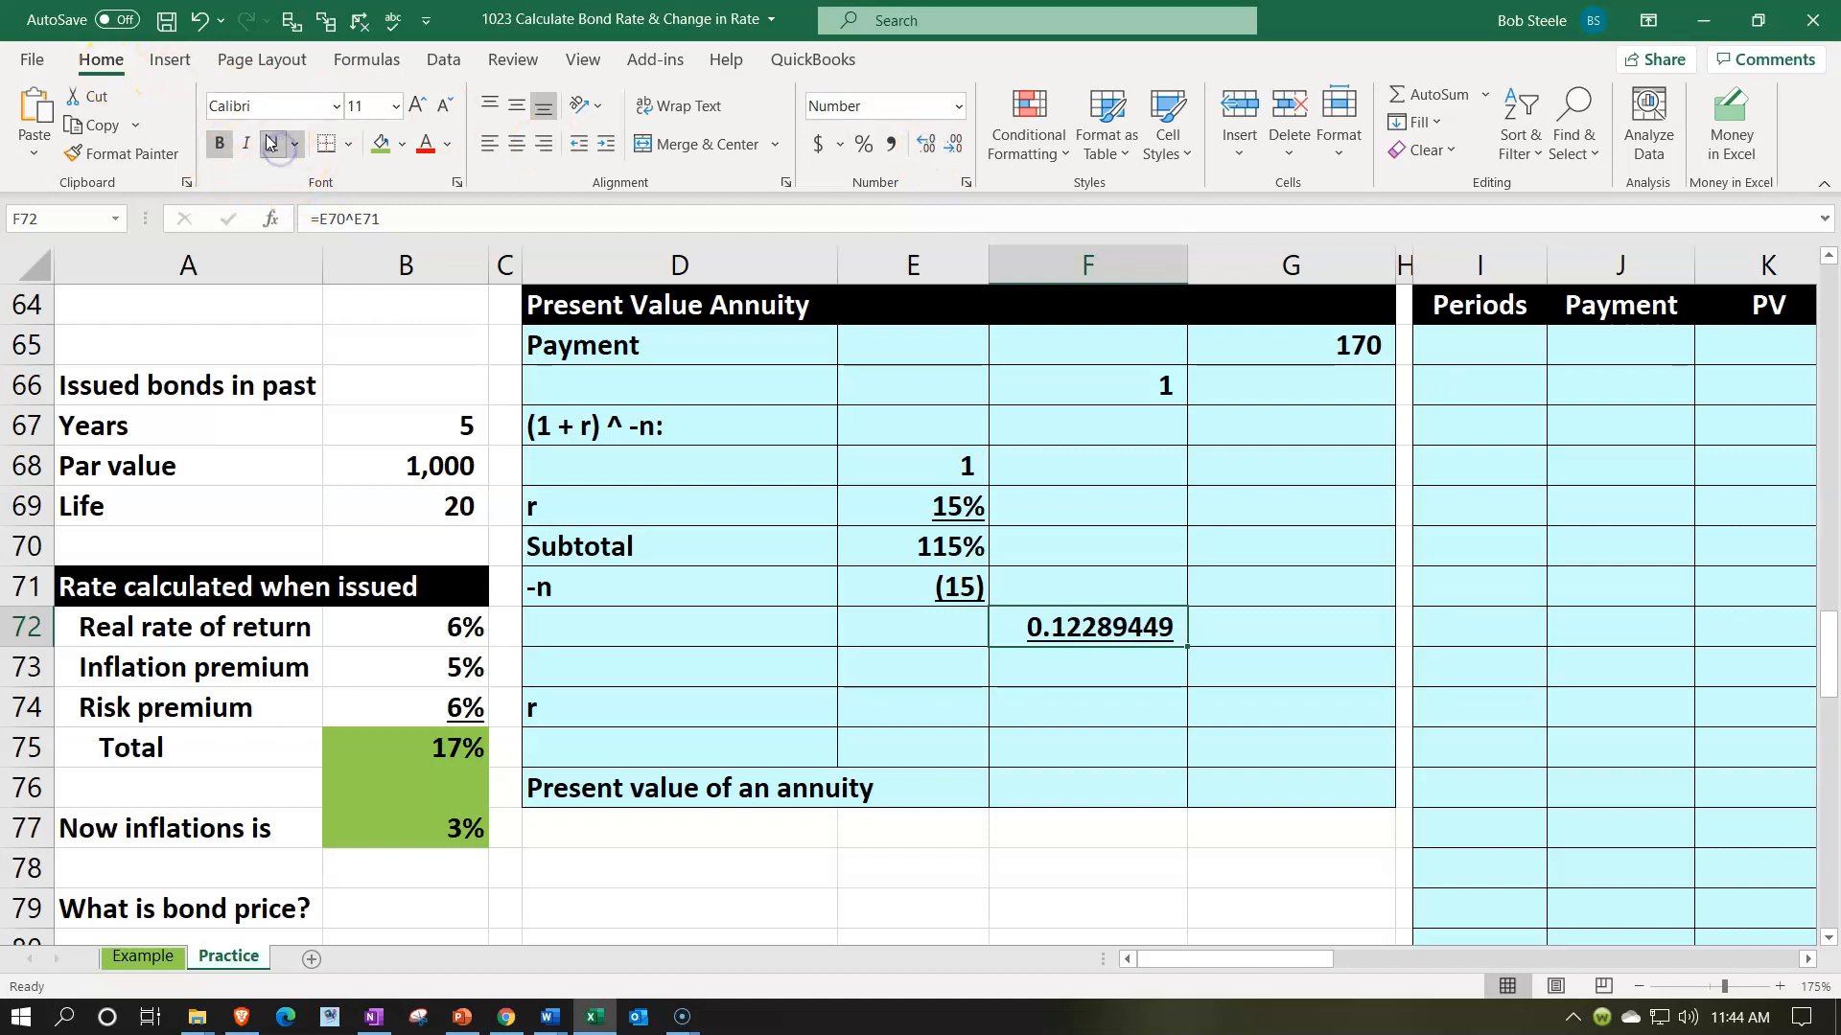
- Subtract the discount factor from the constant in F73 with =F66-F72
{"action": "key", "text": "Return"}
{"action": "type", "text": "="}
{"action": "key", "text": "Up"}
{"action": "key", "text": "Up"}
{"action": "key", "text": "Up"}
{"action": "key", "text": "Up"}
{"action": "key", "text": "Up"}
{"action": "key", "text": "Up"}
{"action": "key", "text": "Up"}
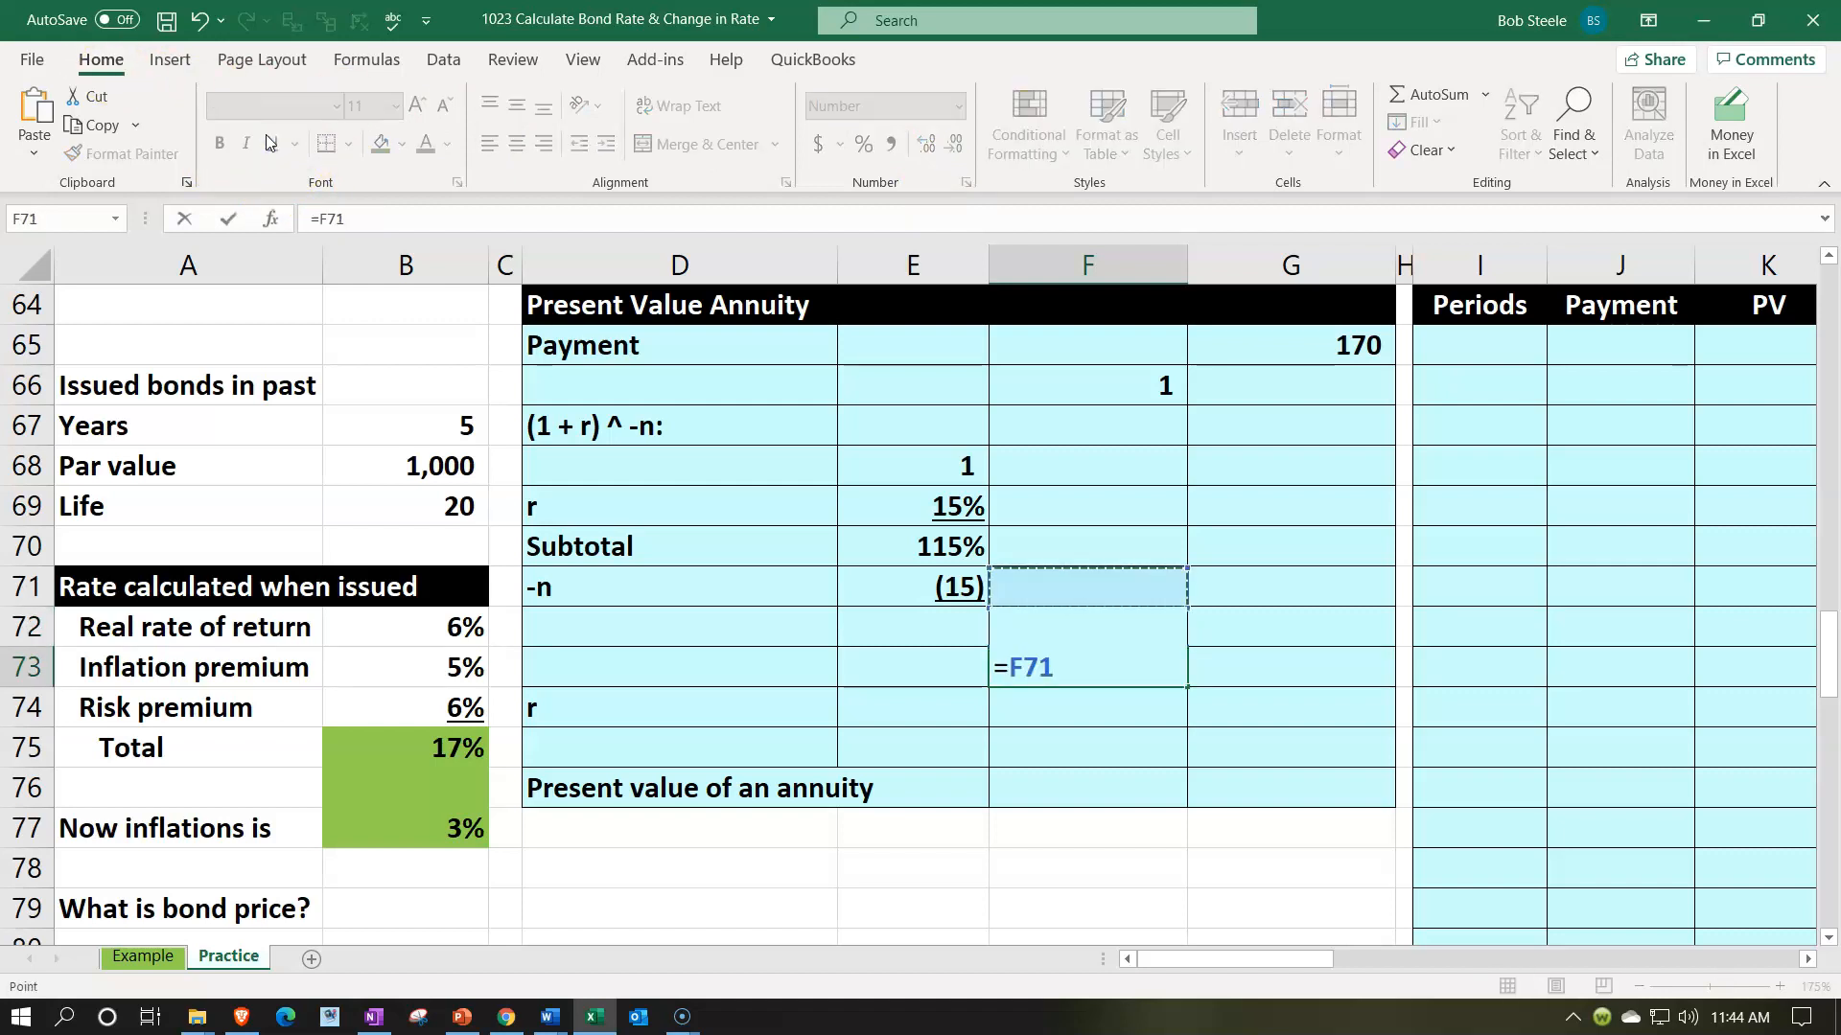
{"action": "type", "text": "-"}
{"action": "key", "text": "Up"}
{"action": "key", "text": "Return"}
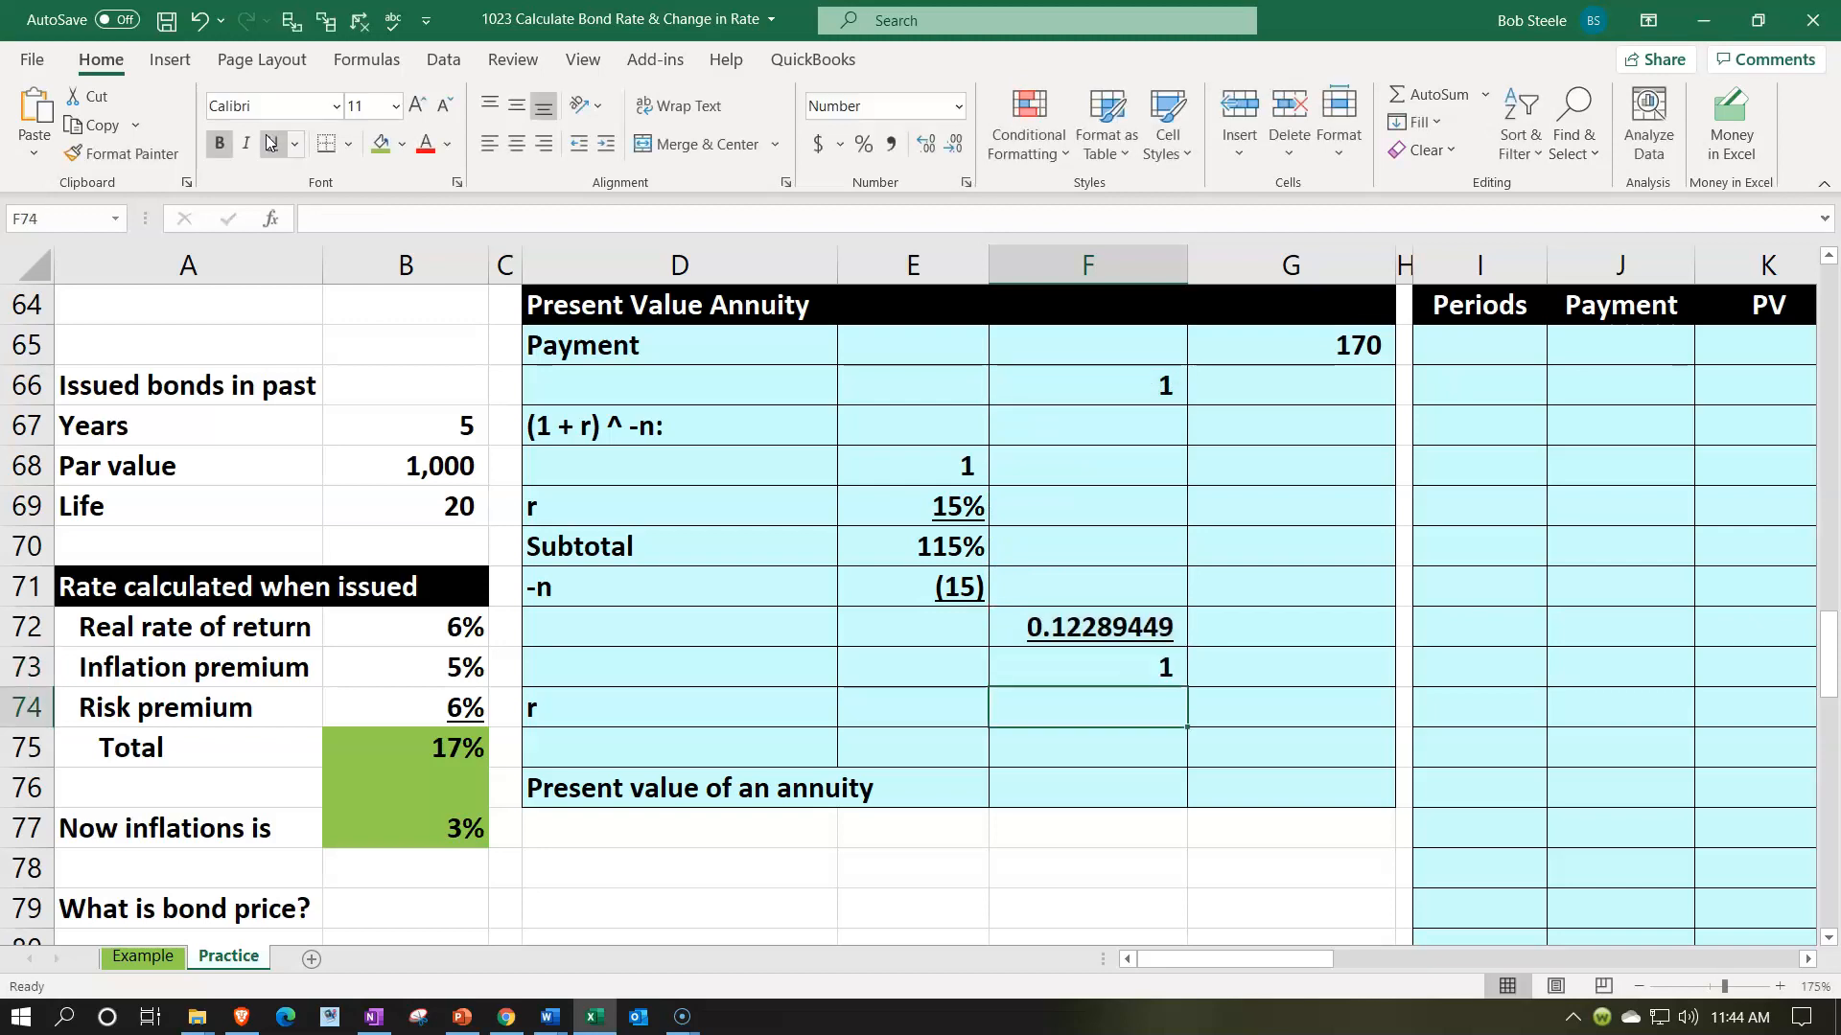
- Show the difference in F73 with eight decimal places
{"action": "scroll", "coordinate": [401, 548], "scroll_direction": "down", "scroll_amount": 1}
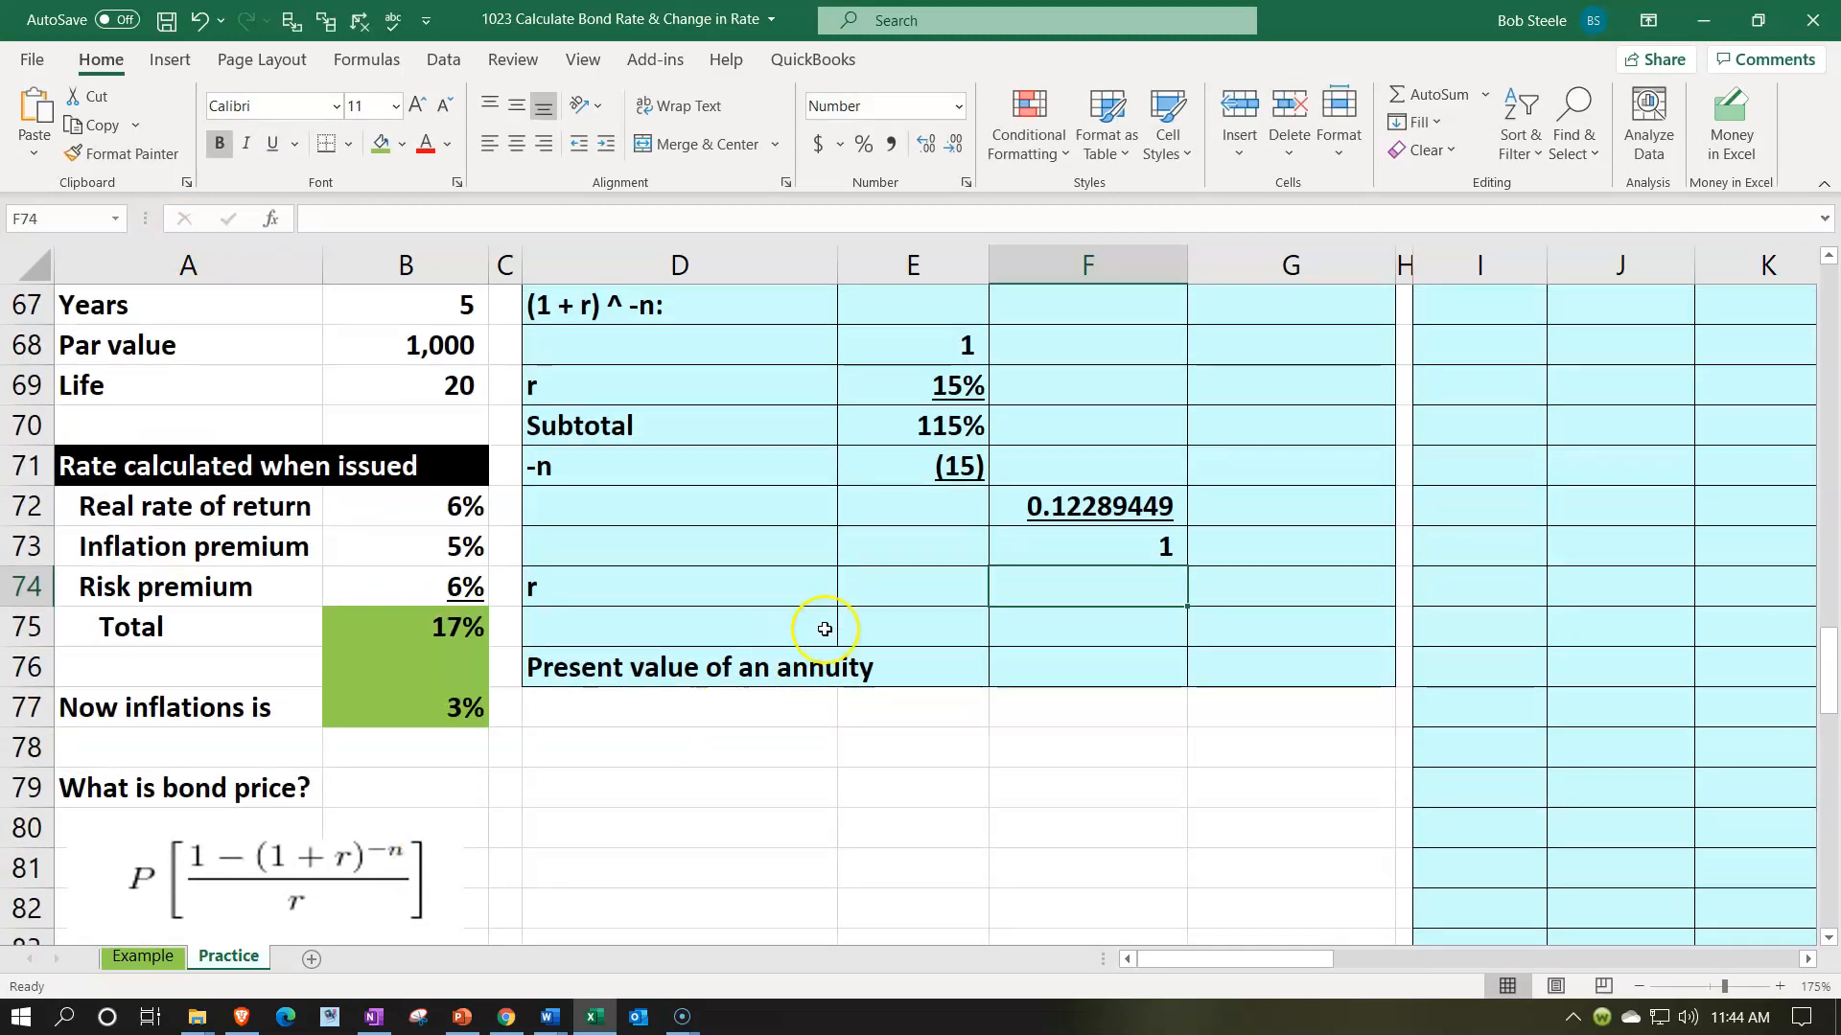
{"action": "left_click", "coordinate": [1013, 547]}
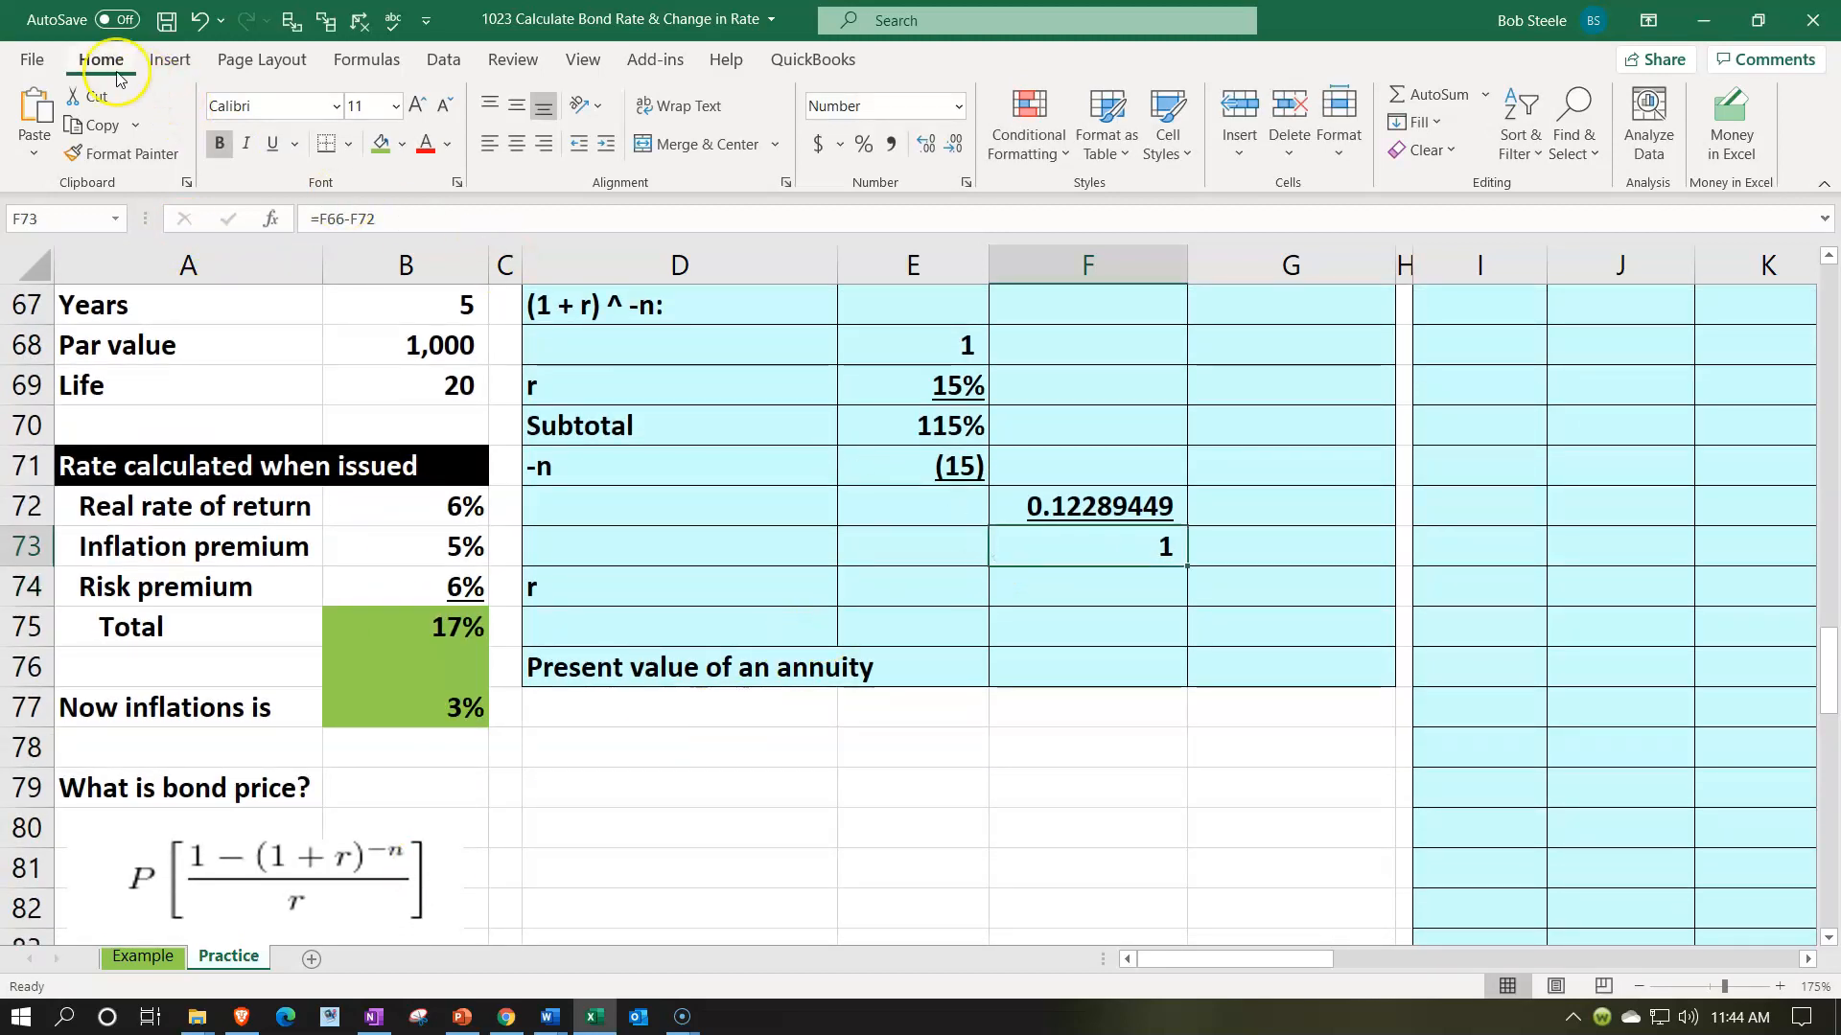
{"action": "left_click", "coordinate": [924, 143]}
{"action": "left_click", "coordinate": [925, 144]}
{"action": "left_click", "coordinate": [924, 144]}
{"action": "left_click", "coordinate": [924, 144]}
{"action": "left_click", "coordinate": [922, 145]}
{"action": "left_click", "coordinate": [922, 145]}
{"action": "left_click", "coordinate": [922, 147]}
{"action": "left_click", "coordinate": [922, 147]}
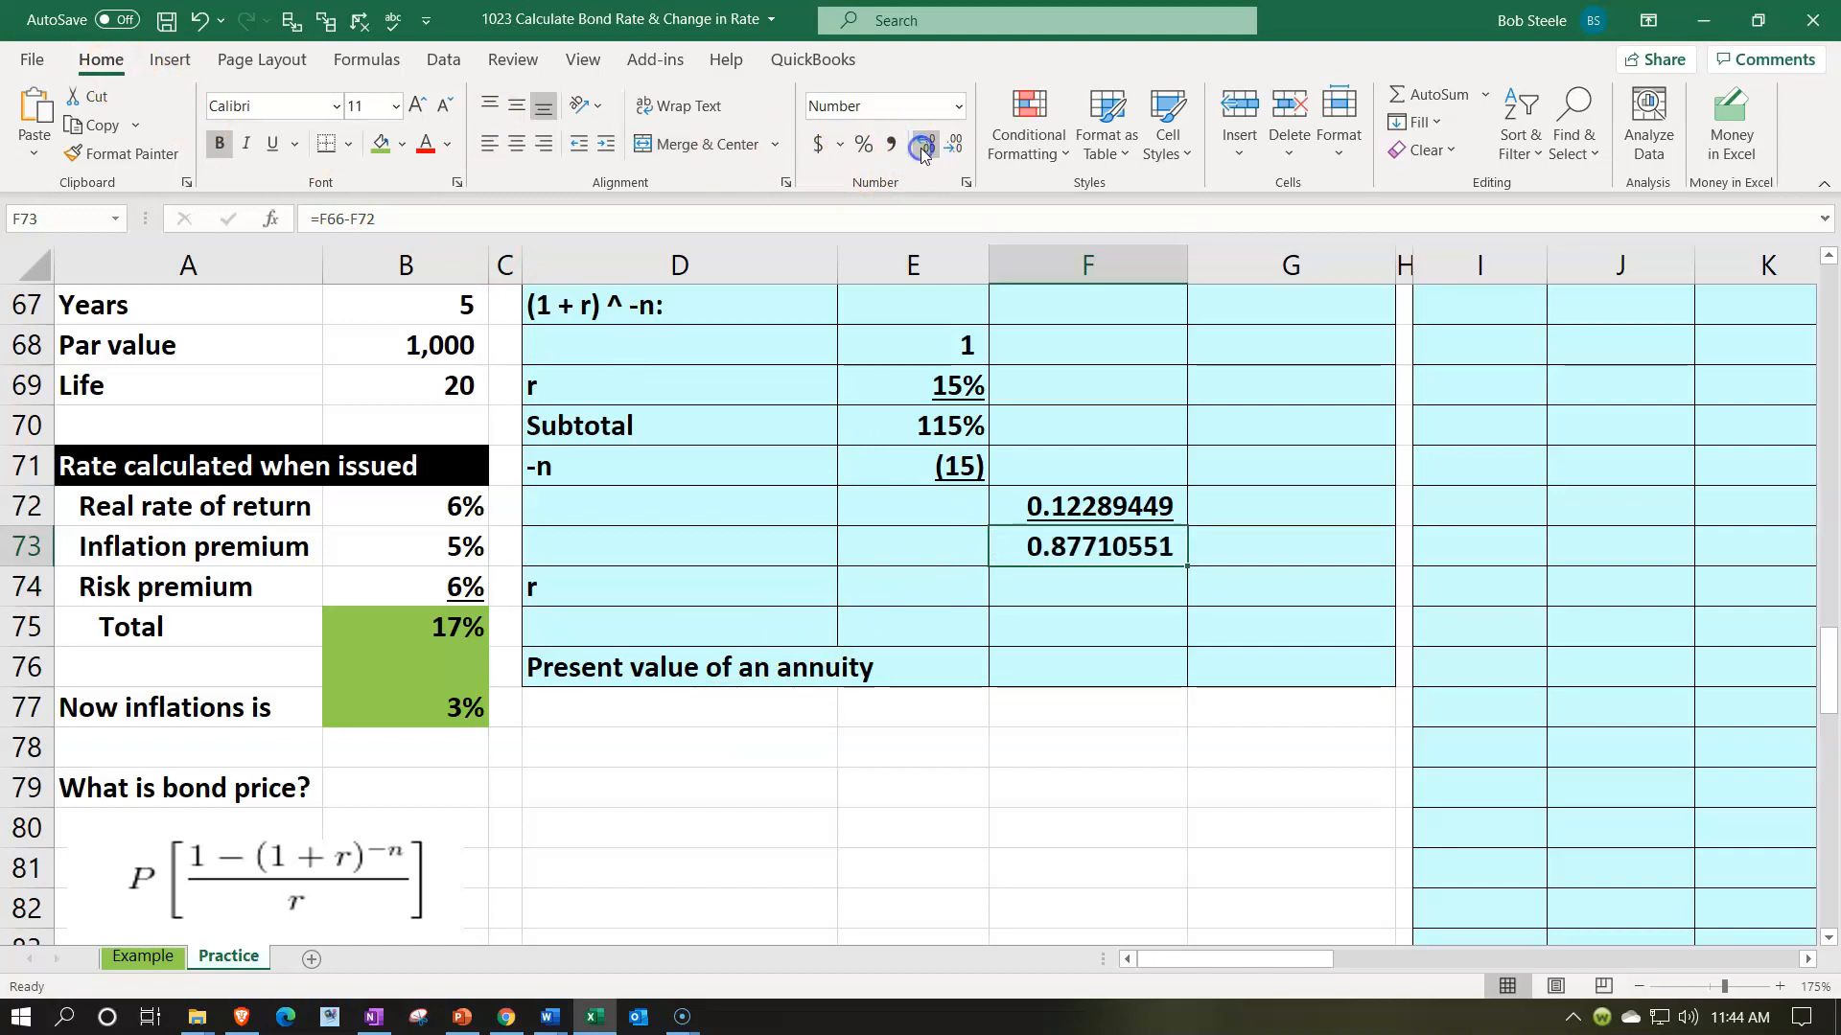
- Bring the rate r into F74 with =E69, formatted as an underlined percentage
{"action": "left_click", "coordinate": [1073, 577]}
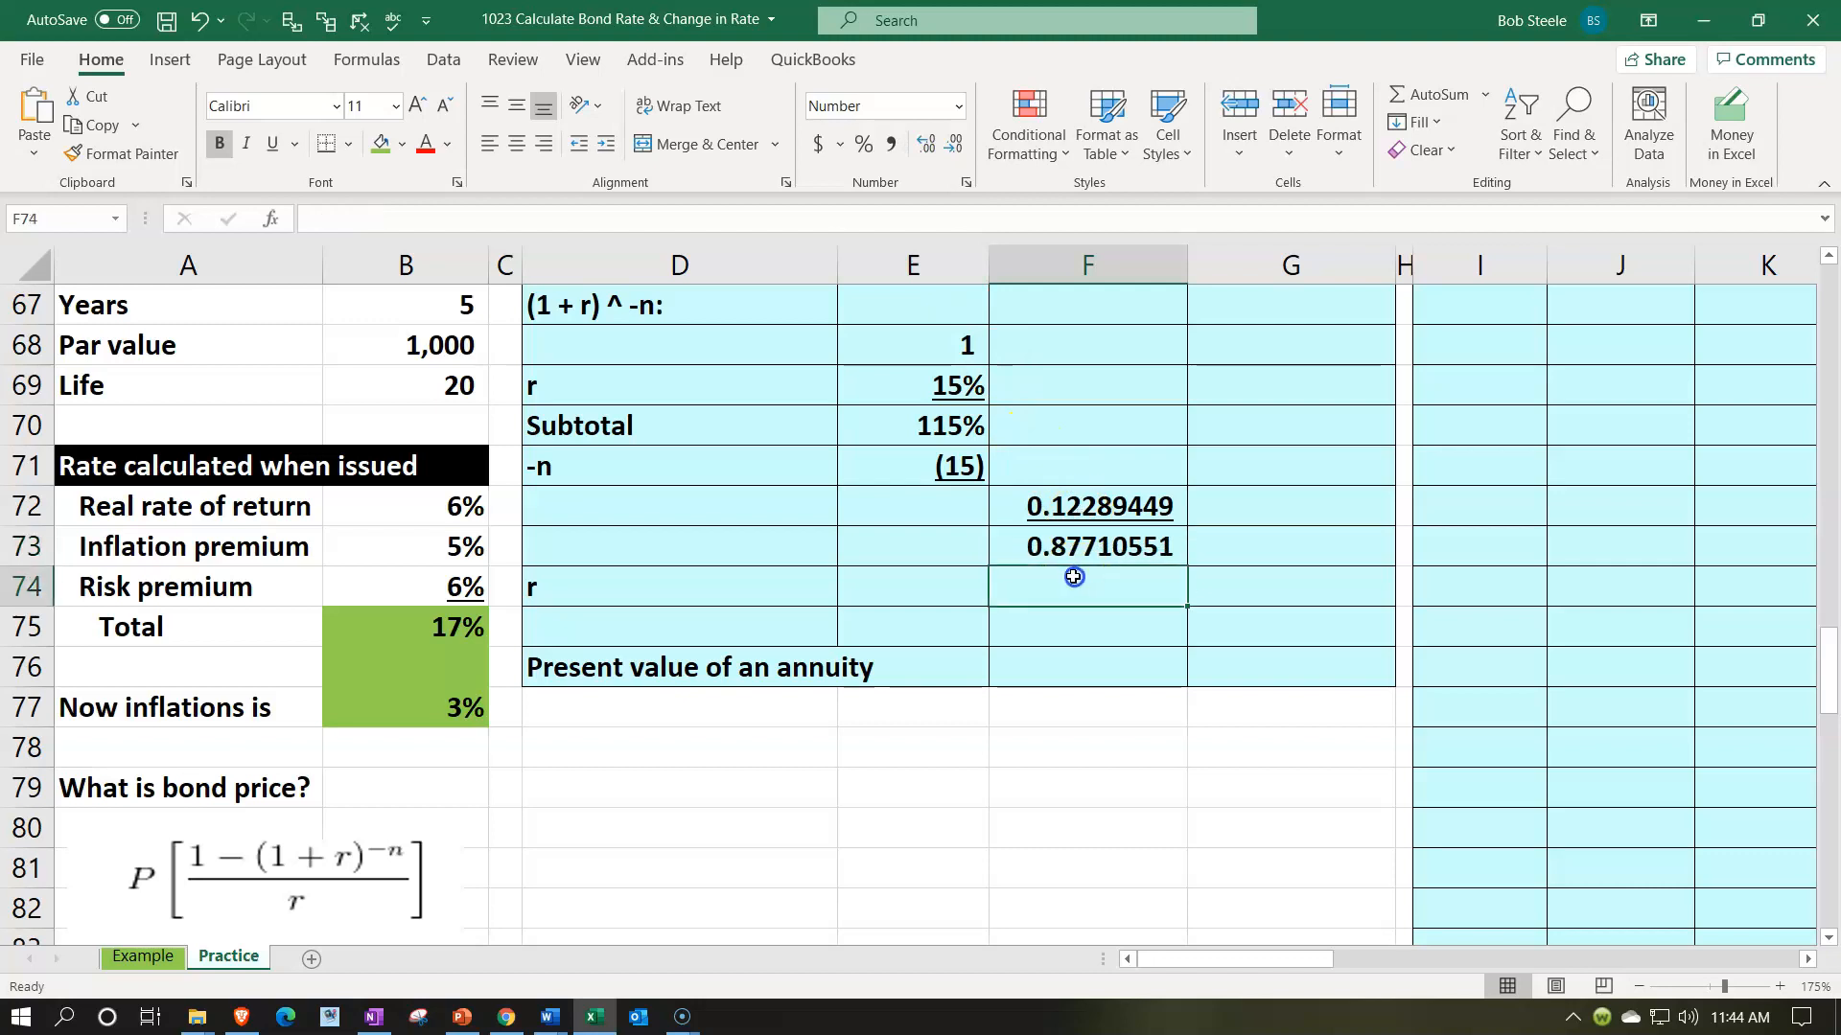
{"action": "type", "text": "="}
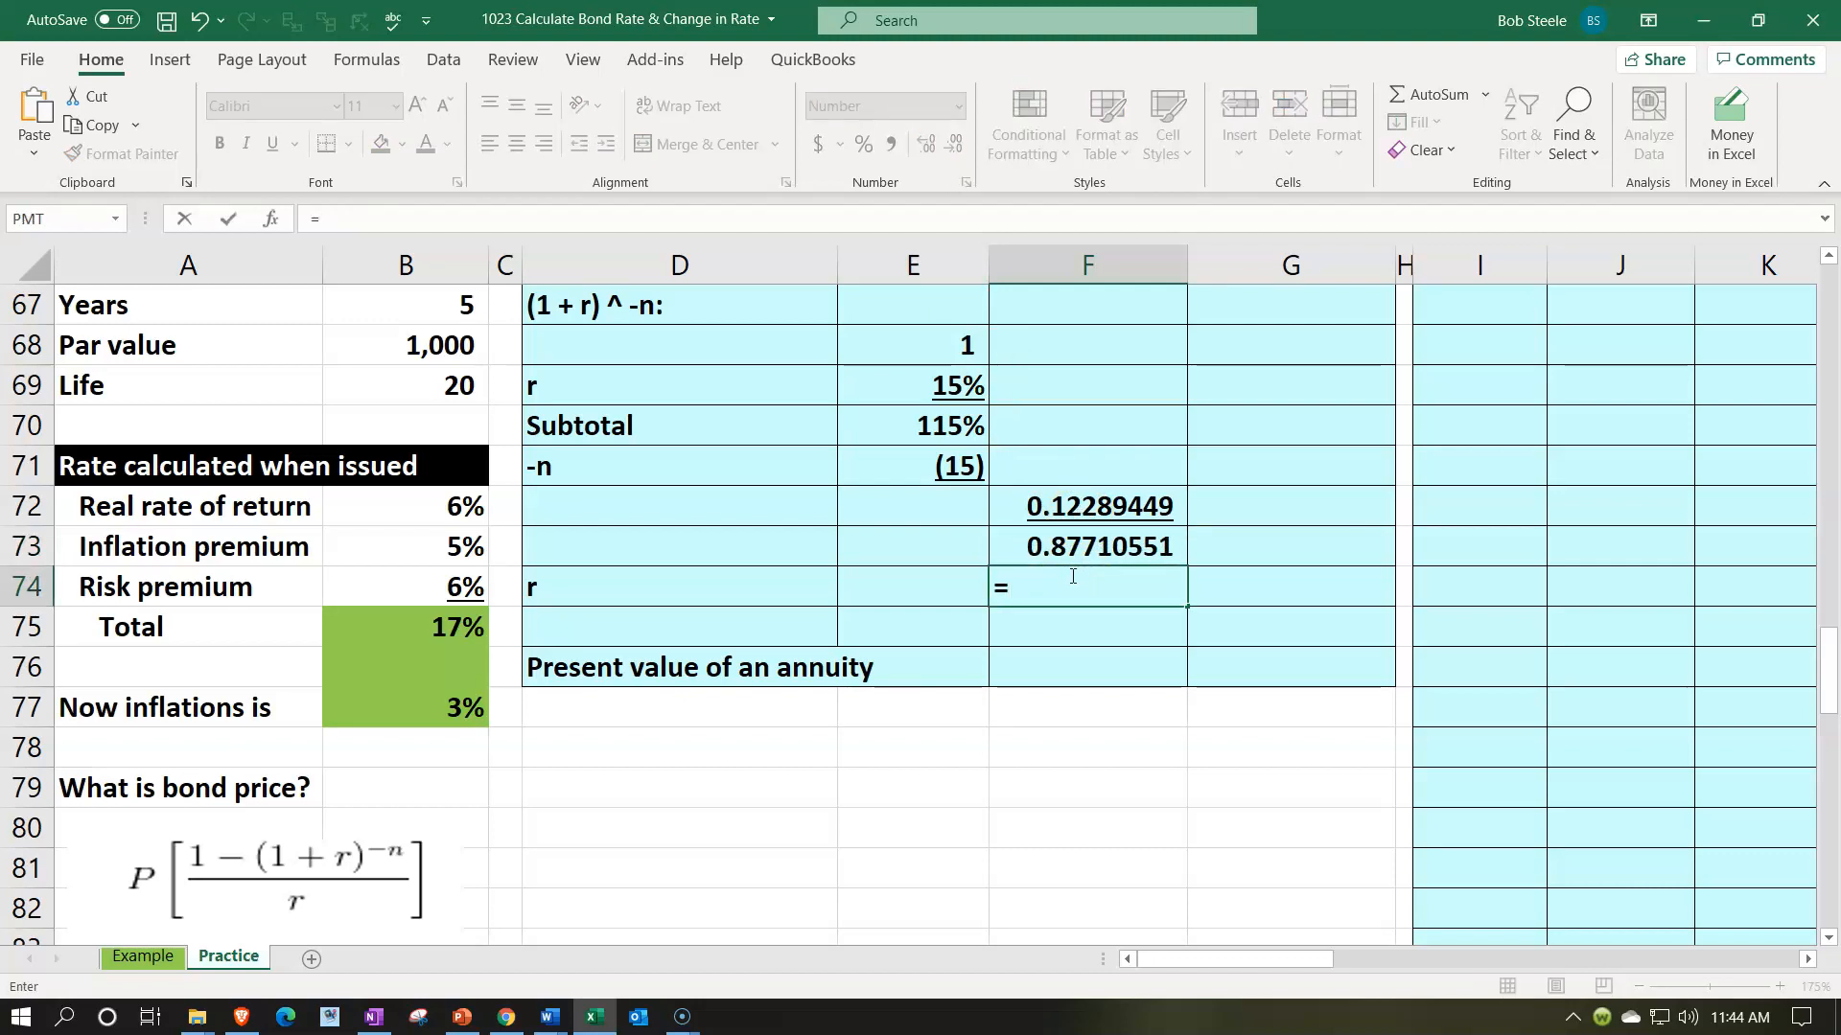
{"action": "key", "text": "Left"}
{"action": "key", "text": "Up"}
{"action": "key", "text": "Up"}
{"action": "key", "text": "Up"}
{"action": "key", "text": "Up"}
{"action": "key", "text": "Up"}
{"action": "key", "text": "Return"}
{"action": "left_click", "coordinate": [1071, 575]}
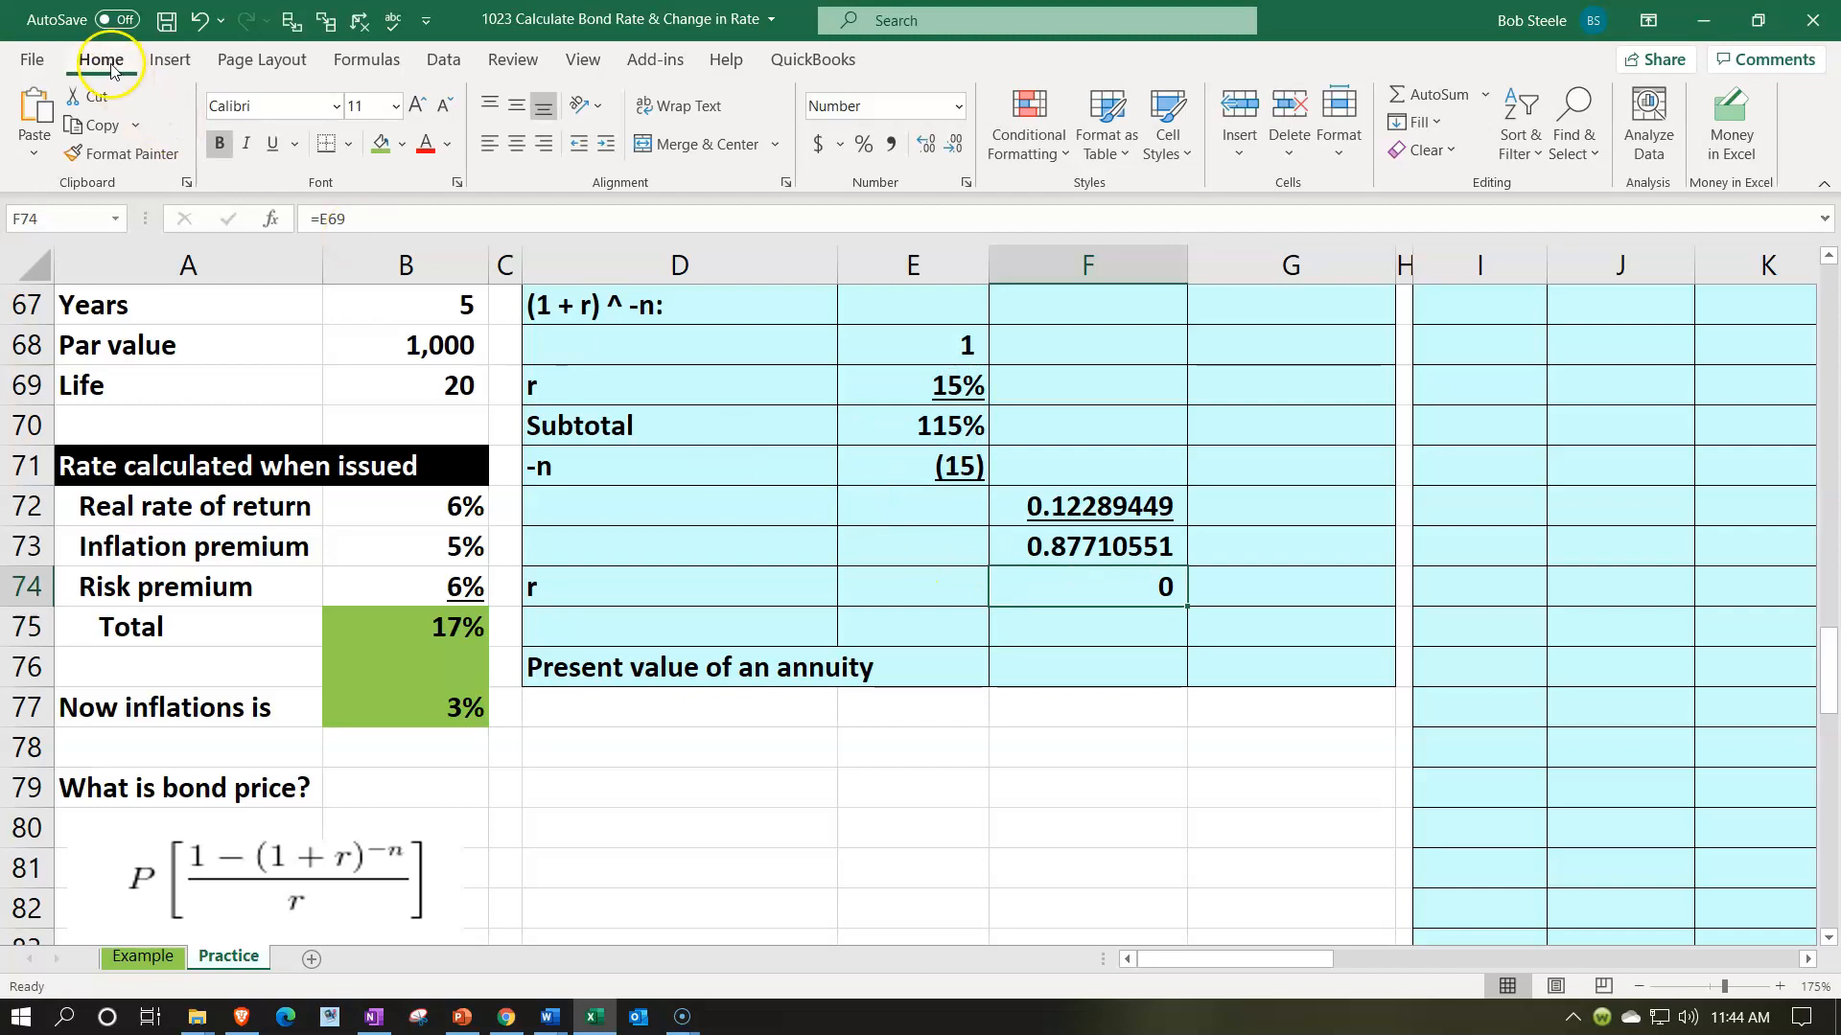
{"action": "left_click", "coordinate": [864, 146]}
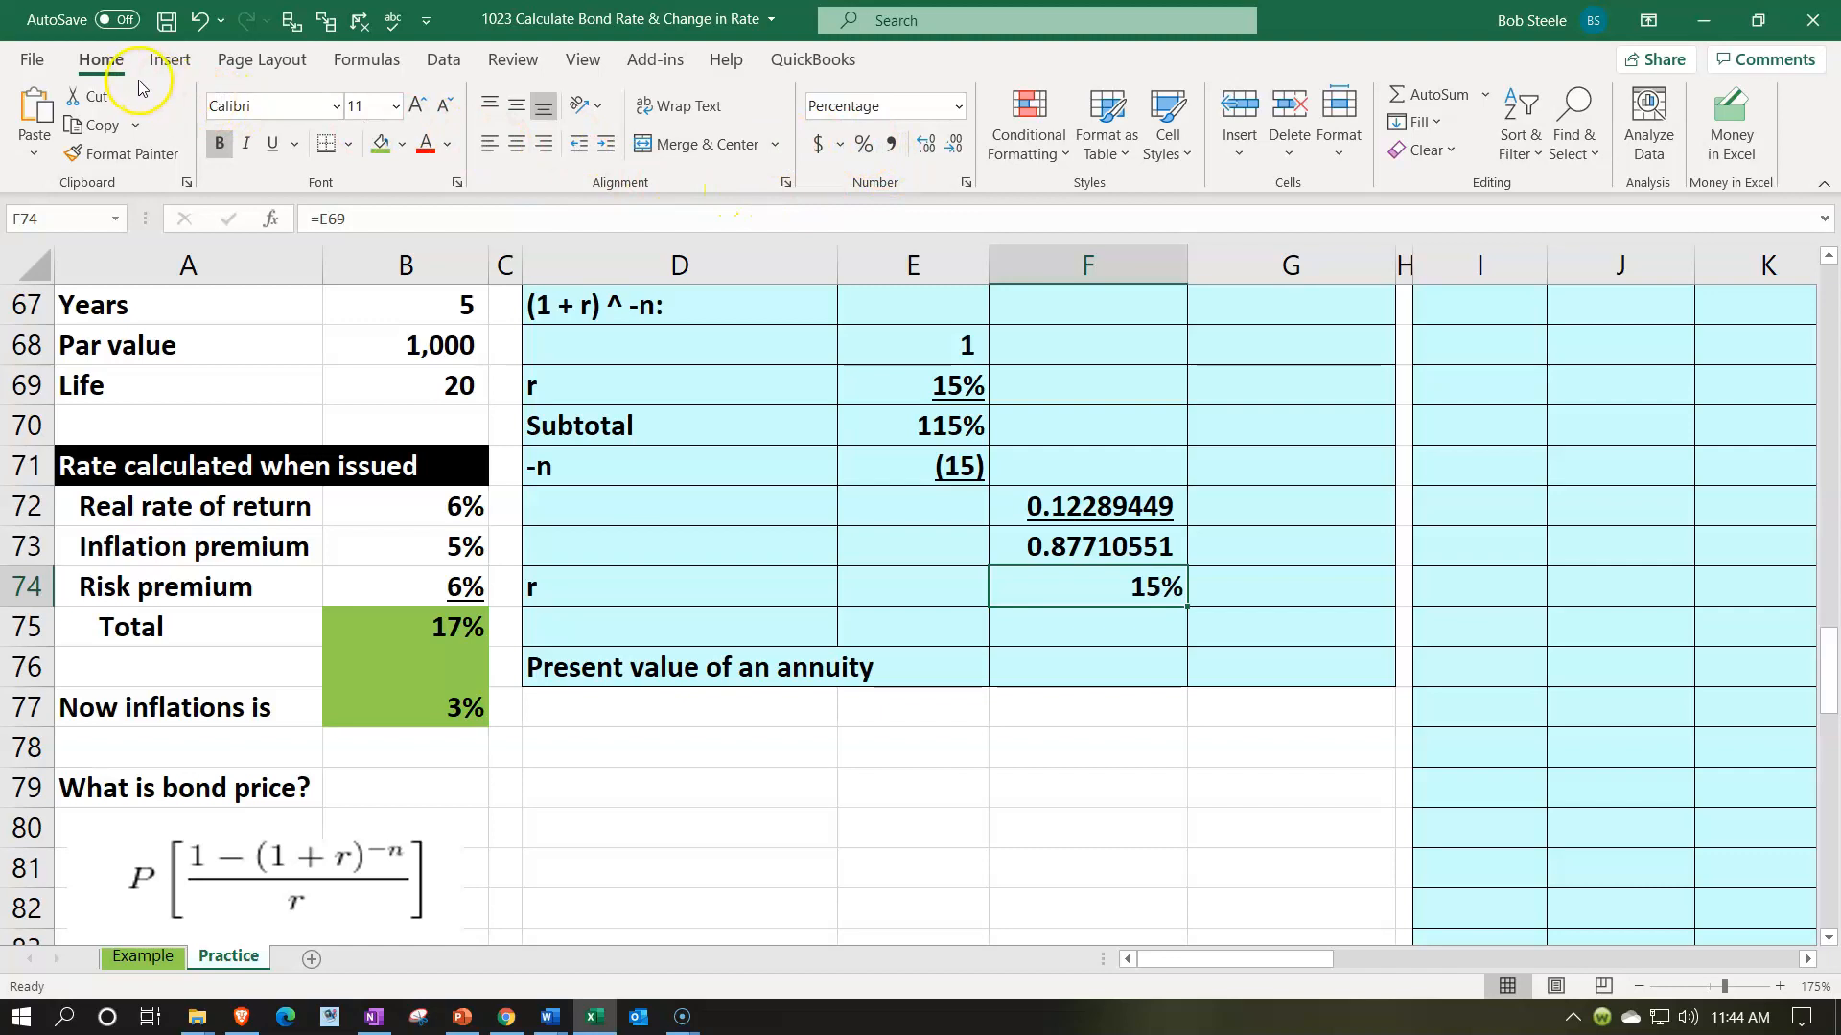
{"action": "left_click", "coordinate": [270, 144]}
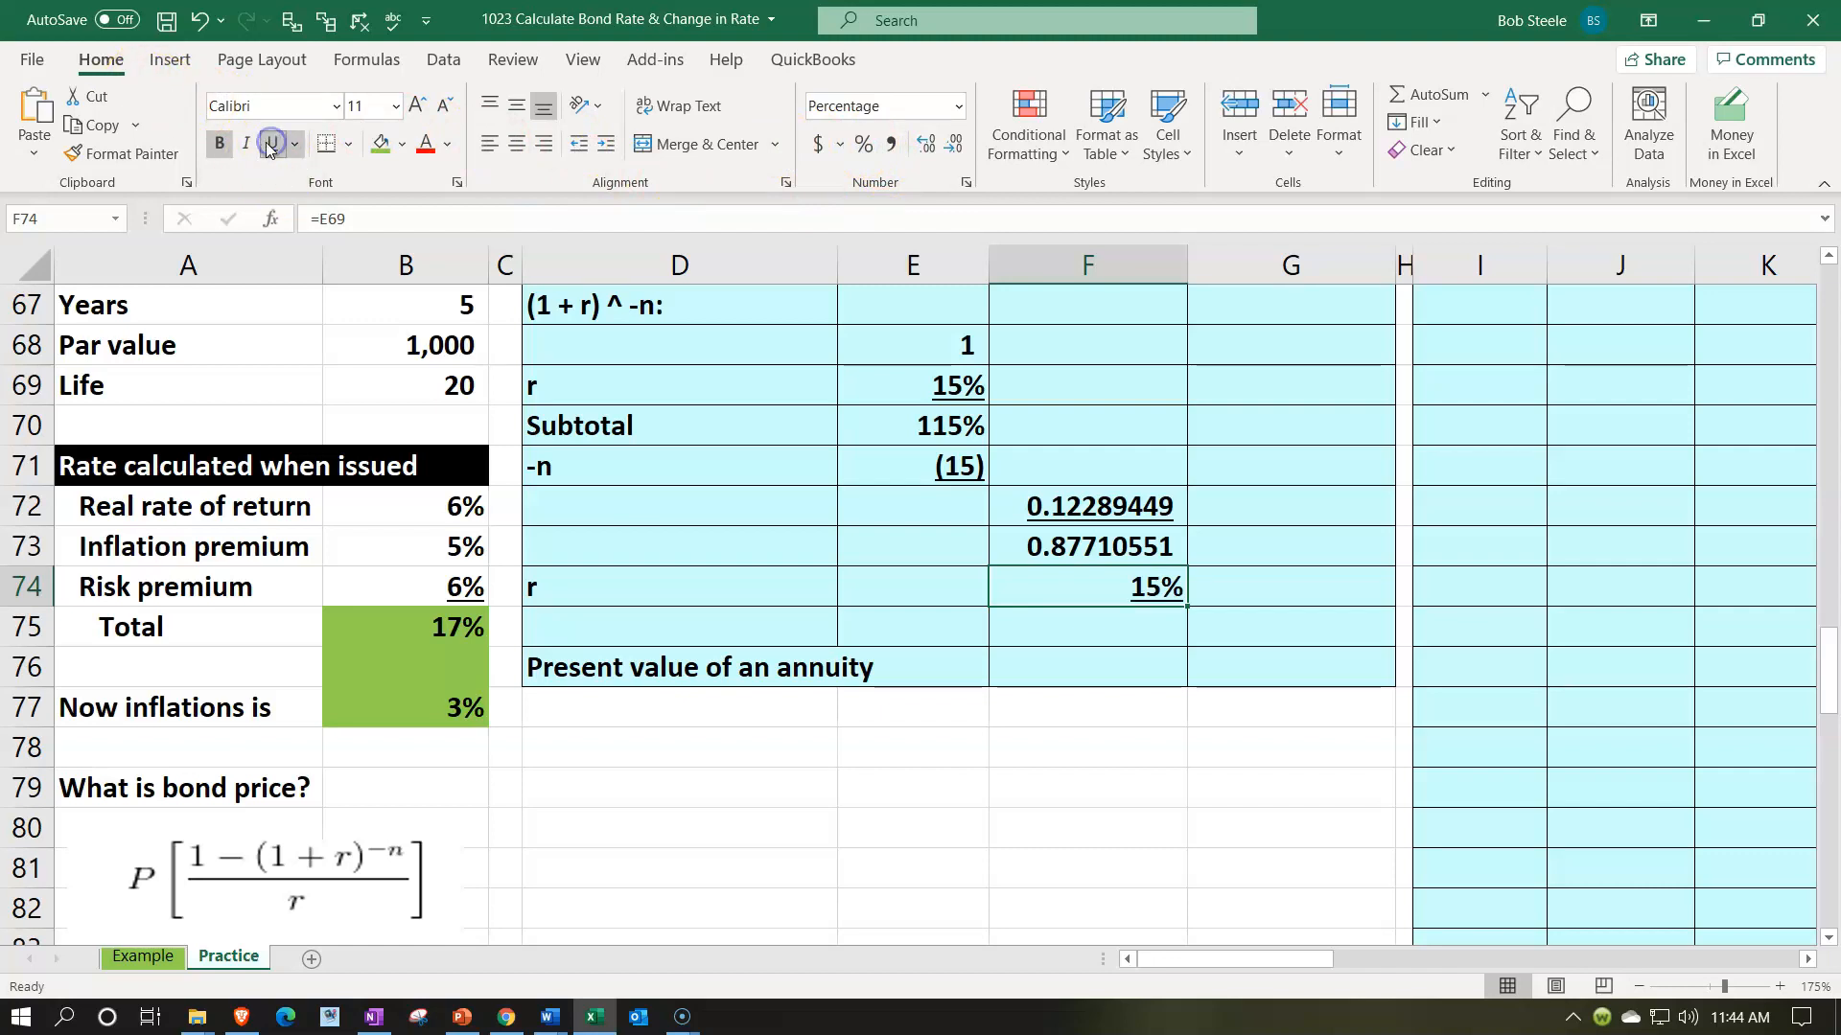
- Calculate the annuity factor in G75 by dividing the numerator by the rate with =F73/F74
{"action": "key", "text": "Return"}
{"action": "key", "text": "Right"}
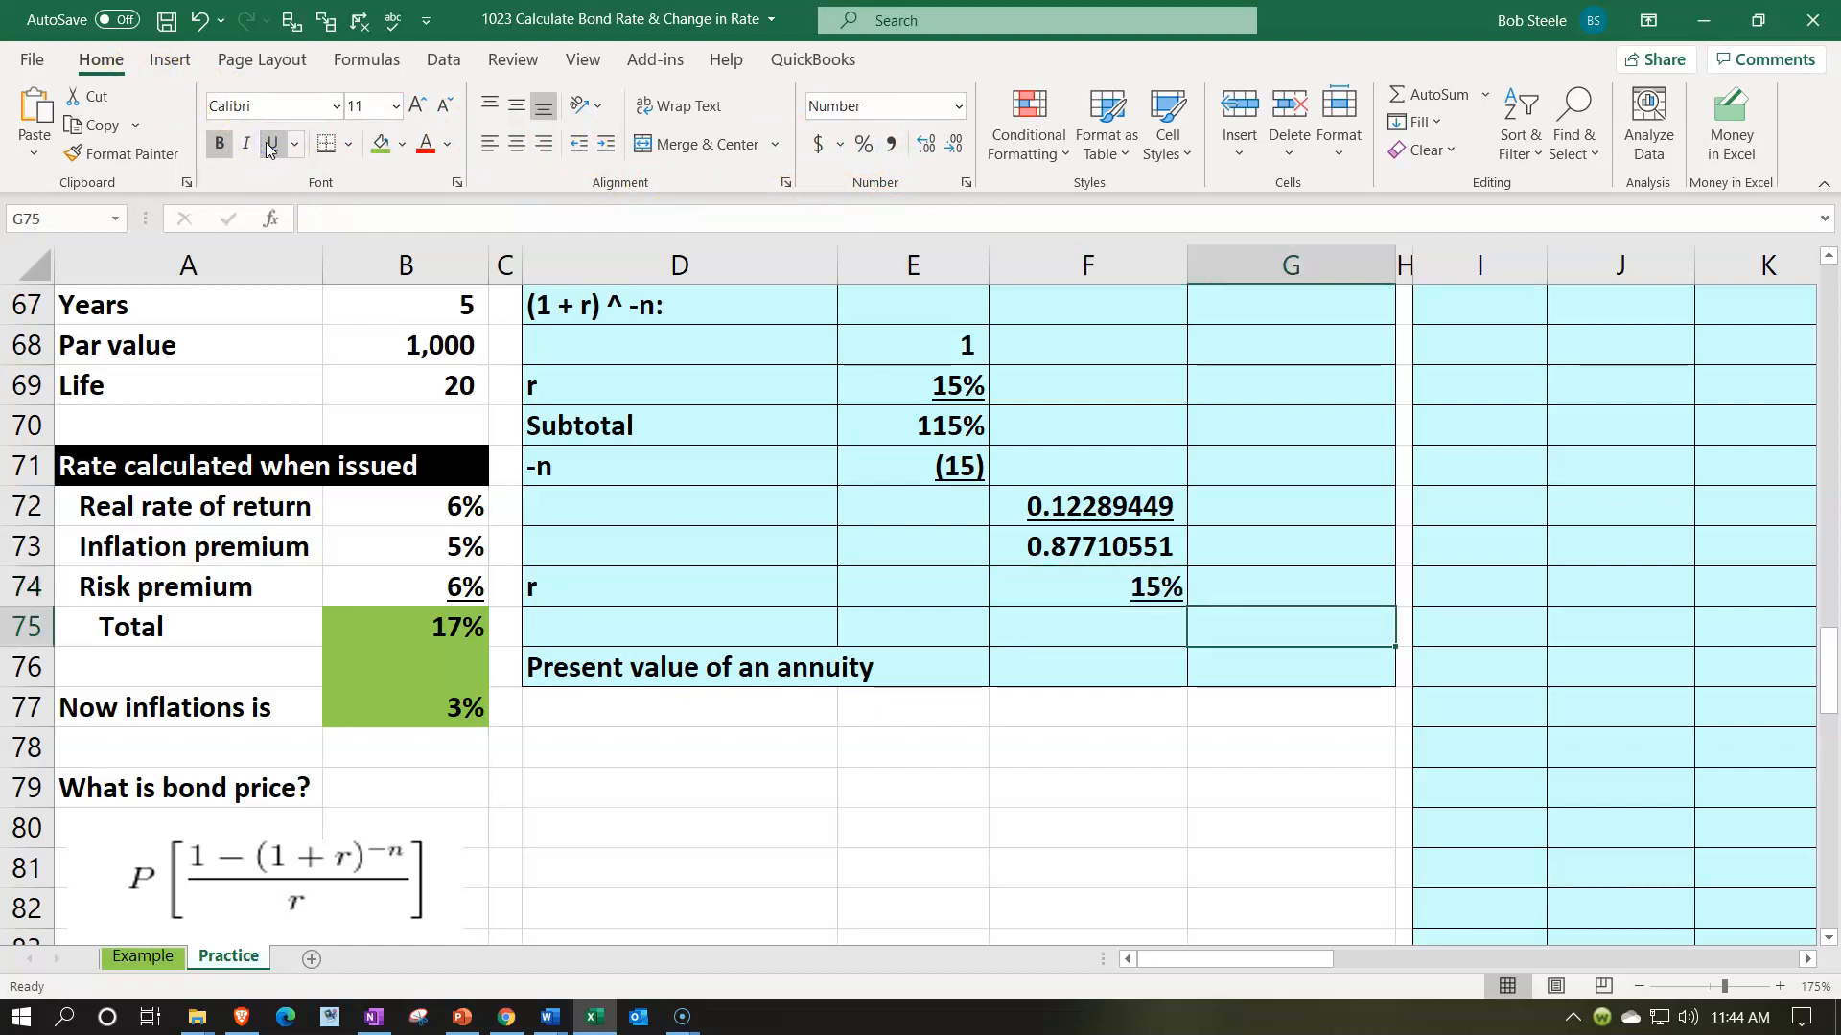
{"action": "type", "text": "="}
{"action": "key", "text": "Left"}
{"action": "key", "text": "Up"}
{"action": "key", "text": "Up"}
{"action": "type", "text": "/"}
{"action": "key", "text": "Left"}
{"action": "key", "text": "Up"}
{"action": "key", "text": "Return"}
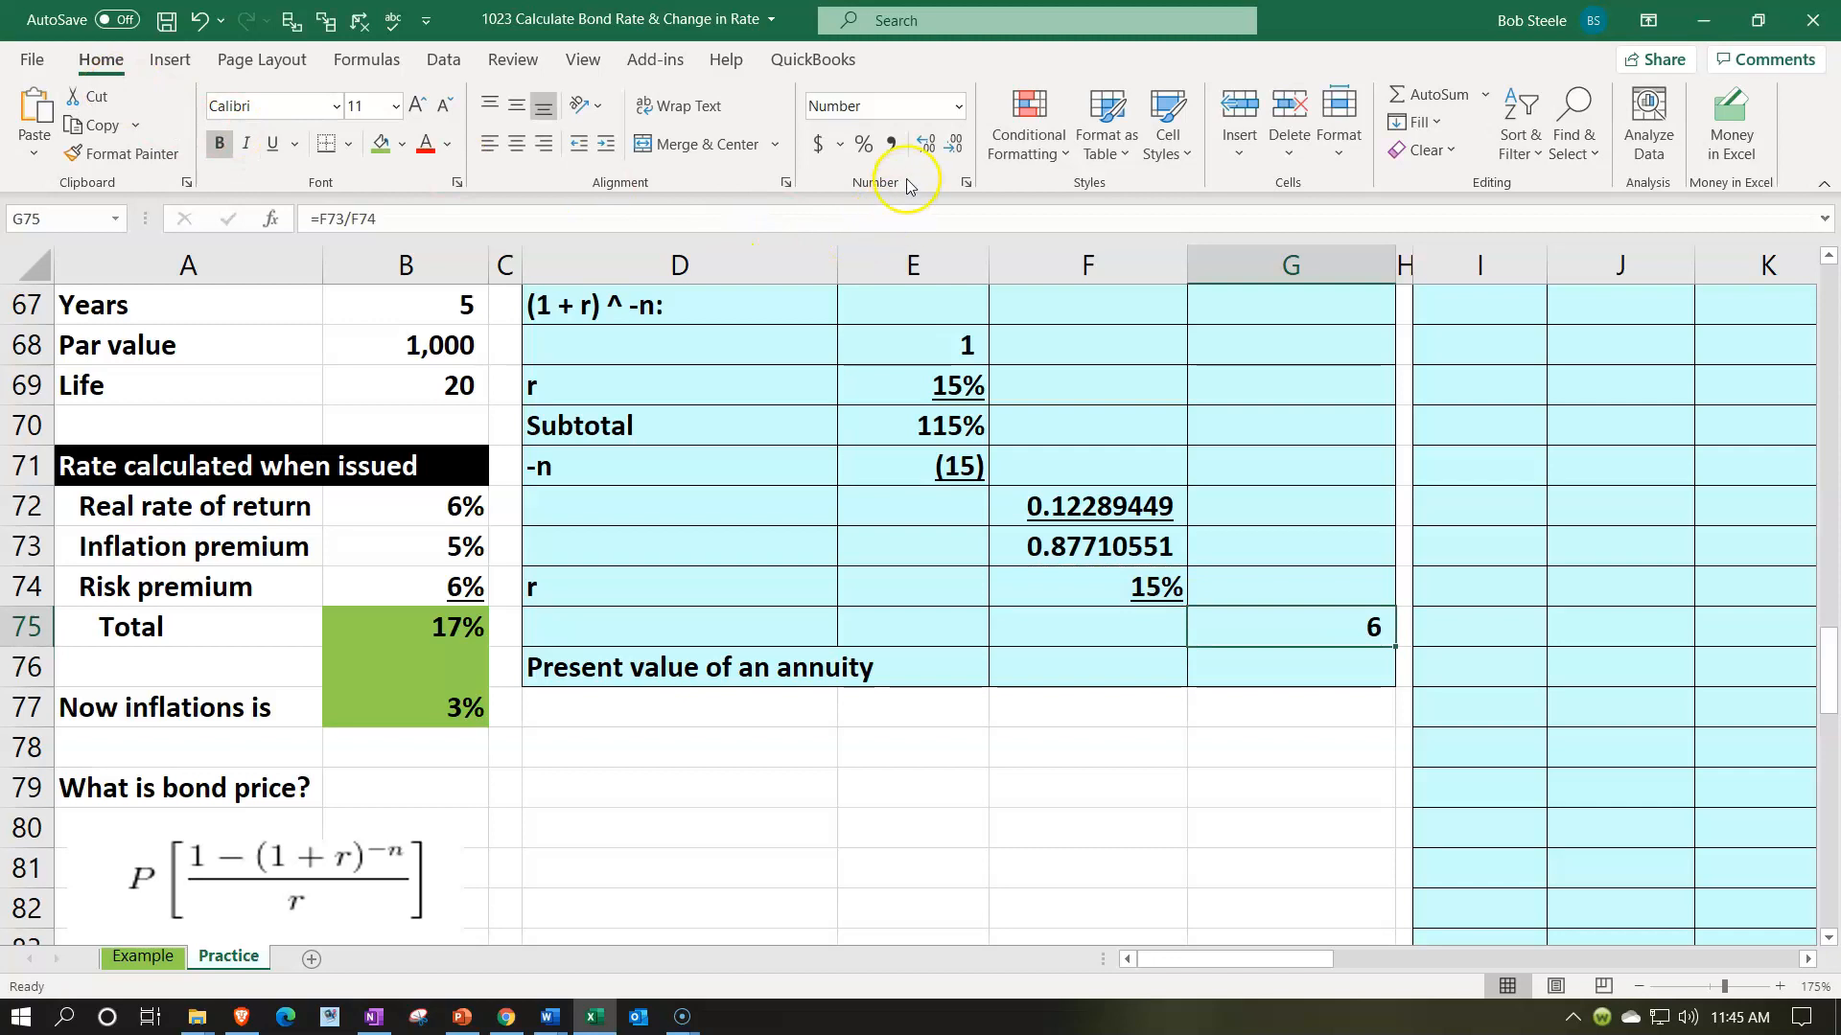
- Show the annuity factor in G75 with eight decimal places and underline it
{"action": "left_click", "coordinate": [923, 144]}
{"action": "left_click", "coordinate": [922, 144]}
{"action": "left_click", "coordinate": [922, 144]}
{"action": "left_click", "coordinate": [922, 144]}
{"action": "left_click", "coordinate": [922, 144]}
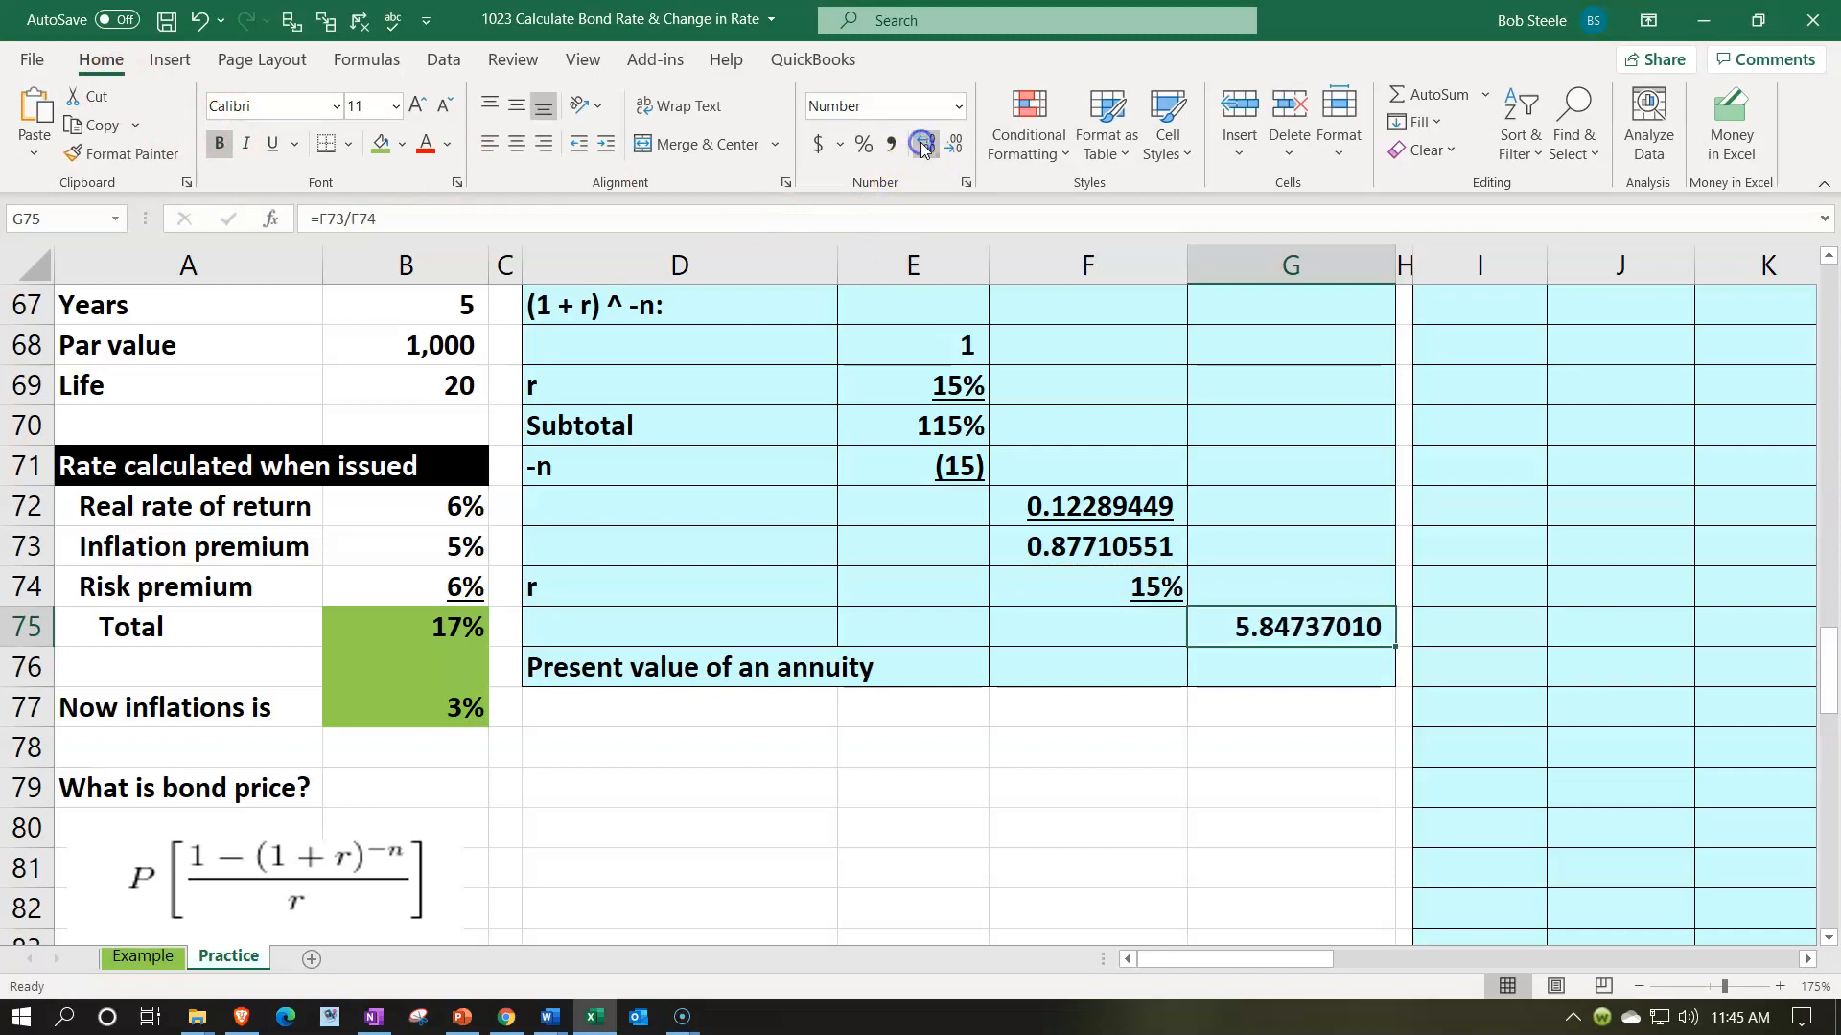
{"action": "left_click", "coordinate": [272, 146]}
- Calculate the present value of the annuity in G76 with =G65*G75 and show it with two decimal places
{"action": "left_click", "coordinate": [1315, 661]}
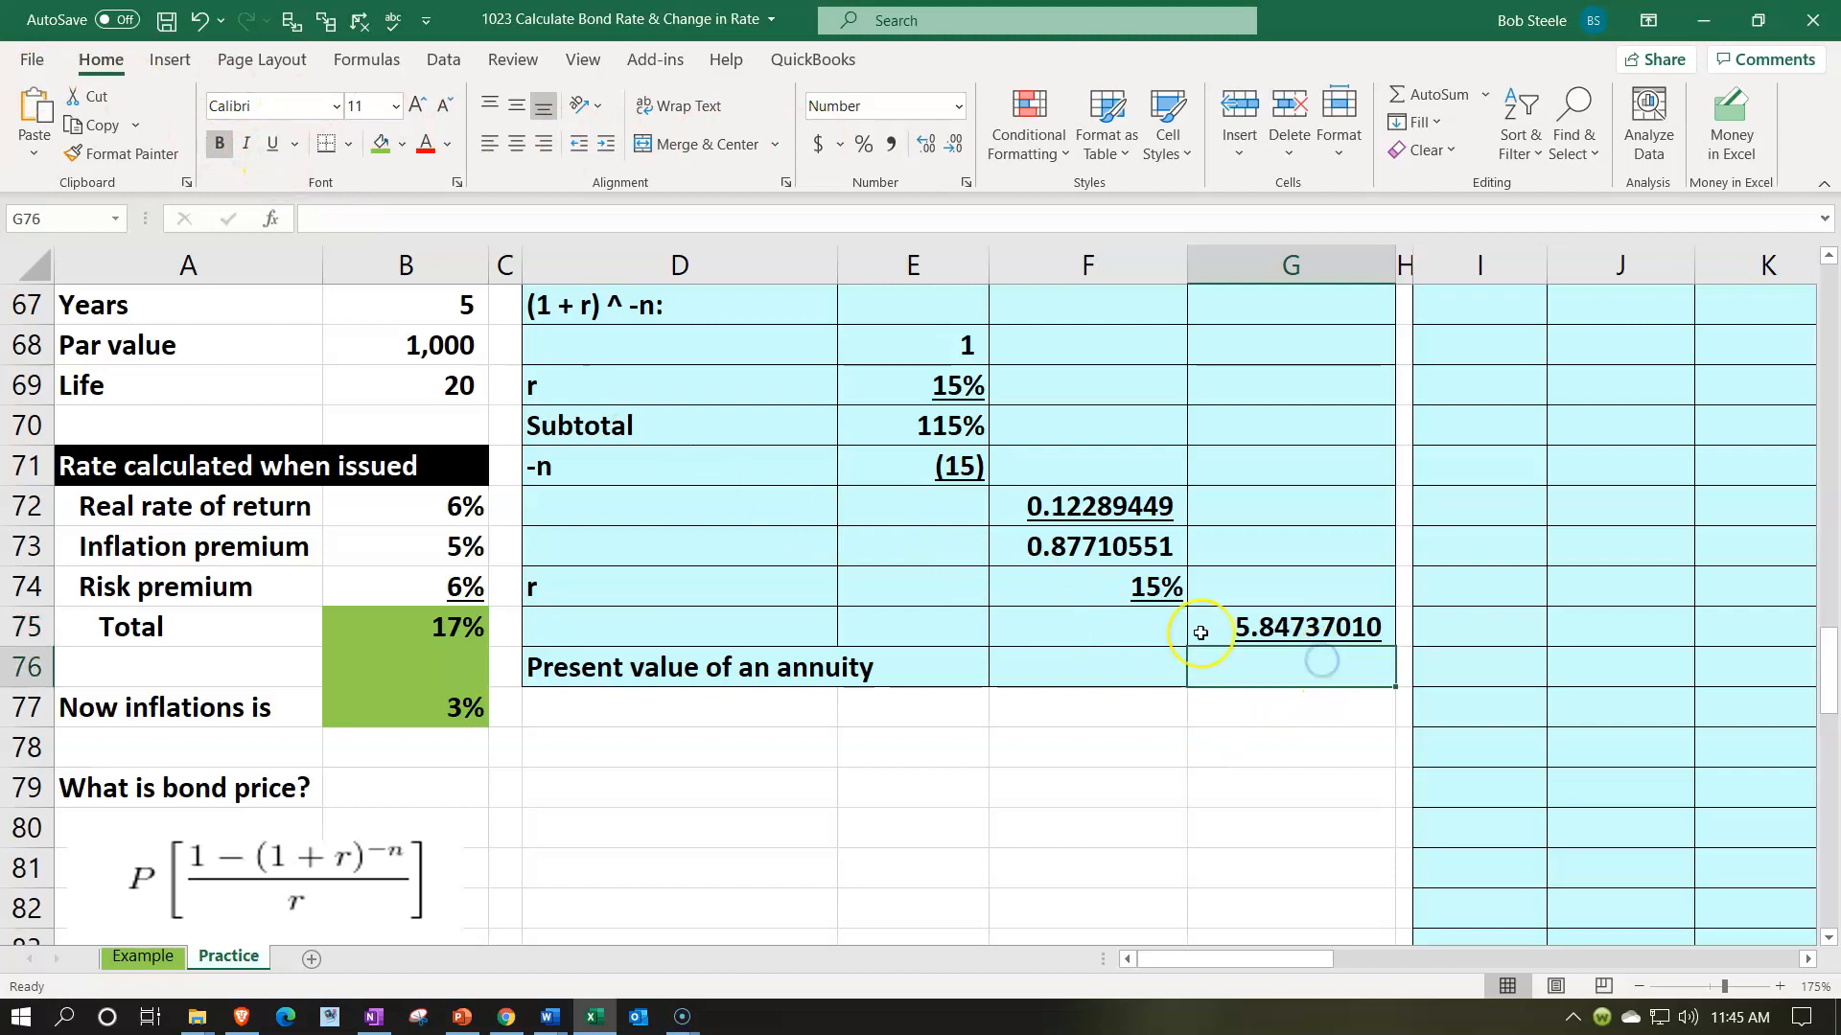
{"action": "type", "text": "="}
{"action": "scroll", "coordinate": [1200, 632], "scroll_direction": "up", "scroll_amount": 1}
{"action": "left_click", "coordinate": [1286, 355]}
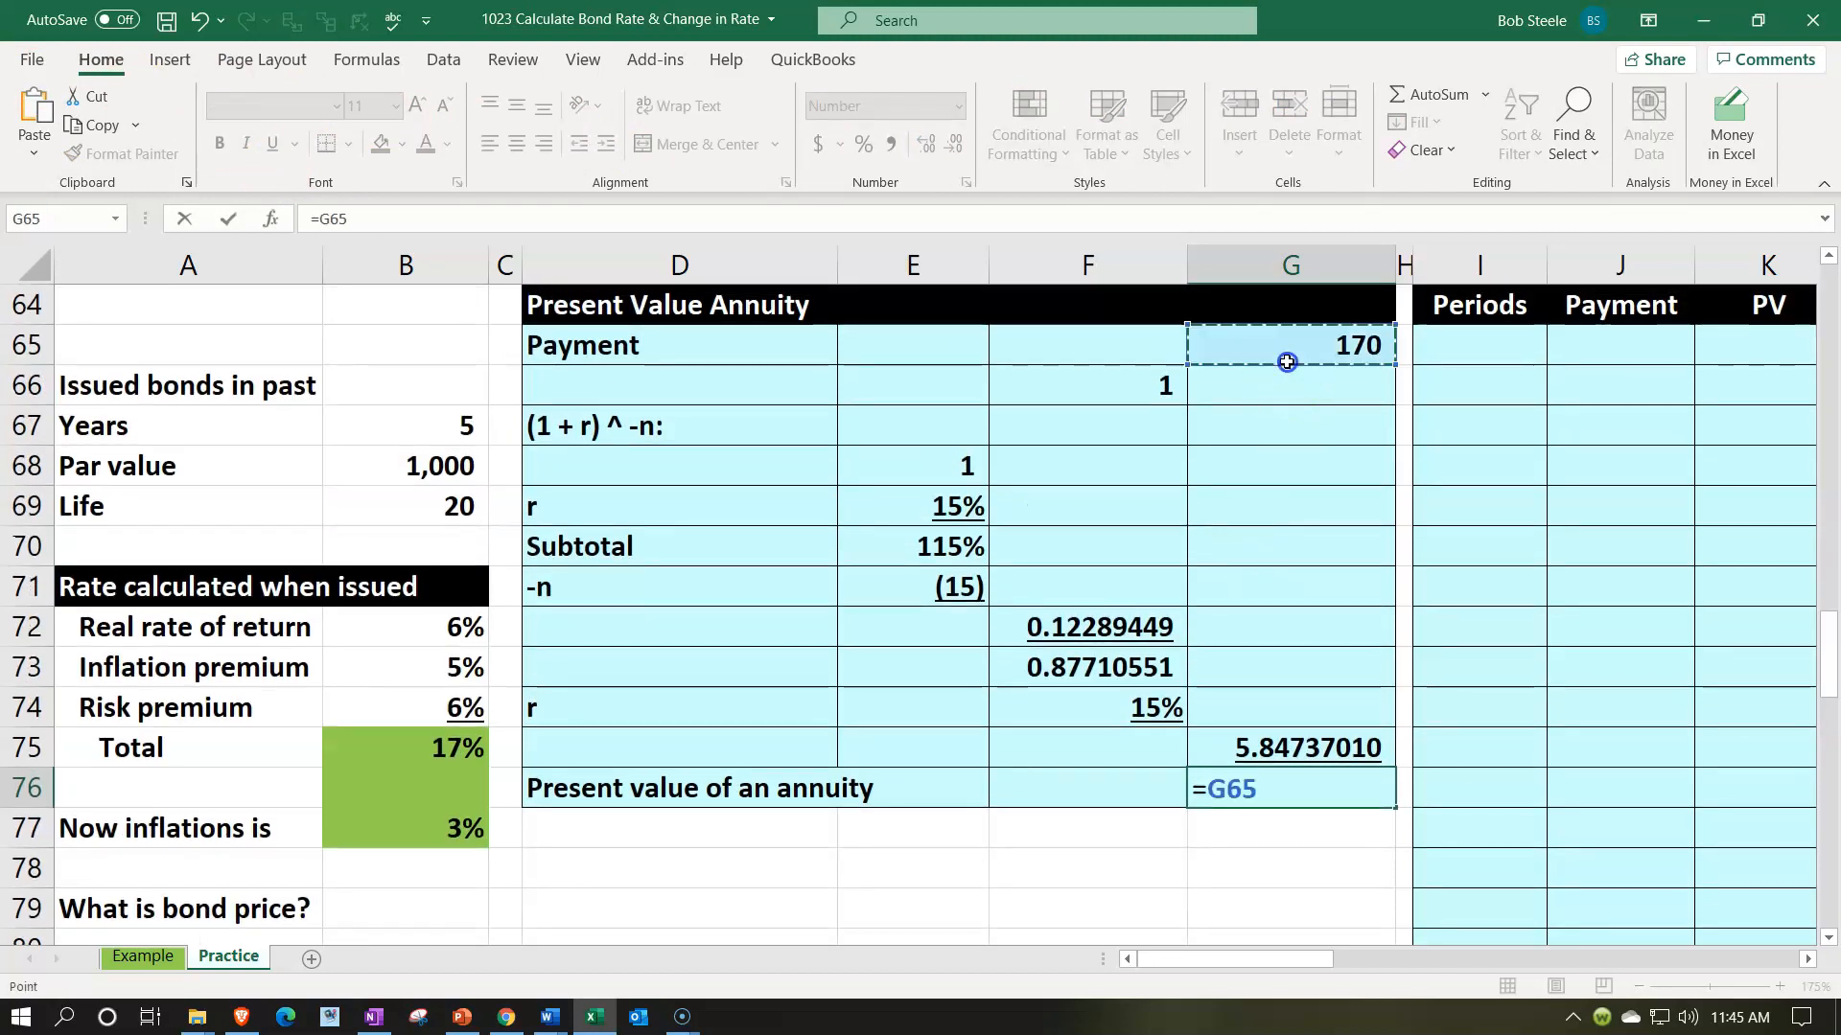
{"action": "type", "text": "*G75"}
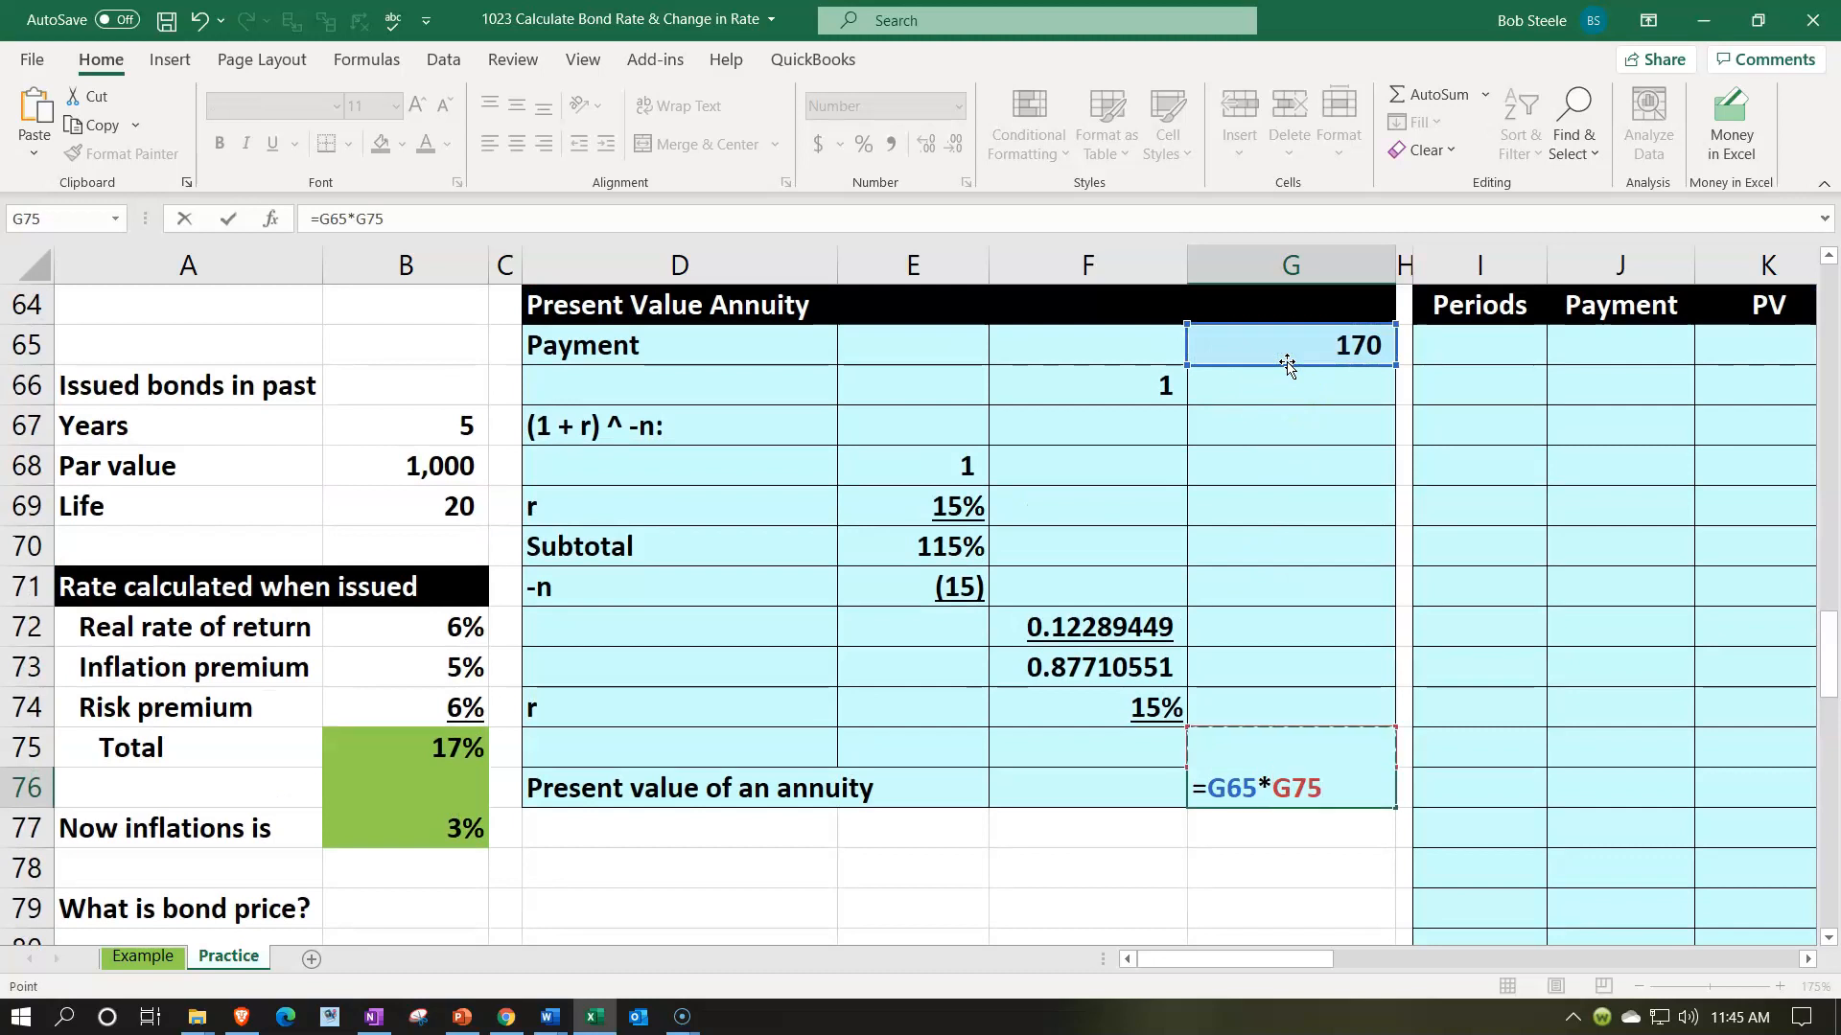
{"action": "key", "text": "Return"}
{"action": "key", "text": "Up"}
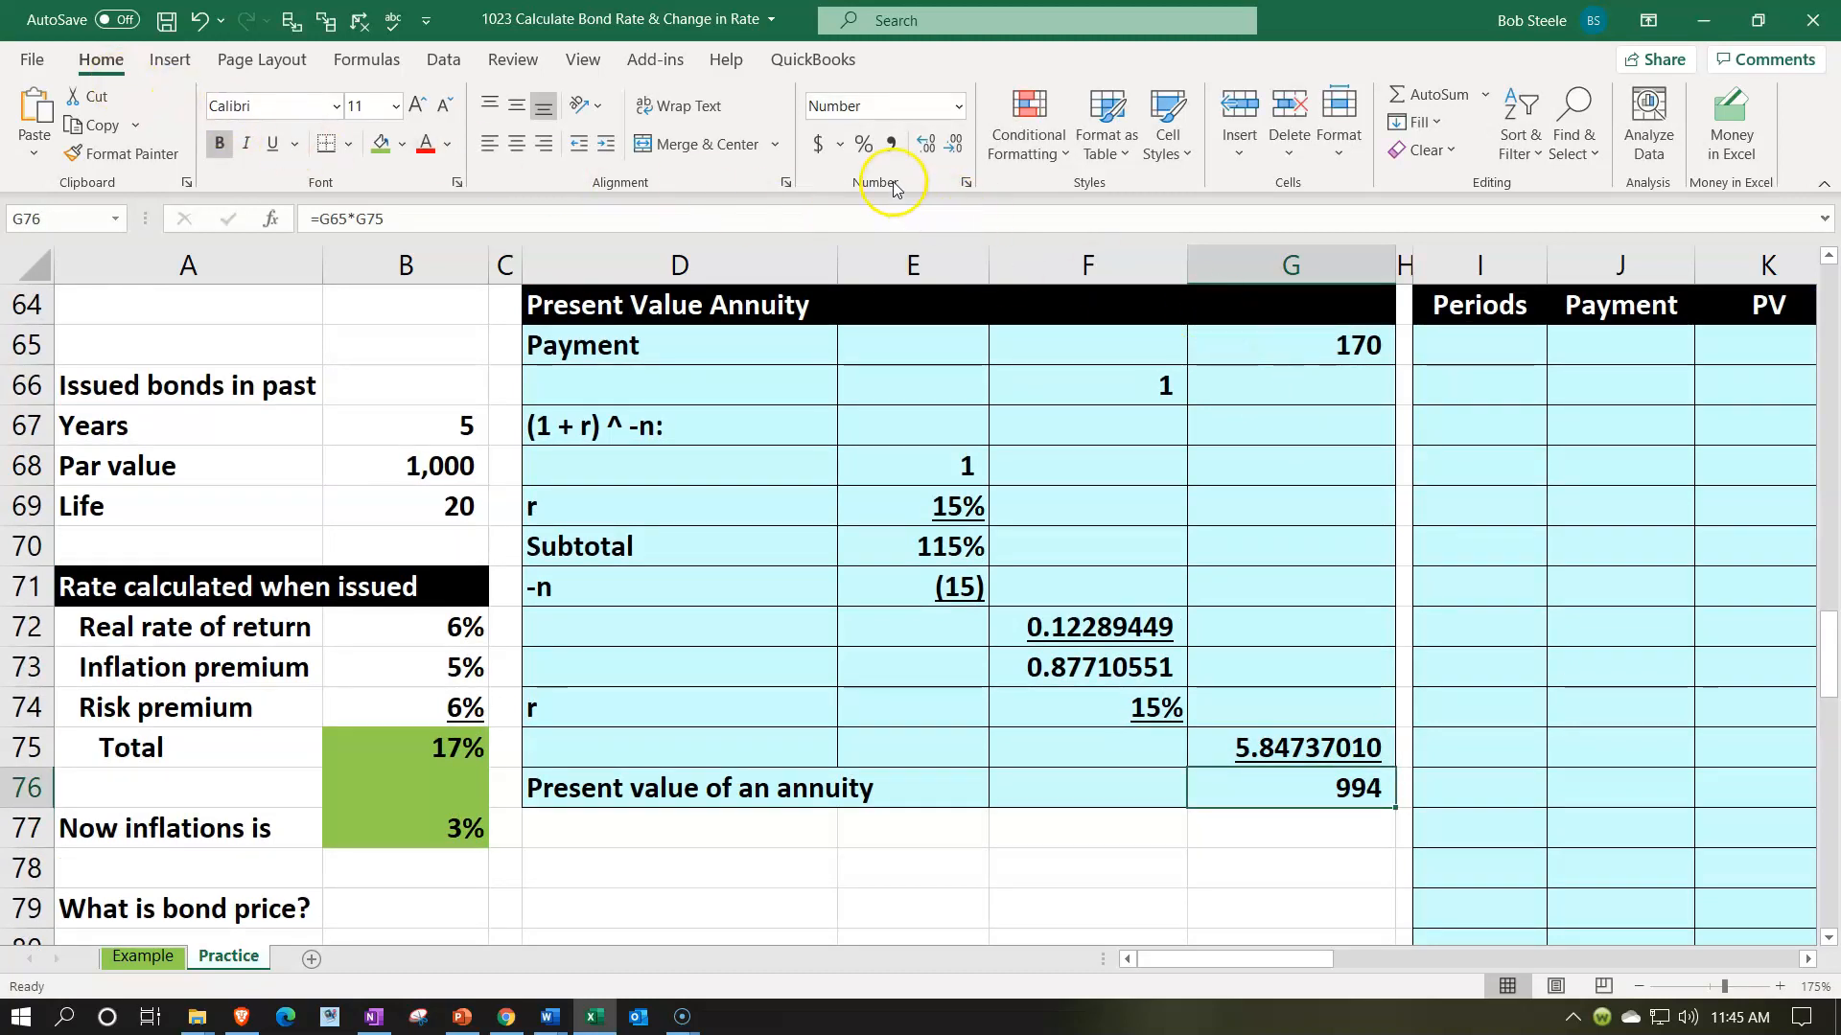
{"action": "left_click", "coordinate": [922, 146]}
{"action": "left_click", "coordinate": [921, 149]}
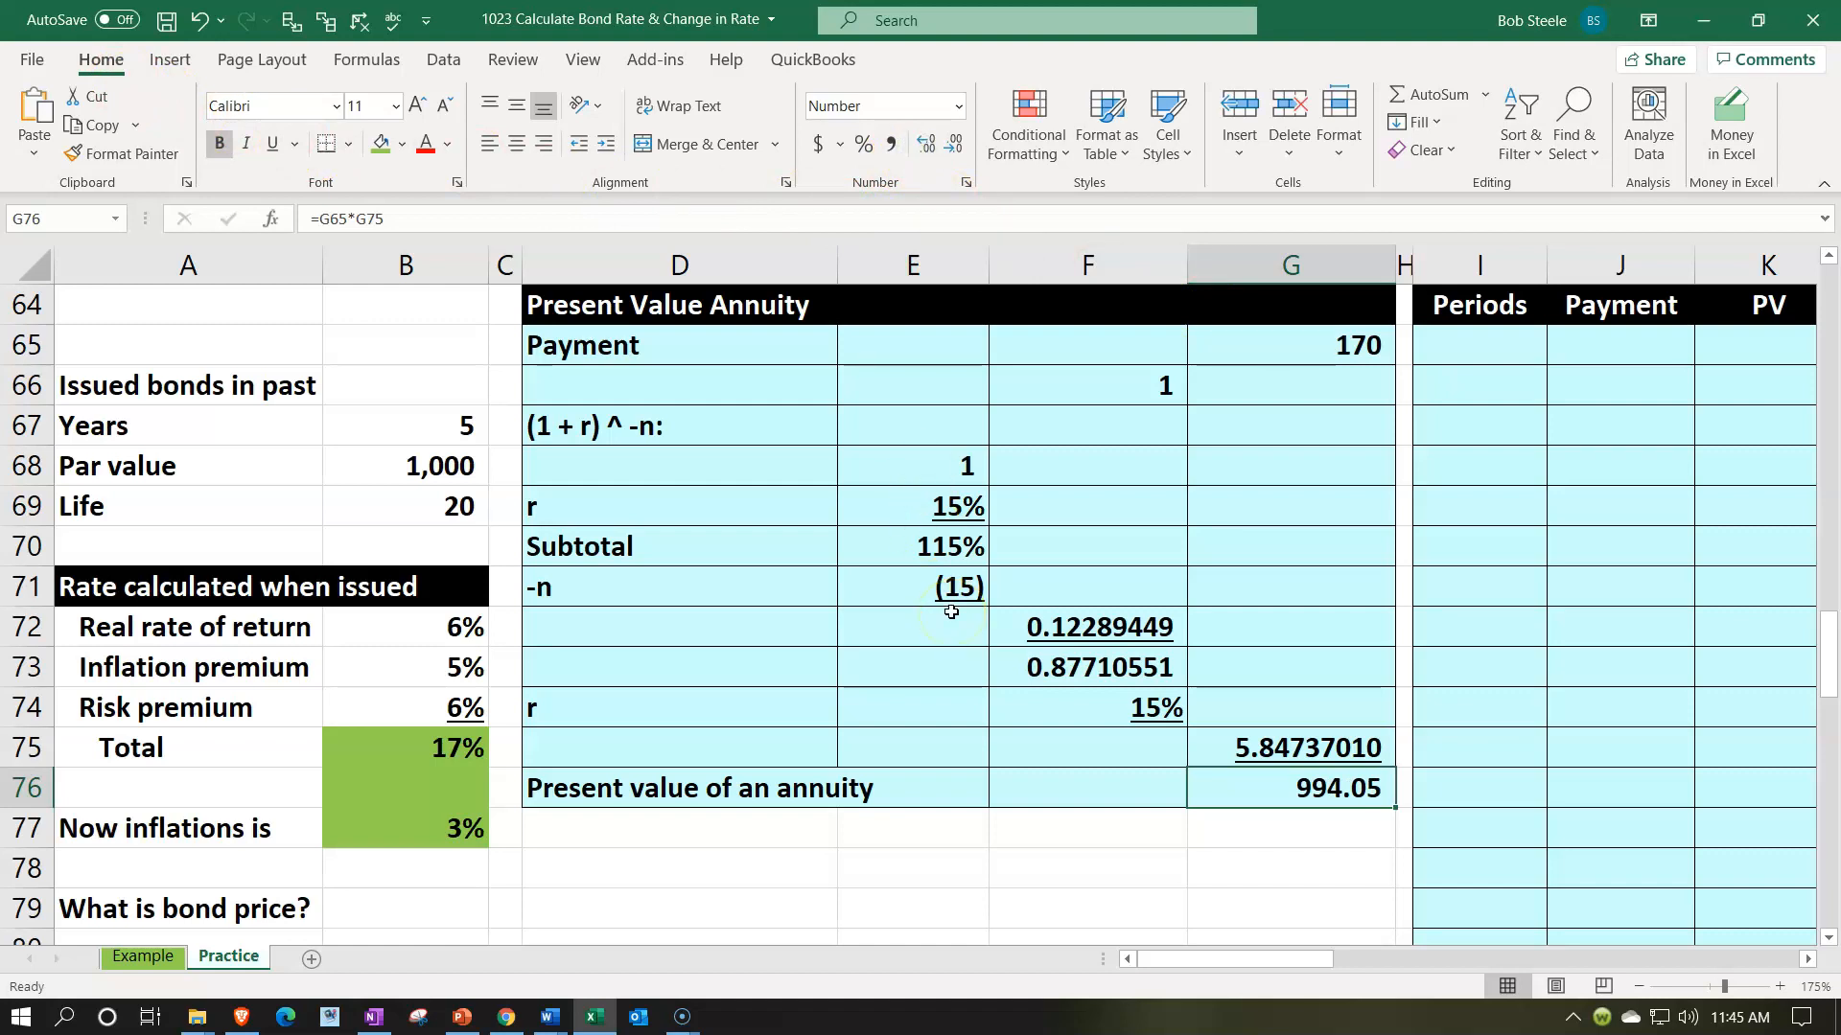
- Begin a negative PV formula in N65 under Present Value Annuity, taking the rate from E69
{"action": "left_click", "coordinate": [1050, 441]}
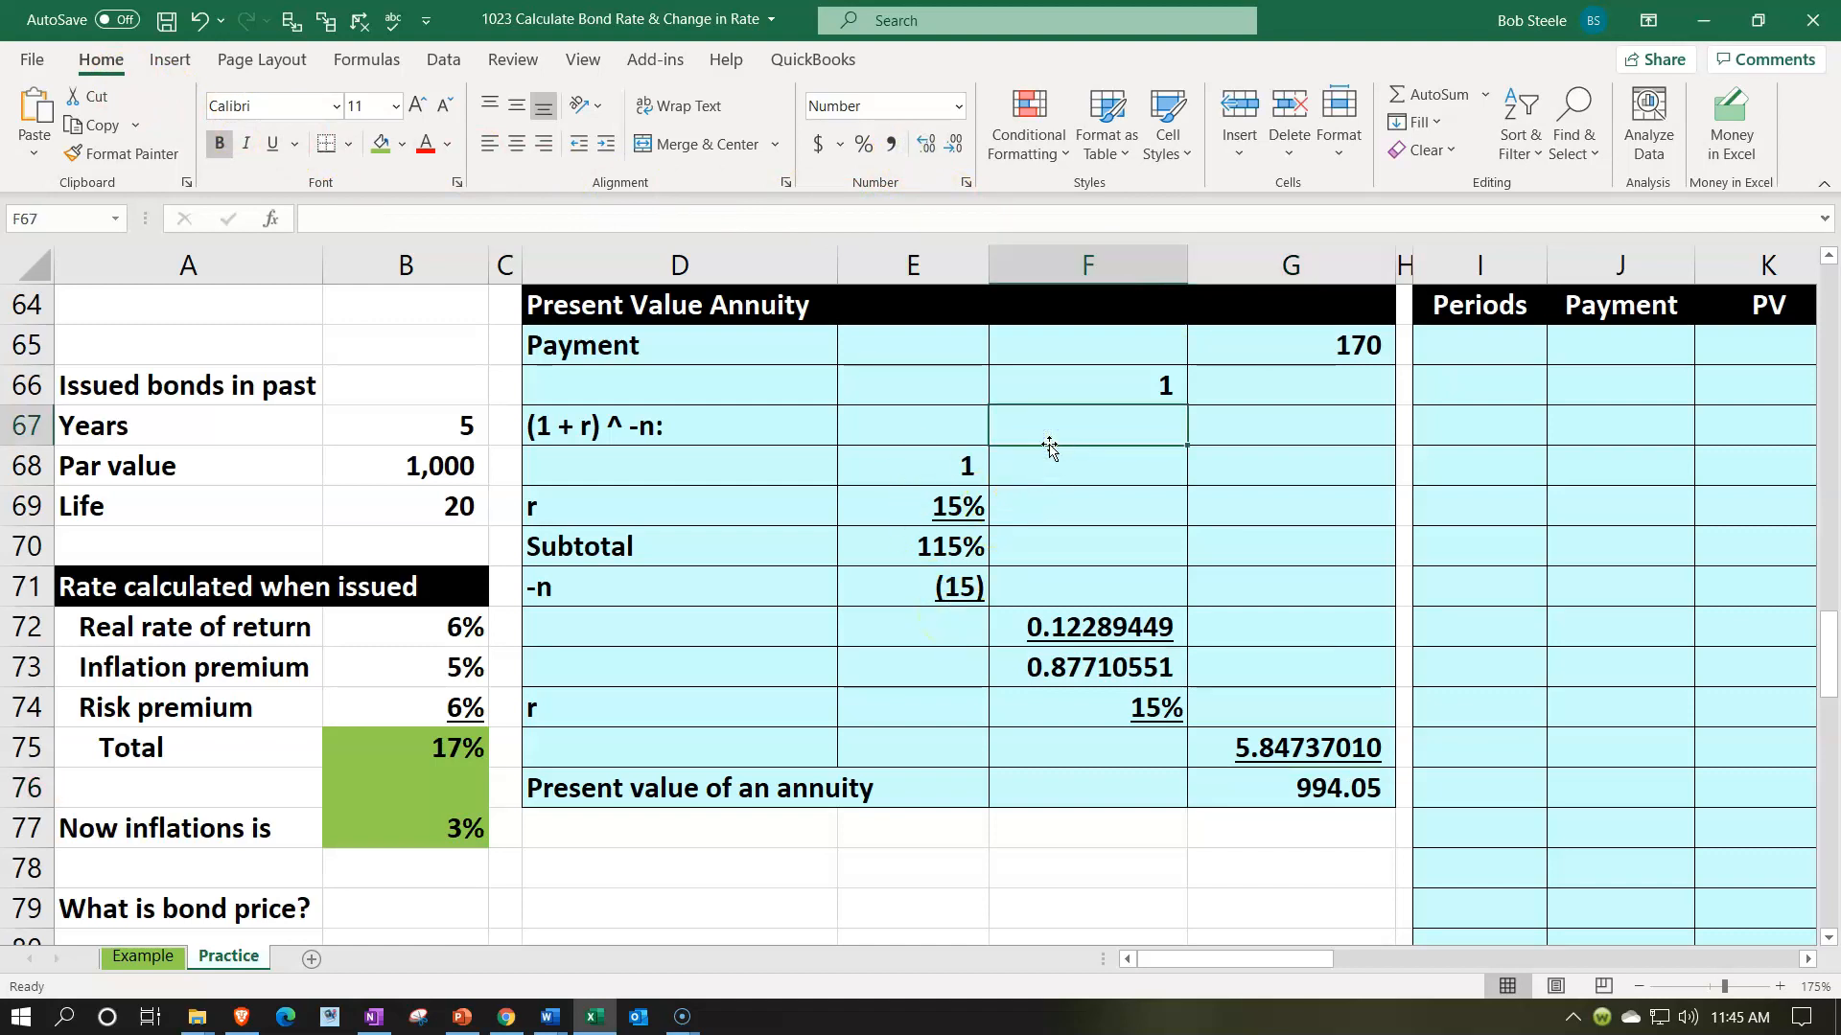
{"action": "key", "text": "Right"}
{"action": "key", "text": "Right"}
{"action": "key", "text": "Right"}
{"action": "key", "text": "Right"}
{"action": "key", "text": "Right"}
{"action": "key", "text": "Right"}
{"action": "key", "text": "Up"}
{"action": "key", "text": "Up"}
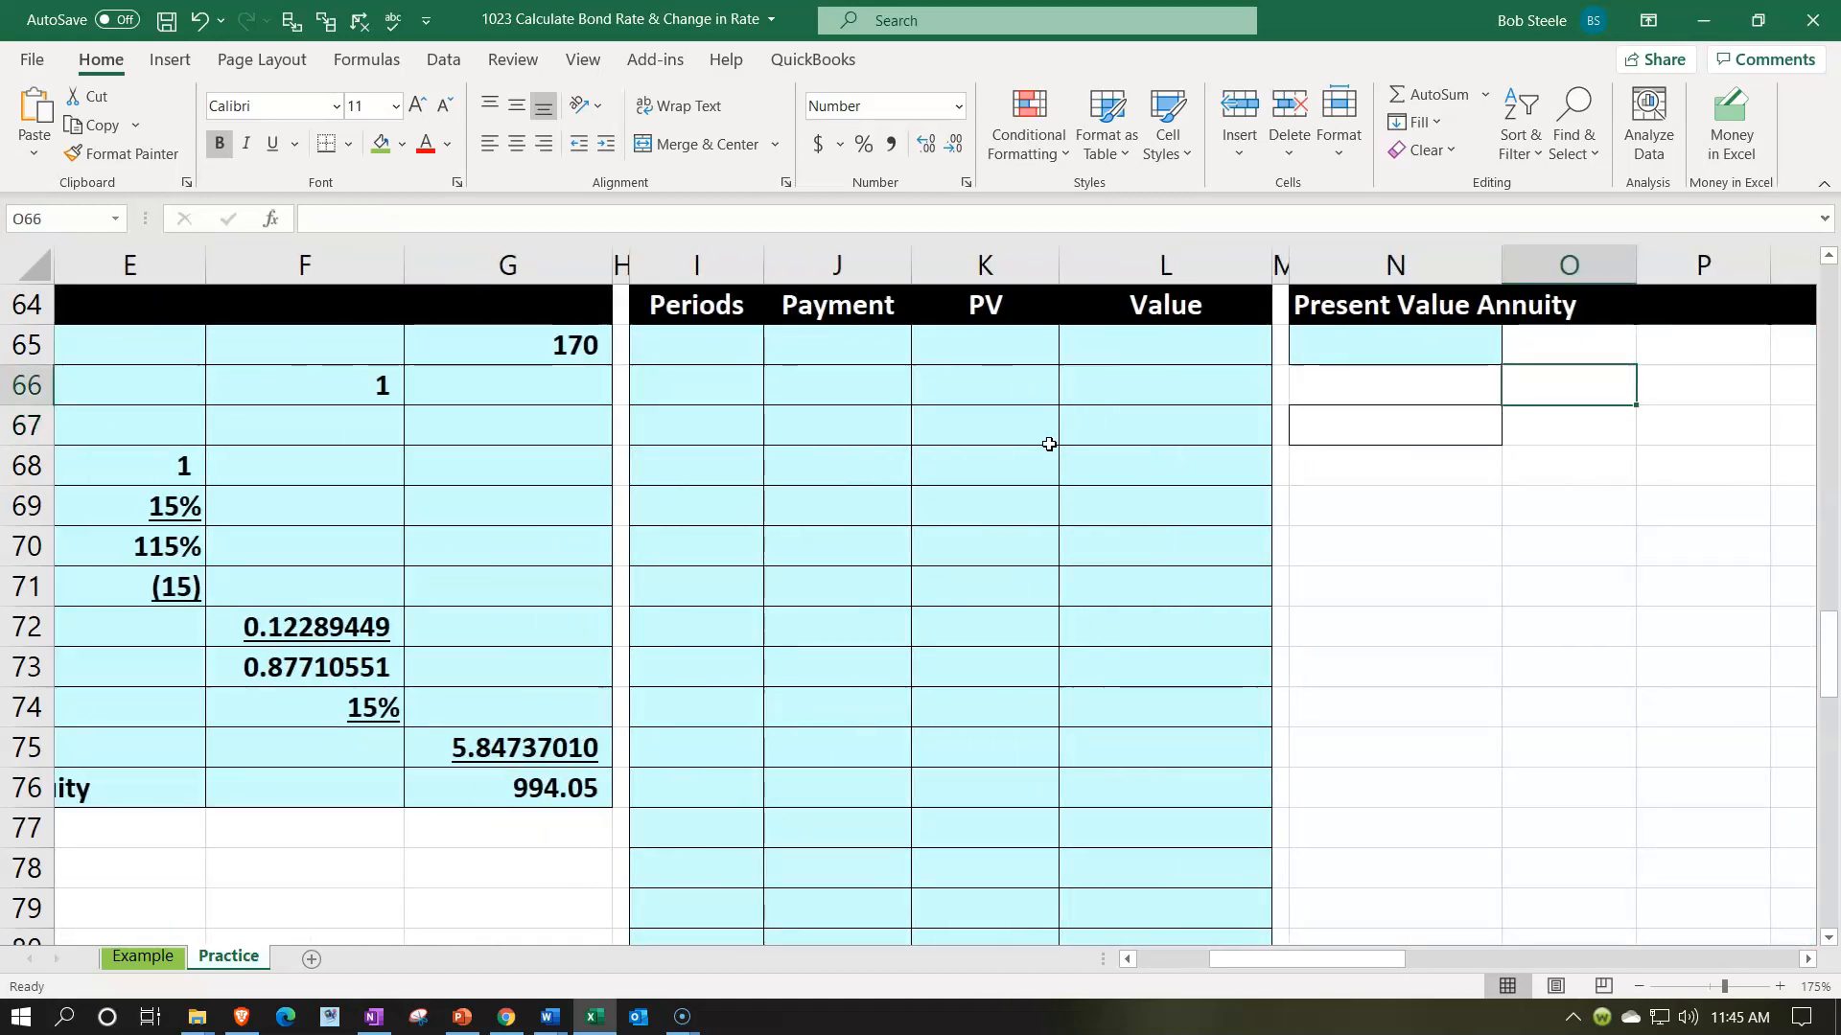
{"action": "key", "text": "Left"}
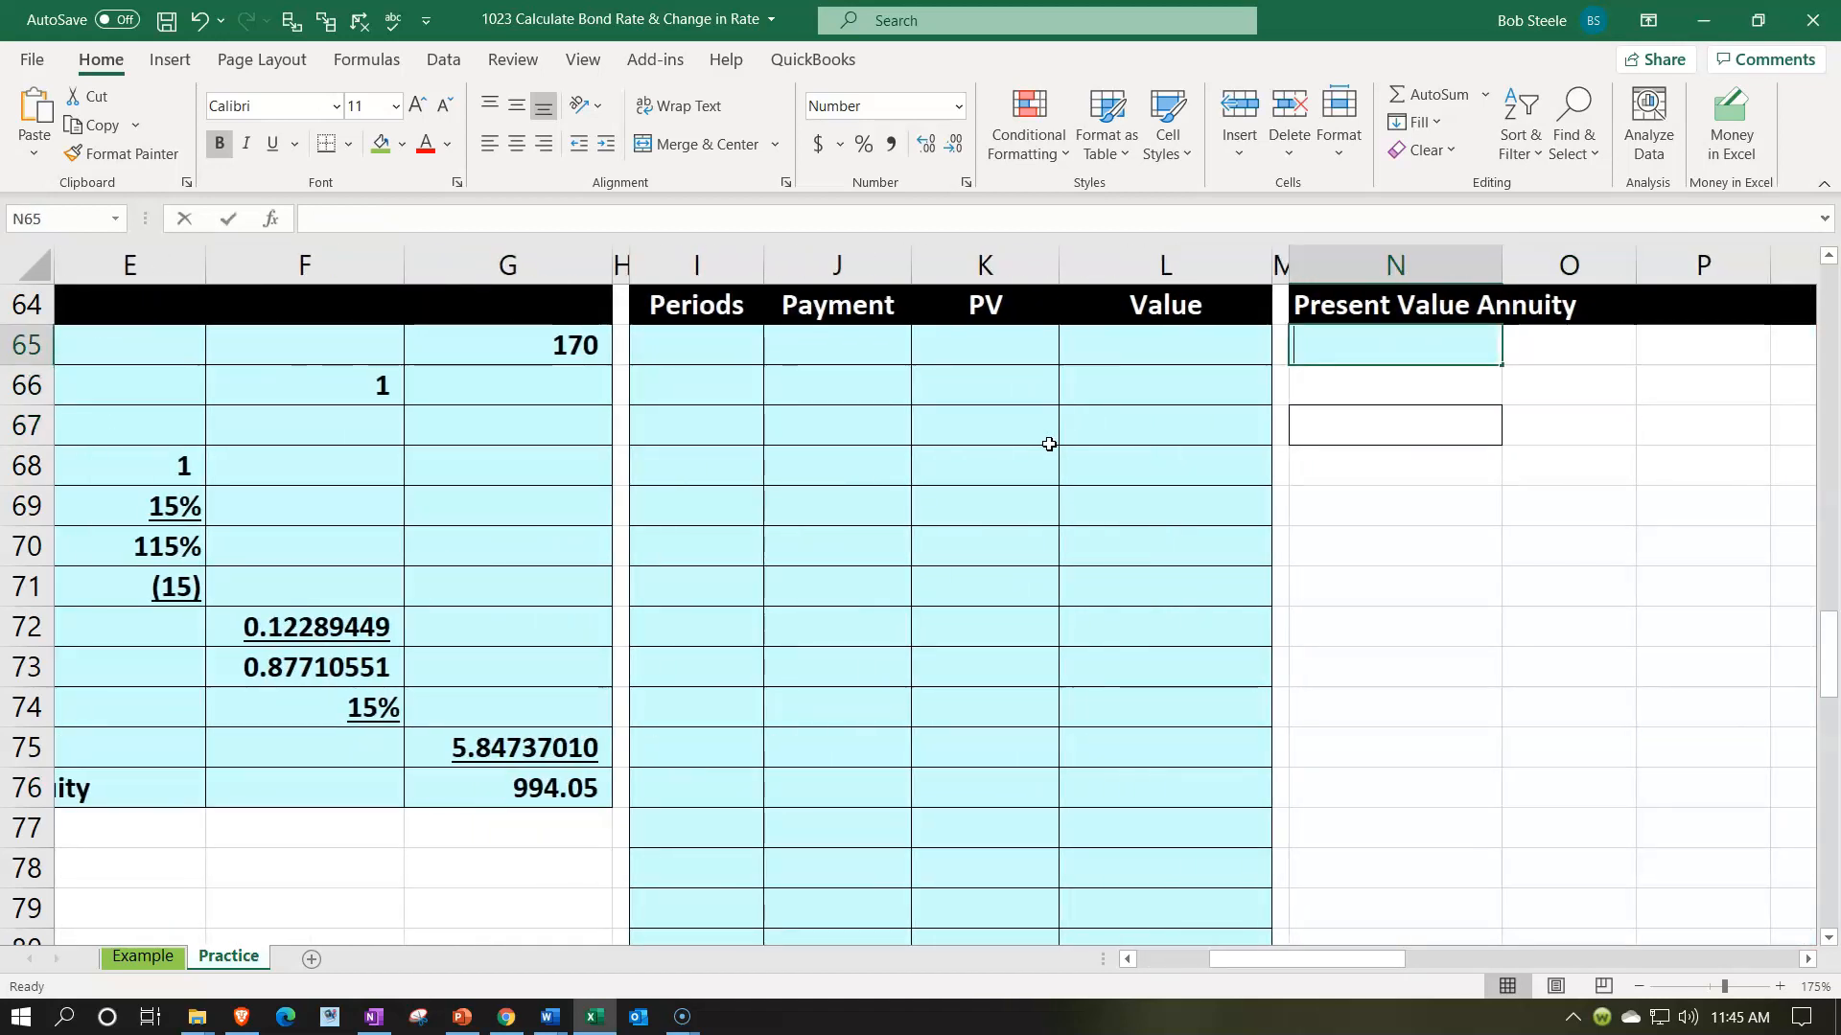
{"action": "type", "text": "-pv("}
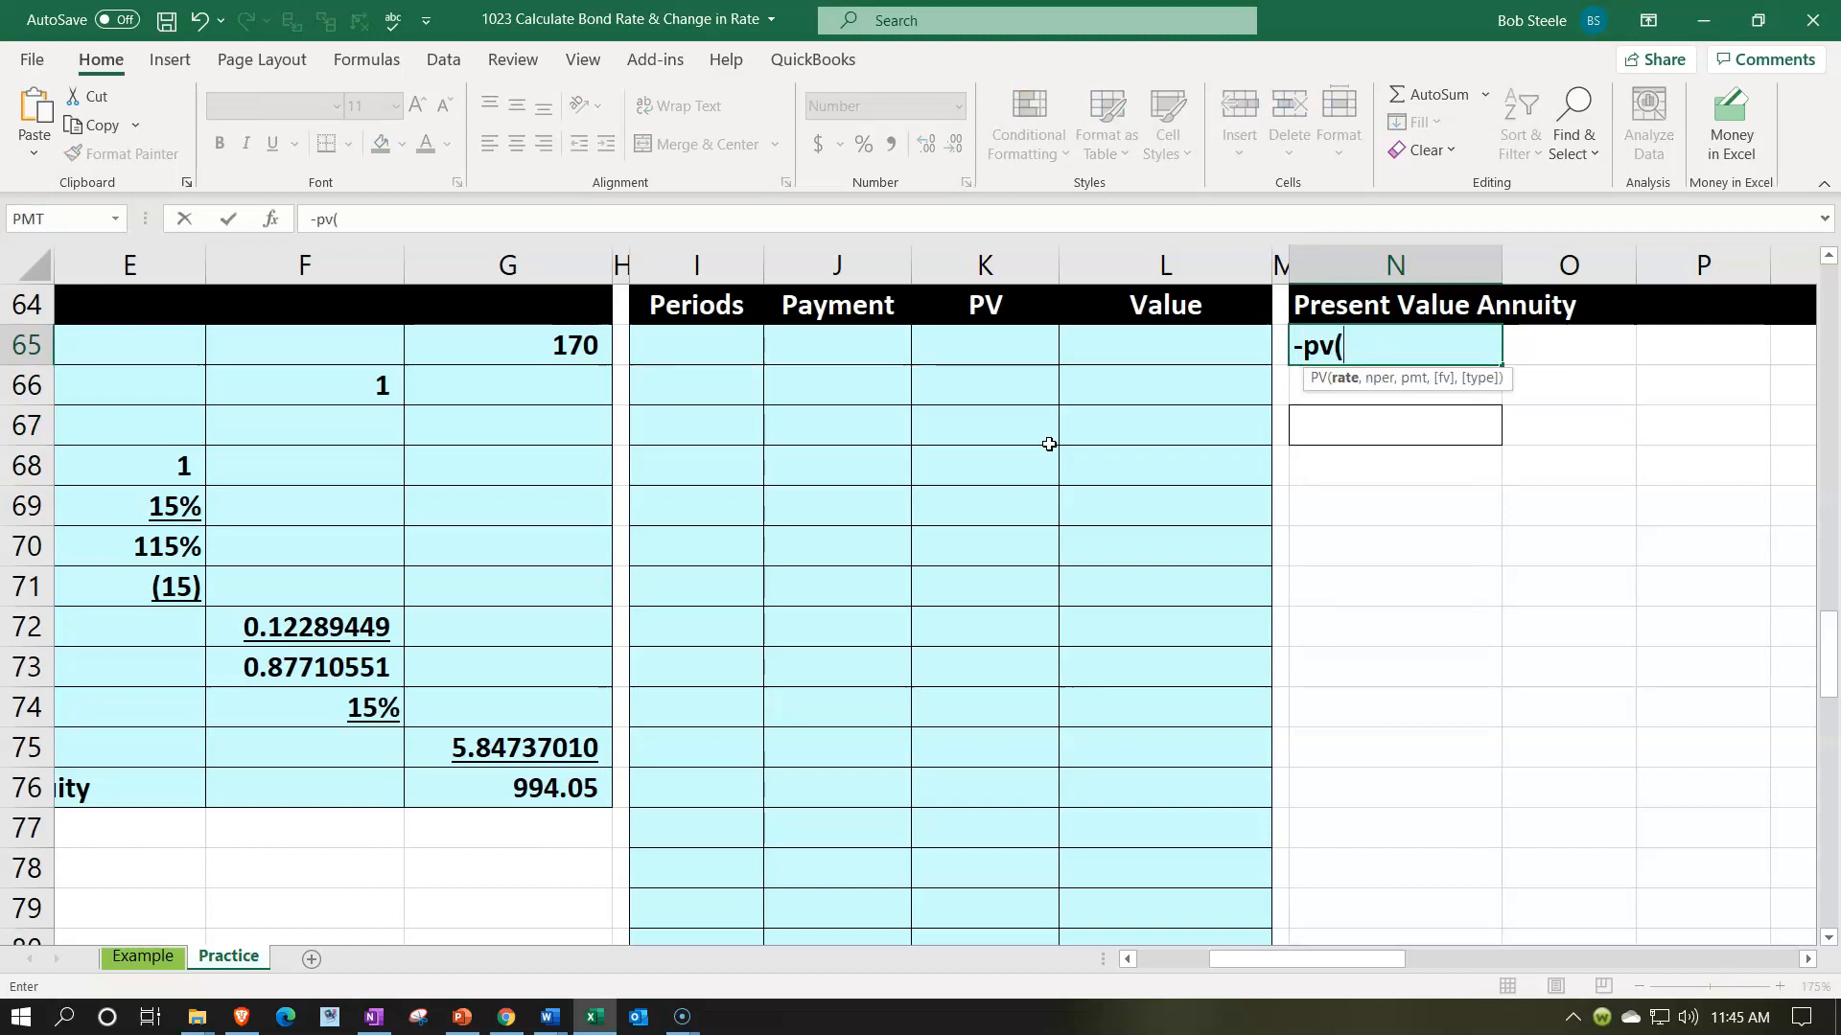
{"action": "key", "text": "Down"}
{"action": "key", "text": "Left"}
{"action": "key", "text": "Left"}
{"action": "key", "text": "Left"}
{"action": "key", "text": "Left"}
{"action": "key", "text": "Left"}
{"action": "key", "text": "Left"}
{"action": "key", "text": "Left"}
{"action": "key", "text": "Left"}
{"action": "key", "text": "Left"}
{"action": "key", "text": "Left"}
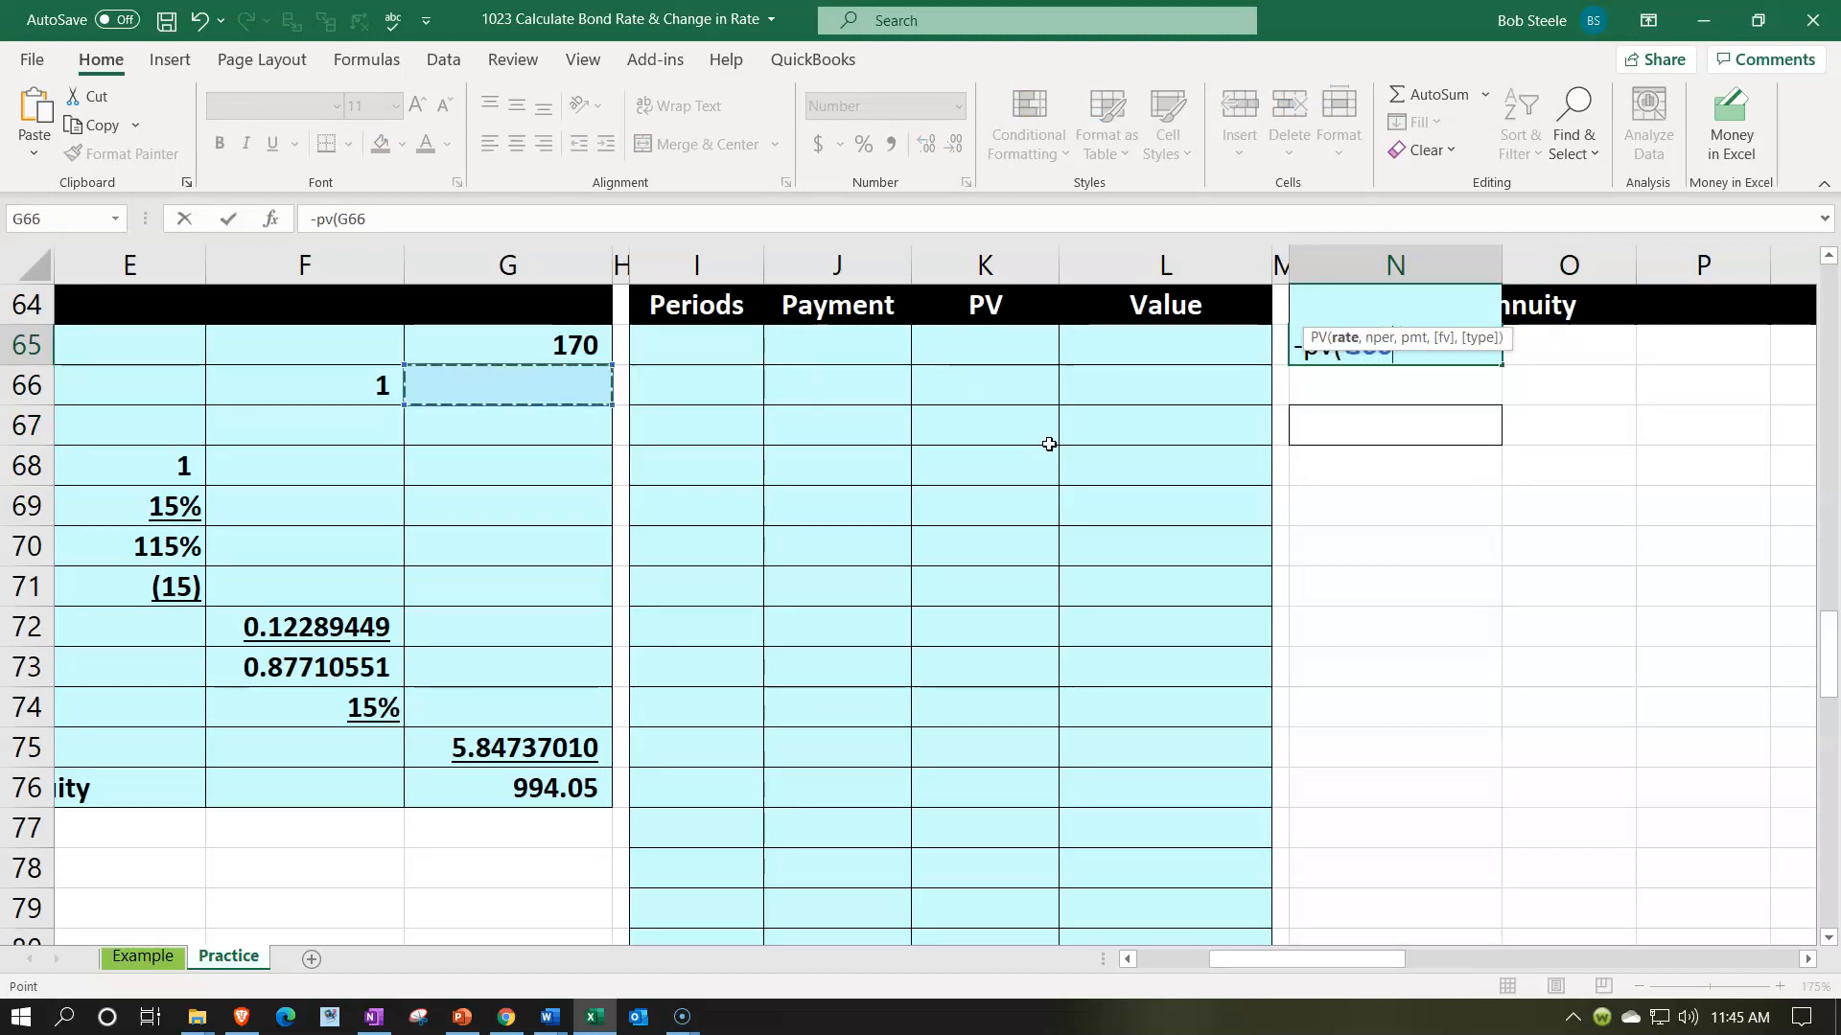
{"action": "key", "text": "Down"}
{"action": "key", "text": "Down"}
{"action": "key", "text": "Down"}
{"action": "key", "text": "Right"}
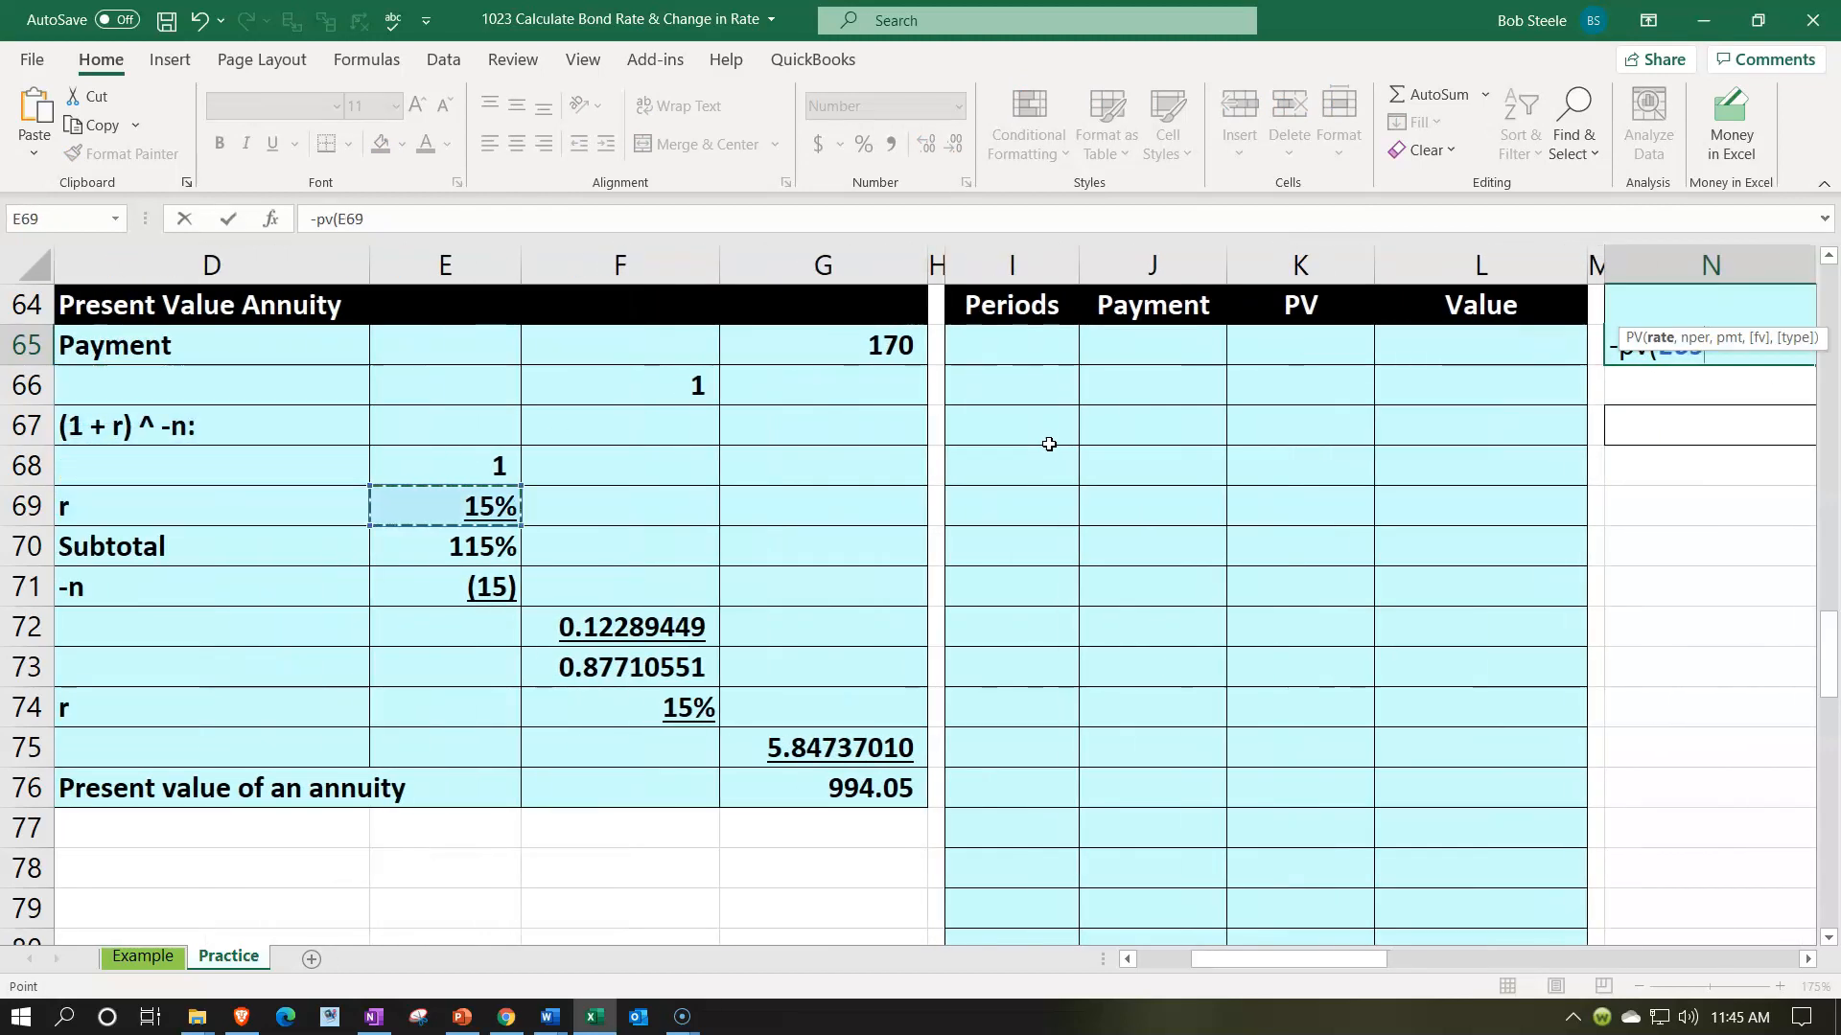
{"action": "type", "text": ","}
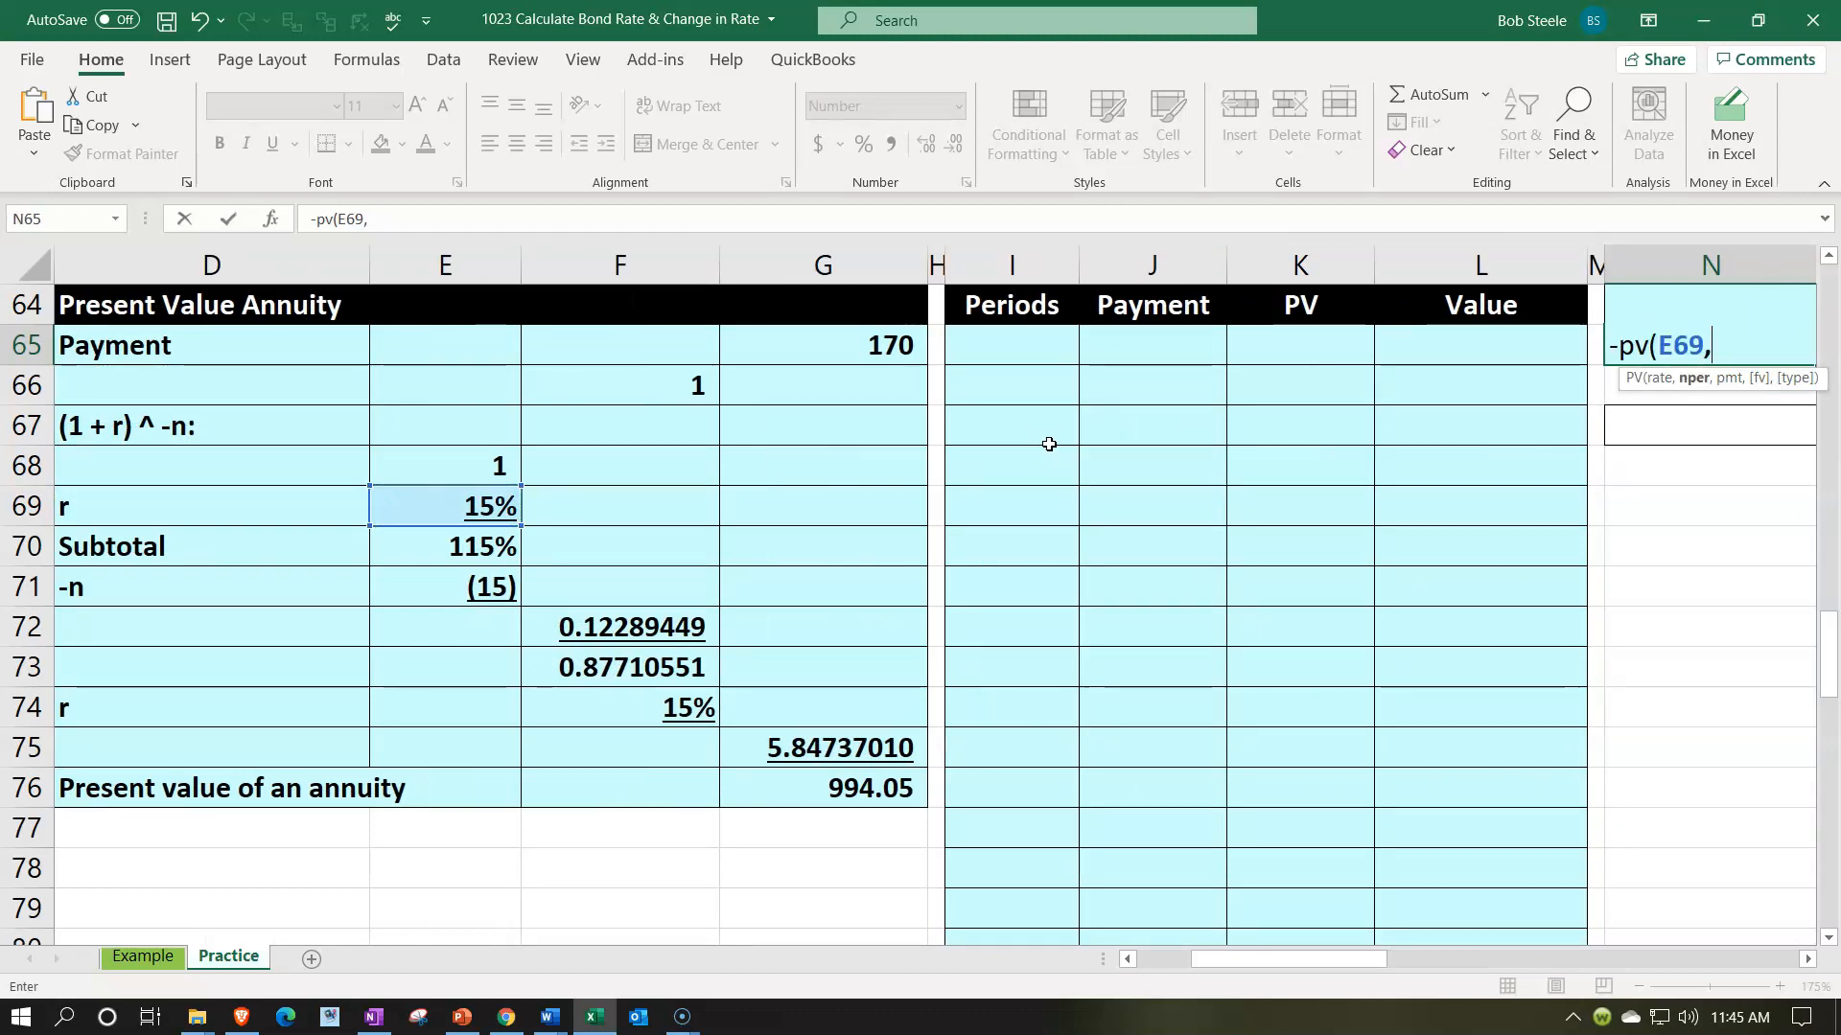
- Enter B69-B67, the bond life less the years already passed, as the number of periods in the N65 PV formula
{"action": "key", "text": "Left"}
{"action": "key", "text": "Left"}
{"action": "key", "text": "Left"}
{"action": "key", "text": "Left"}
{"action": "key", "text": "Left"}
{"action": "key", "text": "Left"}
{"action": "key", "text": "Left"}
{"action": "key", "text": "Left"}
{"action": "key", "text": "Left"}
{"action": "key", "text": "Left"}
{"action": "key", "text": "Left"}
{"action": "key", "text": "Left"}
{"action": "key", "text": "Left"}
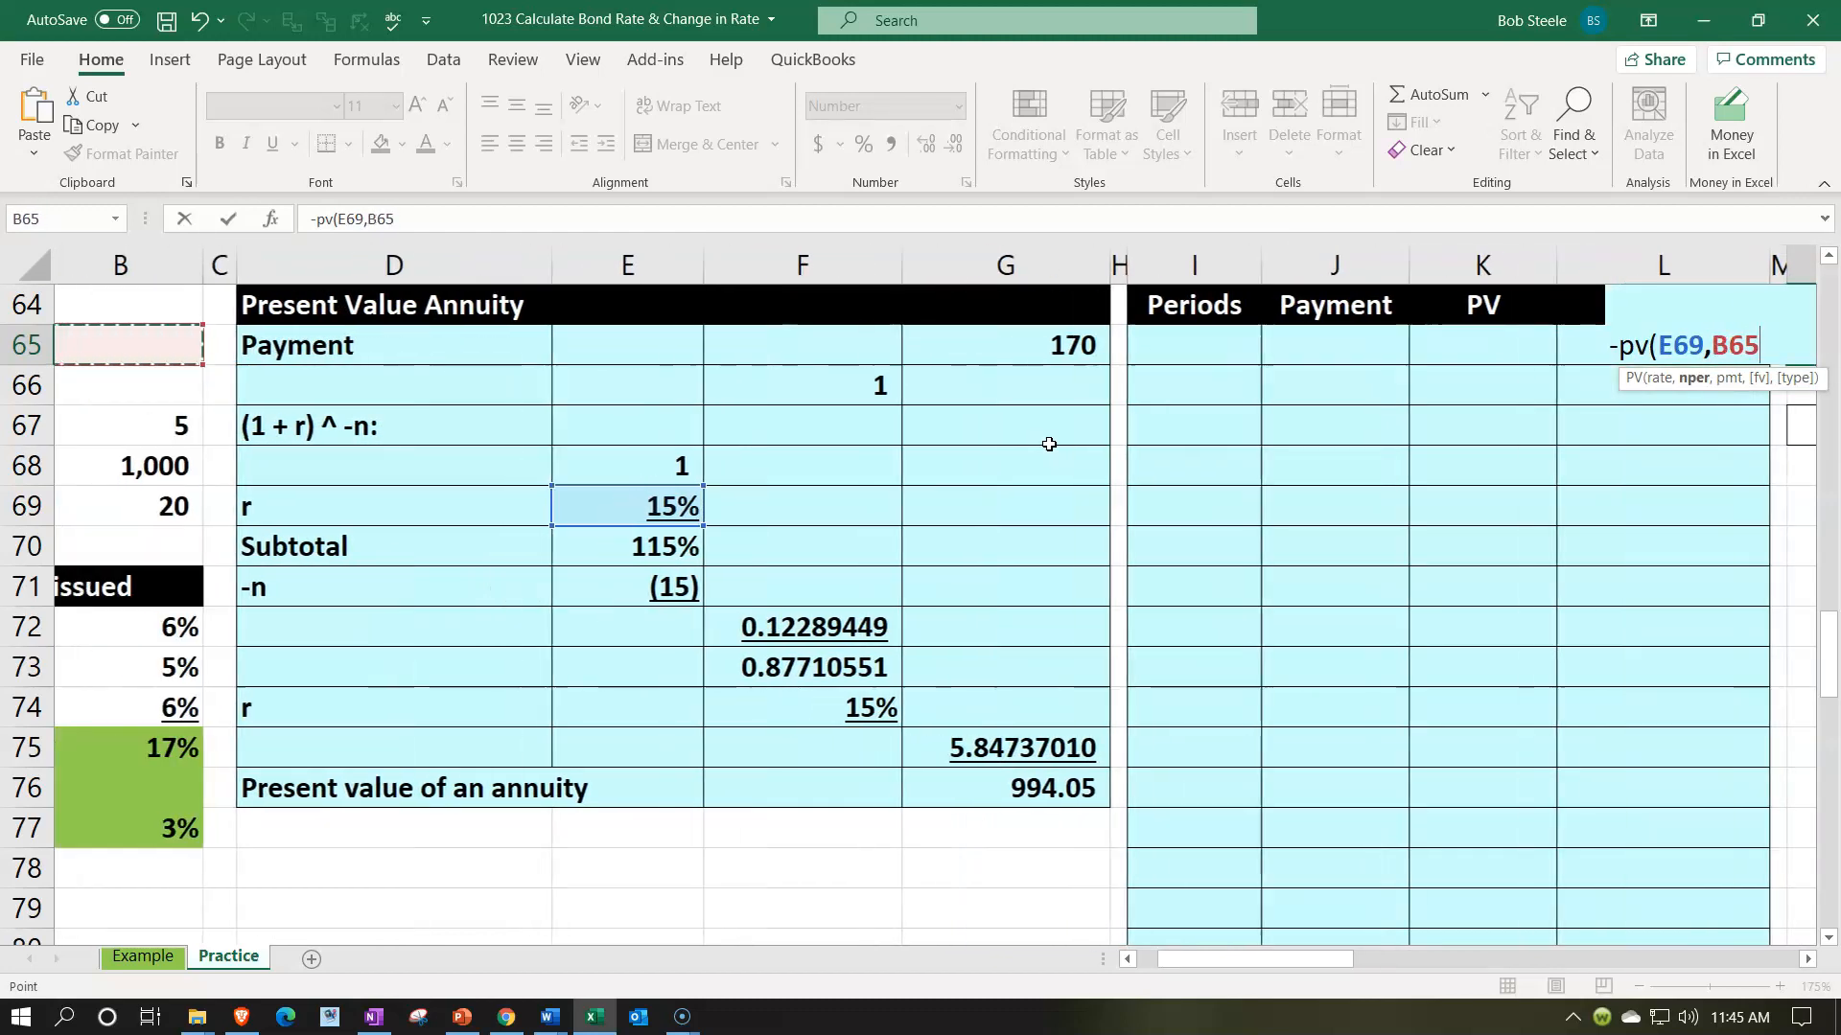
{"action": "key", "text": "Down"}
{"action": "key", "text": "Down"}
{"action": "key", "text": "Down"}
{"action": "key", "text": "Down"}
{"action": "key", "text": "Right"}
{"action": "type", "text": "-"}
{"action": "key", "text": "Left"}
{"action": "key", "text": "Left"}
{"action": "key", "text": "Left"}
{"action": "key", "text": "Left"}
{"action": "key", "text": "Left"}
{"action": "key", "text": "Left"}
{"action": "key", "text": "Left"}
{"action": "key", "text": "Left"}
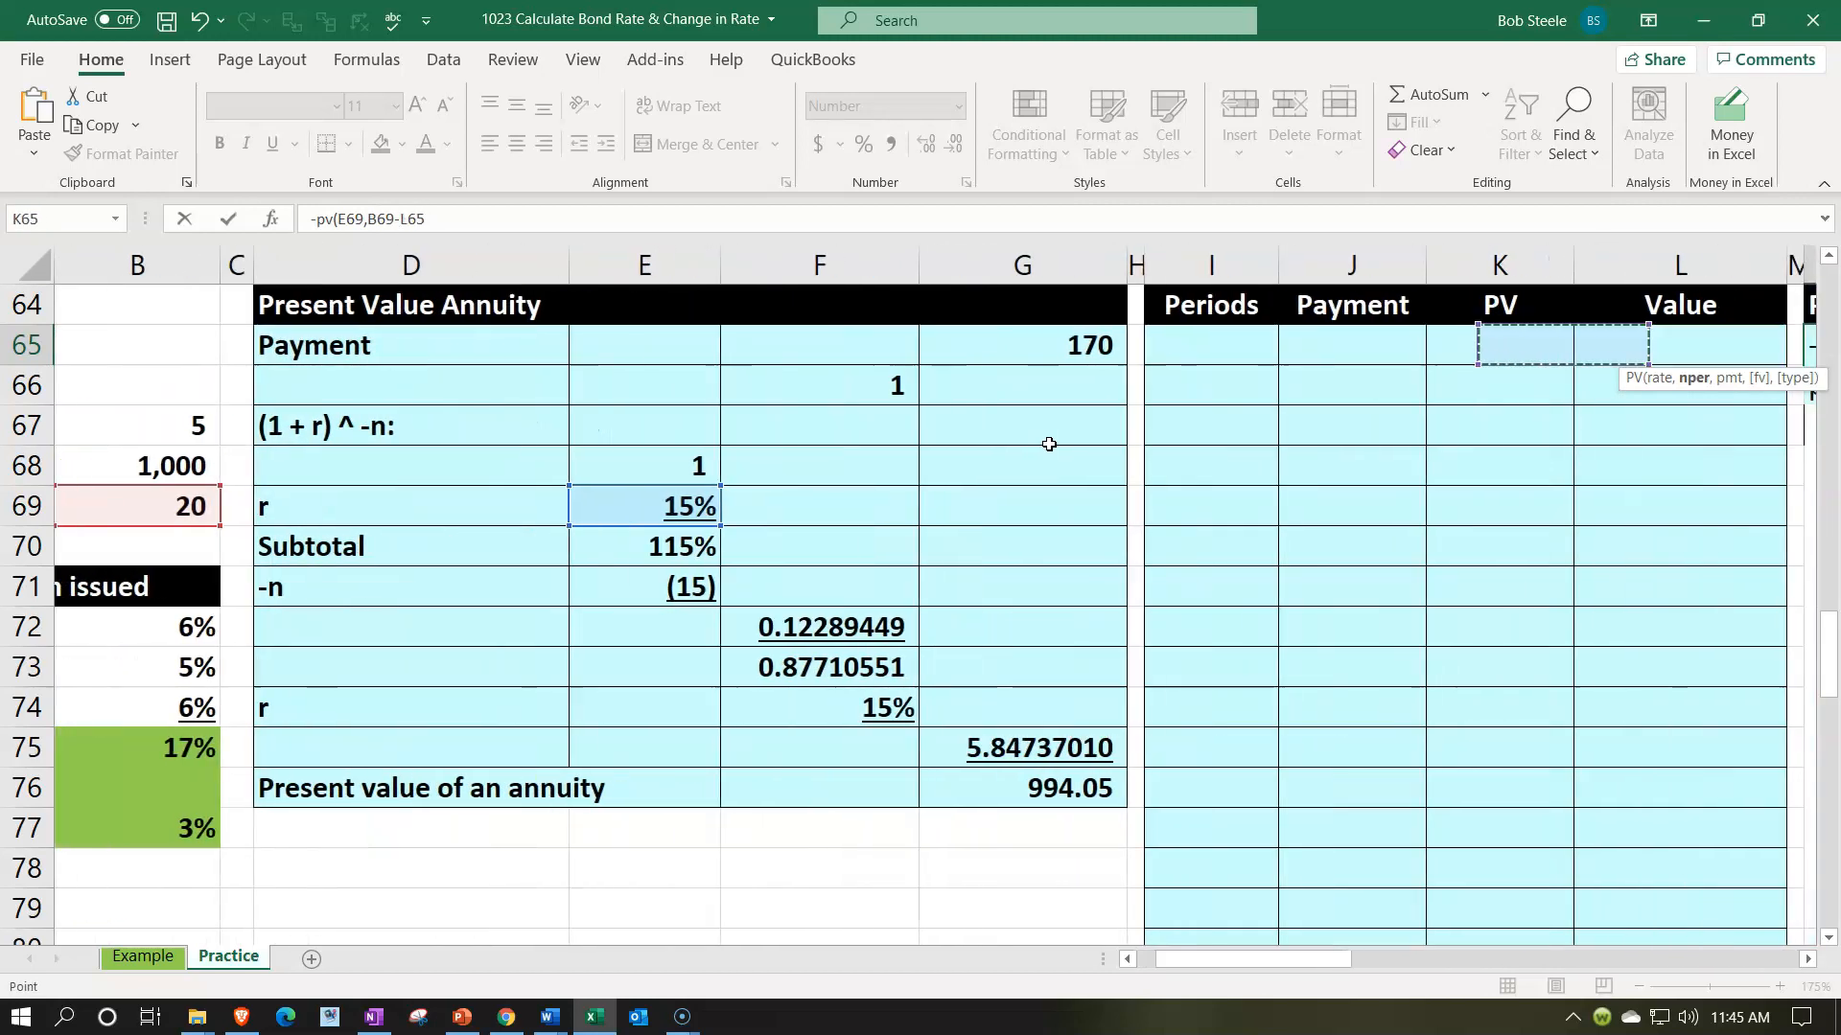
{"action": "key", "text": "Left"}
{"action": "key", "text": "Left"}
{"action": "key", "text": "Left"}
{"action": "key", "text": "Left"}
{"action": "key", "text": "Down"}
{"action": "key", "text": "Down"}
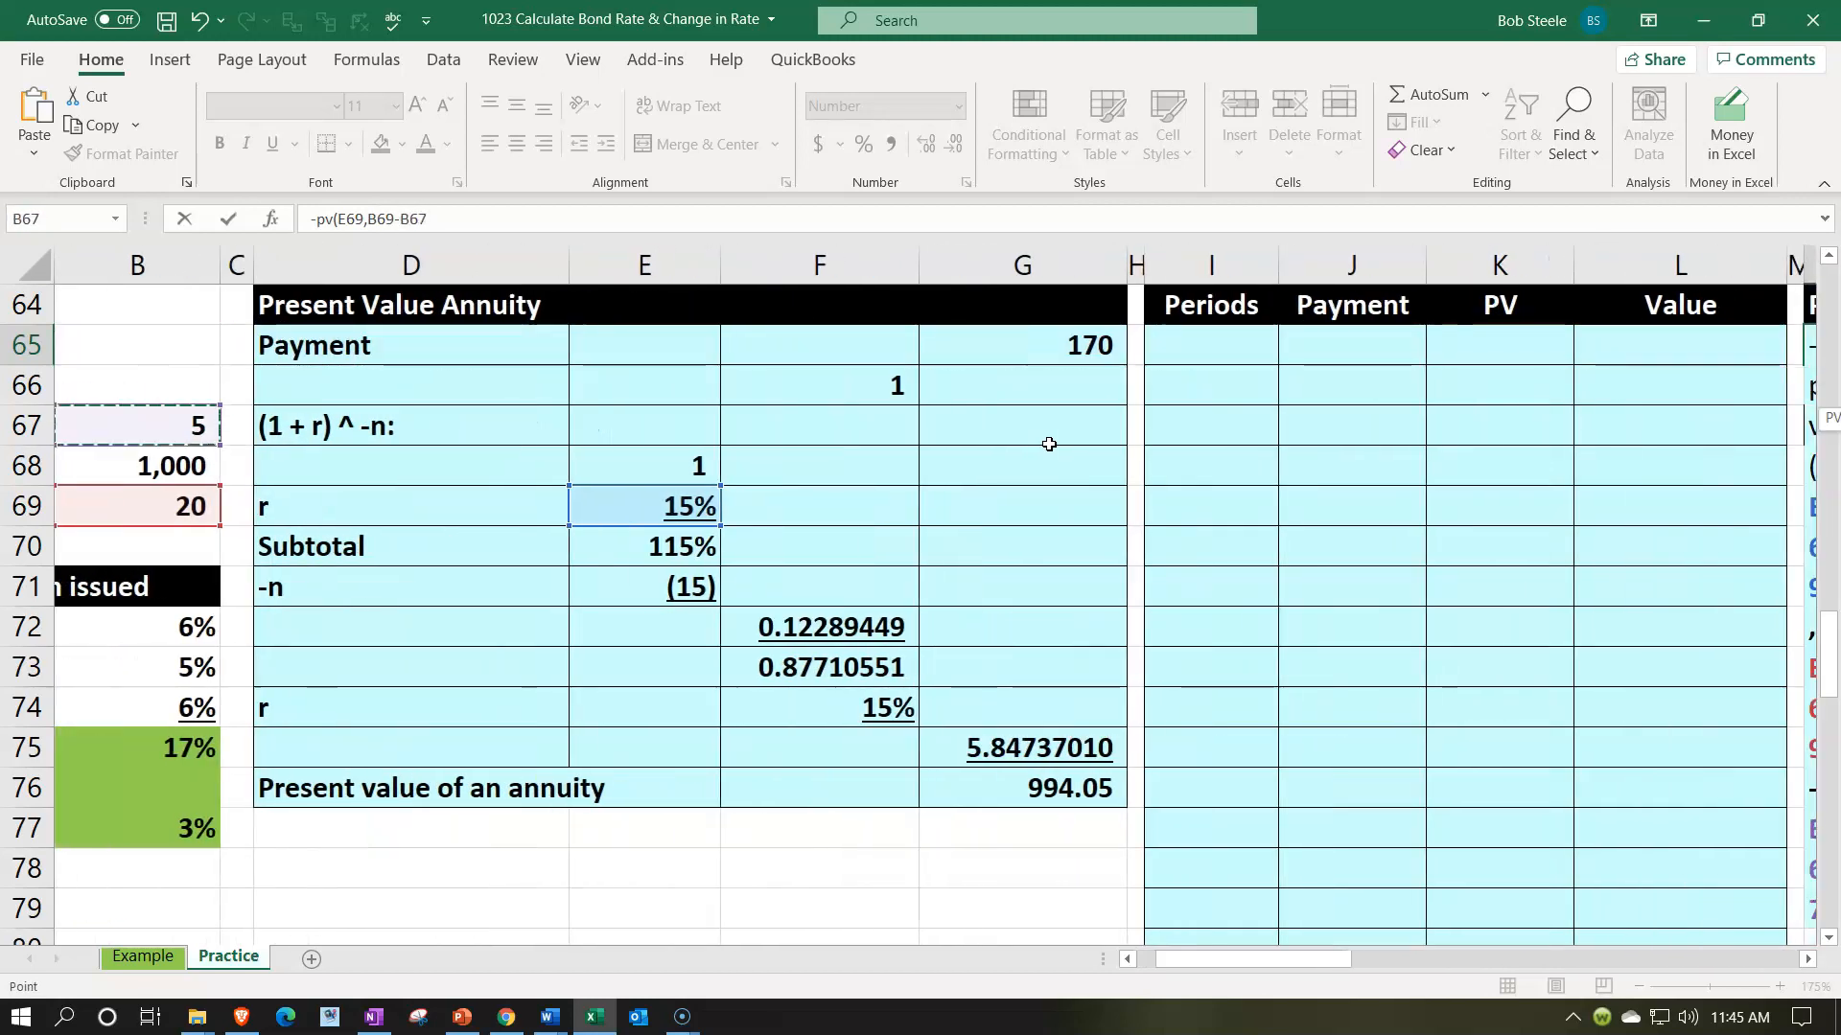
{"action": "left_click_drag", "start_coordinate": [1316, 963], "coordinate": [1408, 967]}
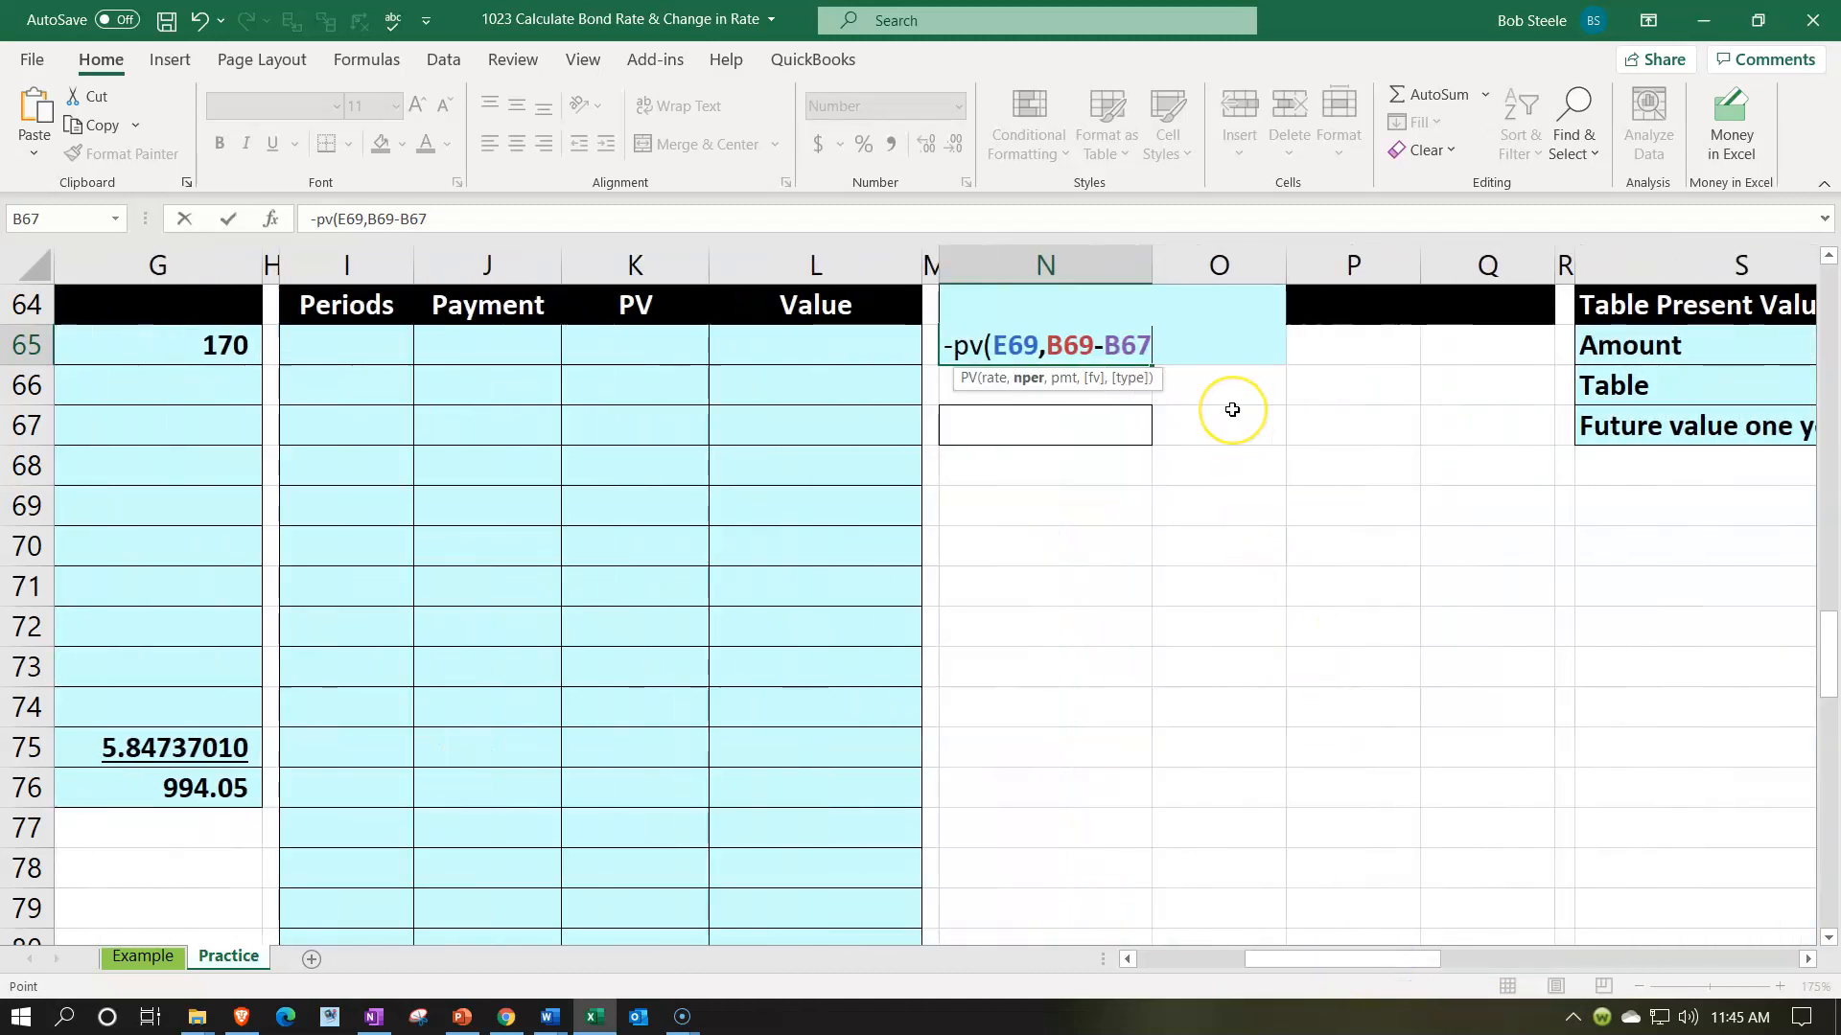
{"action": "type", "text": ","}
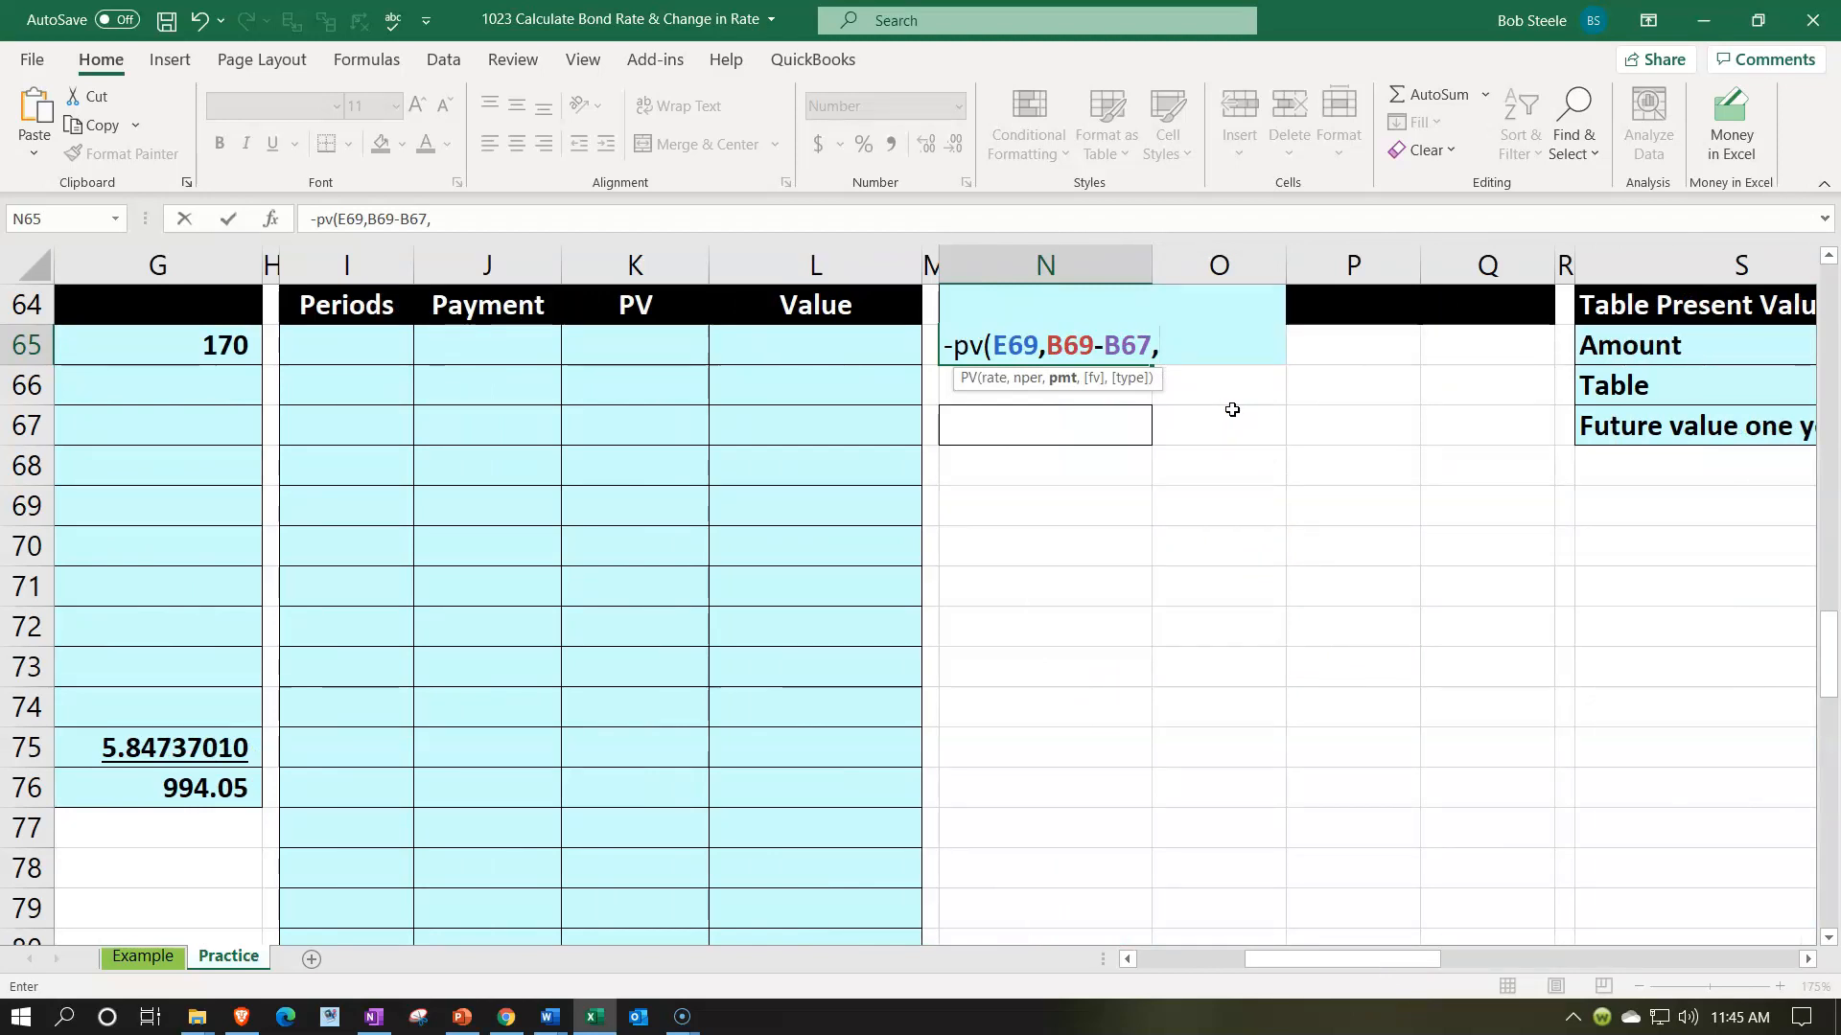
- Complete the N65 PV formula with the payment in G65 and compare its result with the annuity present value in G76
{"action": "key", "text": "Down"}
{"action": "key", "text": "Left"}
{"action": "key", "text": "Left"}
{"action": "key", "text": "Left"}
{"action": "key", "text": "Left"}
{"action": "key", "text": "Left"}
{"action": "key", "text": "Left"}
{"action": "key", "text": "Left"}
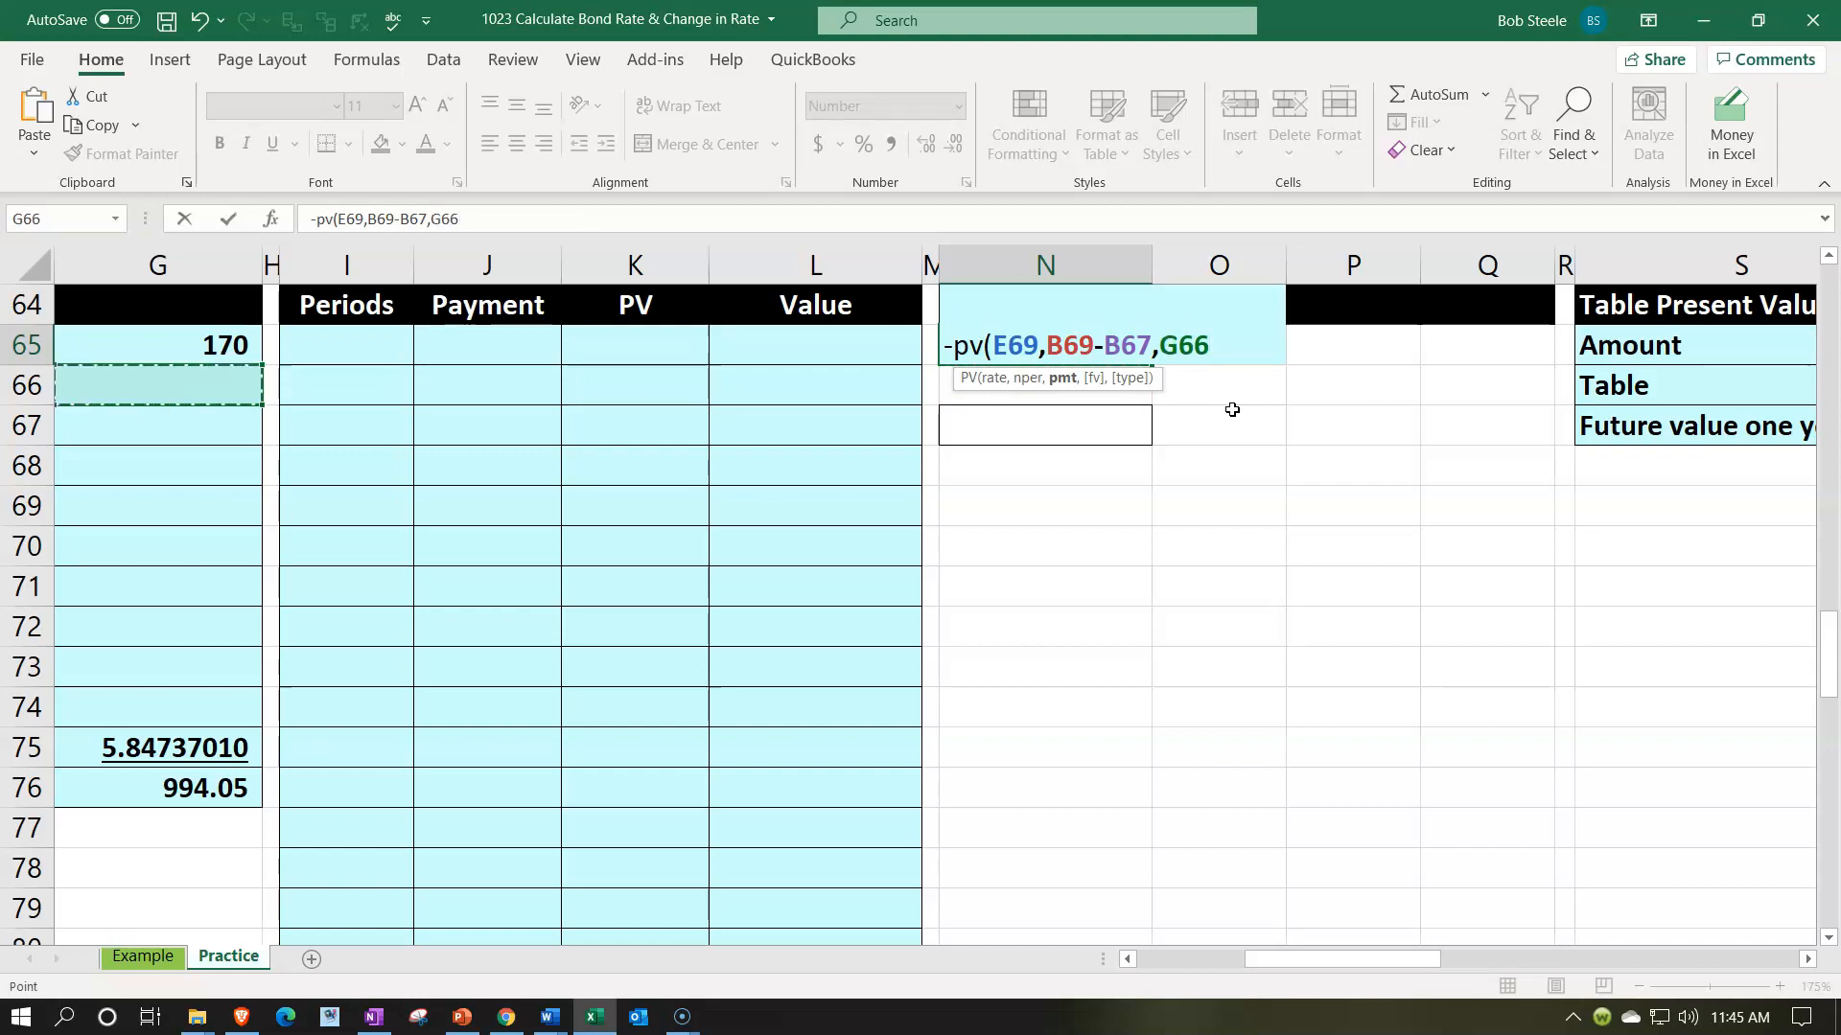
{"action": "key", "text": "Up"}
{"action": "key", "text": "Return"}
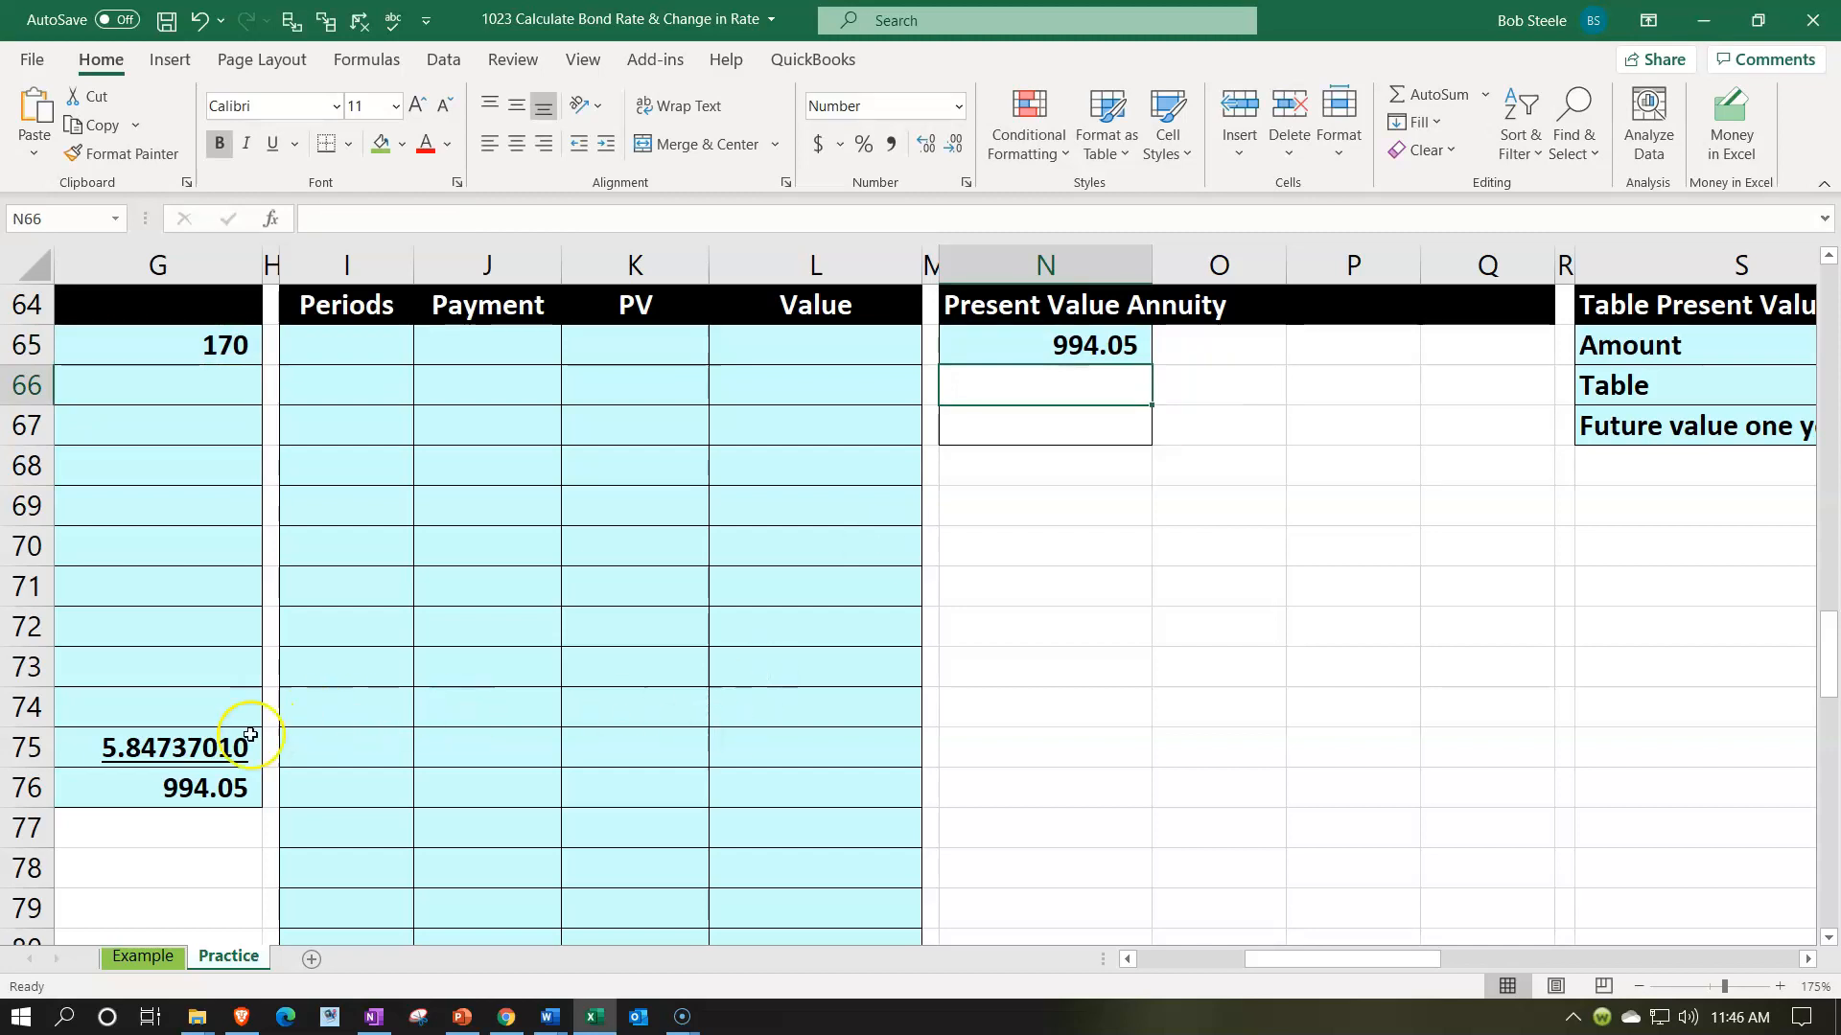
{"action": "left_click", "coordinate": [198, 788]}
{"action": "left_click", "coordinate": [1110, 347]}
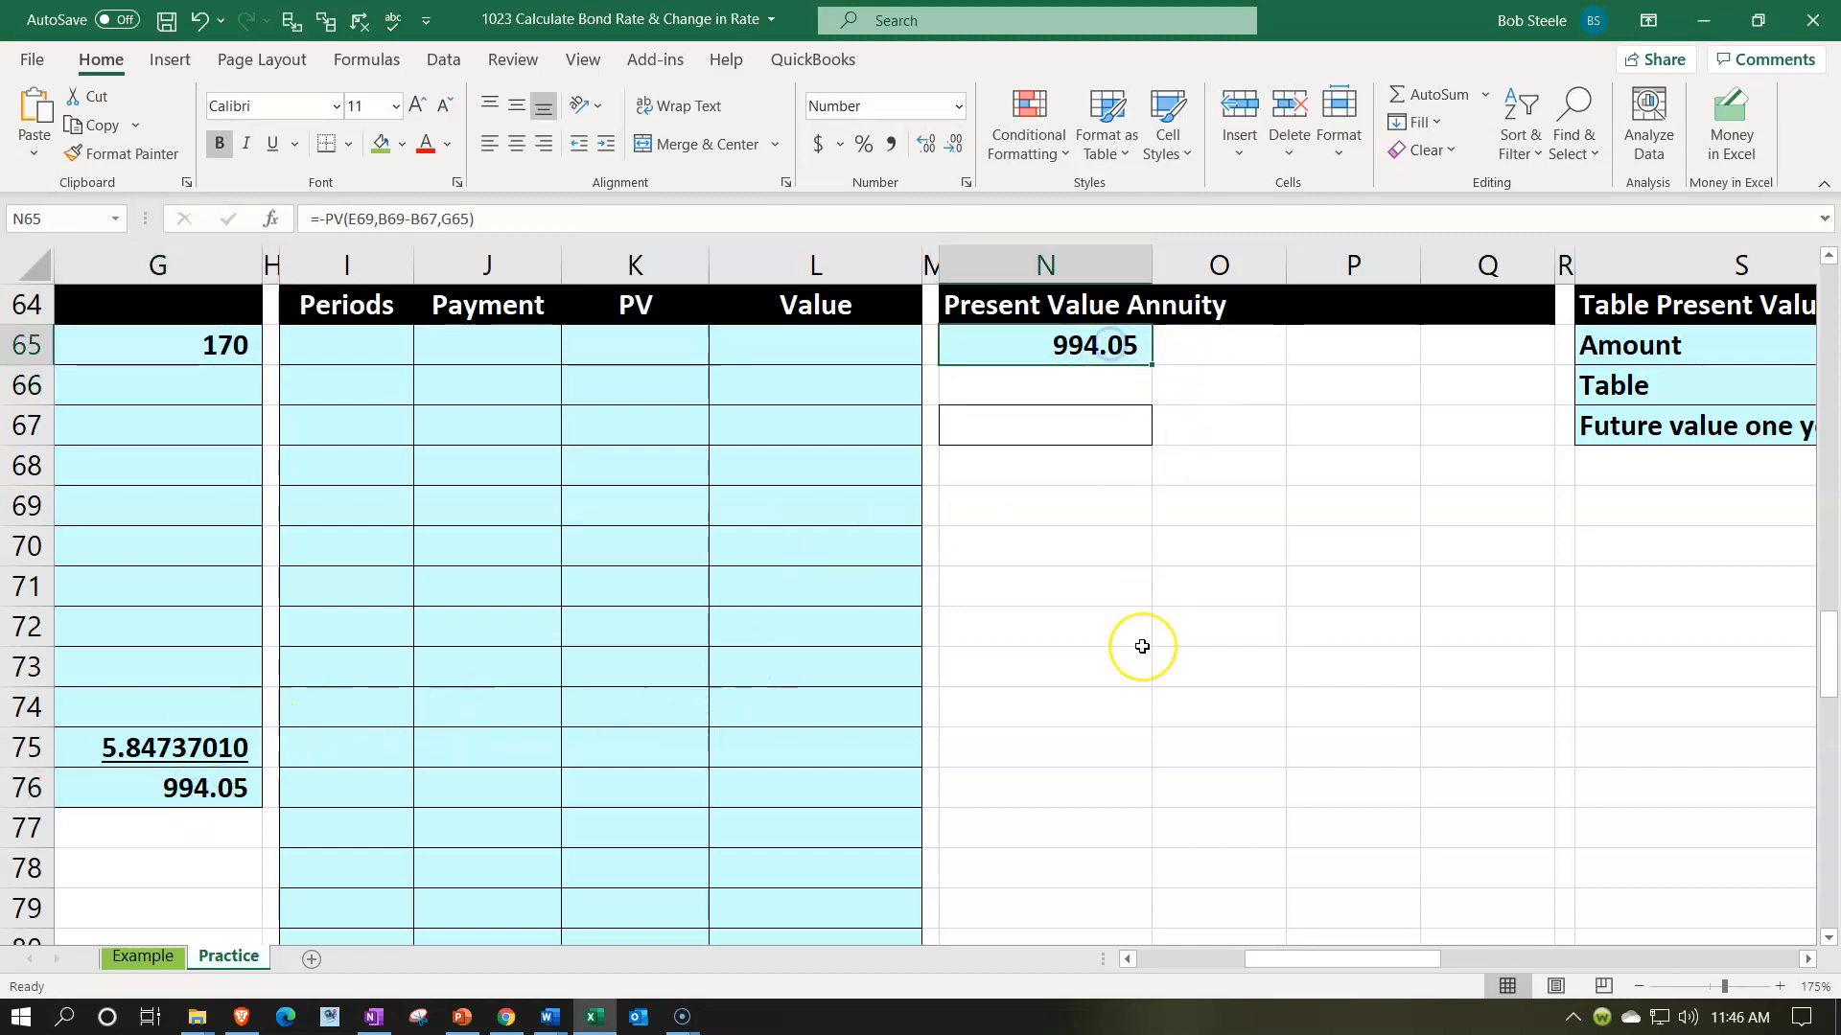
- Enter 1 and 2 as the first two periods in I65 and I66 of the Periods column
{"action": "key", "text": "Left"}
{"action": "key", "text": "Left"}
{"action": "key", "text": "Left"}
{"action": "key", "text": "Left"}
{"action": "key", "text": "Left"}
{"action": "key", "text": "Left"}
{"action": "key", "text": "Left"}
{"action": "key", "text": "Left"}
{"action": "key", "text": "Left"}
{"action": "key", "text": "Left"}
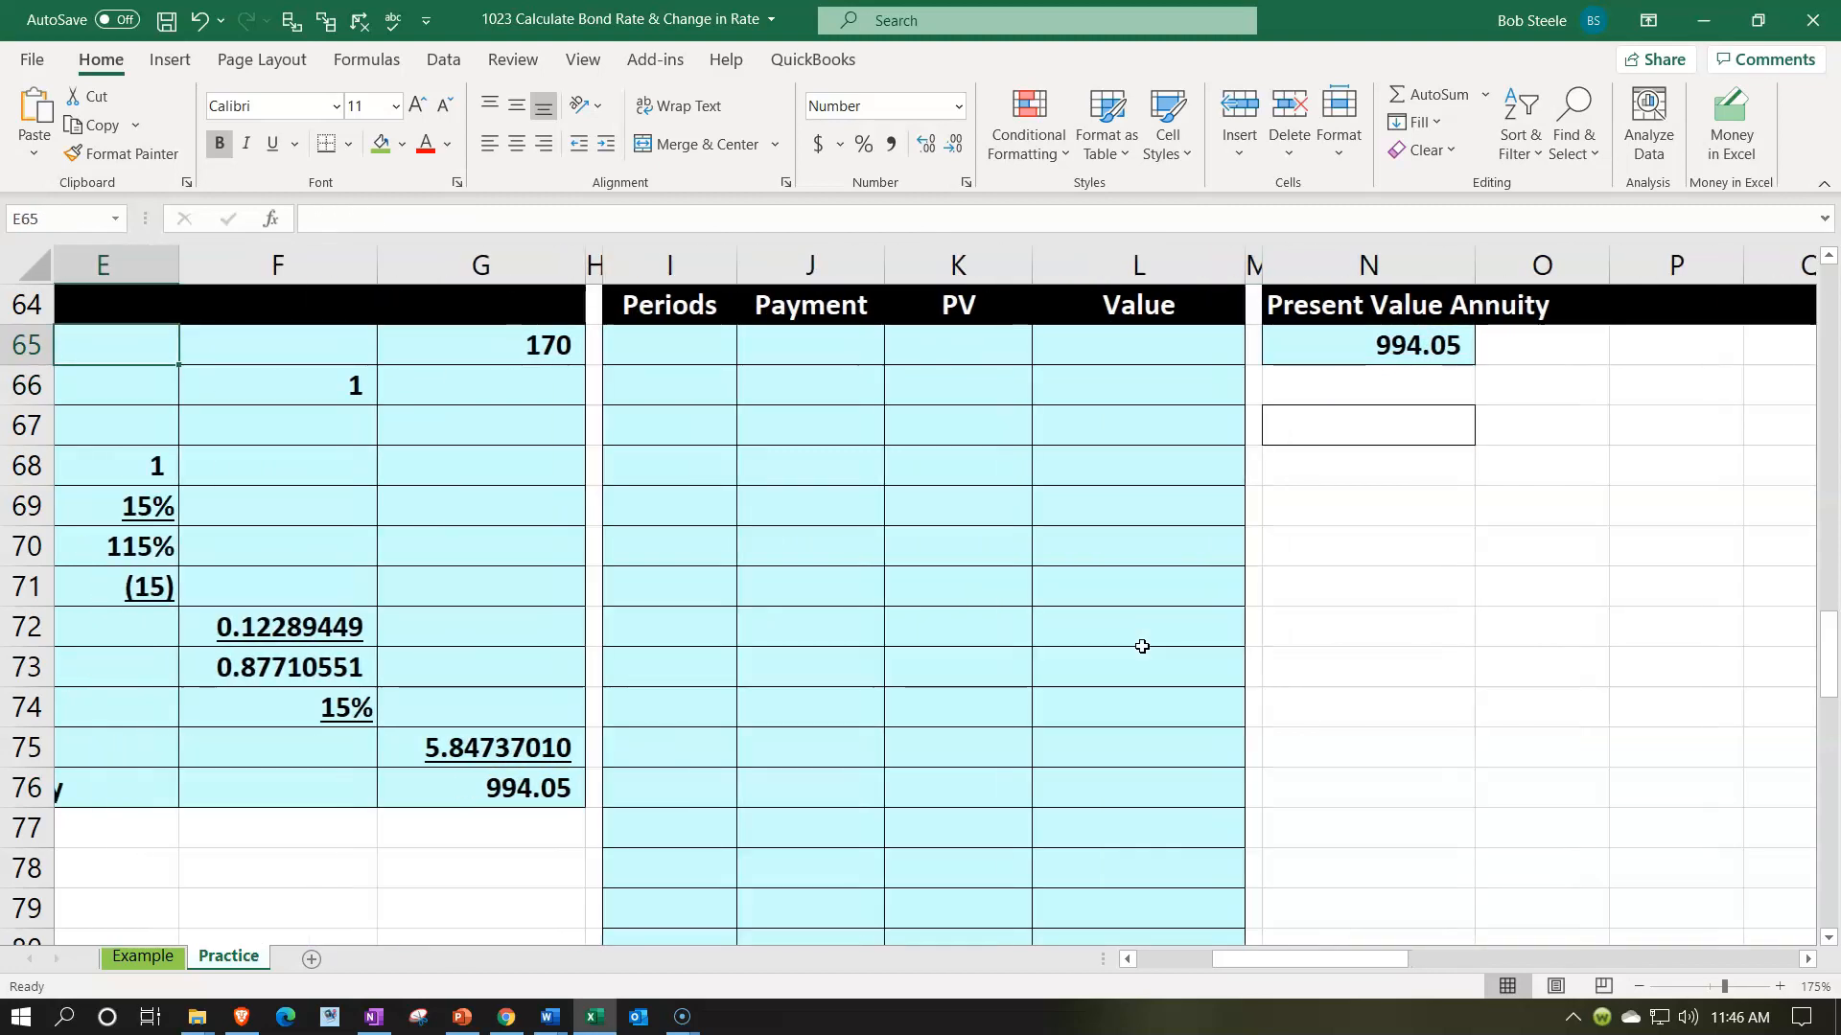
{"action": "key", "text": "Right"}
{"action": "key", "text": "Right"}
{"action": "key", "text": "Right"}
{"action": "key", "text": "Right"}
{"action": "key", "text": "Right"}
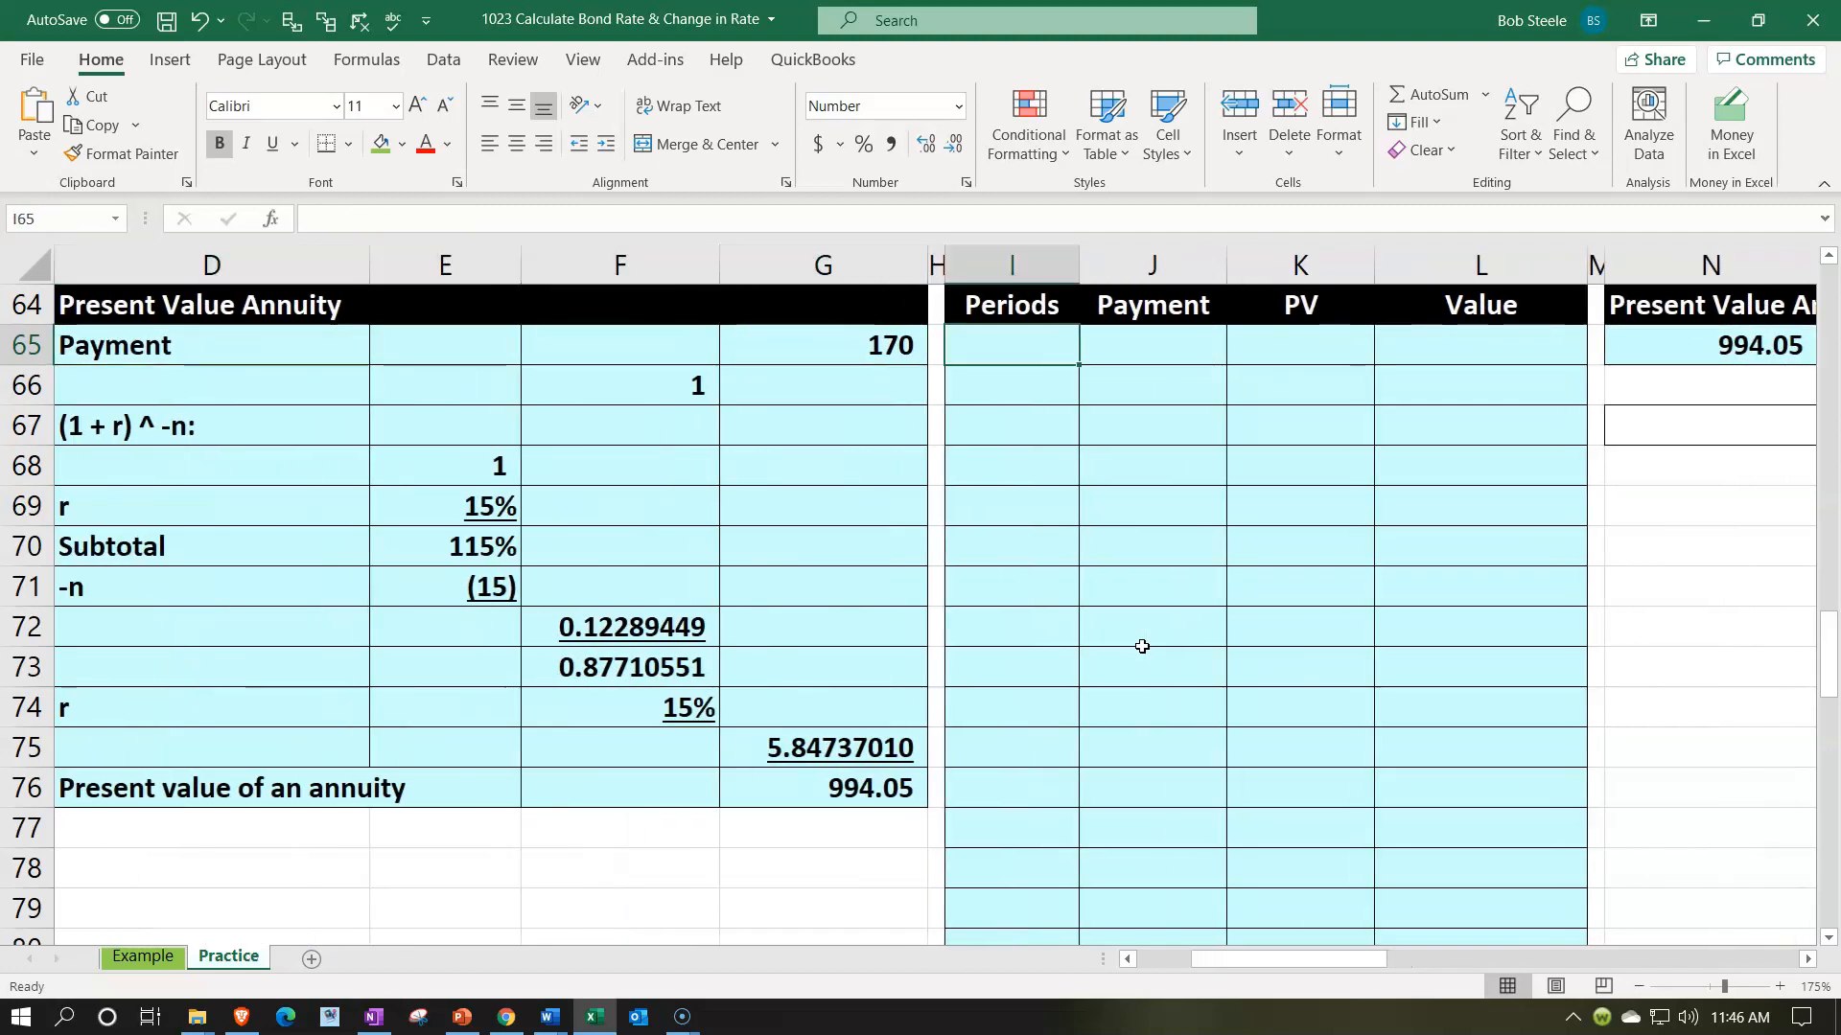
{"action": "type", "text": "1"}
{"action": "key", "text": "Return"}
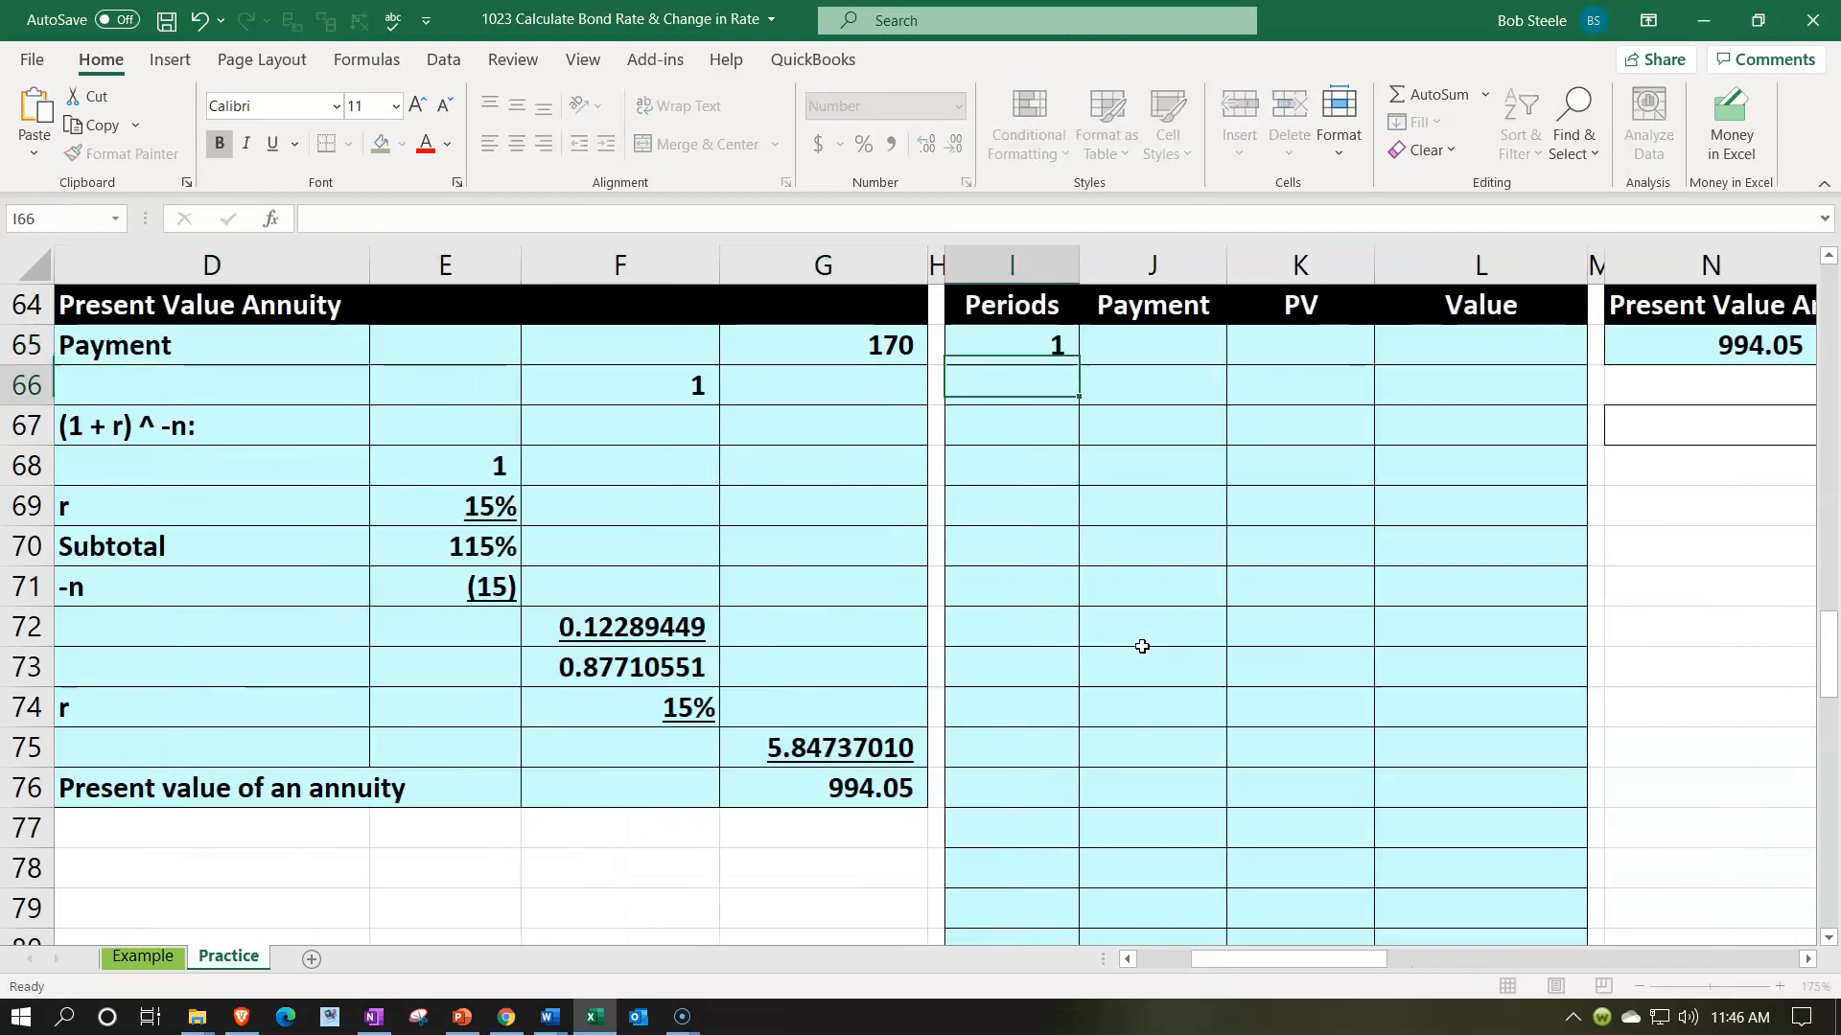
{"action": "type", "text": "2"}
{"action": "key", "text": "Return"}
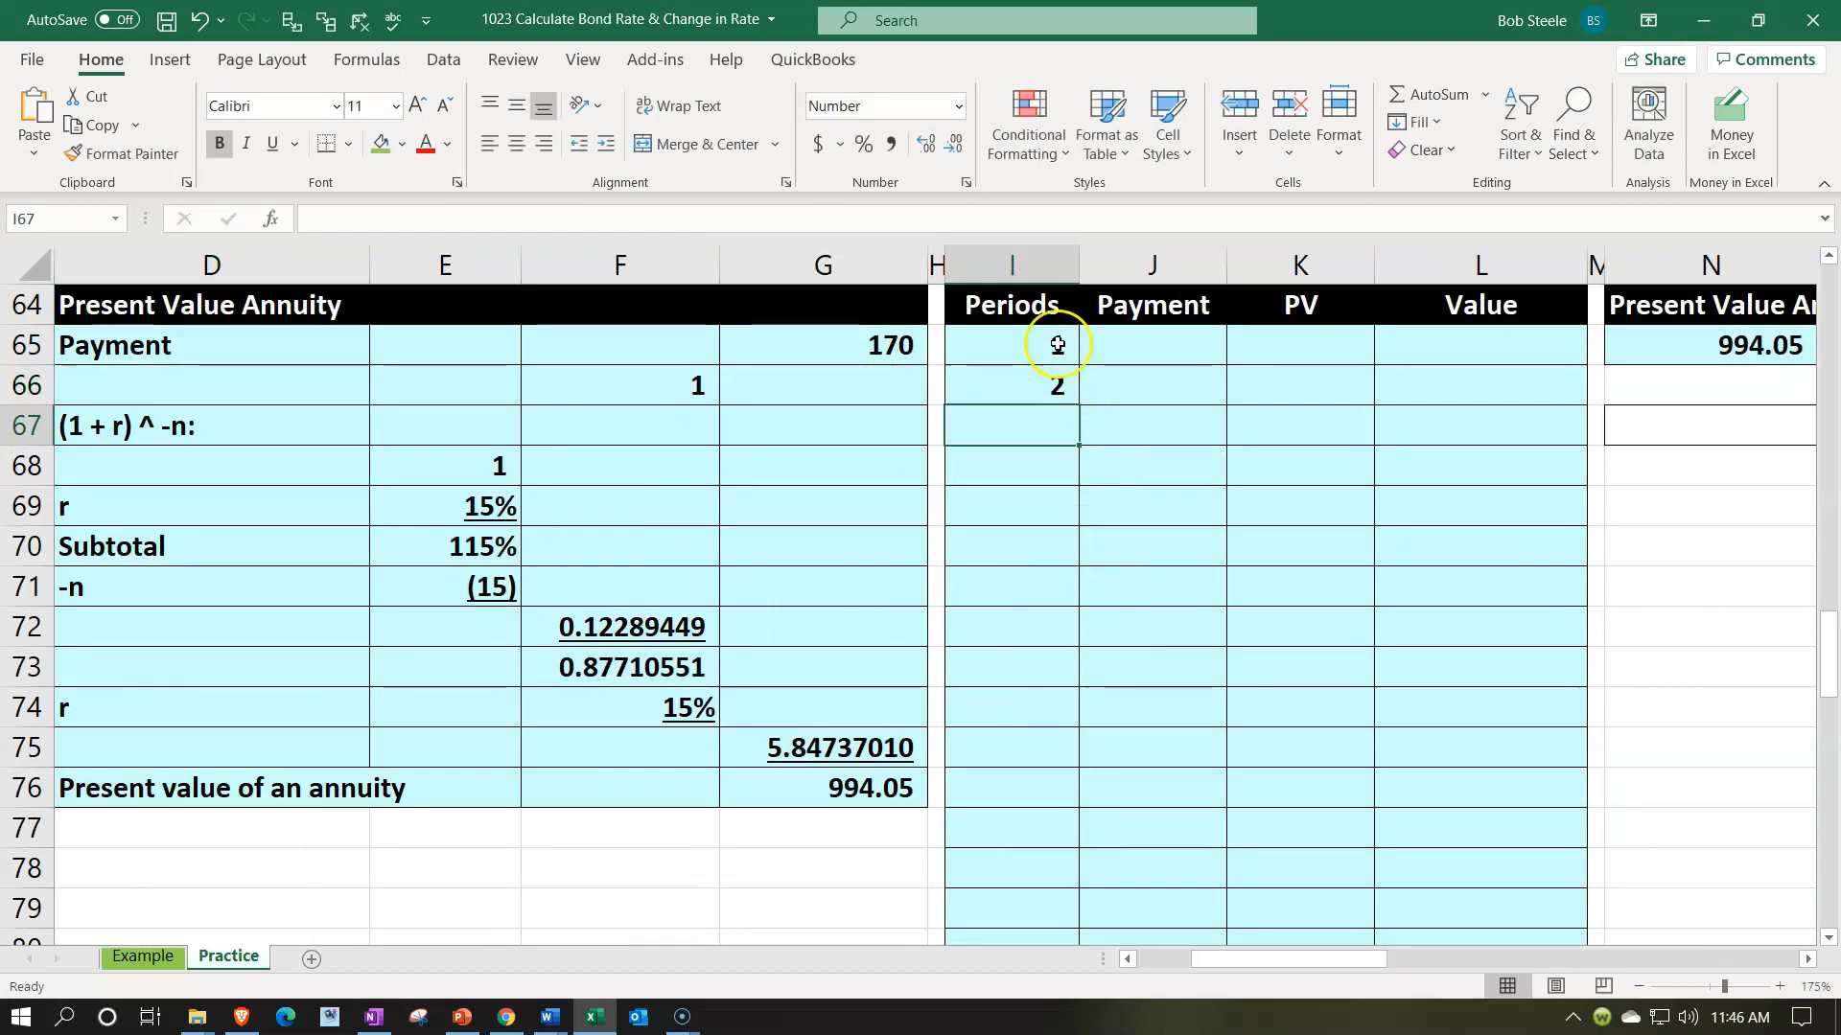
- Extend the period series from I65:I66 down to period 15 in I79
{"action": "left_click_drag", "start_coordinate": [1054, 350], "coordinate": [1054, 391]}
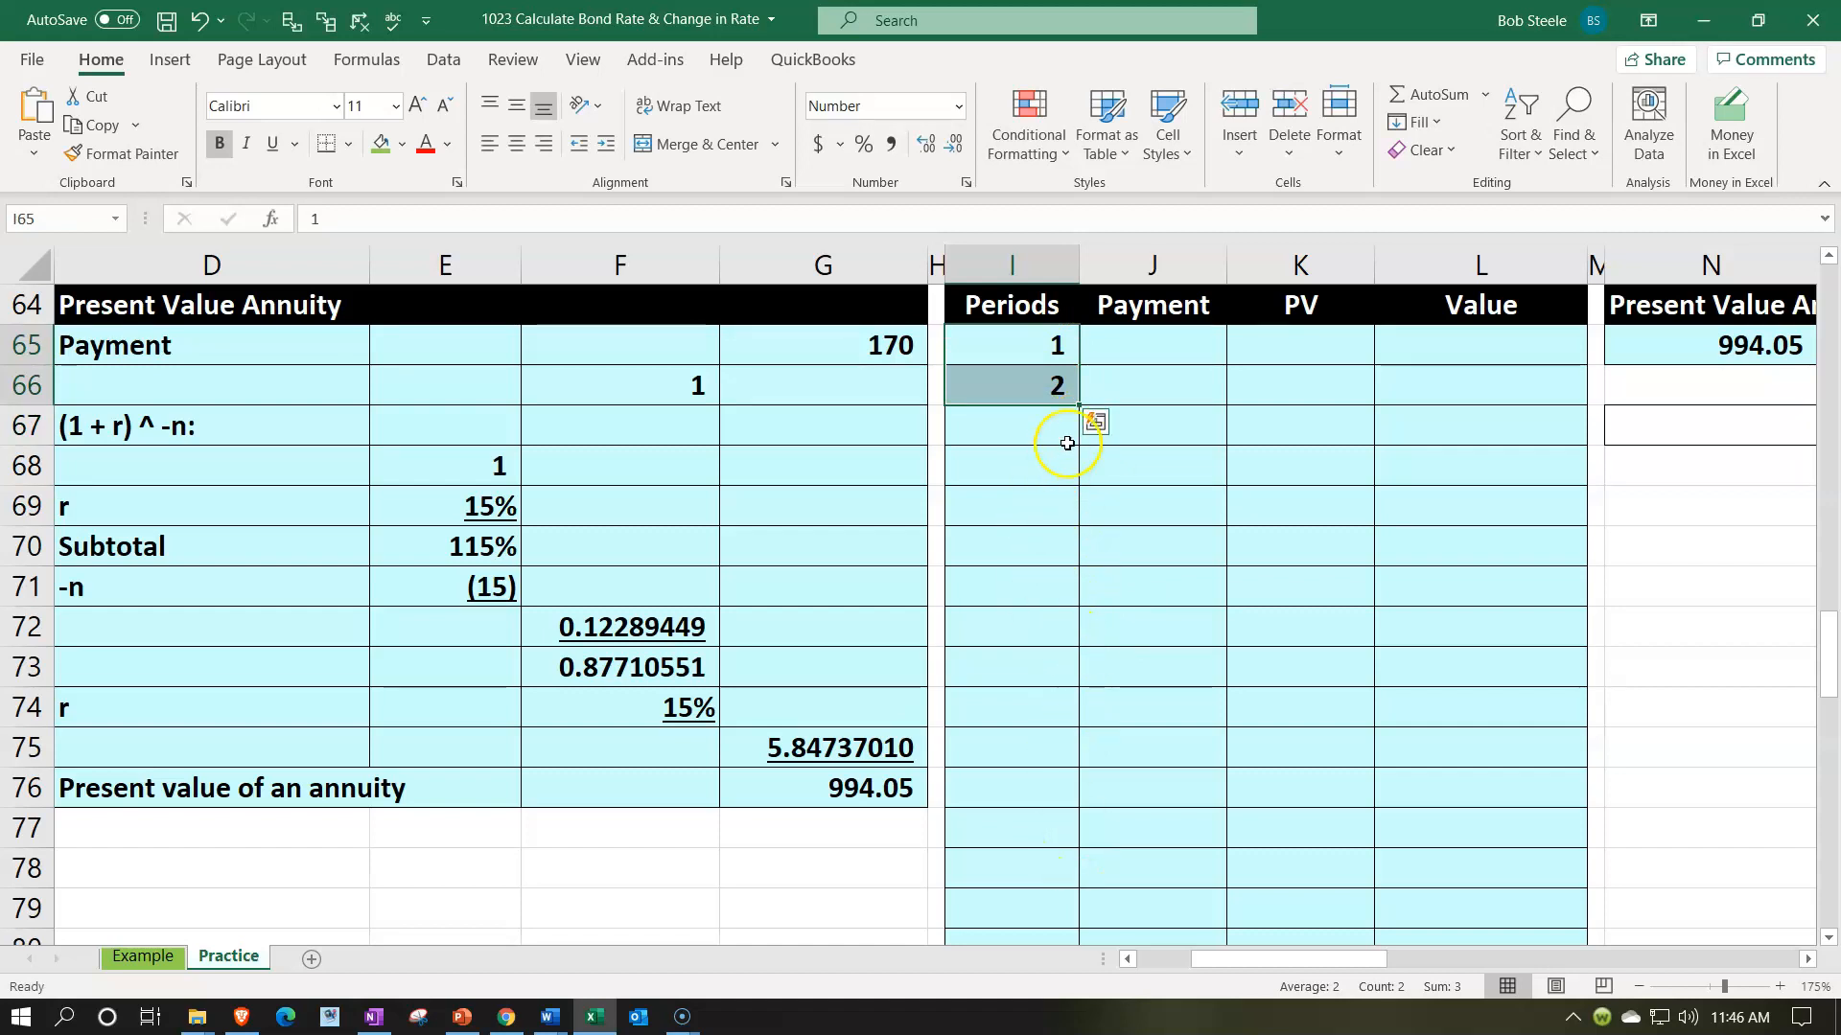
{"action": "left_click_drag", "start_coordinate": [1080, 410], "coordinate": [1069, 872]}
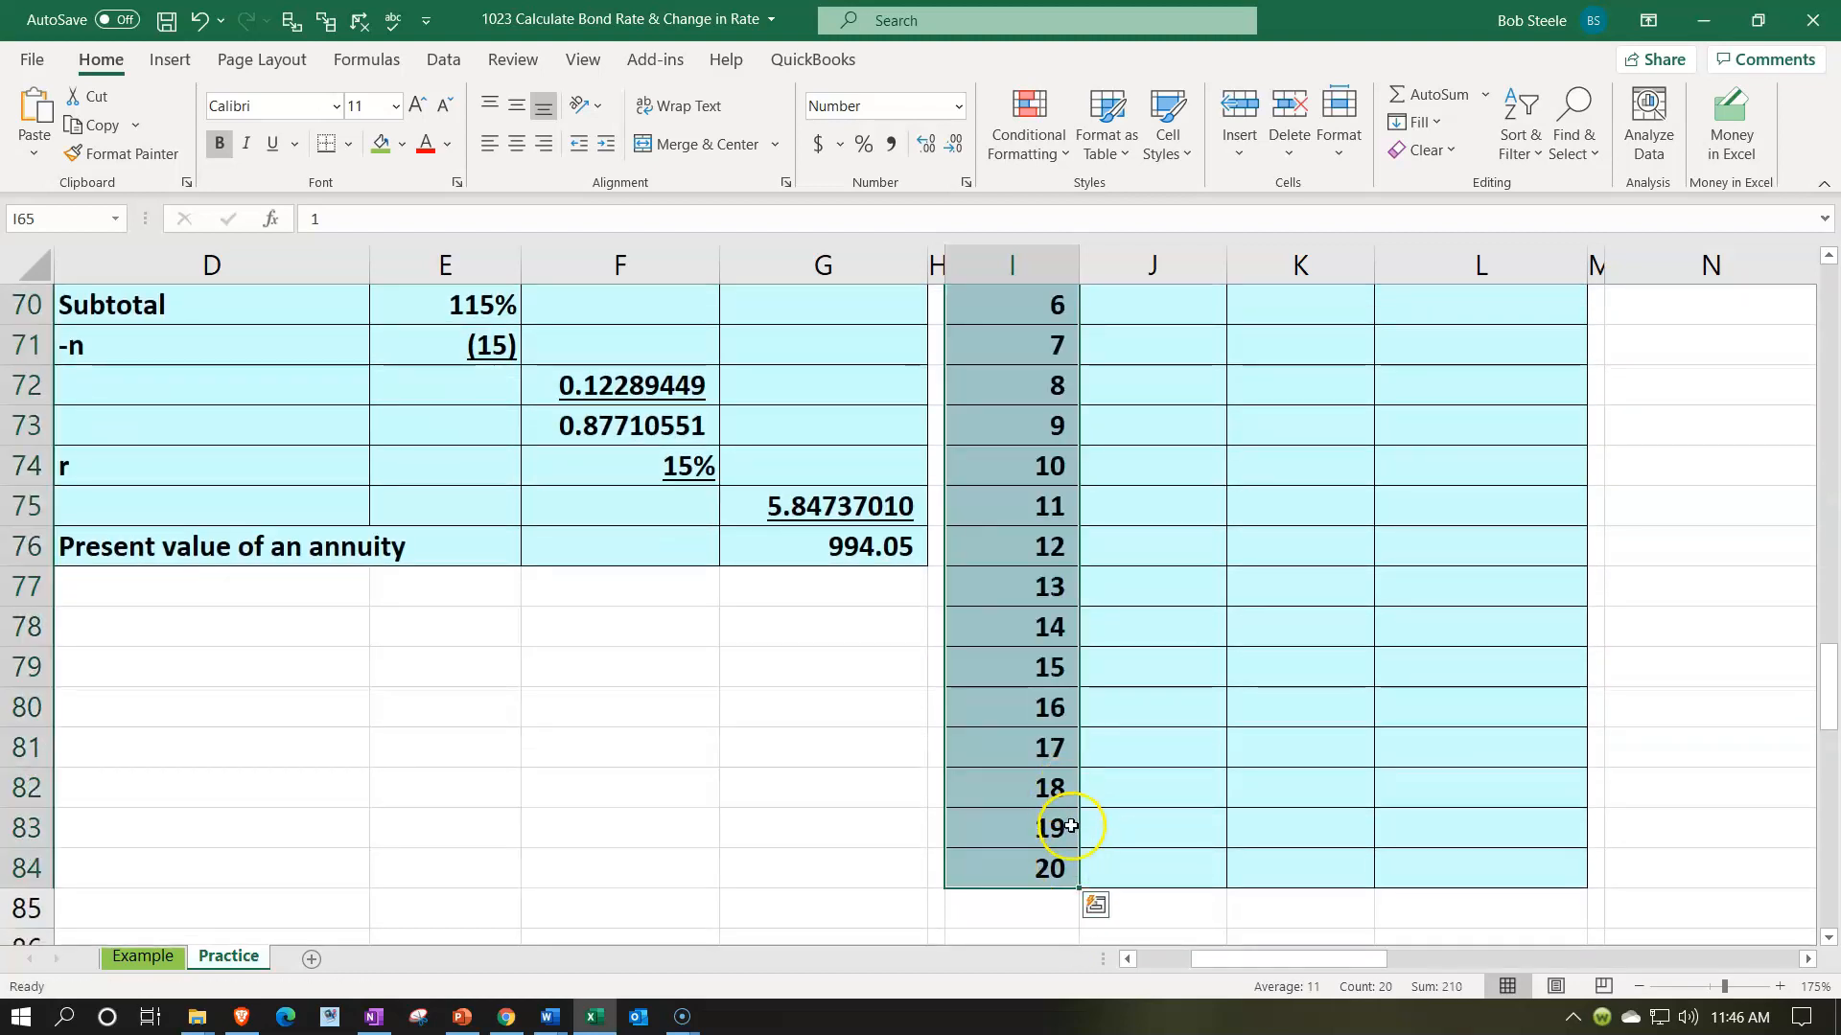
{"action": "left_click_drag", "start_coordinate": [1074, 882], "coordinate": [1081, 705]}
- Copy the plain formatting of I85:L85 onto the unused table rows I80:L84 to remove their fill and borders
{"action": "left_click", "coordinate": [903, 734]}
{"action": "left_click_drag", "start_coordinate": [968, 907], "coordinate": [1417, 903]}
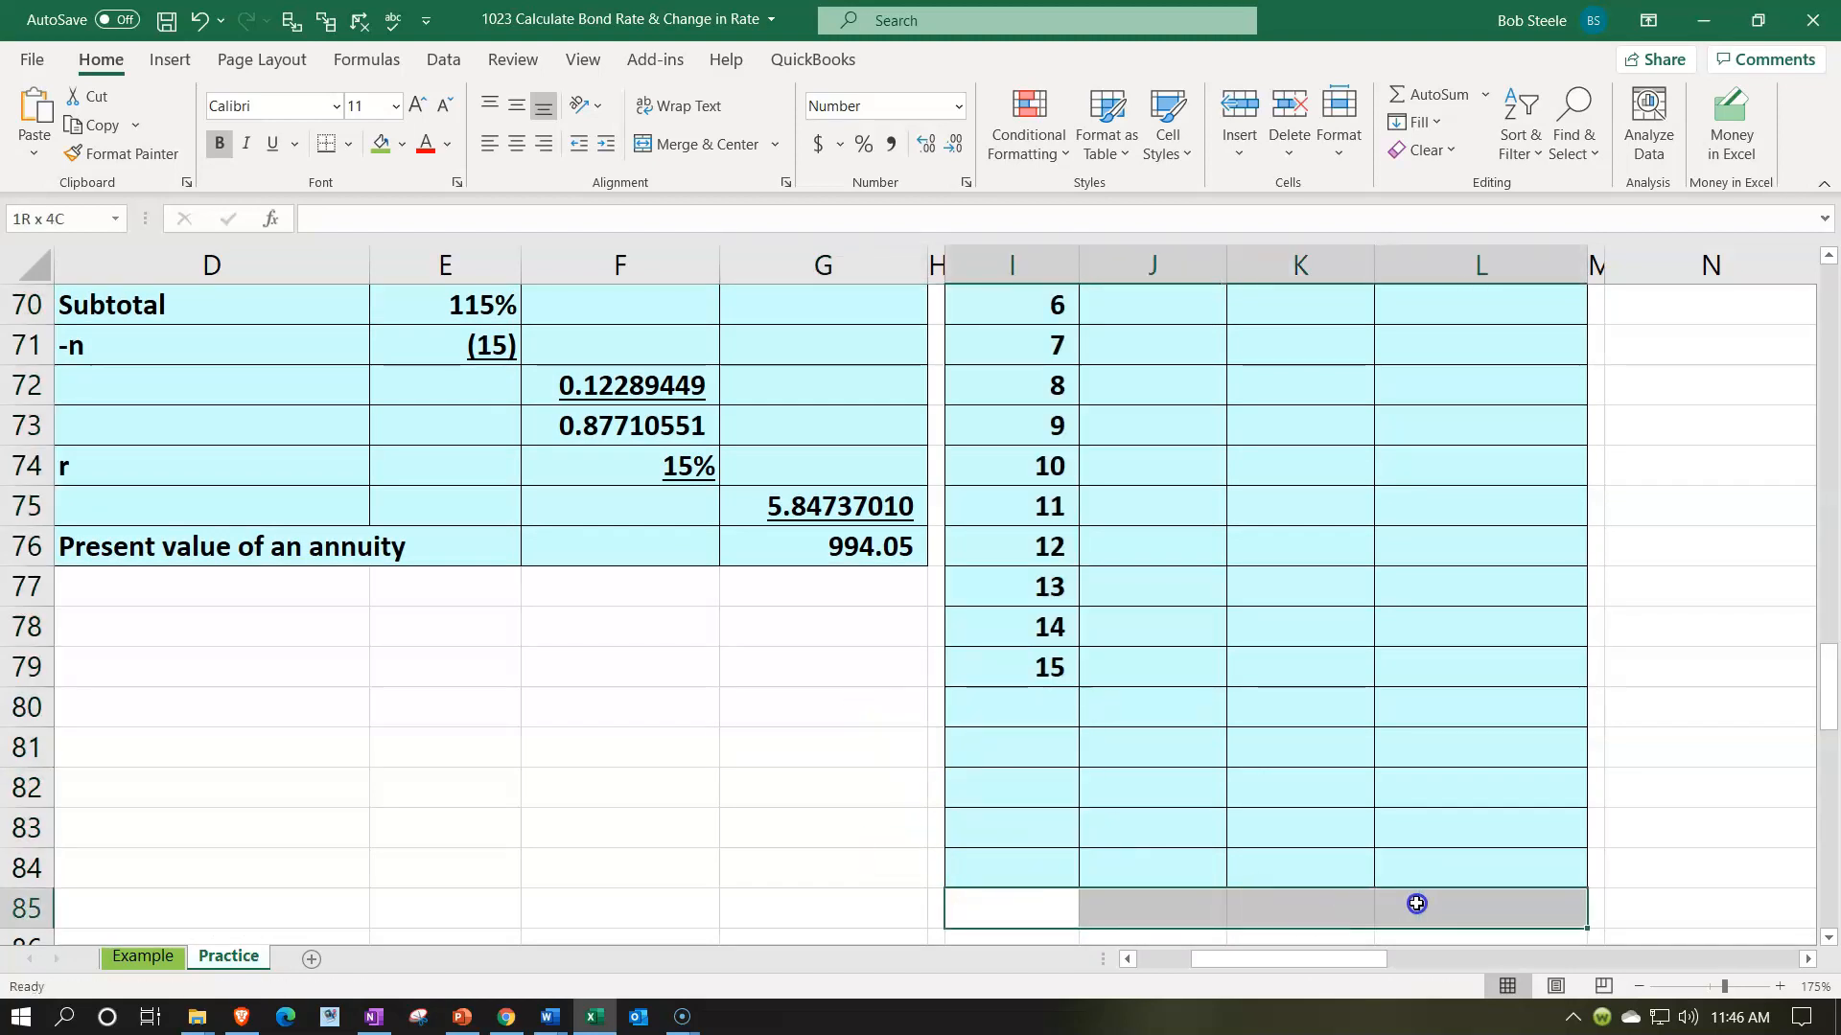
{"action": "left_click", "coordinate": [122, 153]}
{"action": "mouse_move", "coordinate": [1025, 710]}
{"action": "left_mouse_down"}
{"action": "mouse_move", "coordinate": [1348, 793]}
{"action": "mouse_move", "coordinate": [1420, 858]}
{"action": "left_mouse_up"}
{"action": "scroll", "coordinate": [1219, 796], "scroll_direction": "up", "scroll_amount": 1}
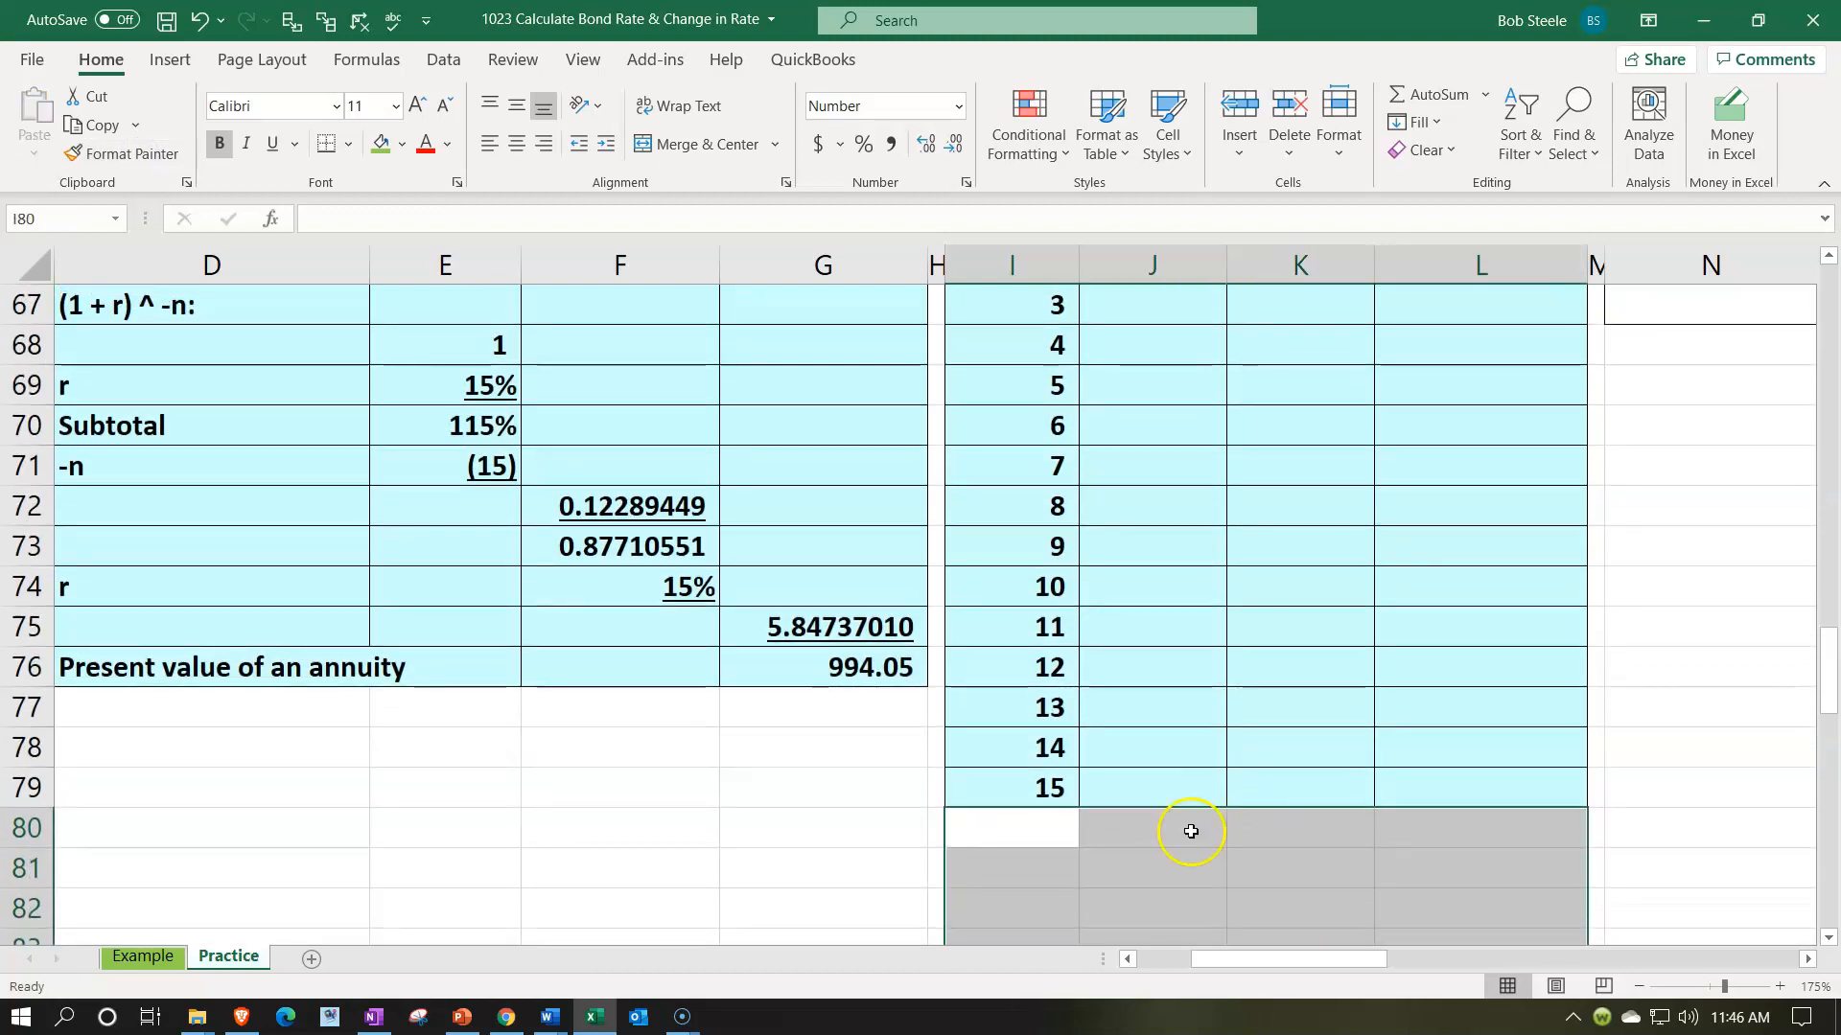
{"action": "left_click", "coordinate": [1189, 830]}
{"action": "scroll", "coordinate": [1192, 830], "scroll_direction": "up", "scroll_amount": 3}
{"action": "scroll", "coordinate": [1179, 793], "scroll_direction": "down", "scroll_amount": 1}
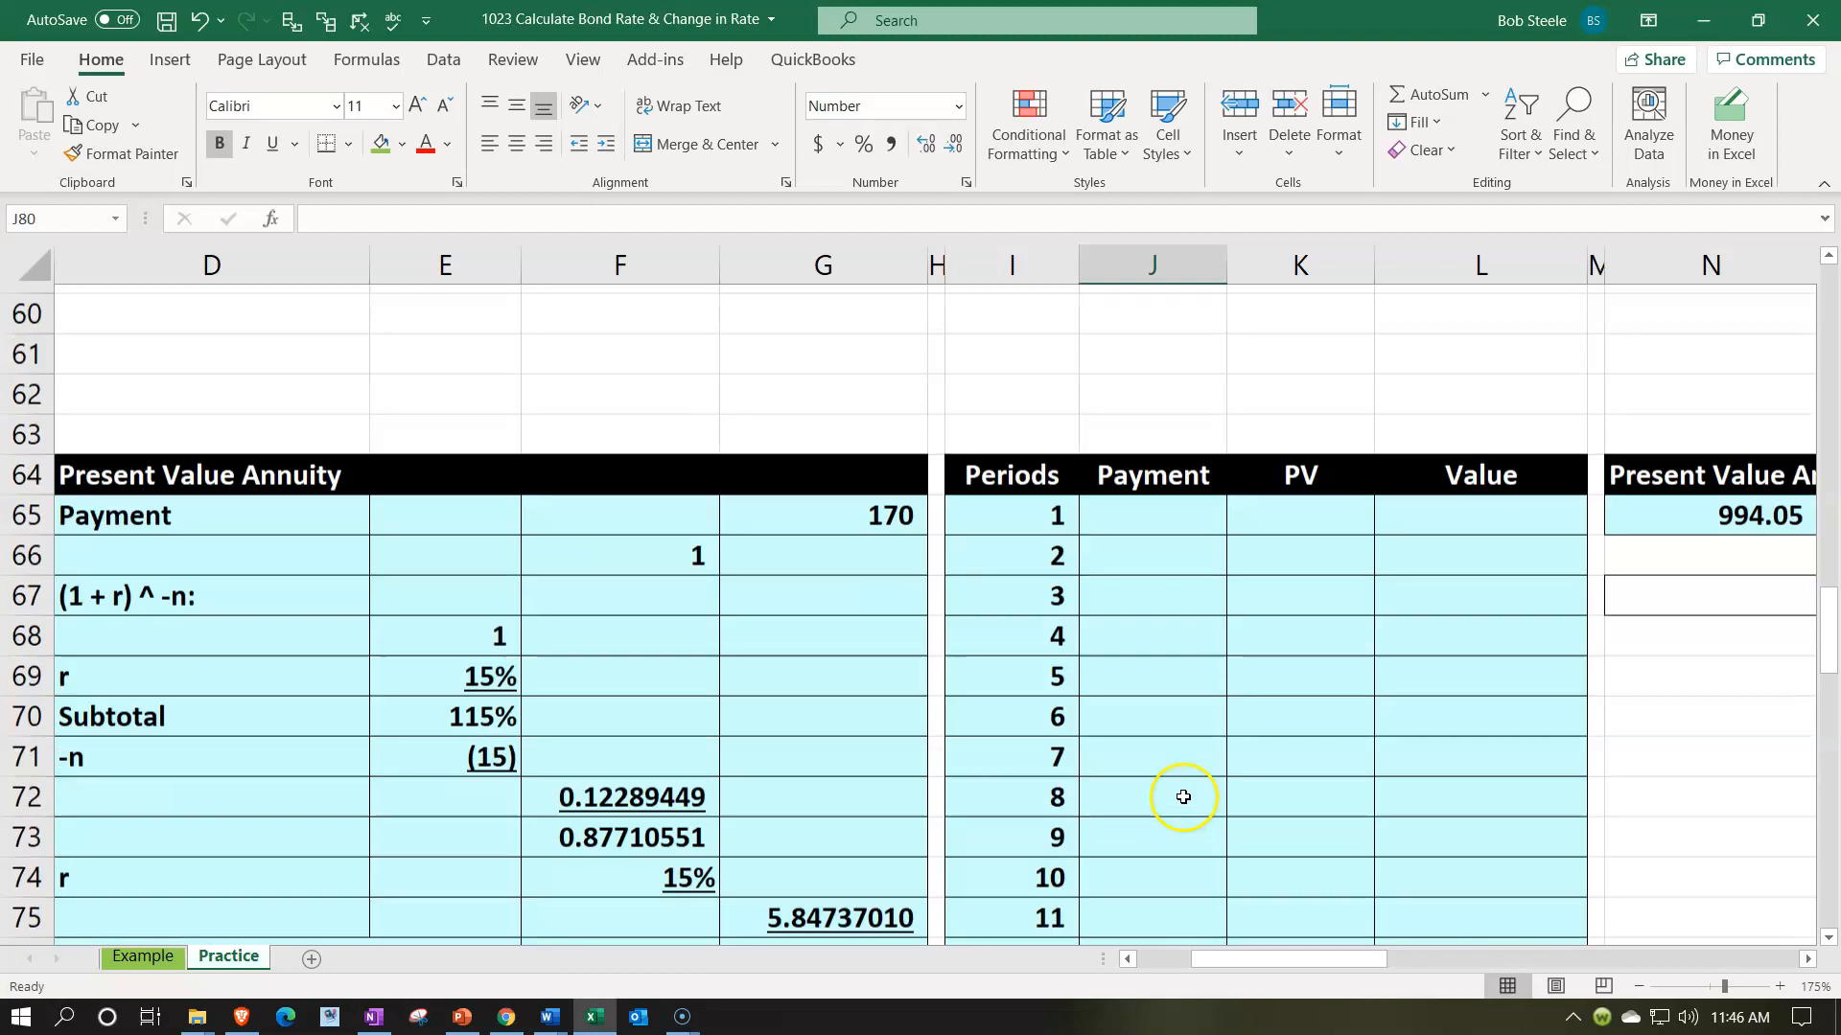
- Center the period numbers 1 to 15 in I65:I79
{"action": "left_click_drag", "start_coordinate": [1025, 467], "coordinate": [1001, 870]}
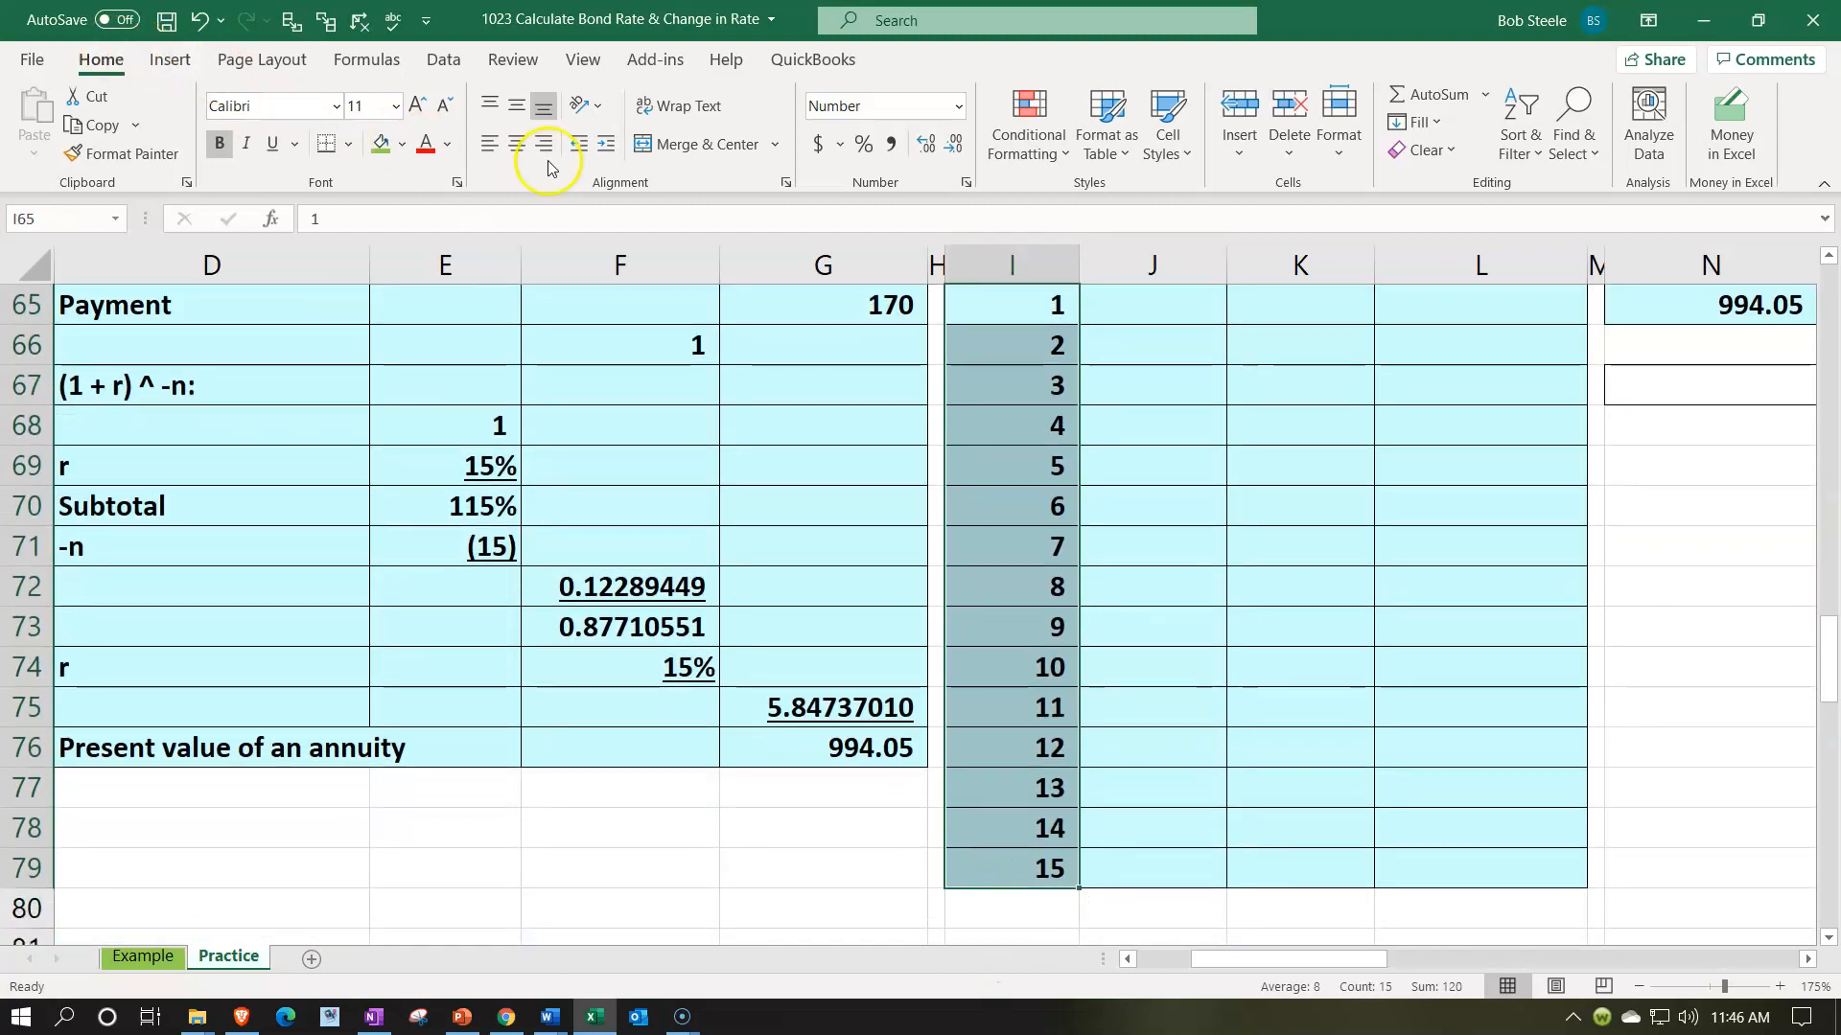
{"action": "left_click", "coordinate": [519, 145]}
{"action": "scroll", "coordinate": [1191, 428], "scroll_direction": "up", "scroll_amount": 1}
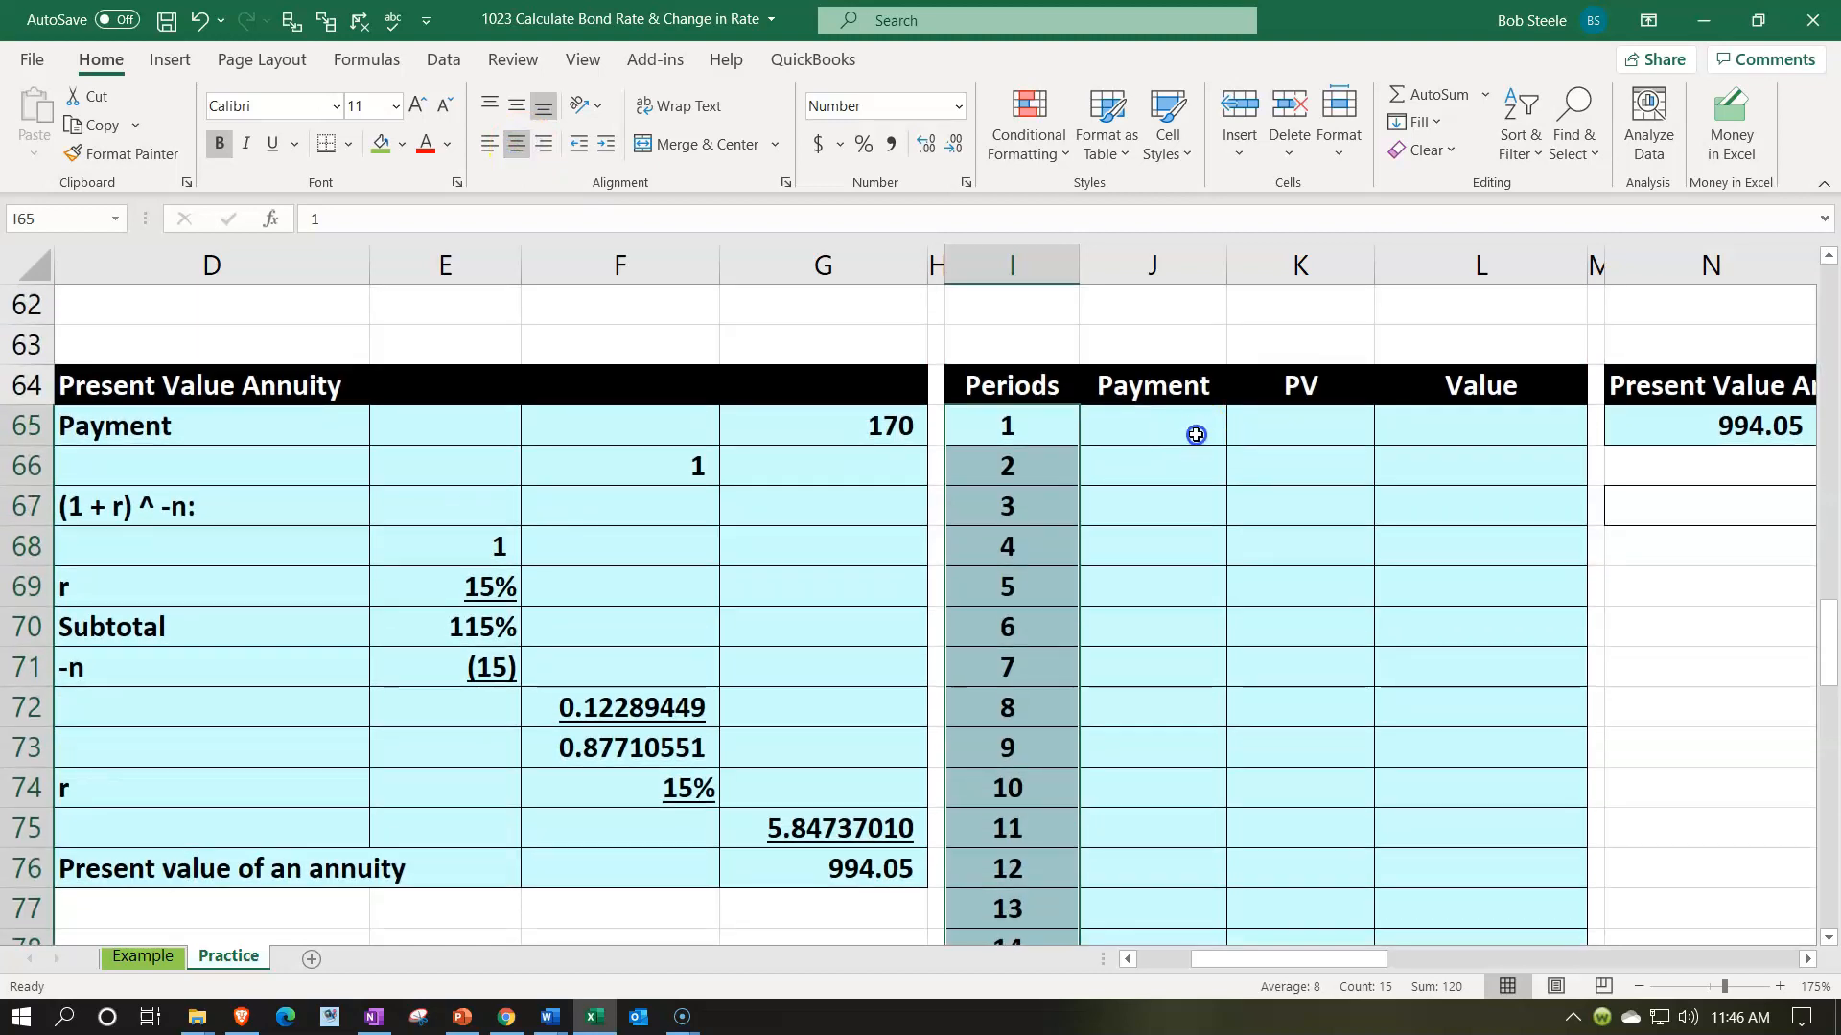
- Bring the annuity payment into J65 for period 1 with =G65
{"action": "left_click", "coordinate": [1197, 434]}
{"action": "type", "text": "="}
{"action": "key", "text": "Left"}
{"action": "key", "text": "Left"}
{"action": "key", "text": "Left"}
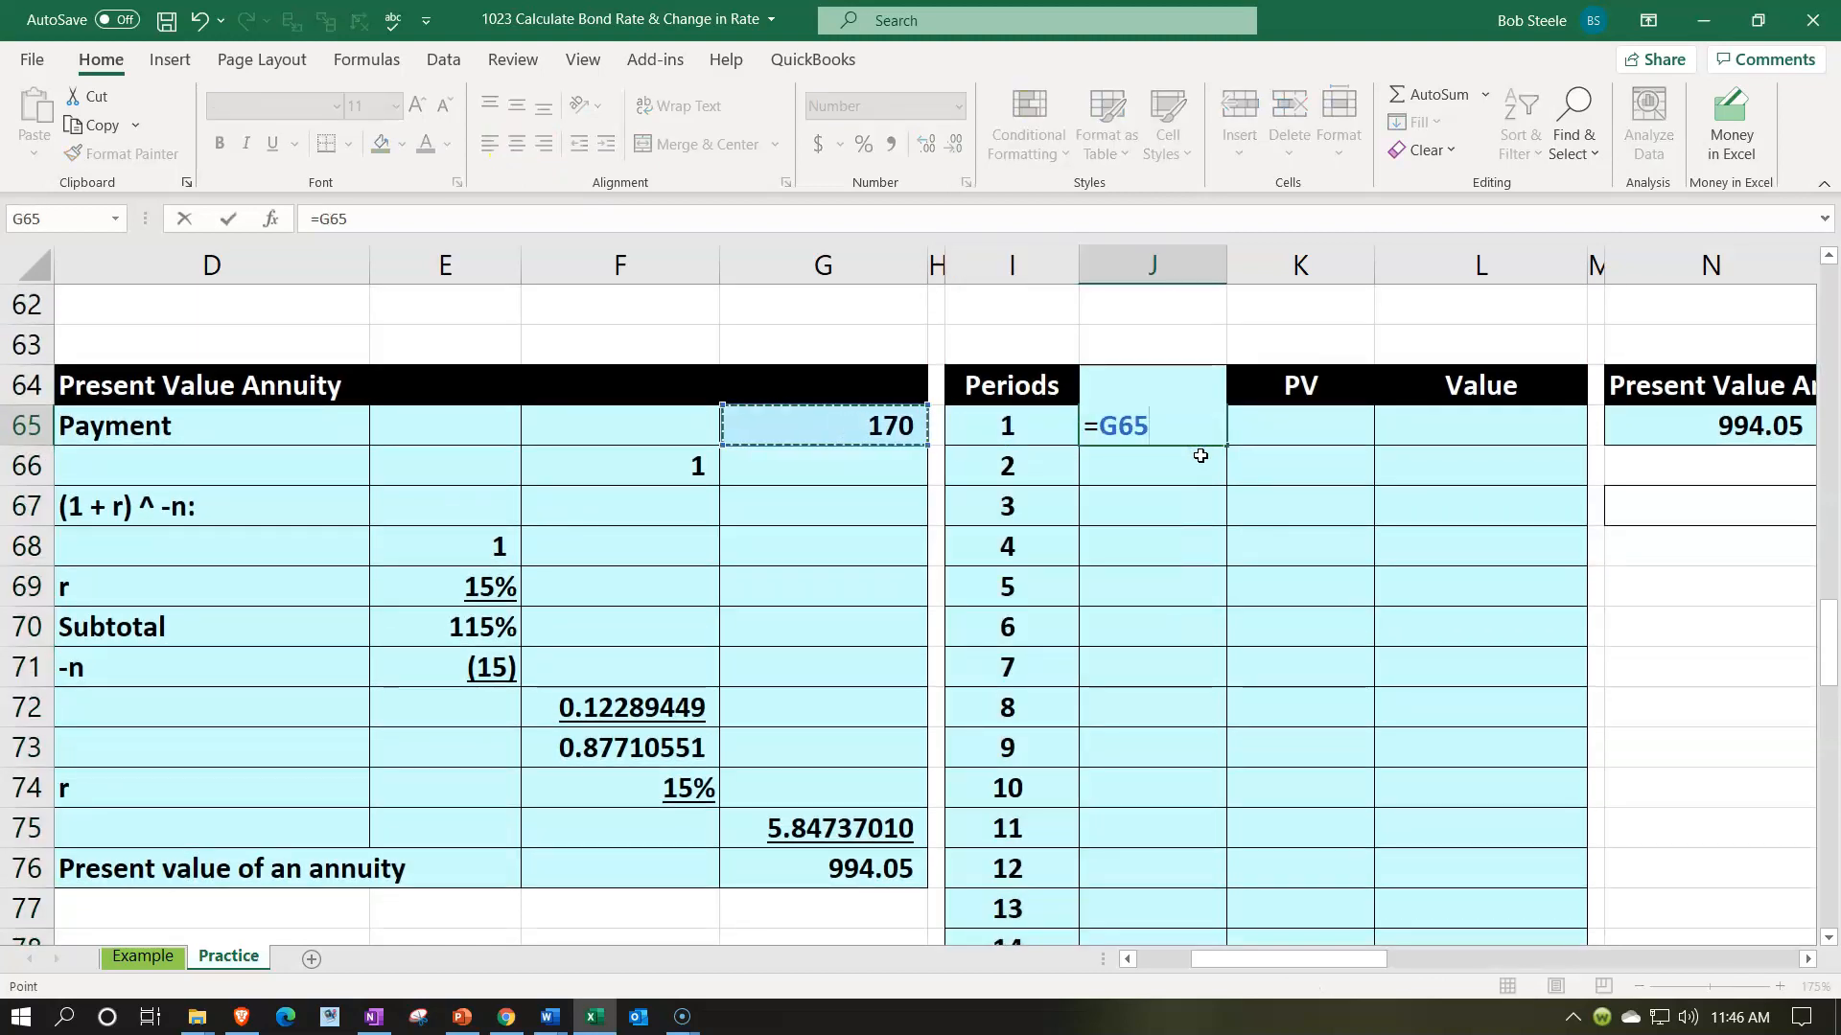
{"action": "key", "text": "Return"}
- Calculate the present value of the period 1 payment in K65 with -PV(E69,I65,,J65)
{"action": "key", "text": "Right"}
{"action": "key", "text": "Up"}
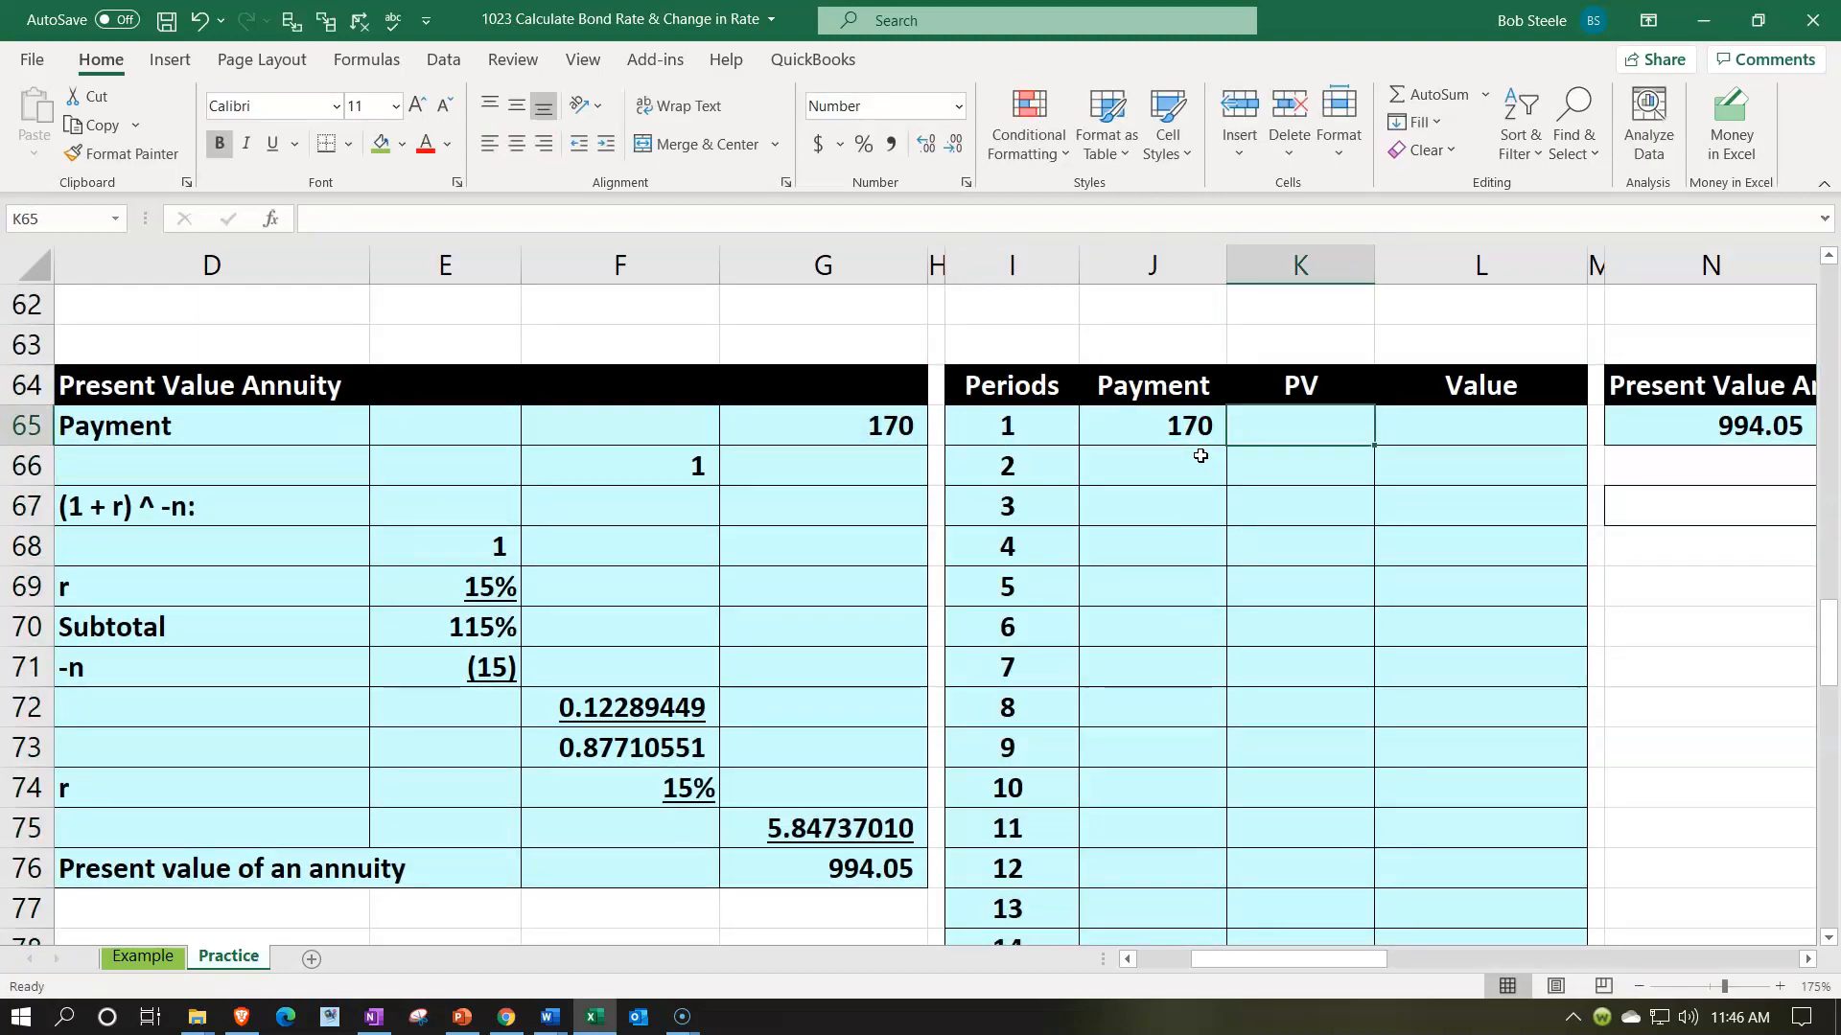
{"action": "type", "text": "-"}
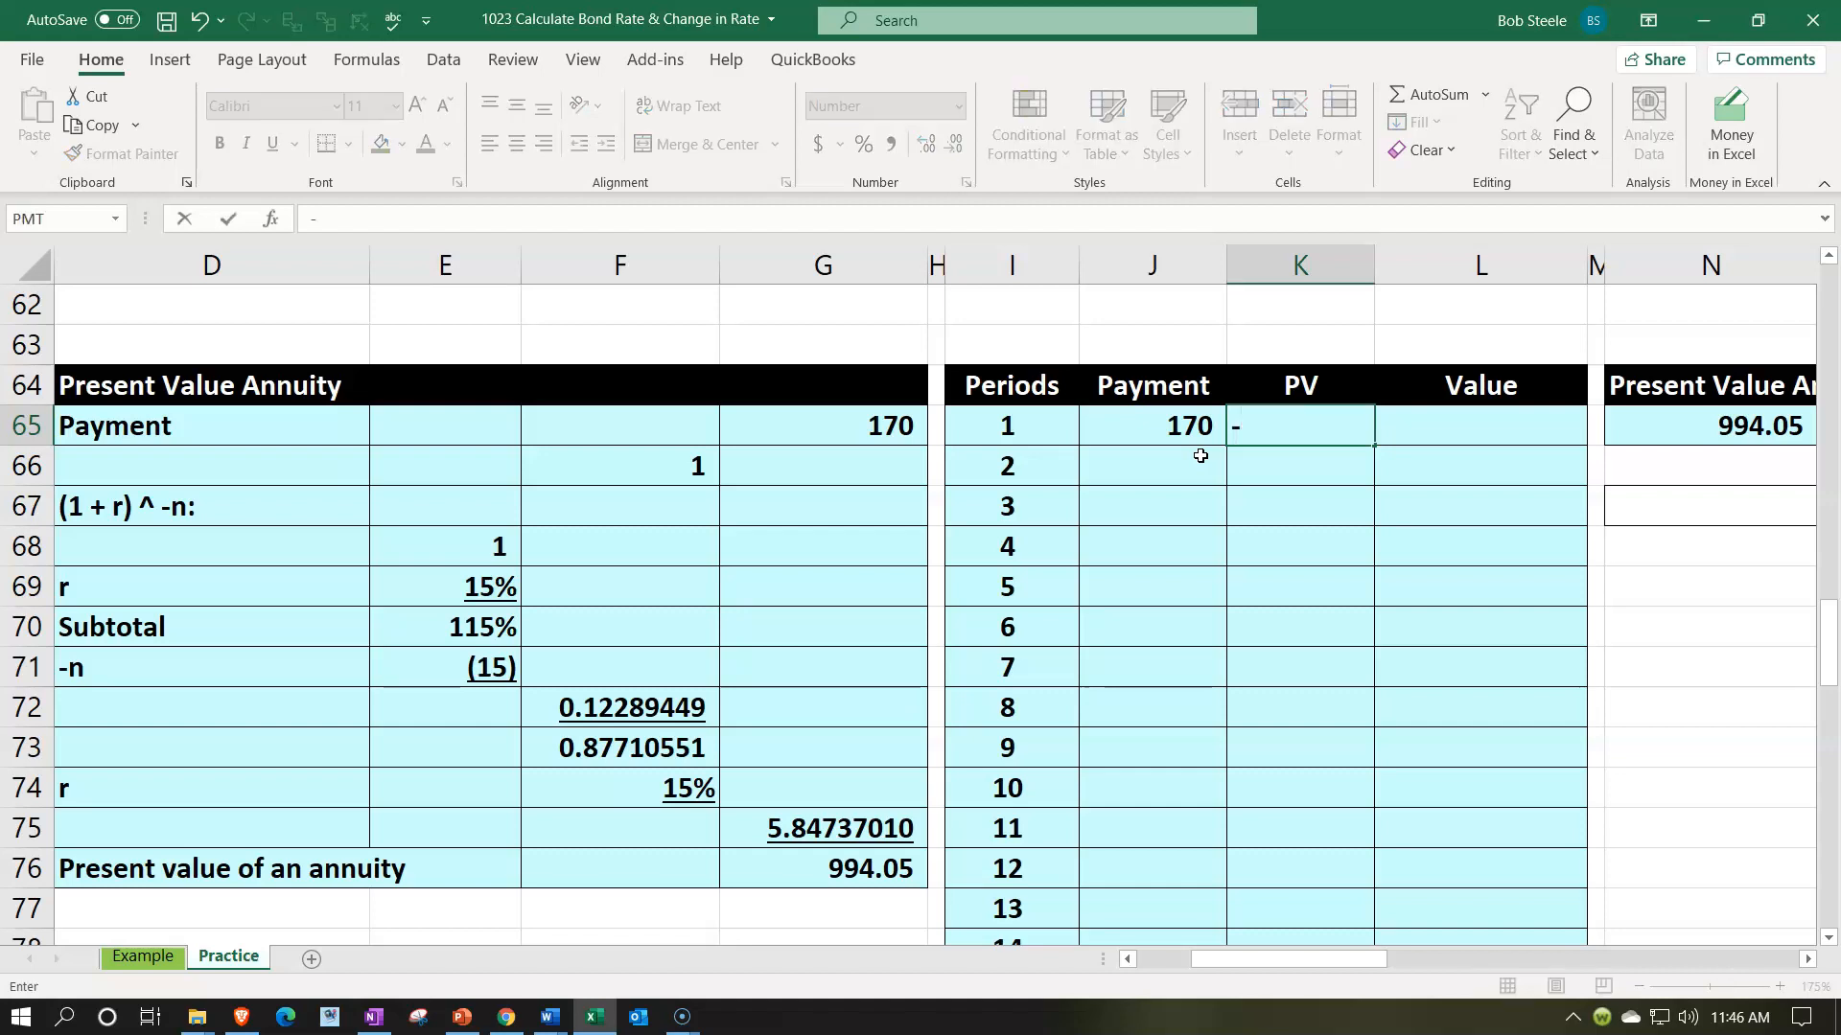
{"action": "type", "text": "pv("}
{"action": "key", "text": "Left"}
{"action": "key", "text": "Left"}
{"action": "key", "text": "Left"}
{"action": "key", "text": "Left"}
{"action": "key", "text": "Left"}
{"action": "key", "text": "Left"}
{"action": "key", "text": "Down"}
{"action": "key", "text": "Down"}
{"action": "key", "text": "Down"}
{"action": "key", "text": "Down"}
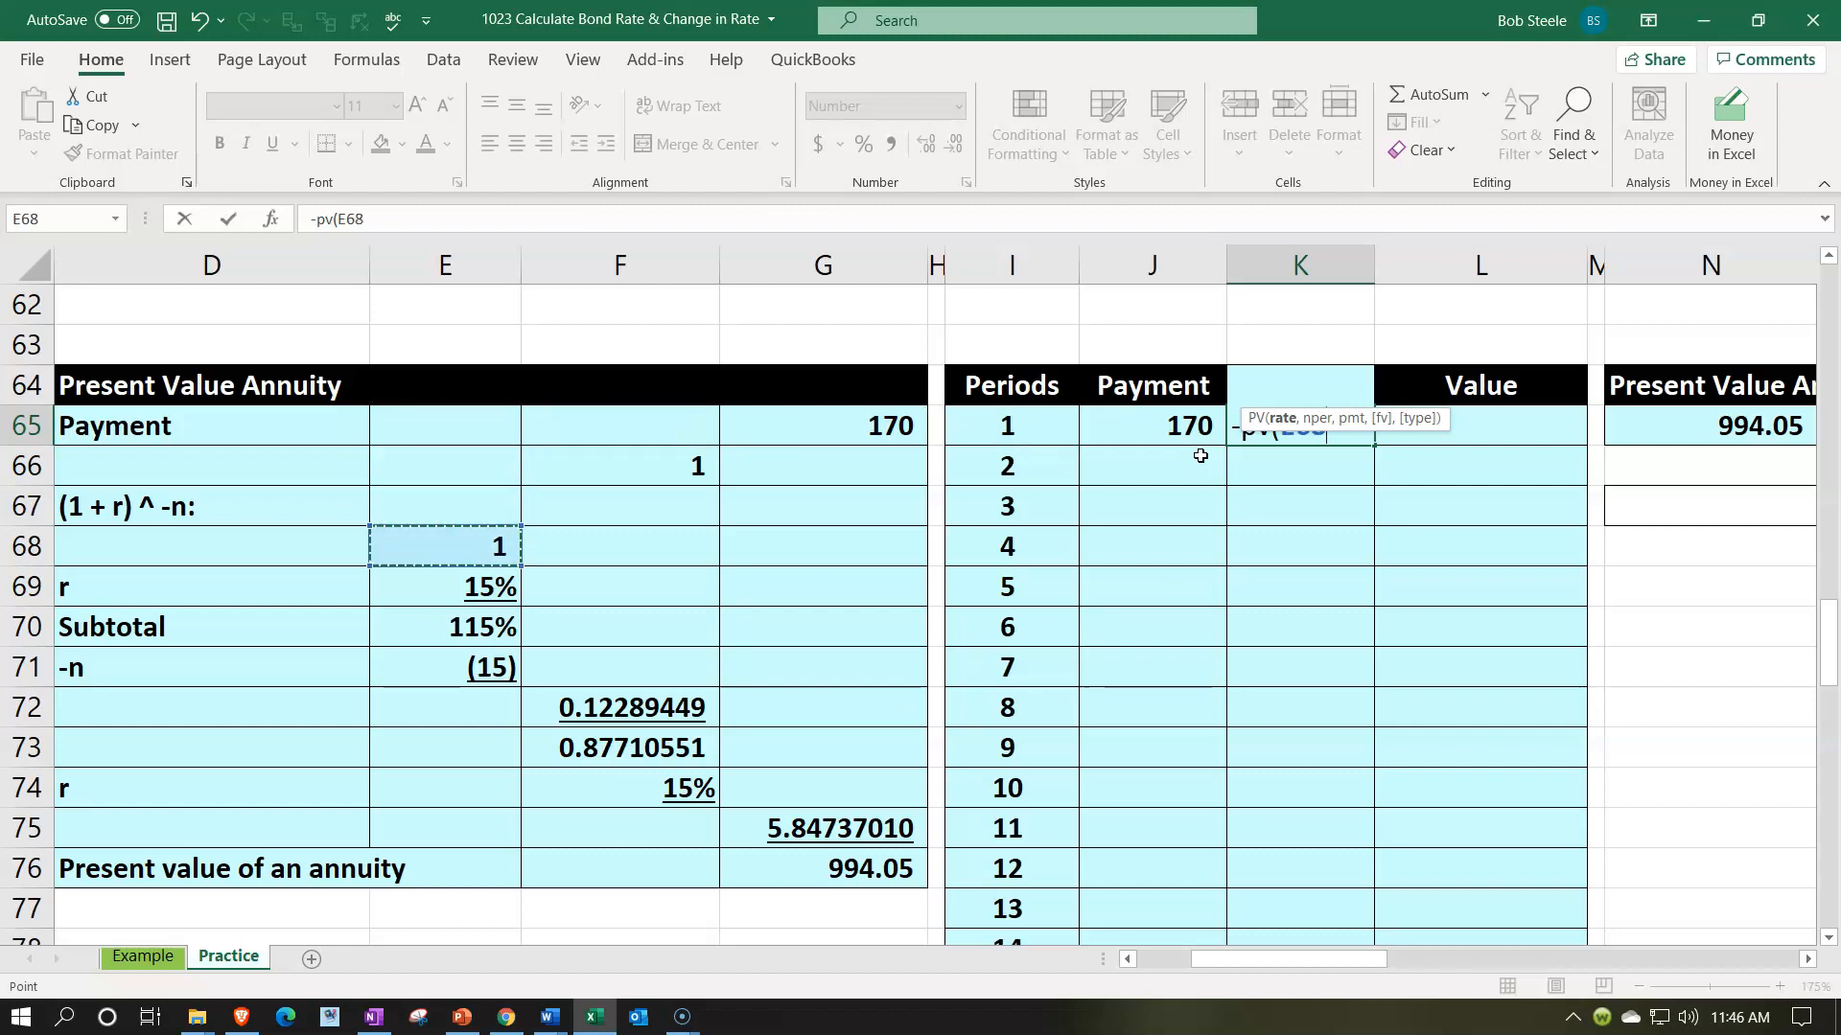
{"action": "type", "text": ","}
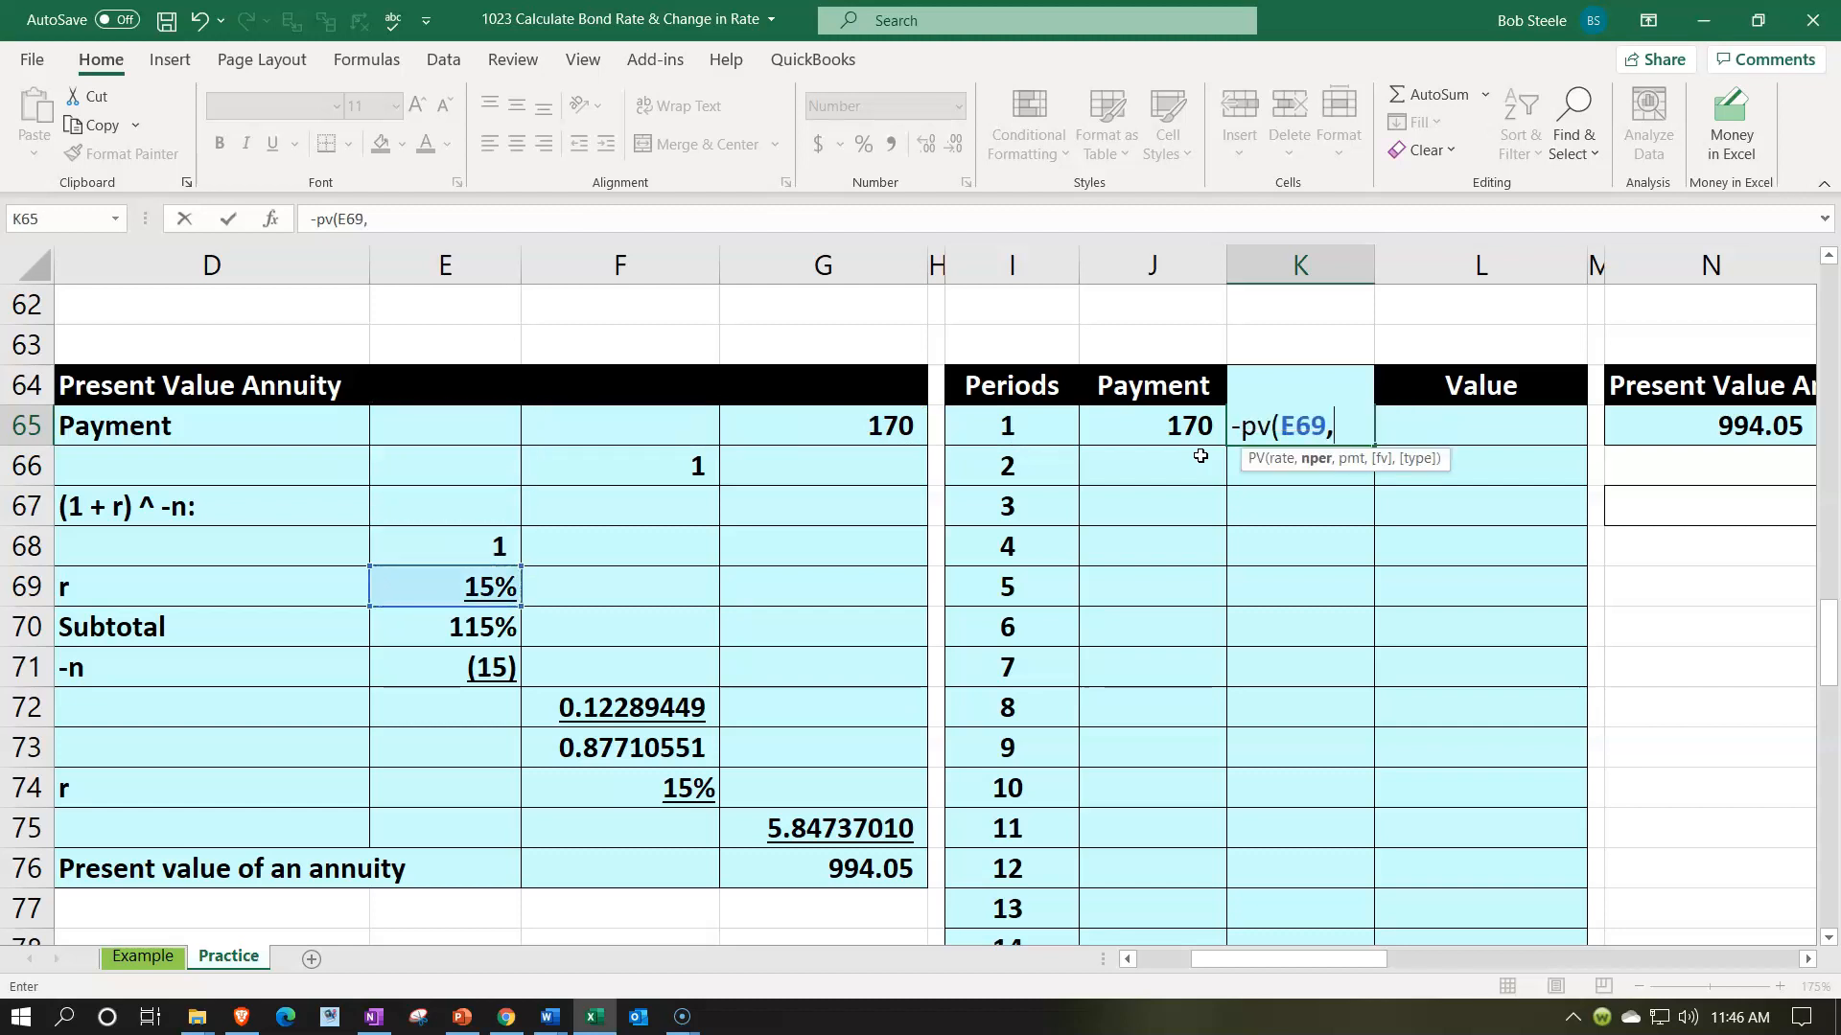
{"action": "key", "text": "Left"}
{"action": "key", "text": "Left"}
{"action": "type", "text": ","}
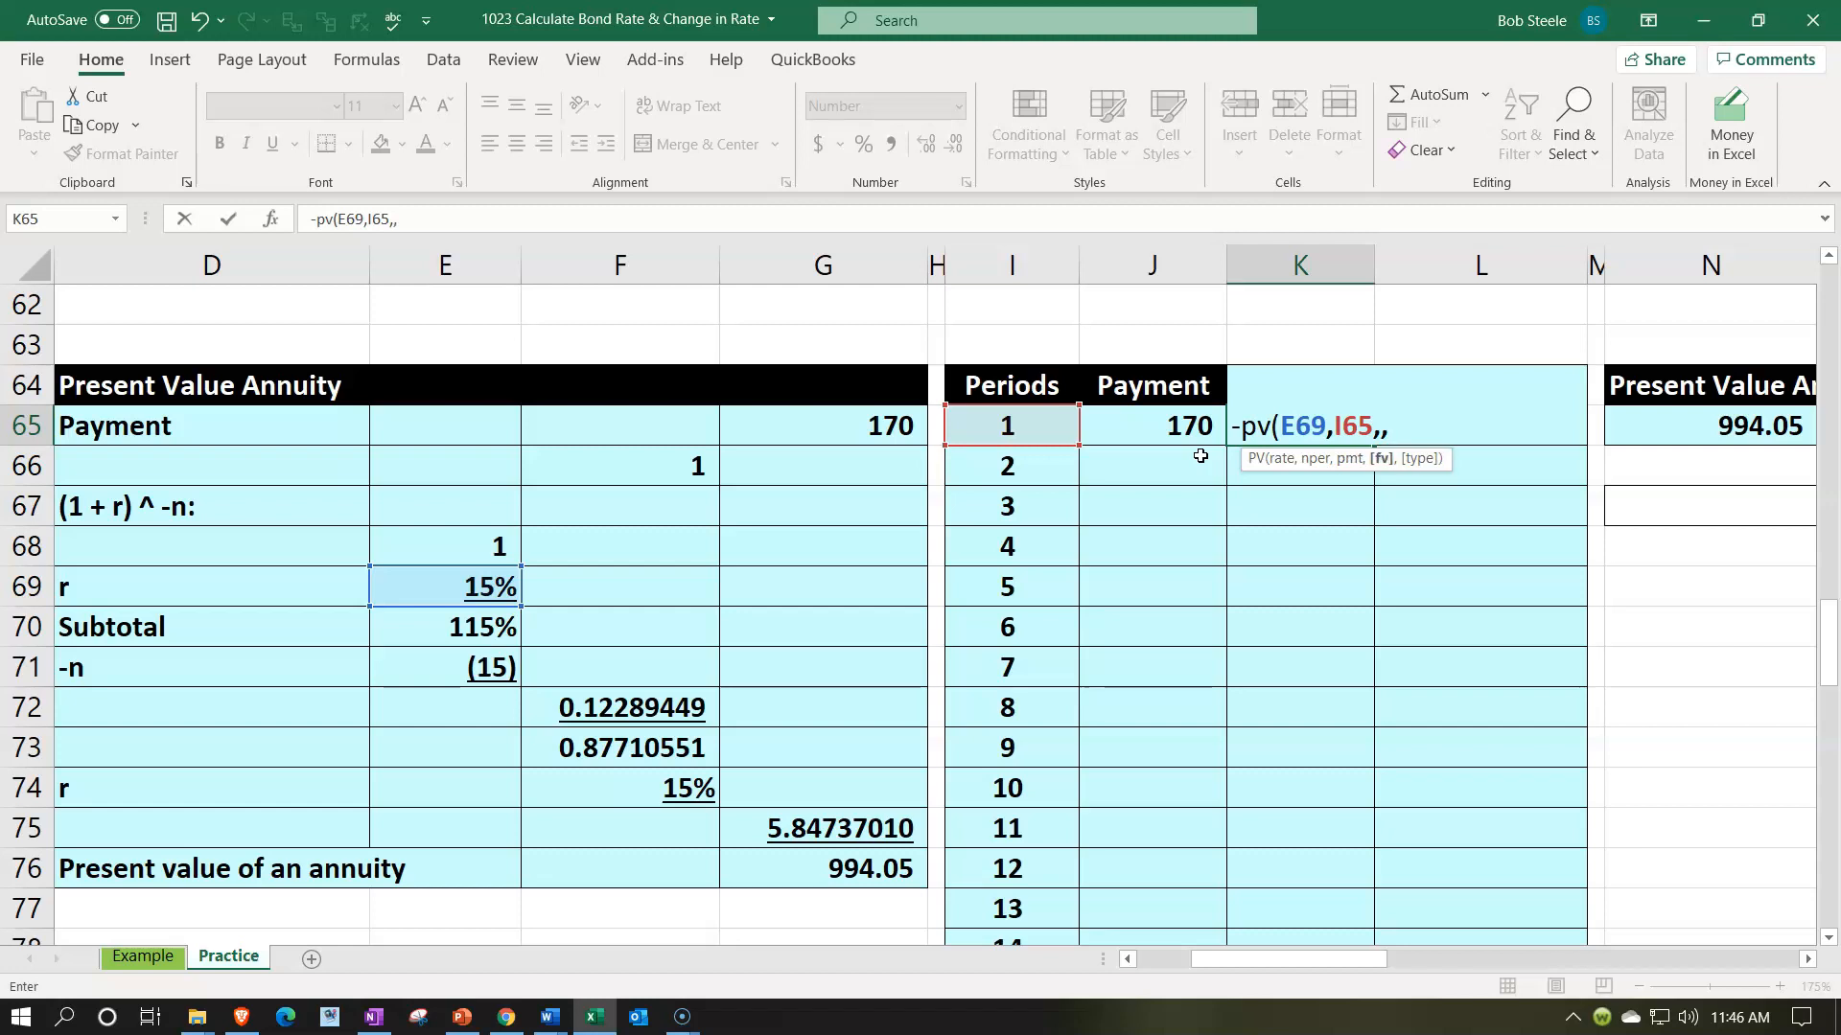
{"action": "key", "text": "Left"}
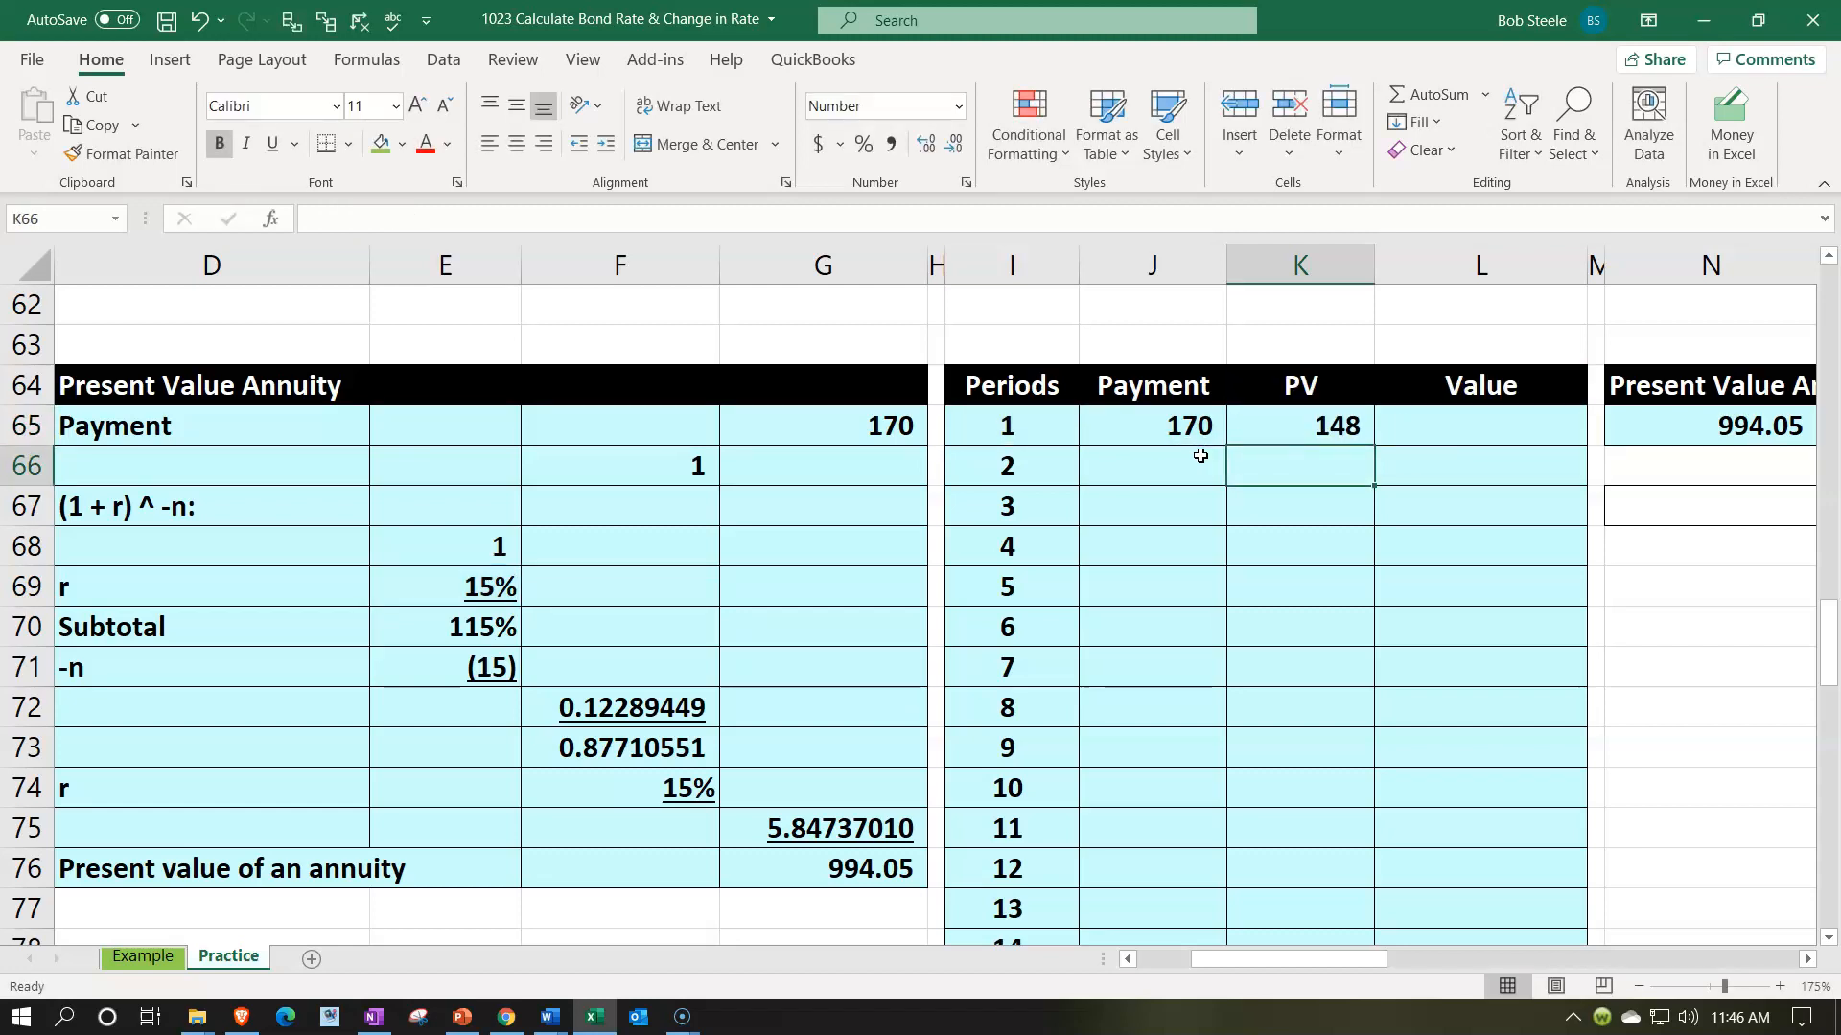
- Calculate the period 1 Value in L65 from the present value in K65
{"action": "key", "text": "Right"}
{"action": "key", "text": "Up"}
{"action": "type", "text": "+"}
{"action": "key", "text": "Left"}
{"action": "key", "text": "Return"}
- Carry the payment into period 2 by setting J66 to =J65
{"action": "left_click", "coordinate": [1200, 456]}
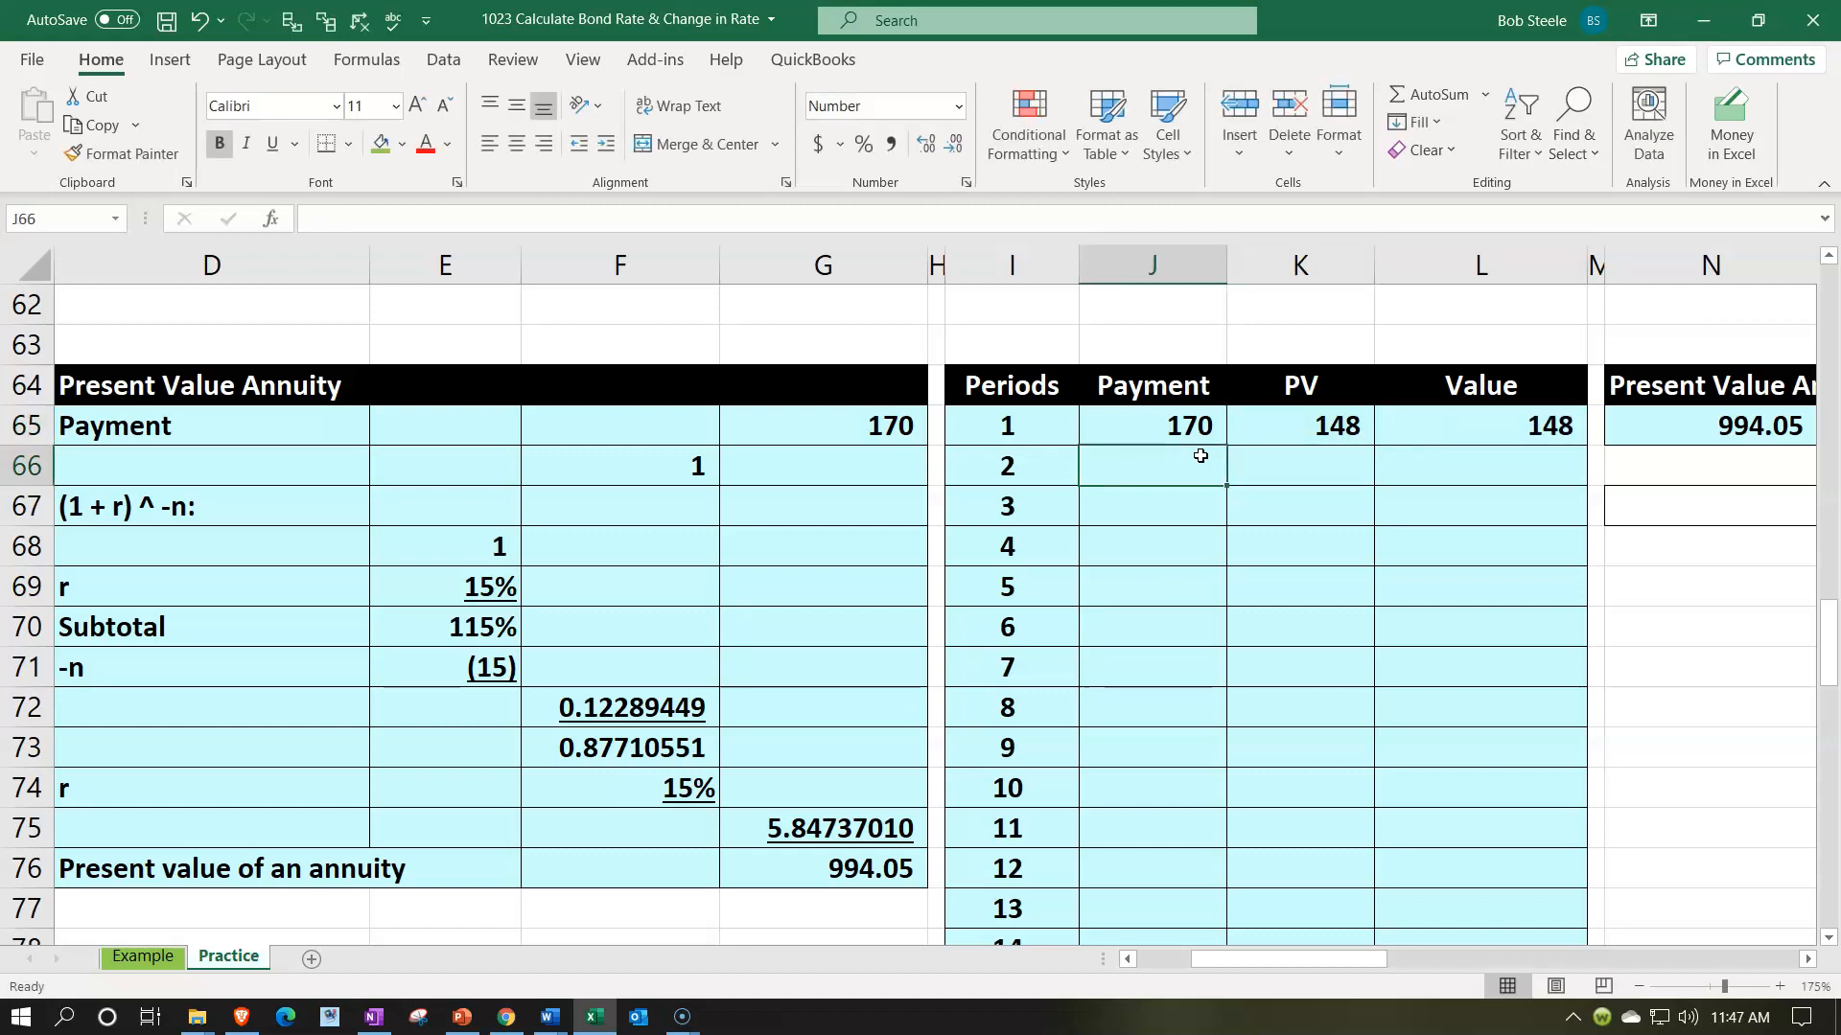
{"action": "type", "text": "="}
{"action": "key", "text": "Up"}
{"action": "key", "text": "Return"}
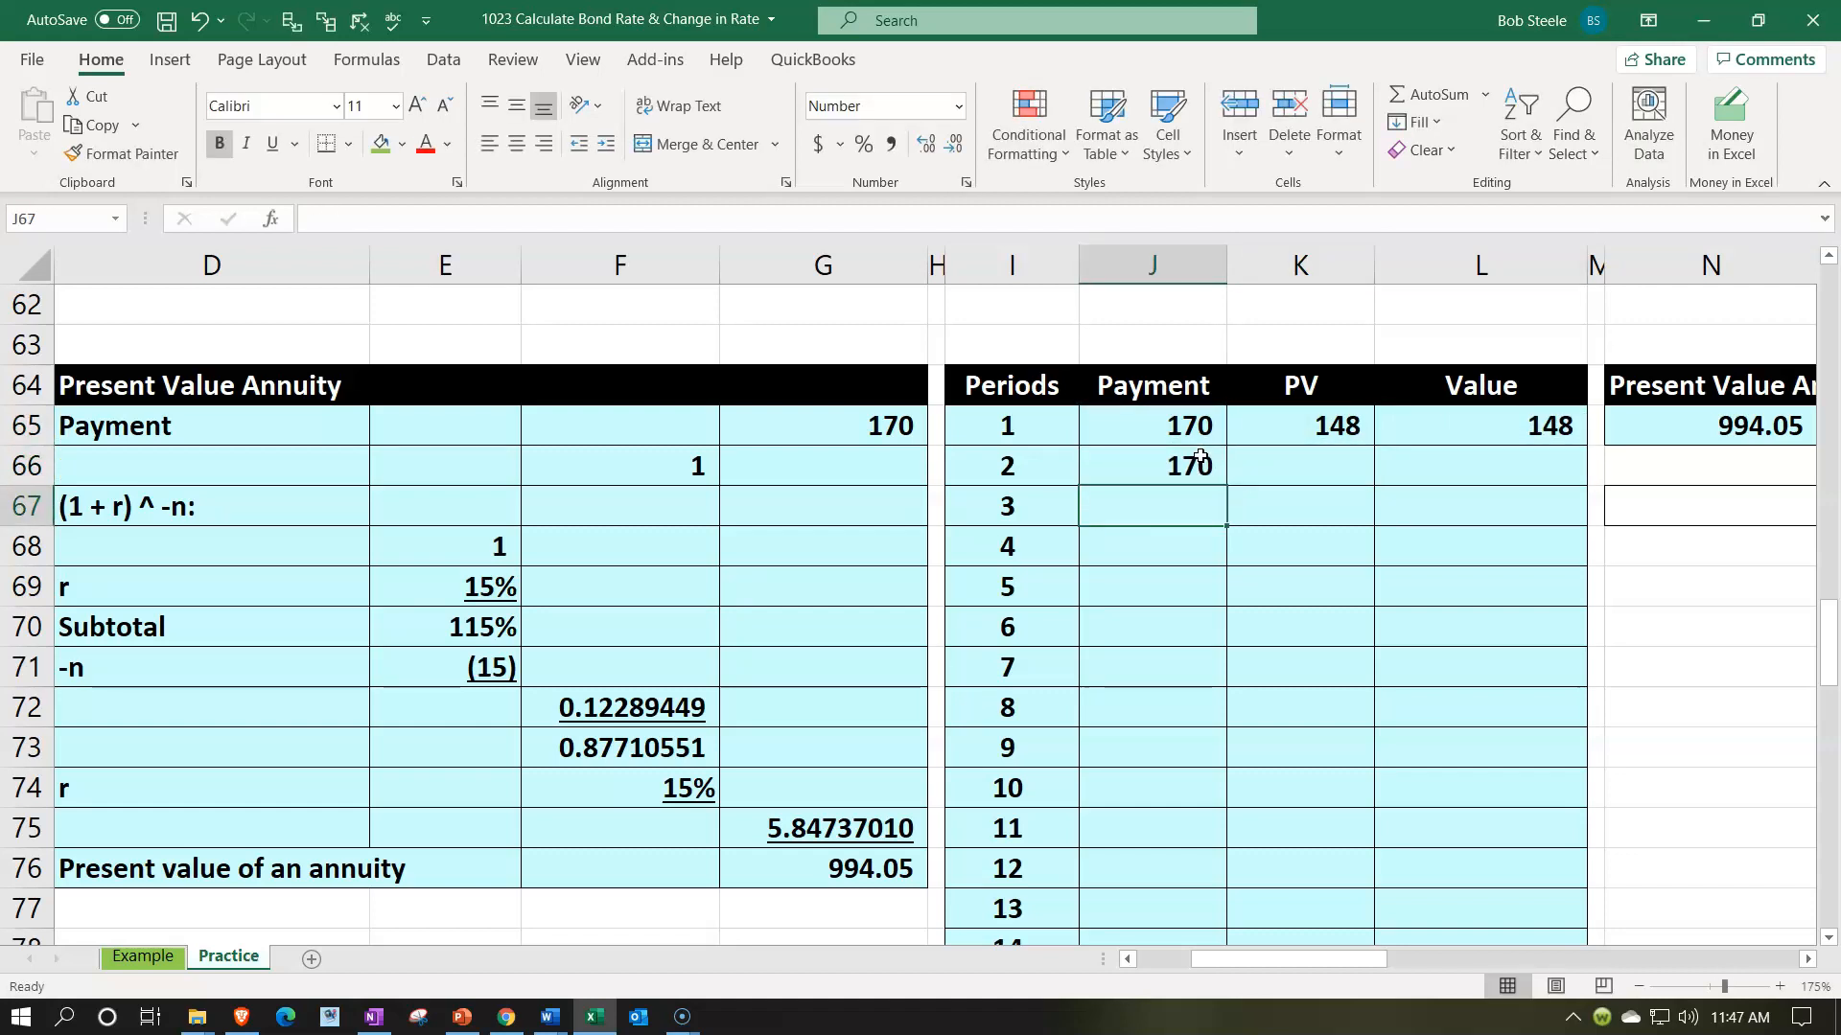
- Start the period 2 present value formula in K66 with -PV, using the rate in E69
{"action": "key", "text": "Right"}
{"action": "key", "text": "Up"}
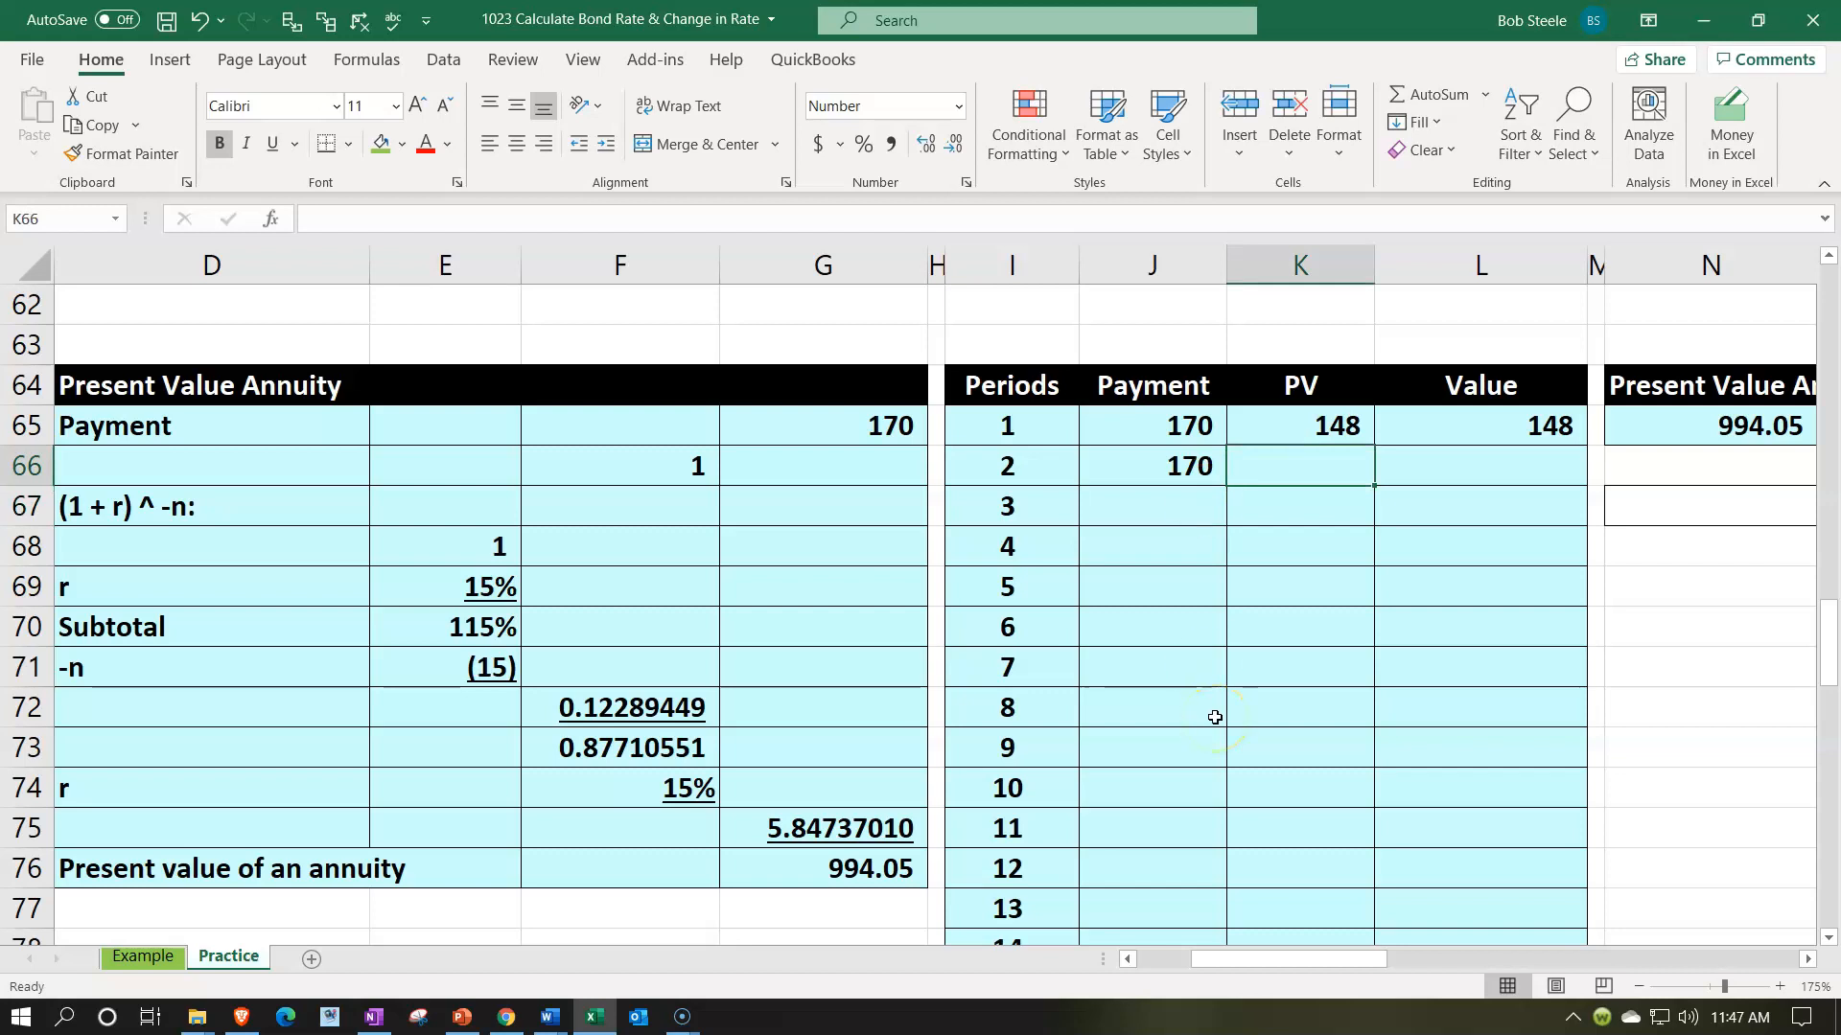
{"action": "type", "text": "-"}
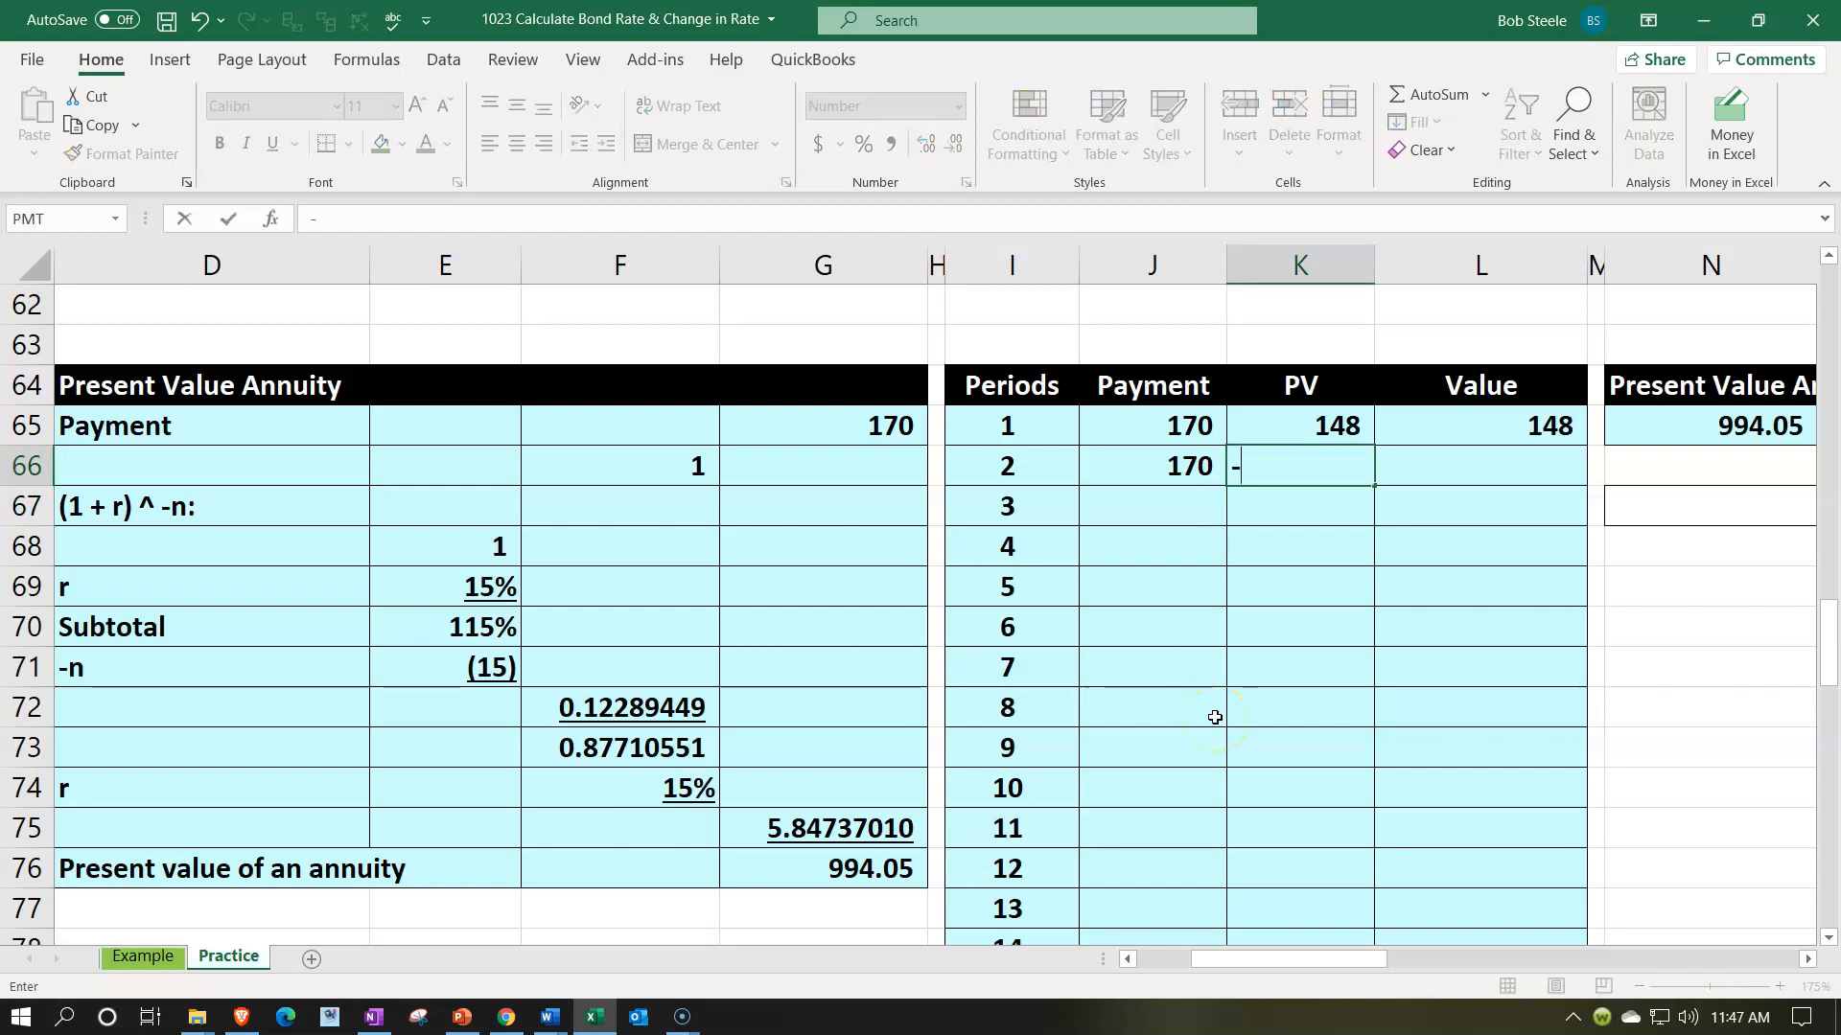
{"action": "type", "text": "pv("}
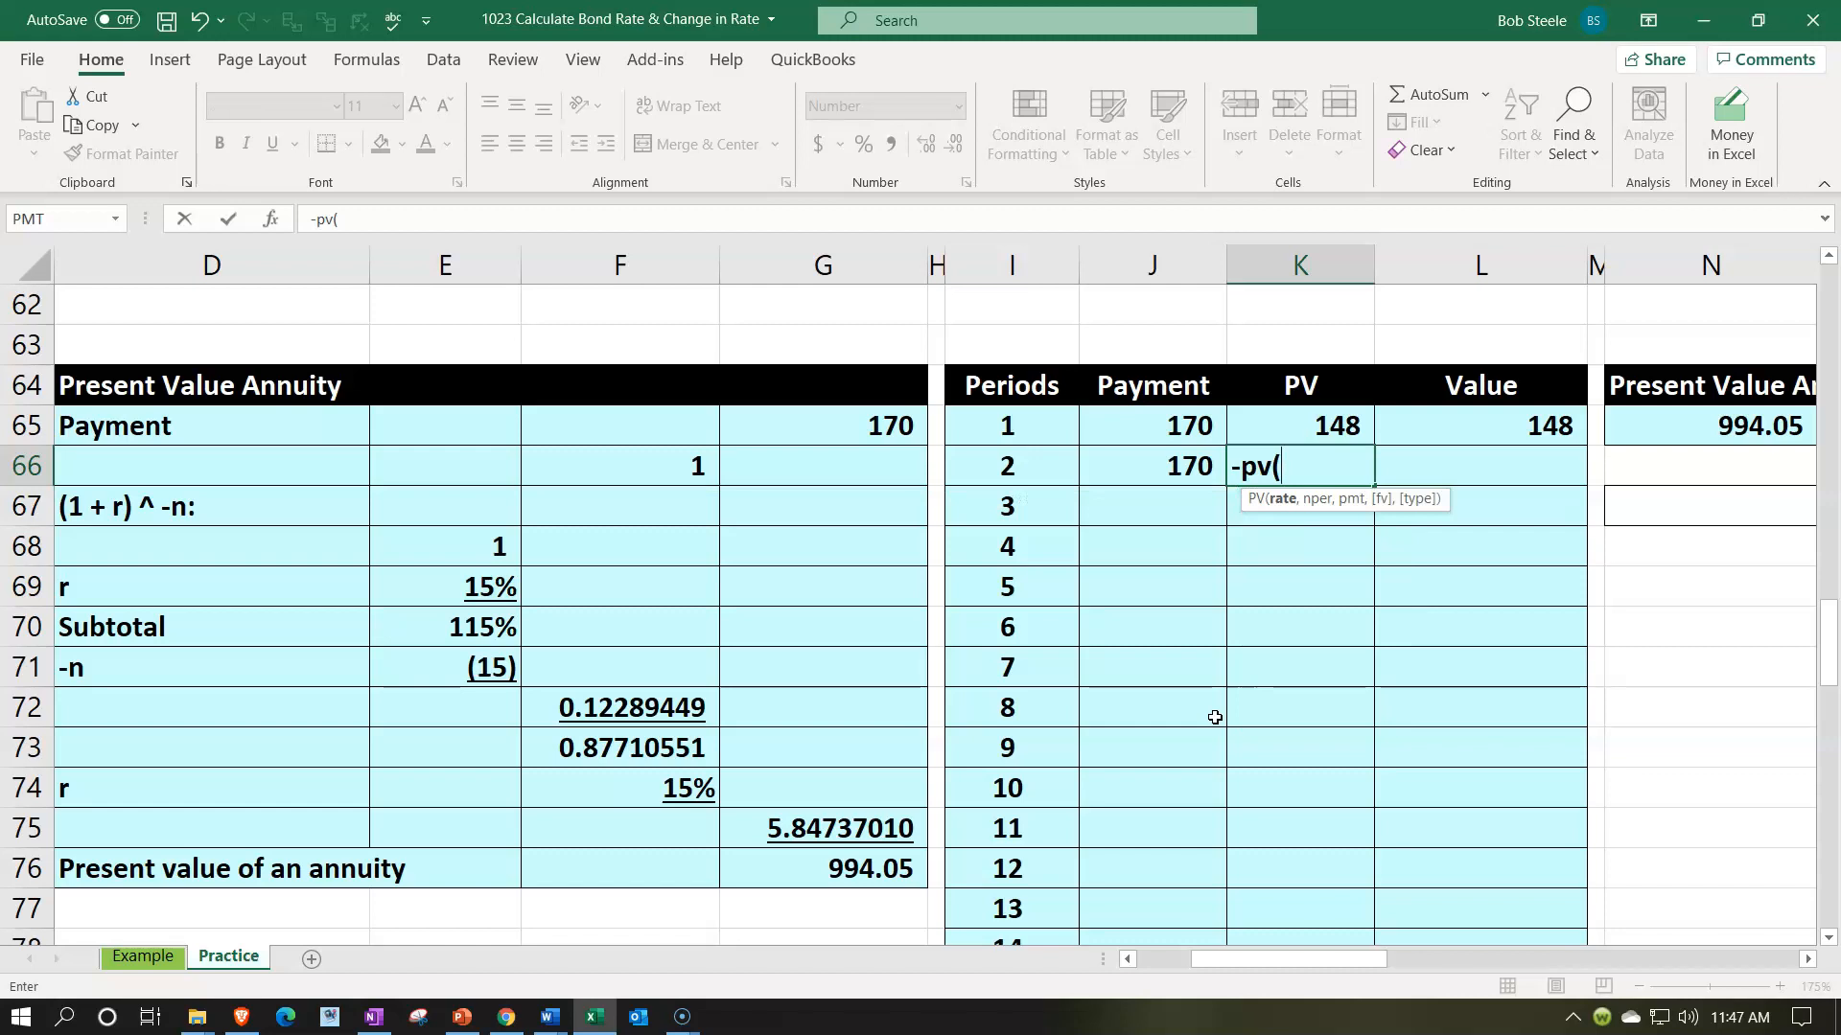
{"action": "key", "text": "Left"}
{"action": "key", "text": "Left"}
{"action": "key", "text": "Left"}
{"action": "key", "text": "Left"}
{"action": "key", "text": "Left"}
{"action": "key", "text": "Left"}
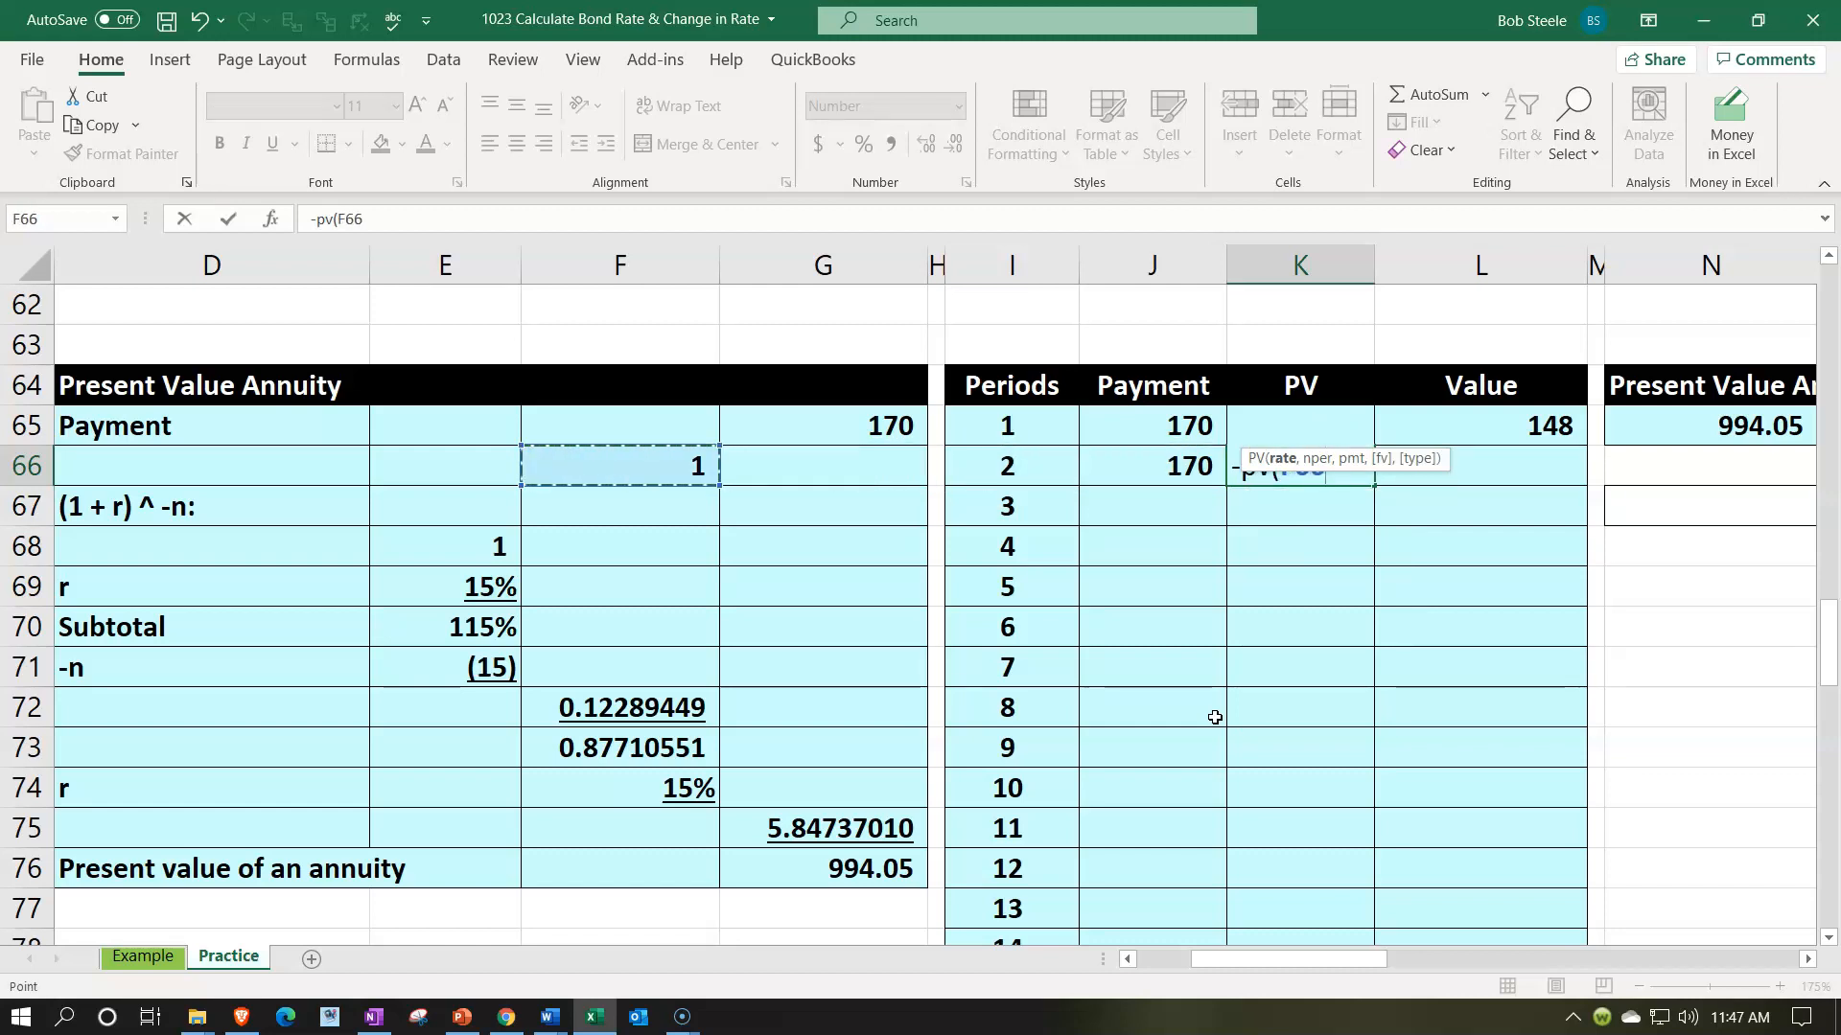
{"action": "key", "text": "Down"}
{"action": "key", "text": "Down"}
{"action": "key", "text": "Down"}
{"action": "type", "text": ","}
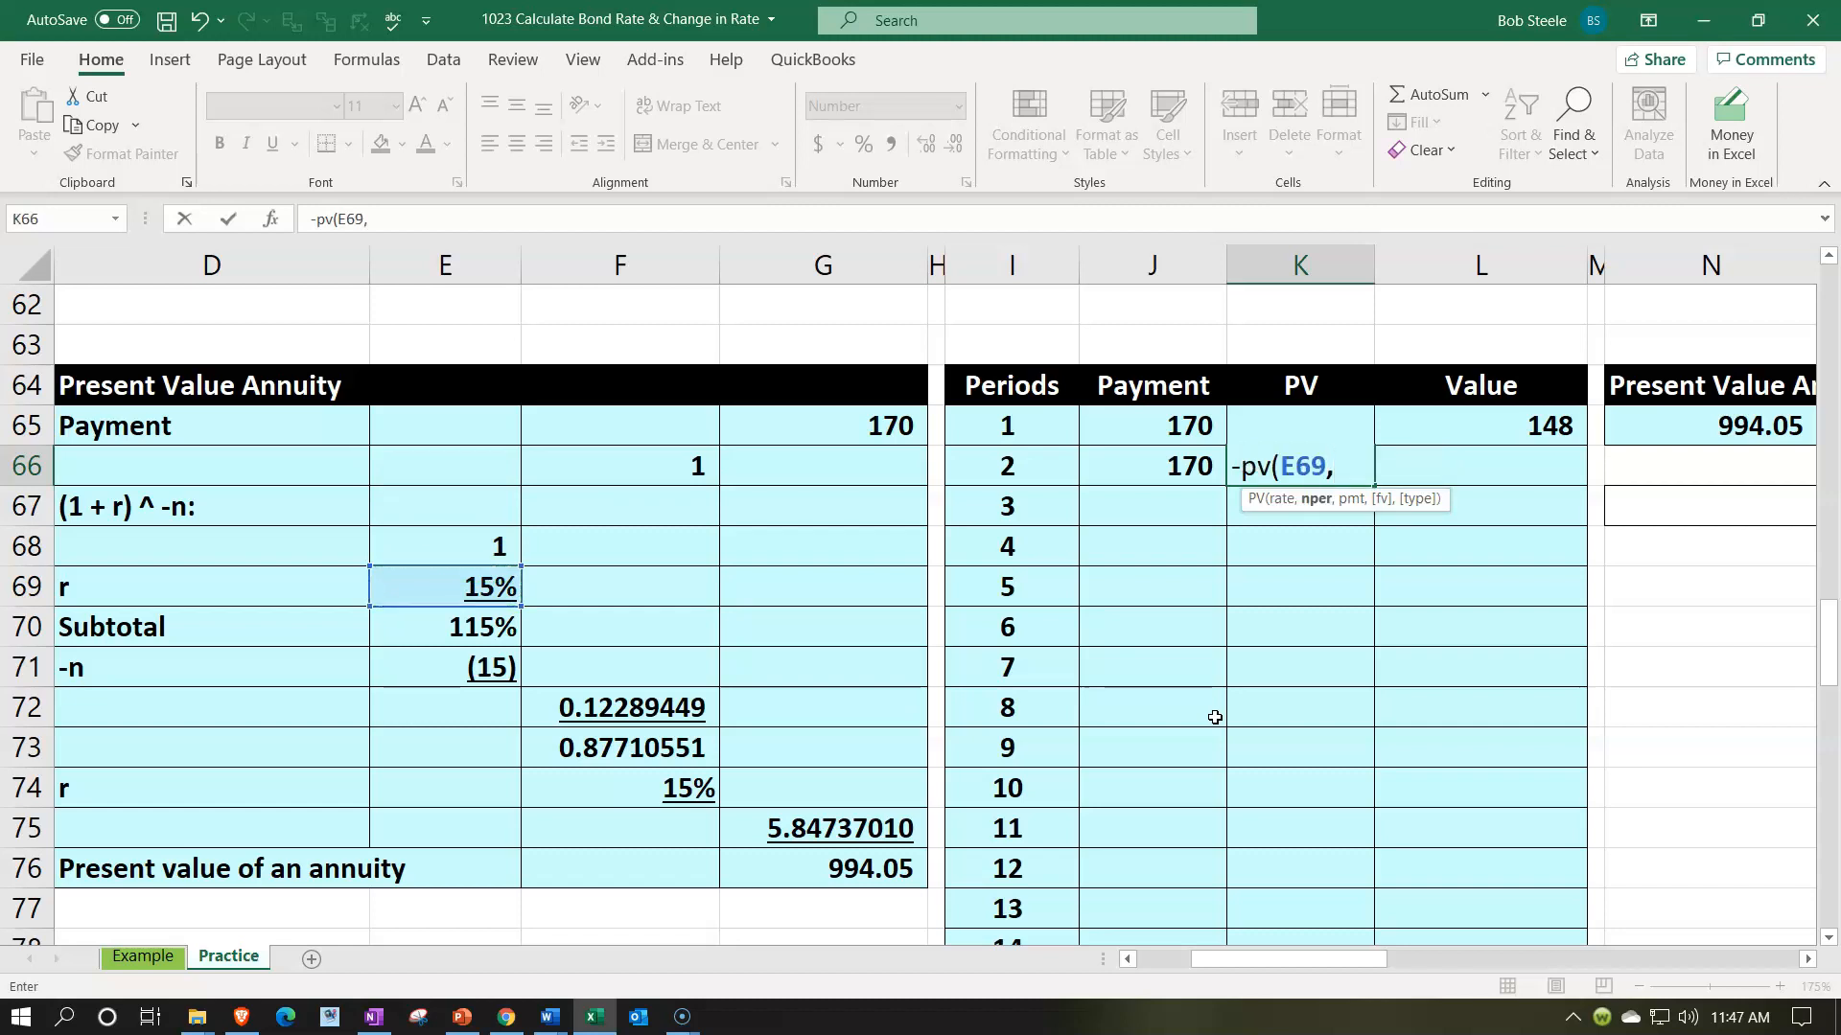
- Complete K66's PV arguments with period I66, an empty pmt and future value J66, and make the rate reference absolute as $E$69
{"action": "key", "text": "Left"}
{"action": "key", "text": "Left"}
{"action": "type", "text": ",,"}
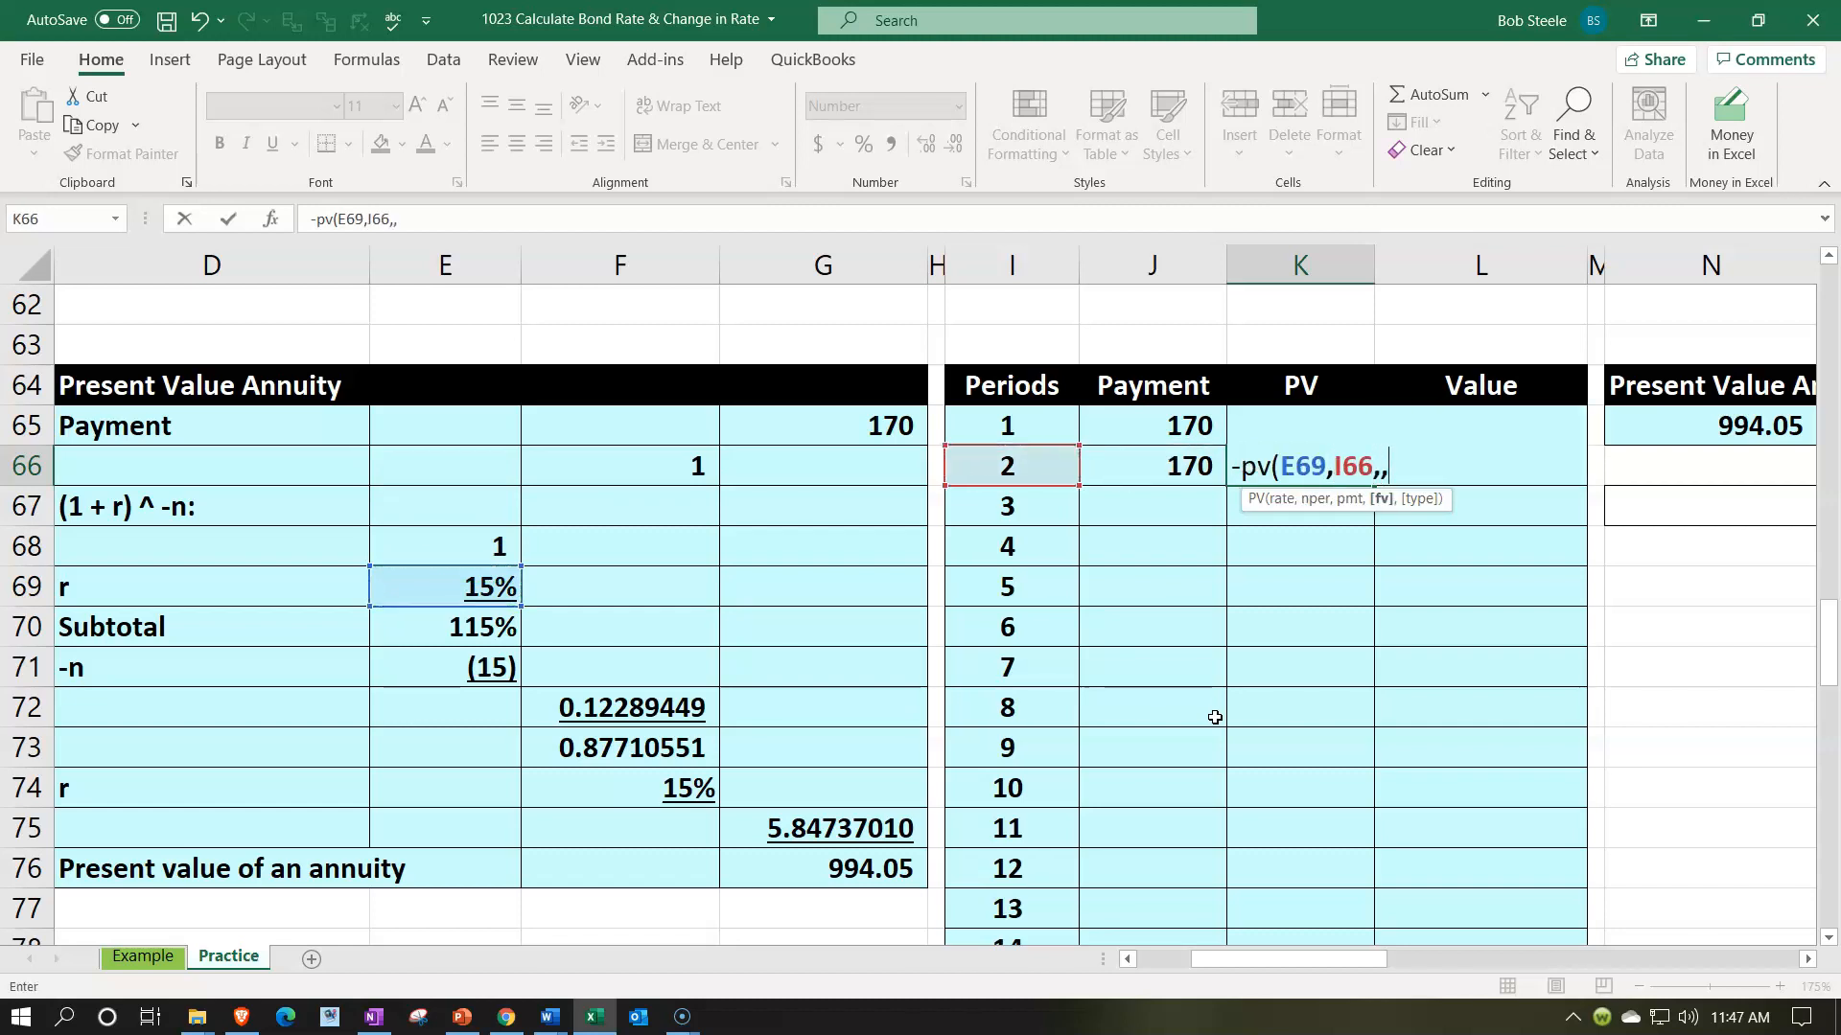
{"action": "key", "text": "Left"}
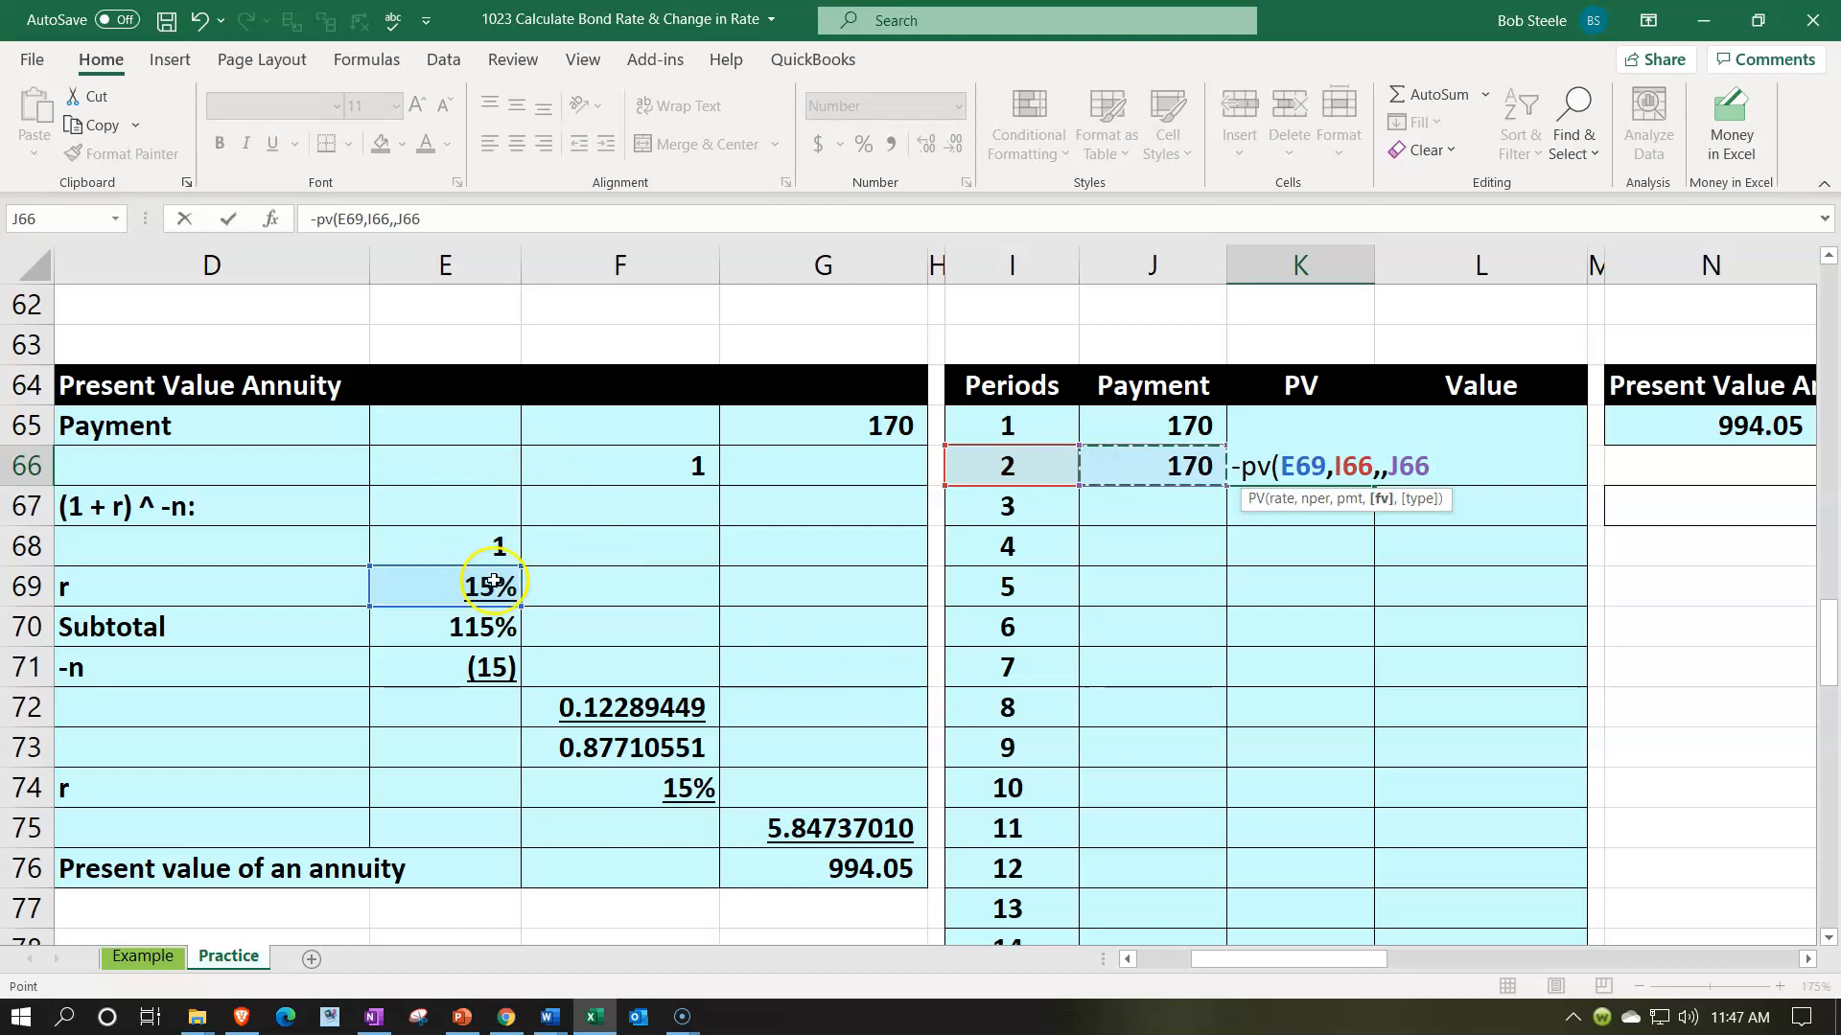
{"action": "left_click", "coordinate": [1298, 460]}
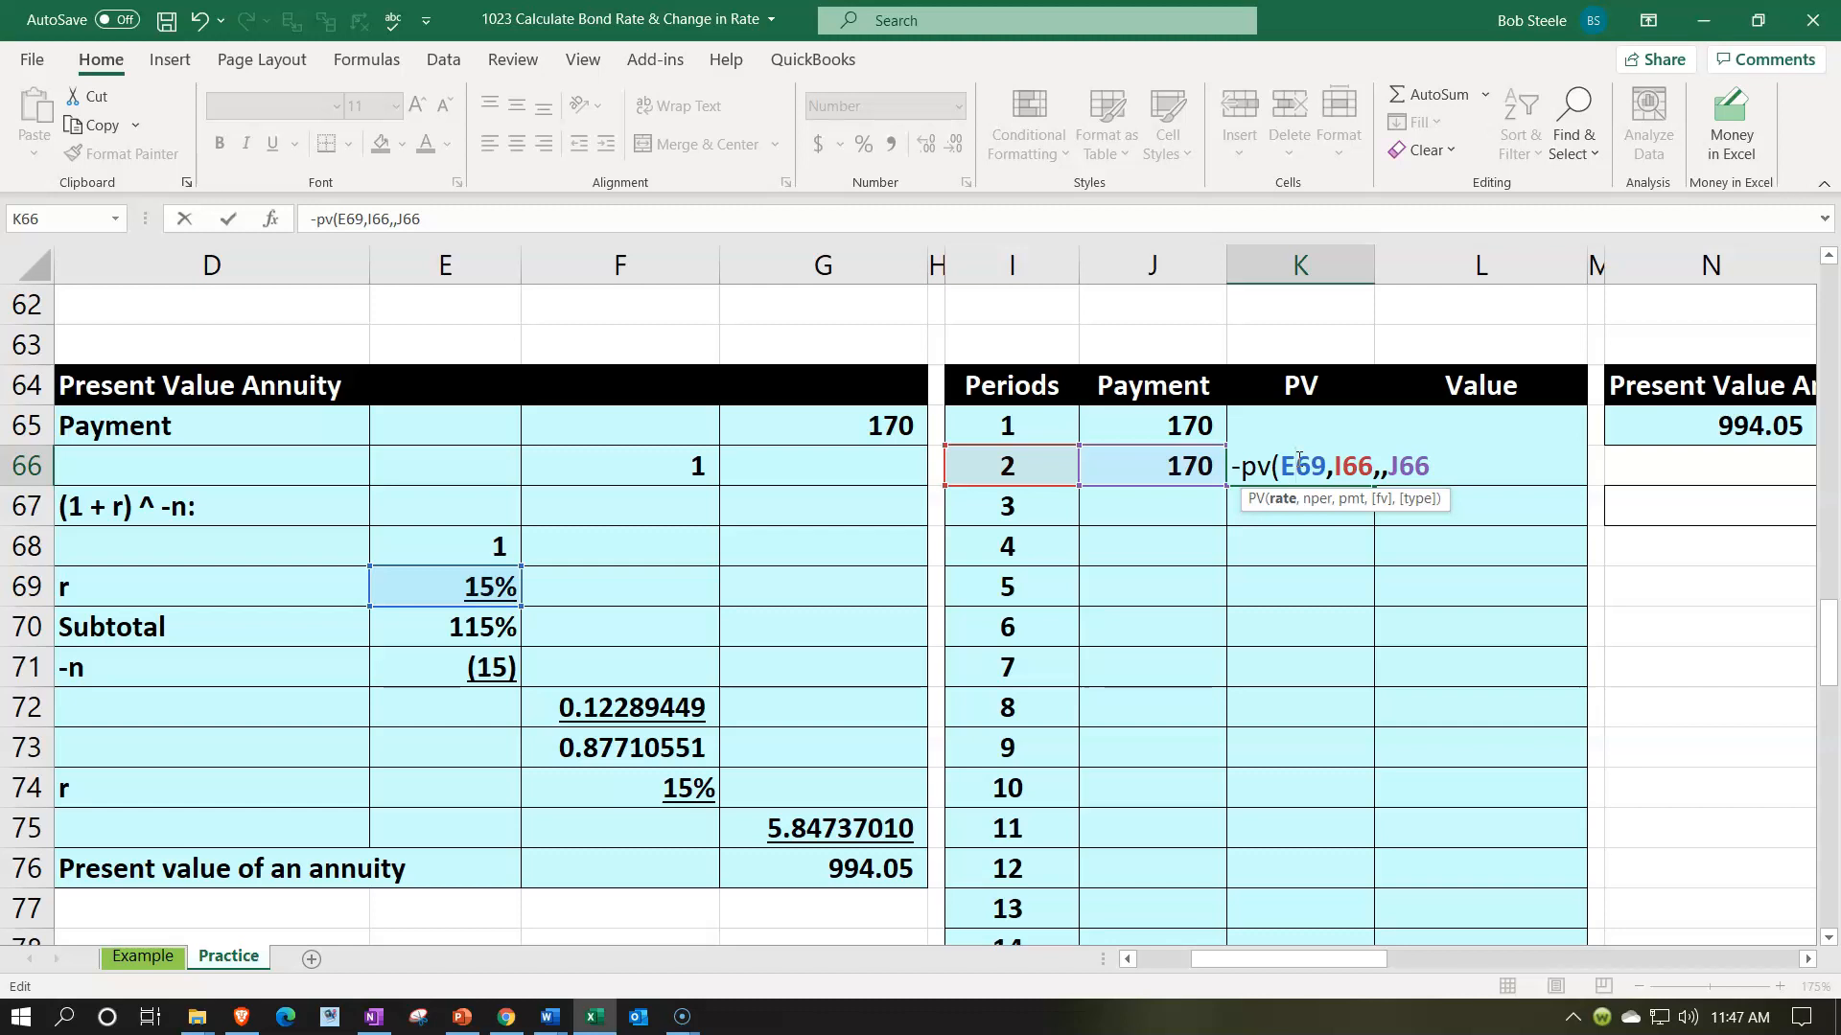
{"action": "key", "text": "F4"}
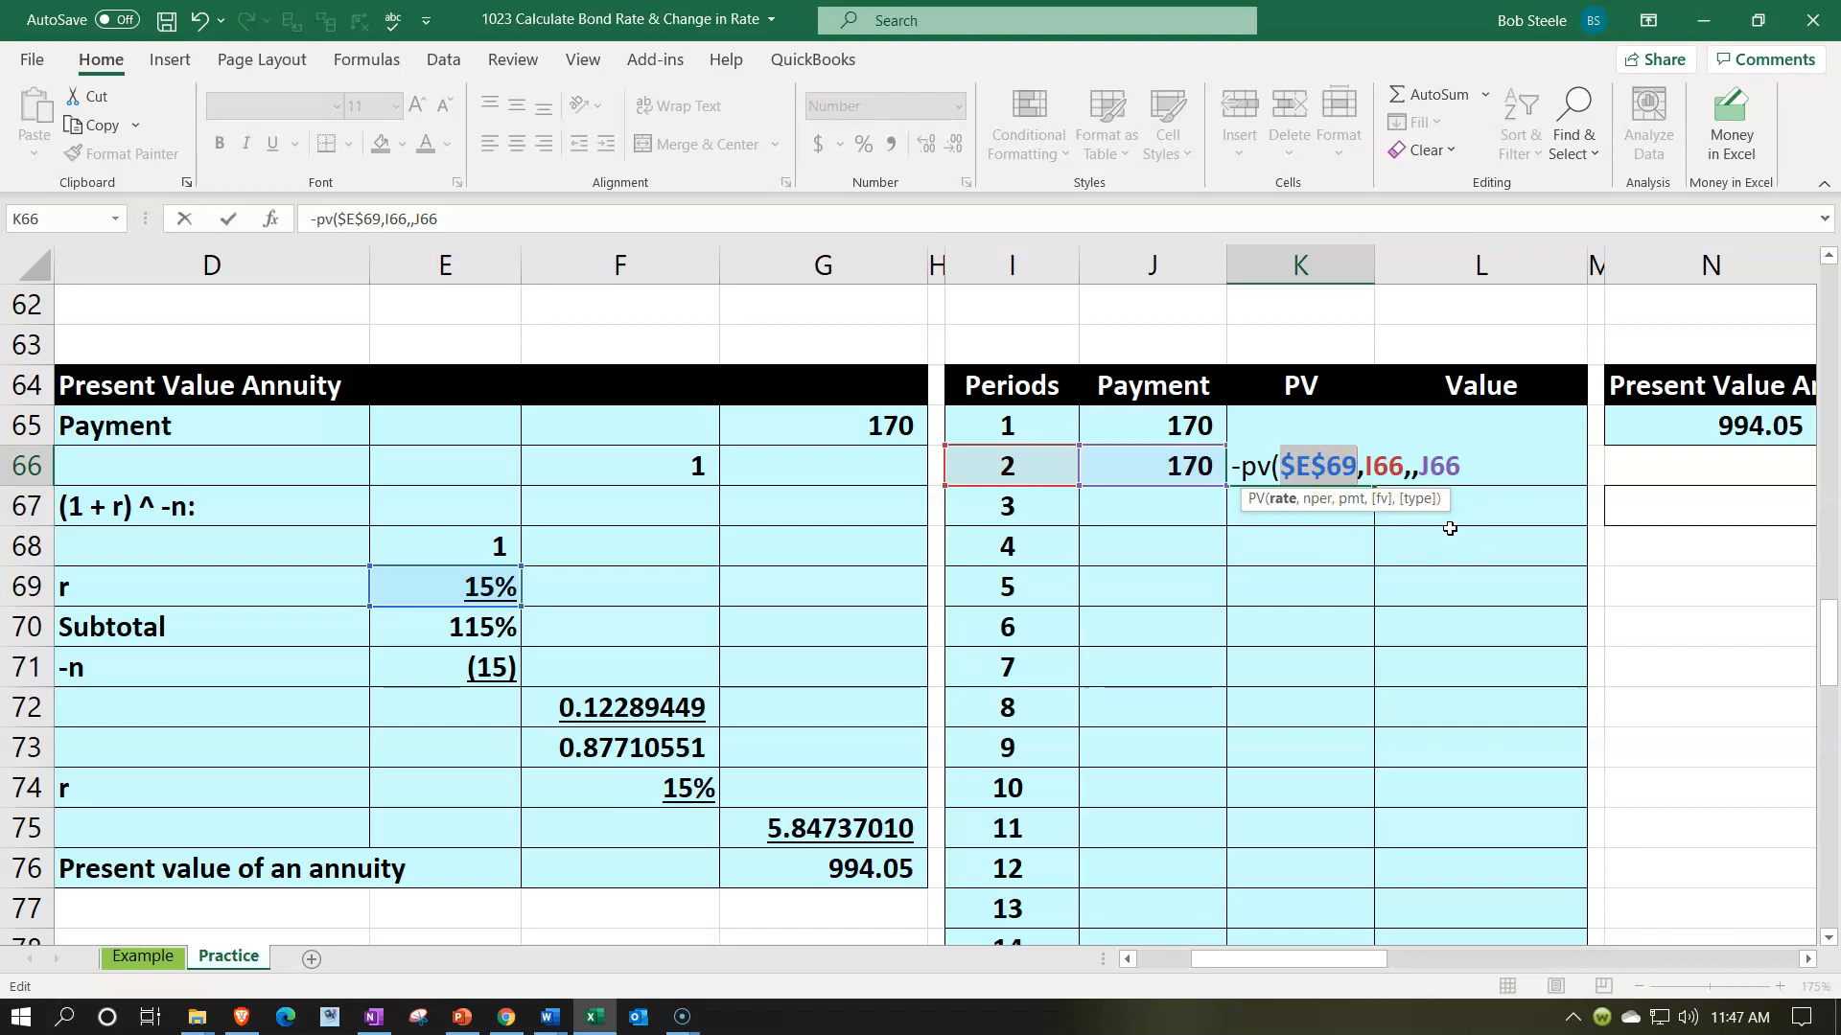
- Calculate the period 2 Value in L66 by adding the present value in K66 to the previous value in L65
{"action": "key", "text": "Return"}
{"action": "key", "text": "Right"}
{"action": "key", "text": "Up"}
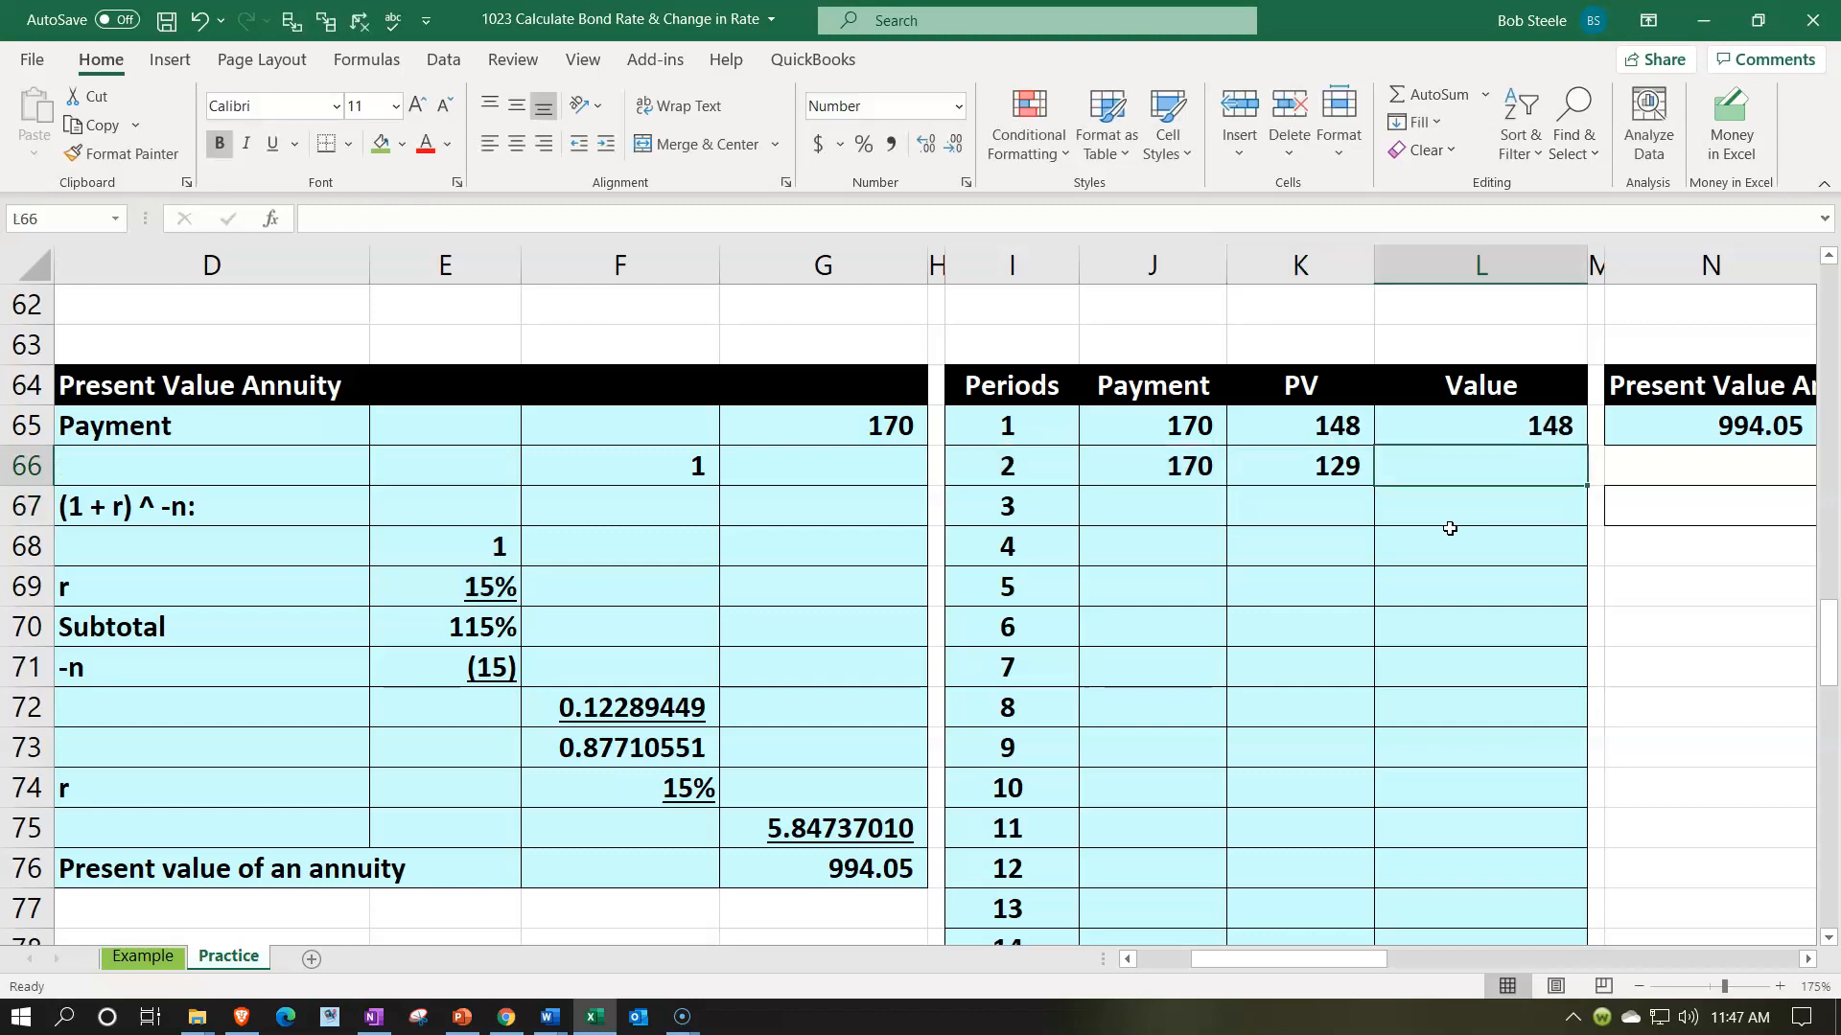
{"action": "type", "text": "+"}
{"action": "key", "text": "Up"}
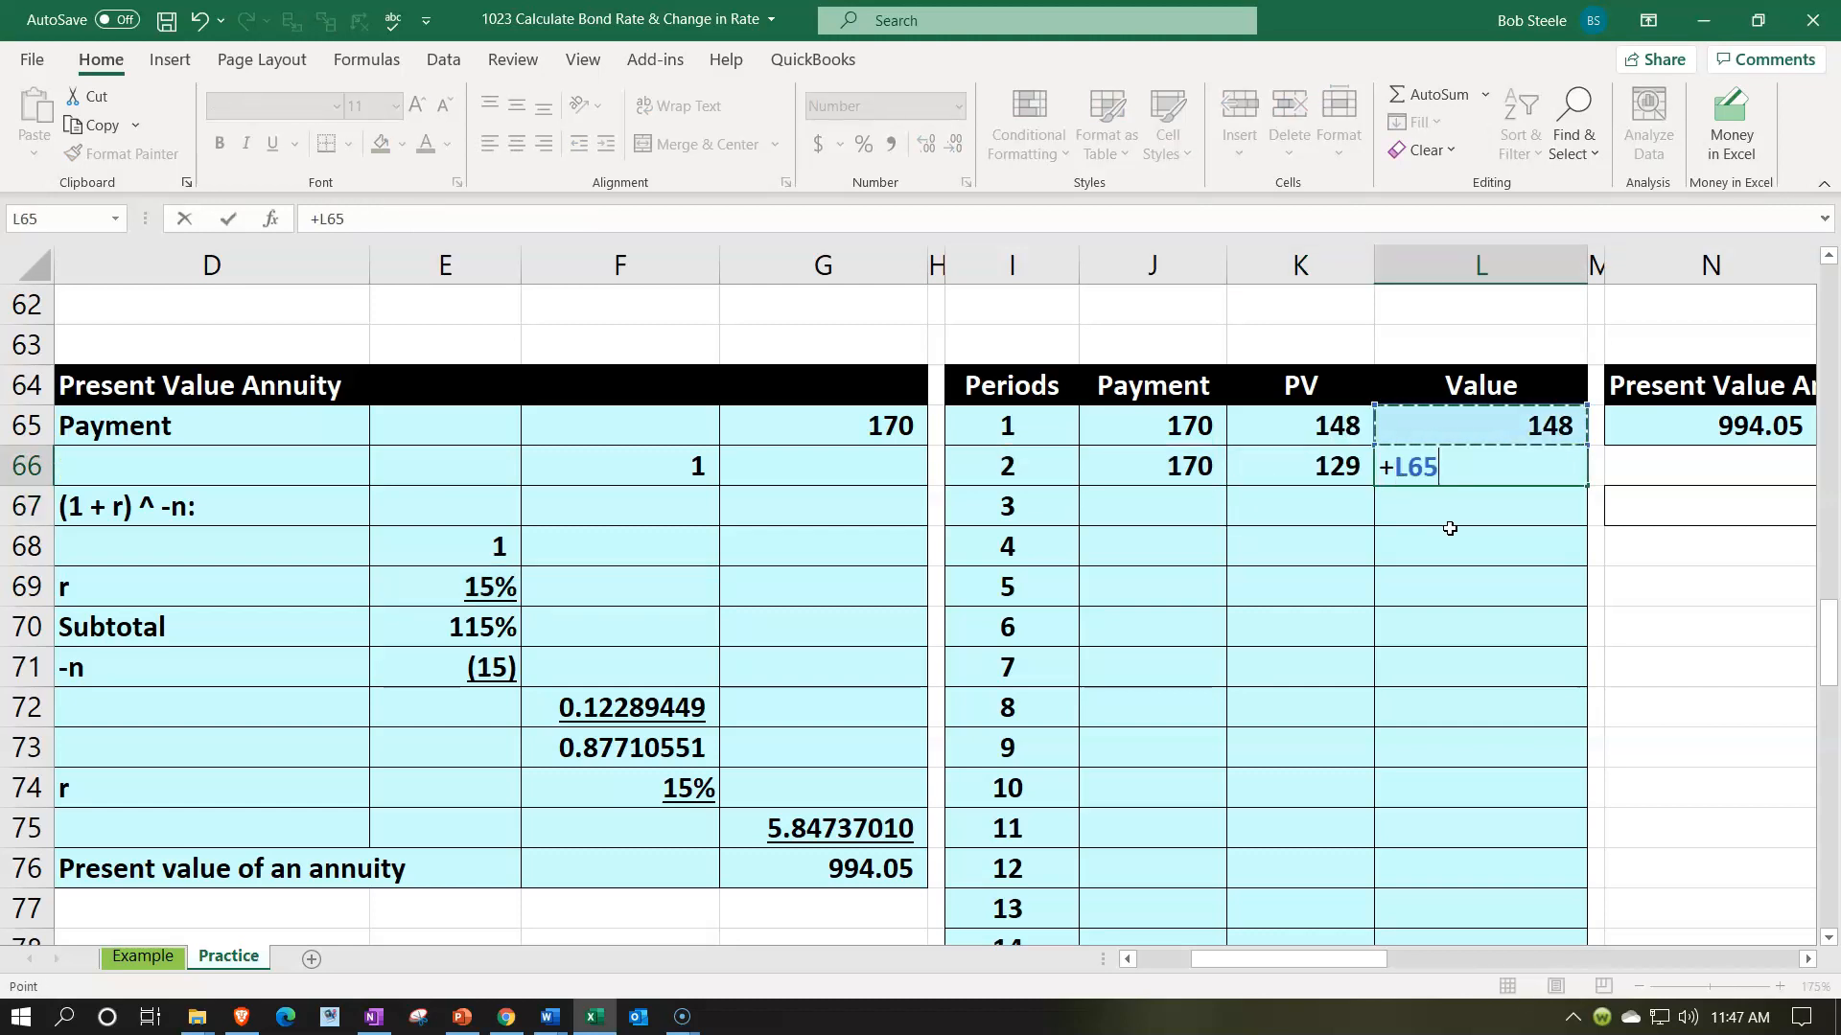
{"action": "type", "text": "+"}
{"action": "key", "text": "Left"}
{"action": "key", "text": "Return"}
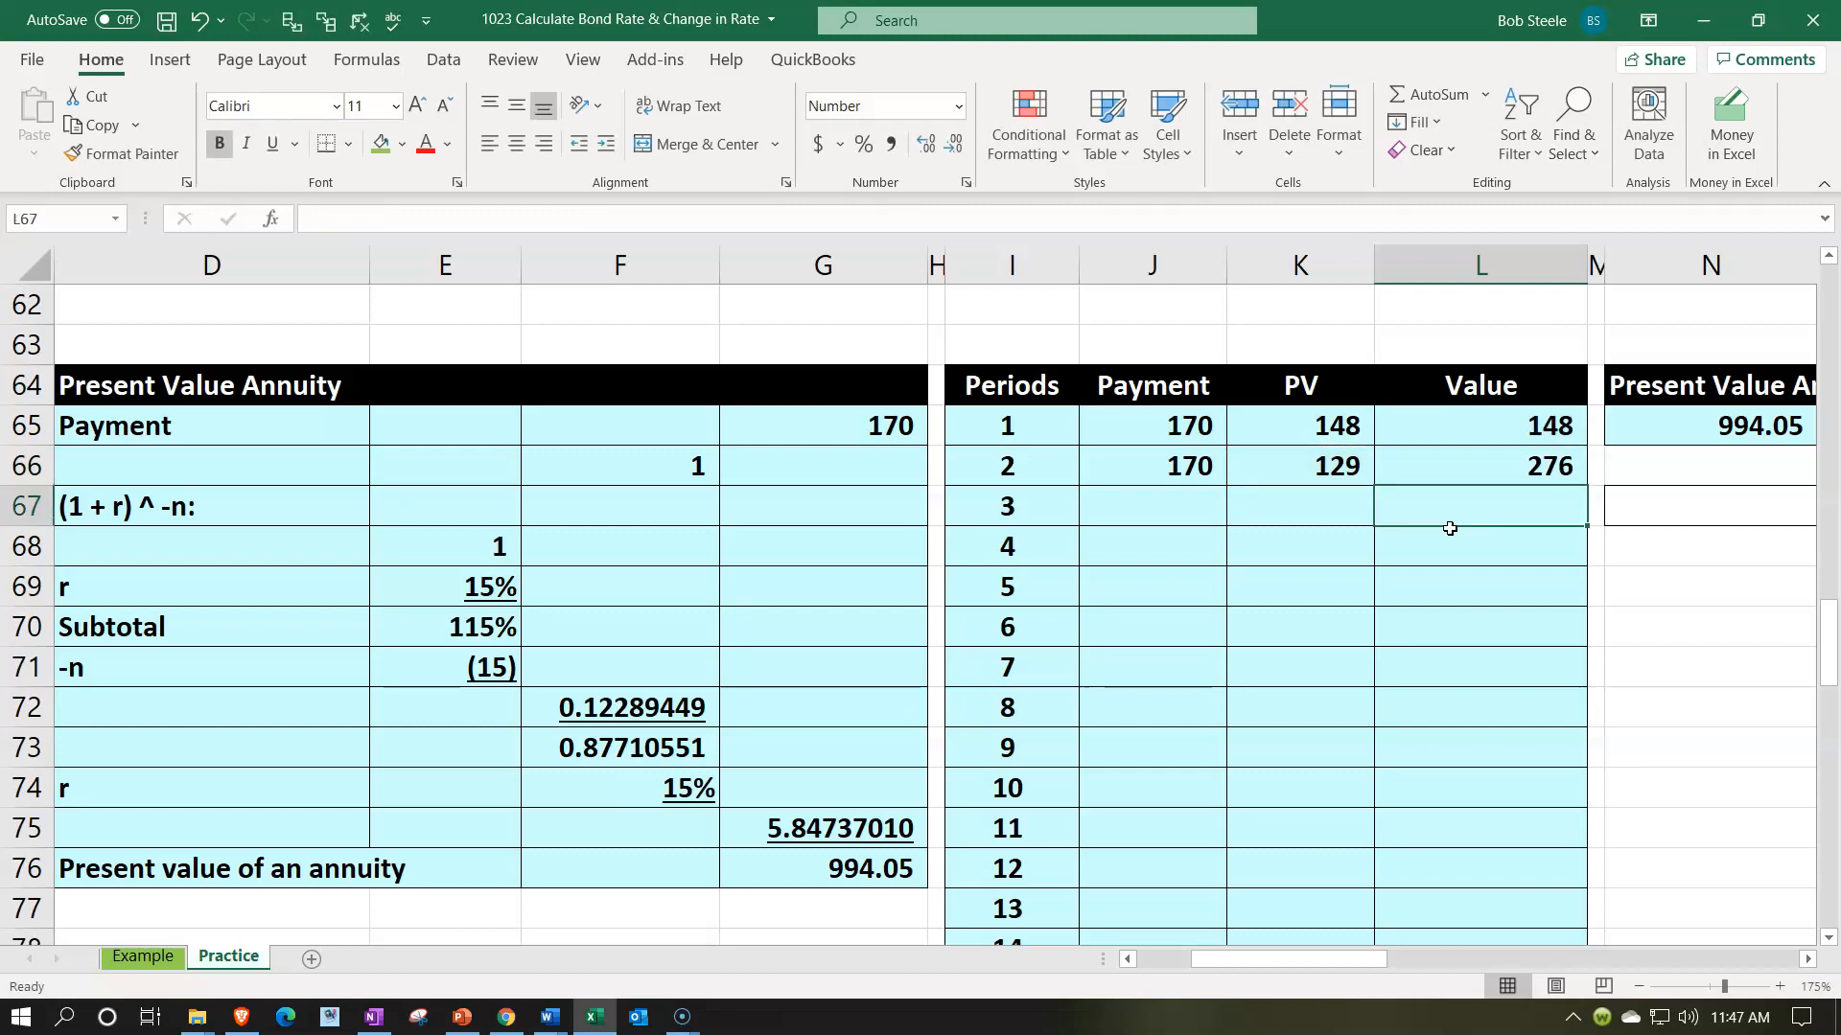
- Fill the period 2 payment, PV and Value formulas in J66:L66 down through period 15 in row 79
{"action": "left_click_drag", "start_coordinate": [1141, 474], "coordinate": [1393, 476]}
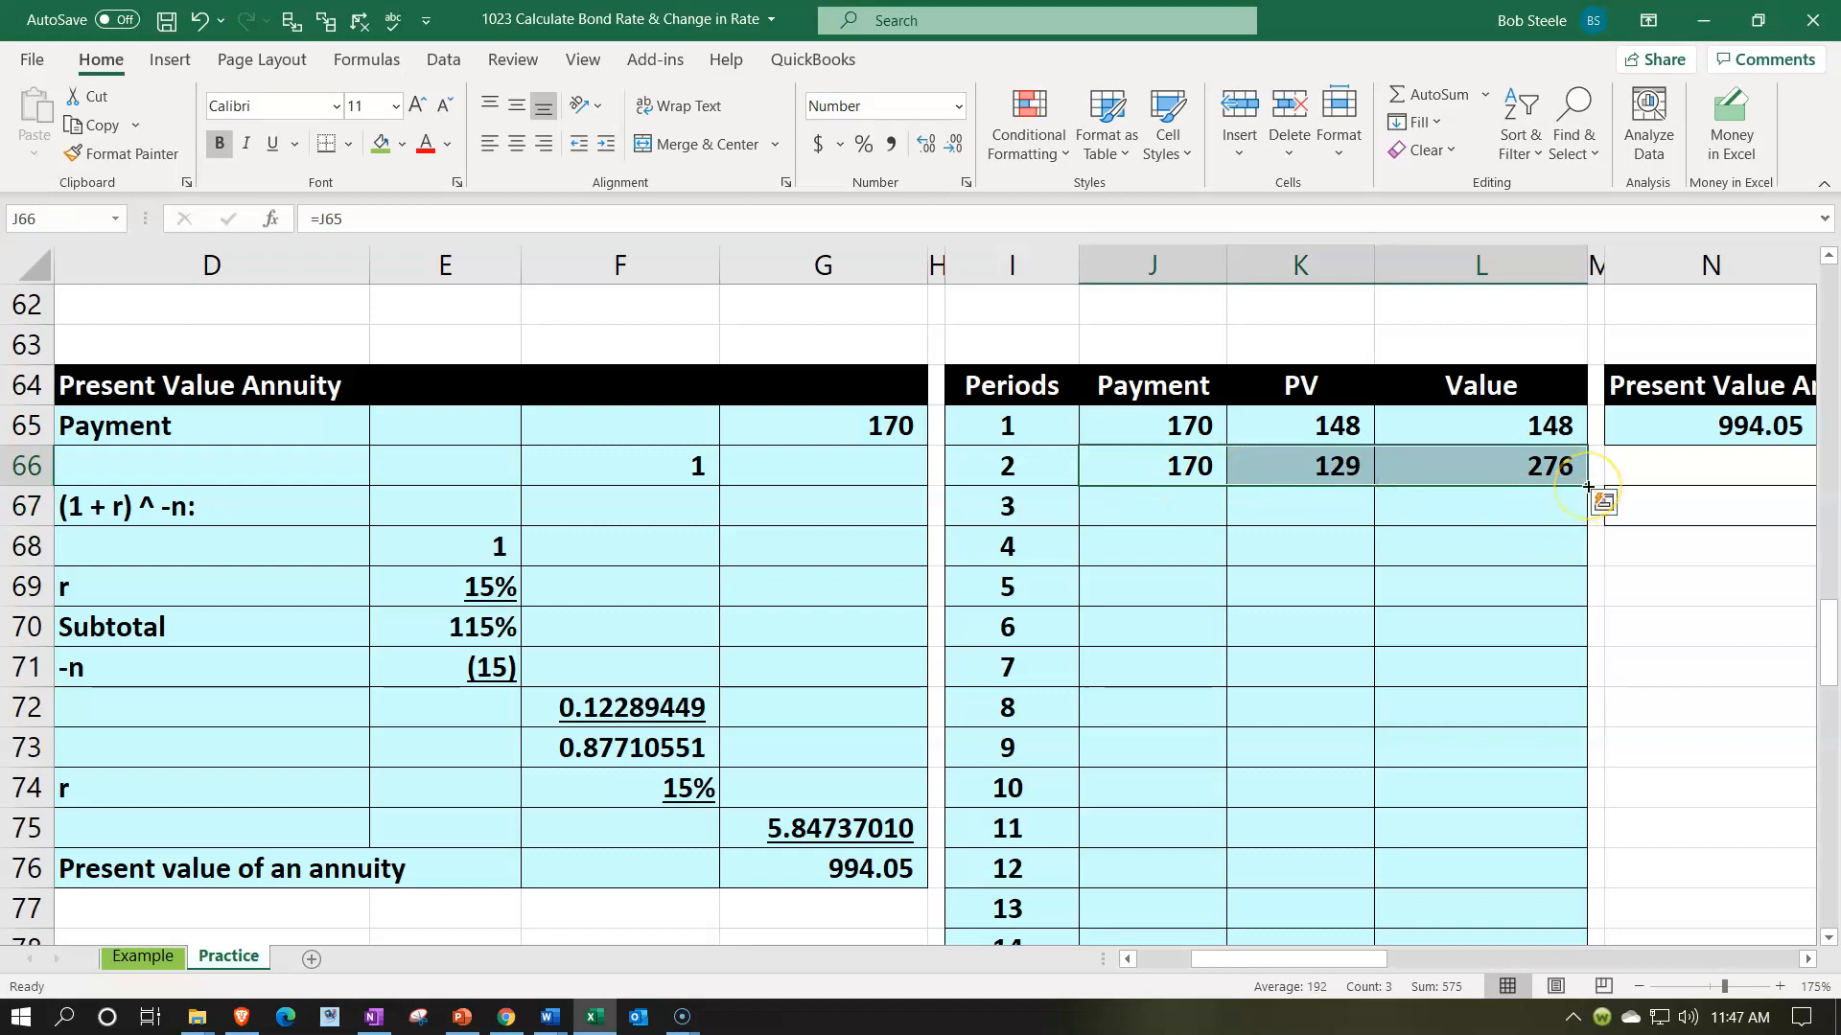
{"action": "left_click_drag", "start_coordinate": [1589, 487], "coordinate": [1588, 887]}
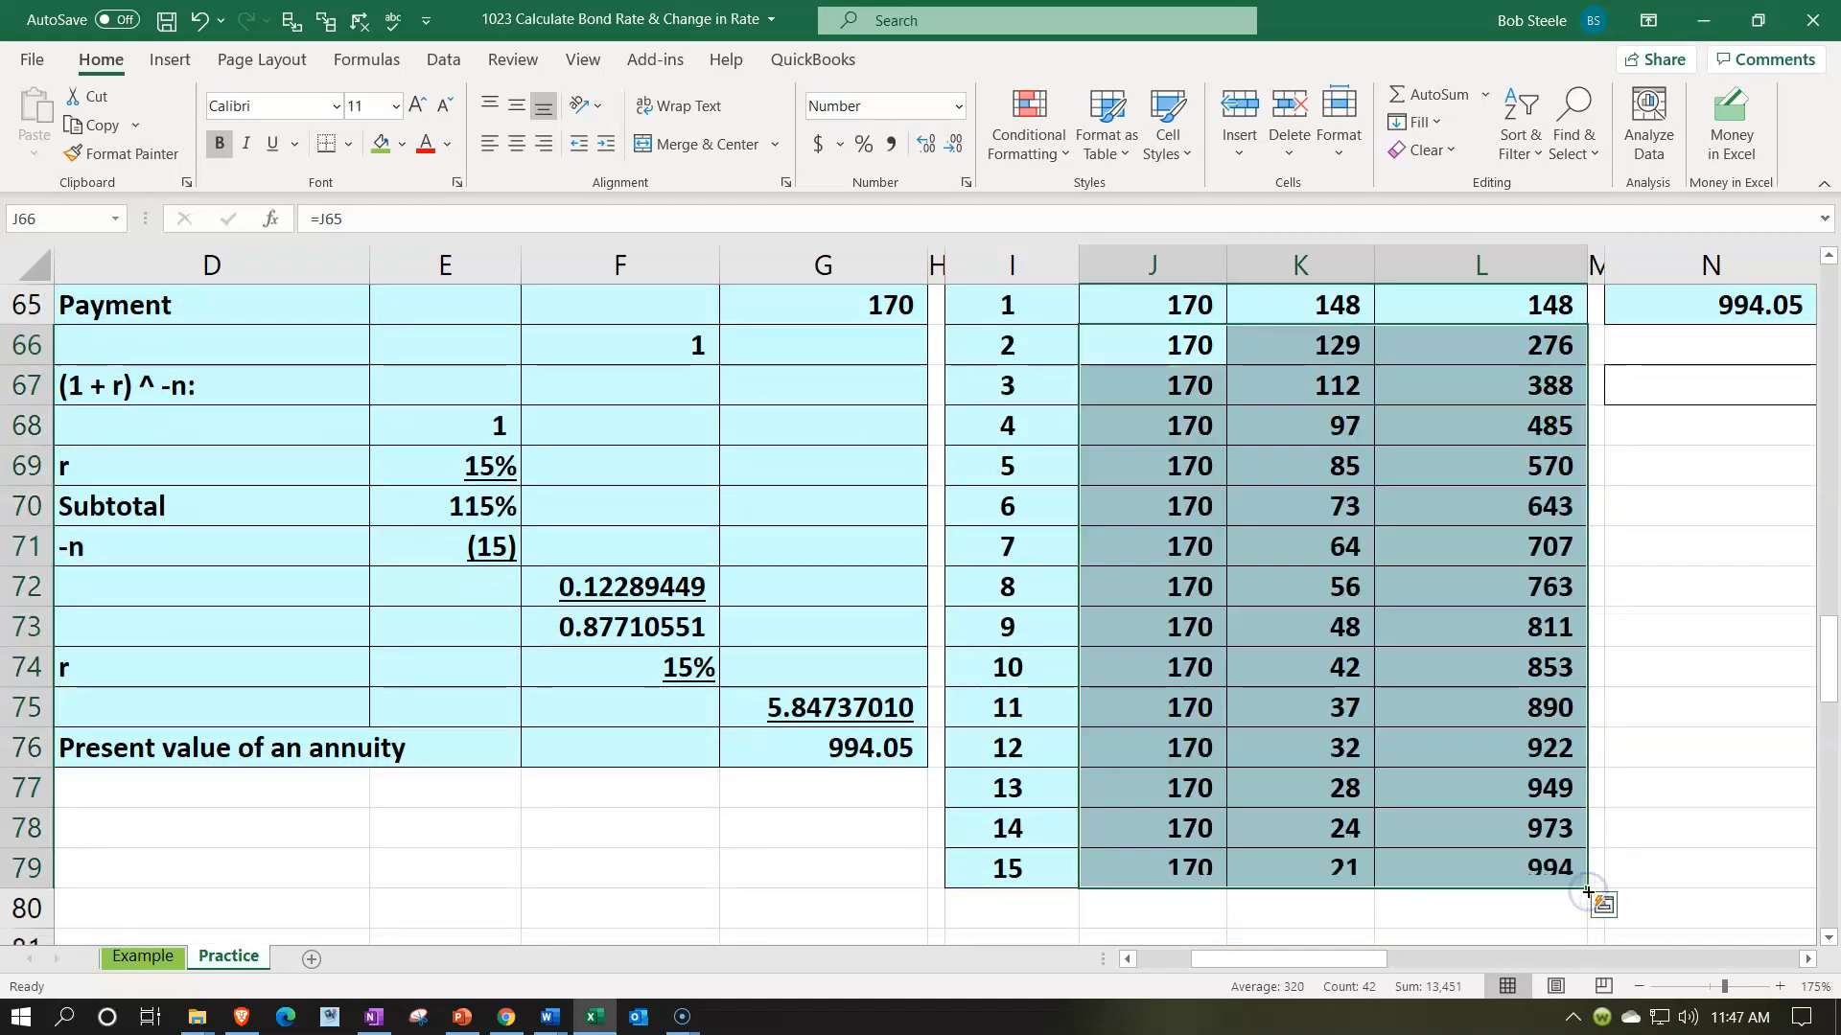
{"action": "scroll", "coordinate": [1479, 834], "scroll_direction": "up", "scroll_amount": 1}
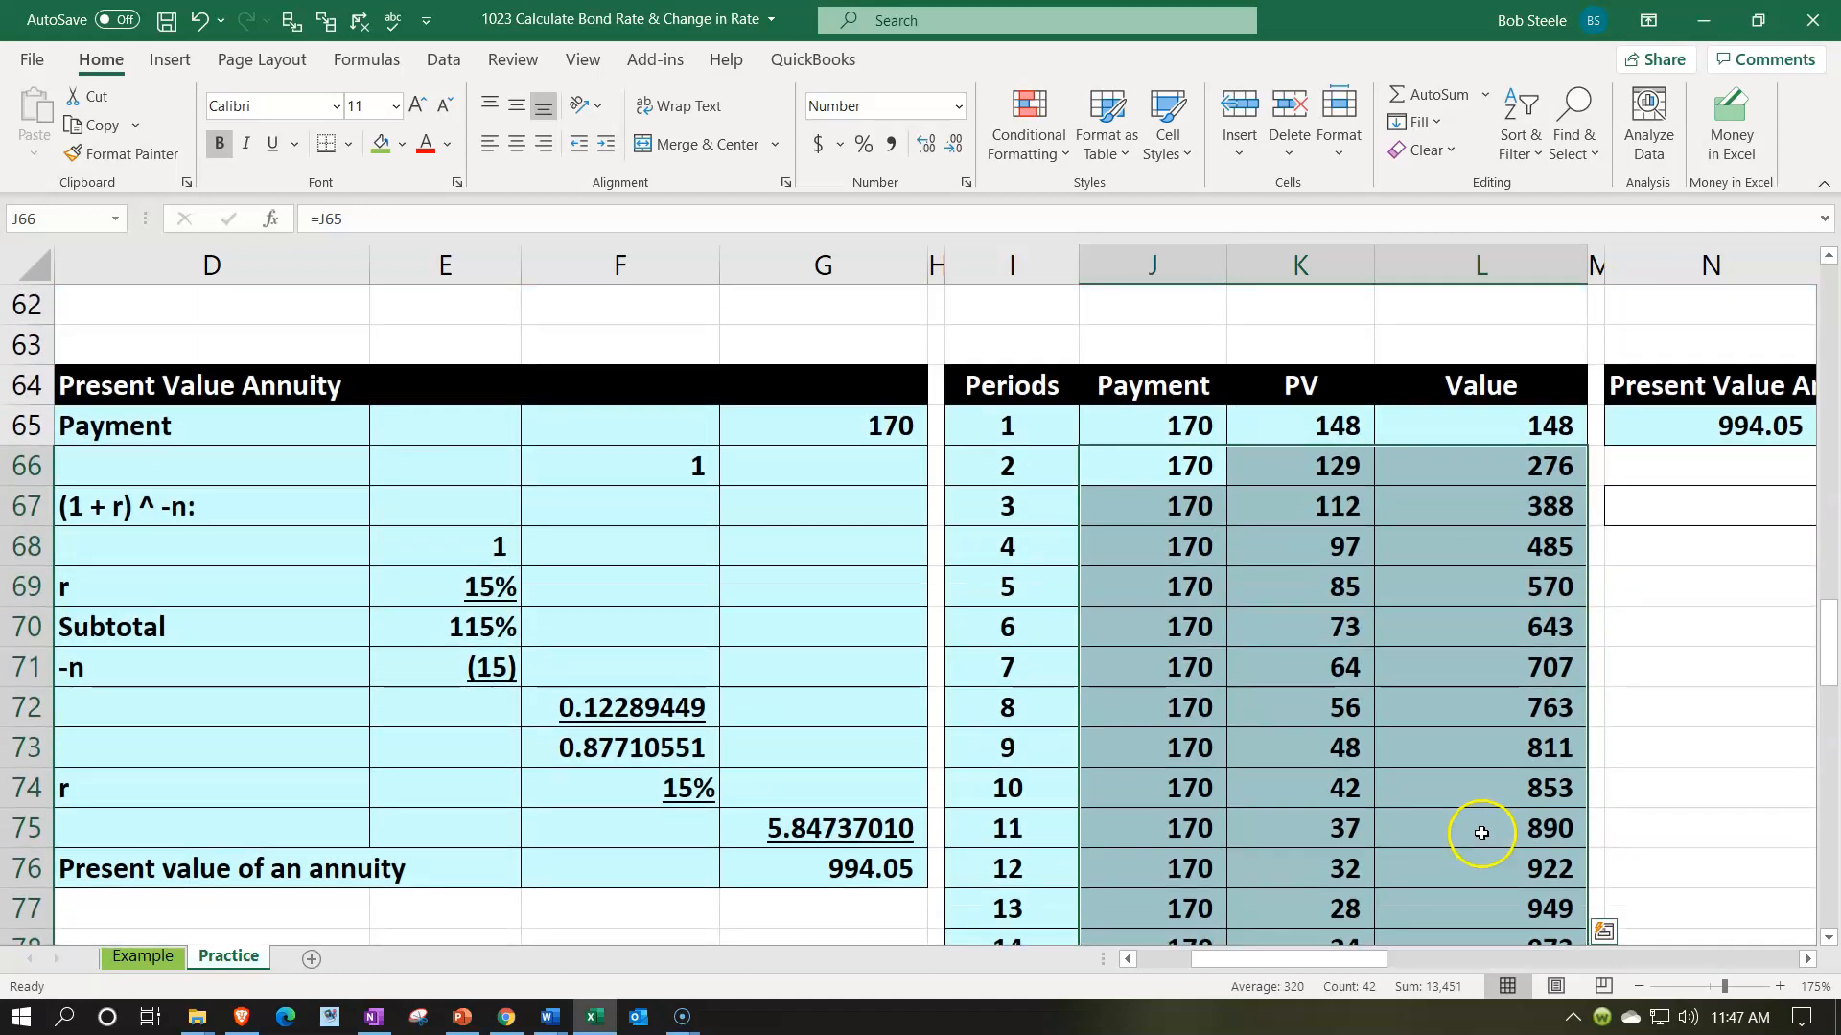
{"action": "left_click", "coordinate": [1480, 429]}
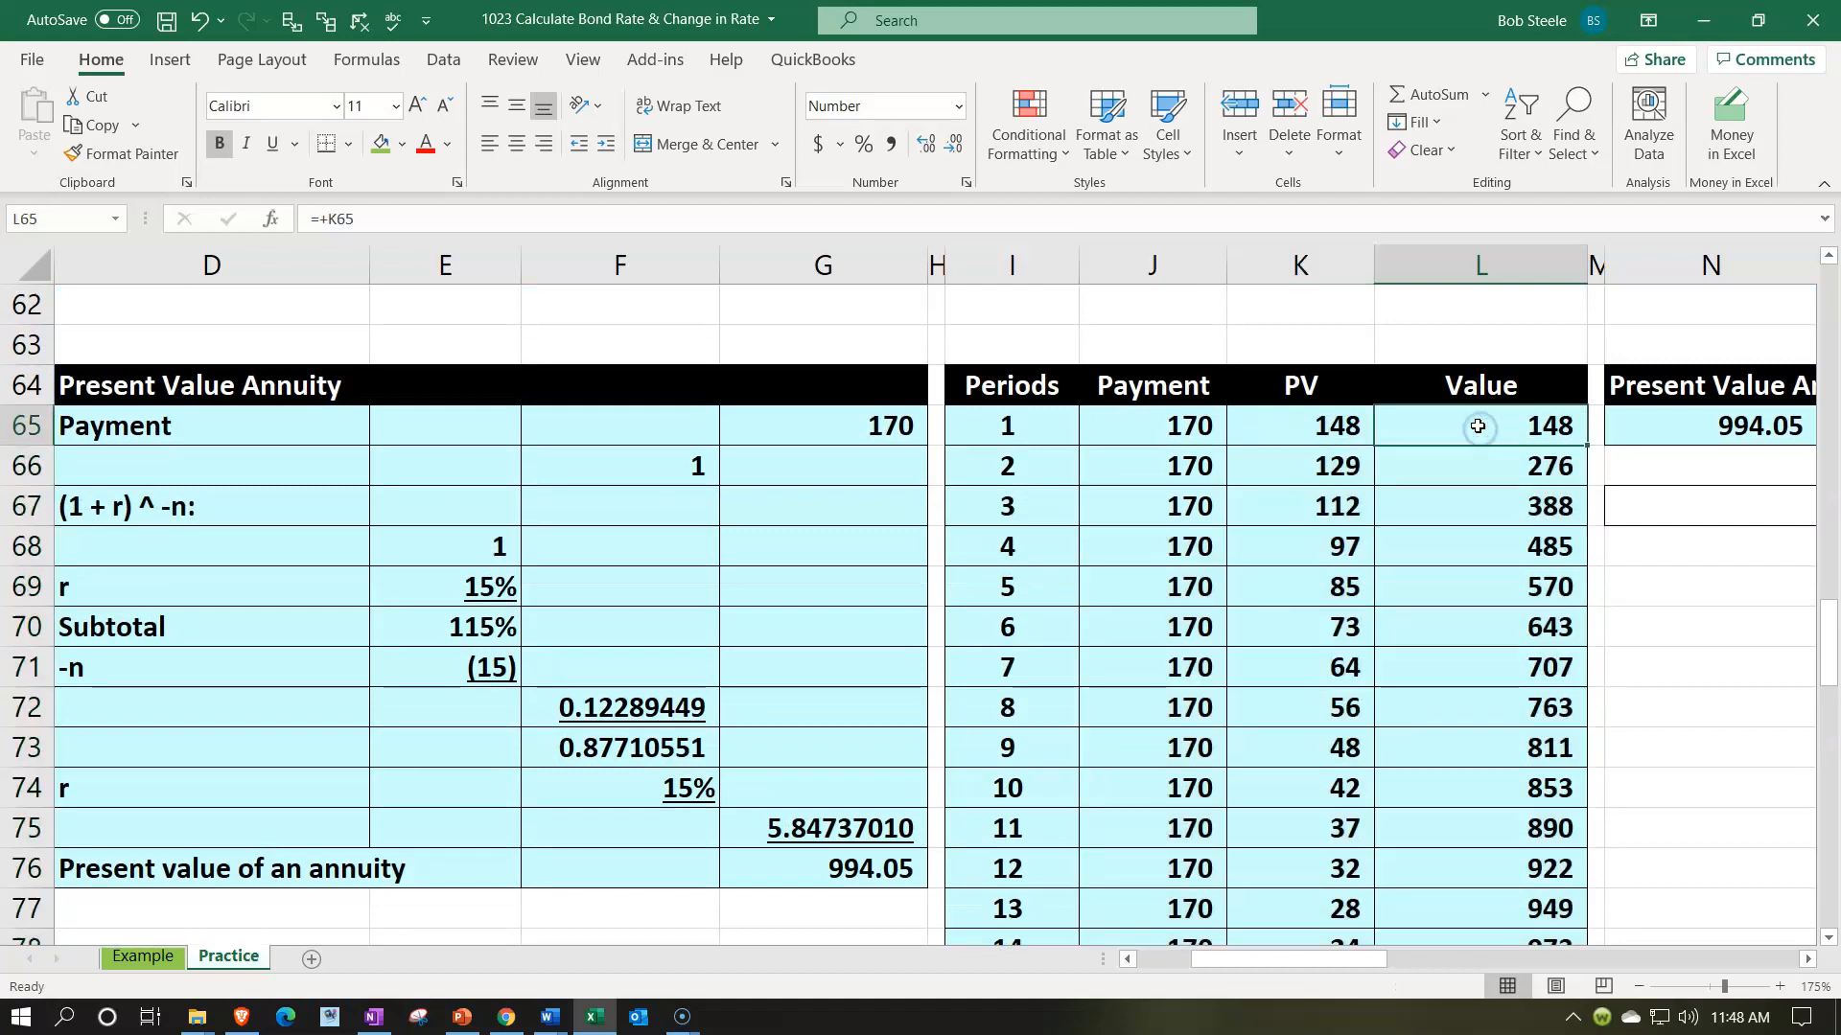
- Extend the period 15 row I79:L79 into row 80 and set the period in I80 to 15
{"action": "scroll", "coordinate": [1470, 419], "scroll_direction": "down", "scroll_amount": 2}
{"action": "left_click_drag", "start_coordinate": [1049, 749], "coordinate": [1154, 805]}
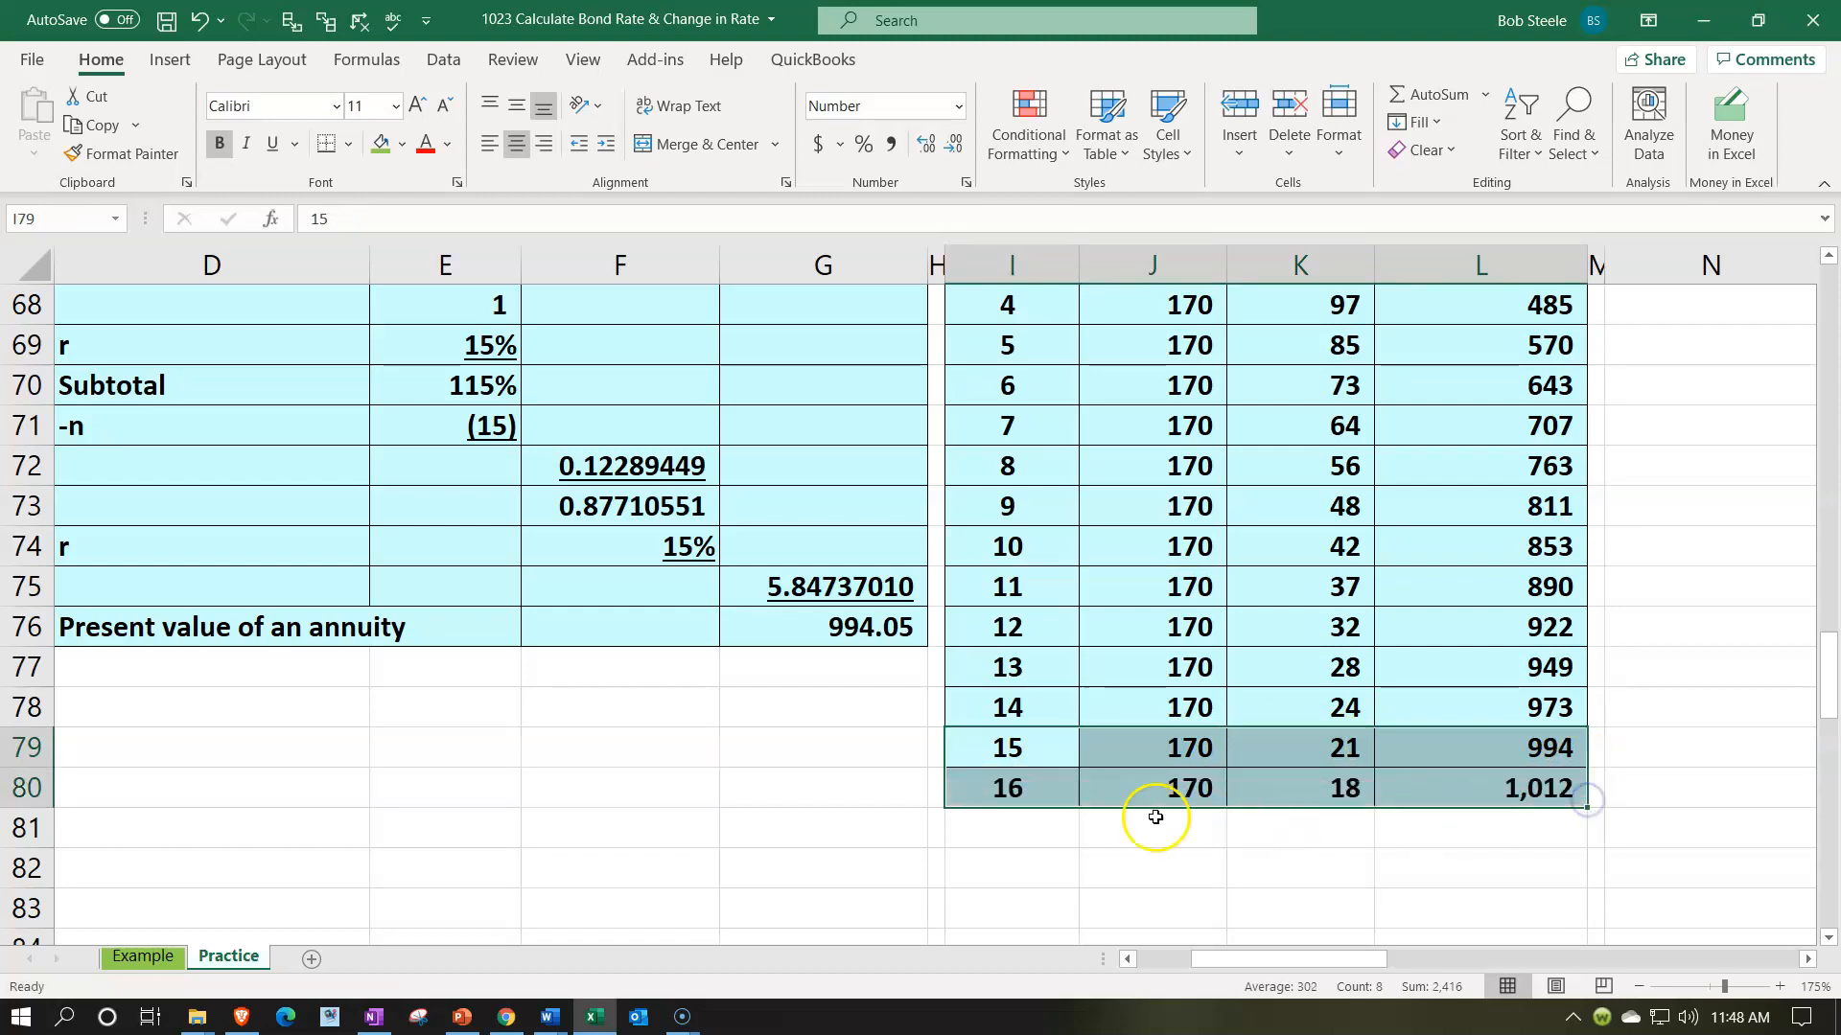
{"action": "left_click", "coordinate": [1011, 787]}
{"action": "type", "text": "15"}
{"action": "key", "text": "Return"}
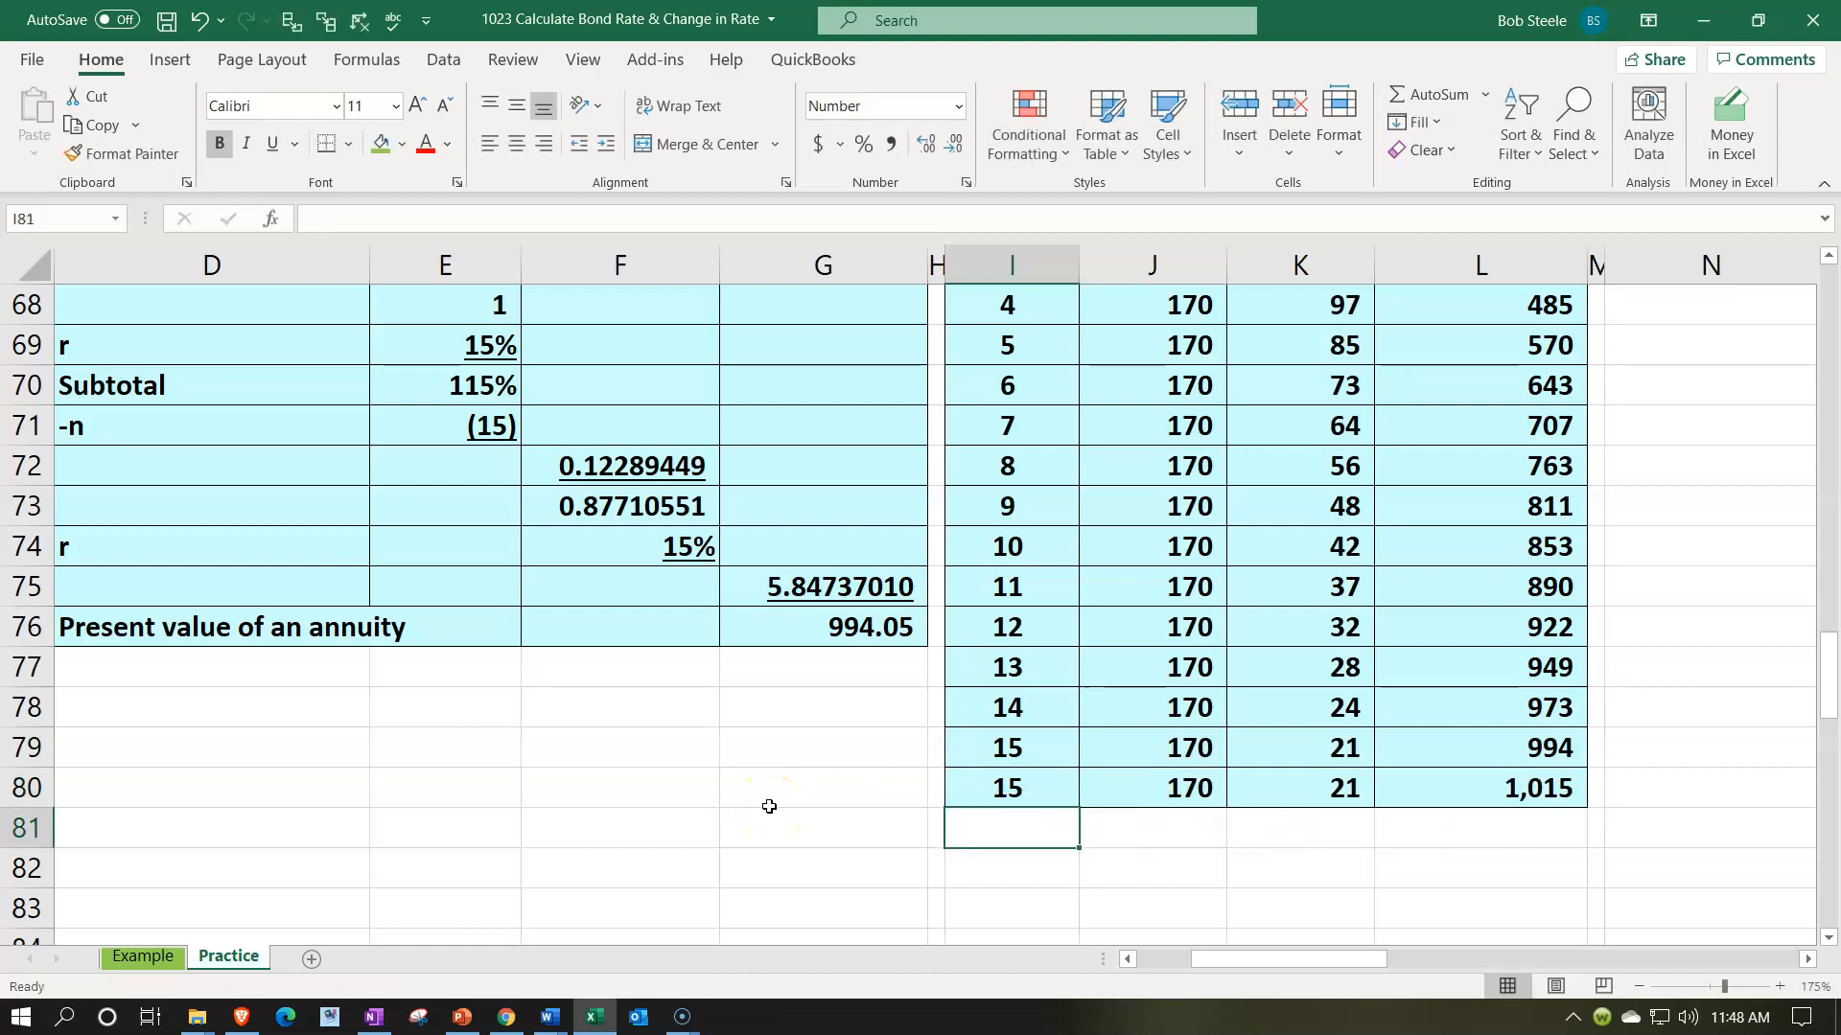
- Set the payment in J80 to reference the bond's 1,000 par value in column B
{"action": "key", "text": "Right"}
{"action": "key", "text": "Up"}
{"action": "type", "text": "="}
{"action": "key", "text": "Left"}
{"action": "key", "text": "Left"}
{"action": "key", "text": "Left"}
{"action": "key", "text": "Left"}
{"action": "key", "text": "Left"}
{"action": "key", "text": "Left"}
{"action": "key", "text": "Left"}
{"action": "key", "text": "Left"}
{"action": "key", "text": "Left"}
{"action": "key", "text": "Up"}
{"action": "key", "text": "Up"}
{"action": "key", "text": "Up"}
{"action": "key", "text": "Up"}
{"action": "key", "text": "Up"}
{"action": "key", "text": "Up"}
{"action": "key", "text": "Up"}
{"action": "key", "text": "Up"}
{"action": "key", "text": "Up"}
{"action": "key", "text": "Up"}
{"action": "key", "text": "Up"}
{"action": "key", "text": "Right"}
{"action": "key", "text": "Up"}
{"action": "key", "text": "Return"}
{"action": "key", "text": "Right"}
{"action": "key", "text": "Right"}
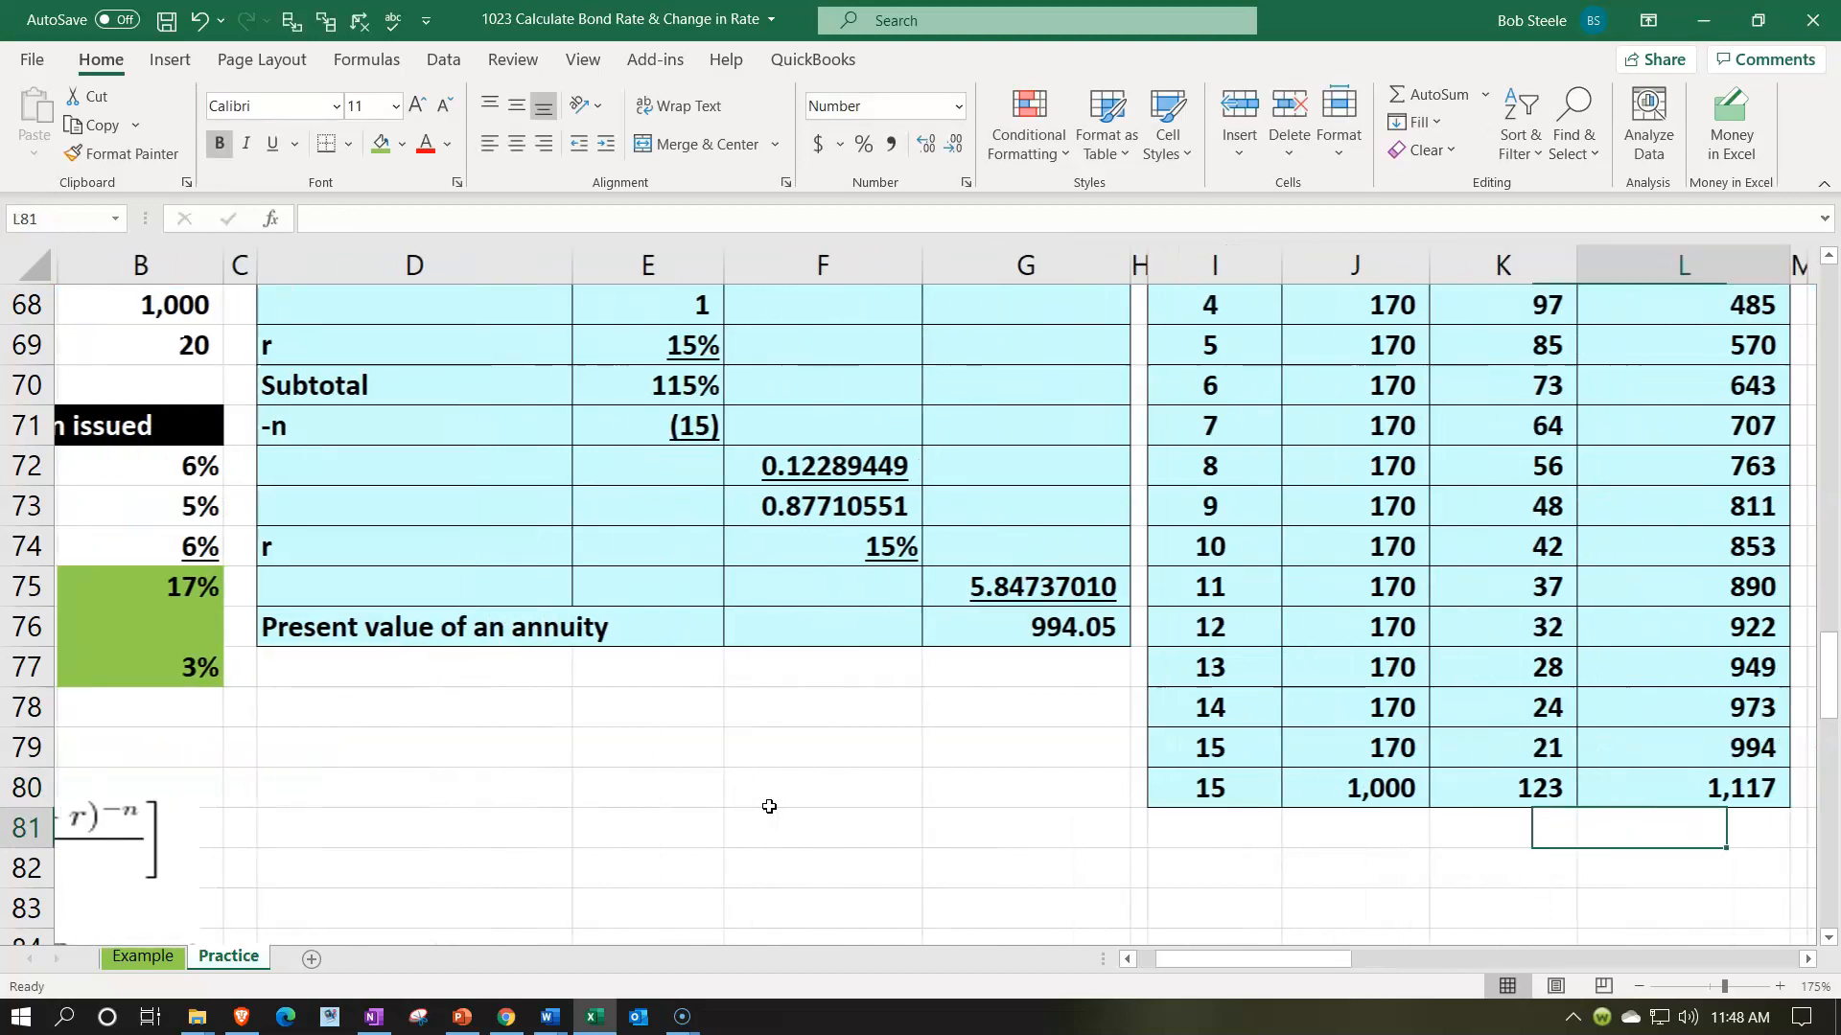
{"action": "key", "text": "Up"}
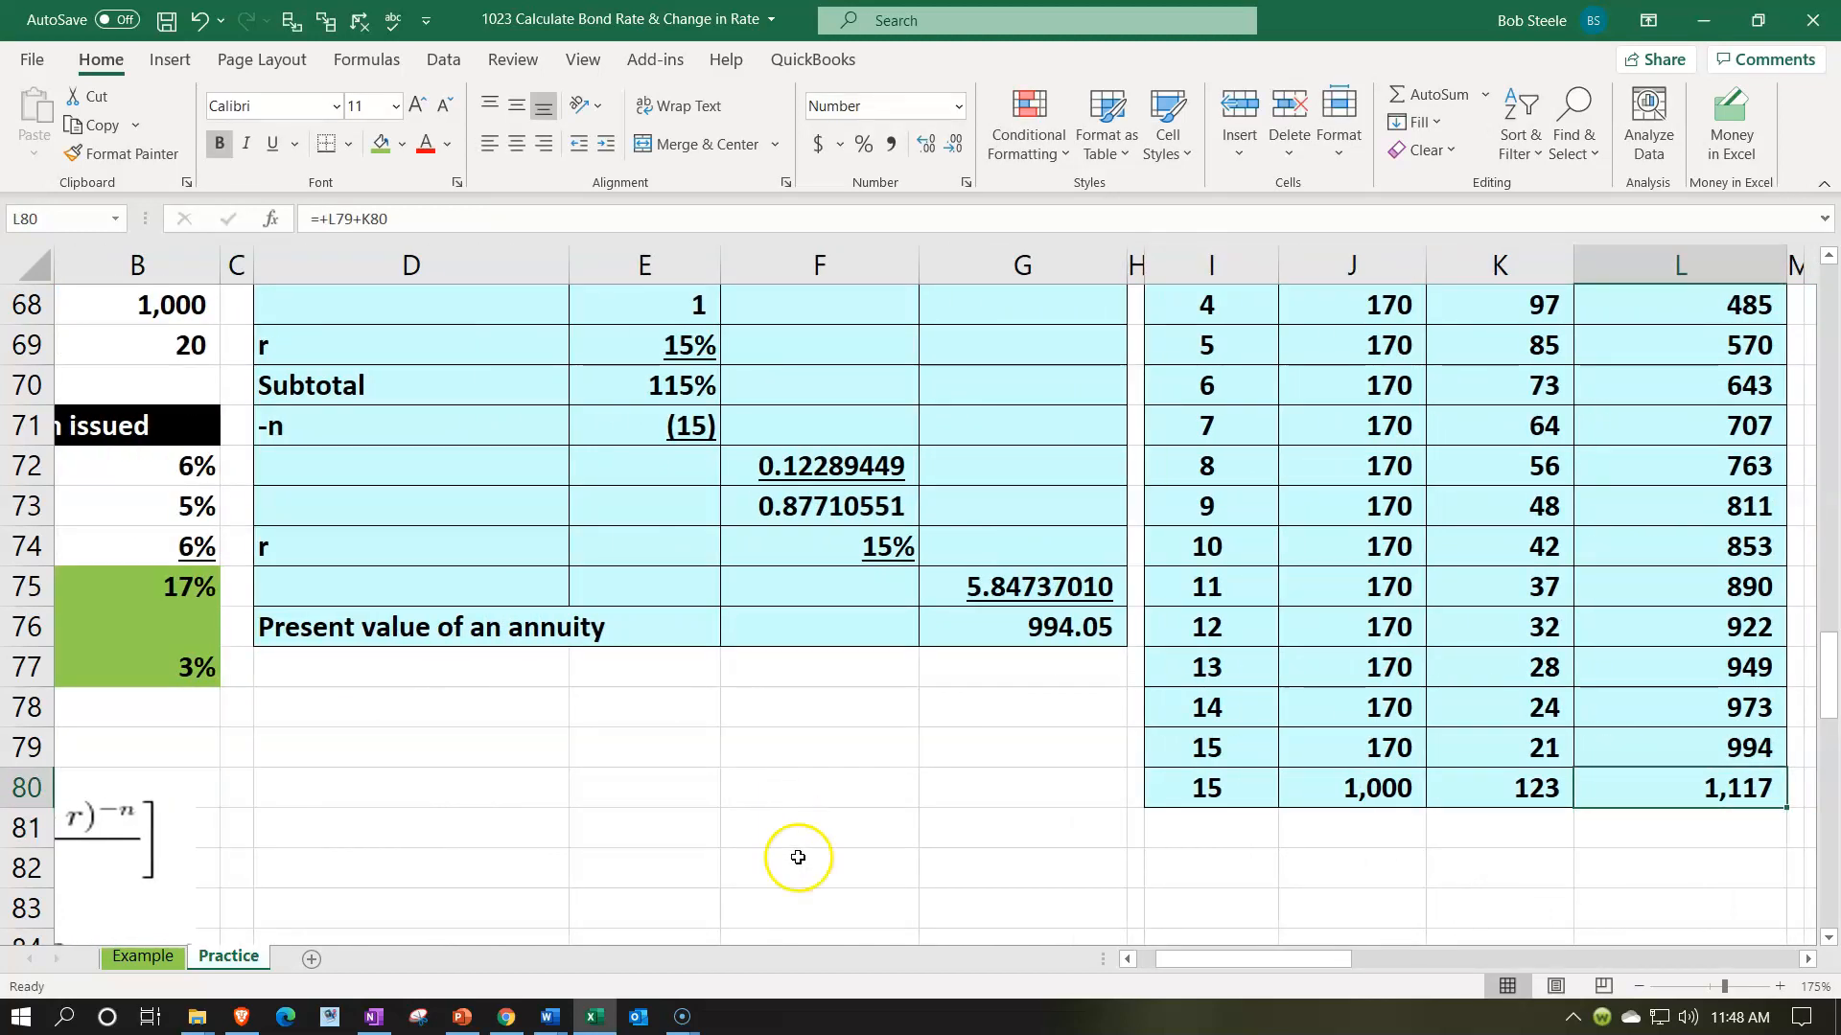
- Highlight the par value row I80:L80 with a yellow fill
{"action": "left_click_drag", "start_coordinate": [1227, 786], "coordinate": [1583, 800]}
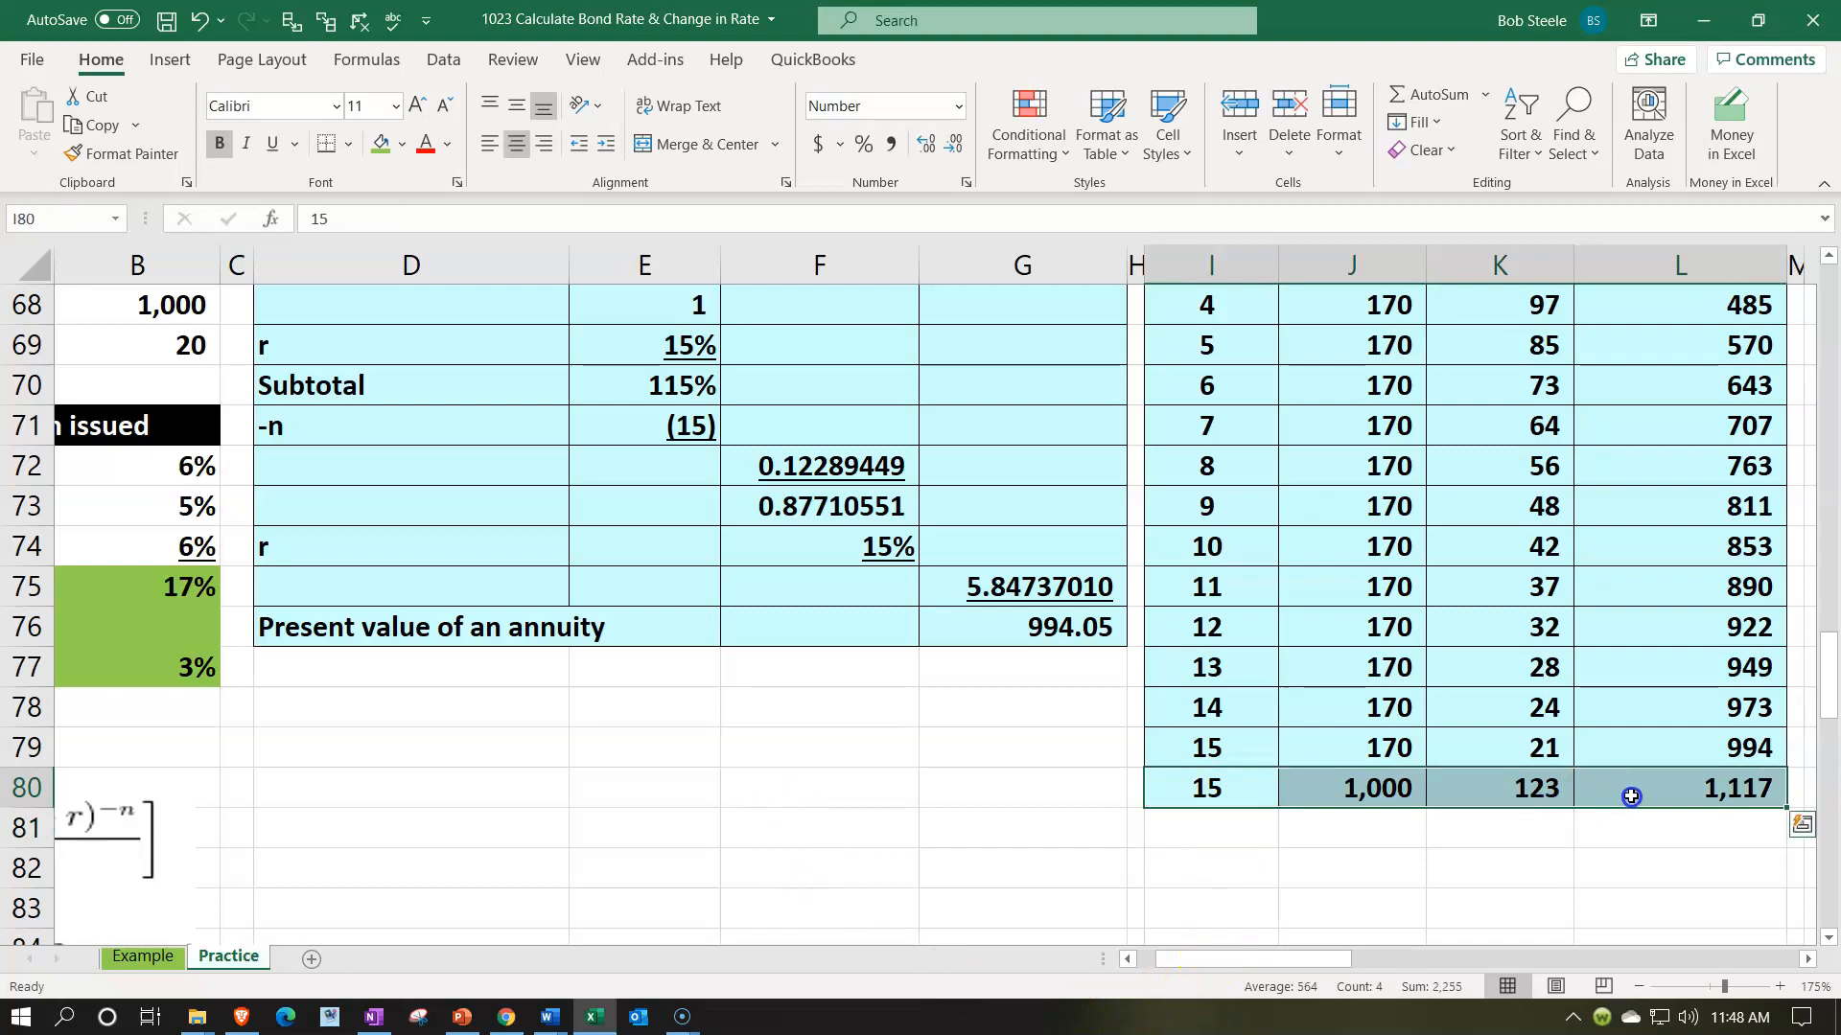
{"action": "left_click", "coordinate": [401, 144]}
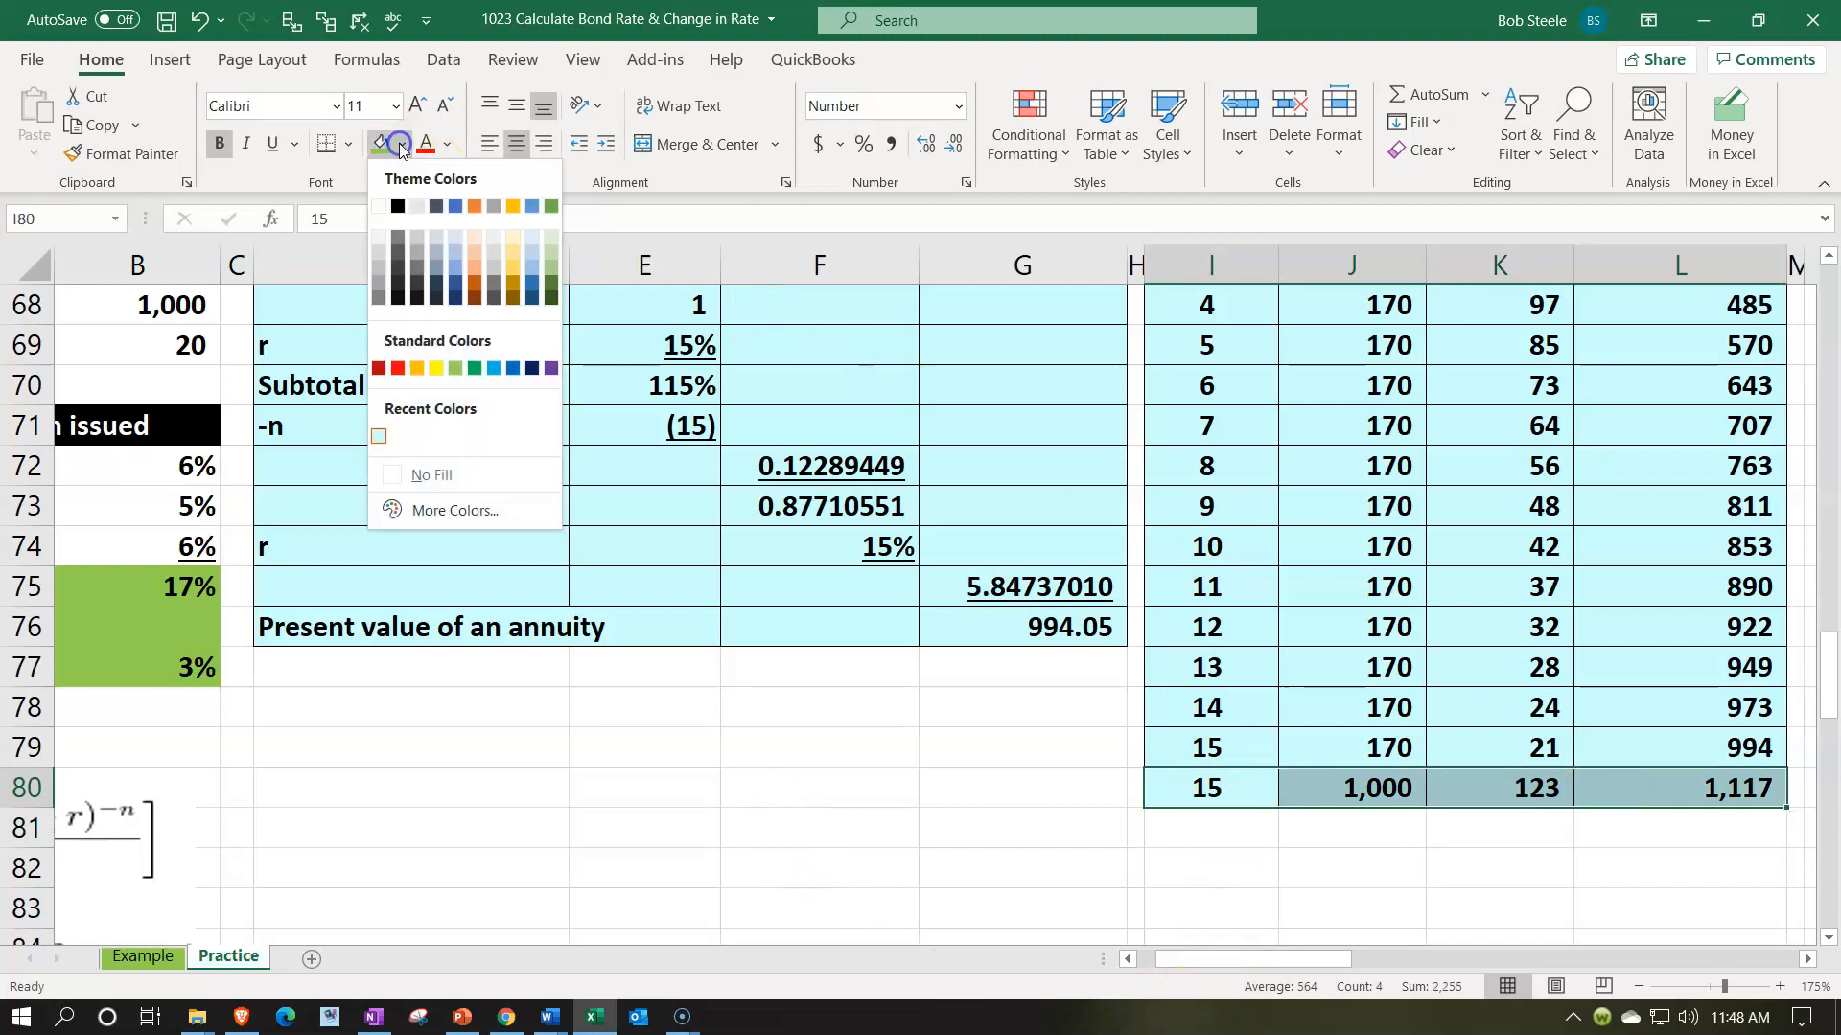
{"action": "left_click", "coordinate": [437, 368]}
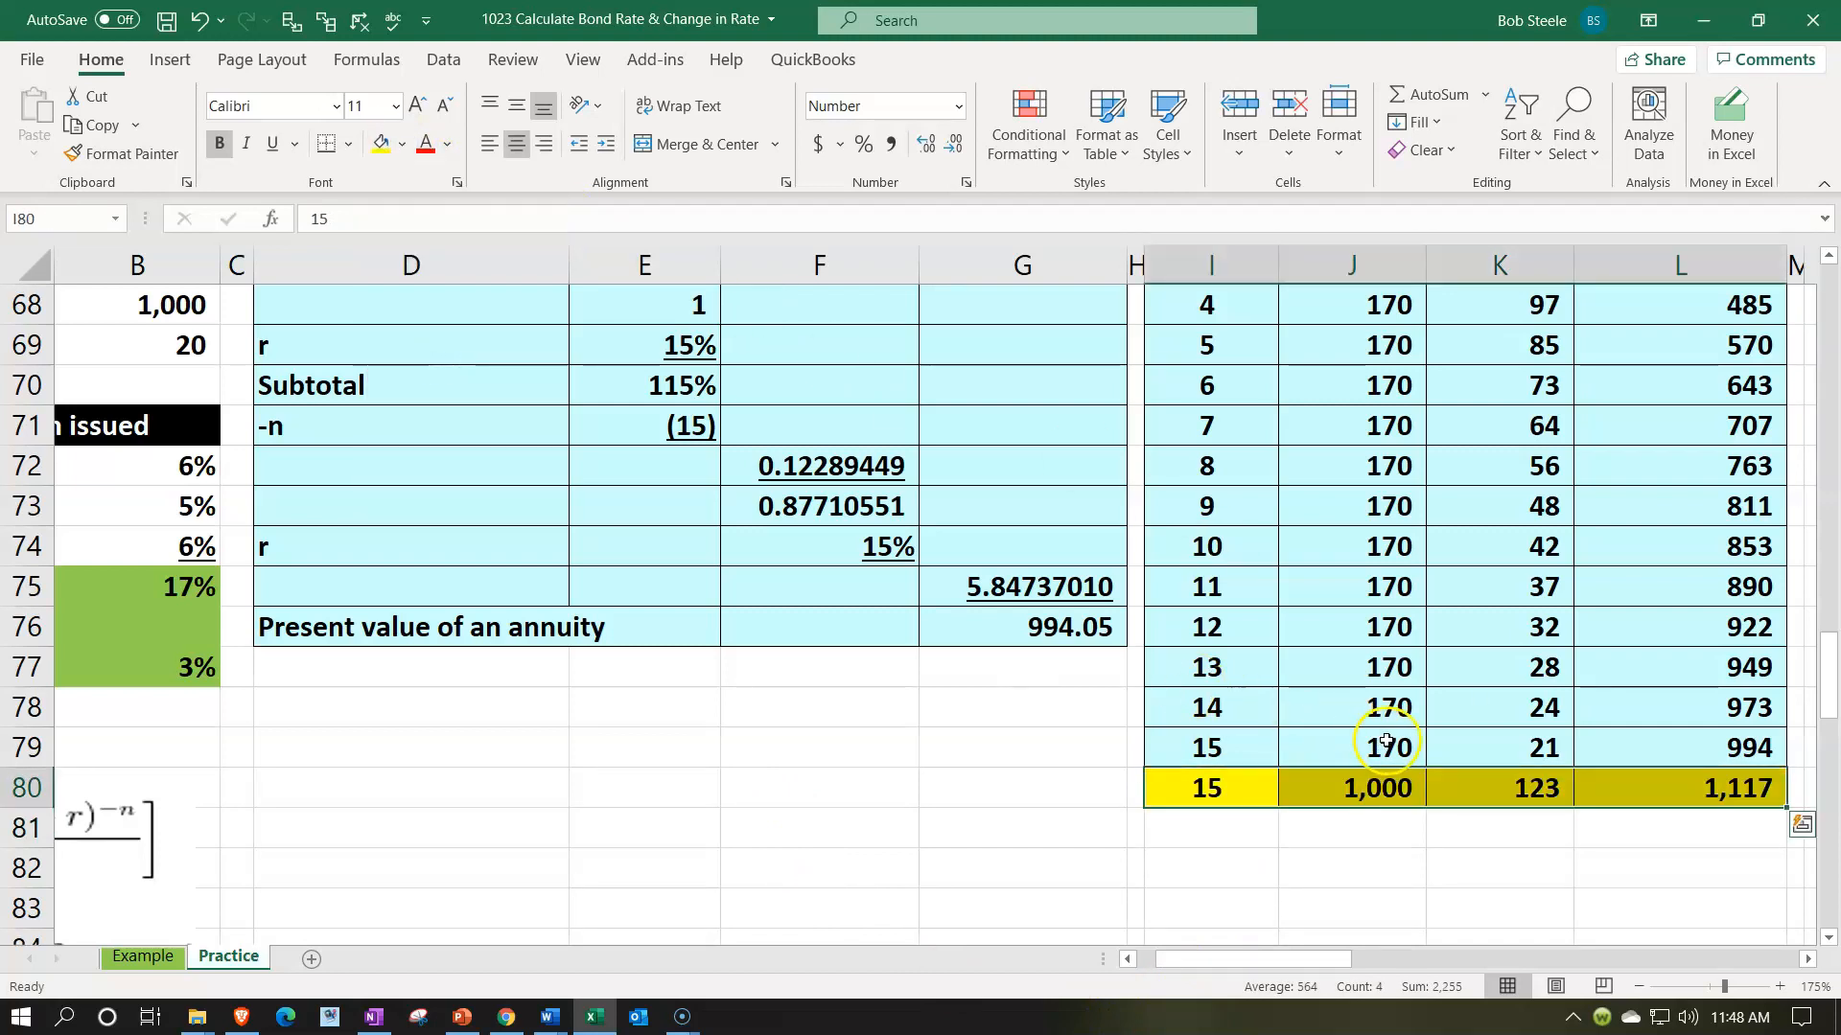
- Clear the PV Annuity and Total amounts in AA73:AA75 under the Formula Present Value table
{"action": "scroll", "coordinate": [1385, 709], "scroll_direction": "up", "scroll_amount": 2}
{"action": "left_click", "coordinate": [1406, 538]}
{"action": "key", "text": "Right"}
{"action": "key", "text": "Right"}
{"action": "key", "text": "Right"}
{"action": "key", "text": "Right"}
{"action": "key", "text": "Right"}
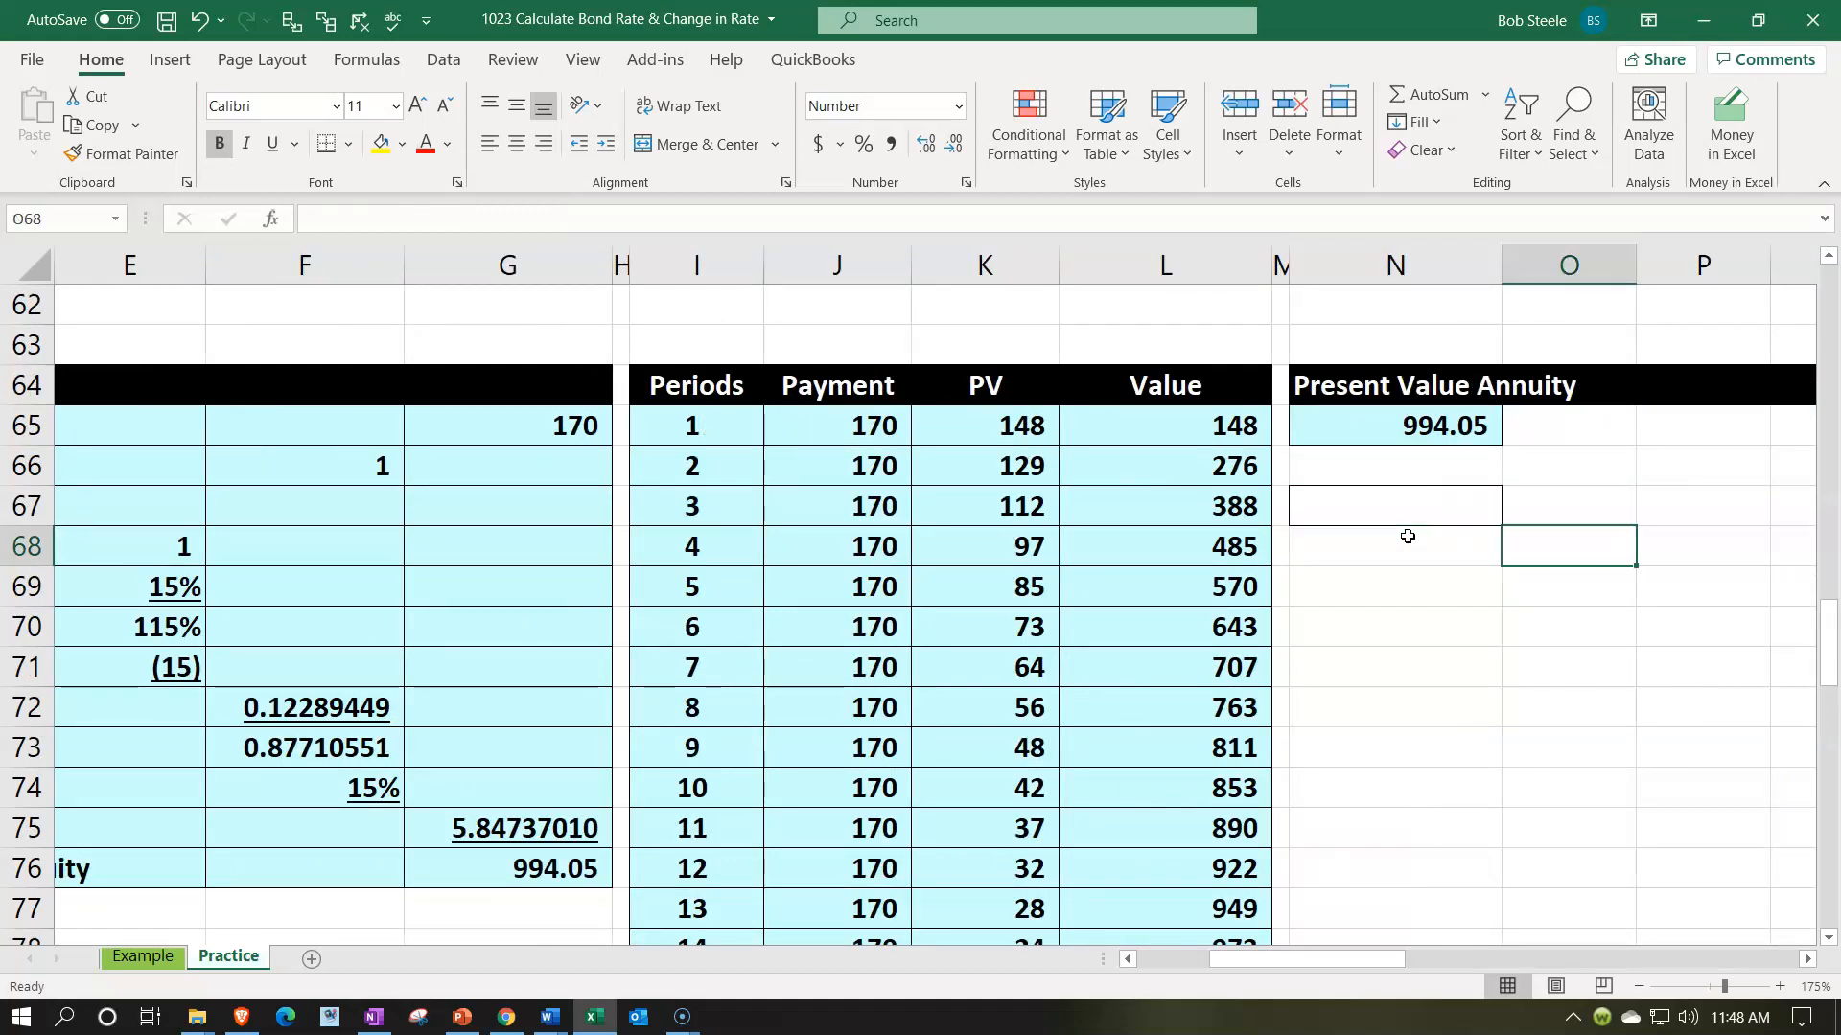
{"action": "key", "text": "Right"}
{"action": "key", "text": "Right"}
{"action": "key", "text": "Right"}
{"action": "key", "text": "Right"}
{"action": "key", "text": "Right"}
{"action": "key", "text": "Right"}
{"action": "key", "text": "Right"}
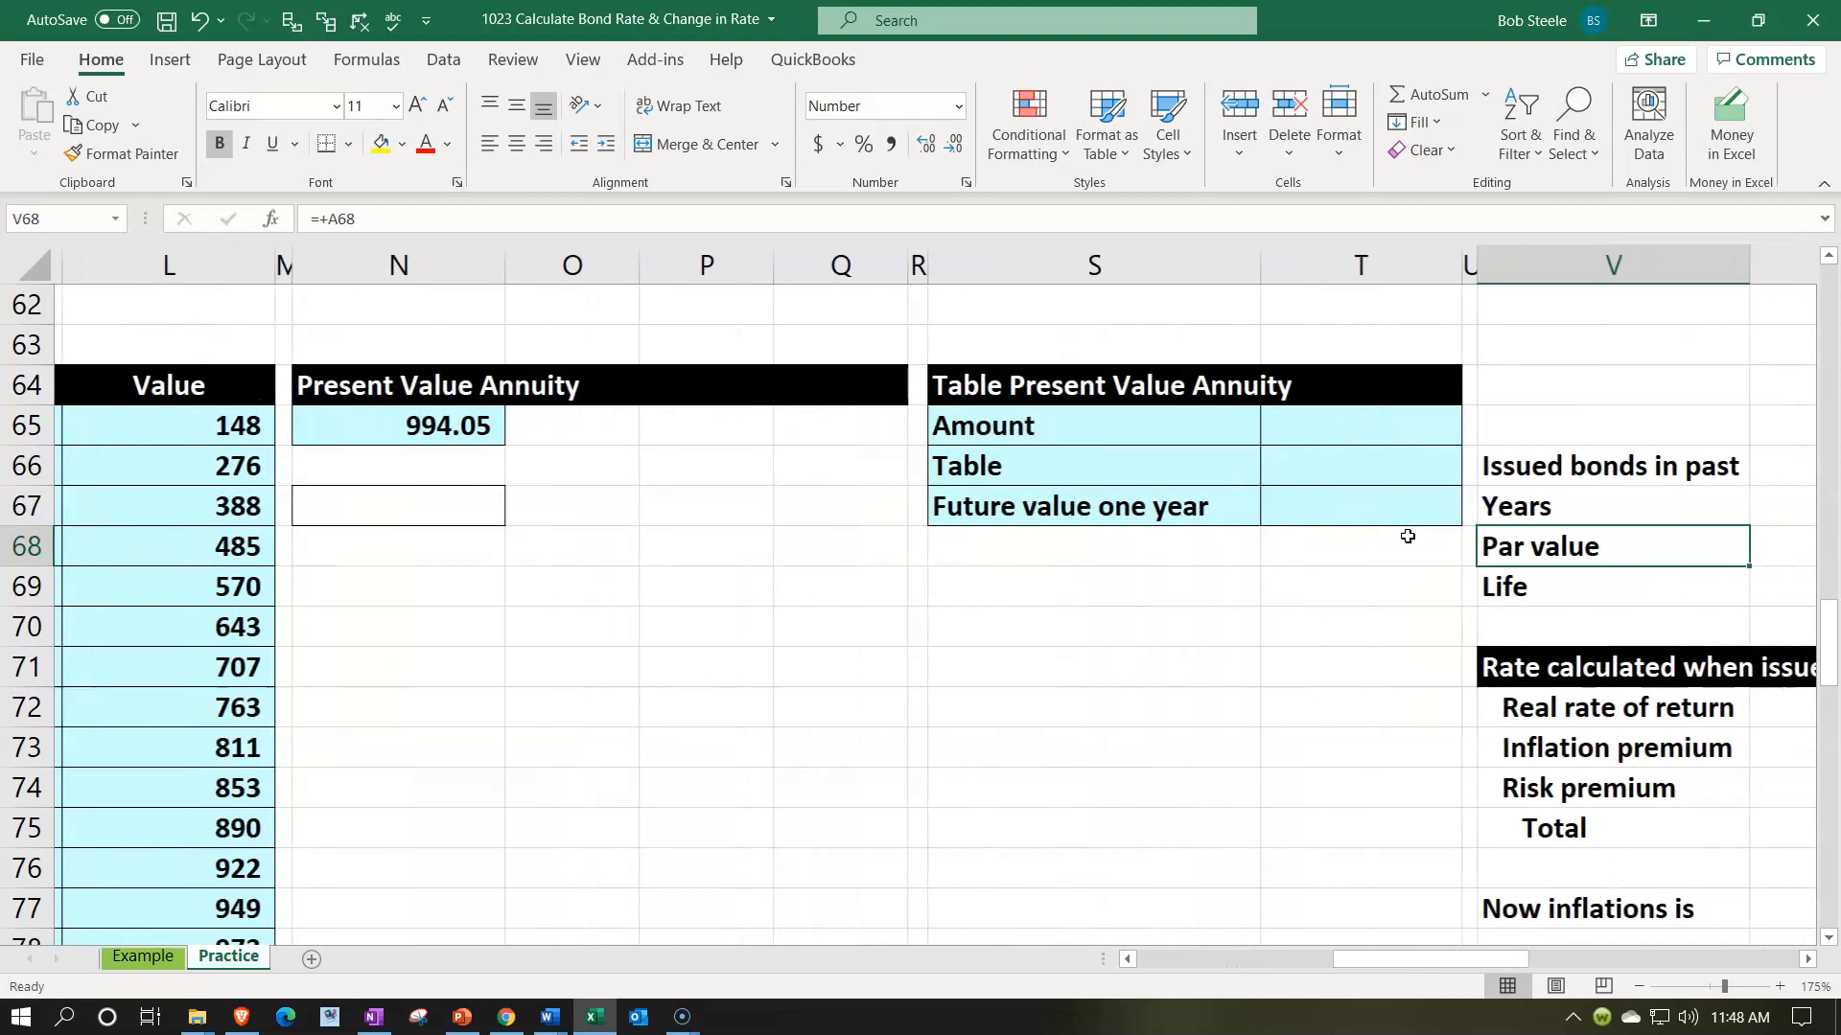
{"action": "key", "text": "Right"}
{"action": "key", "text": "Right"}
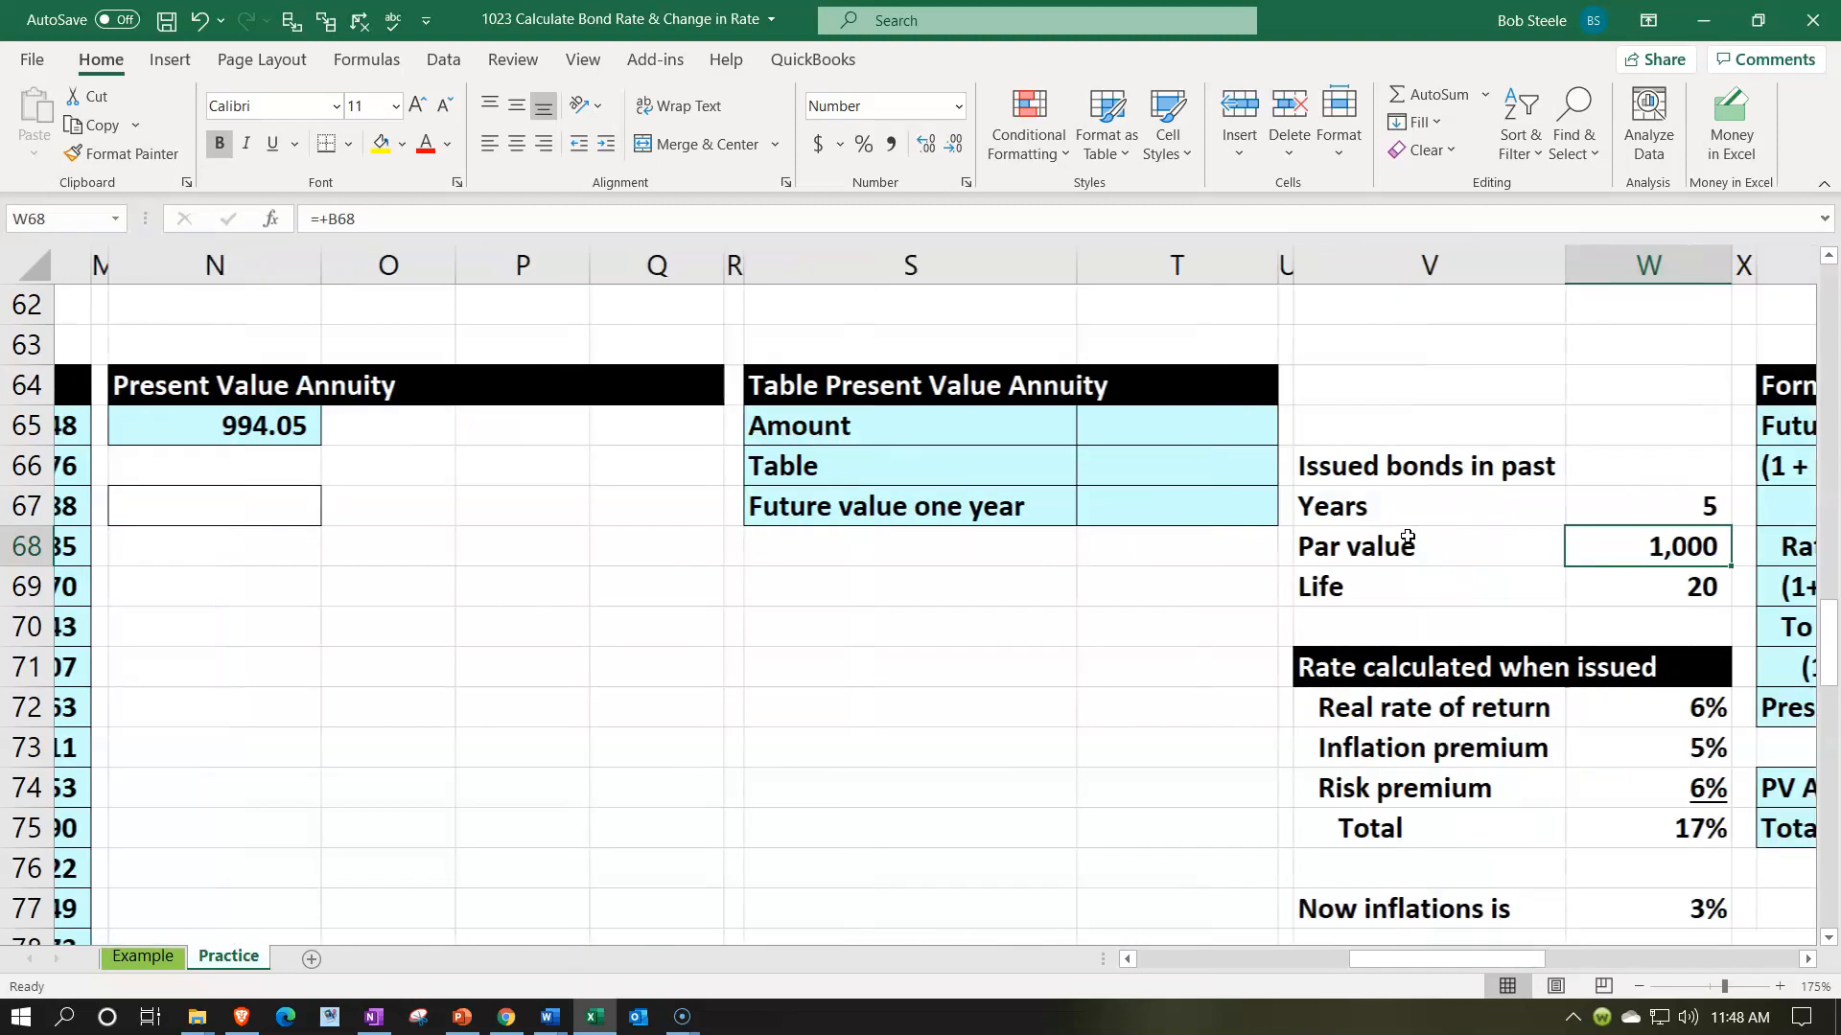
{"action": "key", "text": "Right"}
{"action": "key", "text": "Right"}
{"action": "key", "text": "Right"}
{"action": "key", "text": "Right"}
{"action": "key", "text": "Right"}
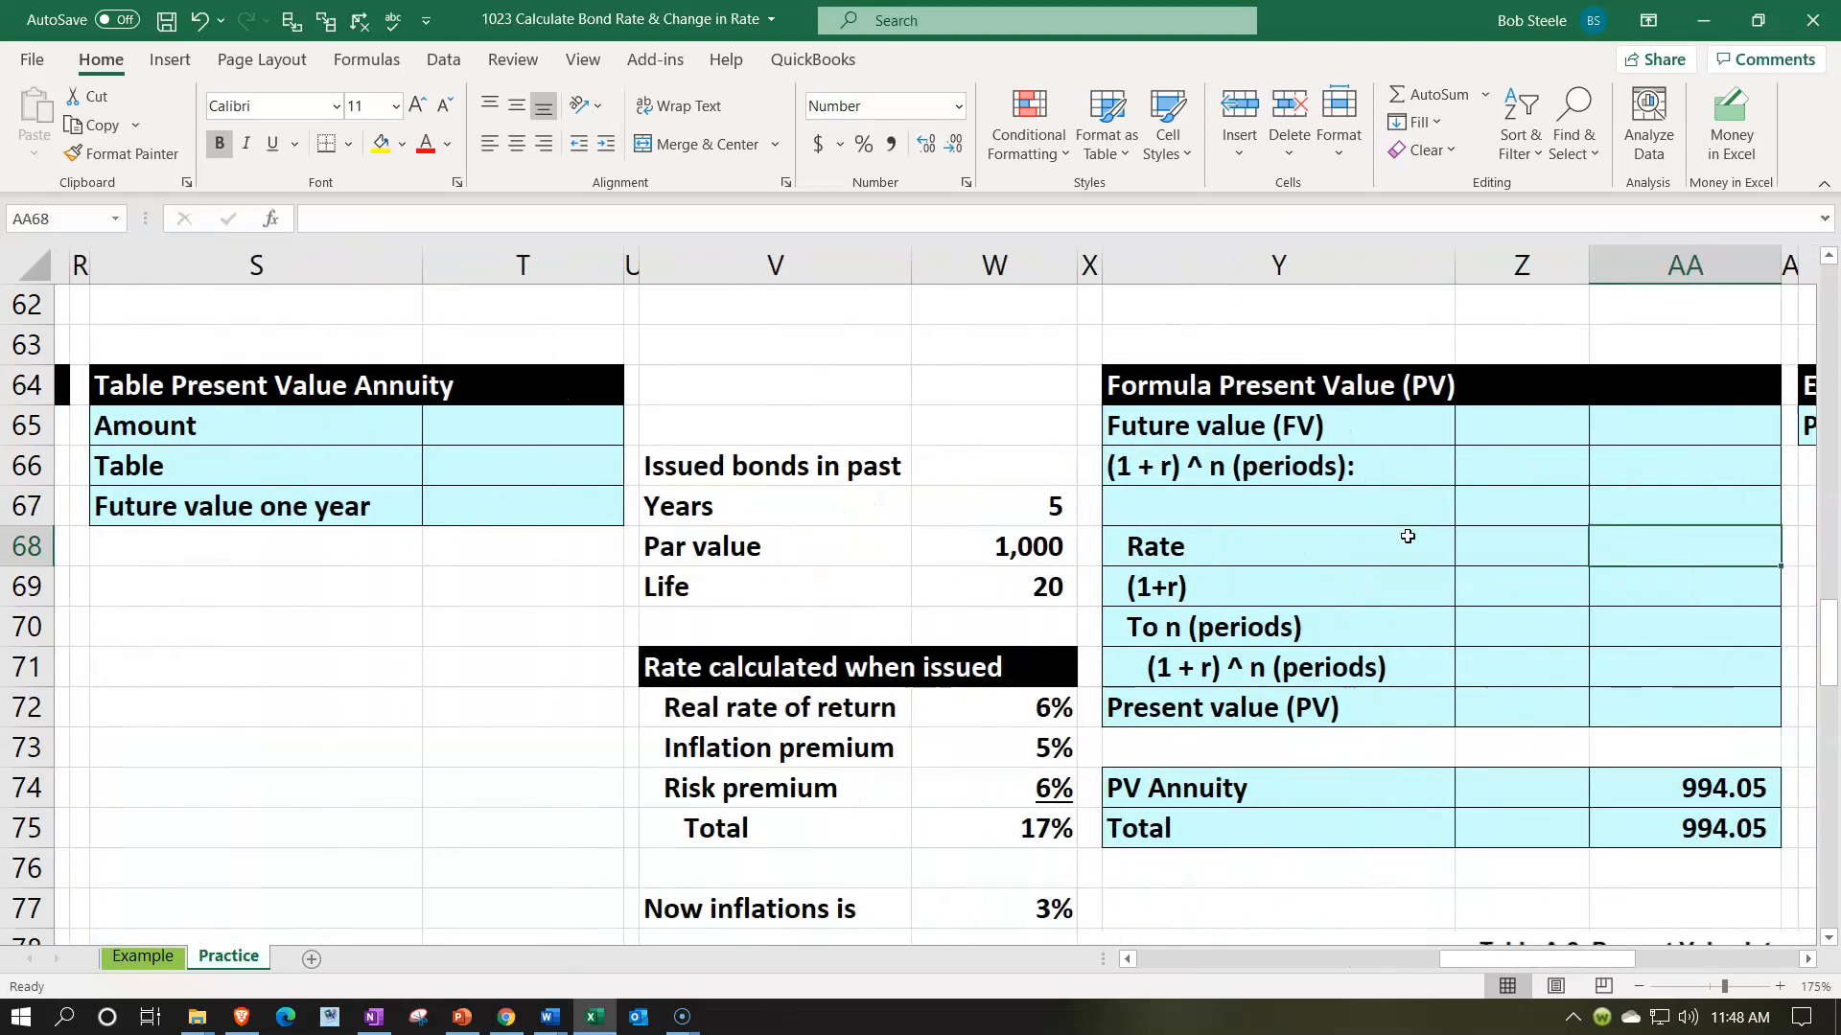
{"action": "left_click_drag", "start_coordinate": [1370, 752], "coordinate": [1363, 813]}
{"action": "key", "text": "Delete"}
- Link the Future value (FV) in AA65 to the bond's par value in W68
{"action": "scroll", "coordinate": [1363, 813], "scroll_direction": "down", "scroll_amount": 3}
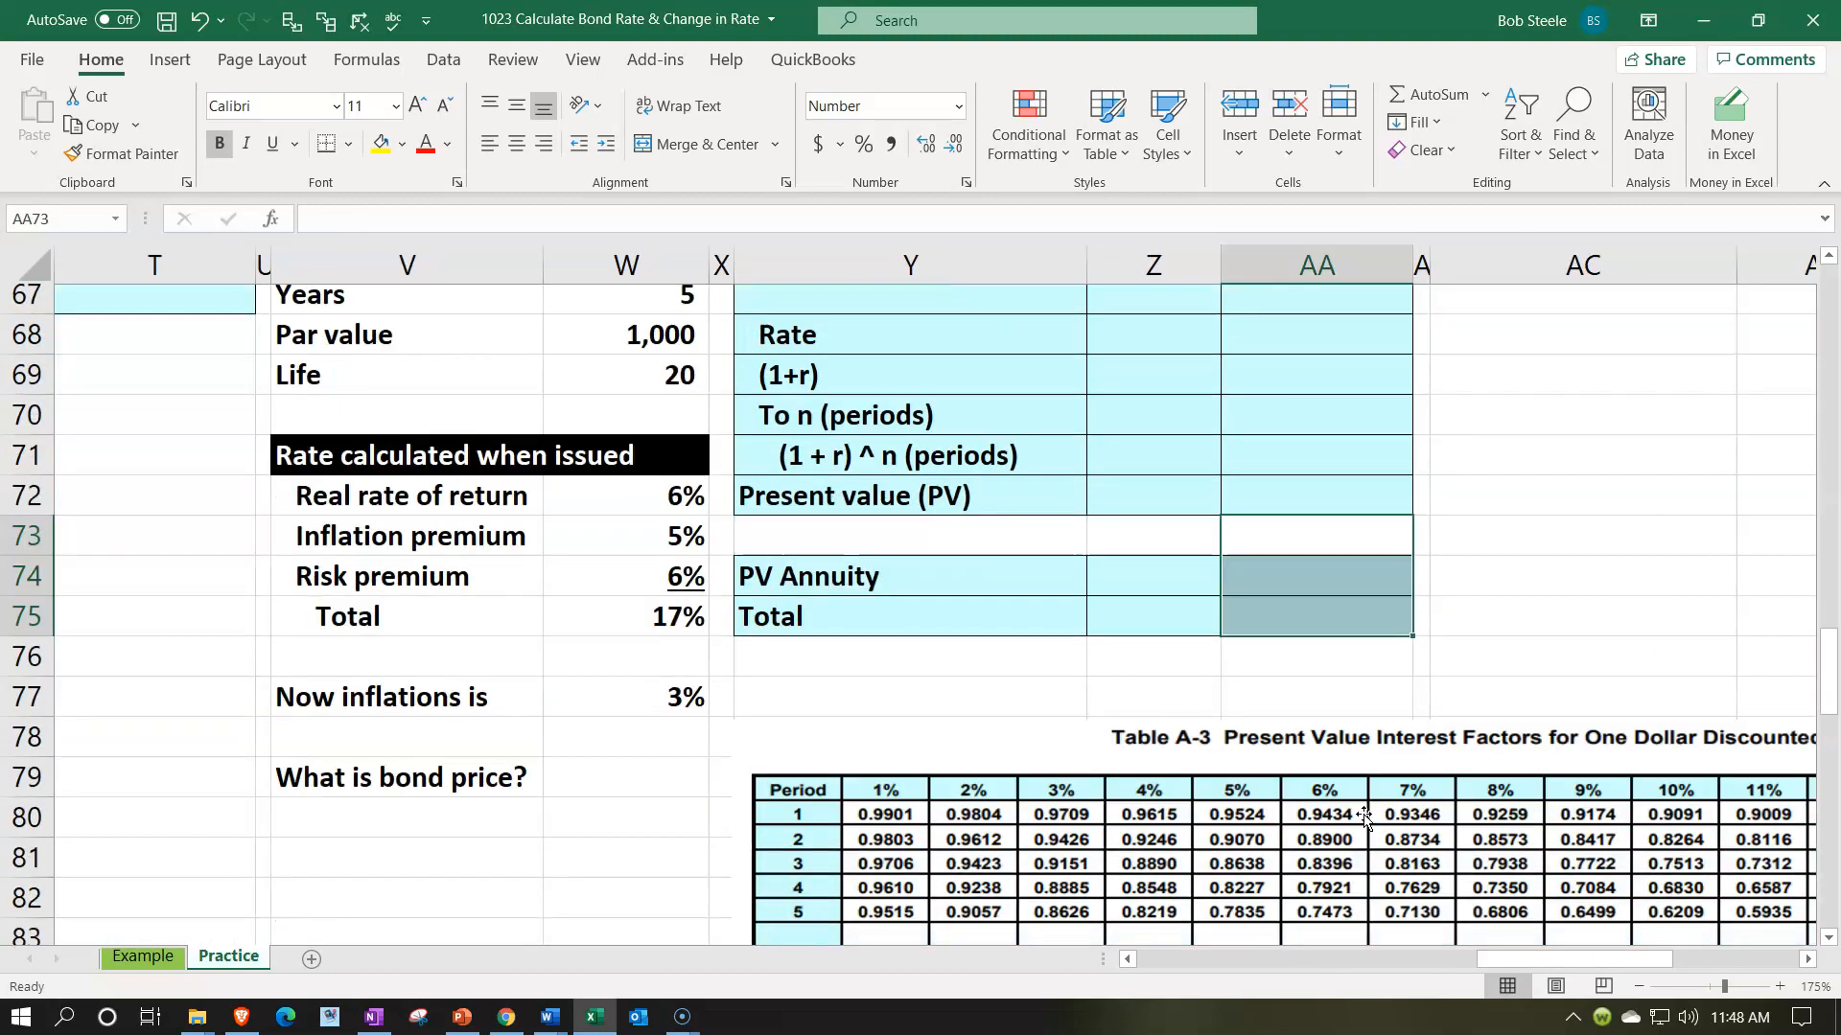
{"action": "left_click", "coordinate": [505, 746]}
{"action": "left_click_drag", "start_coordinate": [505, 746], "coordinate": [531, 732]}
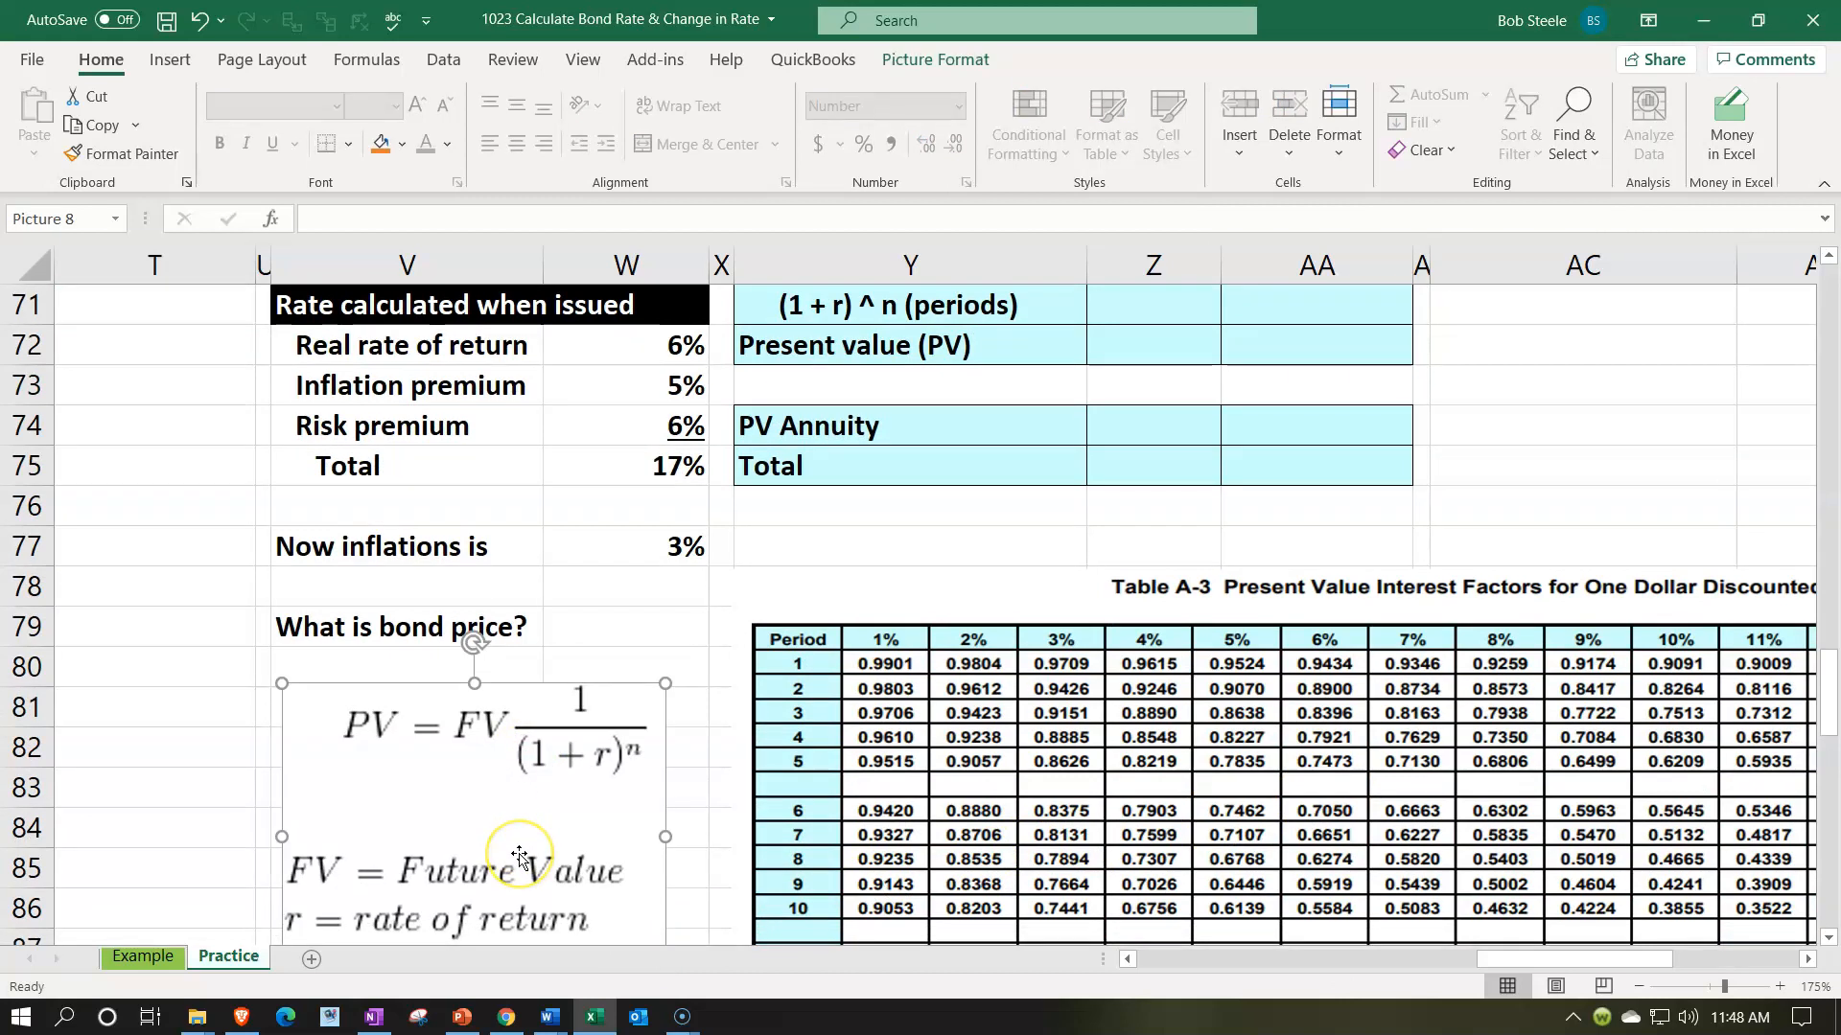
{"action": "scroll", "coordinate": [518, 857], "scroll_direction": "up", "scroll_amount": 2}
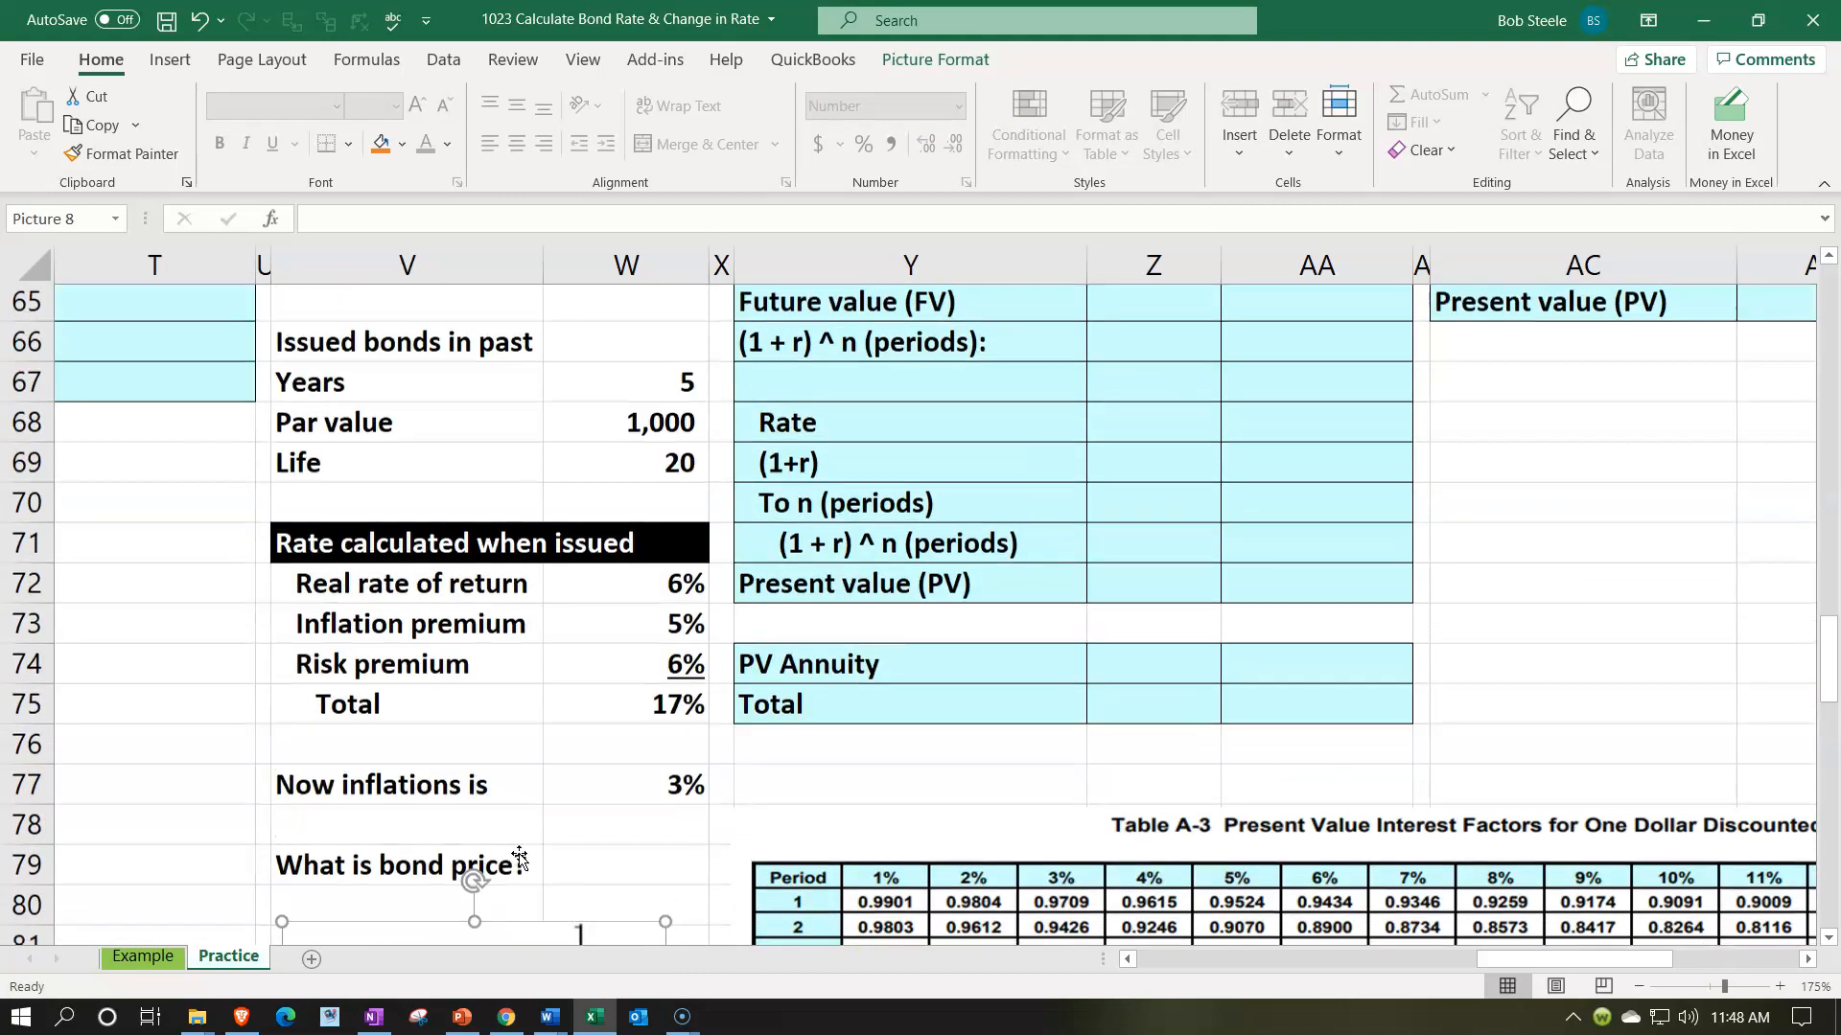
{"action": "scroll", "coordinate": [1048, 546], "scroll_direction": "up", "scroll_amount": 1}
{"action": "left_click", "coordinate": [1241, 445]}
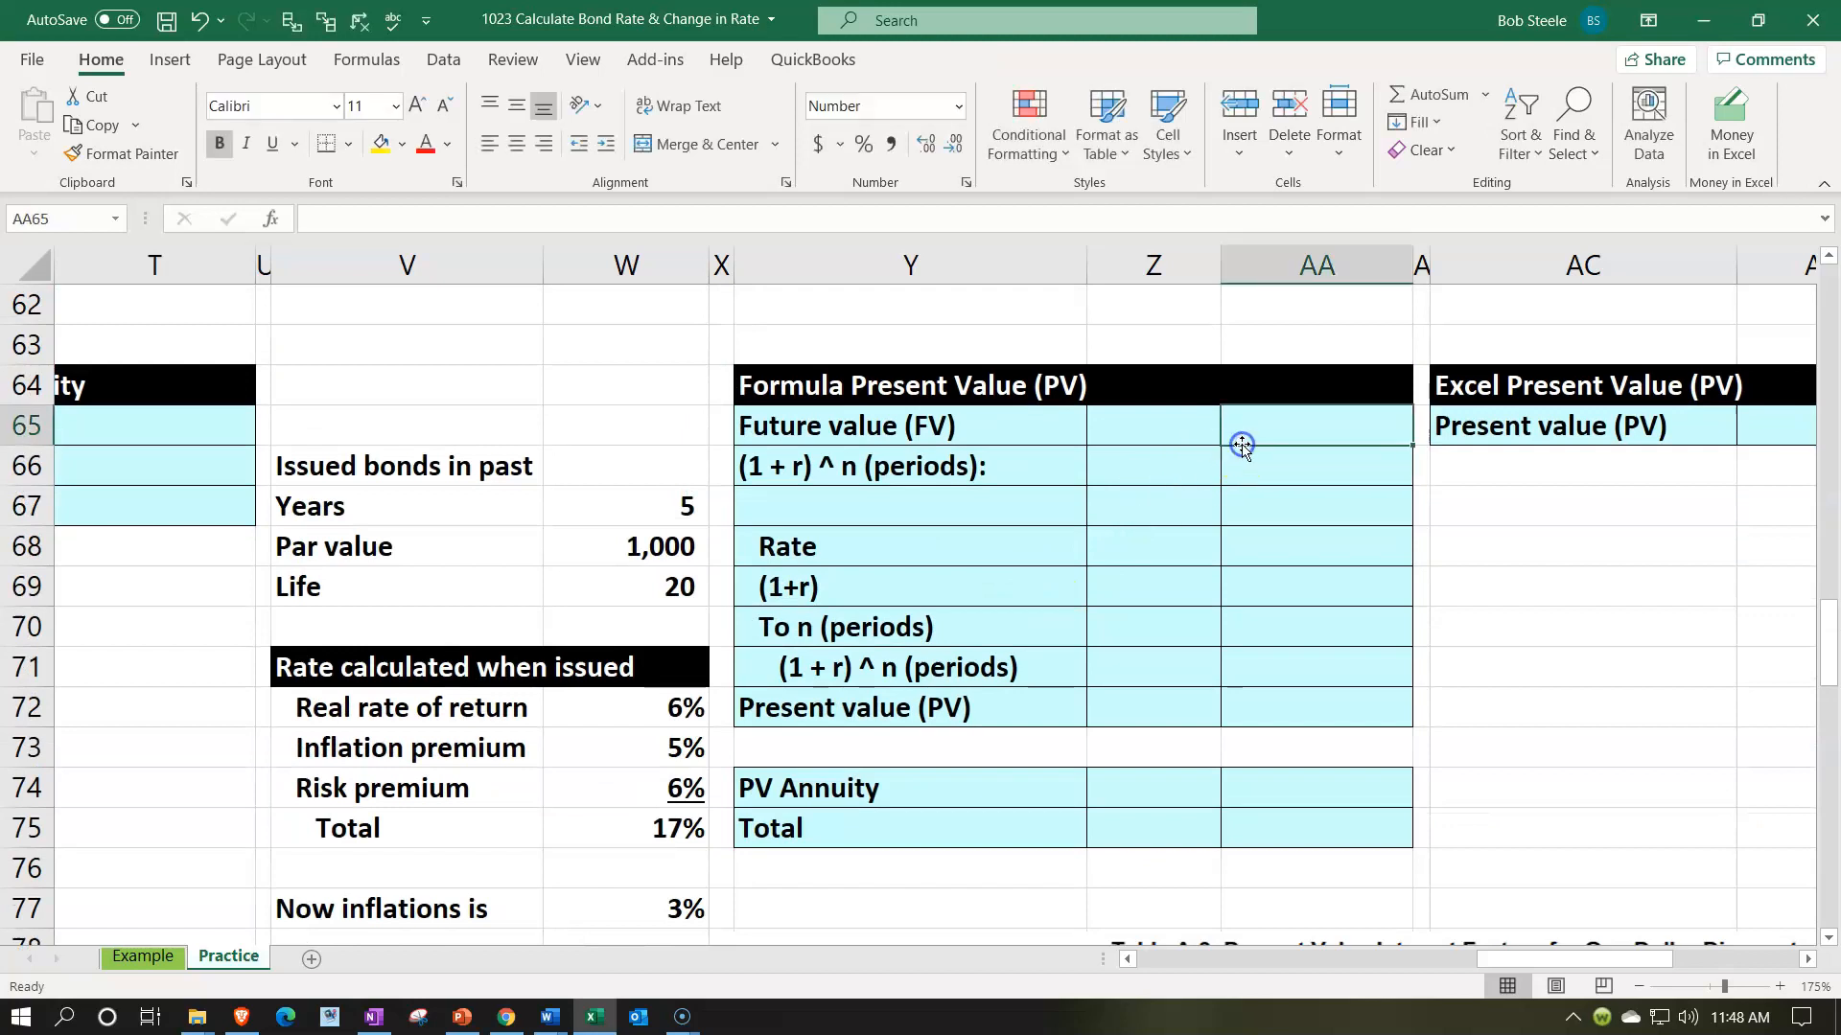
{"action": "type", "text": "="}
{"action": "key", "text": "Down"}
{"action": "key", "text": "Down"}
{"action": "key", "text": "Left"}
{"action": "key", "text": "Left"}
{"action": "key", "text": "Left"}
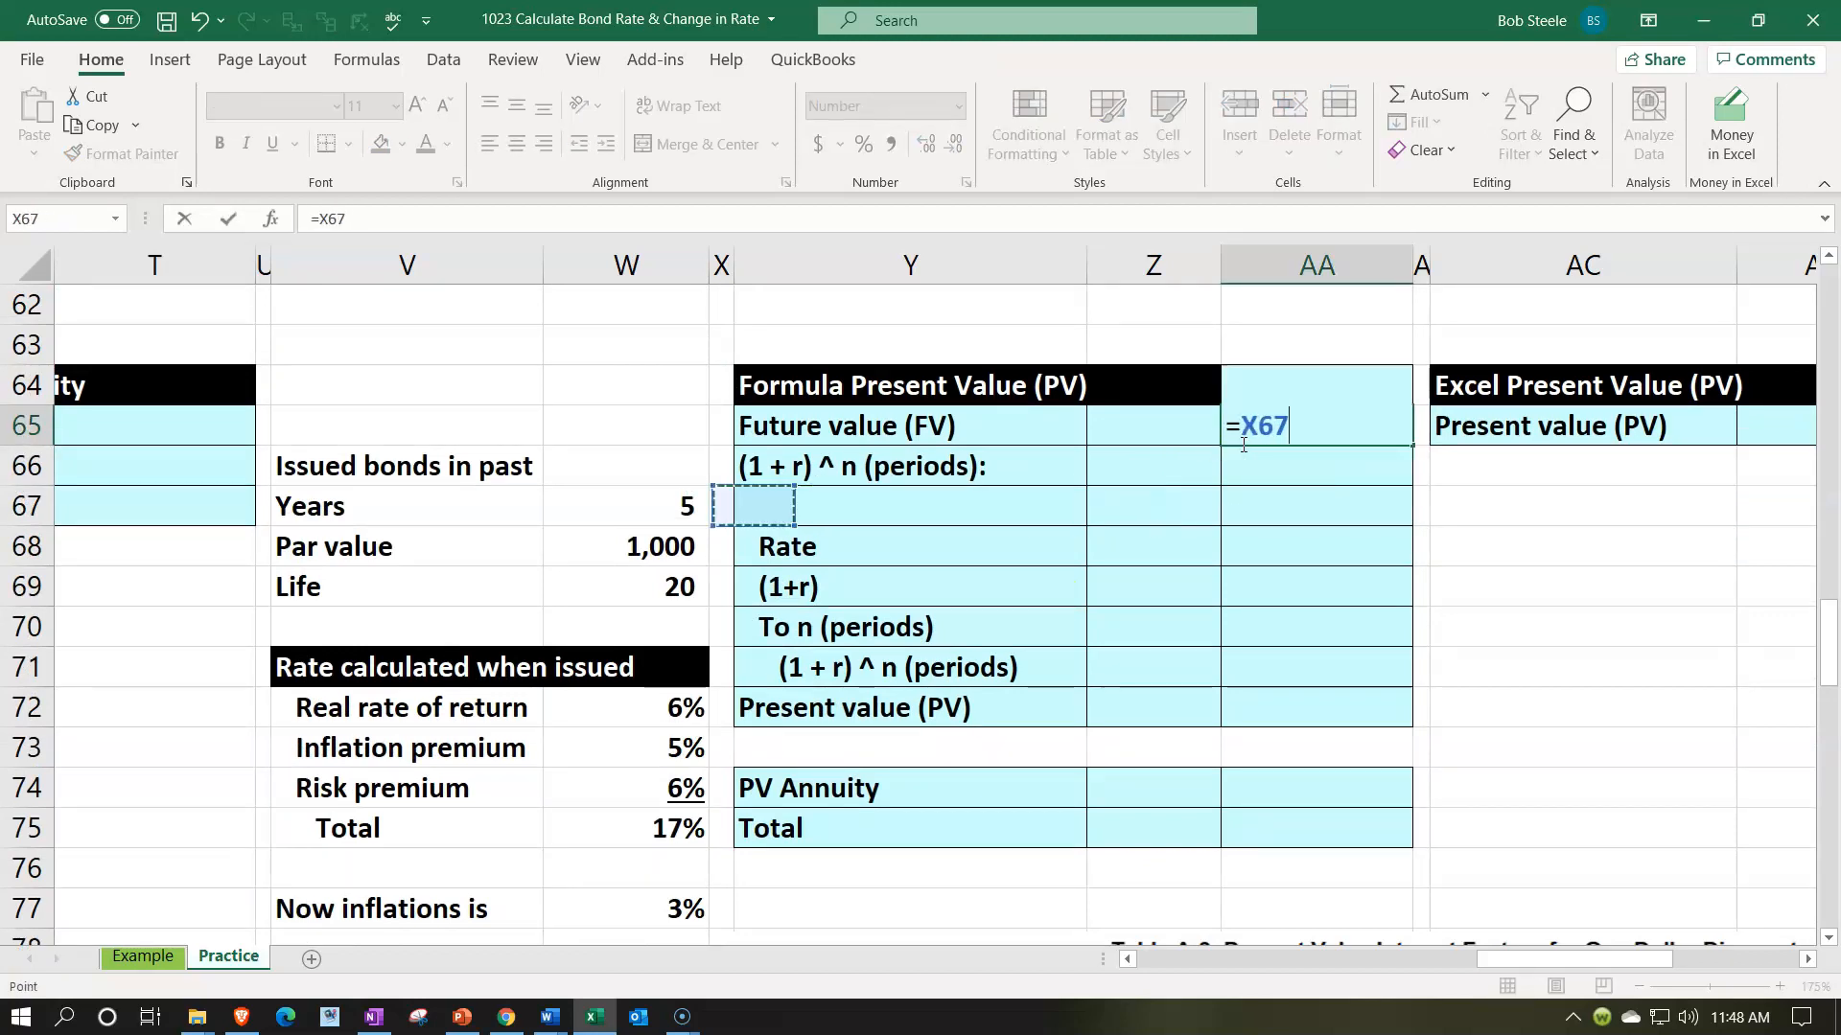
{"action": "key", "text": "Left"}
{"action": "key", "text": "Down"}
{"action": "key", "text": "Return"}
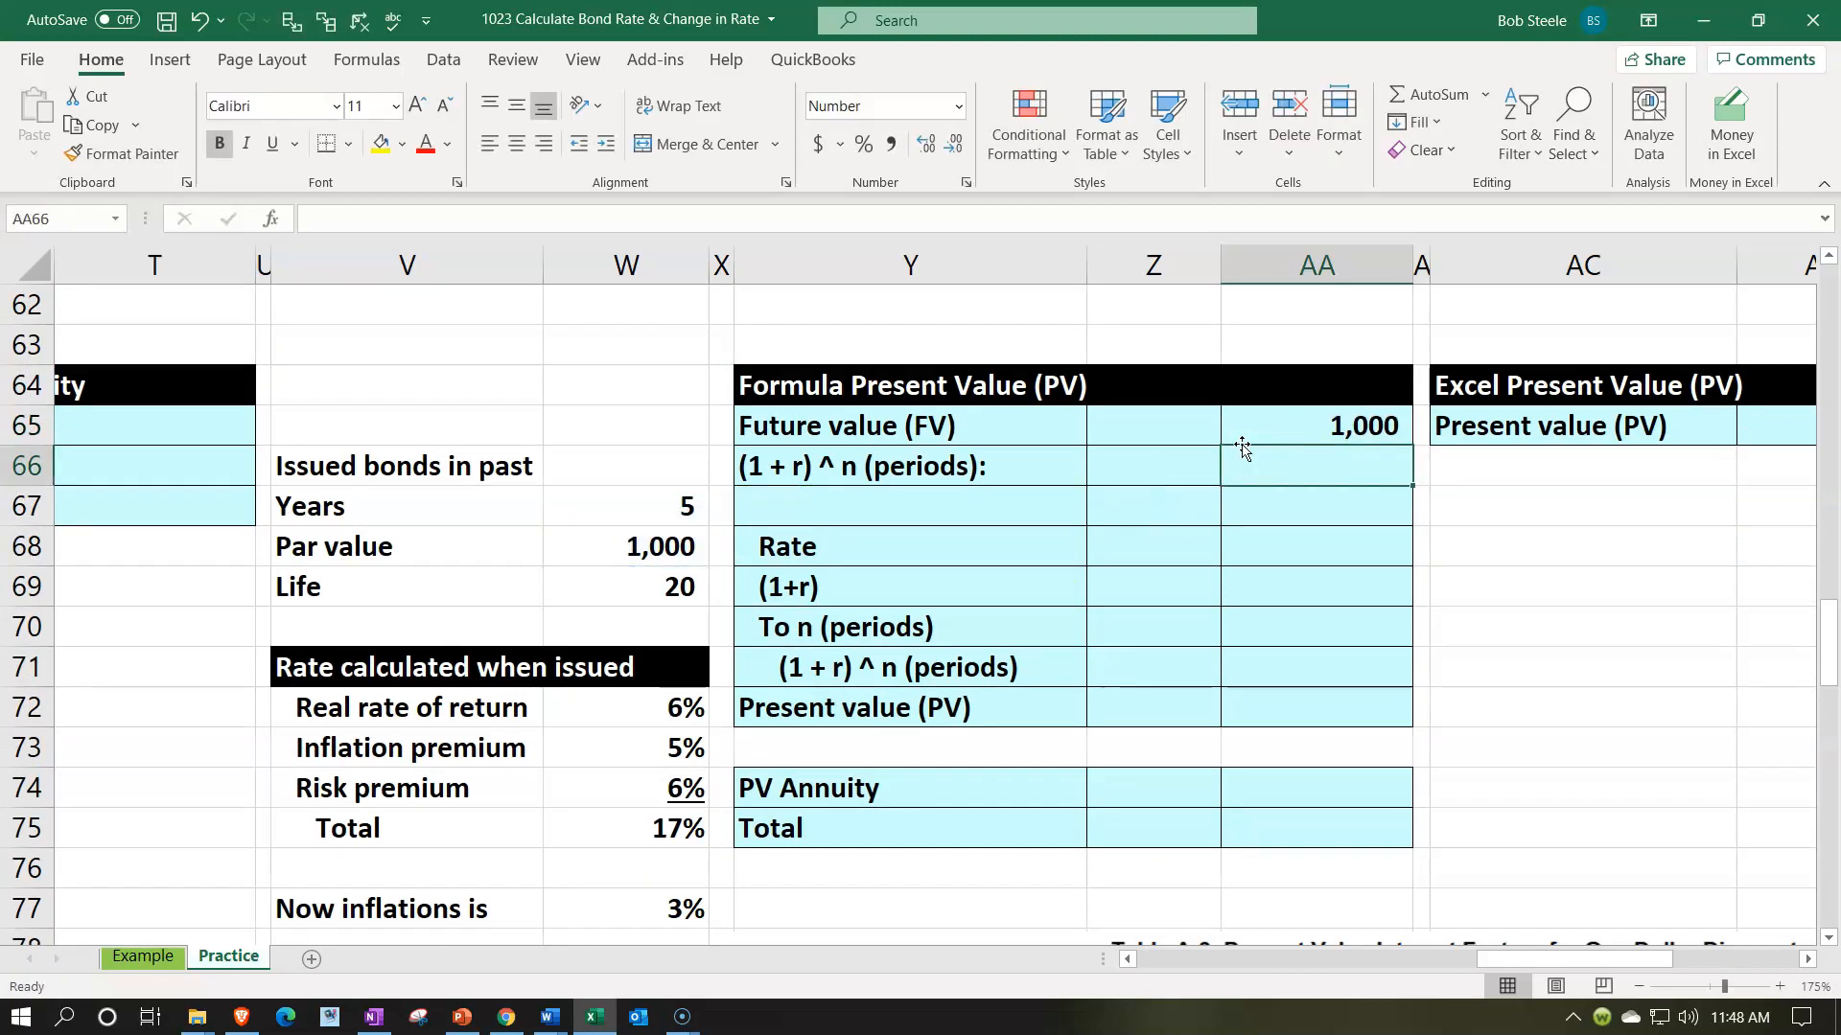
- Enter 1 in Z67 as the first part of the (1 + r) calculation
{"action": "key", "text": "Down"}
{"action": "key", "text": "Left"}
{"action": "type", "text": "1"}
{"action": "key", "text": "Return"}
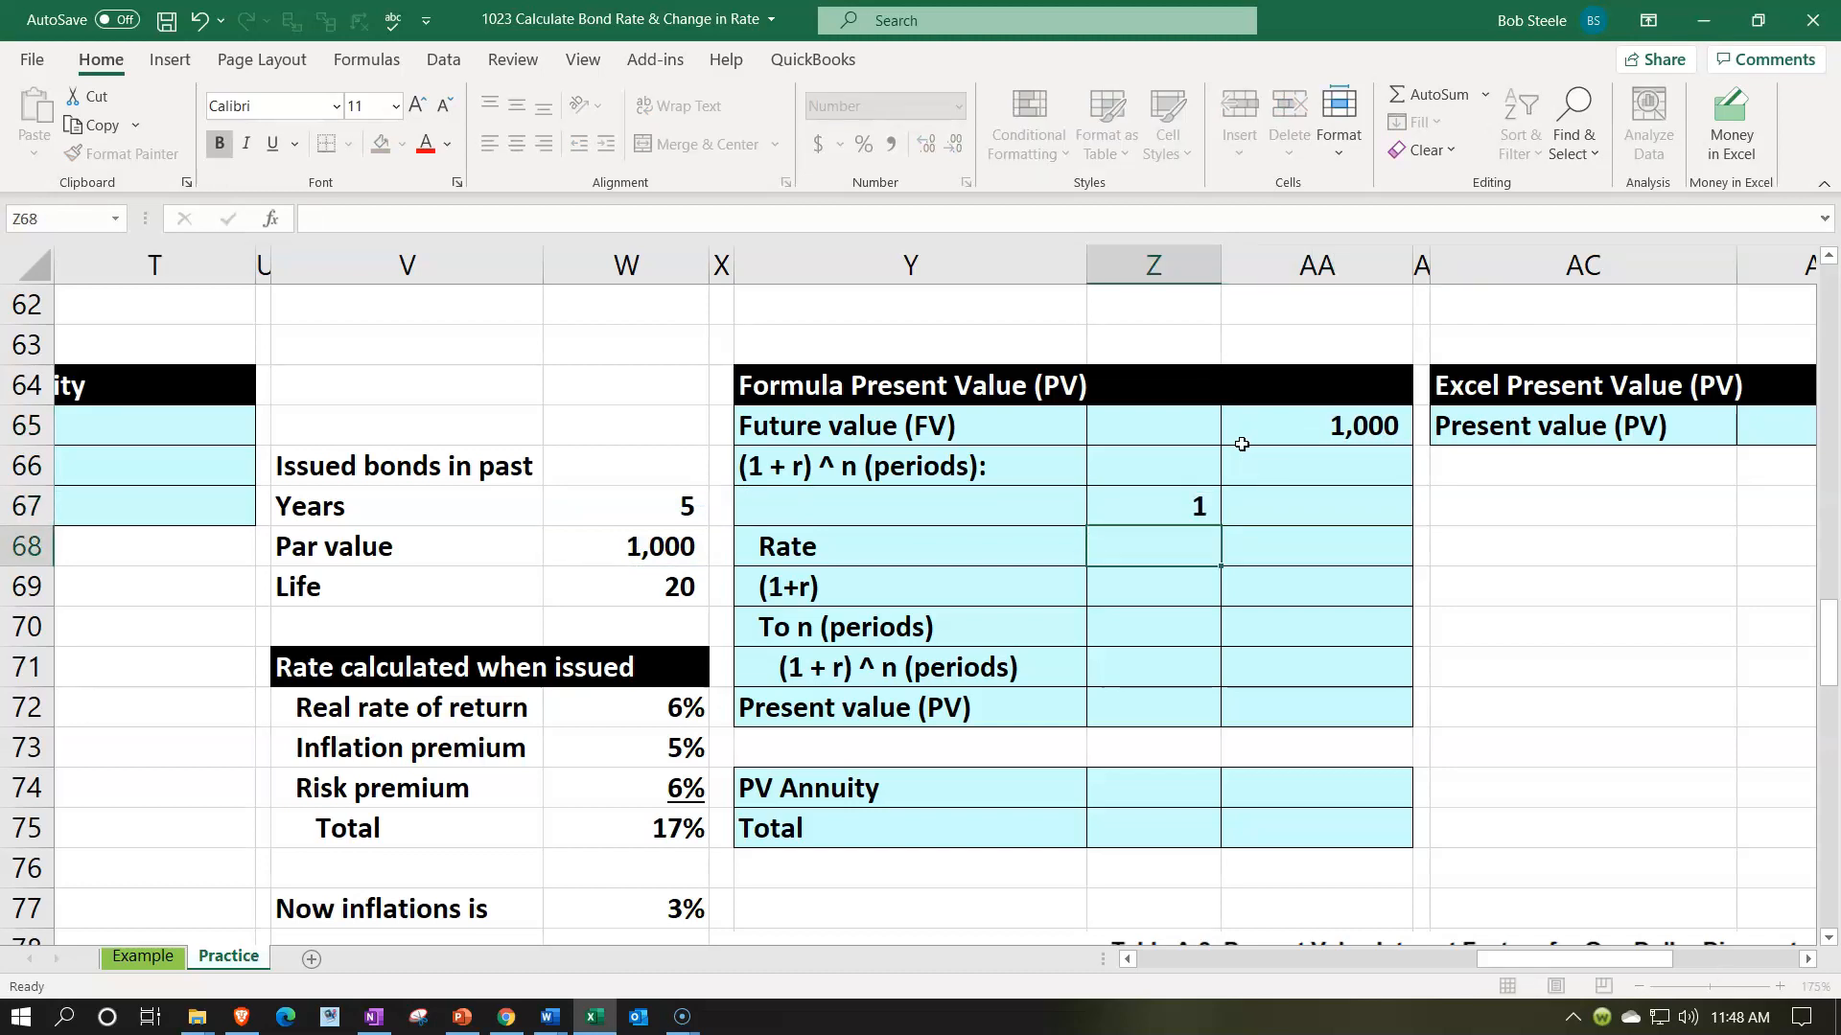
- Calculate the Rate in Z68 from the total rate less the inflation change, using =W75-(W73-W77)
{"action": "type", "text": "="}
{"action": "key", "text": "Down"}
{"action": "key", "text": "Down"}
{"action": "key", "text": "Down"}
{"action": "key", "text": "Down"}
{"action": "key", "text": "Down"}
{"action": "key", "text": "Down"}
{"action": "key", "text": "Down"}
{"action": "key", "text": "Left"}
{"action": "key", "text": "Left"}
{"action": "key", "text": "Left"}
{"action": "type", "text": "-"}
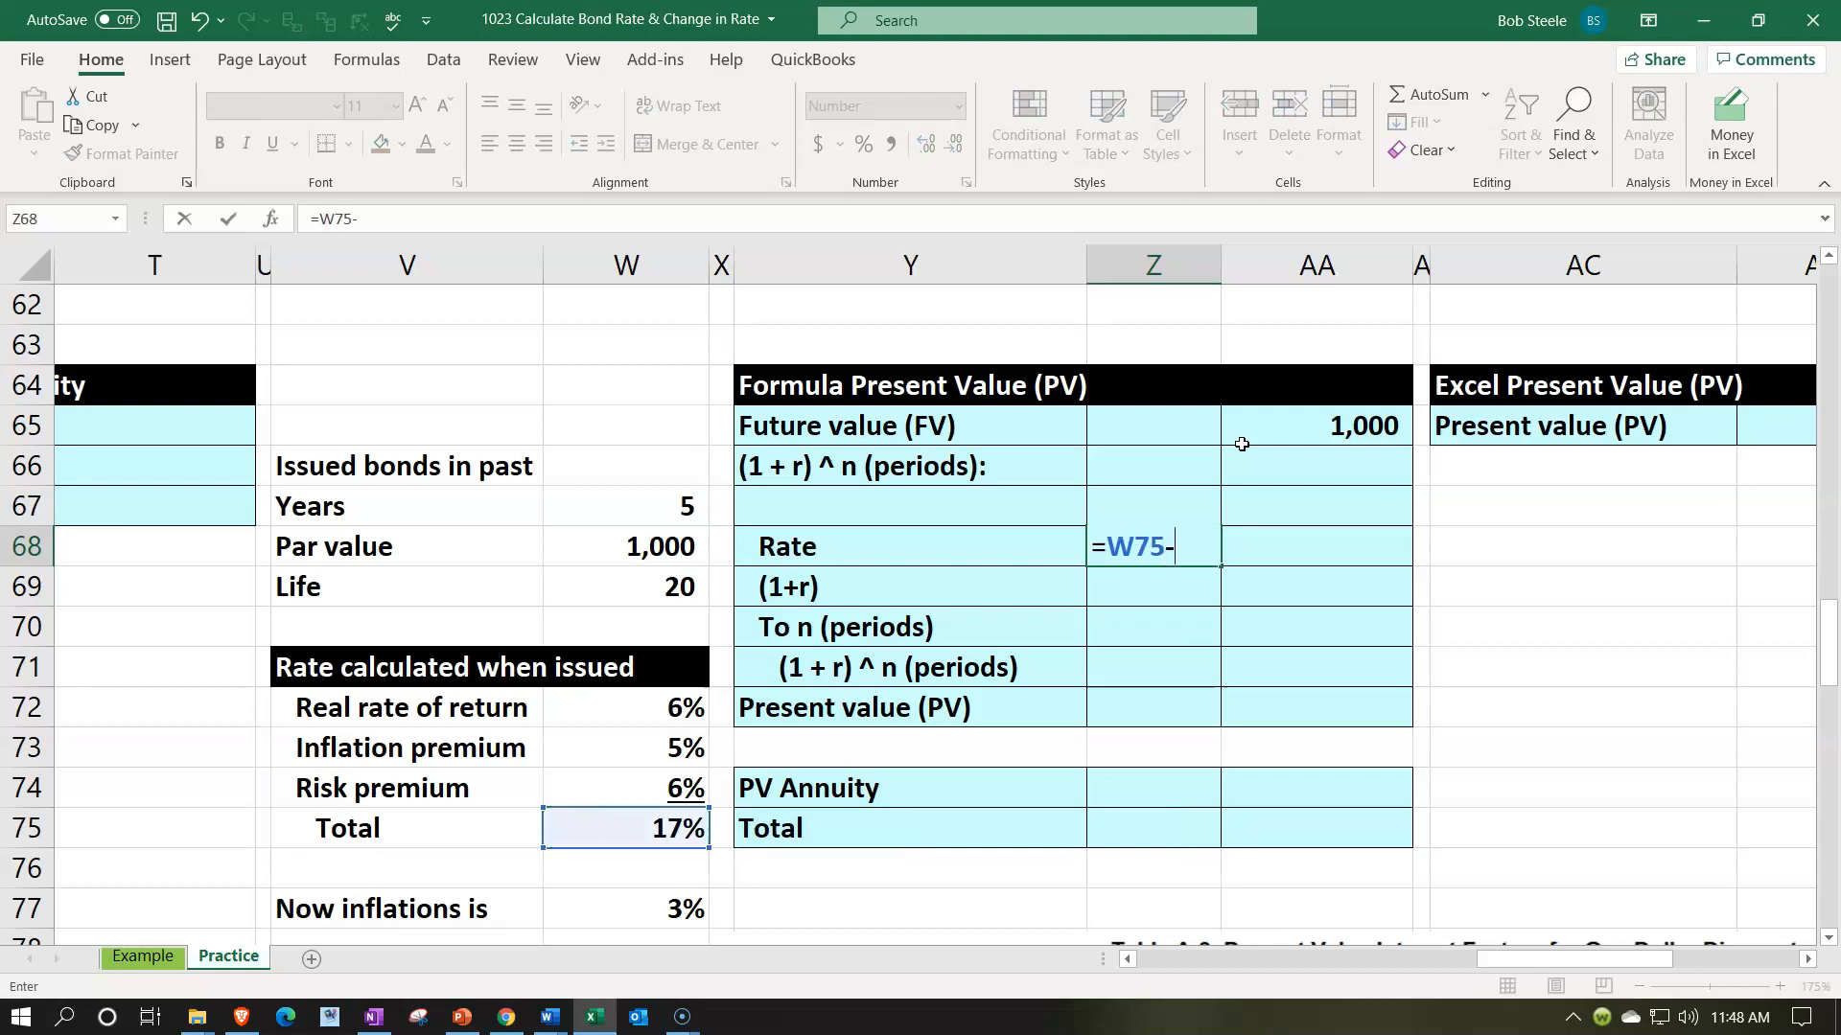
{"action": "type", "text": "("}
{"action": "key", "text": "Down"}
{"action": "key", "text": "Down"}
{"action": "key", "text": "Down"}
{"action": "key", "text": "Down"}
{"action": "key", "text": "Down"}
{"action": "key", "text": "Left"}
{"action": "key", "text": "Left"}
{"action": "key", "text": "Left"}
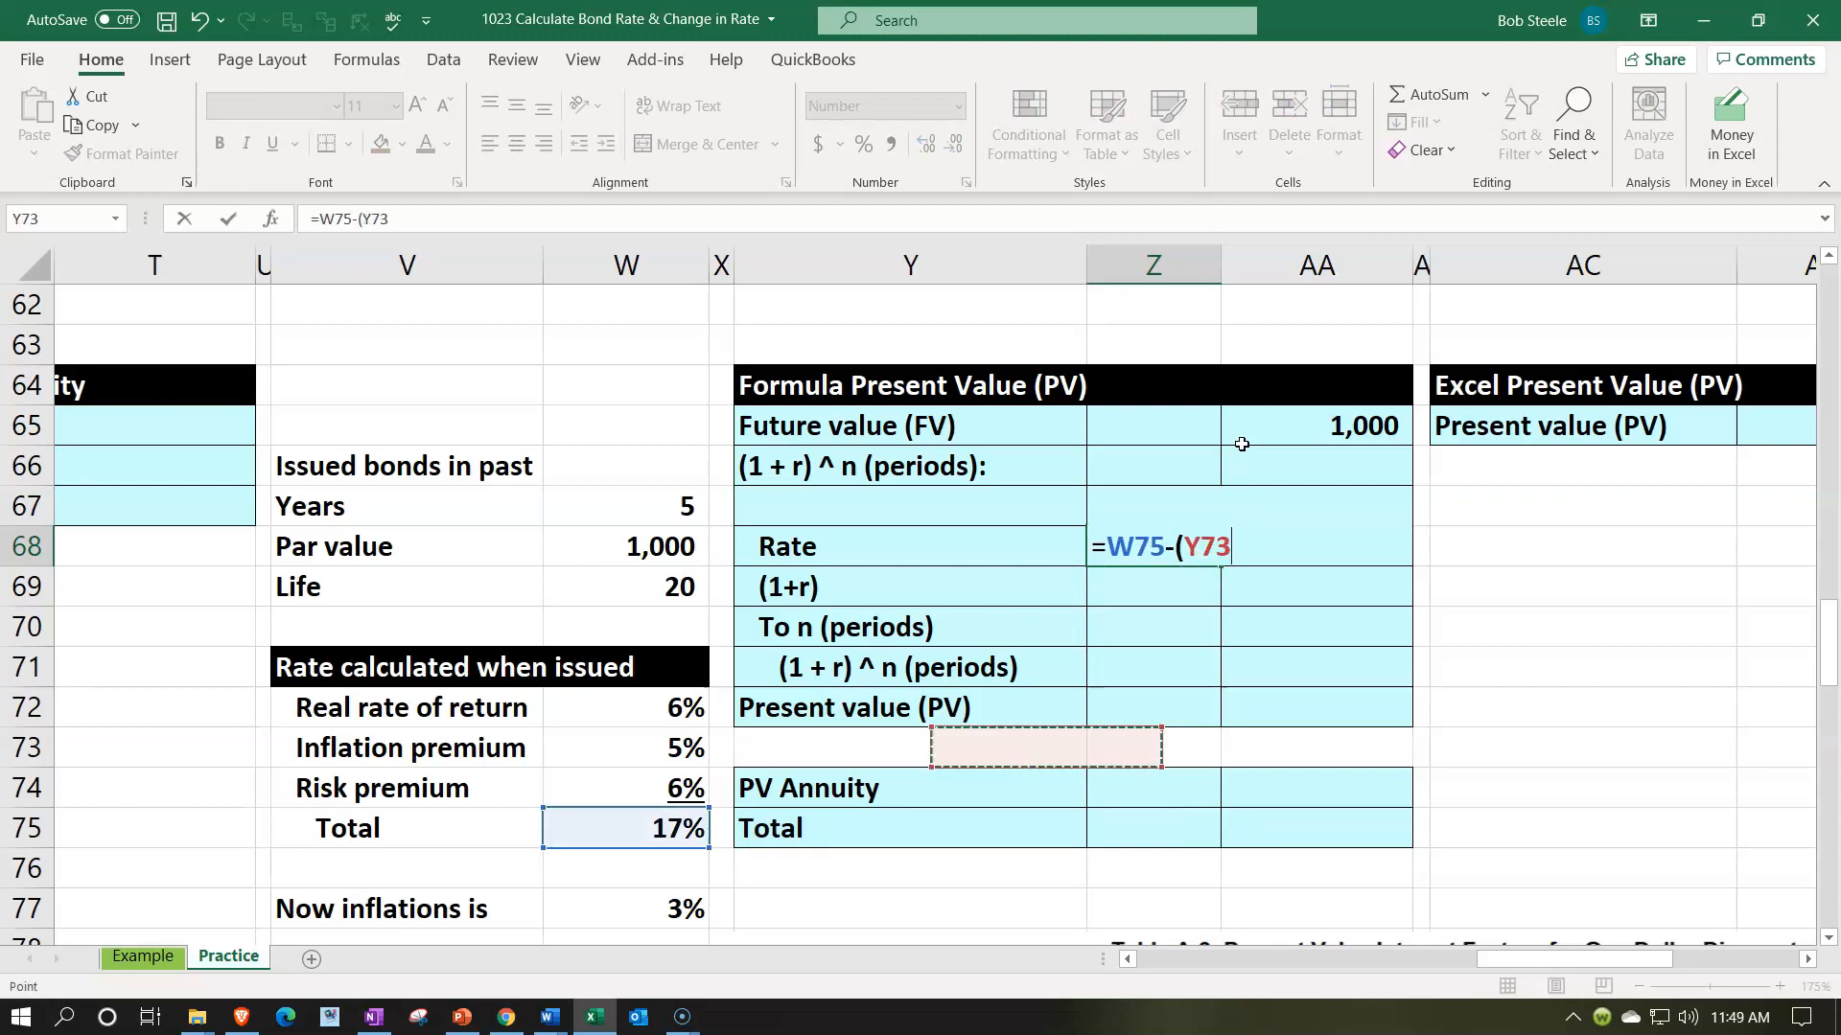
{"action": "type", "text": "-"}
{"action": "key", "text": "Down"}
{"action": "key", "text": "Down"}
{"action": "key", "text": "Down"}
{"action": "key", "text": "Down"}
{"action": "key", "text": "Down"}
{"action": "key", "text": "Down"}
{"action": "key", "text": "Down"}
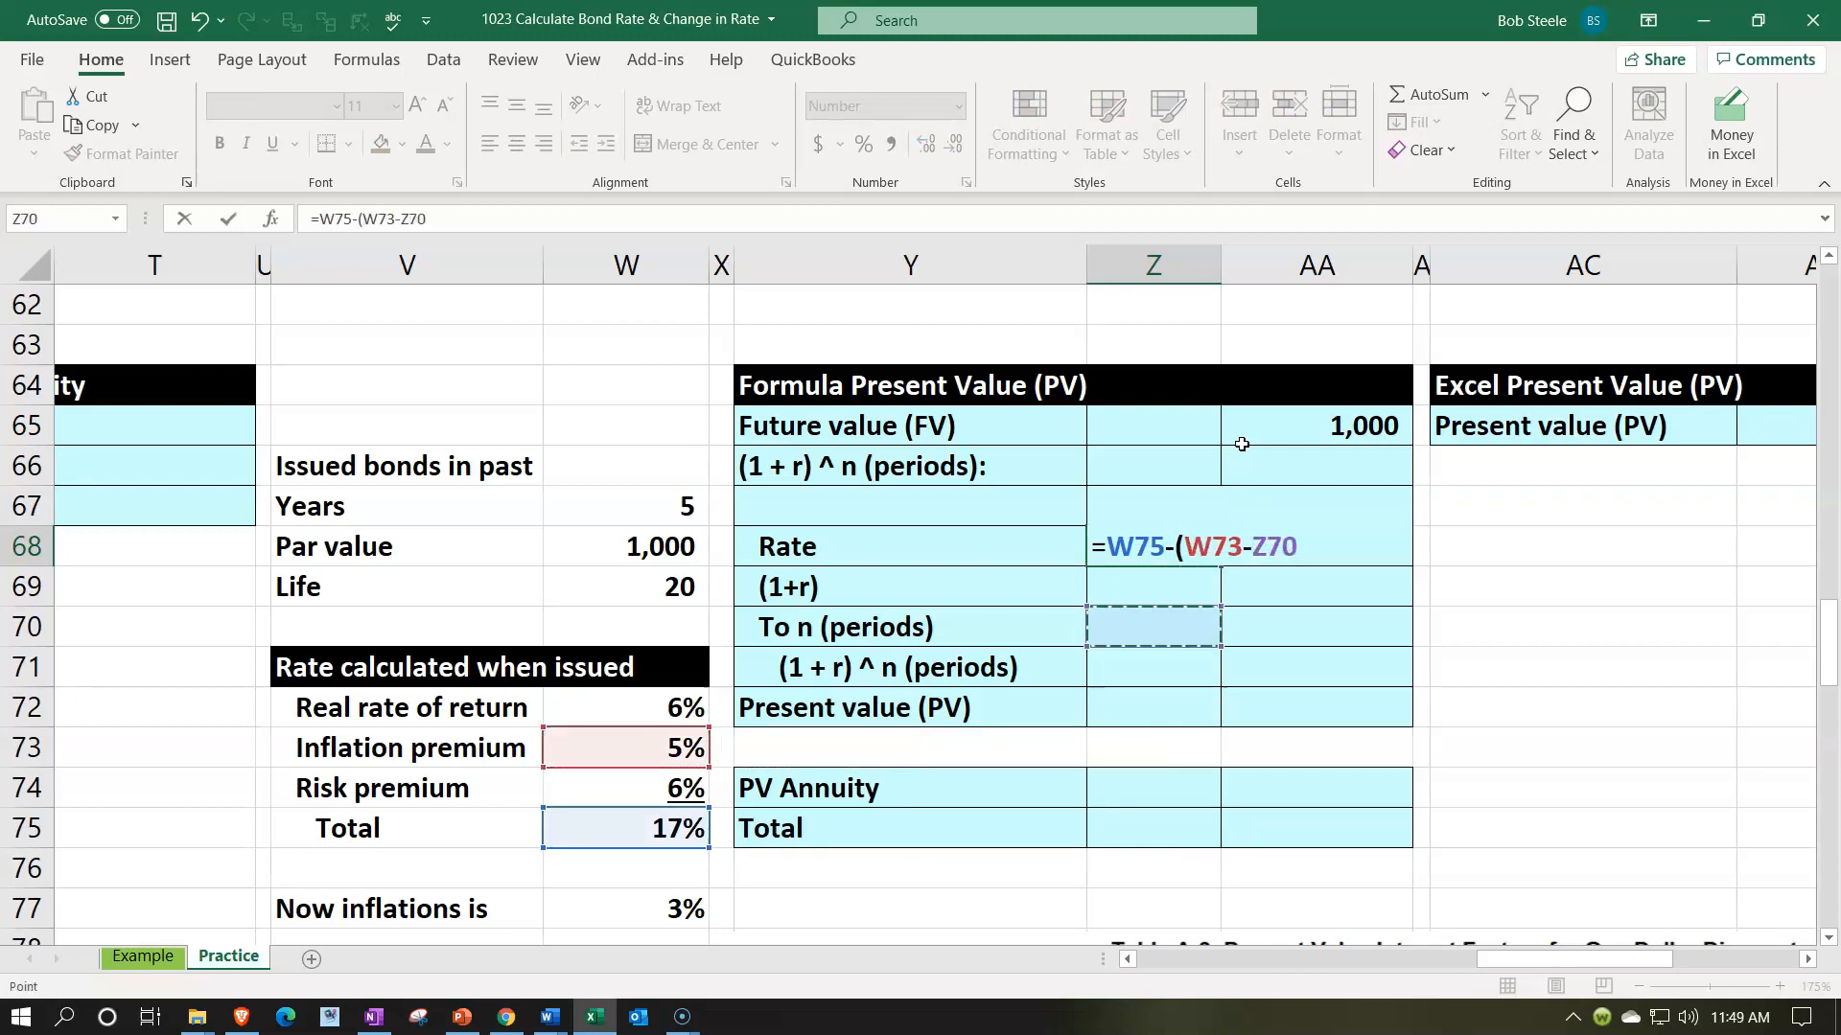
{"action": "key", "text": "Left"}
{"action": "key", "text": "Left"}
{"action": "key", "text": "Left"}
{"action": "key", "text": "Down"}
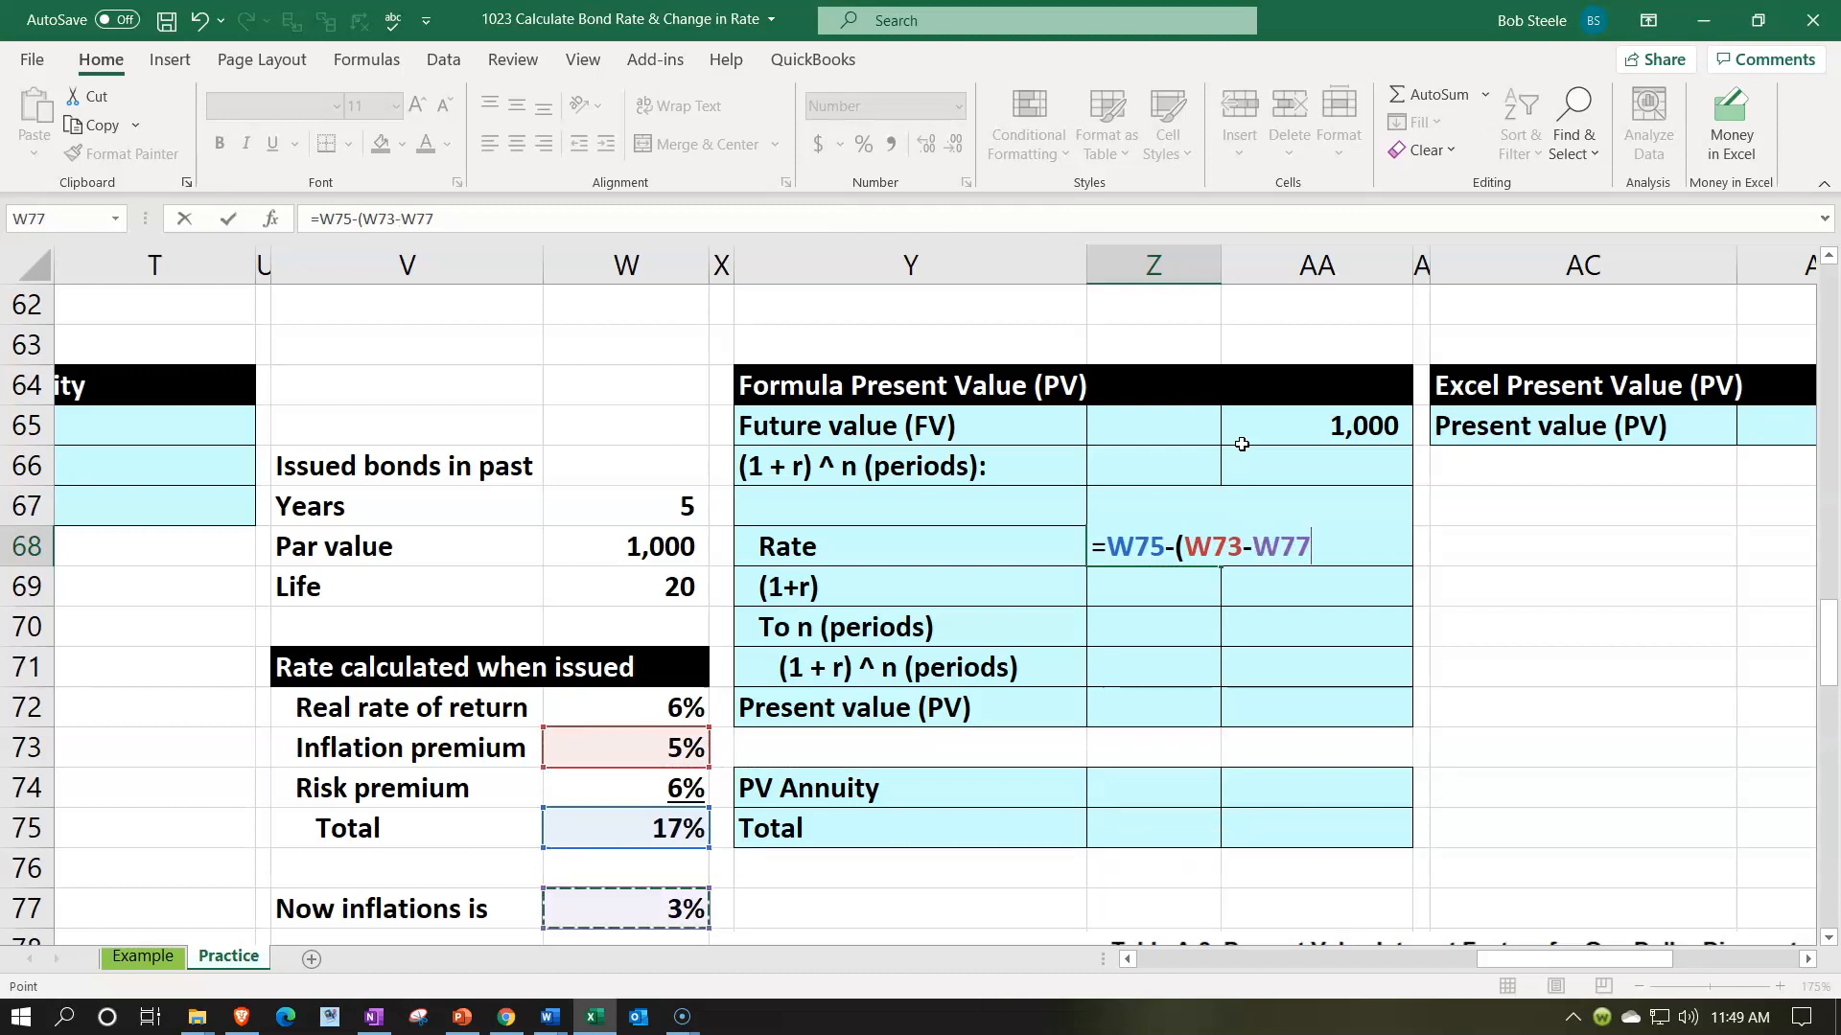
{"action": "type", "text": ")"}
{"action": "key", "text": "ctrl+Return"}
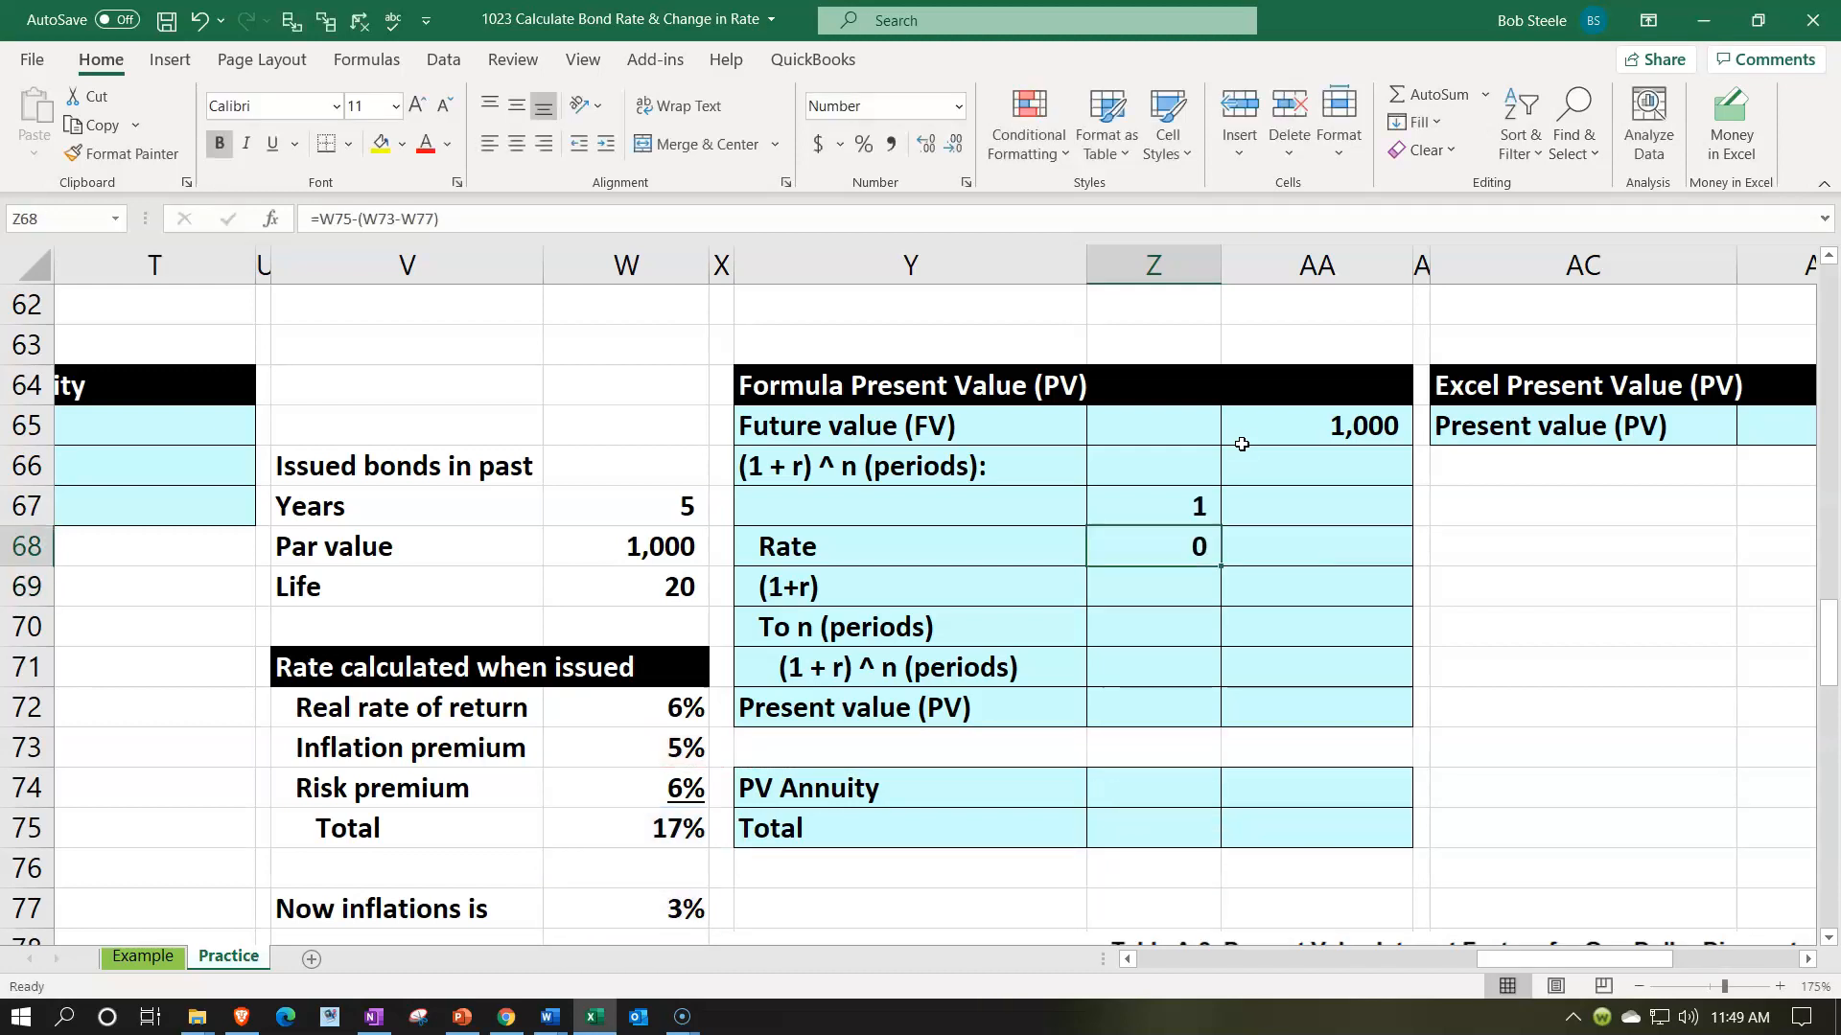
- Format the Rate in Z68 as a percentage and underline it
{"action": "left_click", "coordinate": [856, 153]}
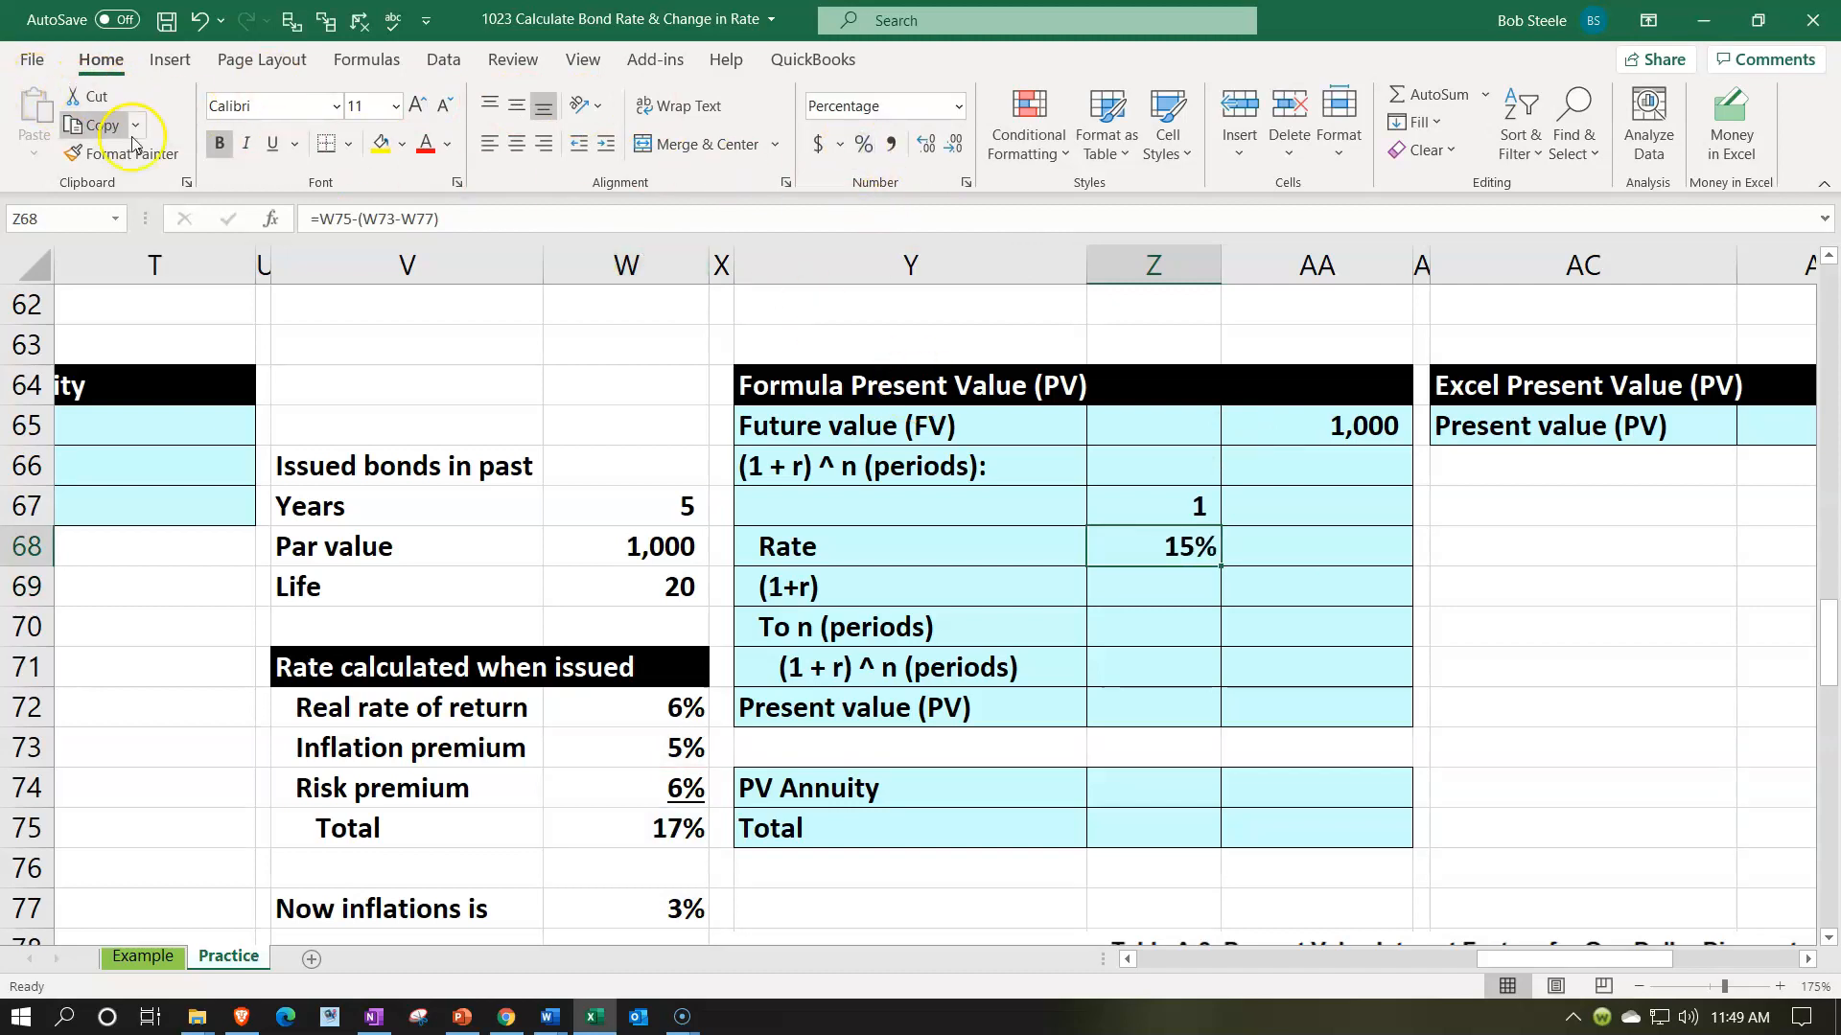
{"action": "left_click", "coordinate": [272, 144]}
- Check the adjusted rate by summing the real return W72, risk premium W74 and current inflation W77 through a multiple selection
{"action": "scroll", "coordinate": [604, 556], "scroll_direction": "down", "scroll_amount": 1}
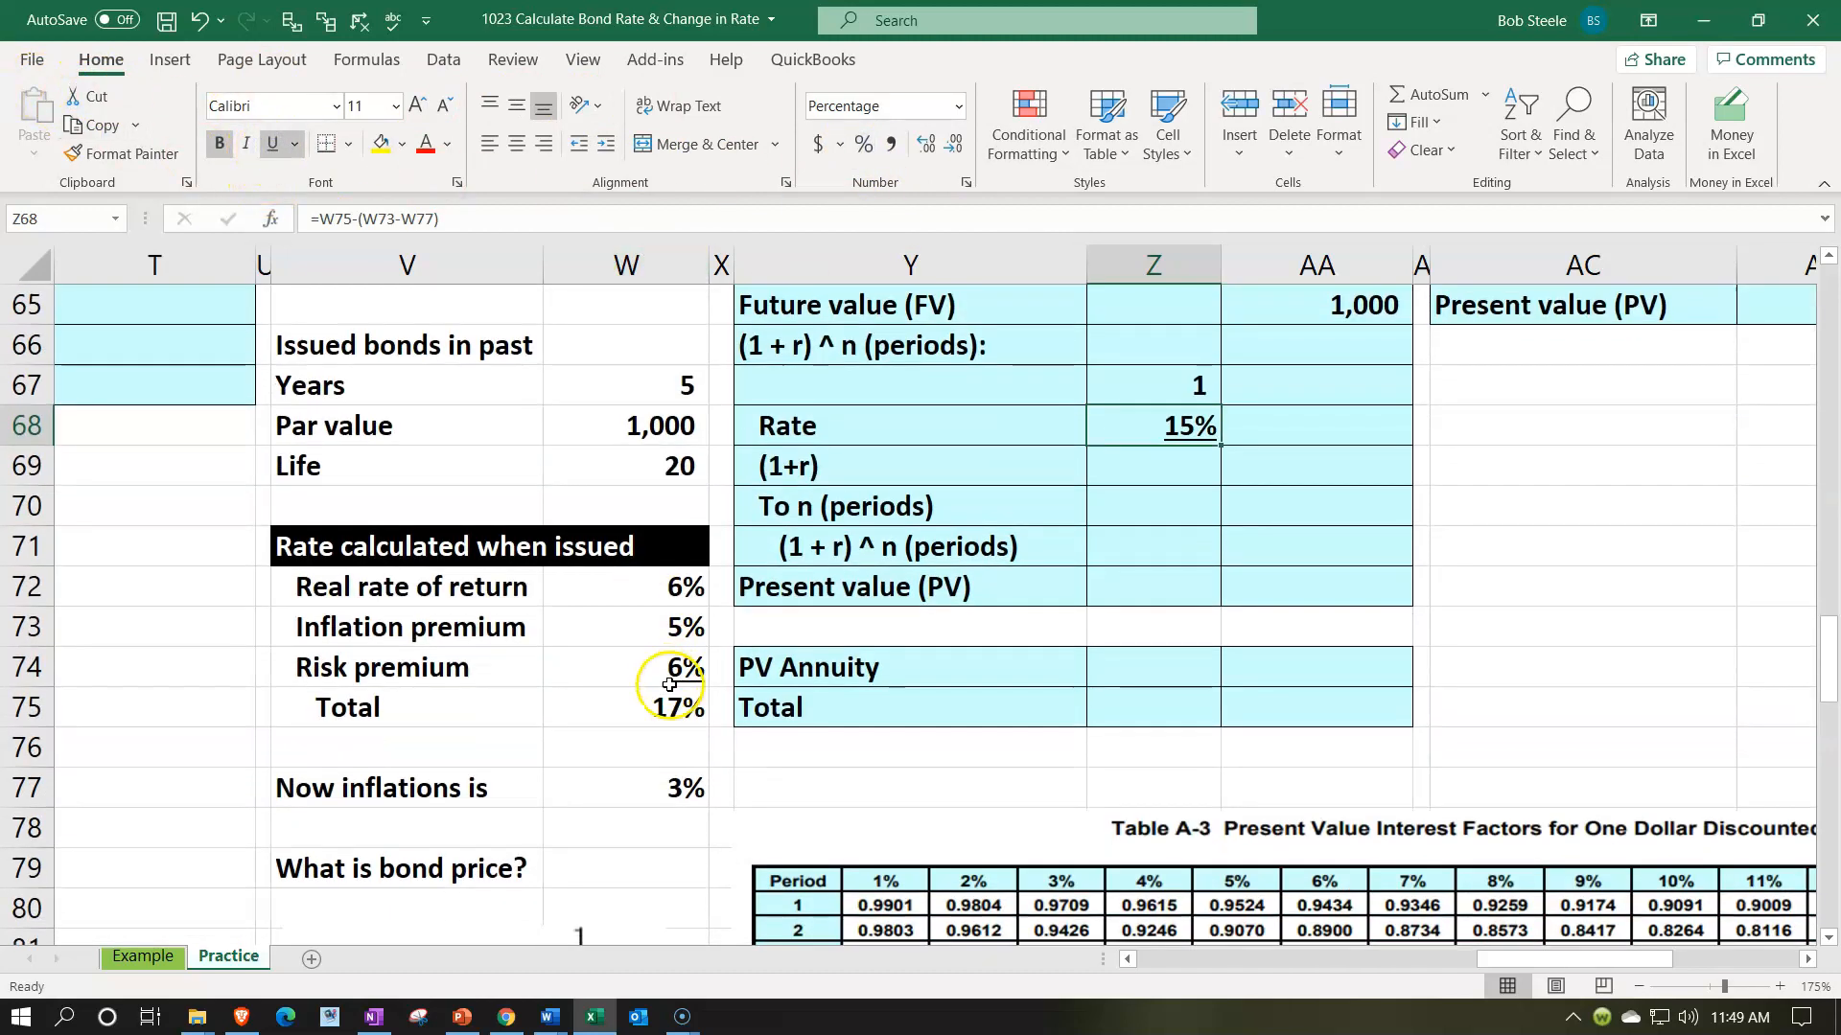
{"action": "left_click", "coordinate": [676, 595]}
{"action": "left_click", "coordinate": [683, 665], "text": "ctrl"}
{"action": "left_click", "coordinate": [687, 786], "text": "ctrl"}
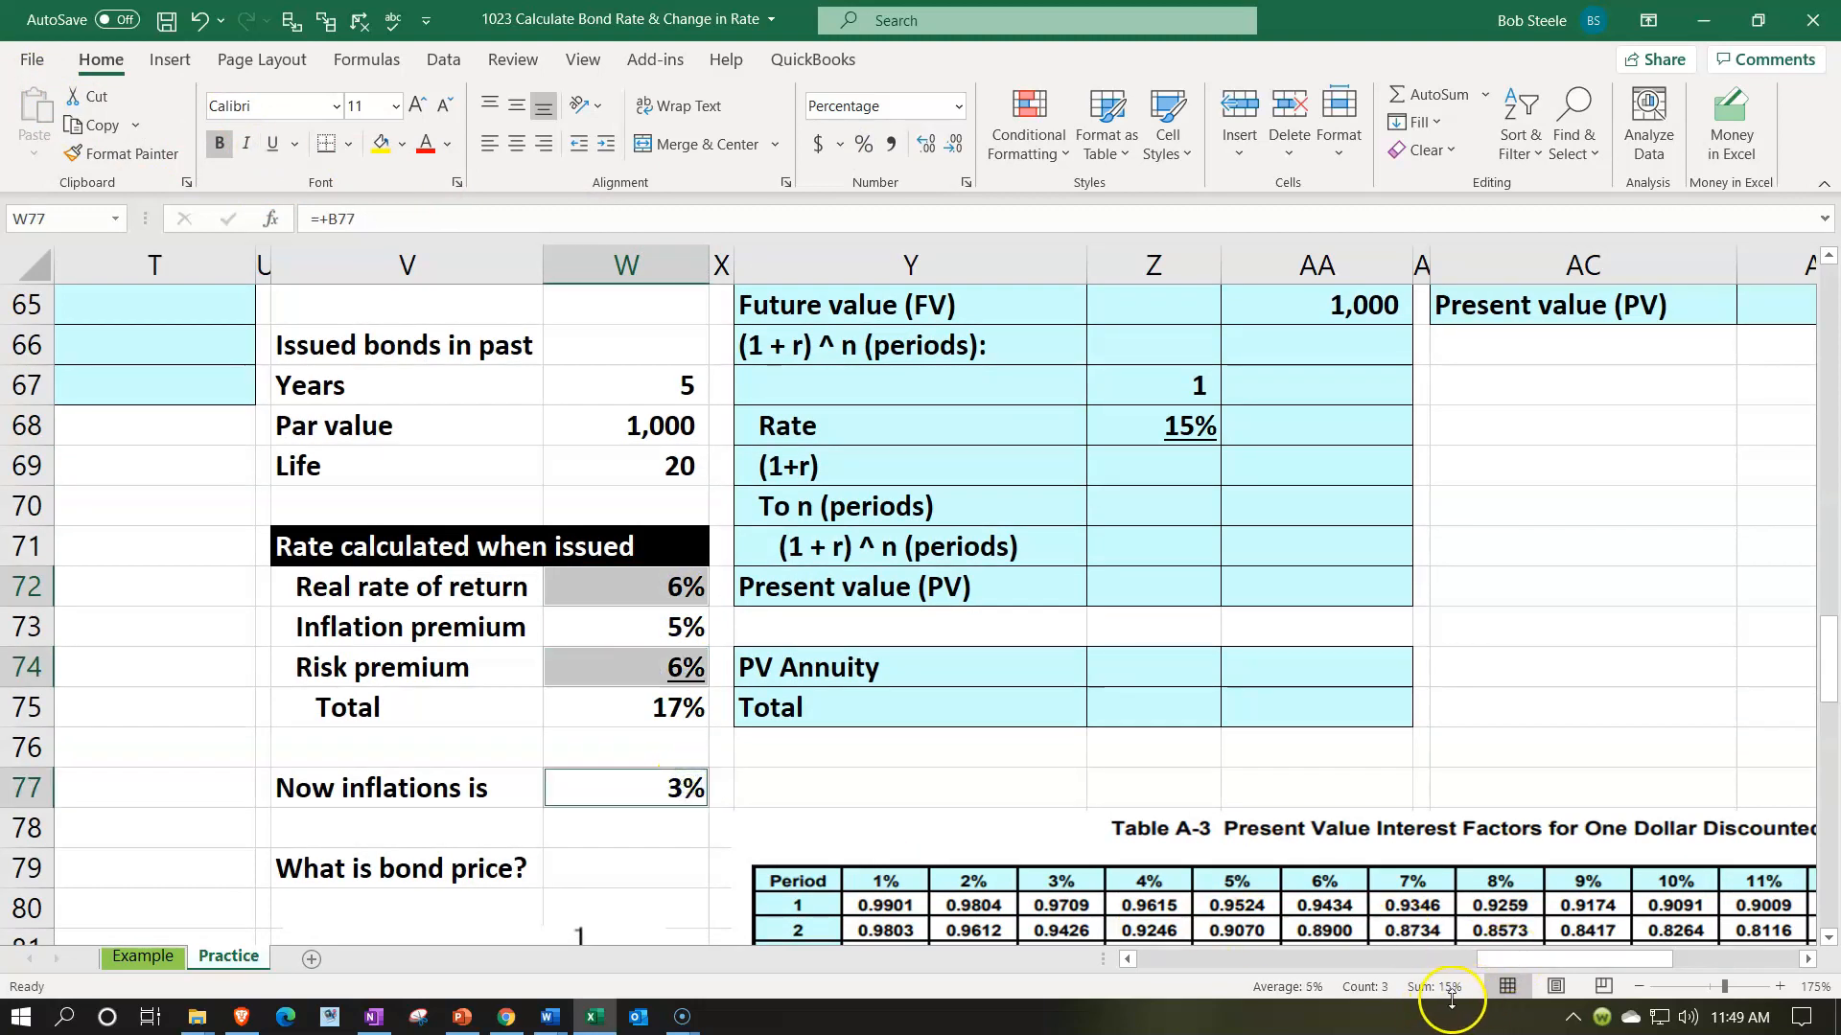
{"action": "scroll", "coordinate": [1332, 678], "scroll_direction": "up", "scroll_amount": 1}
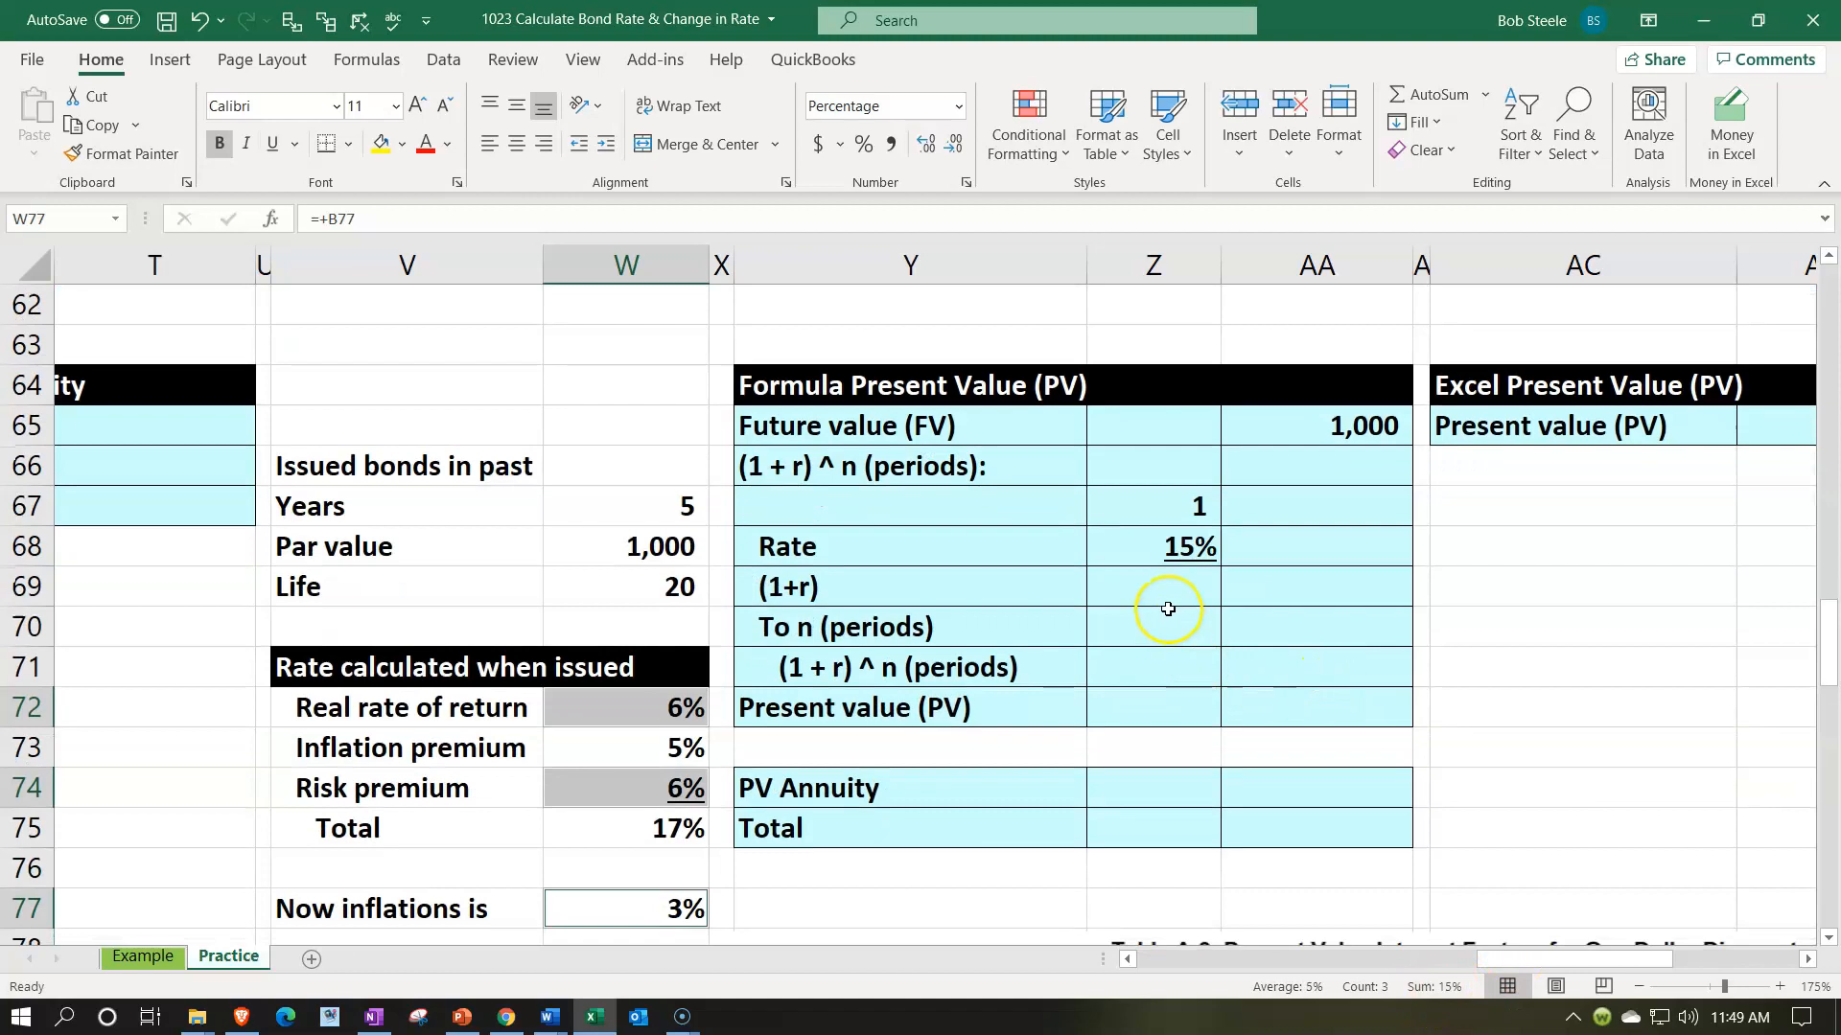
- Calculate (1+r) in Z69 by summing the 1 and the rate with =SUM(Z67:Z68), and format it as a percentage
{"action": "left_click", "coordinate": [1162, 586]}
{"action": "type", "text": "=sum("}
{"action": "key", "text": "Up"}
{"action": "key", "text": "shift+Up"}
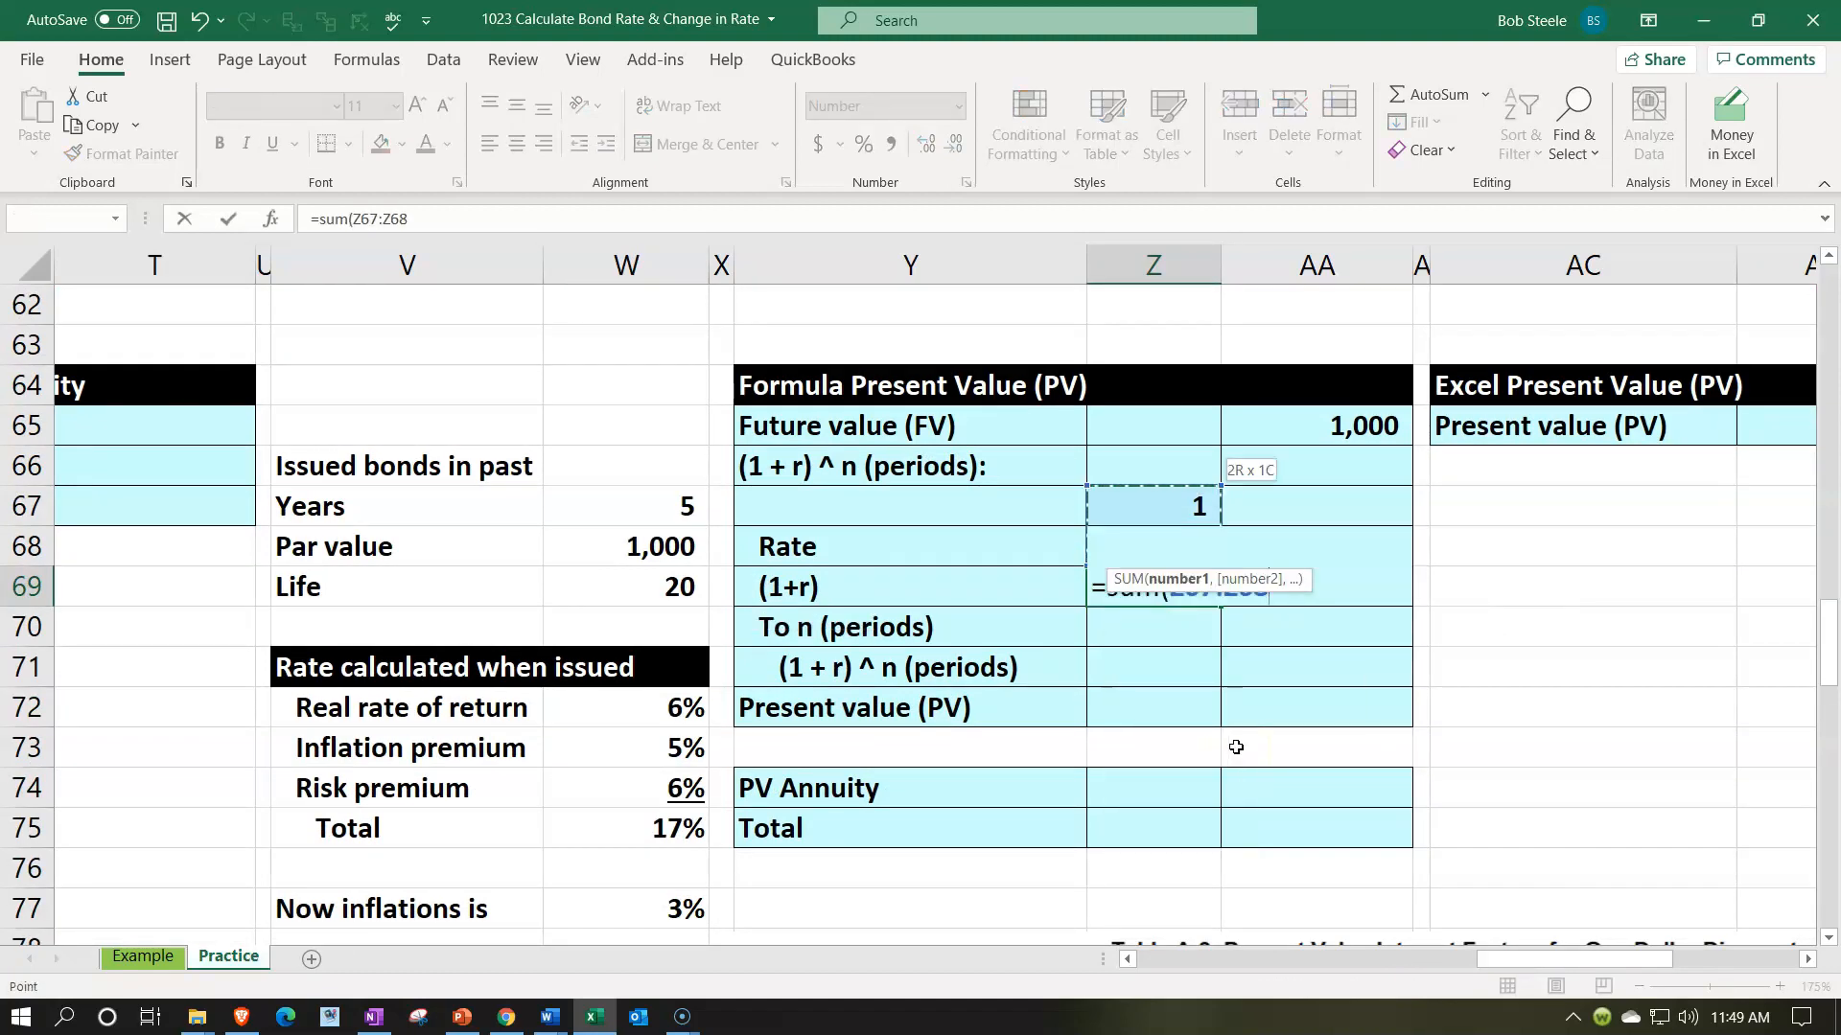
{"action": "key", "text": "ctrl+Return"}
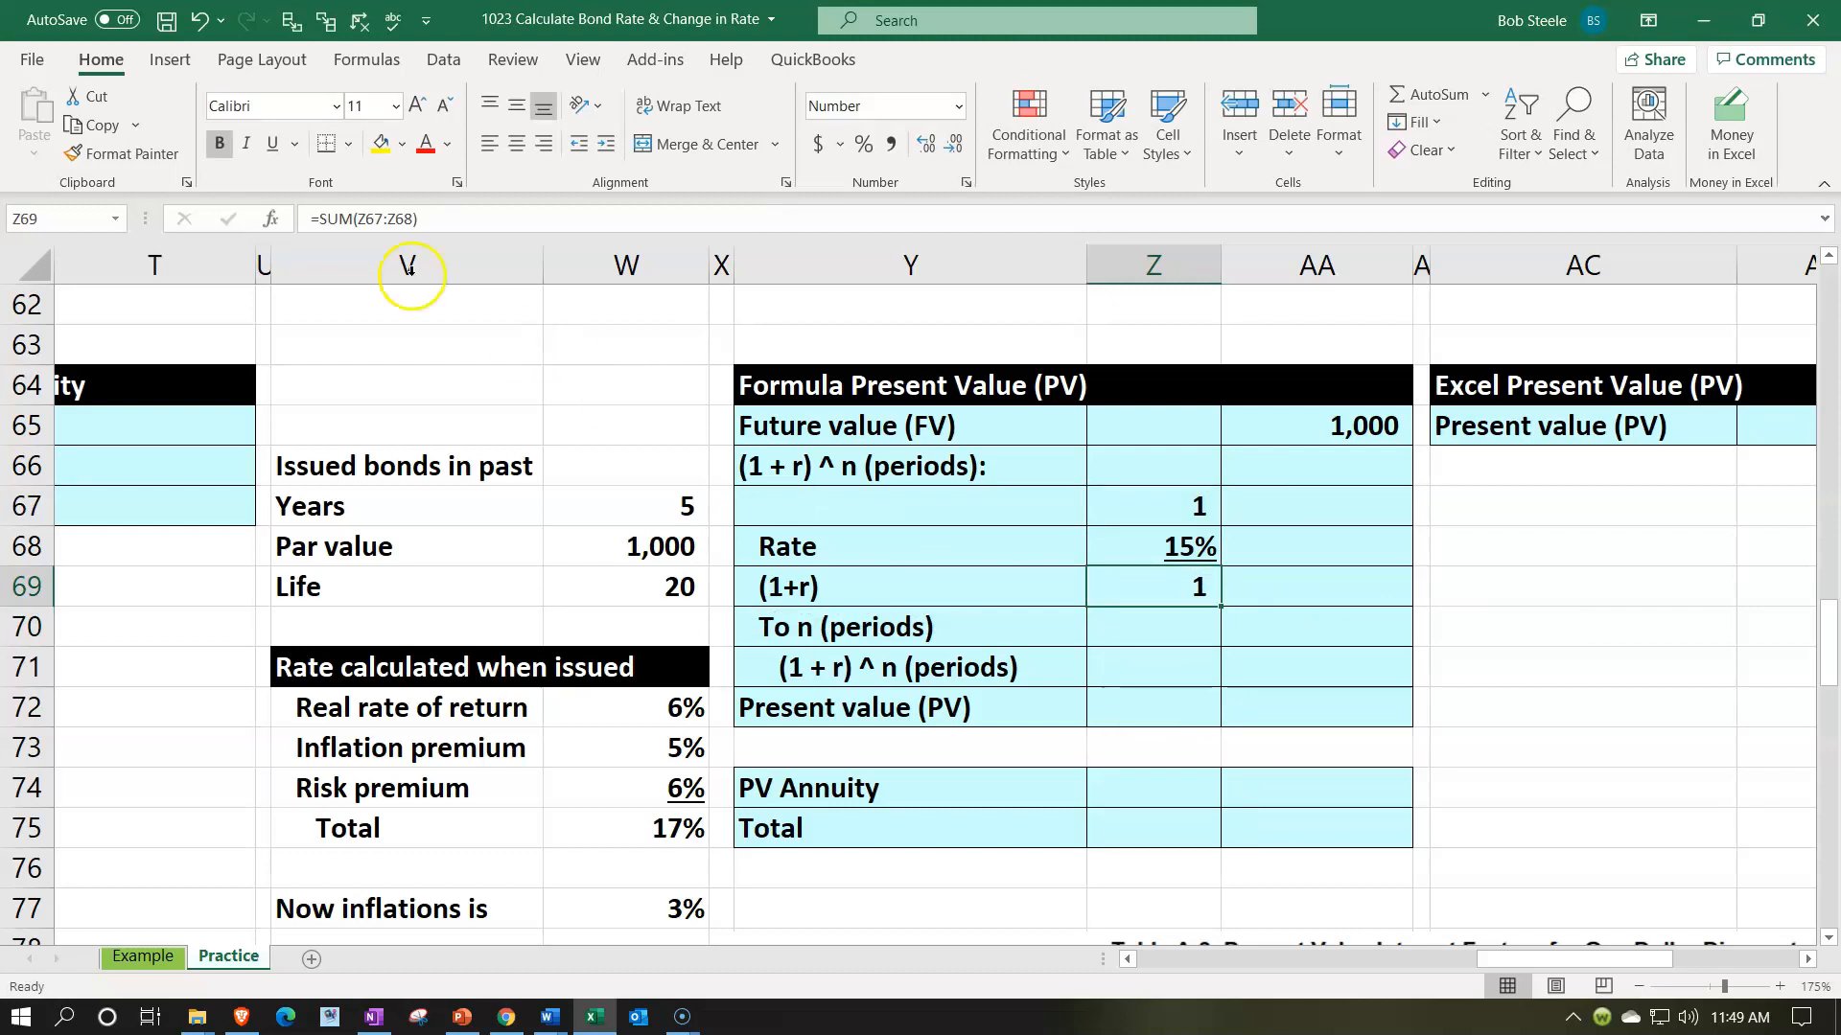
{"action": "left_click", "coordinate": [863, 146]}
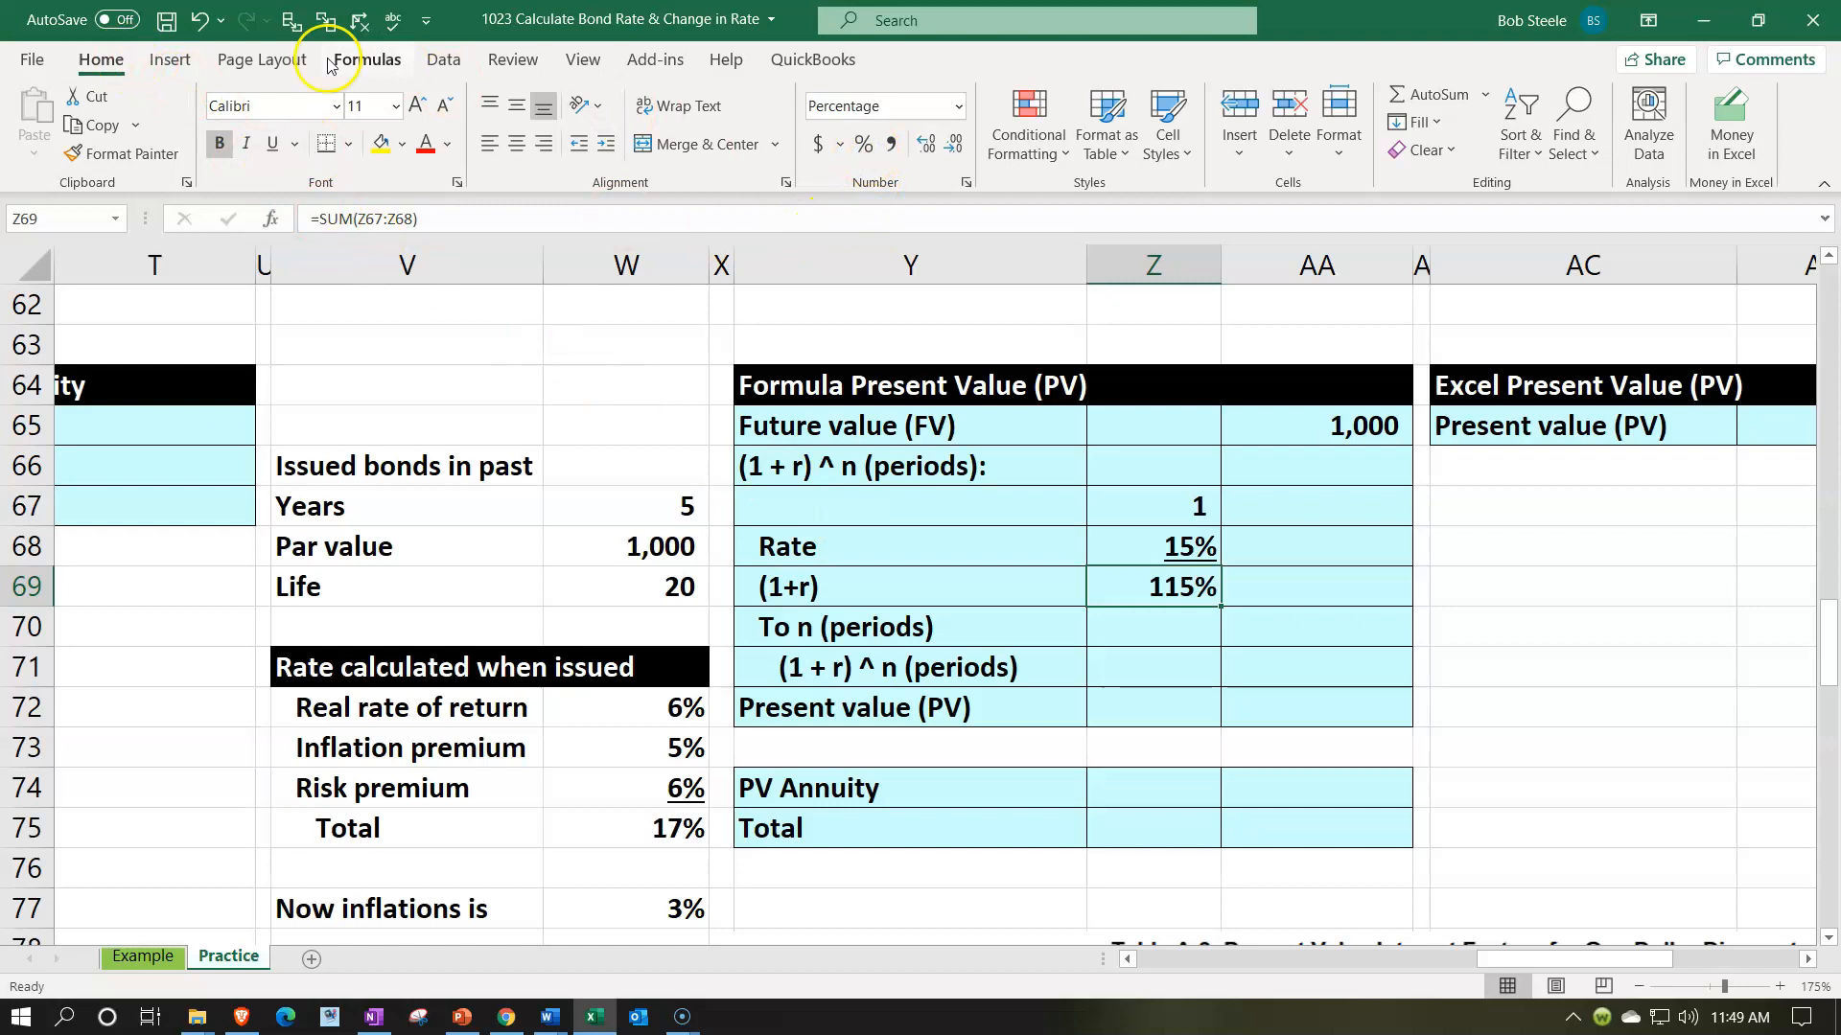
{"action": "left_click", "coordinate": [272, 144]}
{"action": "left_click", "coordinate": [272, 144]}
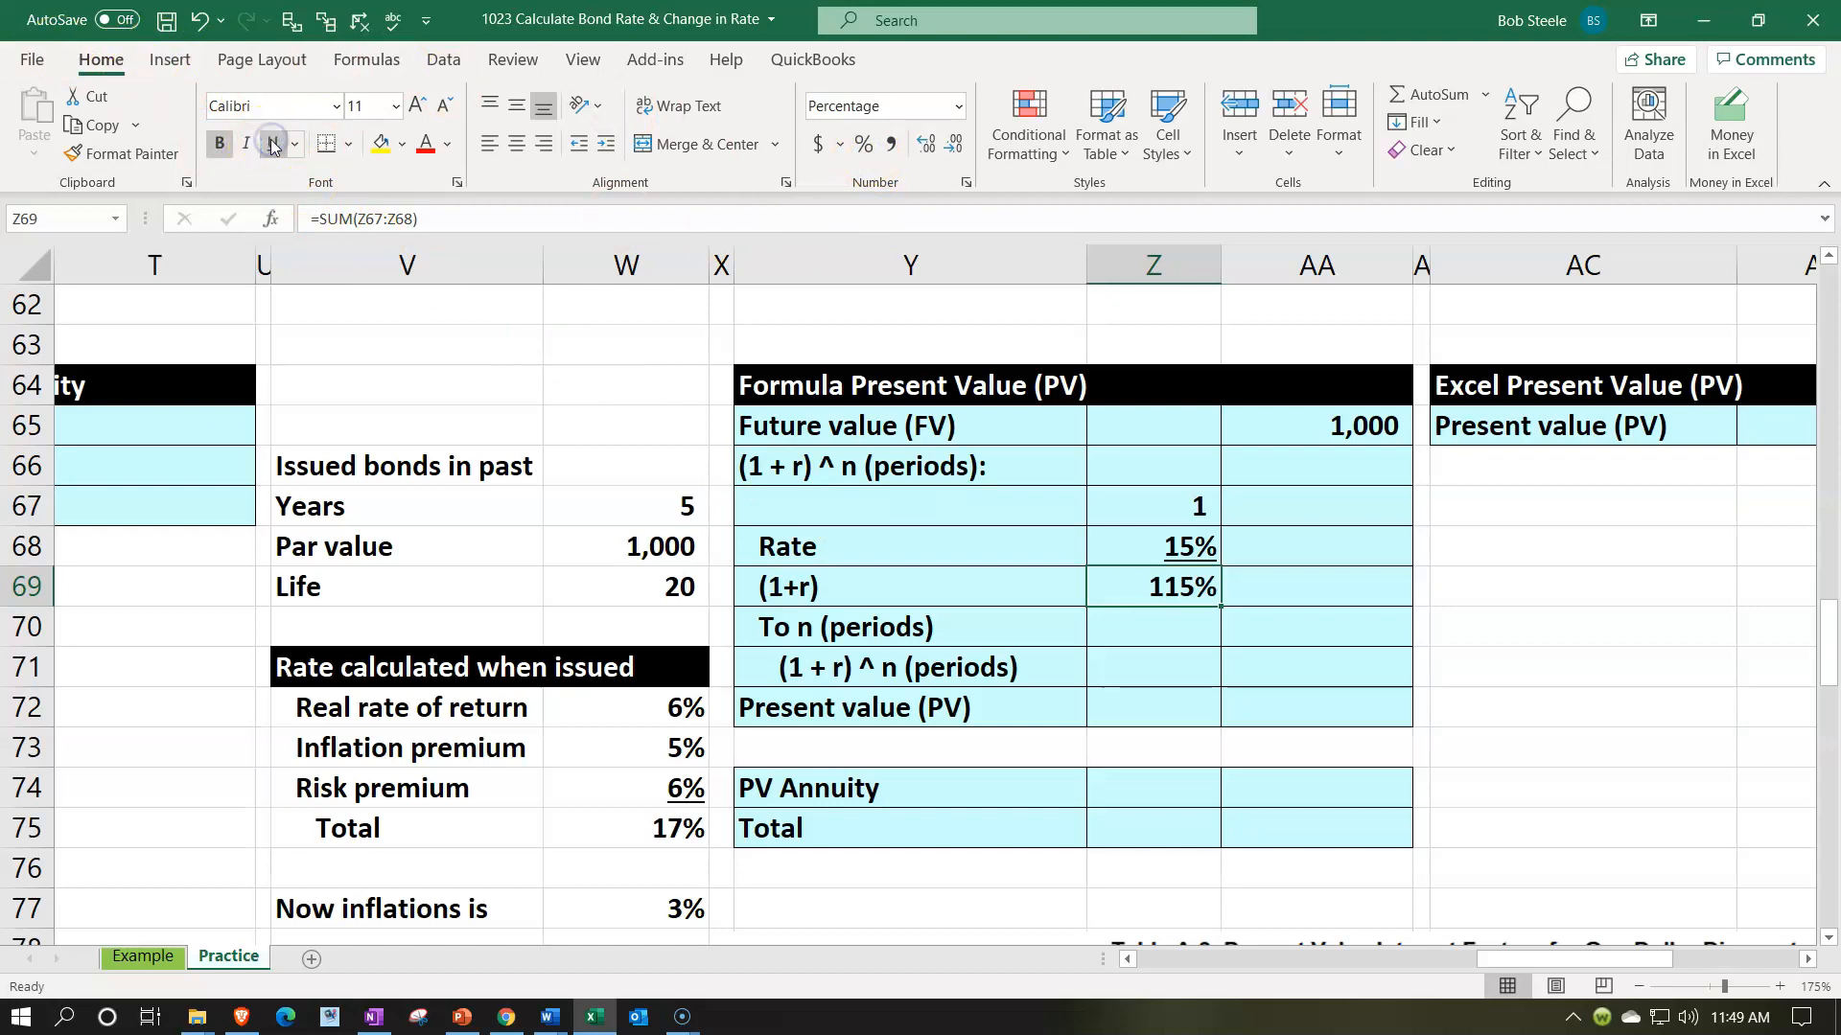
{"action": "left_click", "coordinate": [273, 144]}
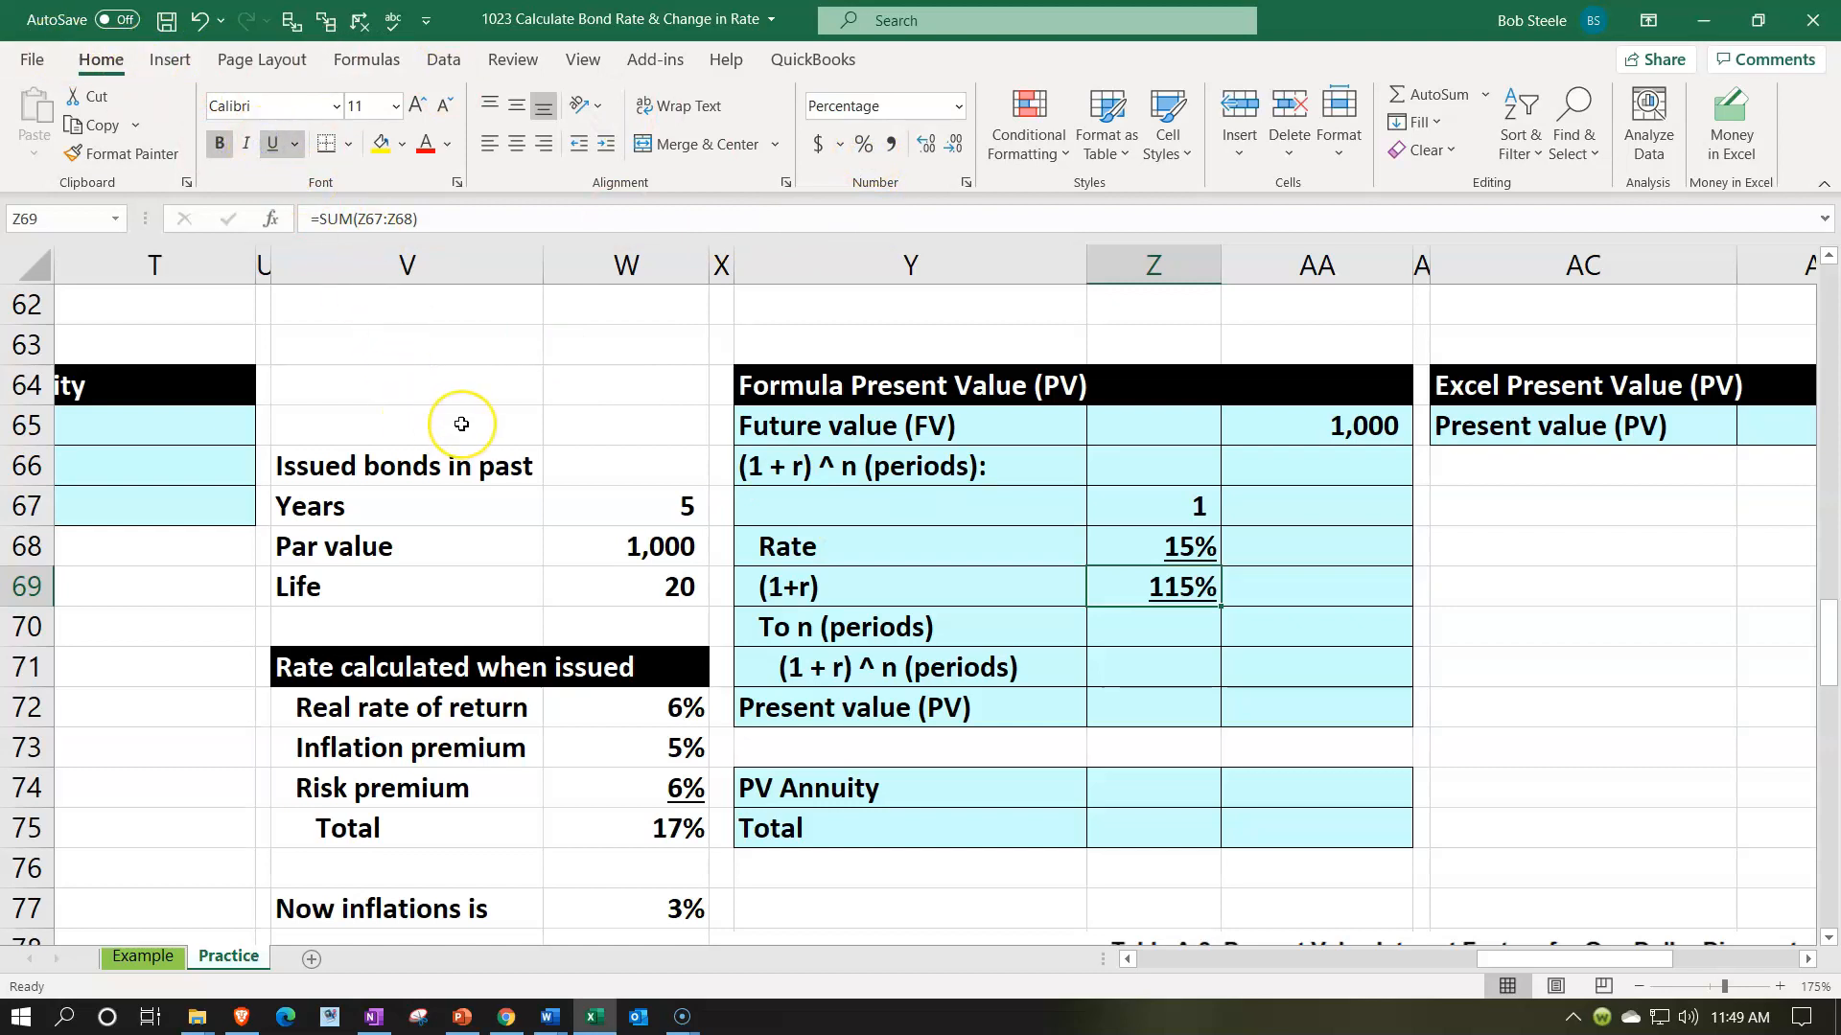
{"action": "key", "text": "Down"}
{"action": "key", "text": "Right"}
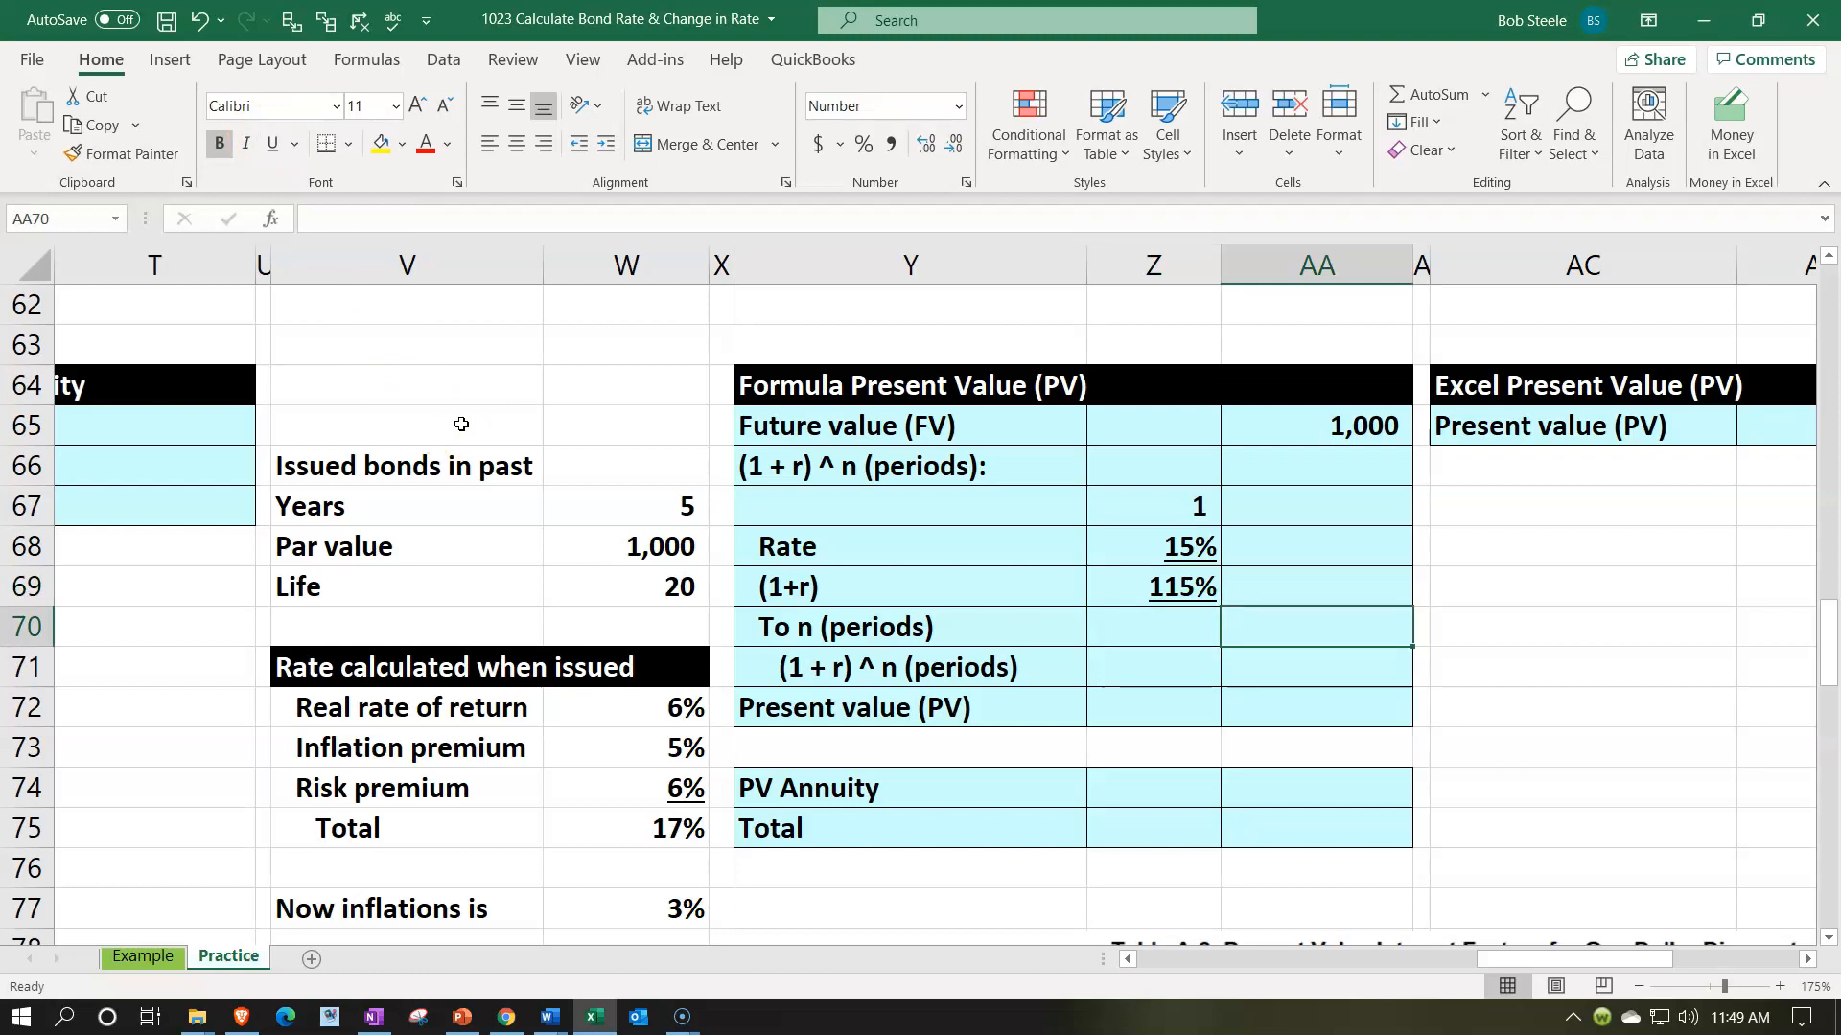
{"action": "key", "text": "Up"}
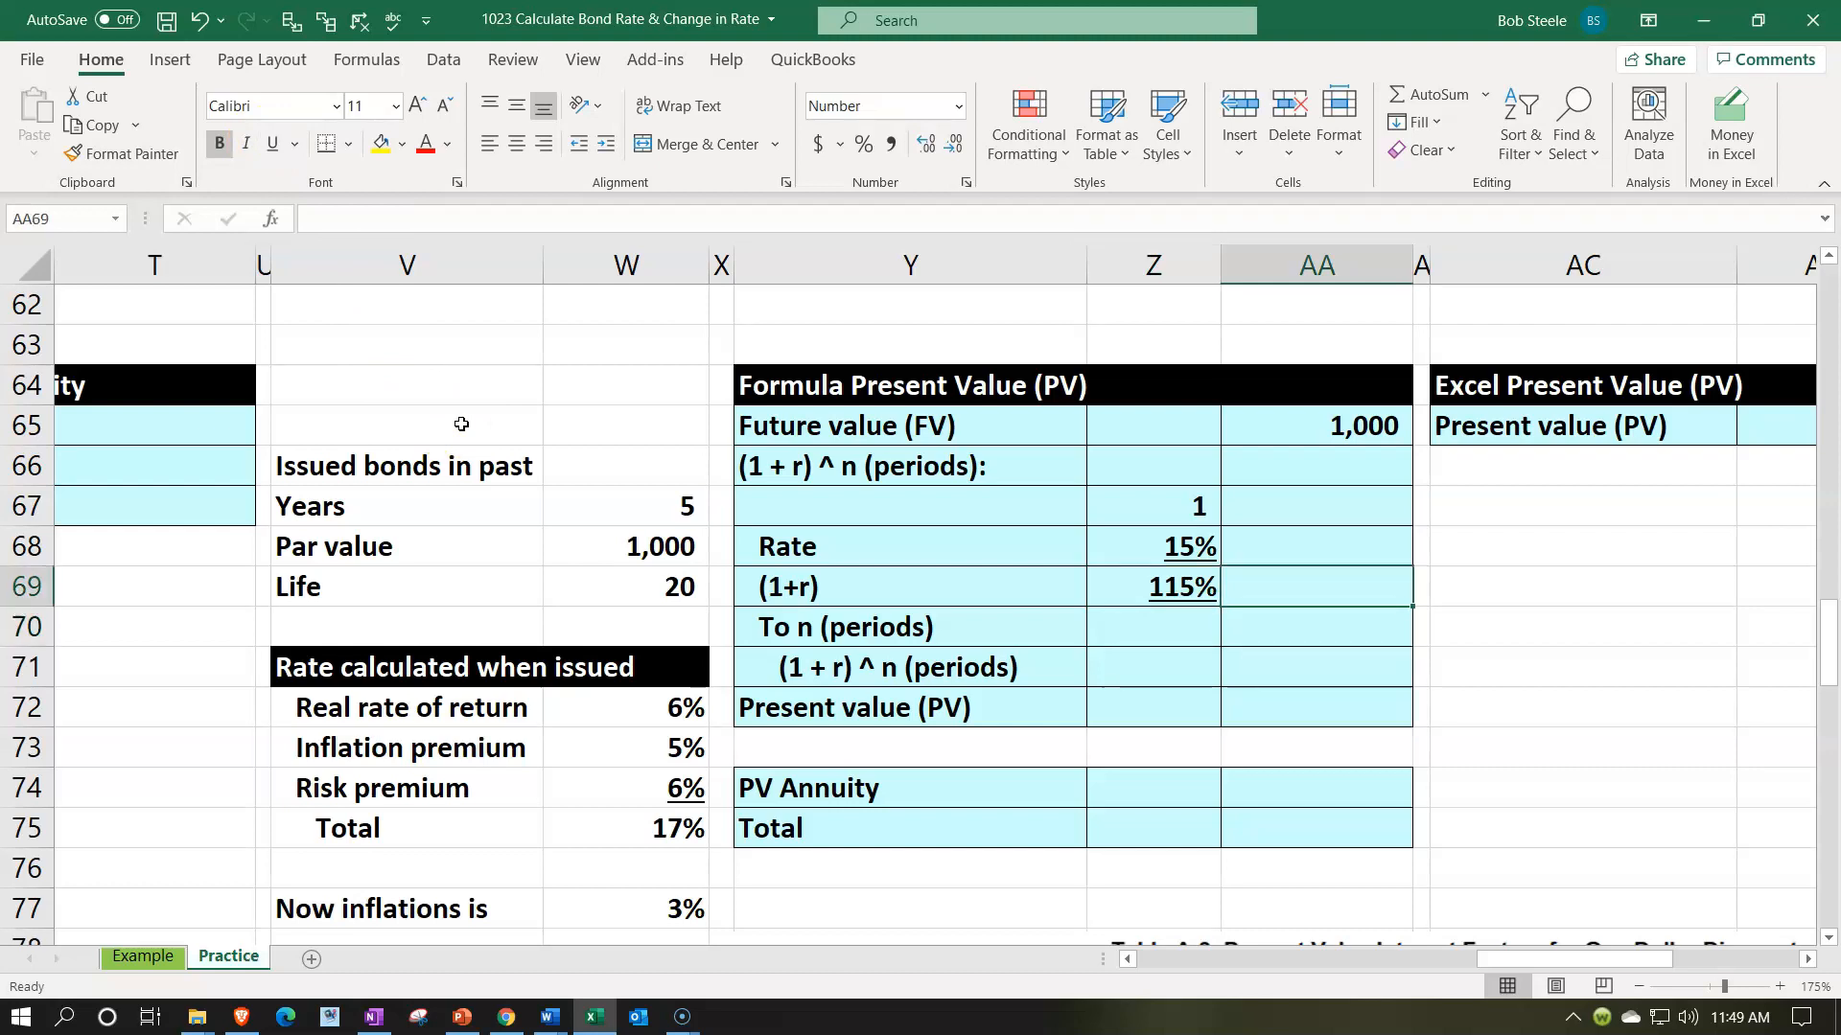
{"action": "key", "text": "Left"}
{"action": "left_click", "coordinate": [266, 153]}
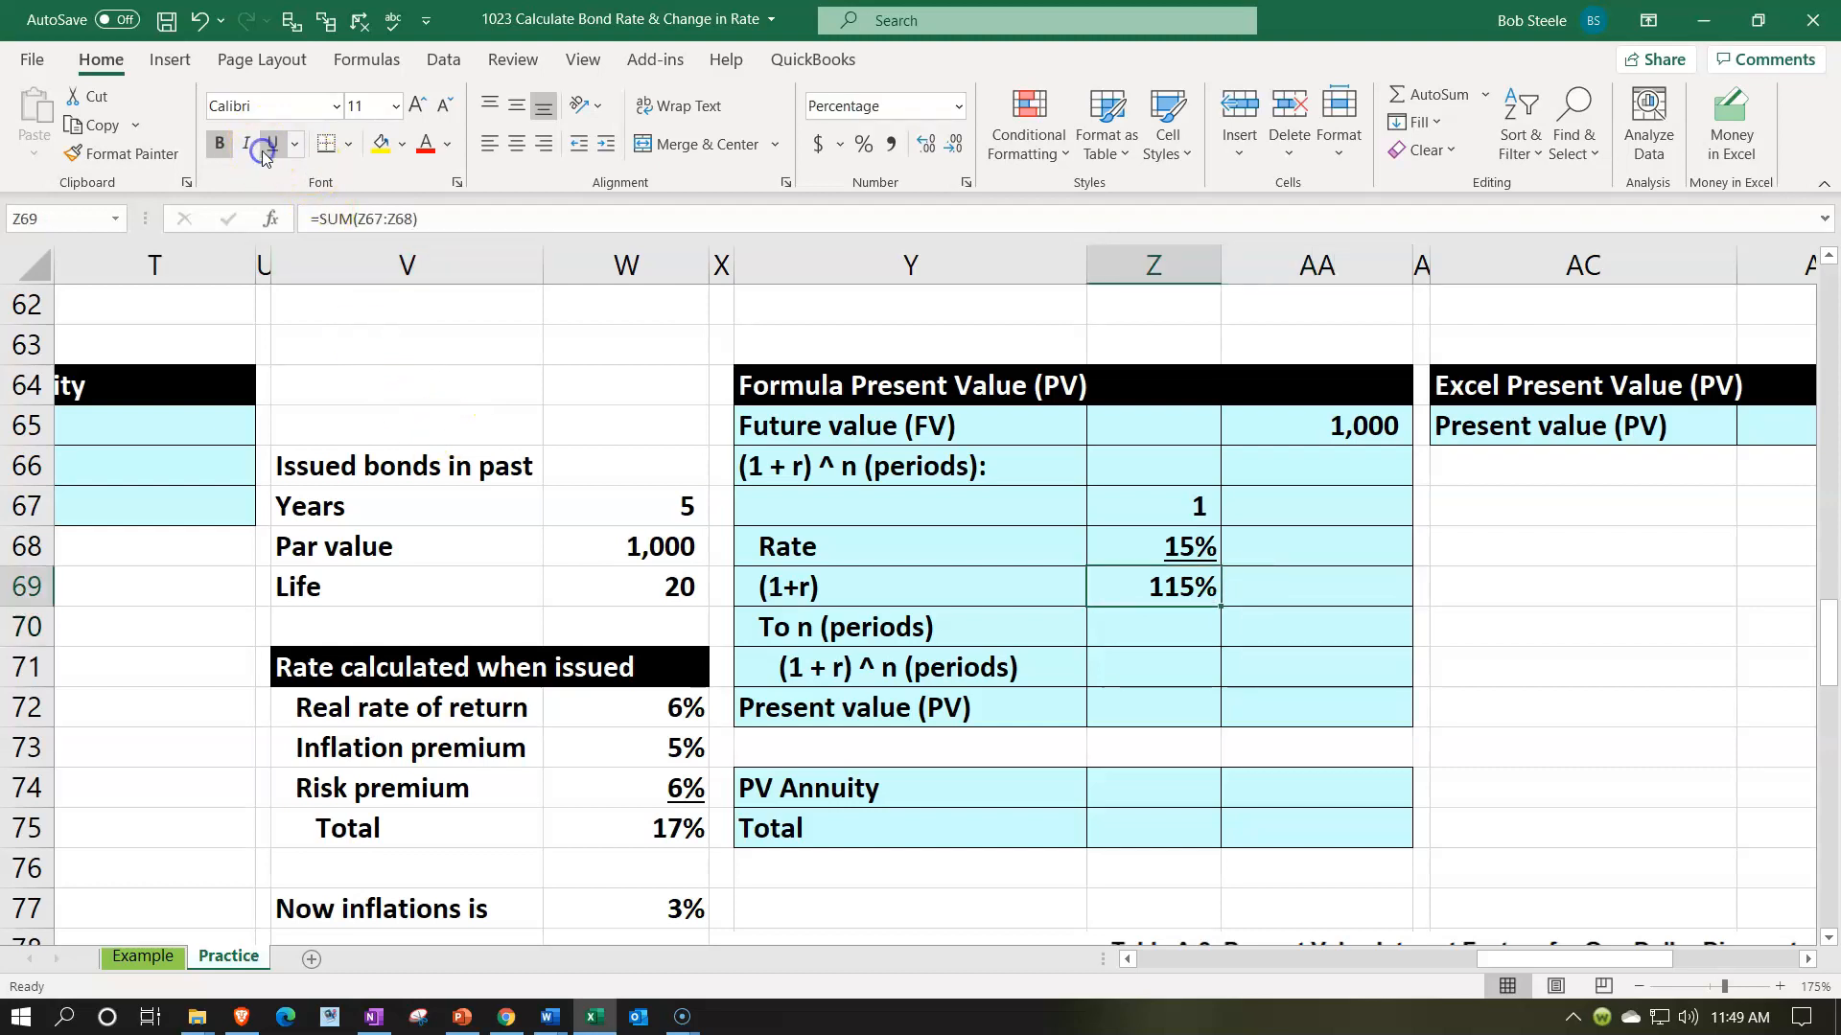
- Calculate the remaining periods in Z70 as the life less the elapsed years, using =W69-W67, and underline the cell
{"action": "key", "text": "Down"}
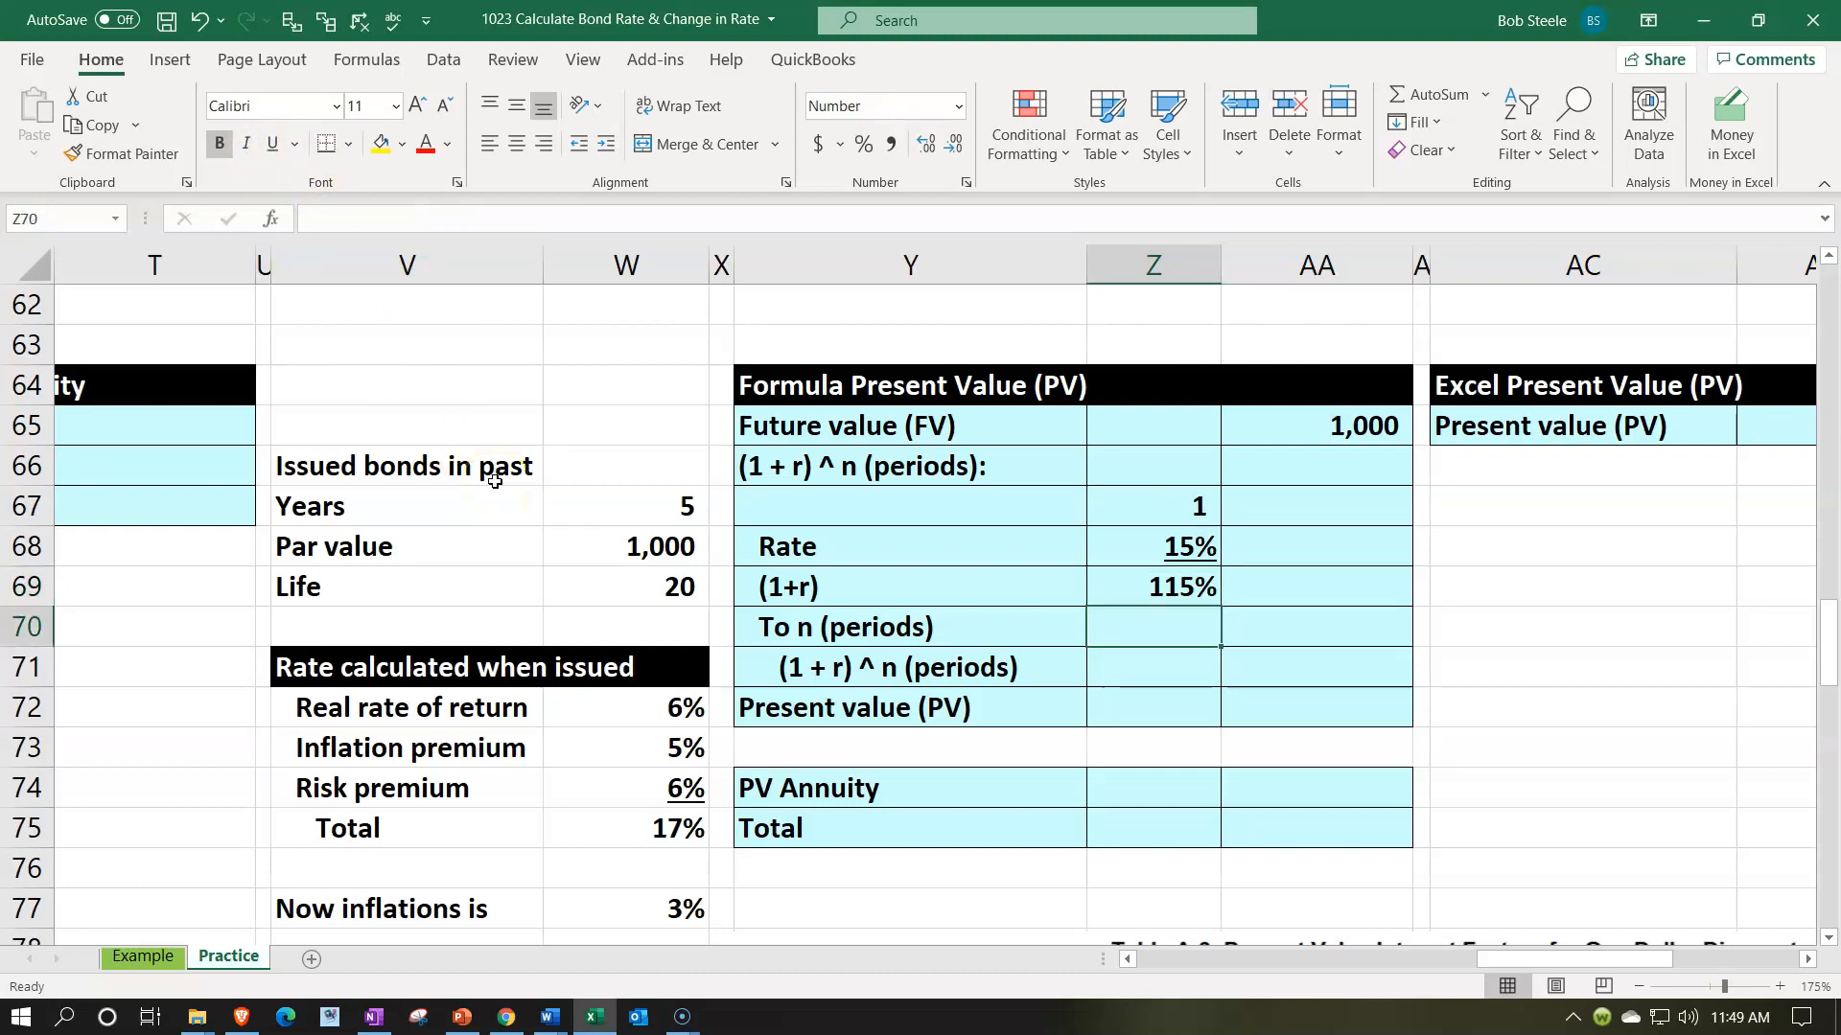
{"action": "type", "text": "="}
{"action": "key", "text": "Left"}
{"action": "key", "text": "Left"}
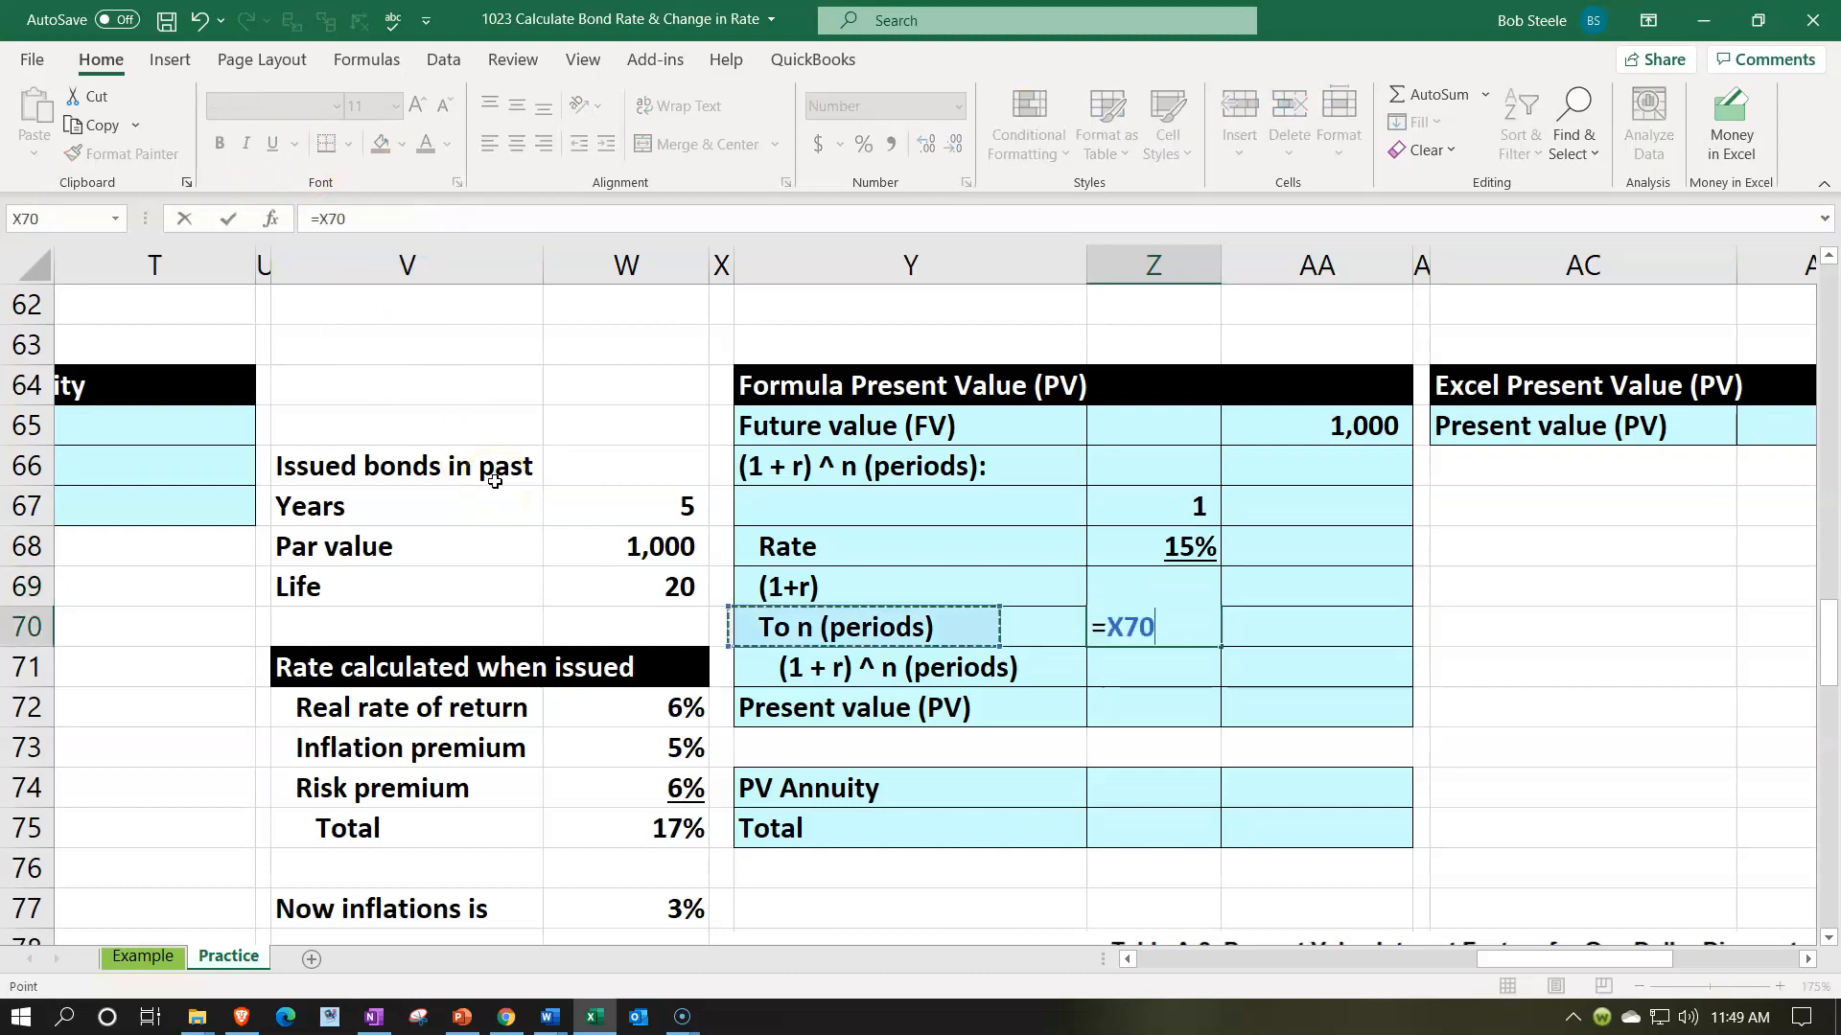
{"action": "key", "text": "Left"}
{"action": "key", "text": "Up"}
{"action": "type", "text": "-"}
{"action": "key", "text": "Left"}
{"action": "key", "text": "Left"}
{"action": "key", "text": "Left"}
{"action": "key", "text": "Up"}
{"action": "key", "text": "Up"}
{"action": "key", "text": "Up"}
{"action": "key", "text": "Return"}
{"action": "key", "text": "Up"}
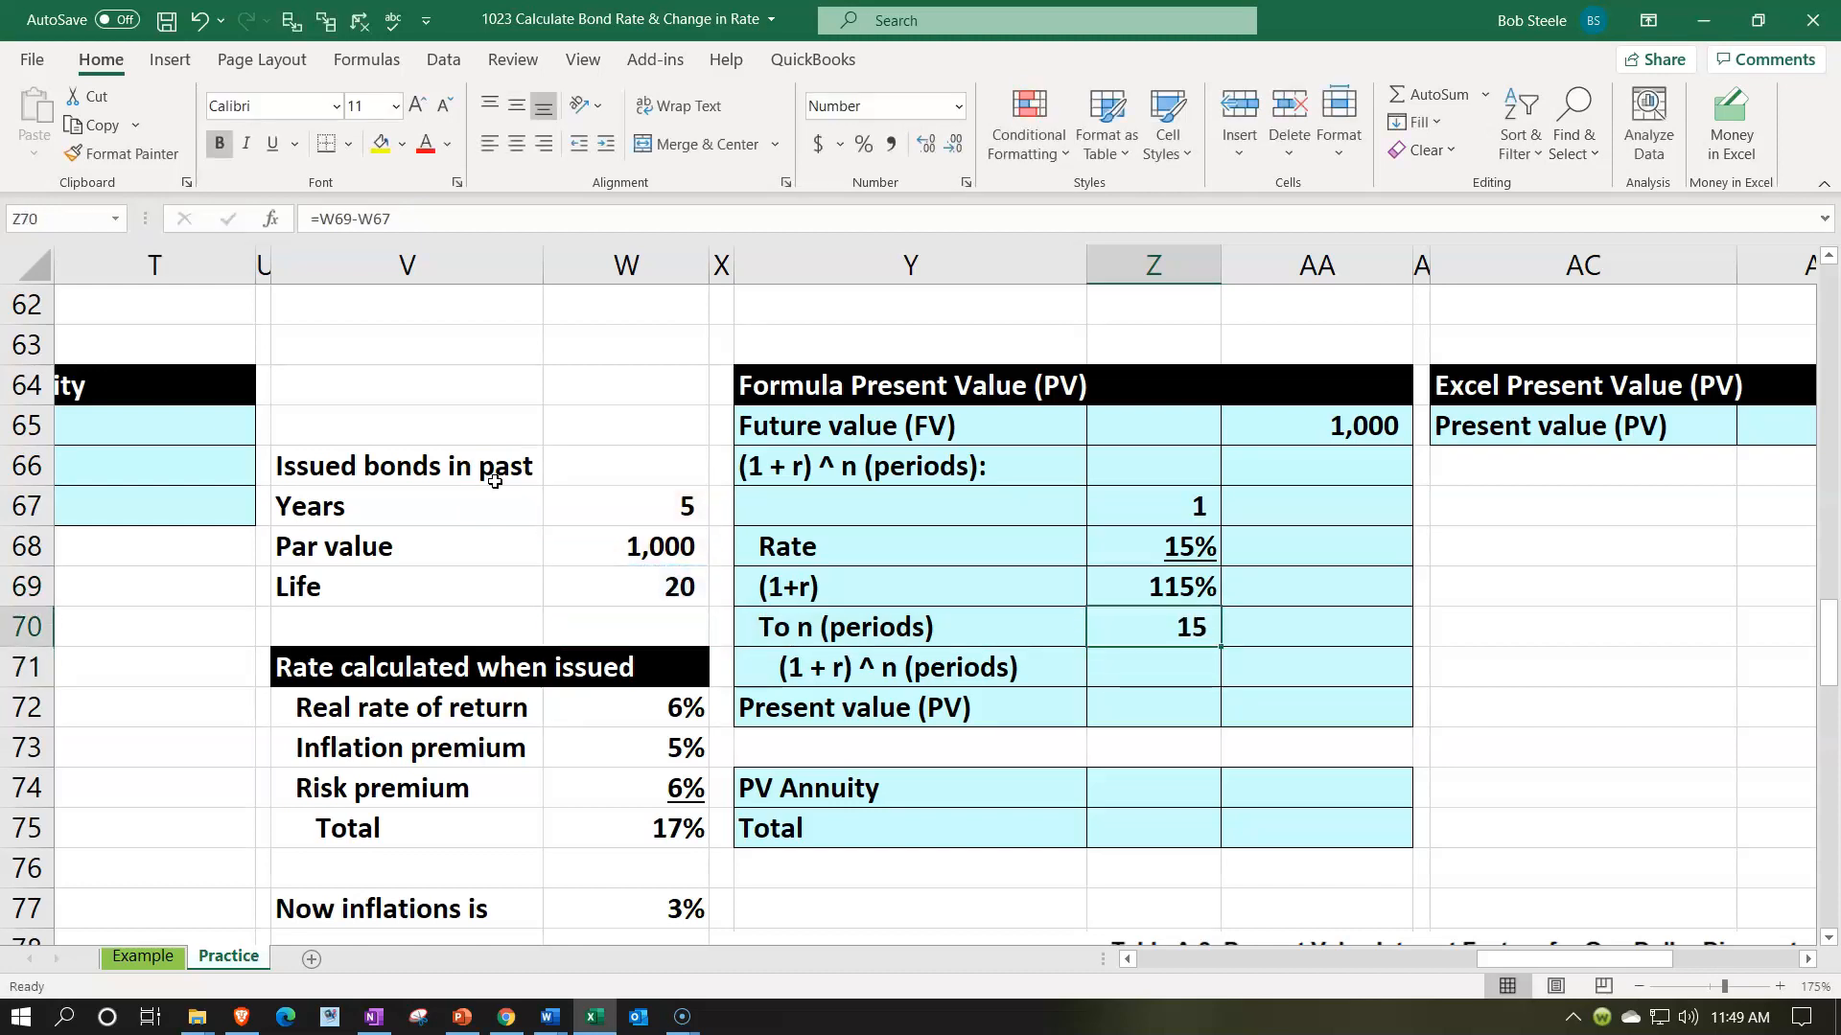
{"action": "left_click", "coordinate": [275, 145]}
- Calculate (1 + r) ^ n in AA71 by raising the (1+r) cell to the number of periods, using =Z69^Z70
{"action": "key", "text": "Down"}
{"action": "key", "text": "Right"}
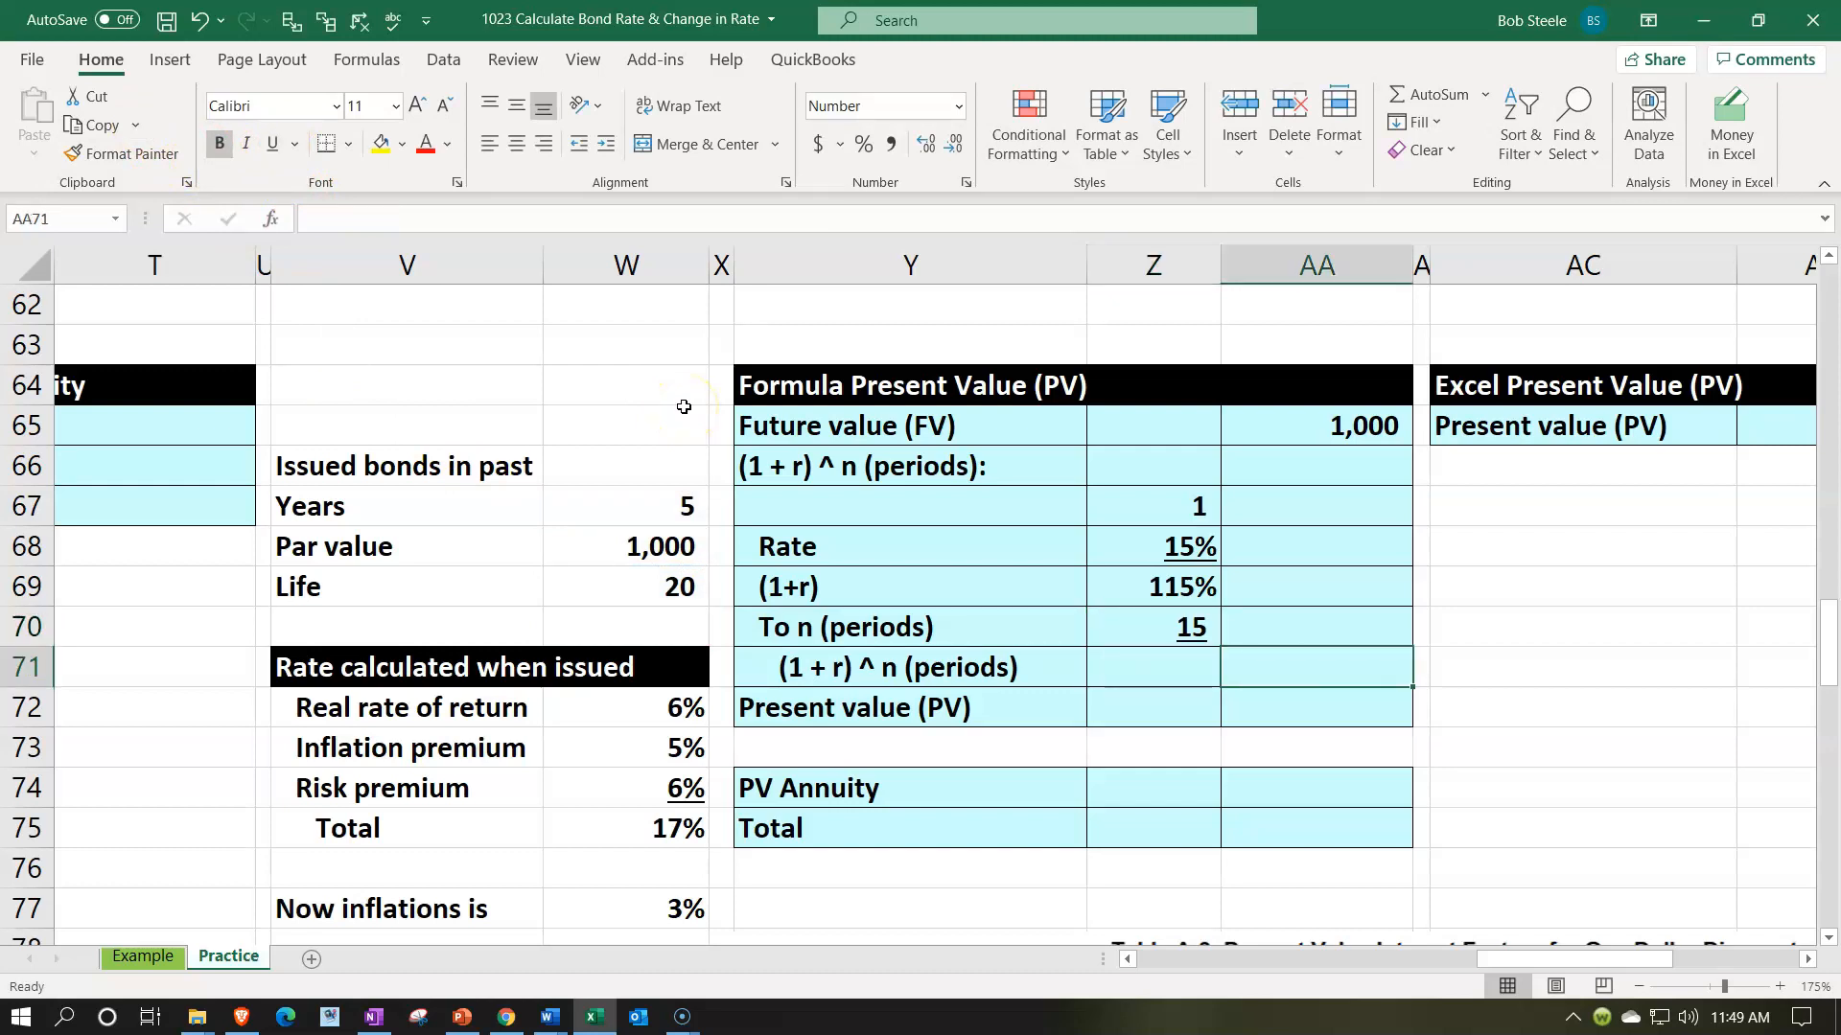
{"action": "type", "text": "="}
{"action": "key", "text": "Left"}
{"action": "key", "text": "Up"}
{"action": "key", "text": "Up"}
{"action": "type", "text": "^"}
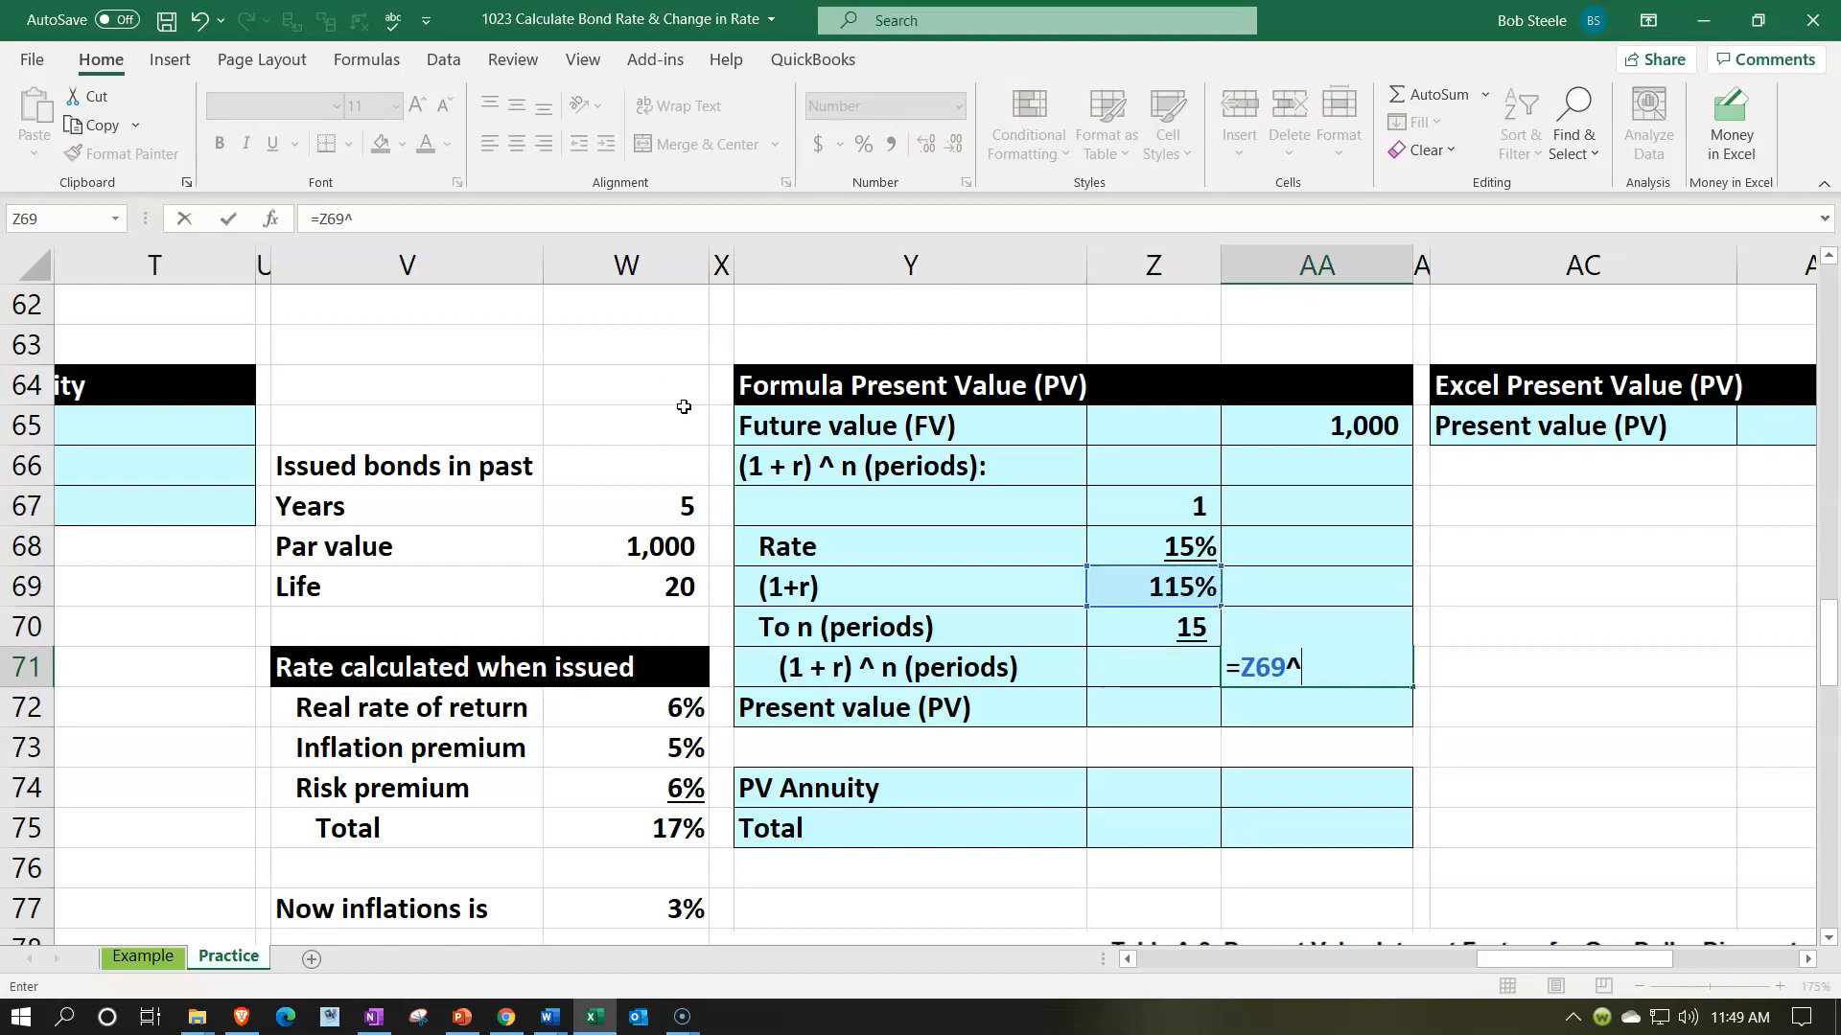
{"action": "key", "text": "Left"}
{"action": "key", "text": "Up"}
{"action": "key", "text": "Return"}
{"action": "key", "text": "Up"}
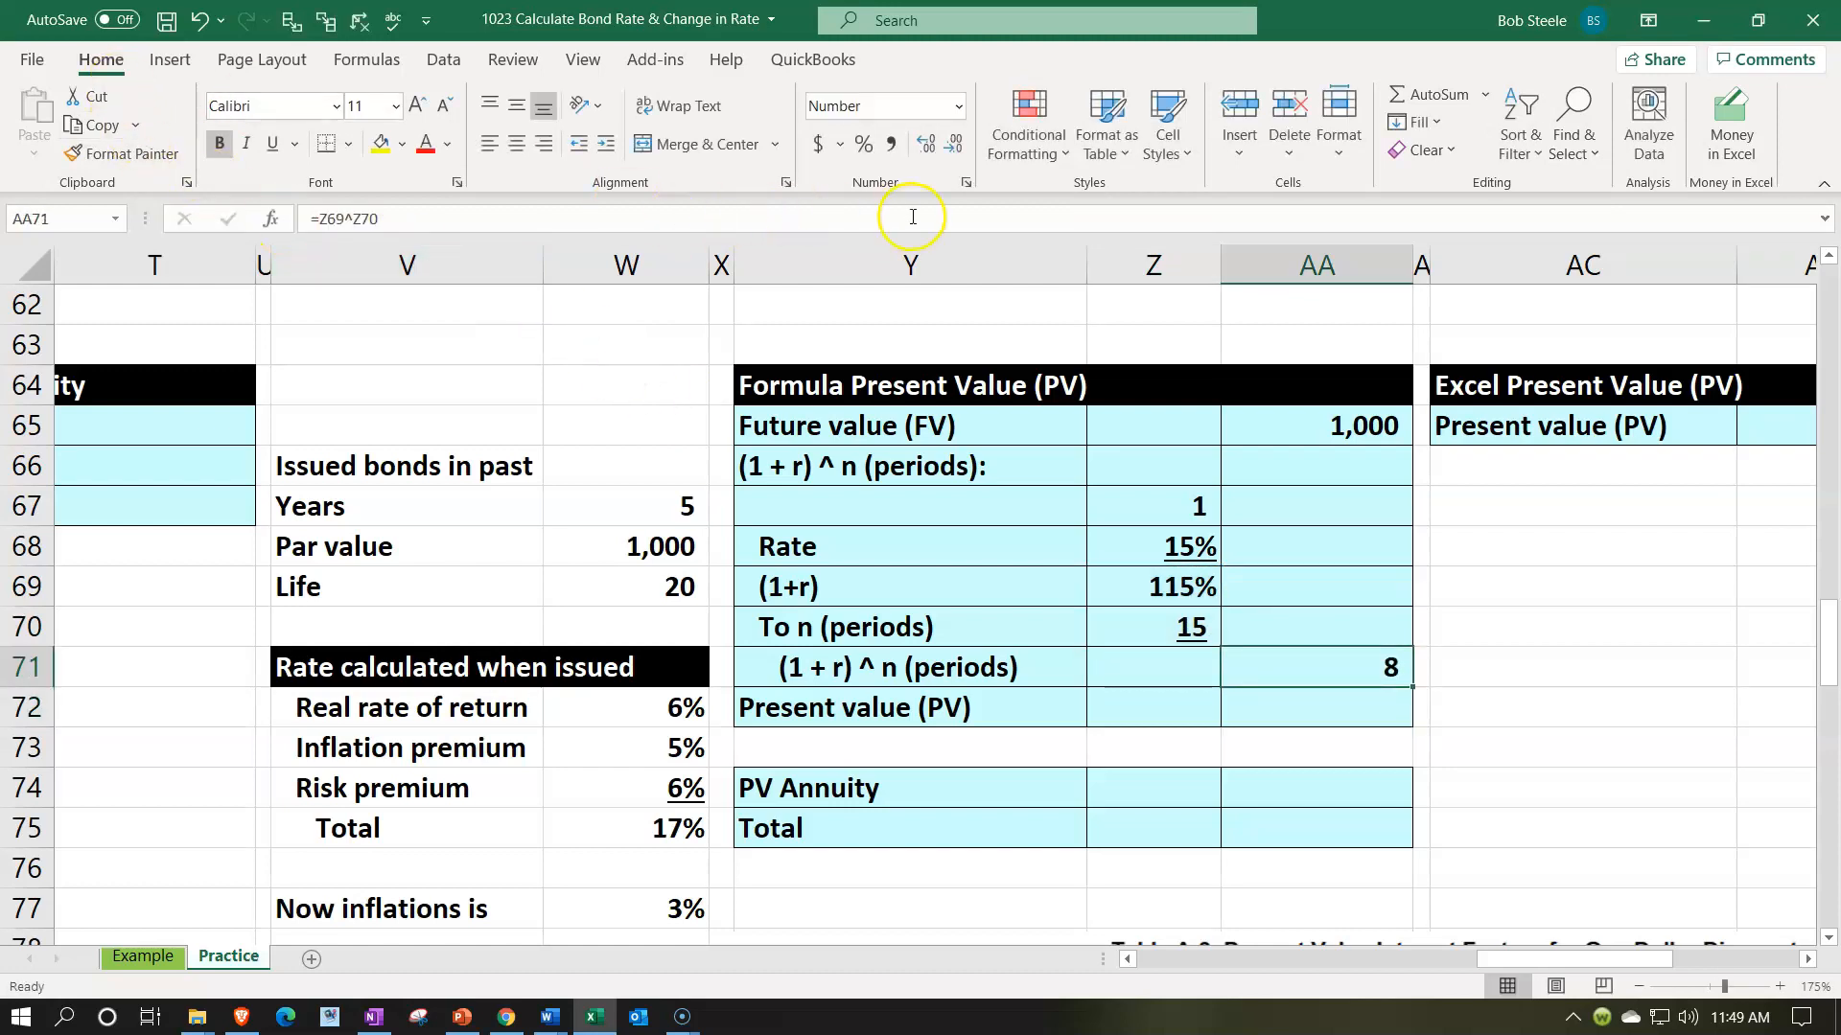
- Show the (1 + r) ^ n factor in AA71 with seven decimal places and underline it
{"action": "left_click", "coordinate": [923, 146]}
{"action": "left_click", "coordinate": [923, 146]}
{"action": "left_click", "coordinate": [923, 146]}
{"action": "left_click", "coordinate": [923, 146]}
{"action": "left_click", "coordinate": [923, 146]}
{"action": "left_click", "coordinate": [923, 146]}
{"action": "left_click", "coordinate": [923, 145]}
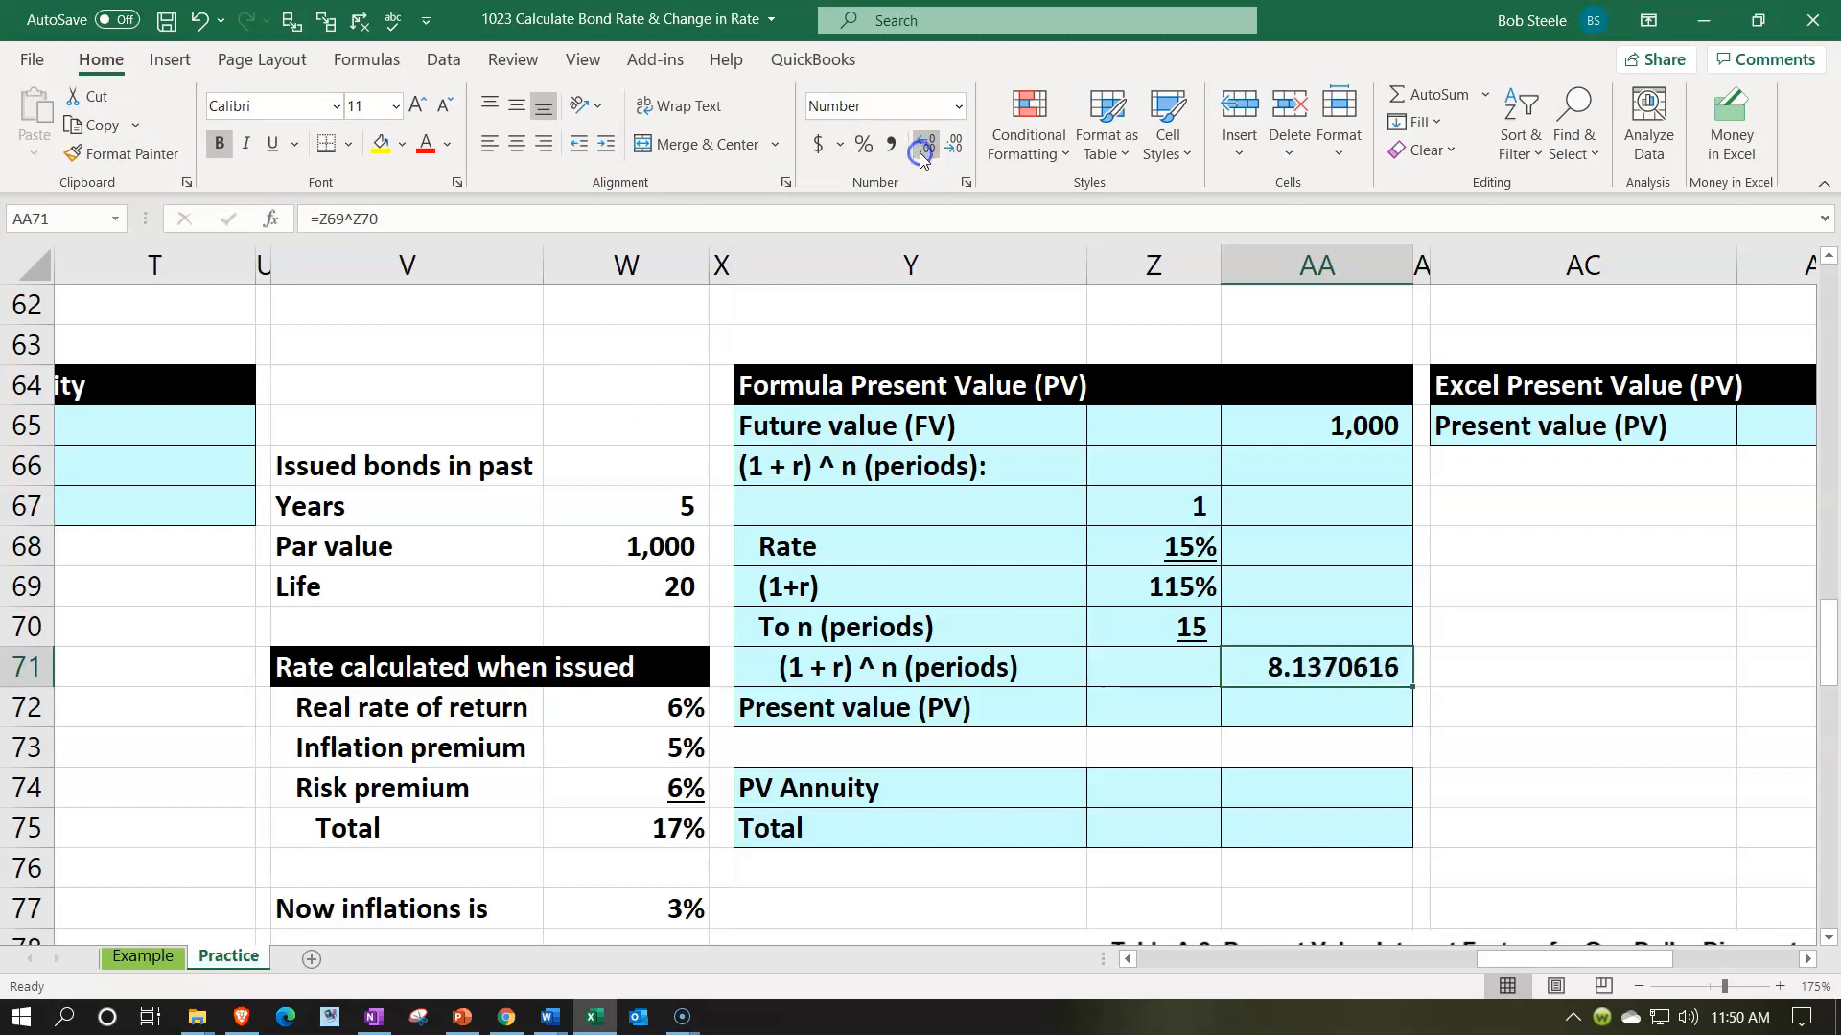
{"action": "left_click", "coordinate": [273, 150]}
- Calculate the present value in AA72 by dividing the future value by the factor, using =AA65/AA71, and show two decimal places
{"action": "key", "text": "Down"}
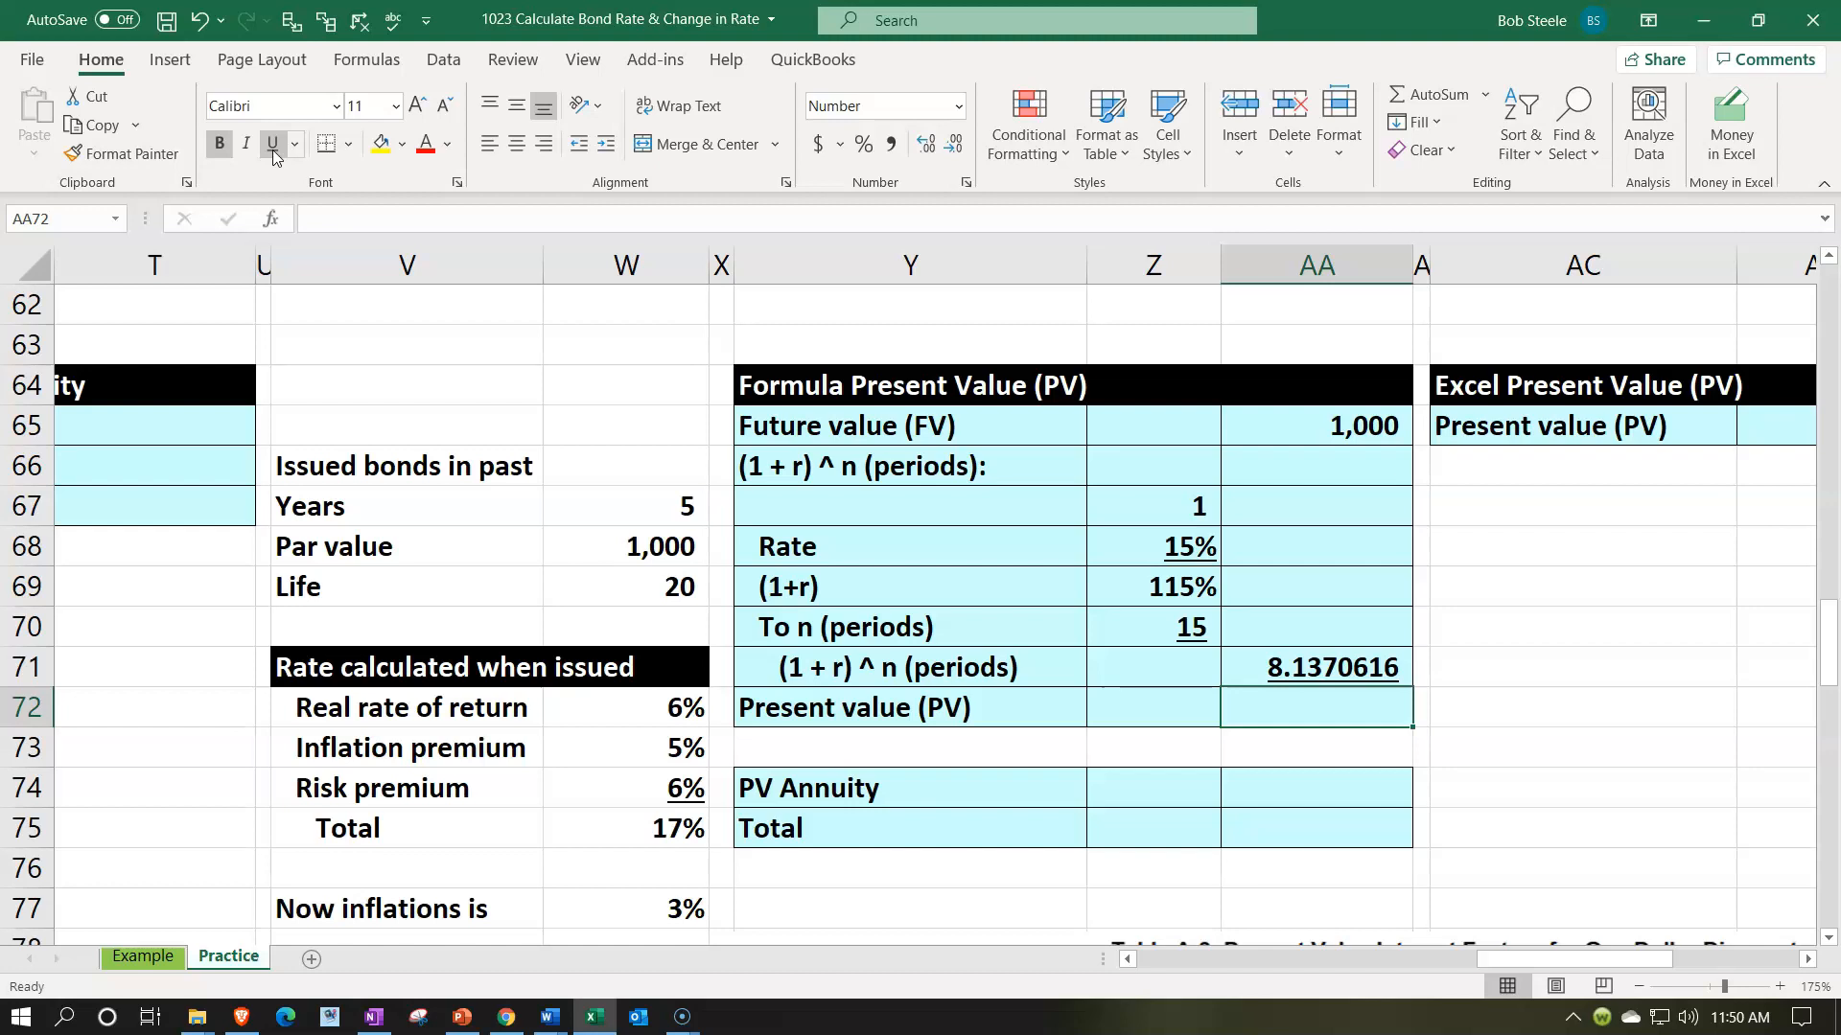
{"action": "type", "text": "="}
{"action": "key", "text": "Up"}
{"action": "key", "text": "Up"}
{"action": "key", "text": "Up"}
{"action": "key", "text": "Up"}
{"action": "key", "text": "Up"}
{"action": "key", "text": "Up"}
{"action": "key", "text": "Up"}
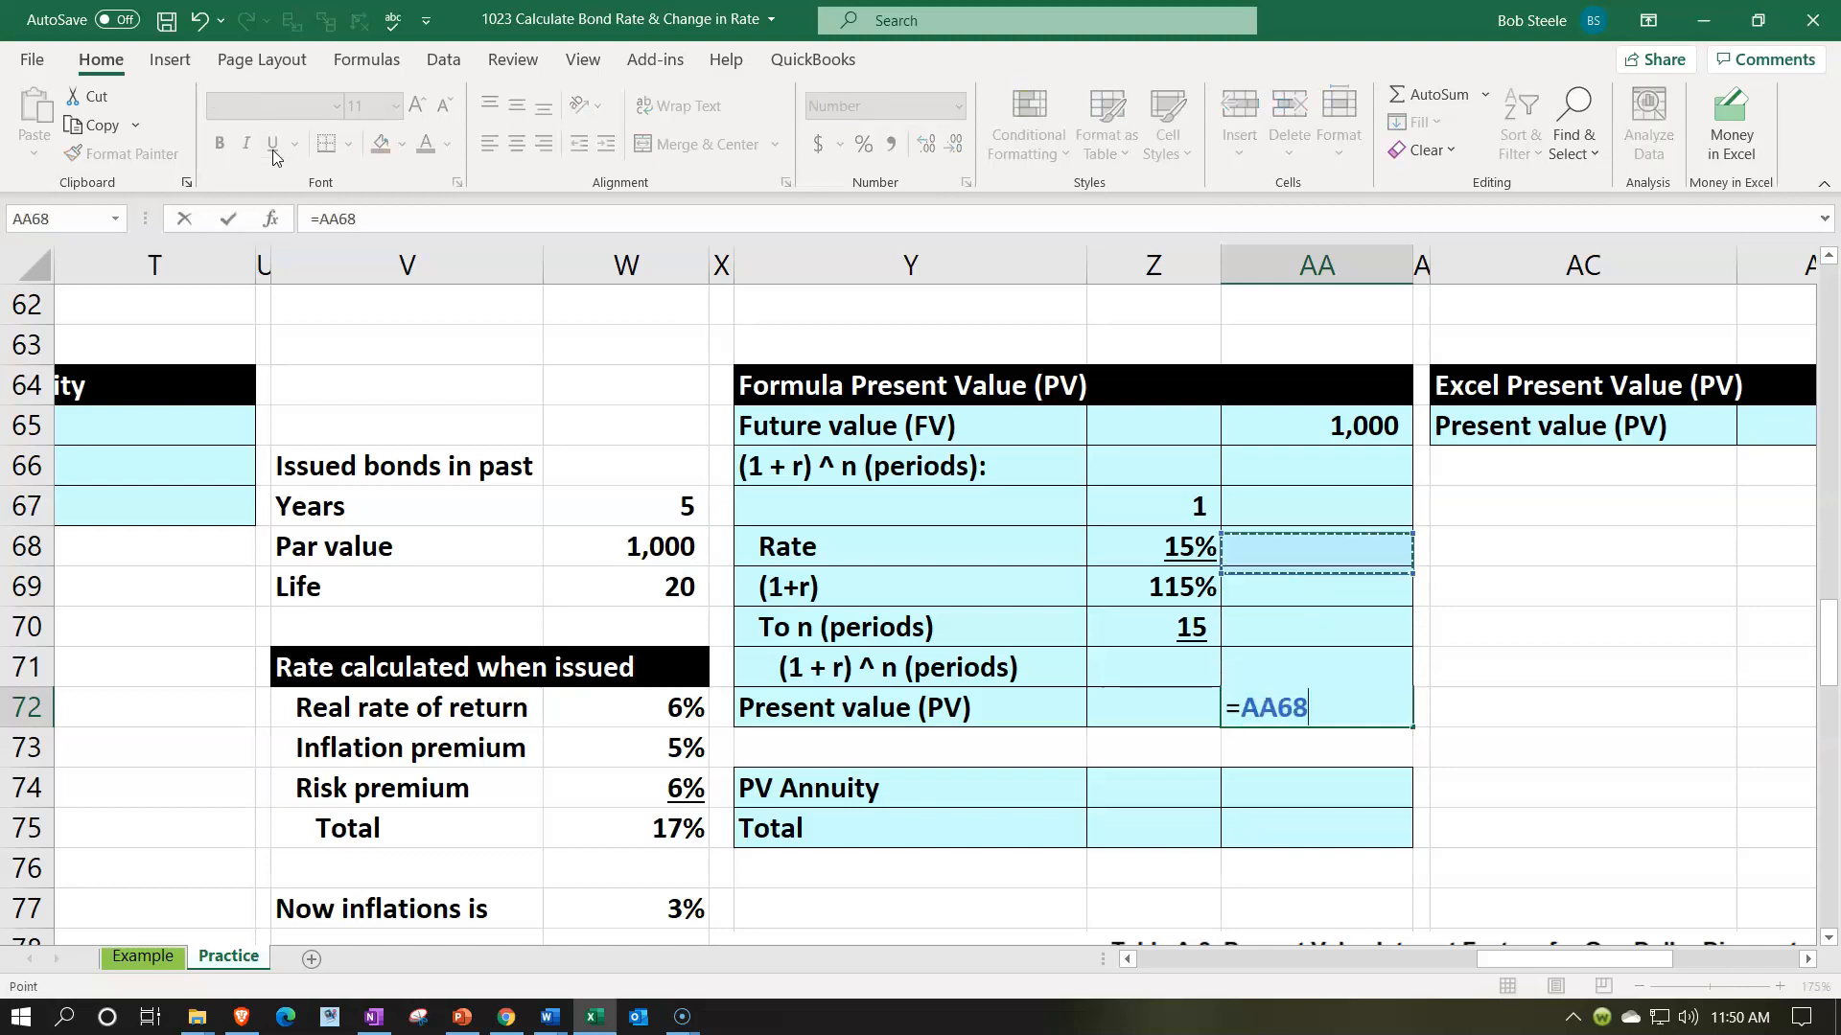
{"action": "type", "text": "/"}
{"action": "key", "text": "Up"}
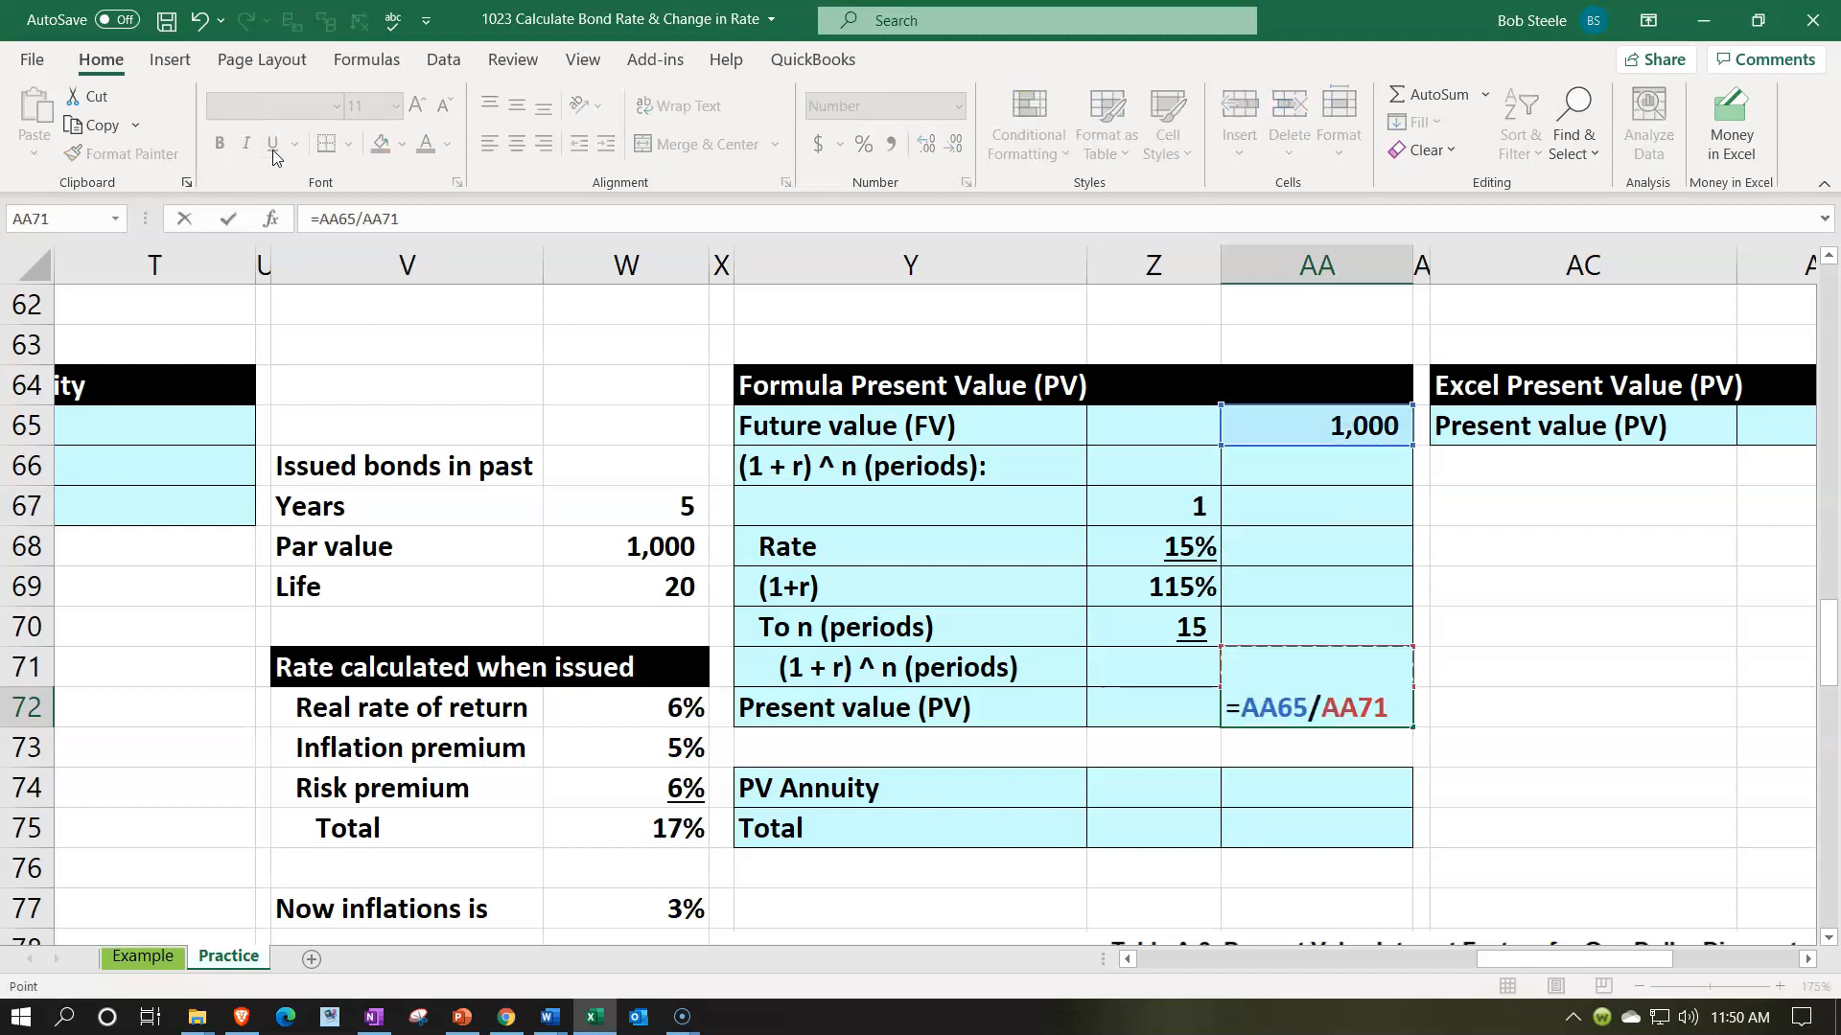
{"action": "key", "text": "Return"}
{"action": "key", "text": "Up"}
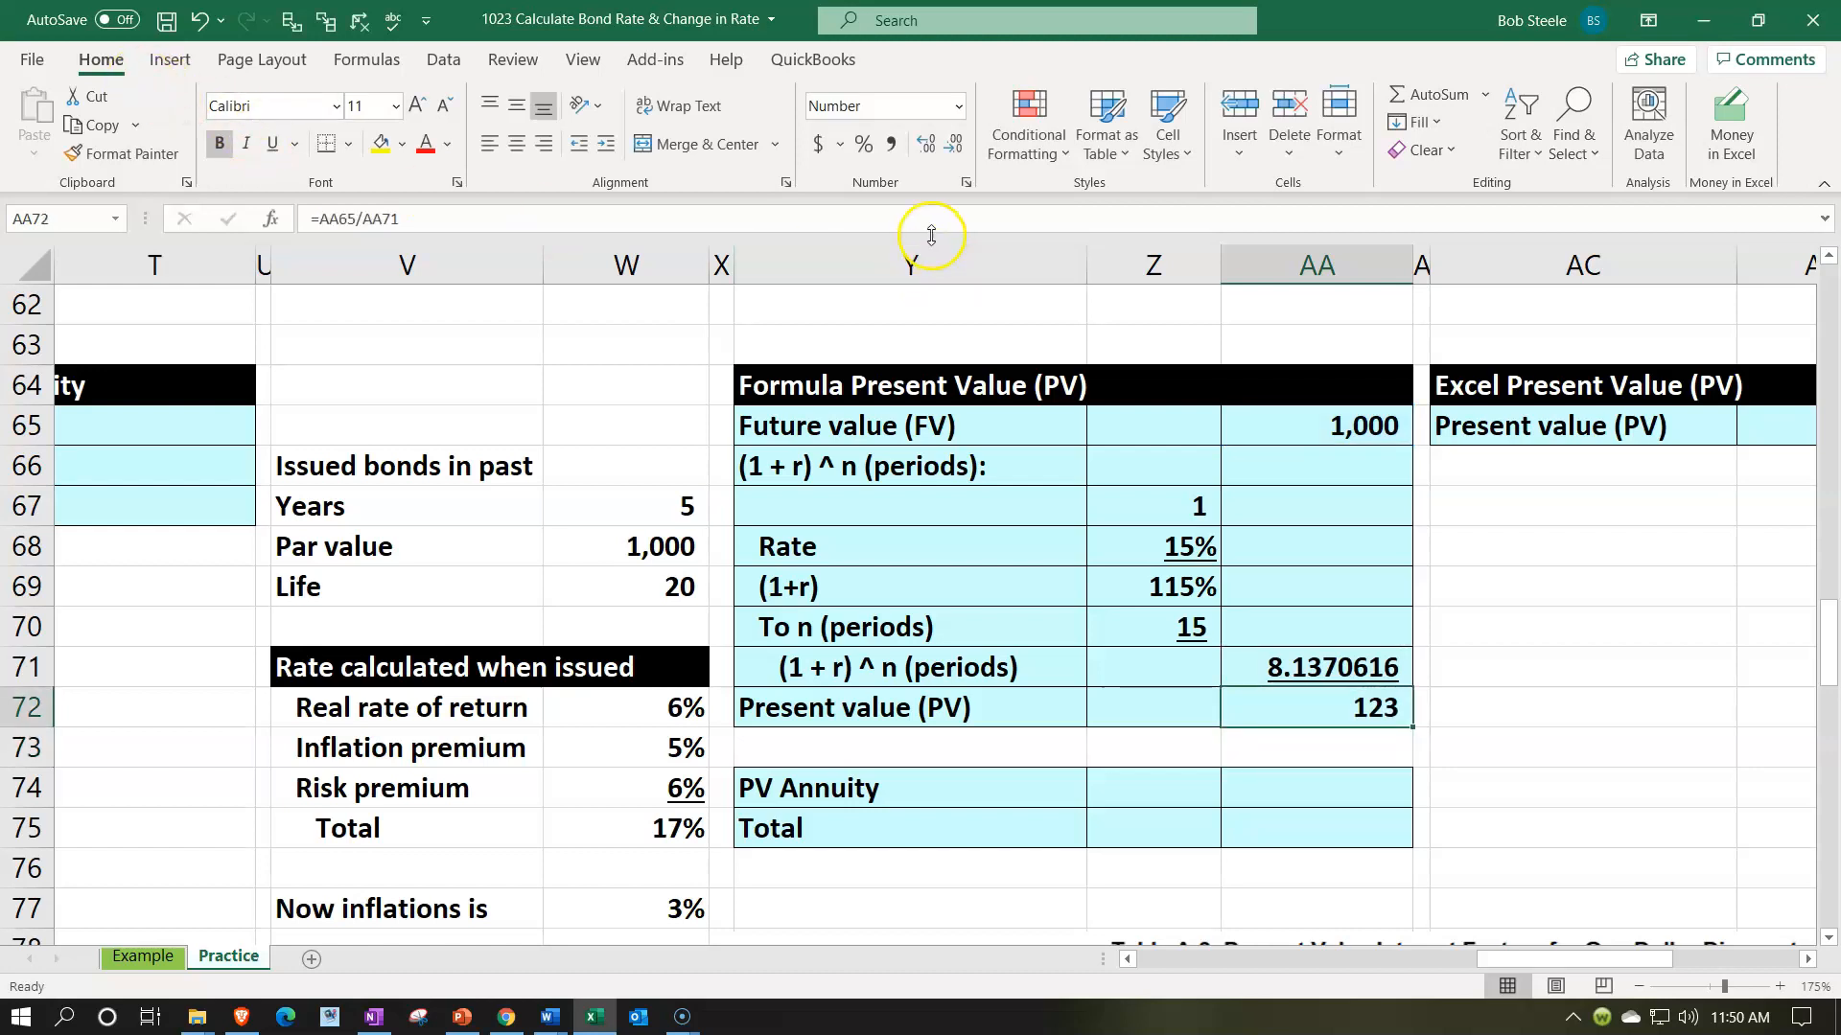
{"action": "left_click", "coordinate": [924, 146]}
{"action": "left_click", "coordinate": [924, 149]}
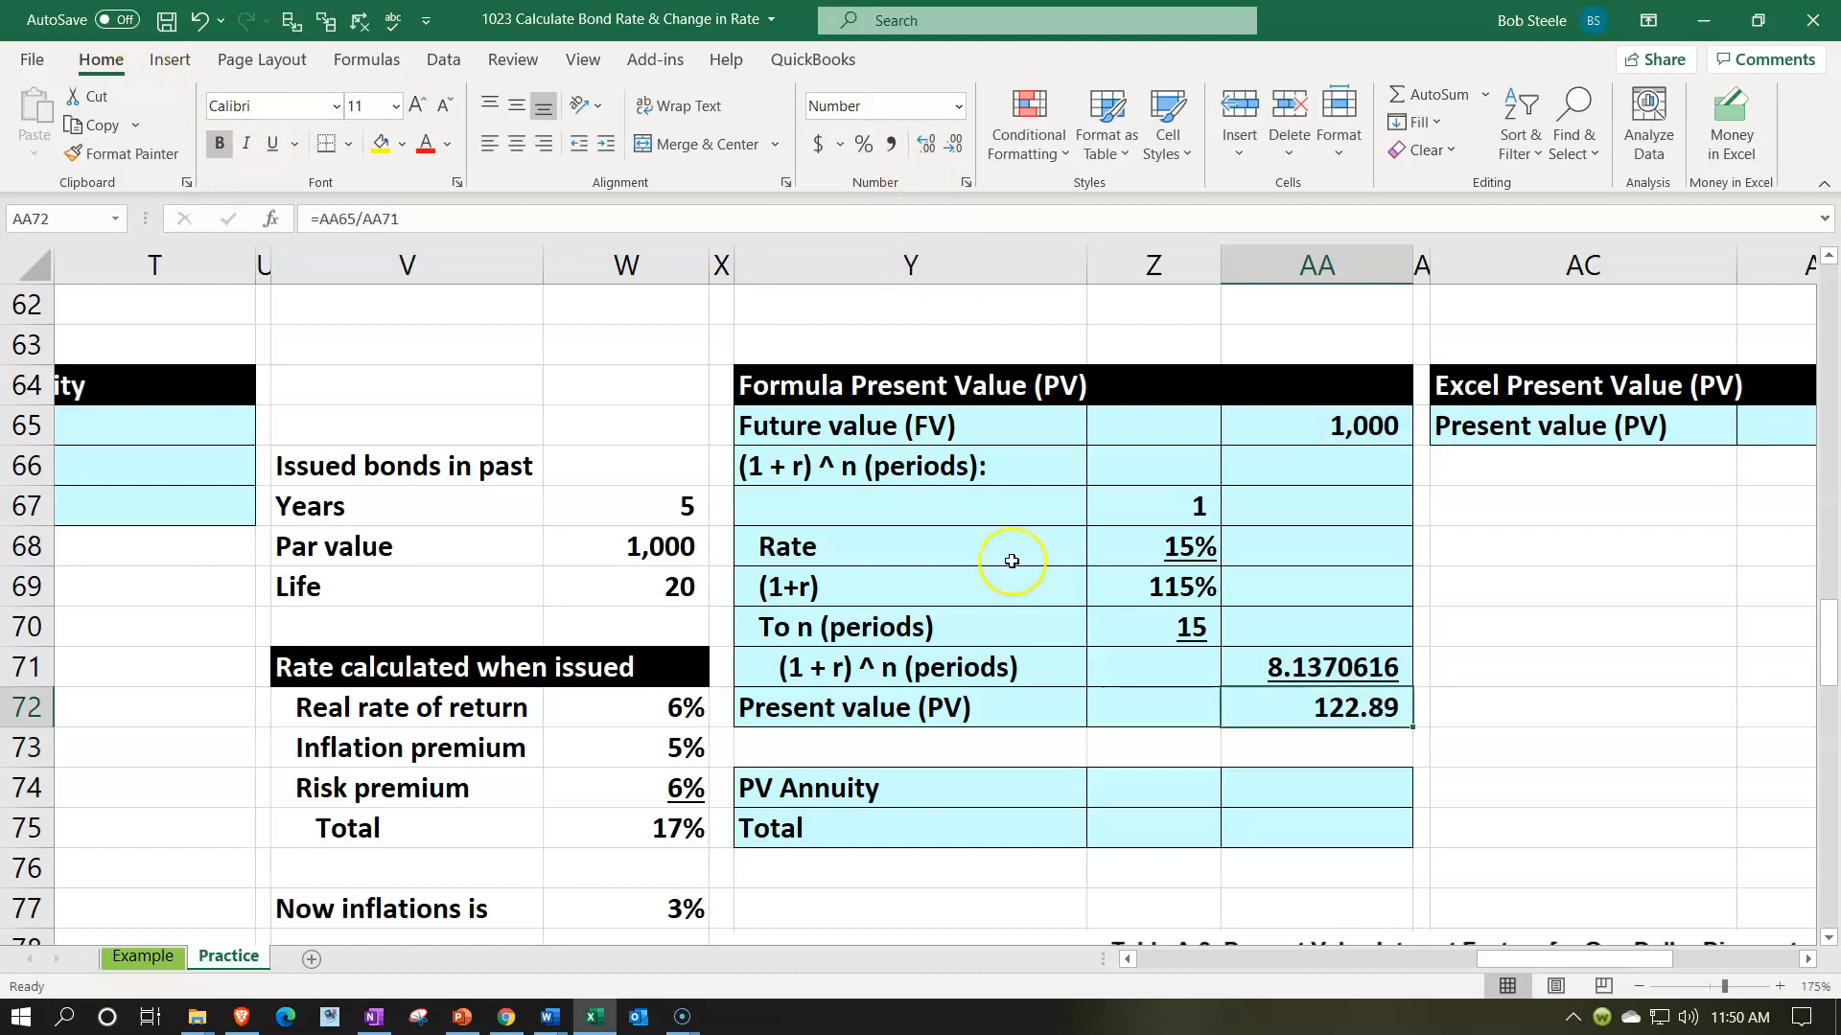
- Fill PV Annuity in AA74 with a reference to the annuity present value in N65
{"action": "left_click", "coordinate": [959, 781]}
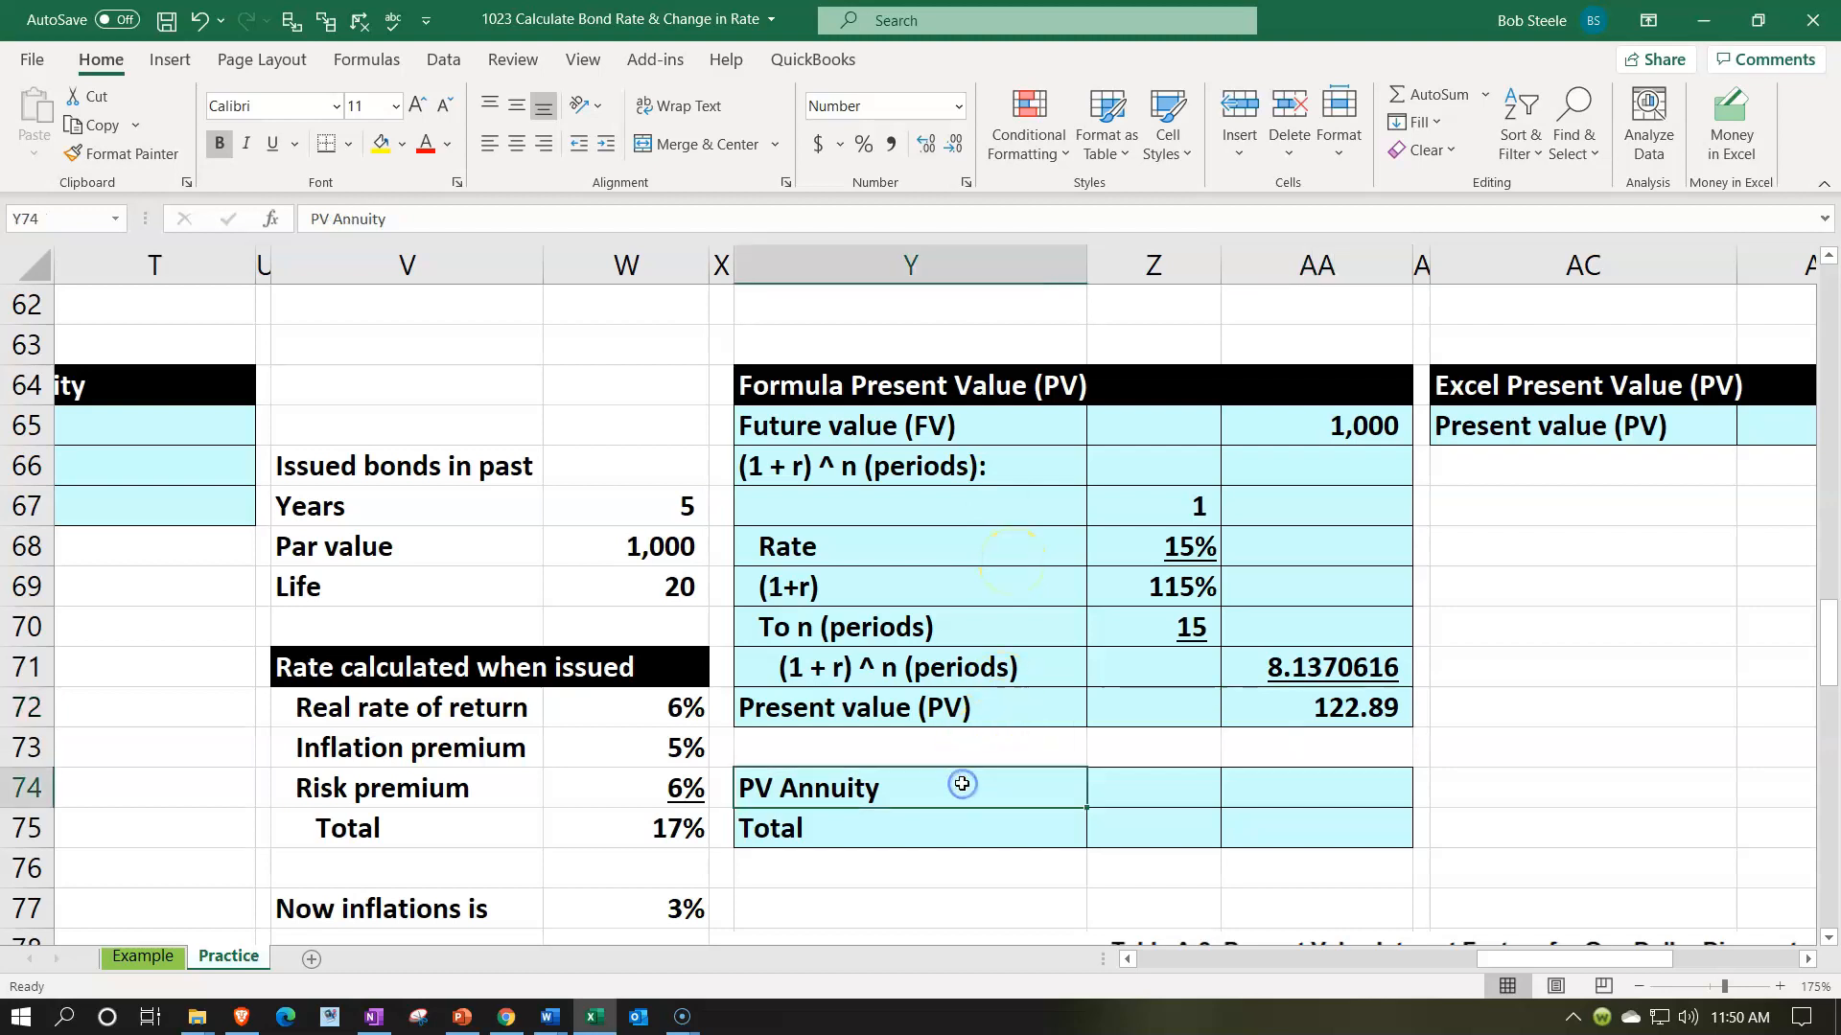
{"action": "key", "text": "Right"}
{"action": "key", "text": "Right"}
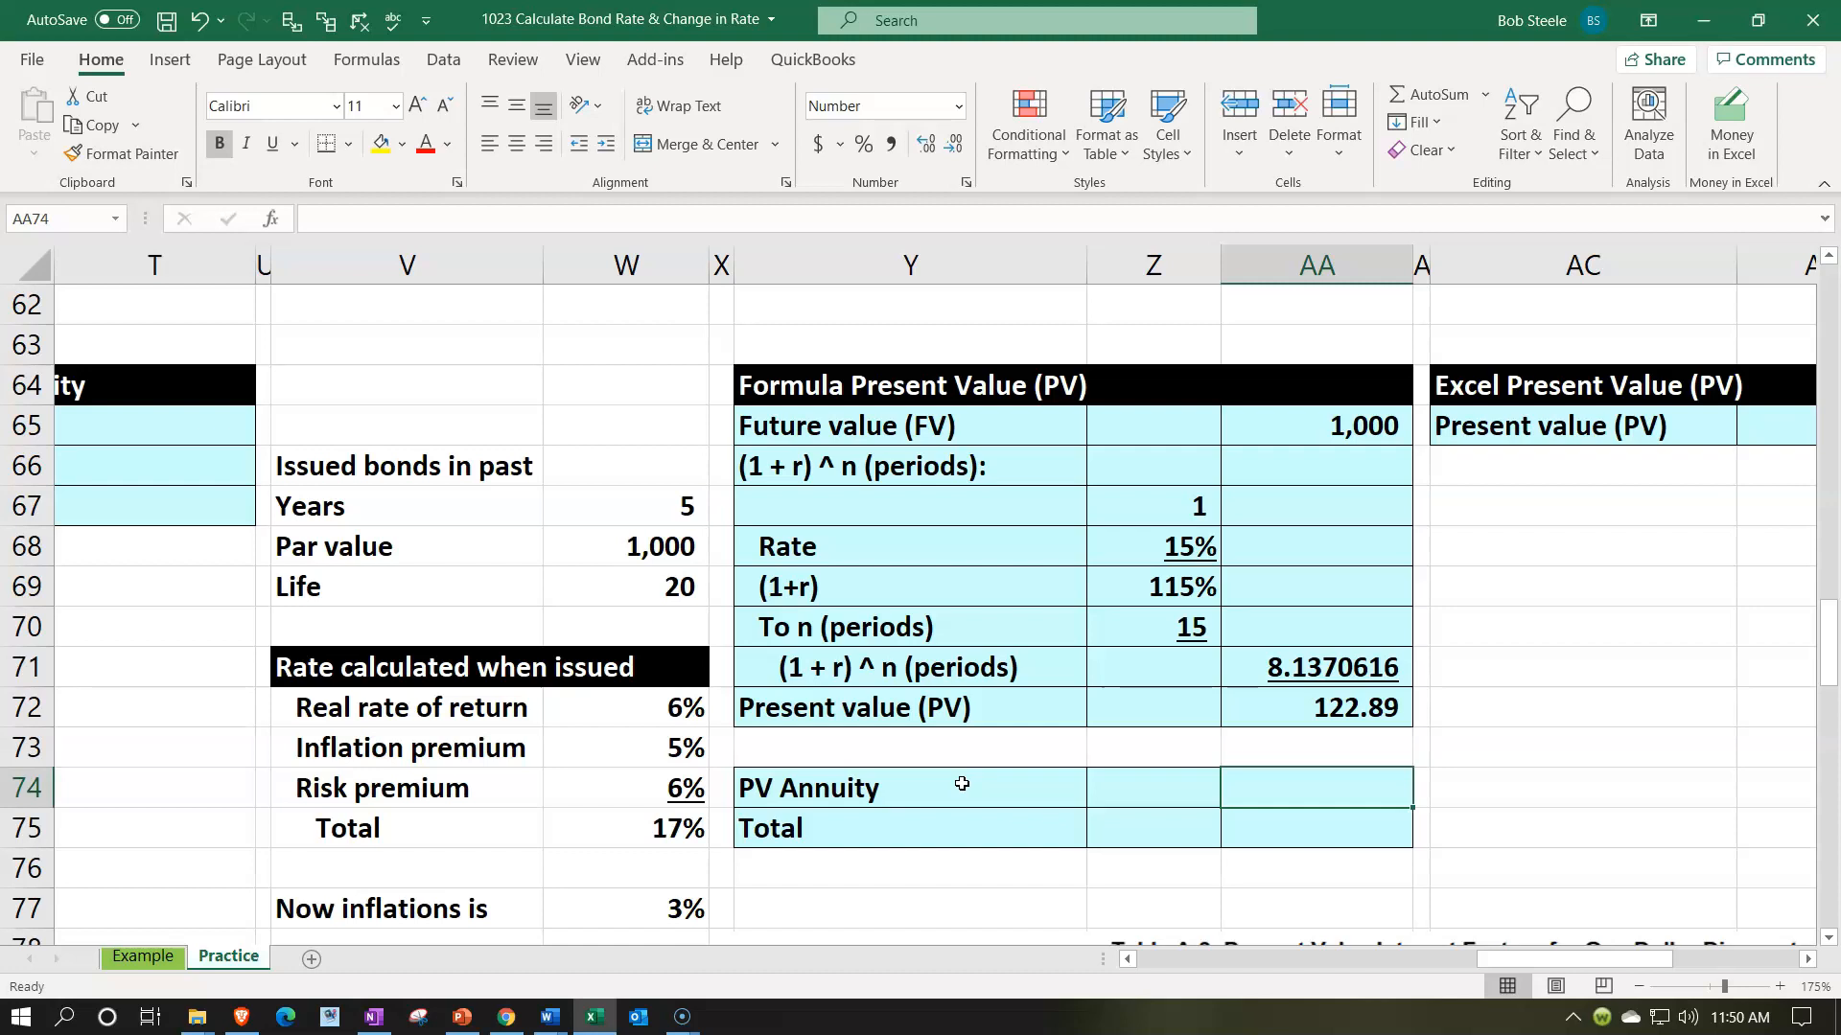
{"action": "type", "text": "="}
{"action": "key", "text": "Left"}
{"action": "key", "text": "Left"}
{"action": "key", "text": "Left"}
{"action": "key", "text": "Left"}
{"action": "key", "text": "Left"}
{"action": "key", "text": "Left"}
{"action": "key", "text": "Left"}
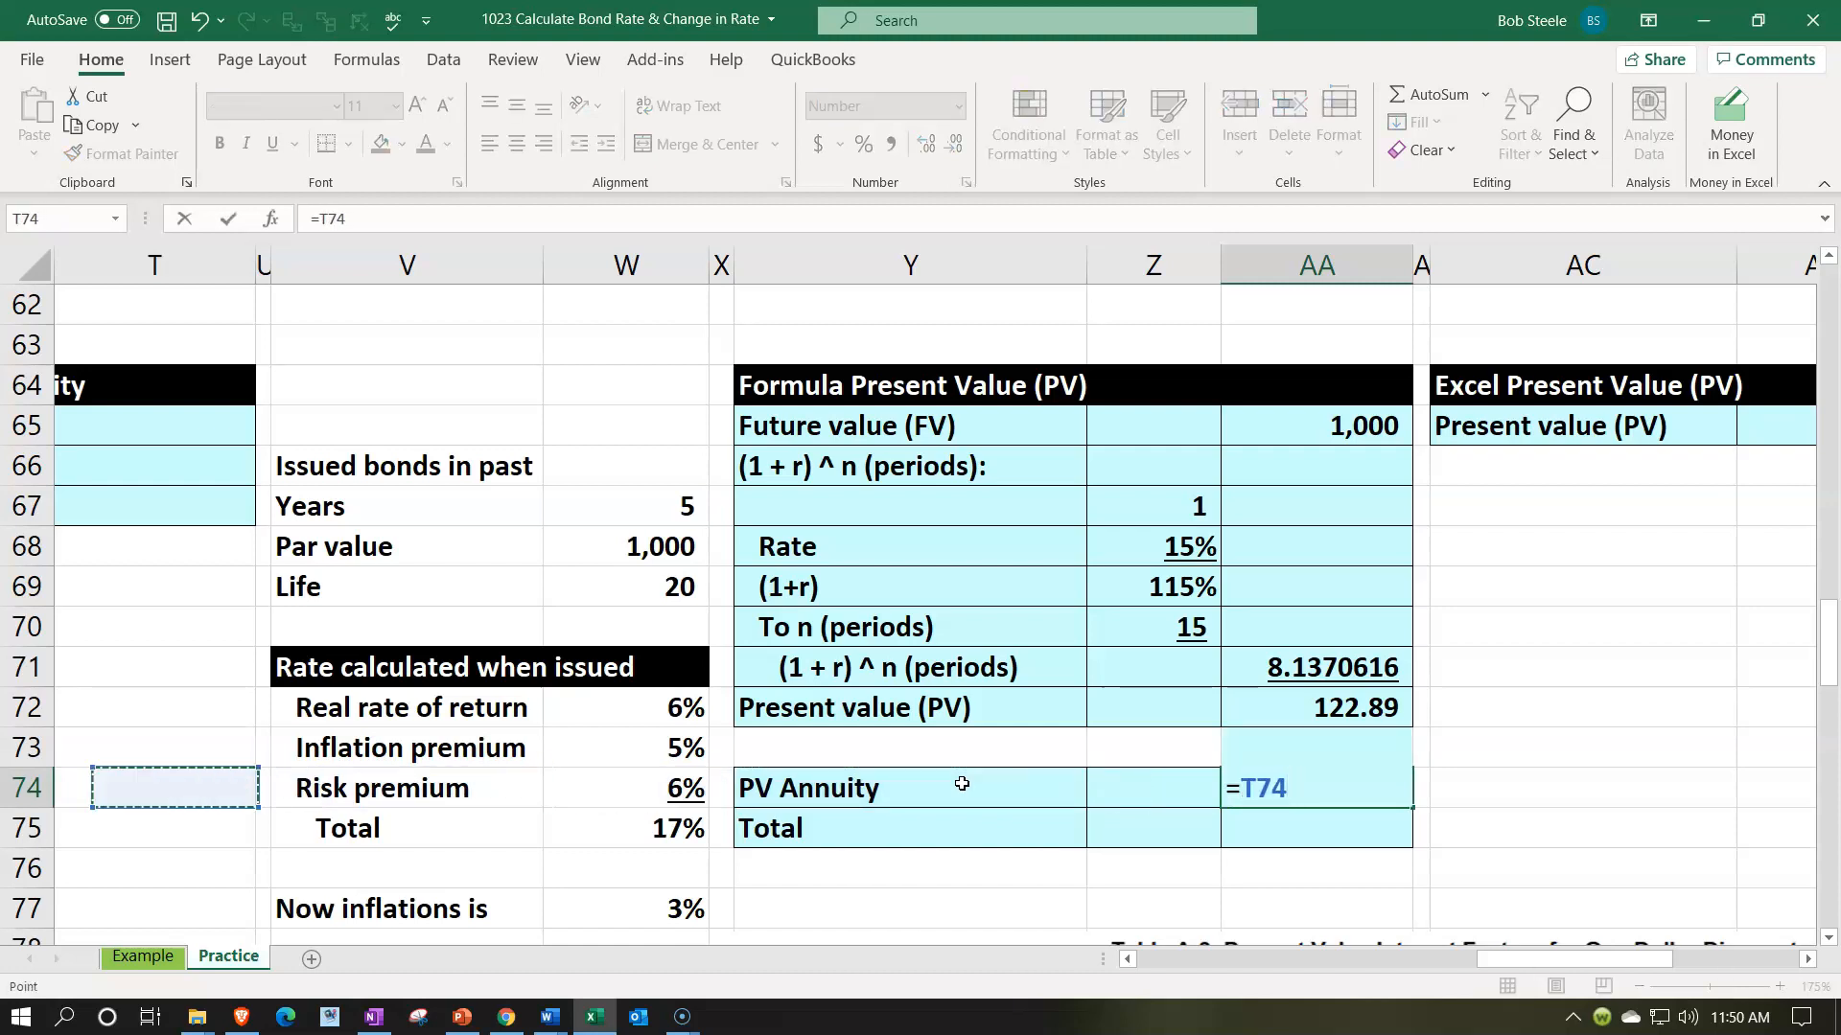
{"action": "key", "text": "Left"}
{"action": "key", "text": "Left"}
{"action": "key", "text": "Left"}
{"action": "key", "text": "Left"}
{"action": "key", "text": "Up"}
{"action": "key", "text": "Up"}
{"action": "key", "text": "Up"}
{"action": "key", "text": "Up"}
{"action": "key", "text": "Up"}
{"action": "key", "text": "Up"}
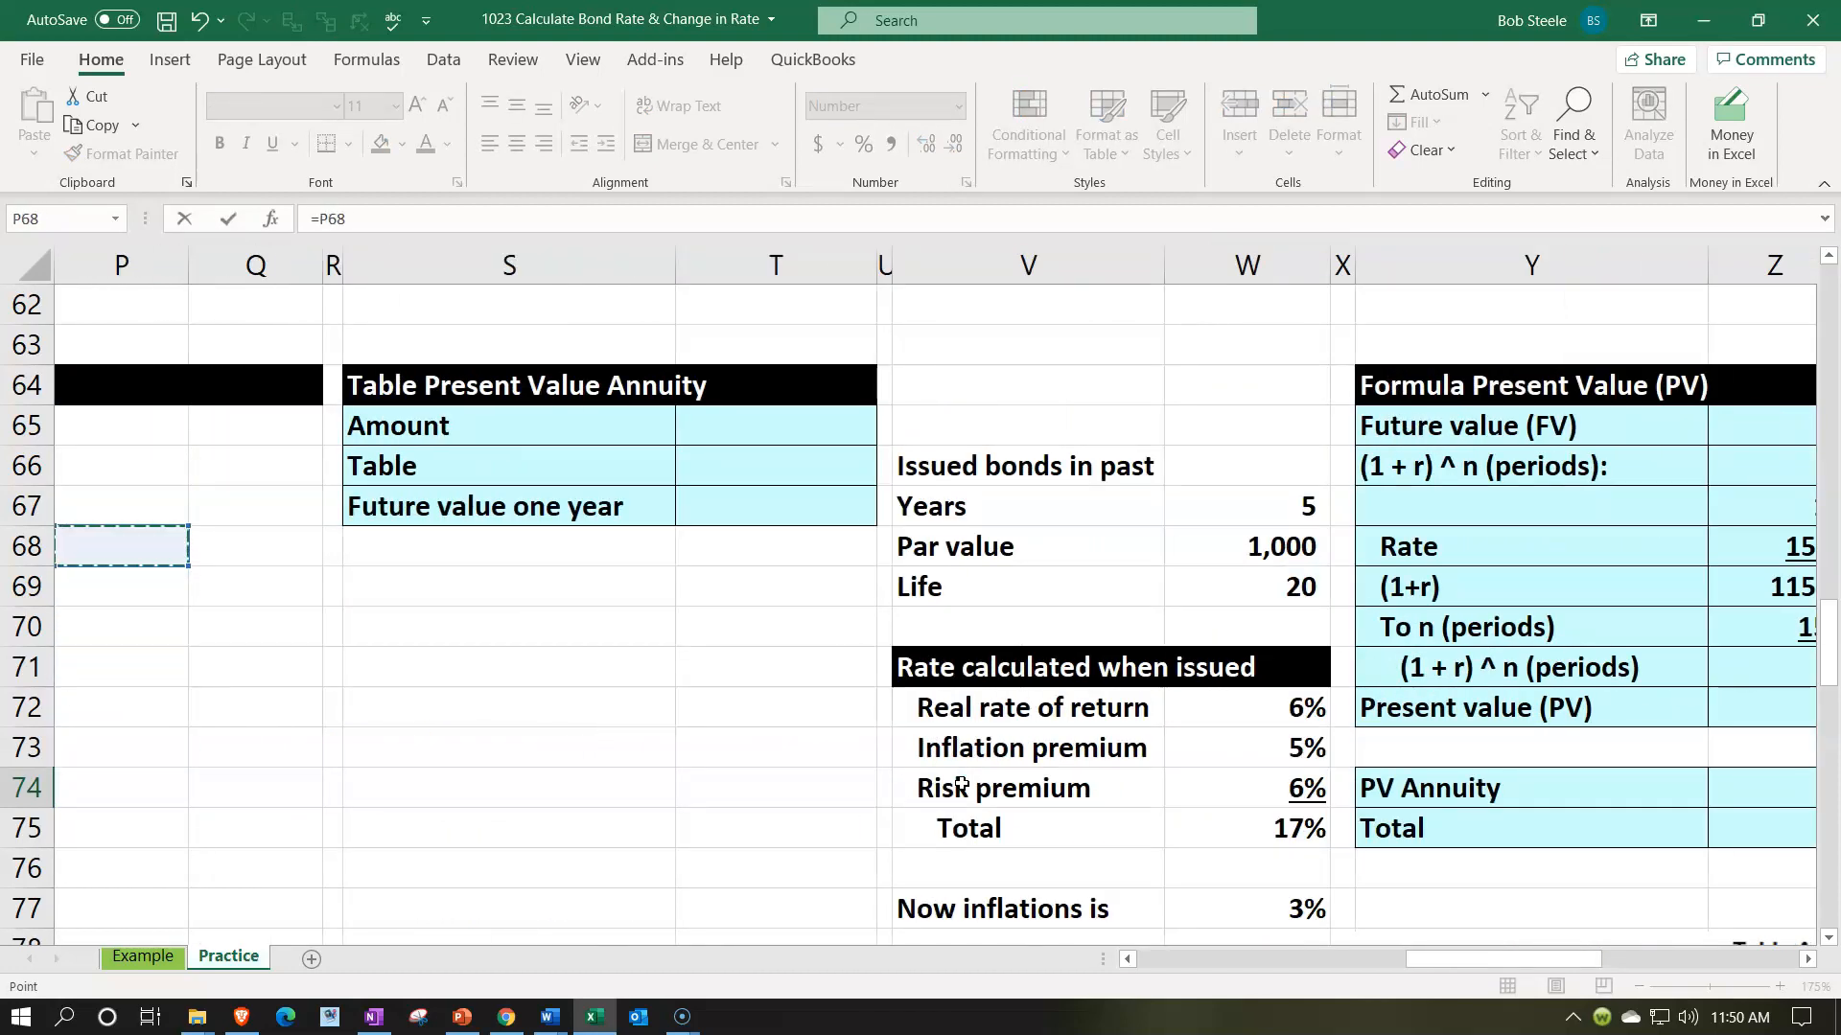
{"action": "key", "text": "Left"}
{"action": "key", "text": "Left"}
{"action": "key", "text": "Up"}
{"action": "key", "text": "Up"}
{"action": "key", "text": "Up"}
{"action": "key", "text": "Return"}
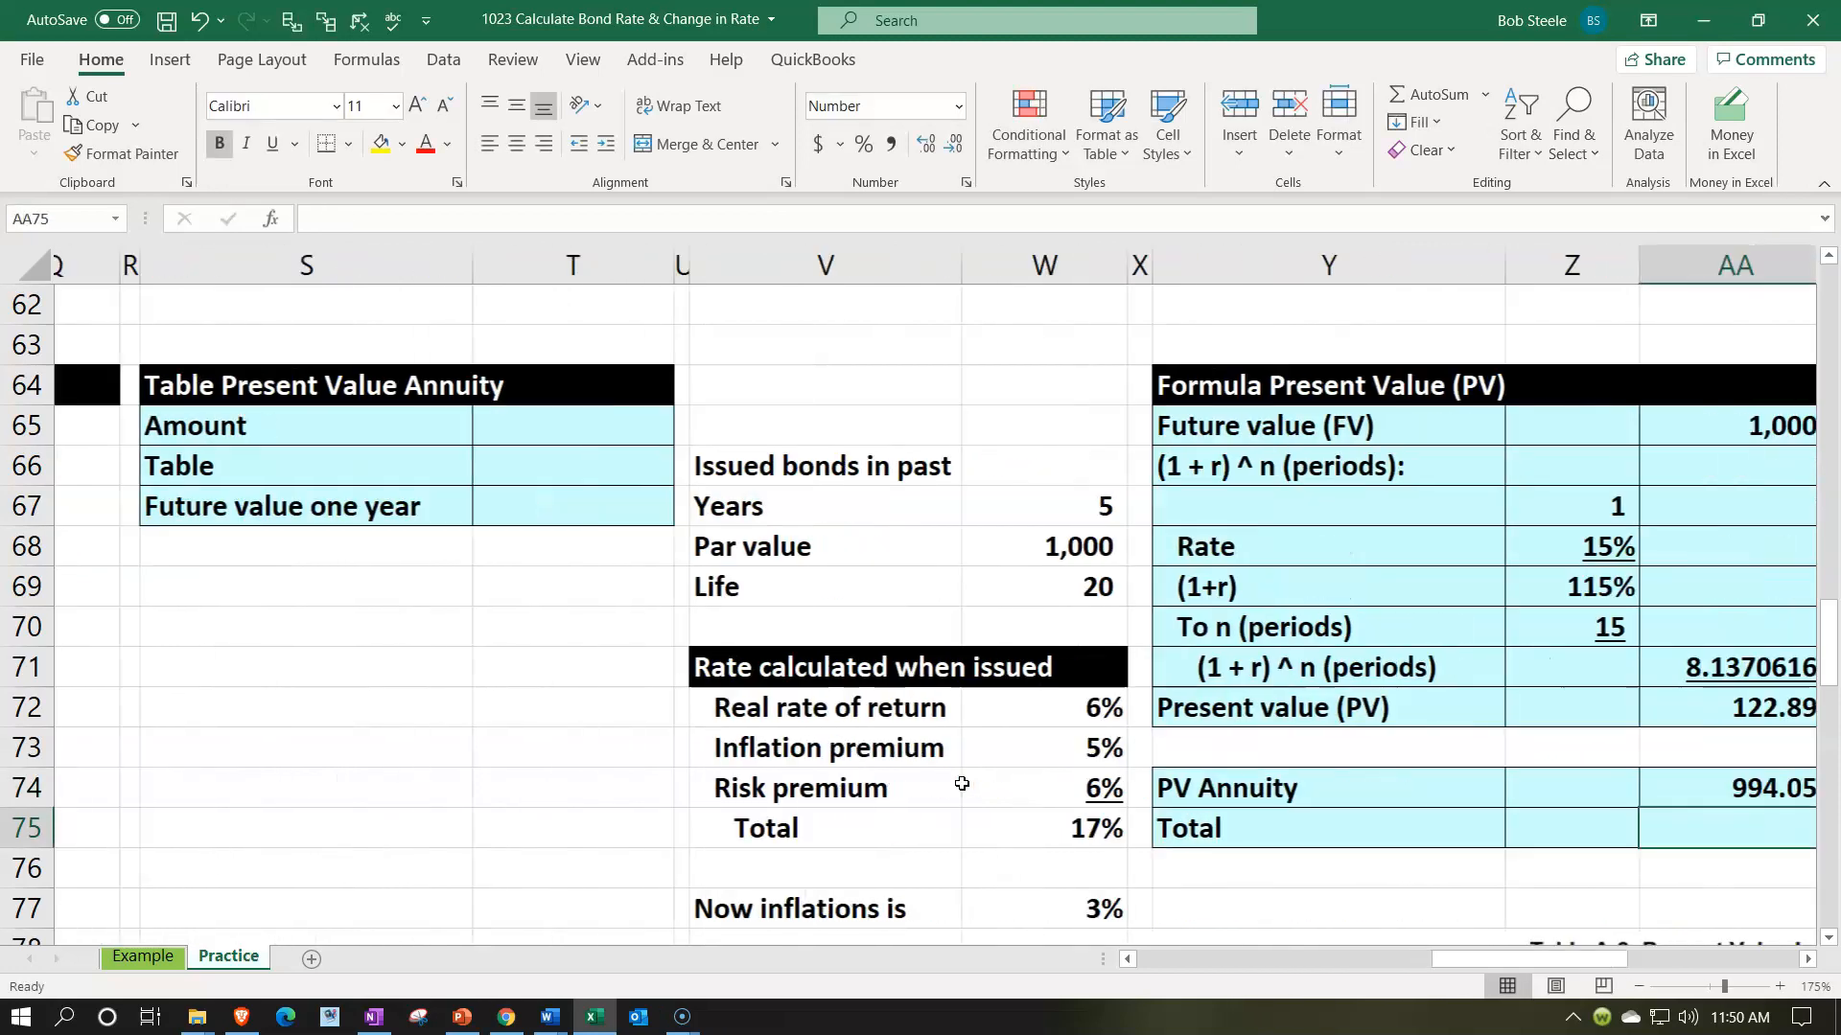
- Calculate the Total in AA75 by adding the par value's present value and the annuity's present value, using =+AA72+AA74
{"action": "scroll", "coordinate": [961, 784], "scroll_direction": "right", "scroll_amount": 3}
{"action": "type", "text": "+"}
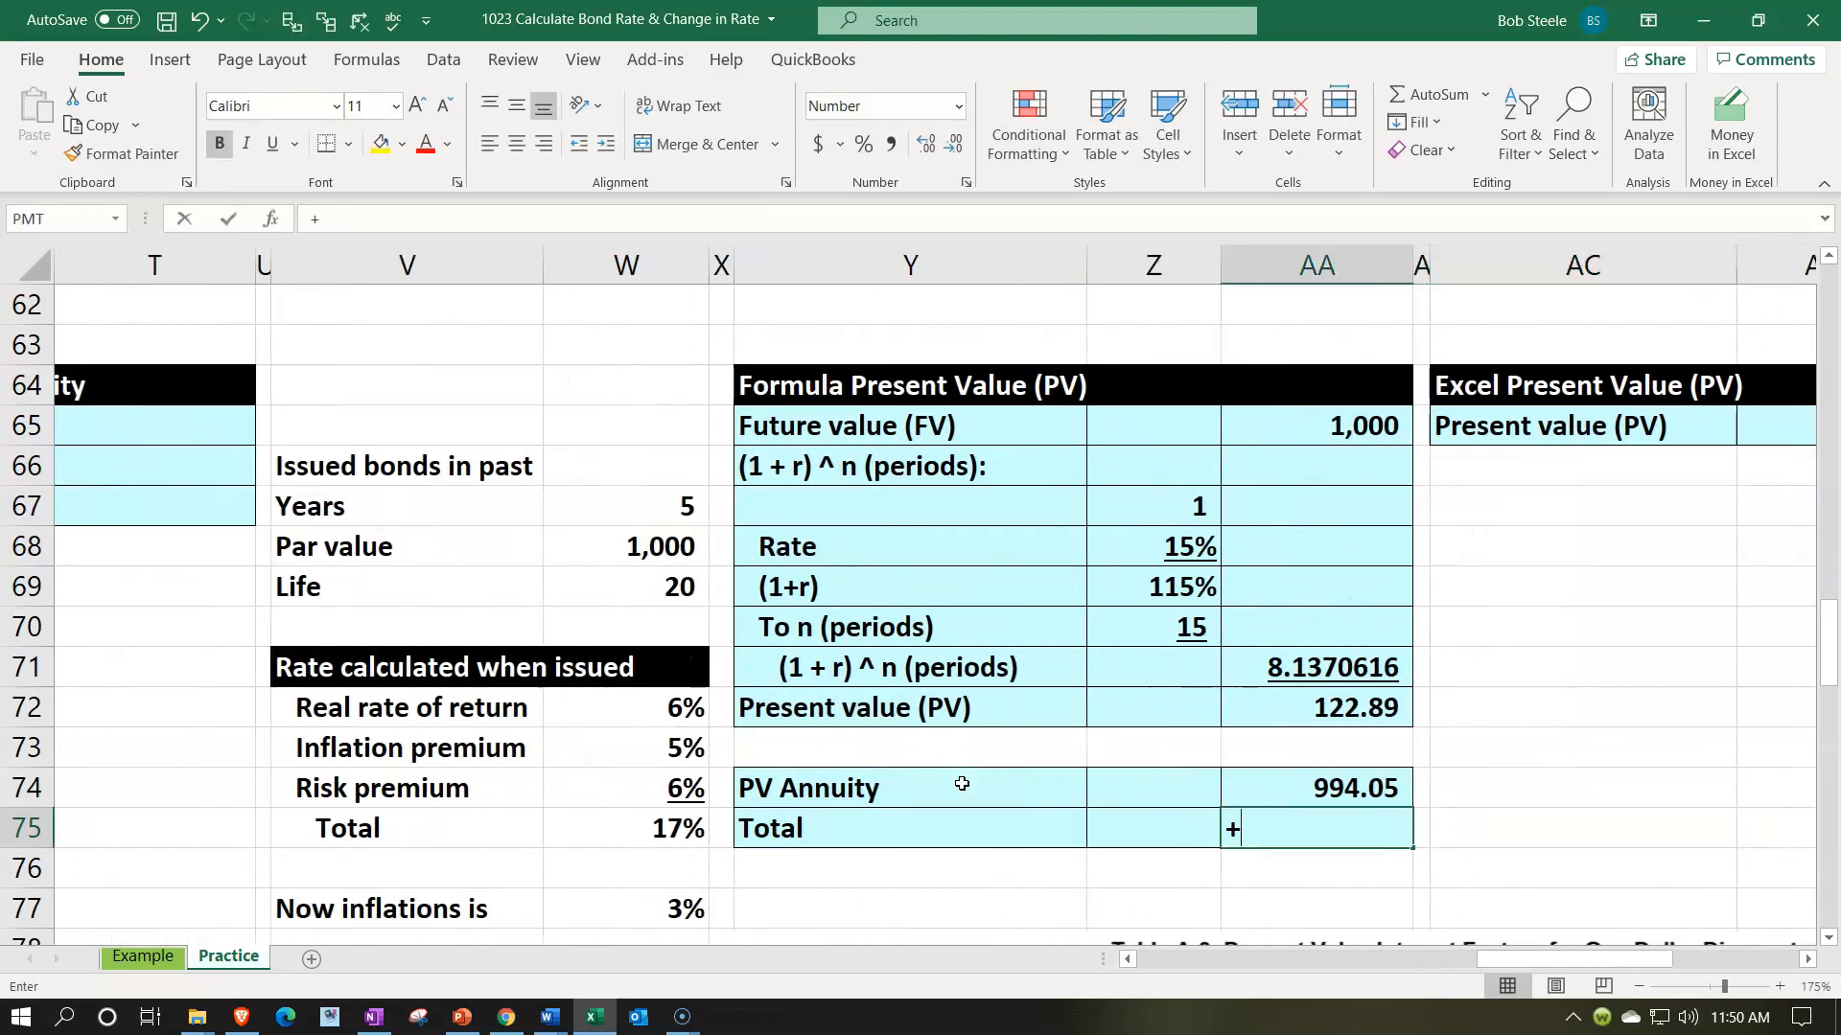
{"action": "key", "text": "Up"}
{"action": "key", "text": "Up"}
{"action": "key", "text": "Up"}
{"action": "type", "text": "+"}
{"action": "key", "text": "Up"}
{"action": "key", "text": "Return"}
{"action": "key", "text": "Up"}
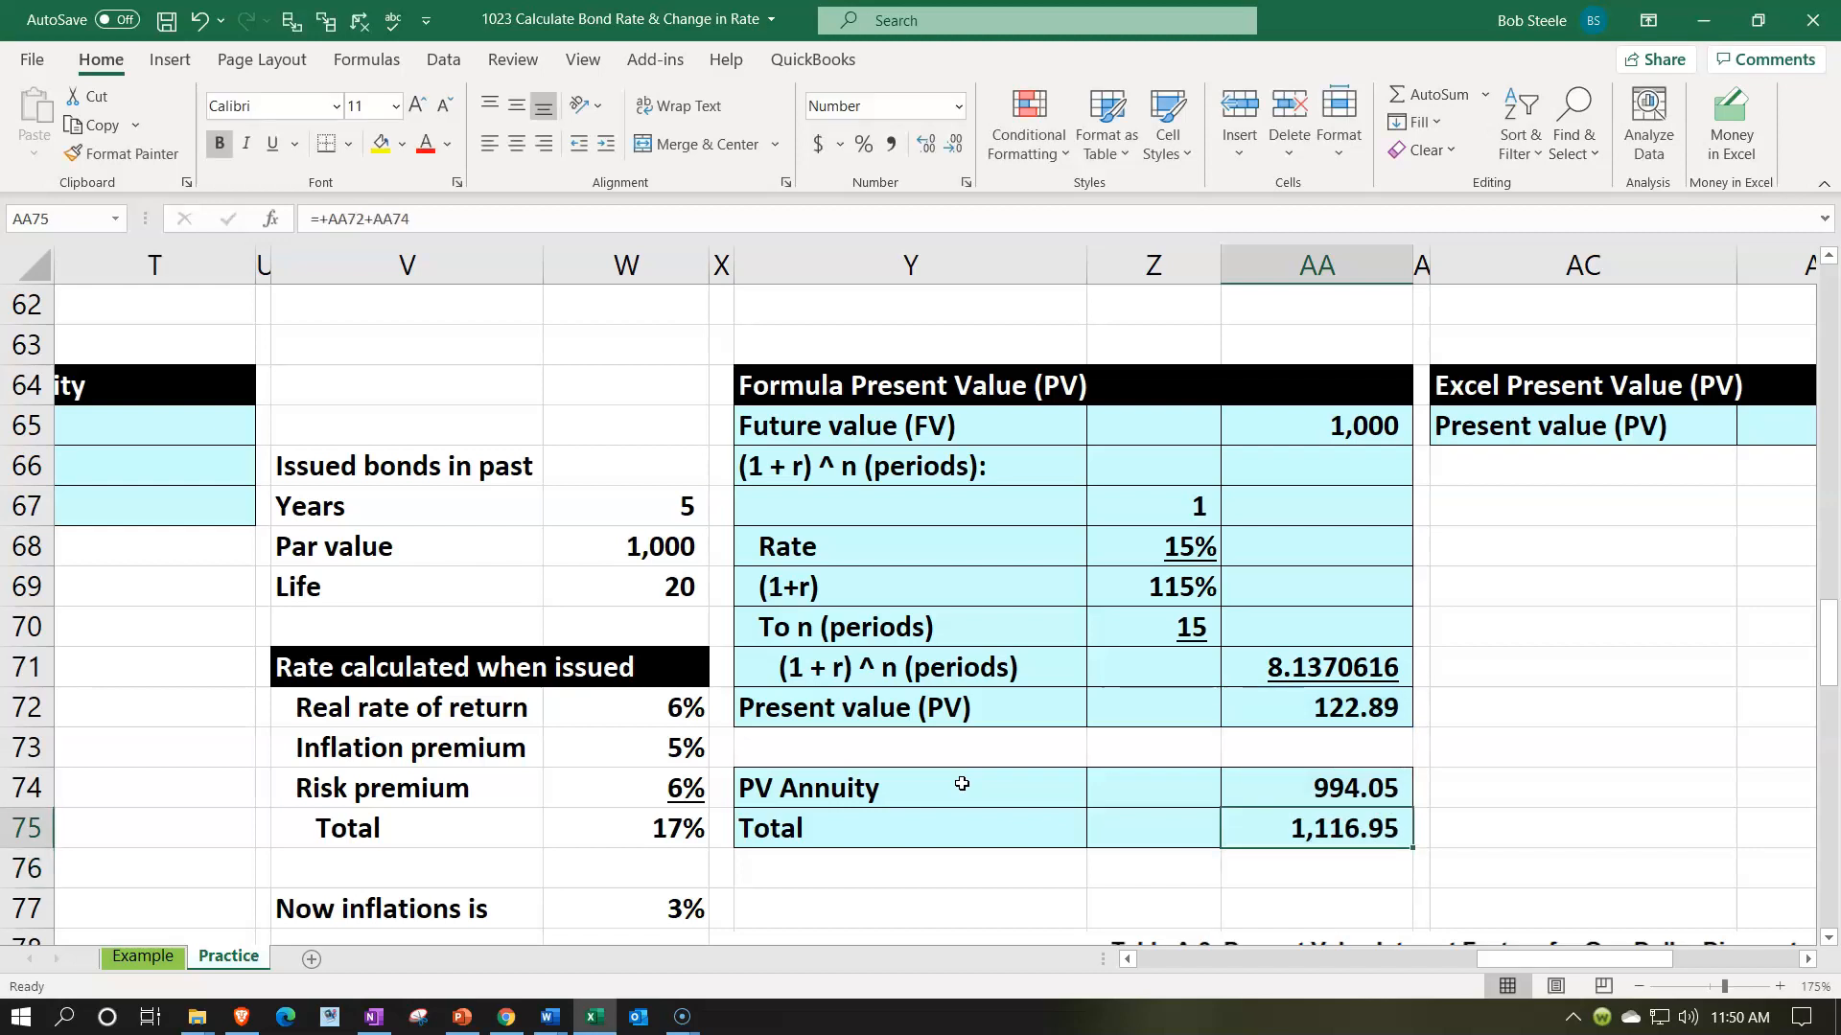
- Compare the bond price total with the final cumulative value in L80 of the period-by-period table
{"action": "left_click_drag", "start_coordinate": [1572, 961], "coordinate": [1390, 978]}
{"action": "scroll", "coordinate": [534, 744], "scroll_direction": "down", "scroll_amount": 3}
{"action": "left_click", "coordinate": [515, 676]}
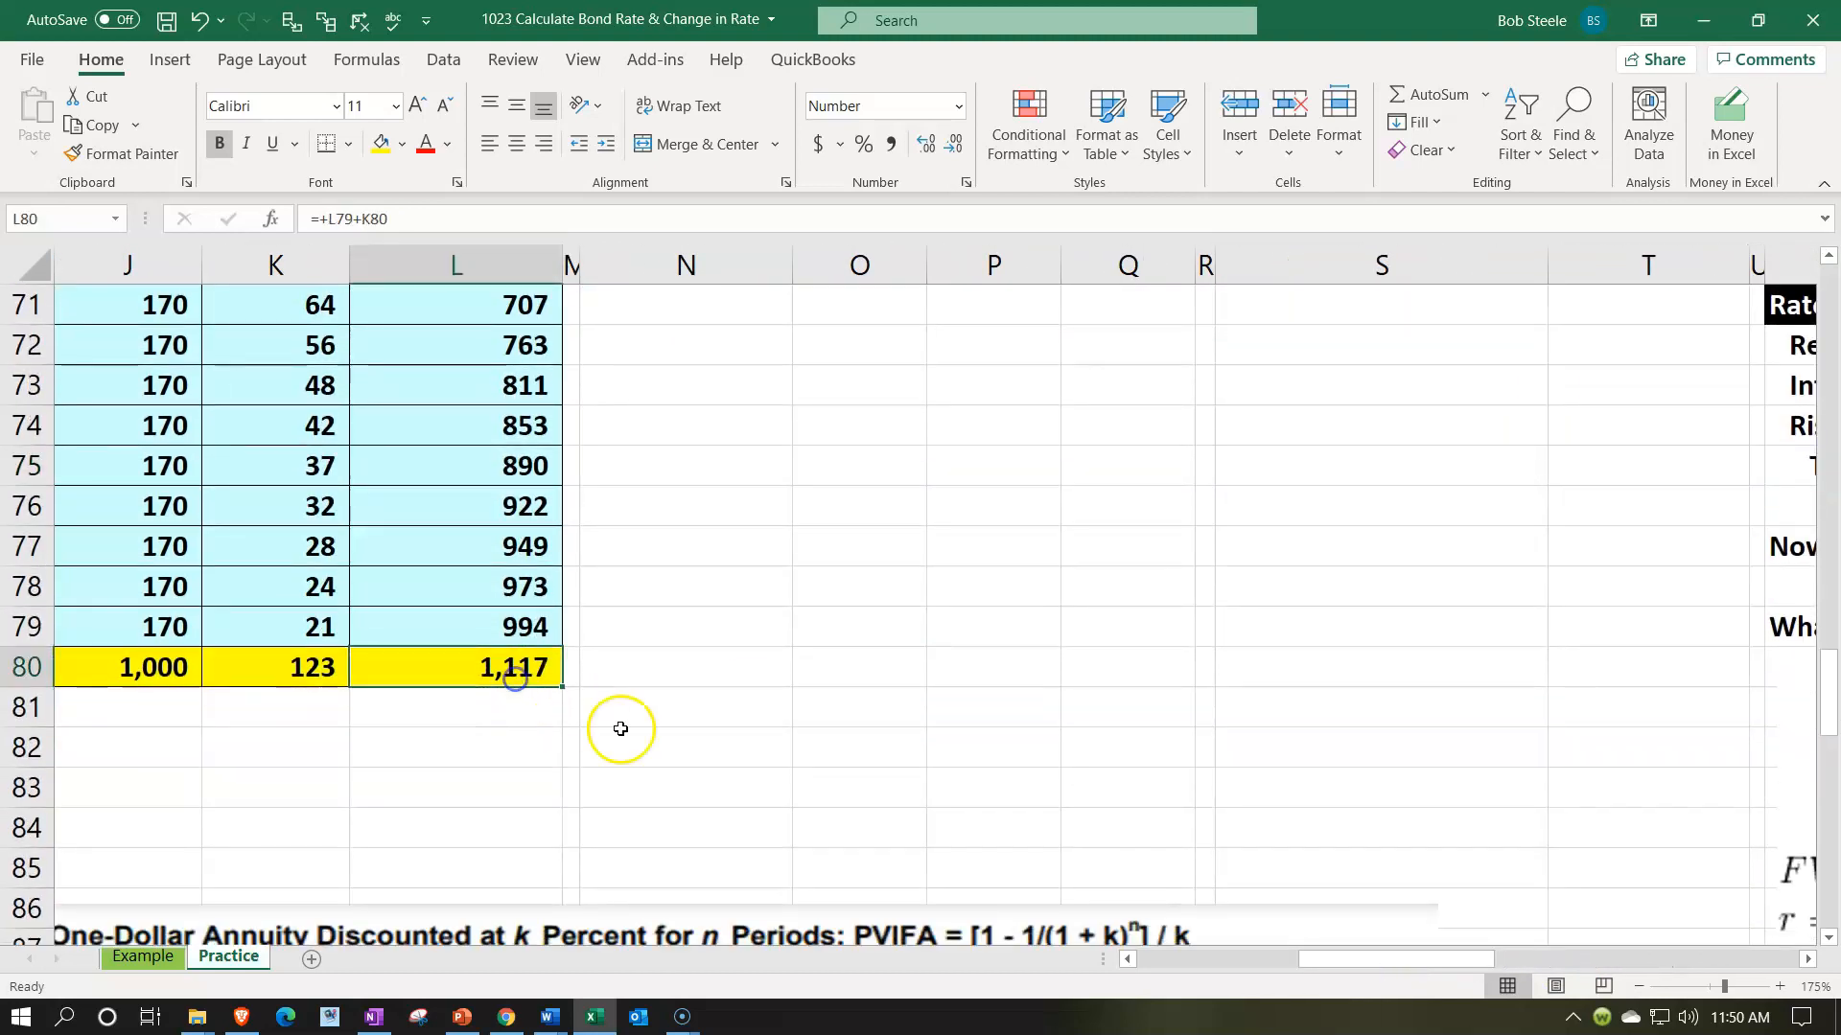
{"action": "scroll", "coordinate": [786, 820], "scroll_direction": "up", "scroll_amount": 2}
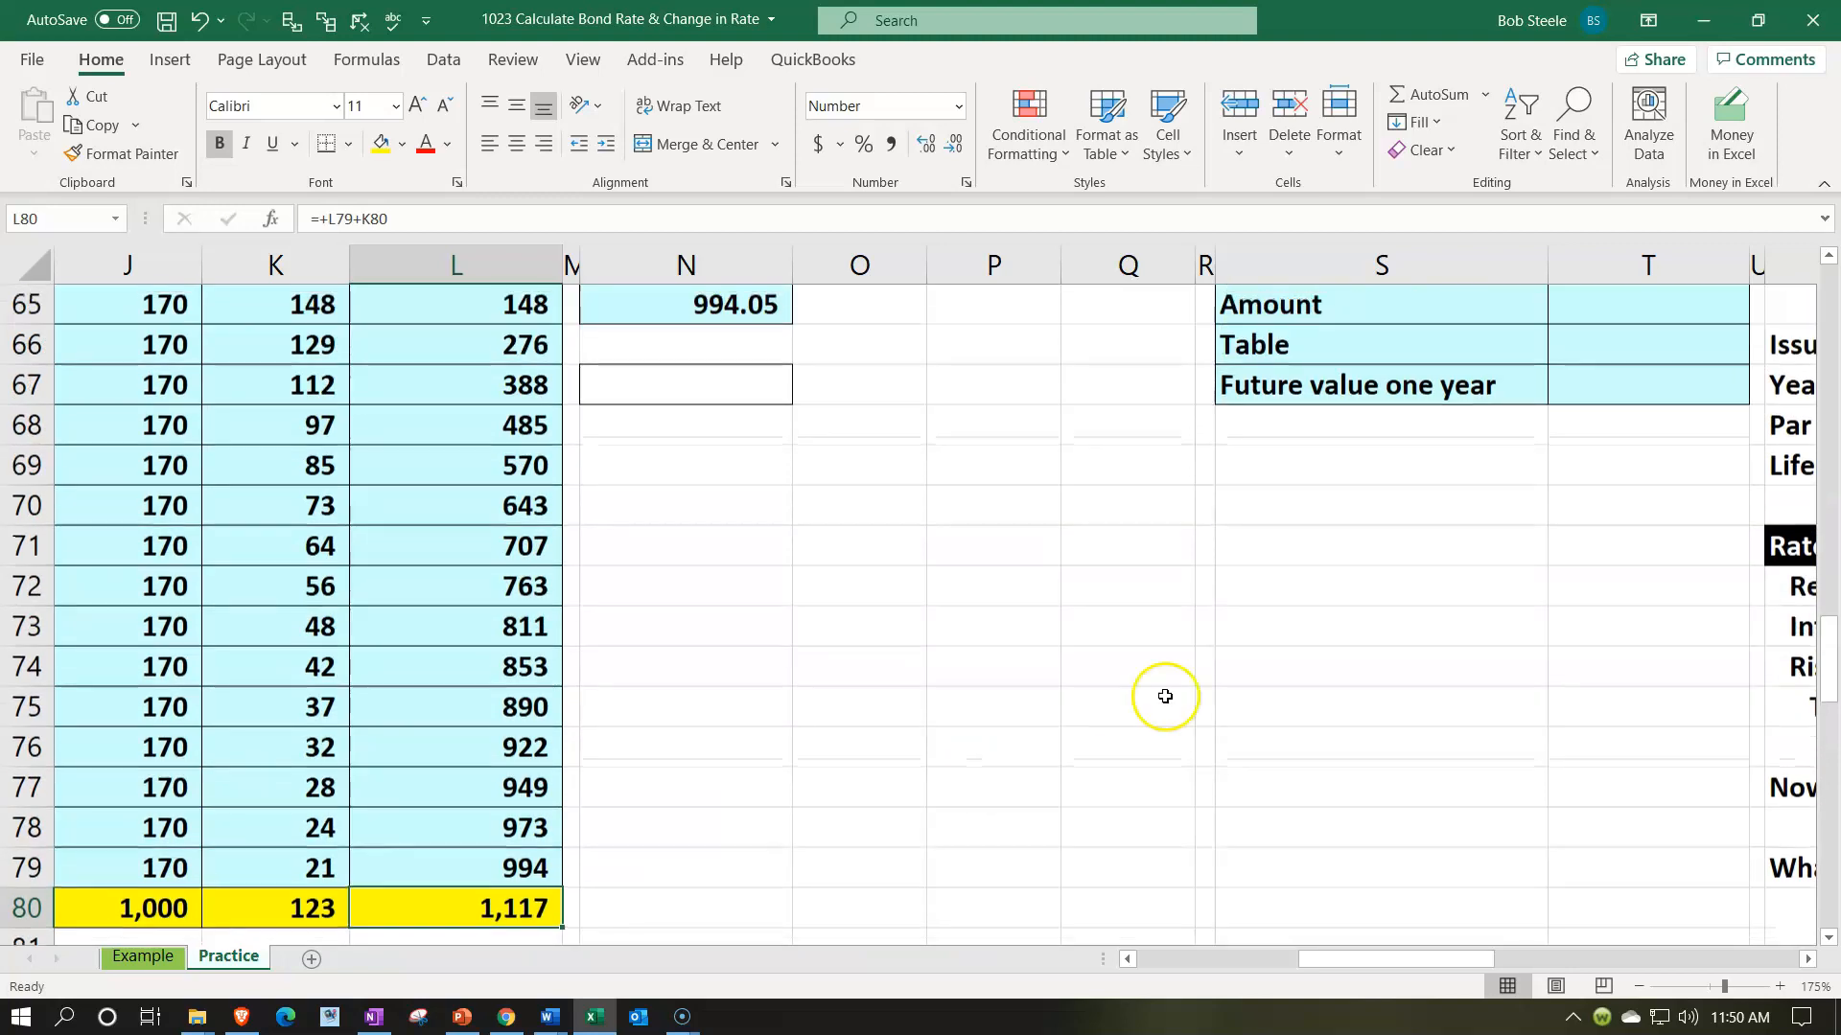
{"action": "left_click", "coordinate": [1273, 607]}
{"action": "key", "text": "Right"}
{"action": "key", "text": "Right"}
{"action": "key", "text": "Right"}
{"action": "key", "text": "Right"}
{"action": "key", "text": "Right"}
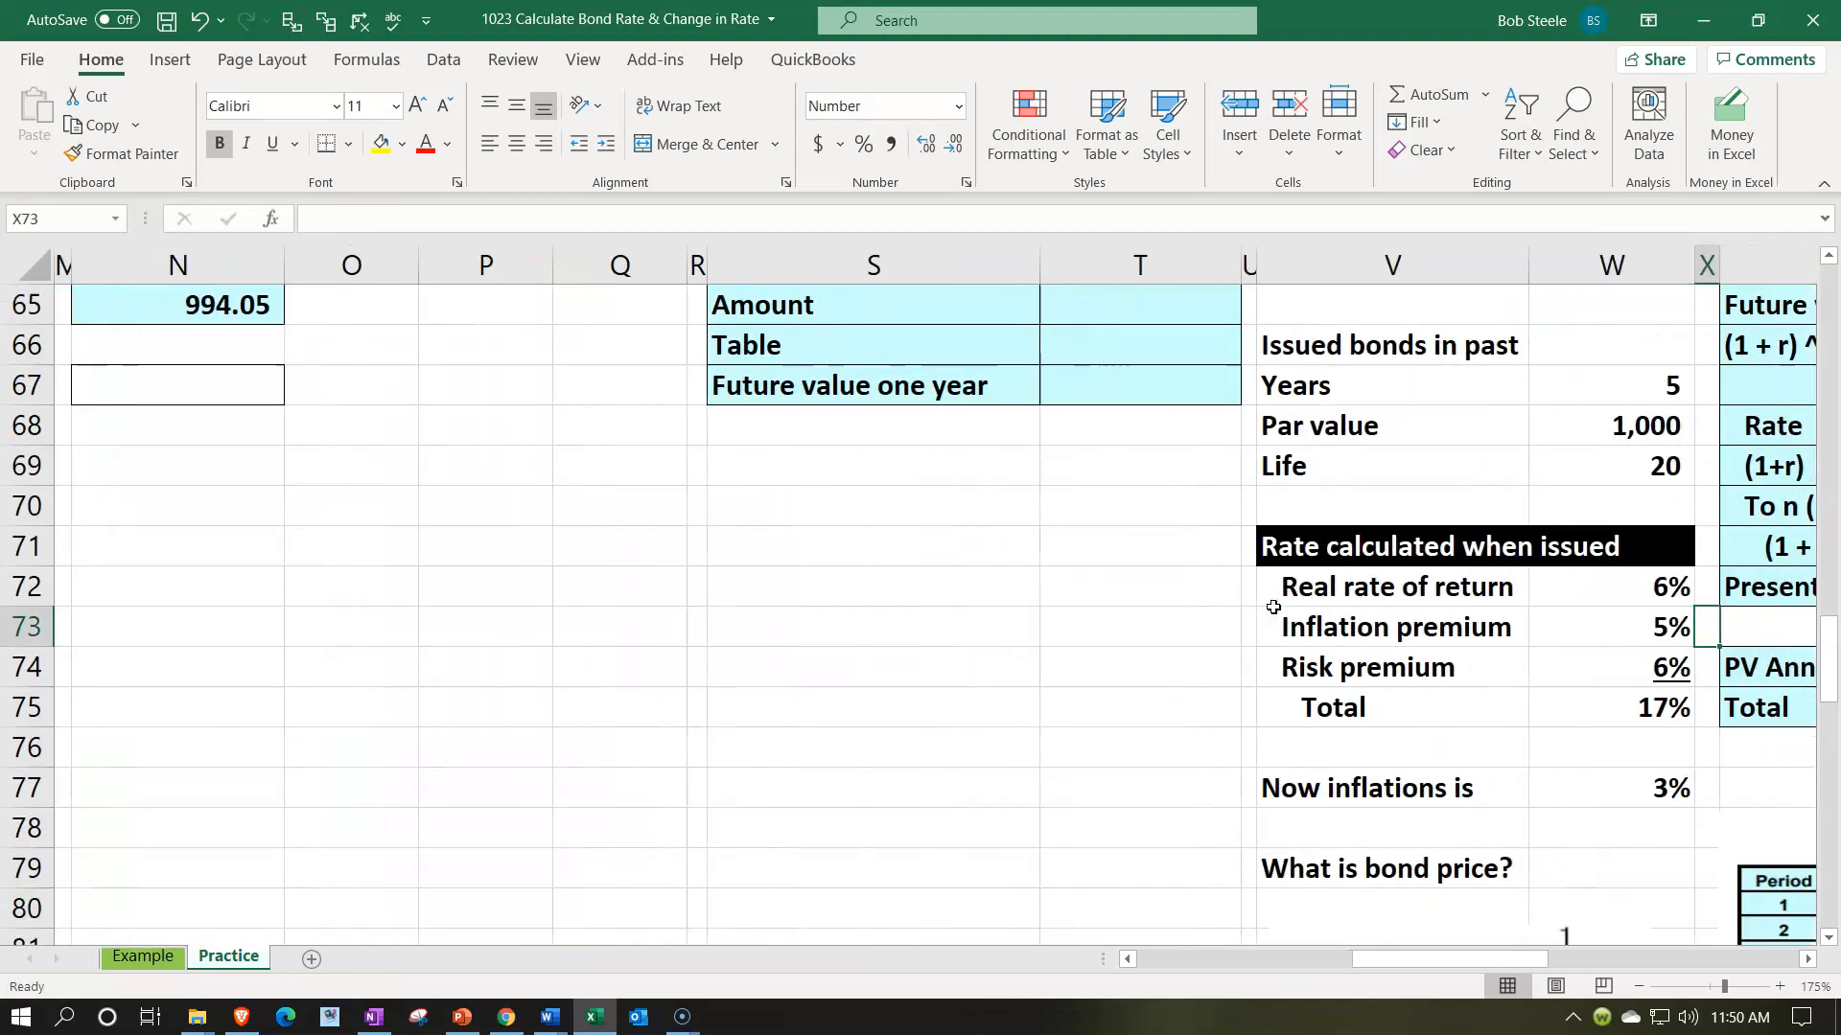
{"action": "key", "text": "Right"}
{"action": "key", "text": "Right"}
{"action": "key", "text": "Right"}
{"action": "key", "text": "Right"}
{"action": "key", "text": "Right"}
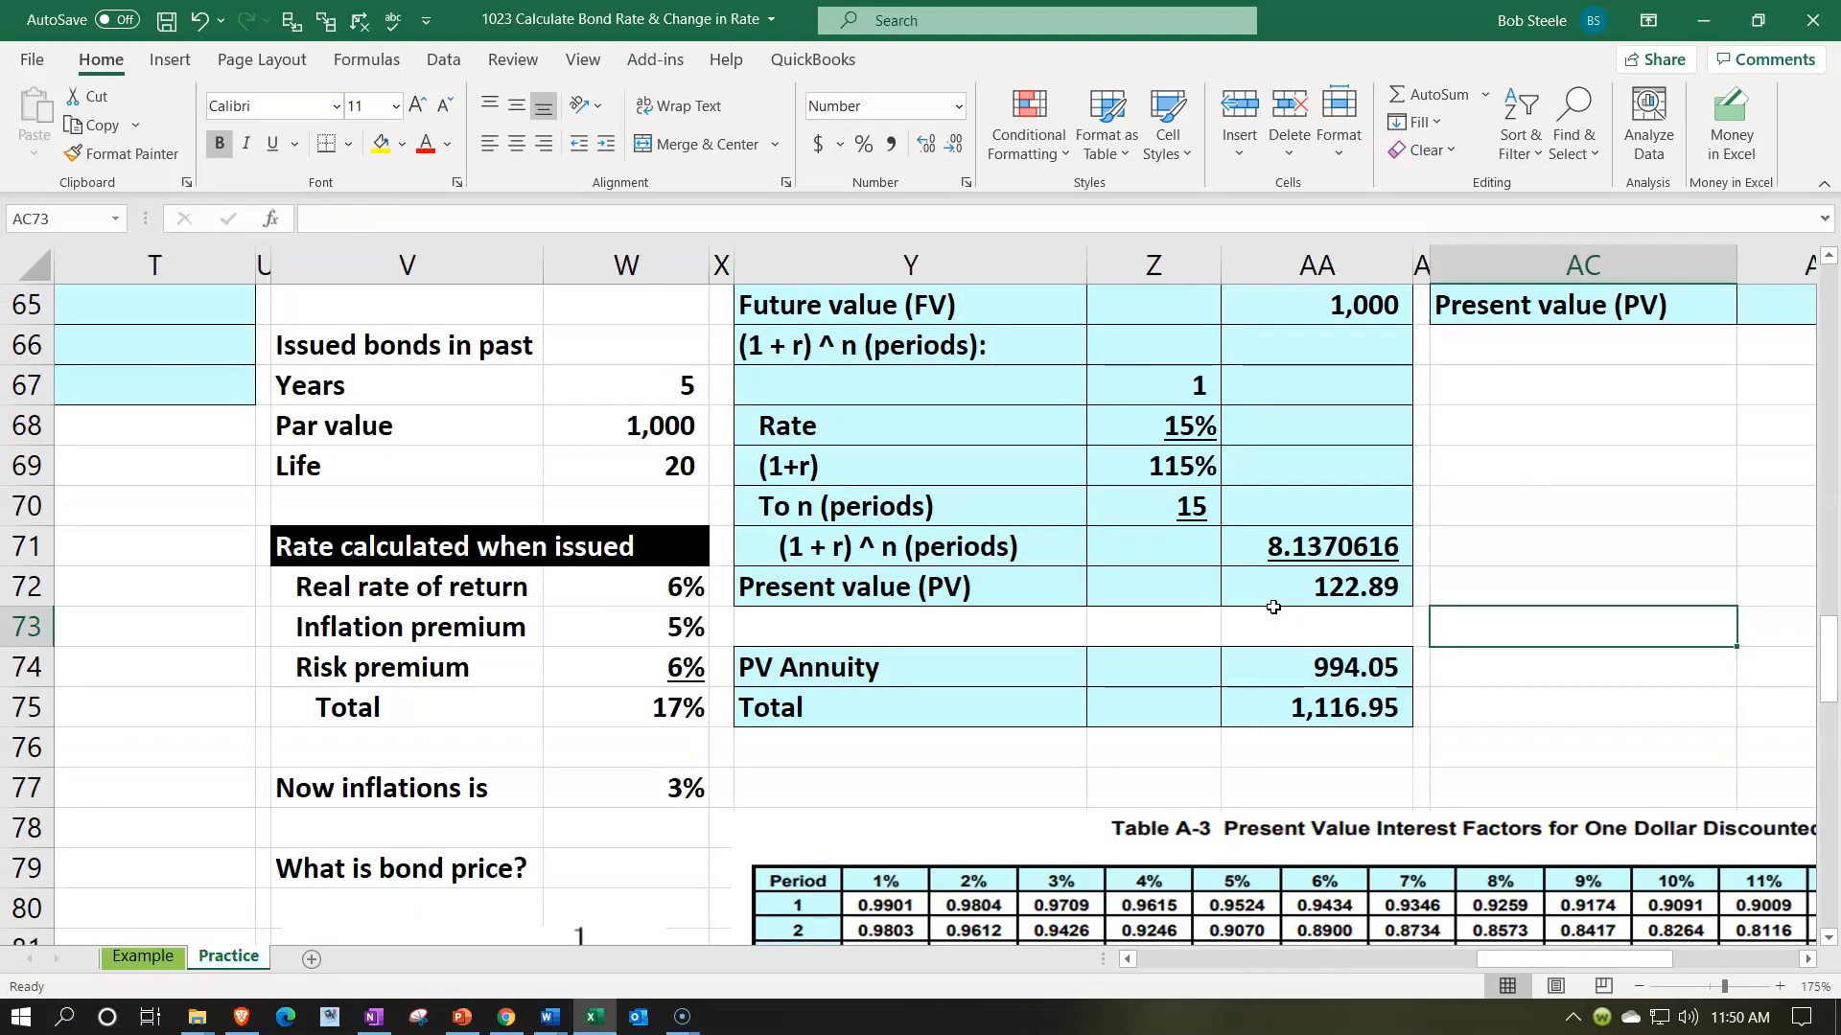
- Calculate the par value's present value in AD65 with =-PV(Z68,Z70,,AA65), using the rate, periods and future value
{"action": "scroll", "coordinate": [1273, 607], "scroll_direction": "up", "scroll_amount": 1}
{"action": "left_click", "coordinate": [1294, 448]}
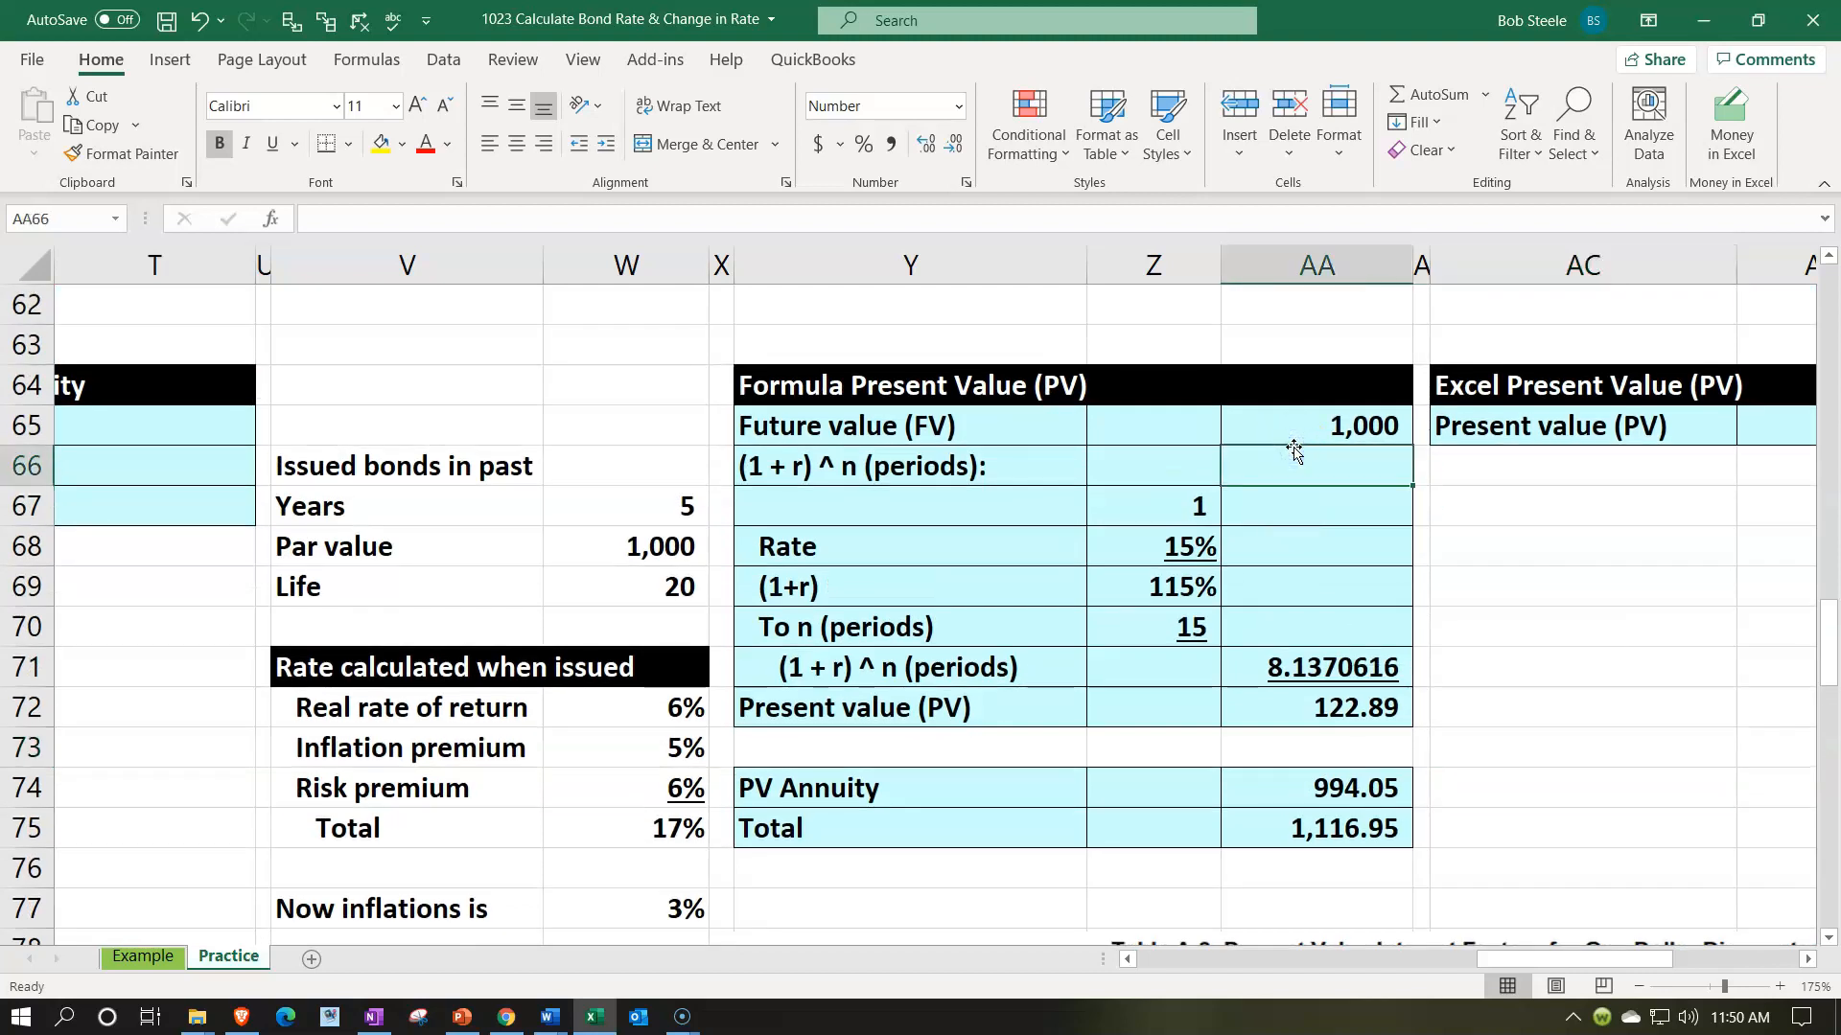
{"action": "key", "text": "Right"}
{"action": "key", "text": "Right"}
{"action": "key", "text": "Right"}
{"action": "key", "text": "Up"}
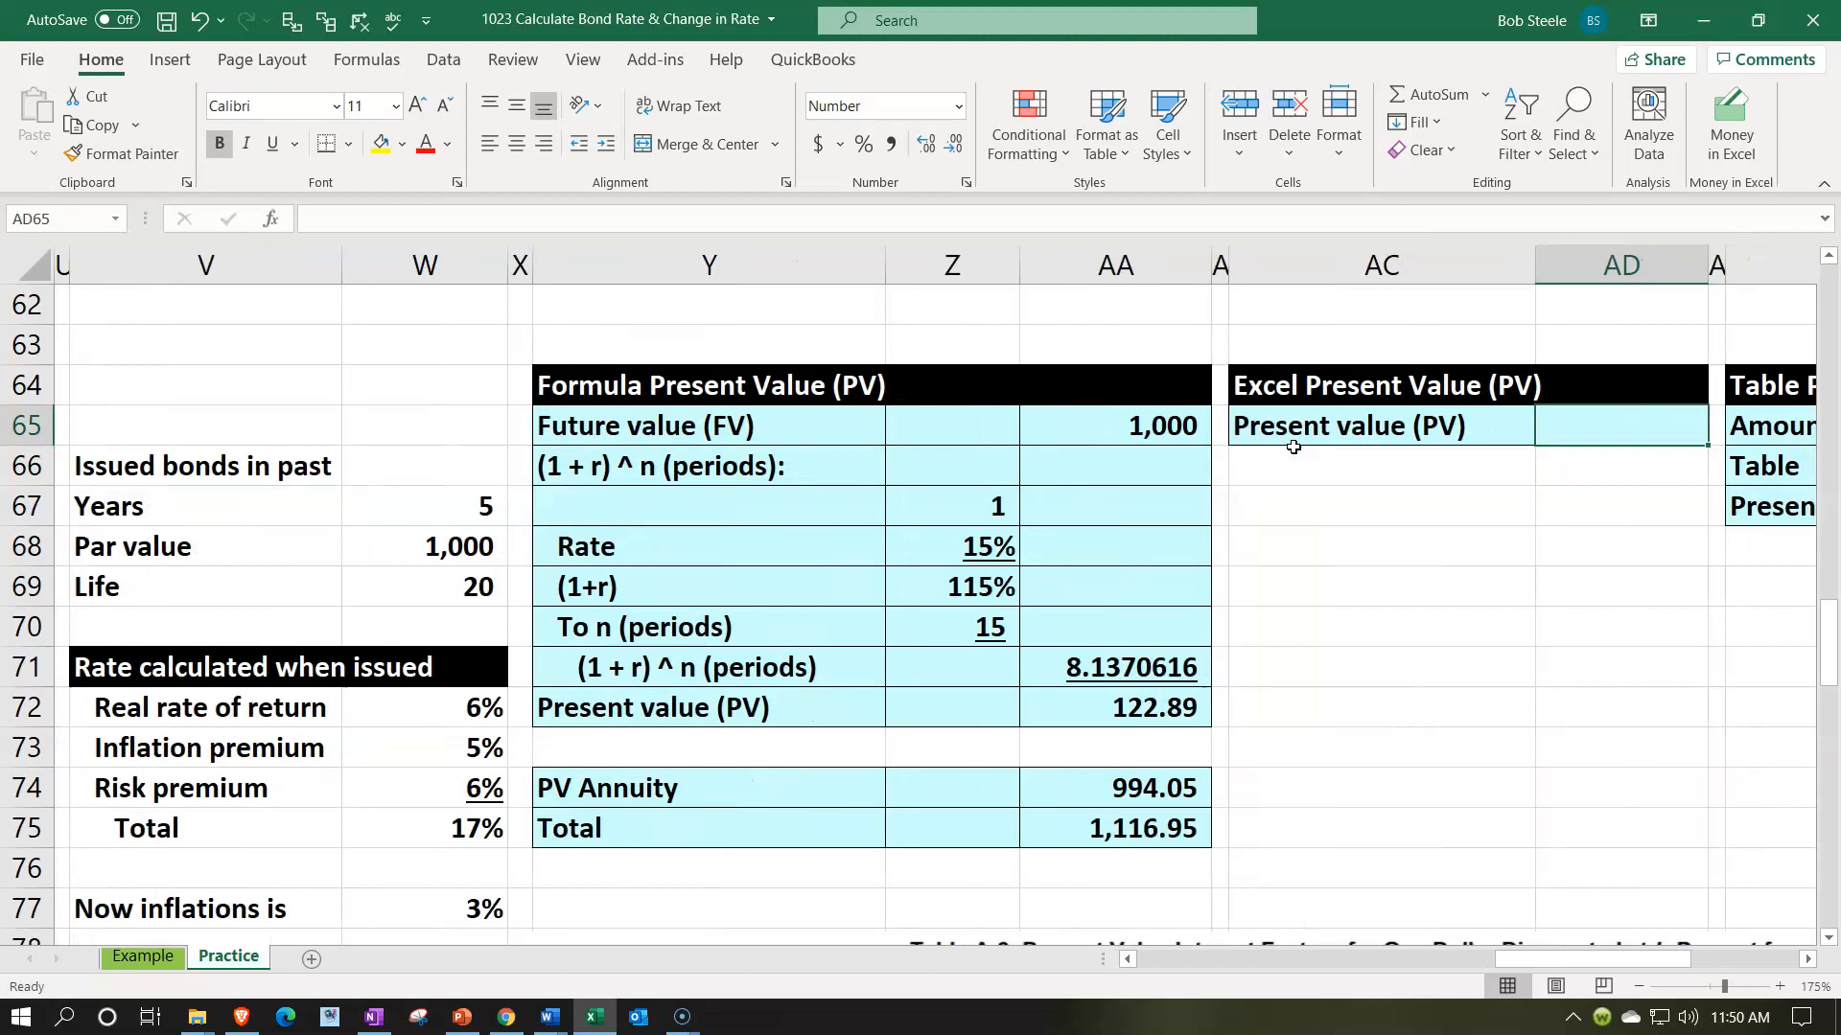
{"action": "left_click", "coordinate": [1137, 698]}
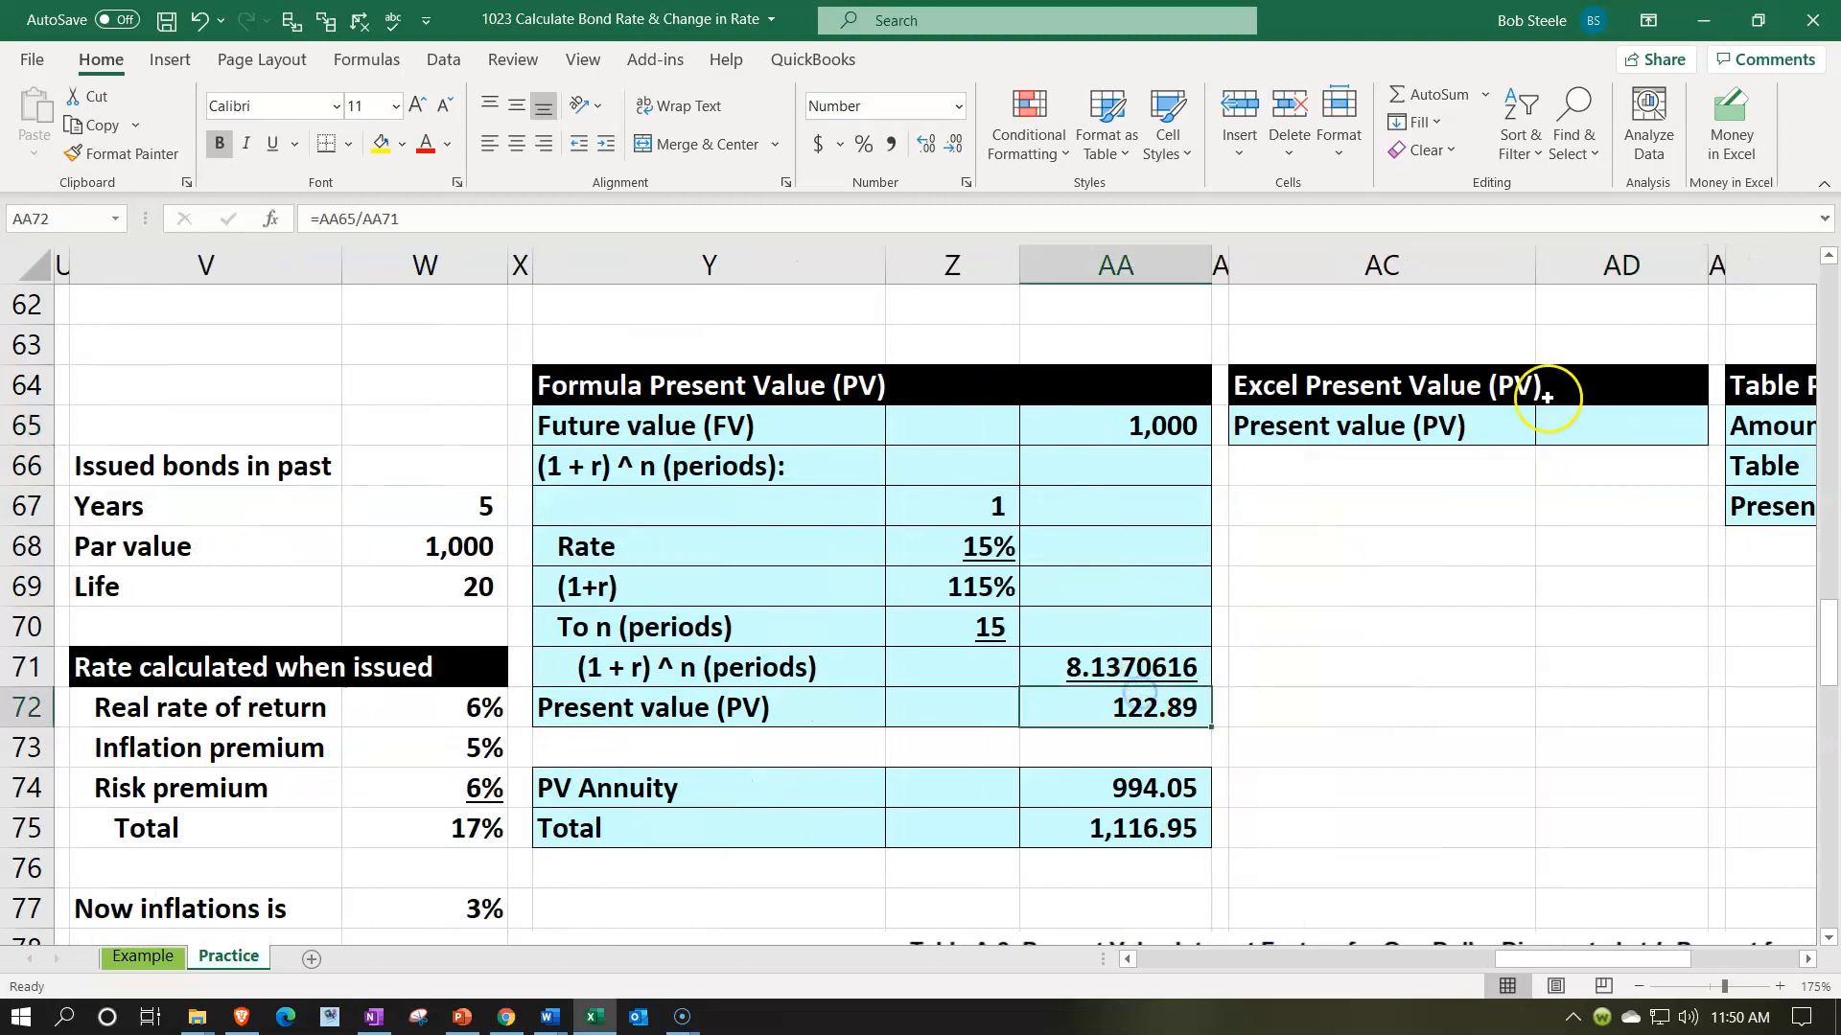
{"action": "left_click", "coordinate": [1585, 432]}
{"action": "type", "text": "-p"}
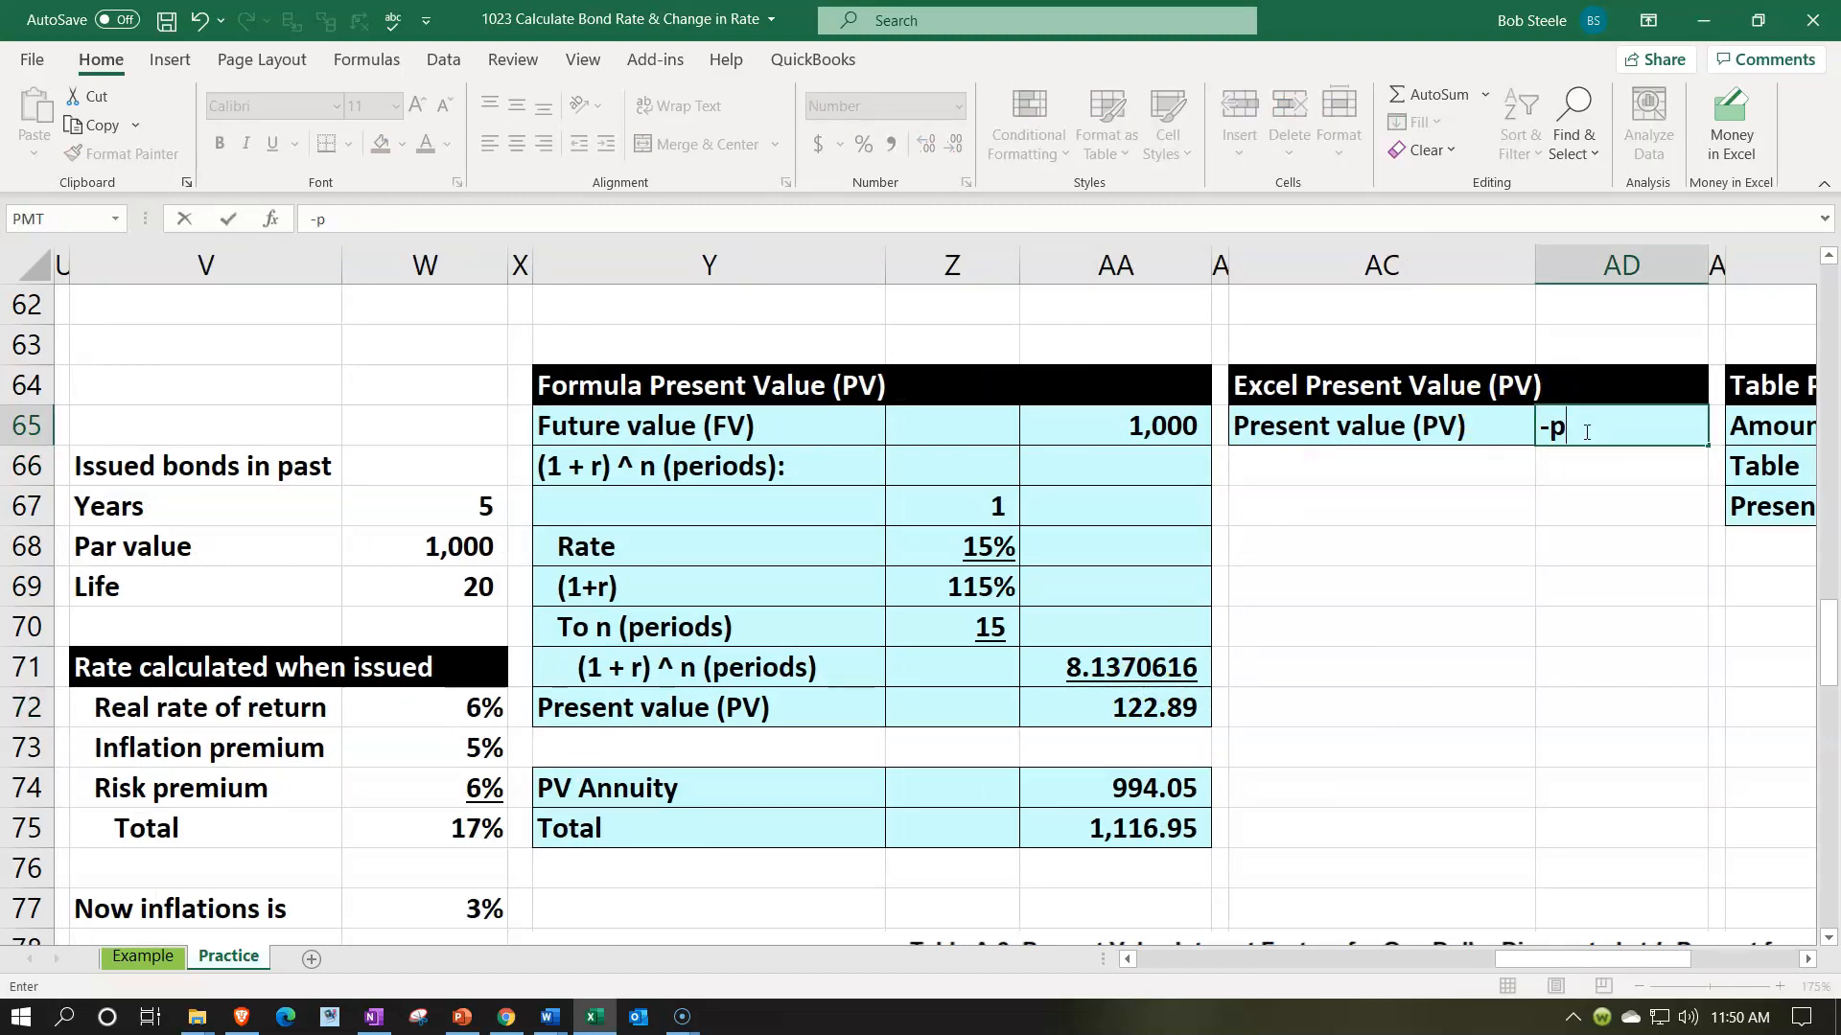
{"action": "type", "text": "v("}
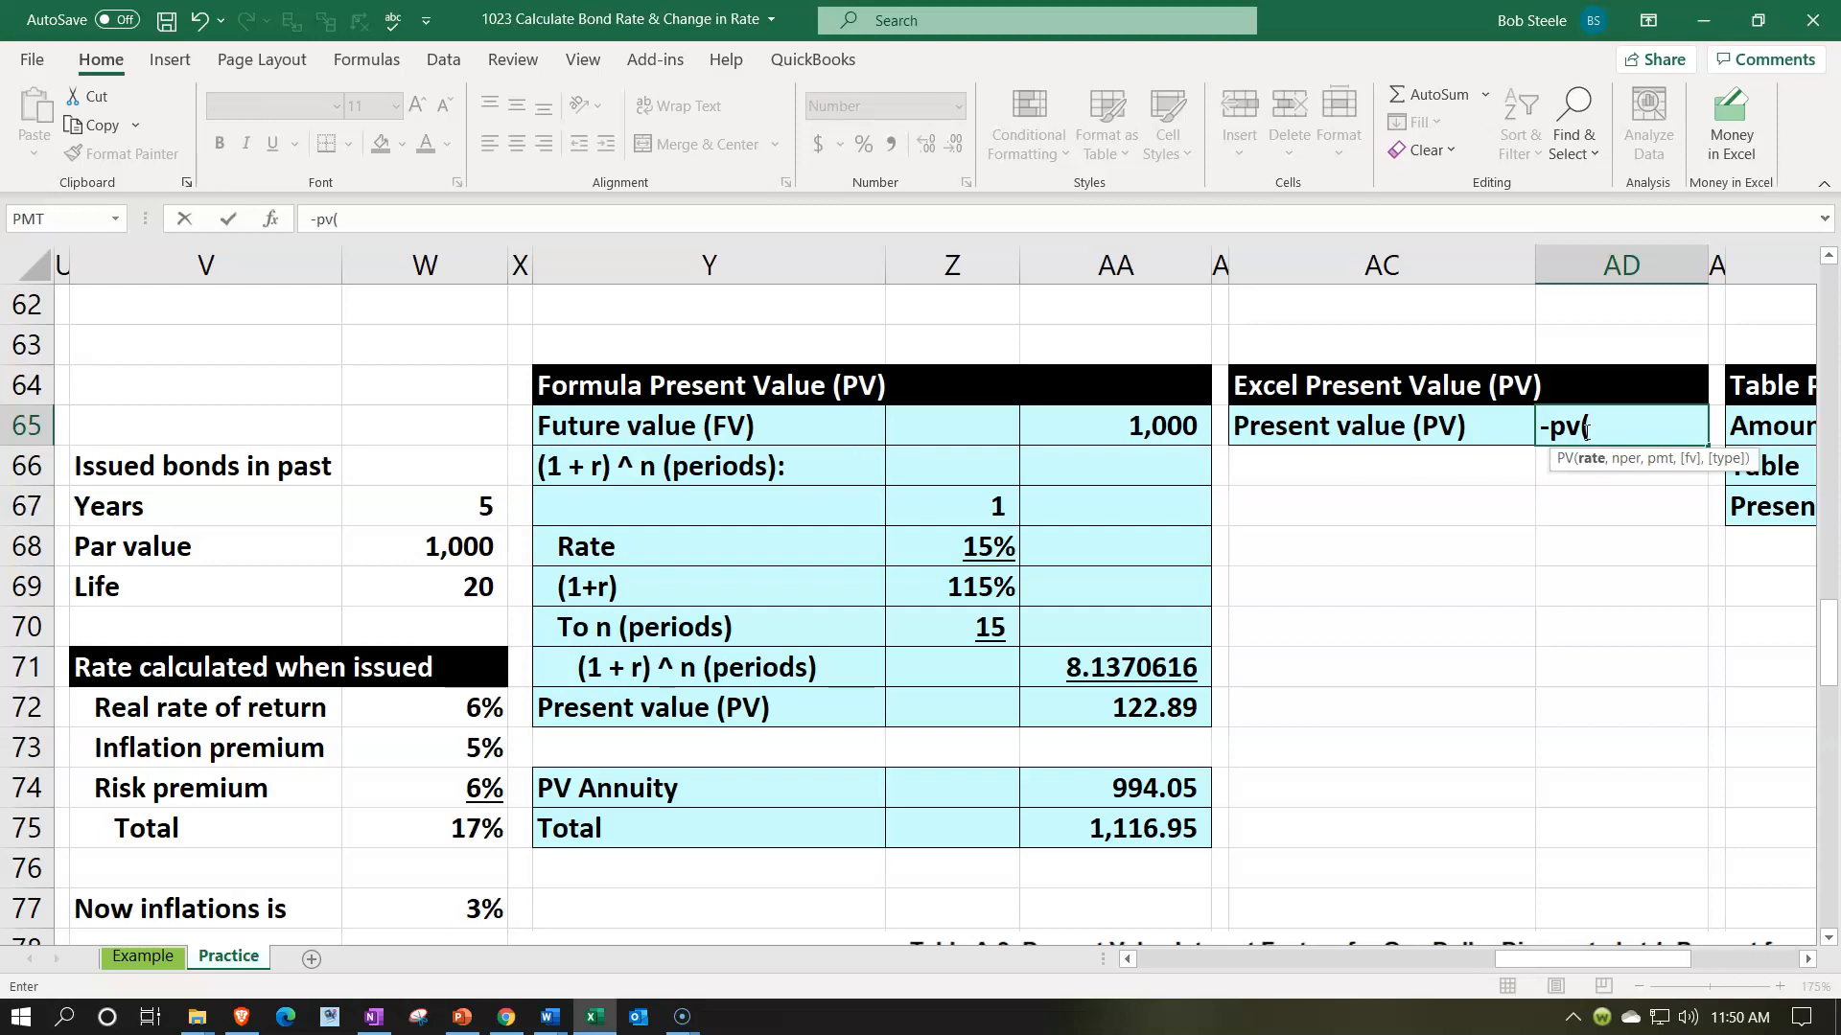
{"action": "key", "text": "Left"}
{"action": "key", "text": "Left"}
{"action": "key", "text": "Left"}
{"action": "key", "text": "Left"}
{"action": "key", "text": "Left"}
{"action": "key", "text": "Left"}
{"action": "key", "text": "Down"}
{"action": "key", "text": "Down"}
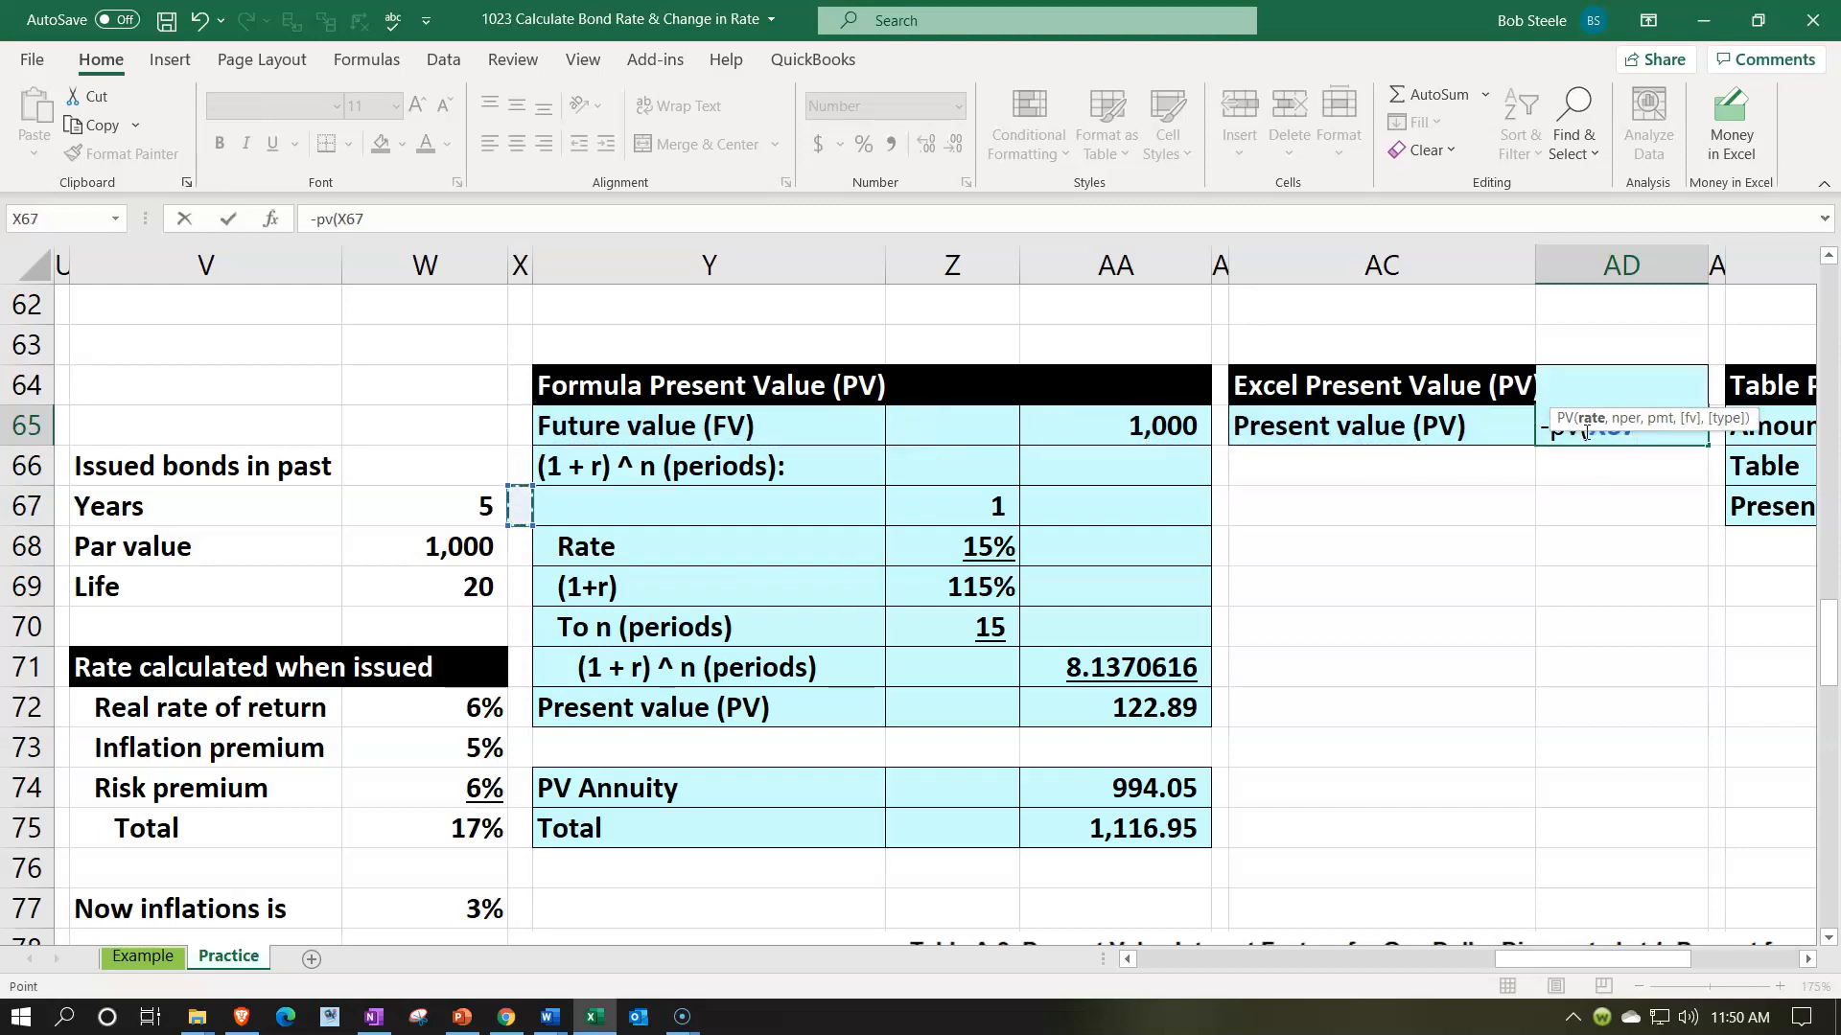
{"action": "key", "text": "Down"}
{"action": "key", "text": "Right"}
{"action": "key", "text": "Right"}
{"action": "type", "text": ","}
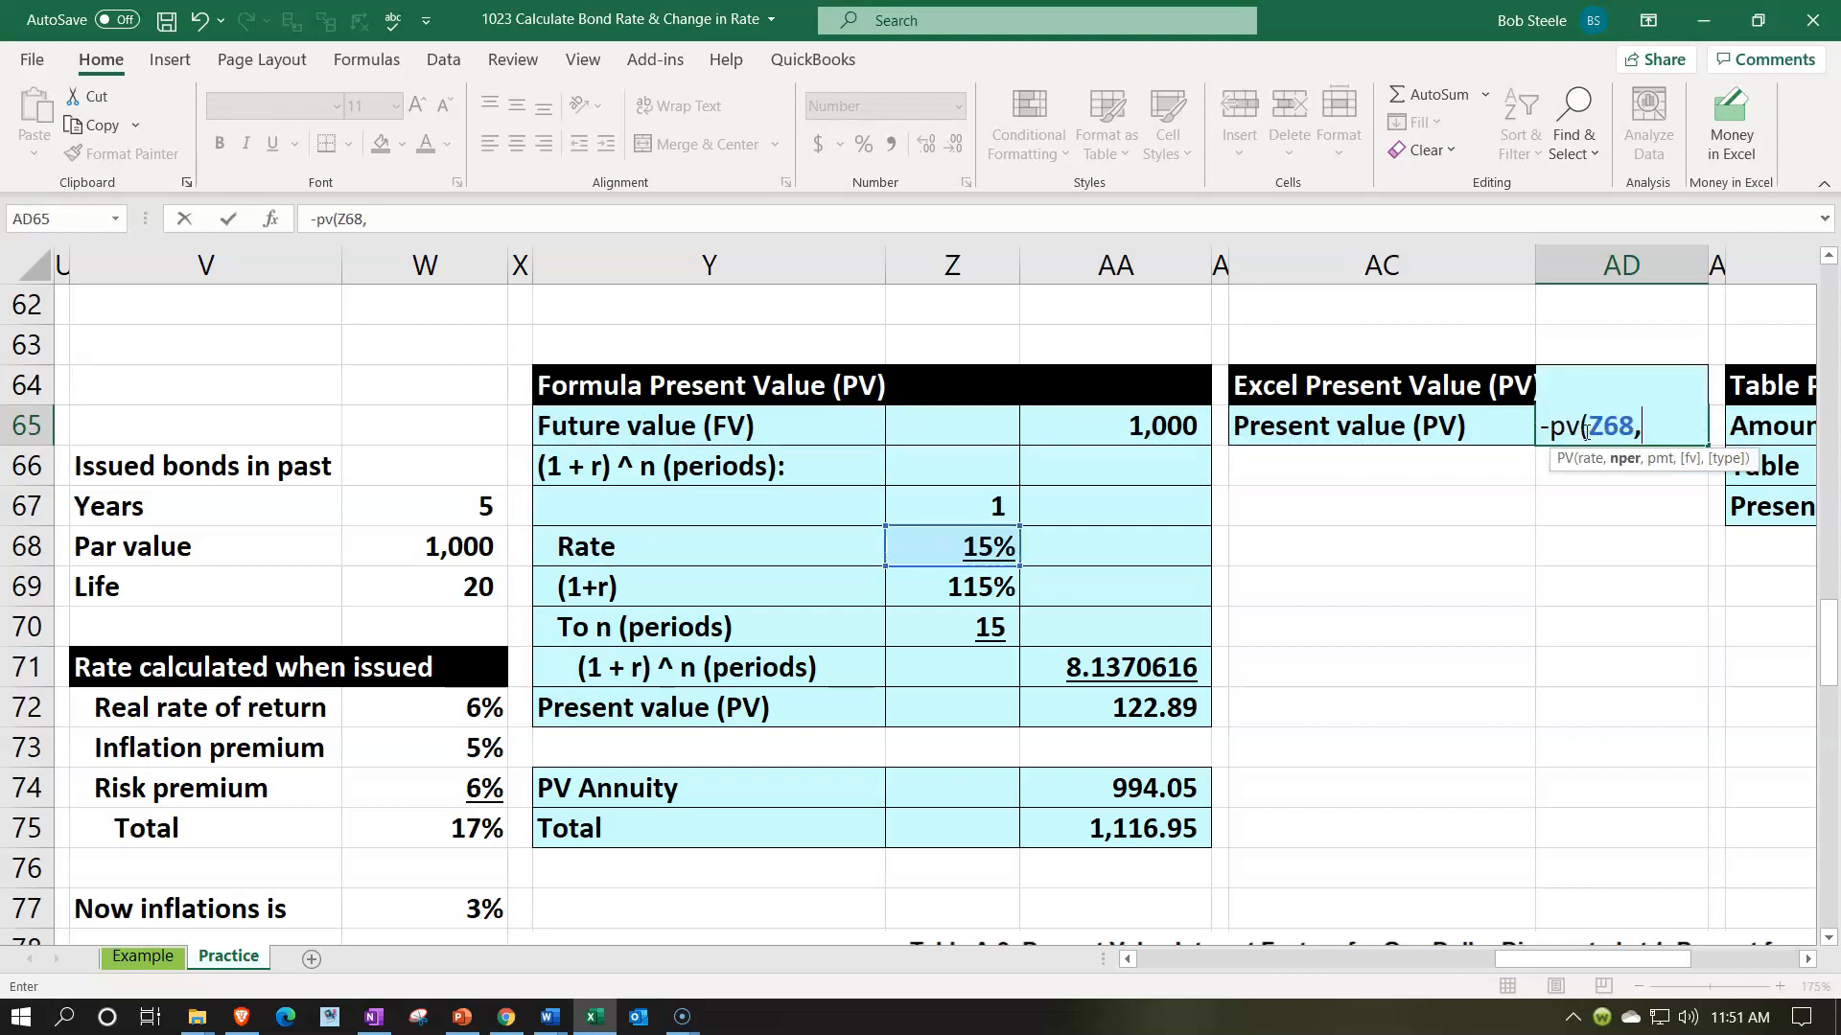
{"action": "key", "text": "Left"}
{"action": "key", "text": "Left"}
{"action": "key", "text": "Left"}
{"action": "key", "text": "Down"}
{"action": "key", "text": "Down"}
{"action": "key", "text": "Down"}
{"action": "key", "text": "Down"}
{"action": "key", "text": "Down"}
{"action": "key", "text": "Left"}
{"action": "type", "text": ",,"}
{"action": "key", "text": "Left"}
{"action": "key", "text": "Left"}
{"action": "key", "text": "Left"}
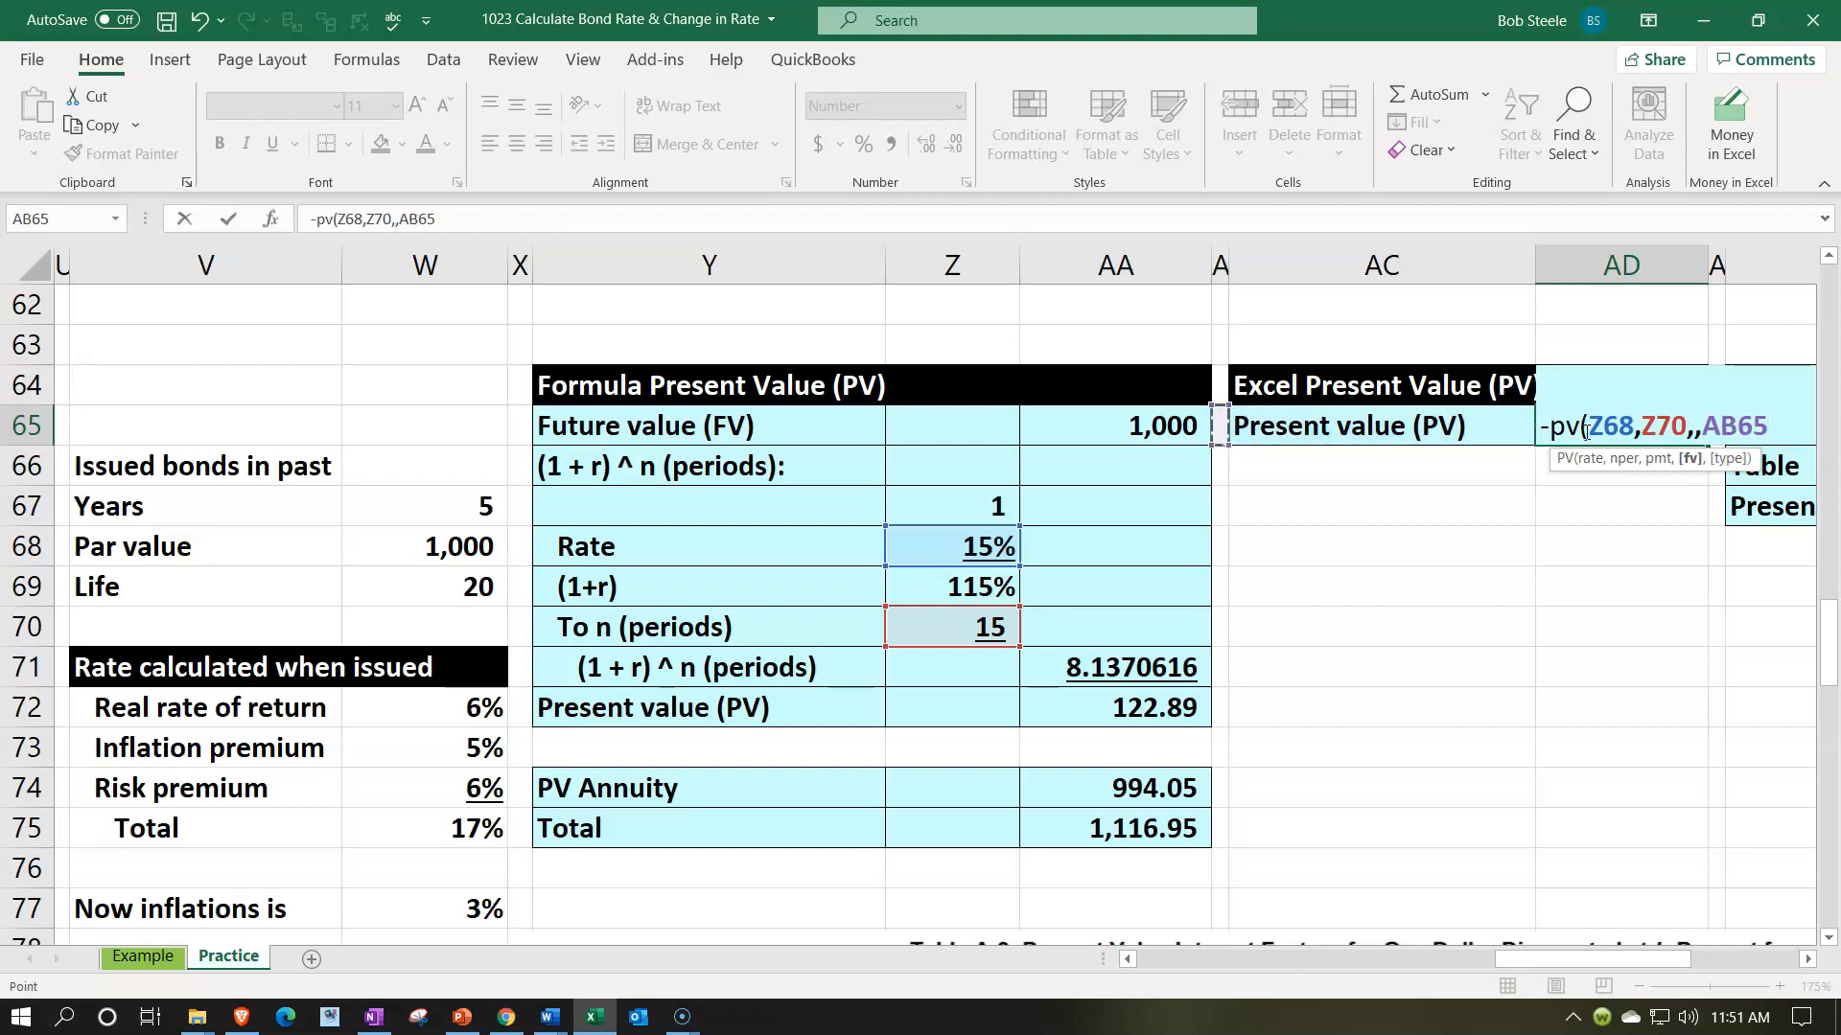
{"action": "key", "text": "Return"}
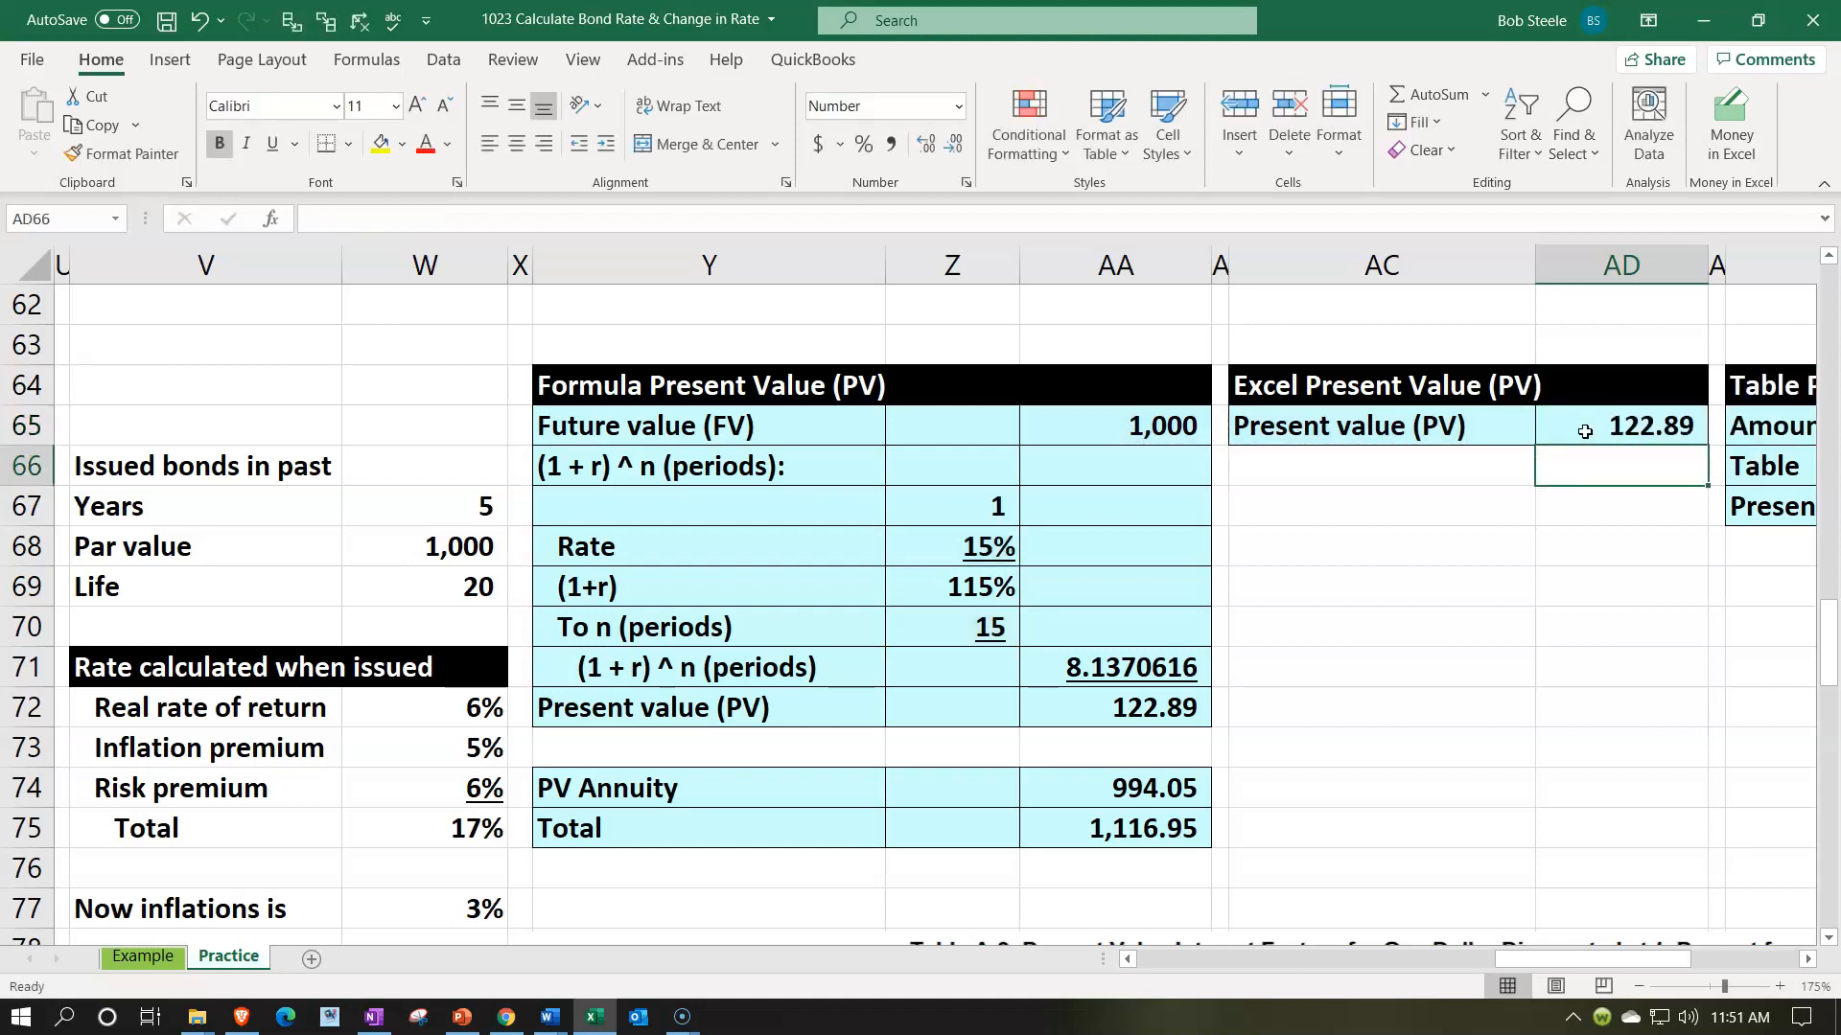
- Compare the PV function result with the formula's present value, and the bond price total with the original rate and par value
{"action": "left_click", "coordinate": [1179, 704]}
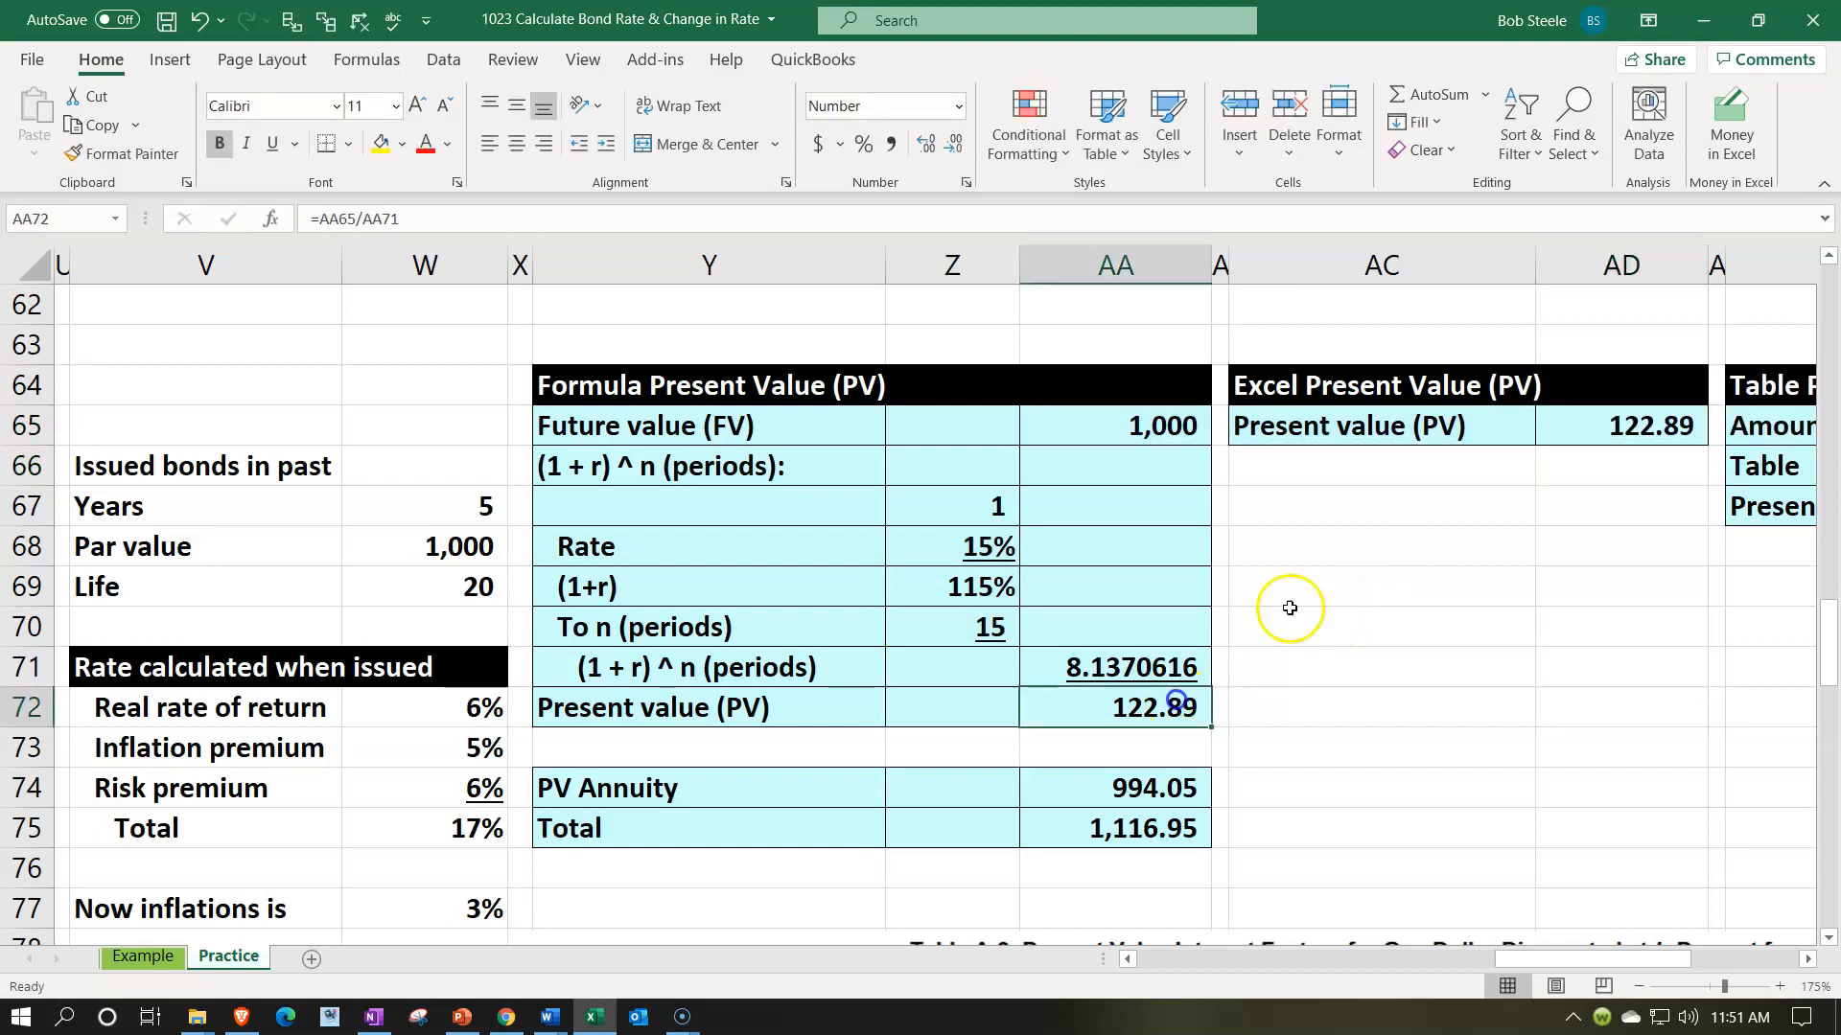
{"action": "left_click", "coordinate": [1563, 429]}
{"action": "scroll", "coordinate": [1500, 546], "scroll_direction": "down", "scroll_amount": 1}
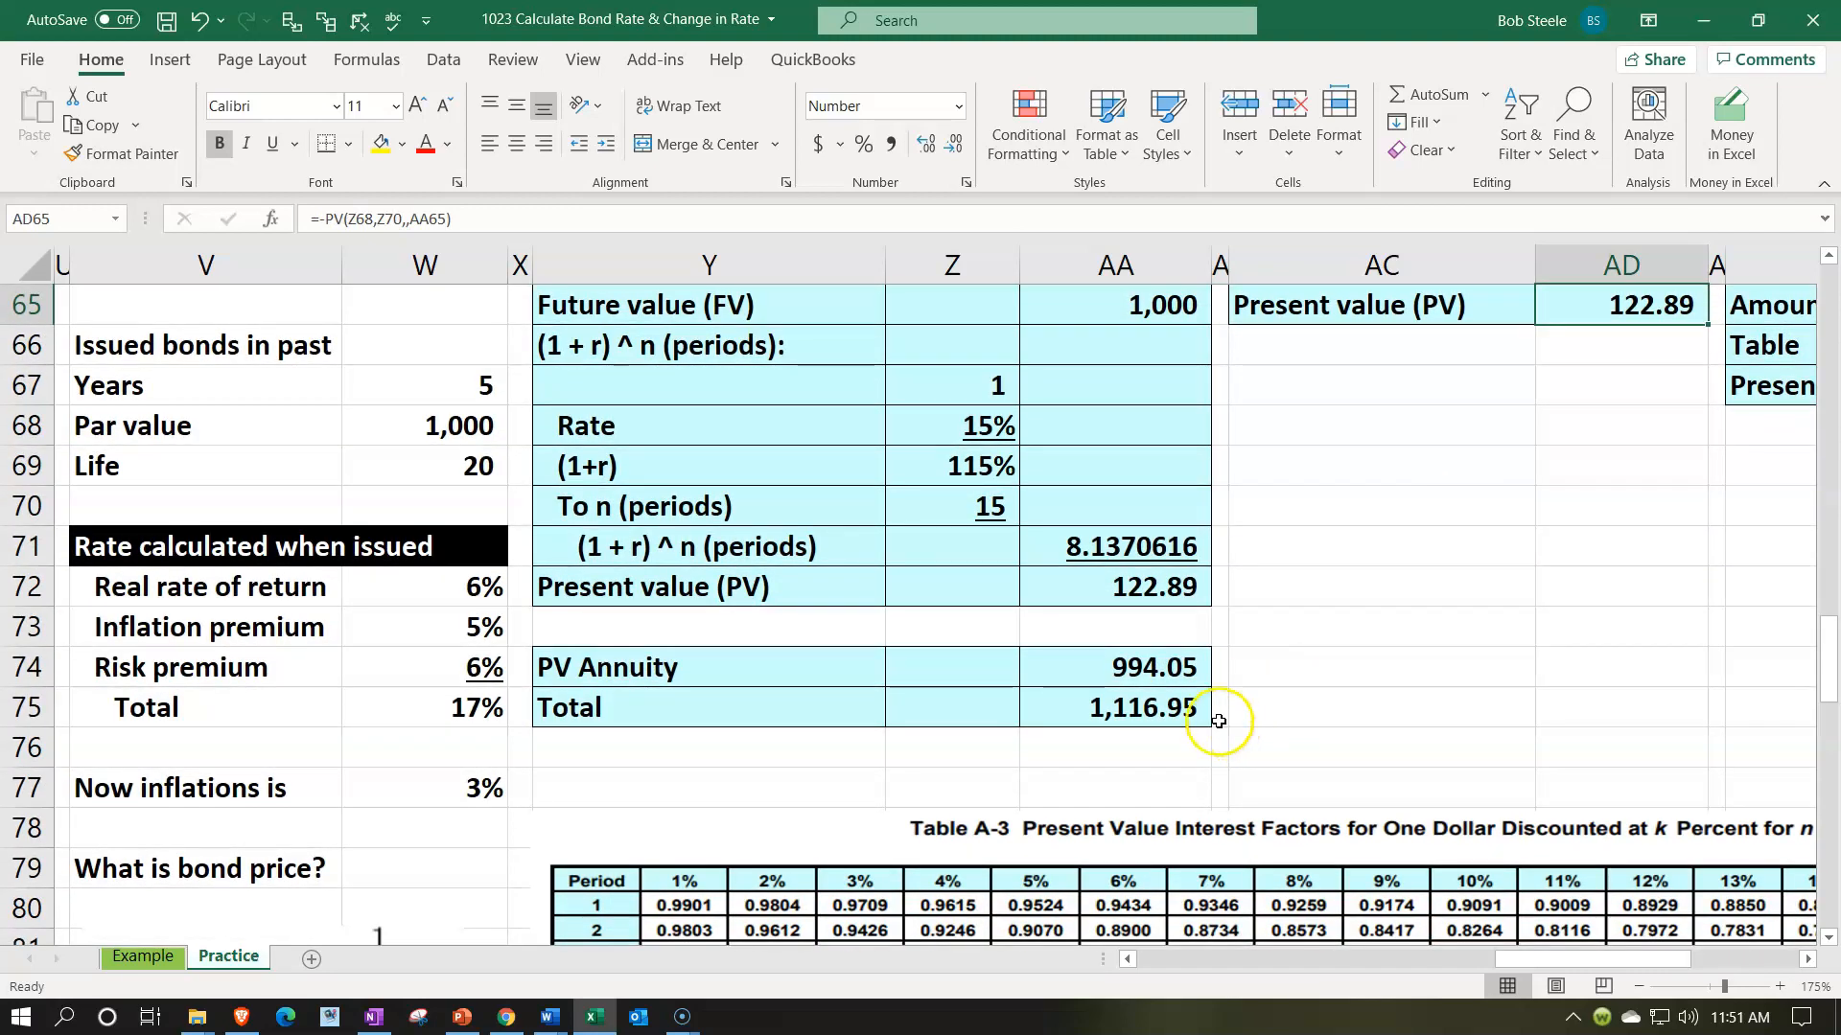
{"action": "left_click", "coordinate": [1181, 709]}
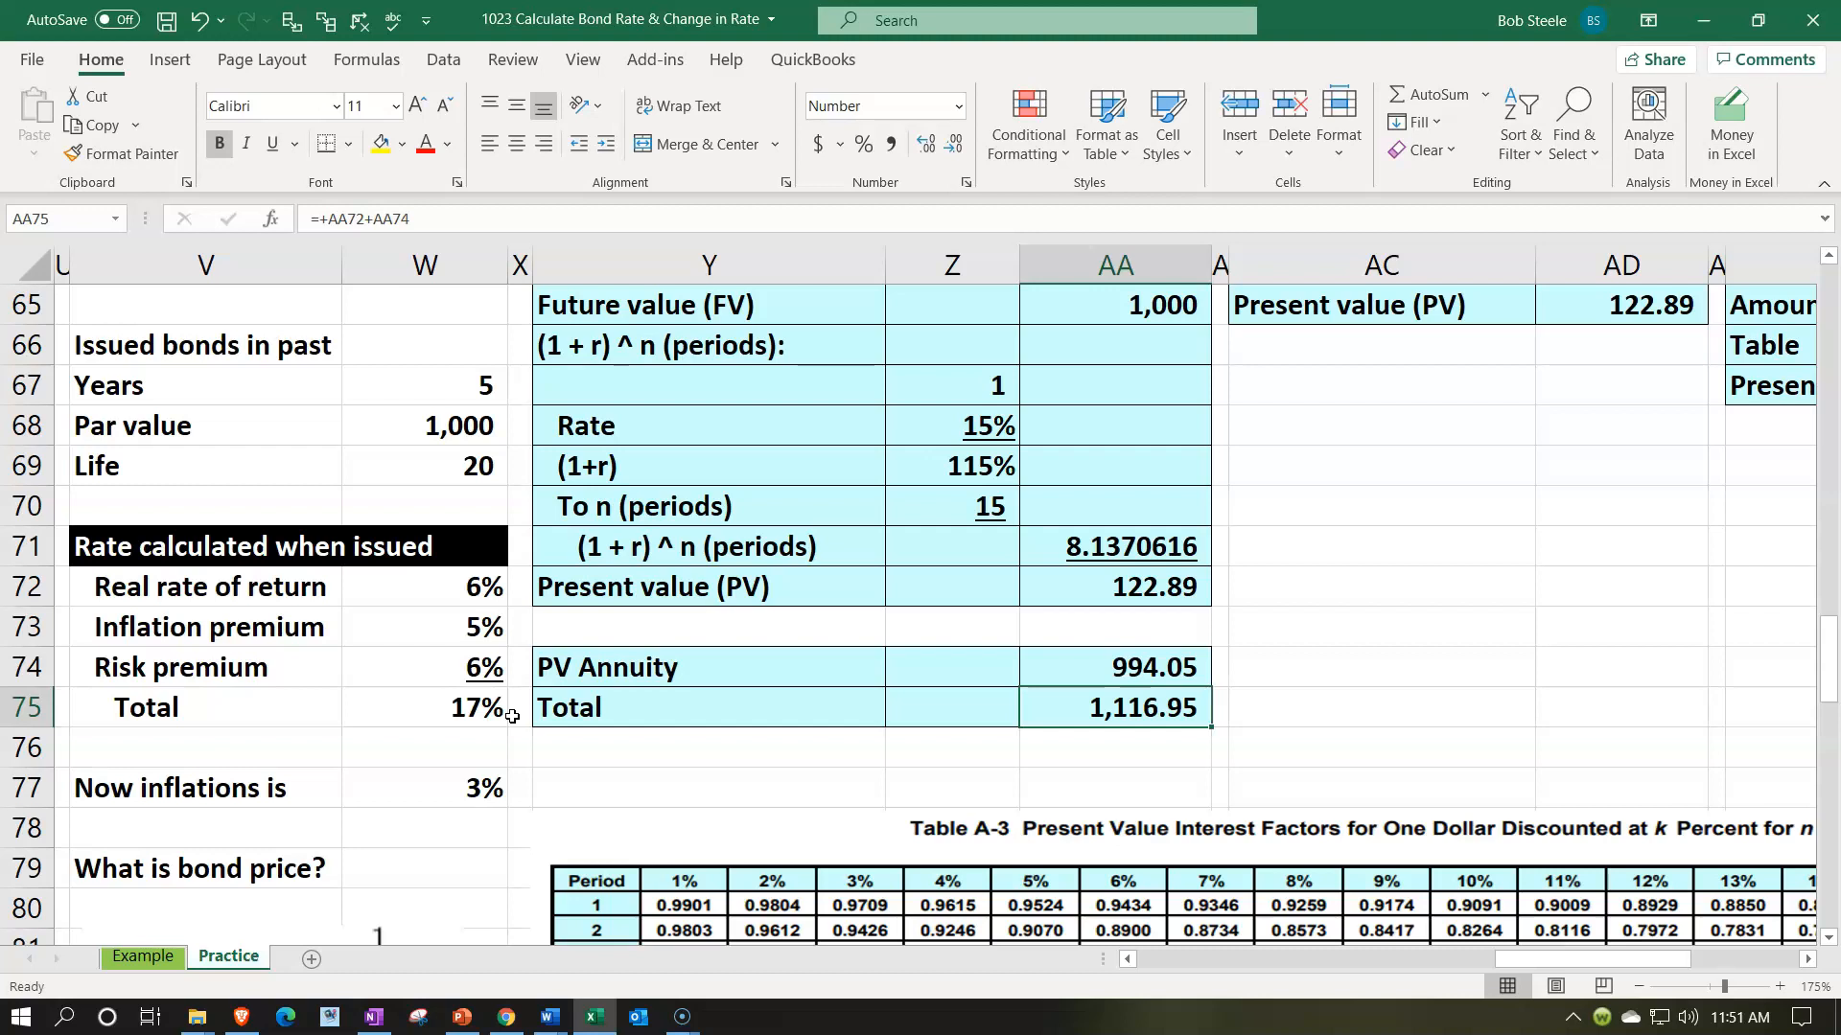
{"action": "left_click", "coordinate": [473, 710]}
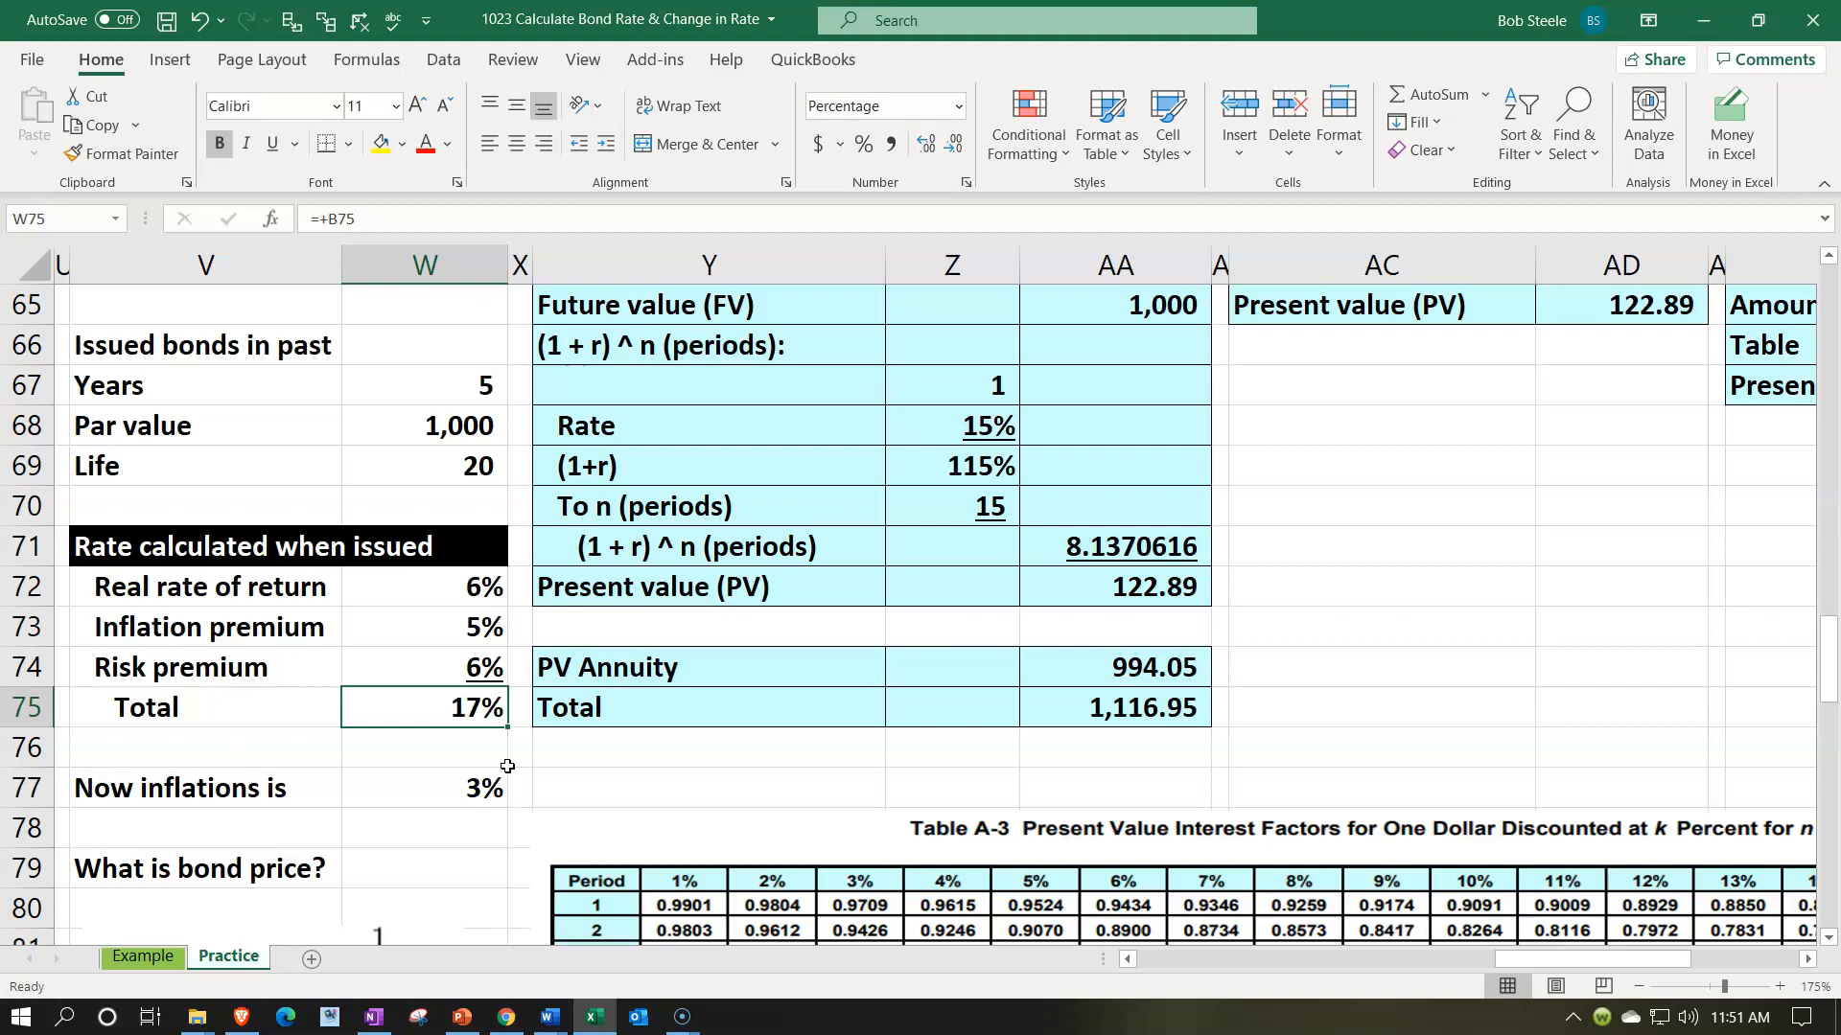
{"action": "left_click", "coordinate": [1078, 724]}
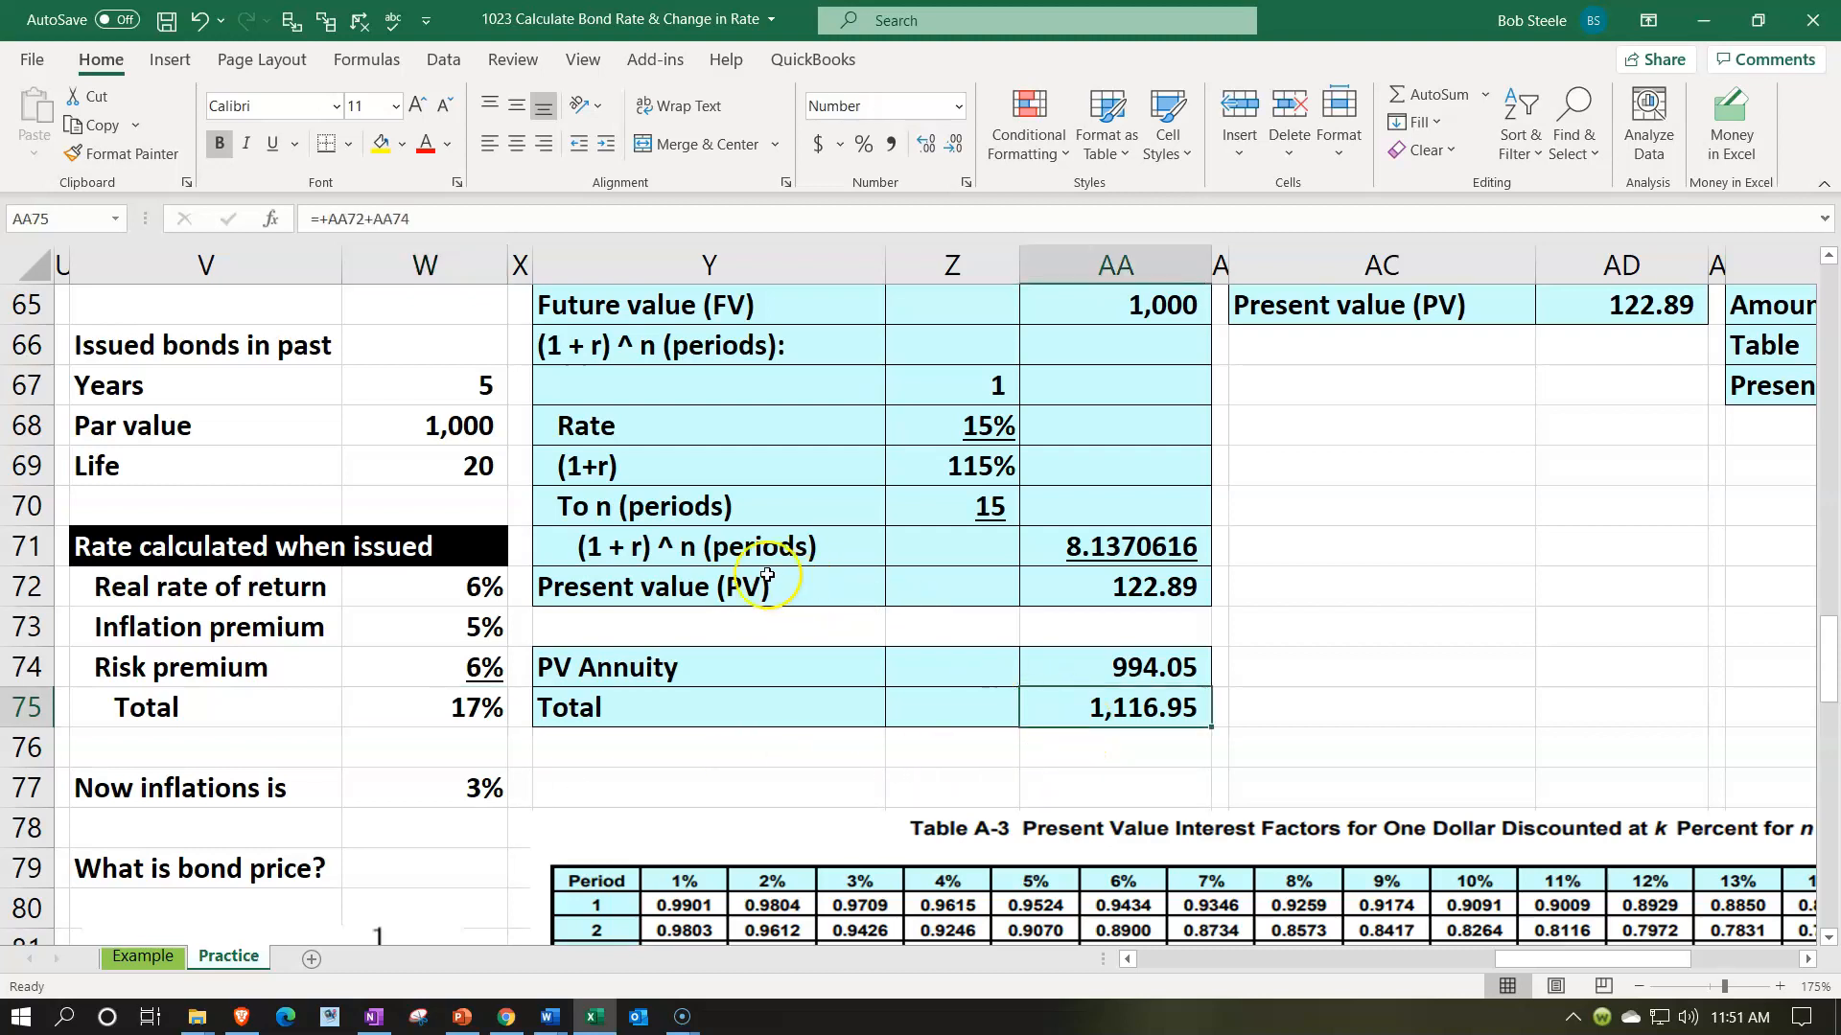
{"action": "left_click", "coordinate": [485, 436]}
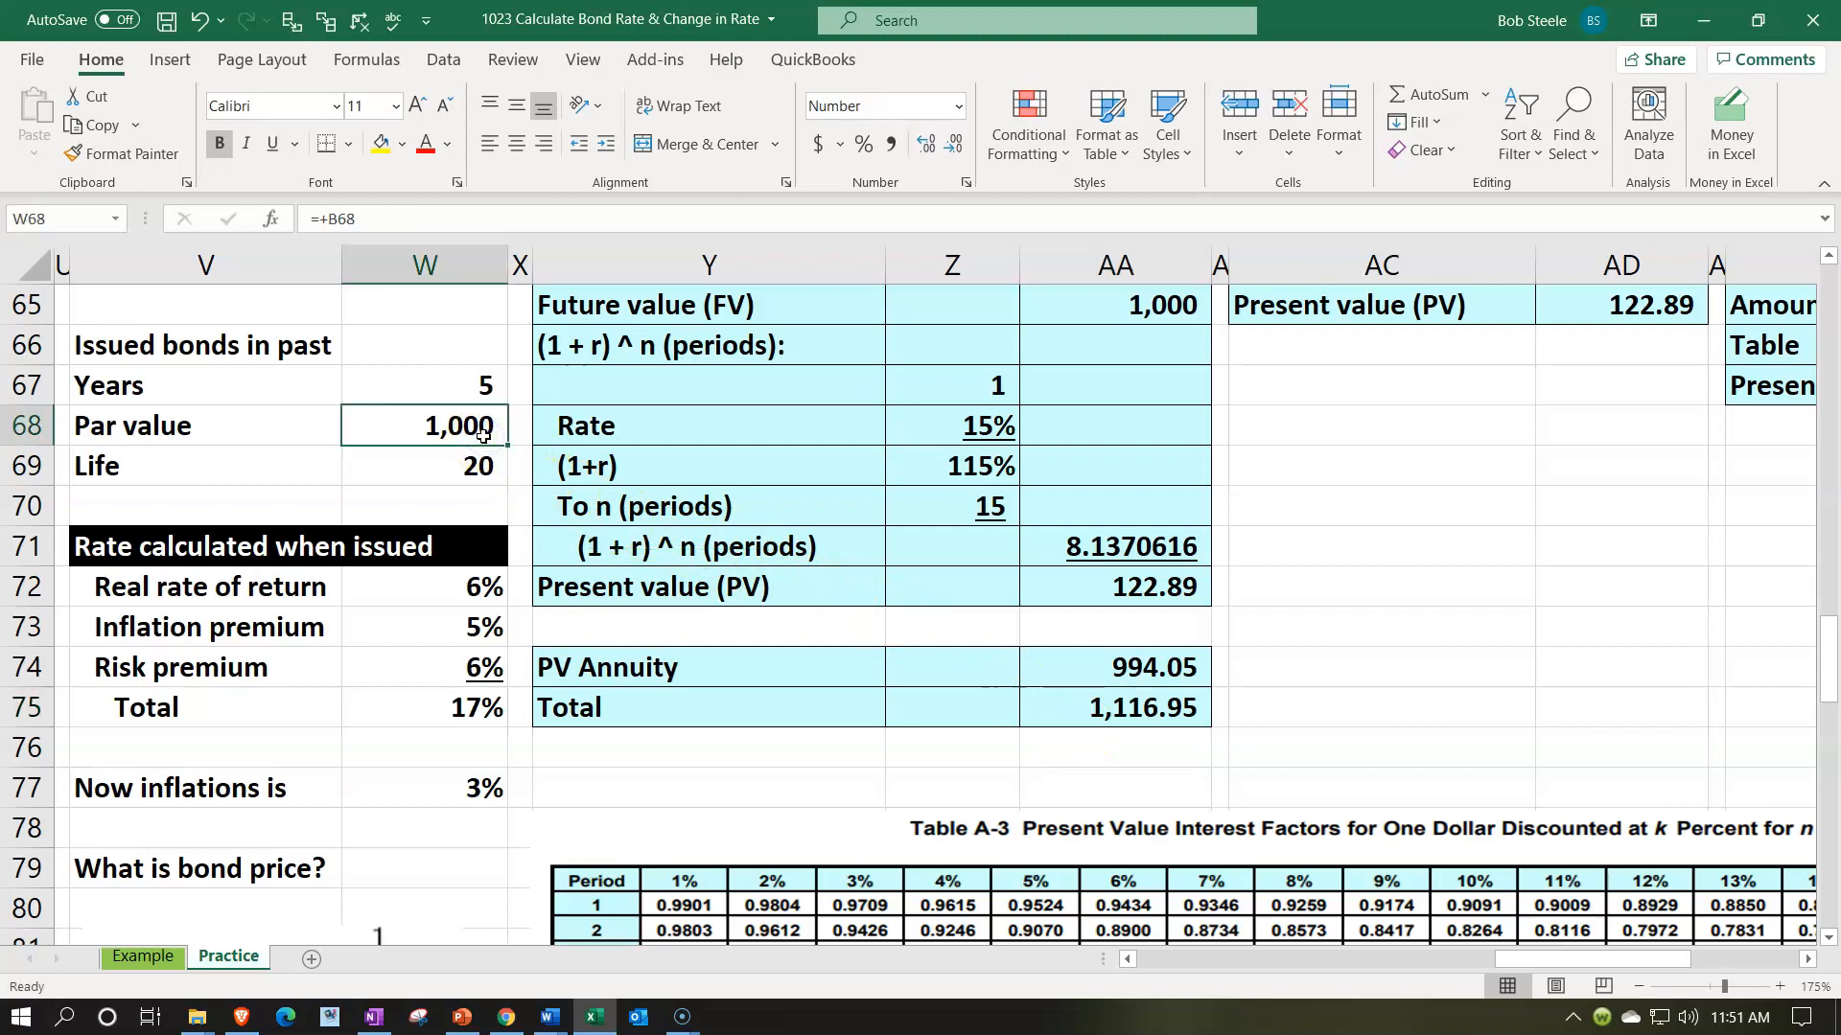